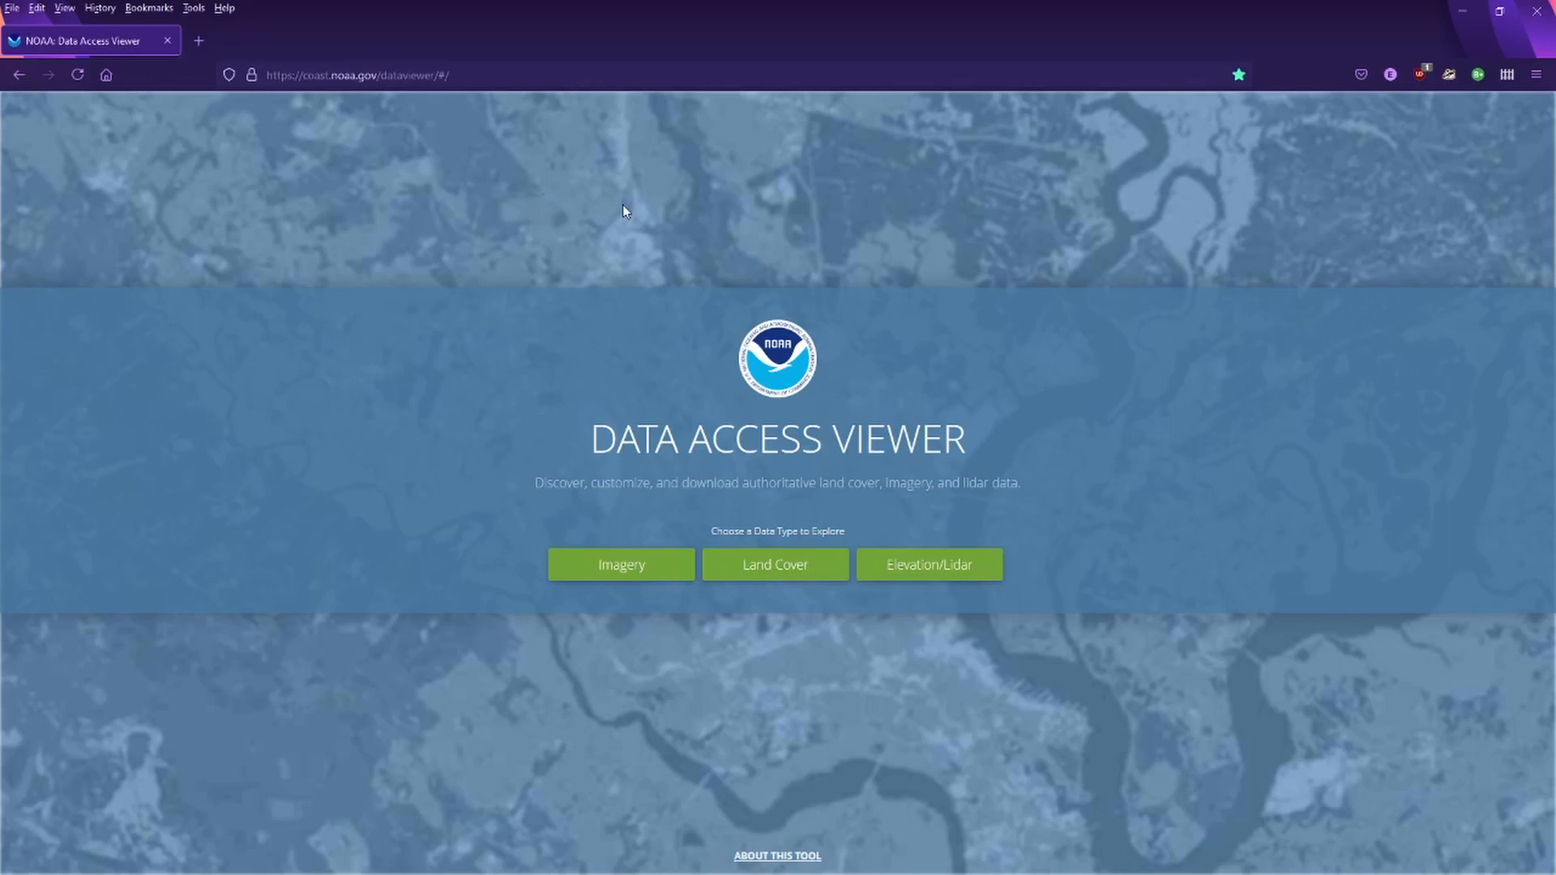
Open the Elevation/Lidar data map and draw a rectangular search area around Central Park on Manhattan Island.
{"action": "left_click", "coordinate": [976, 573]}
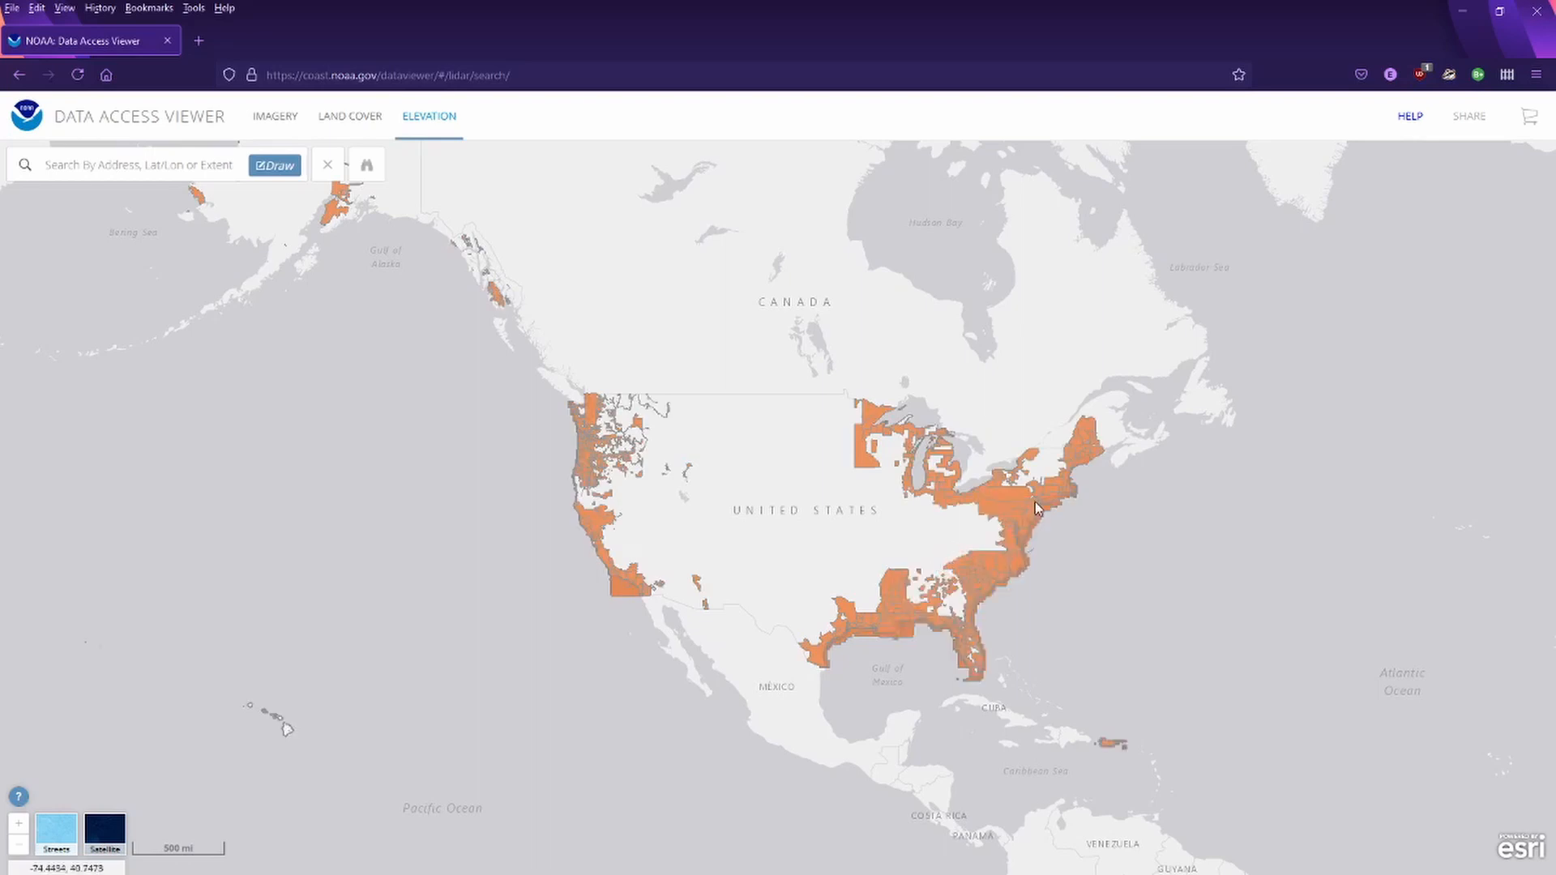
{"action": "scroll", "coordinate": [1034, 502], "scroll_direction": "up", "scroll_amount": 5}
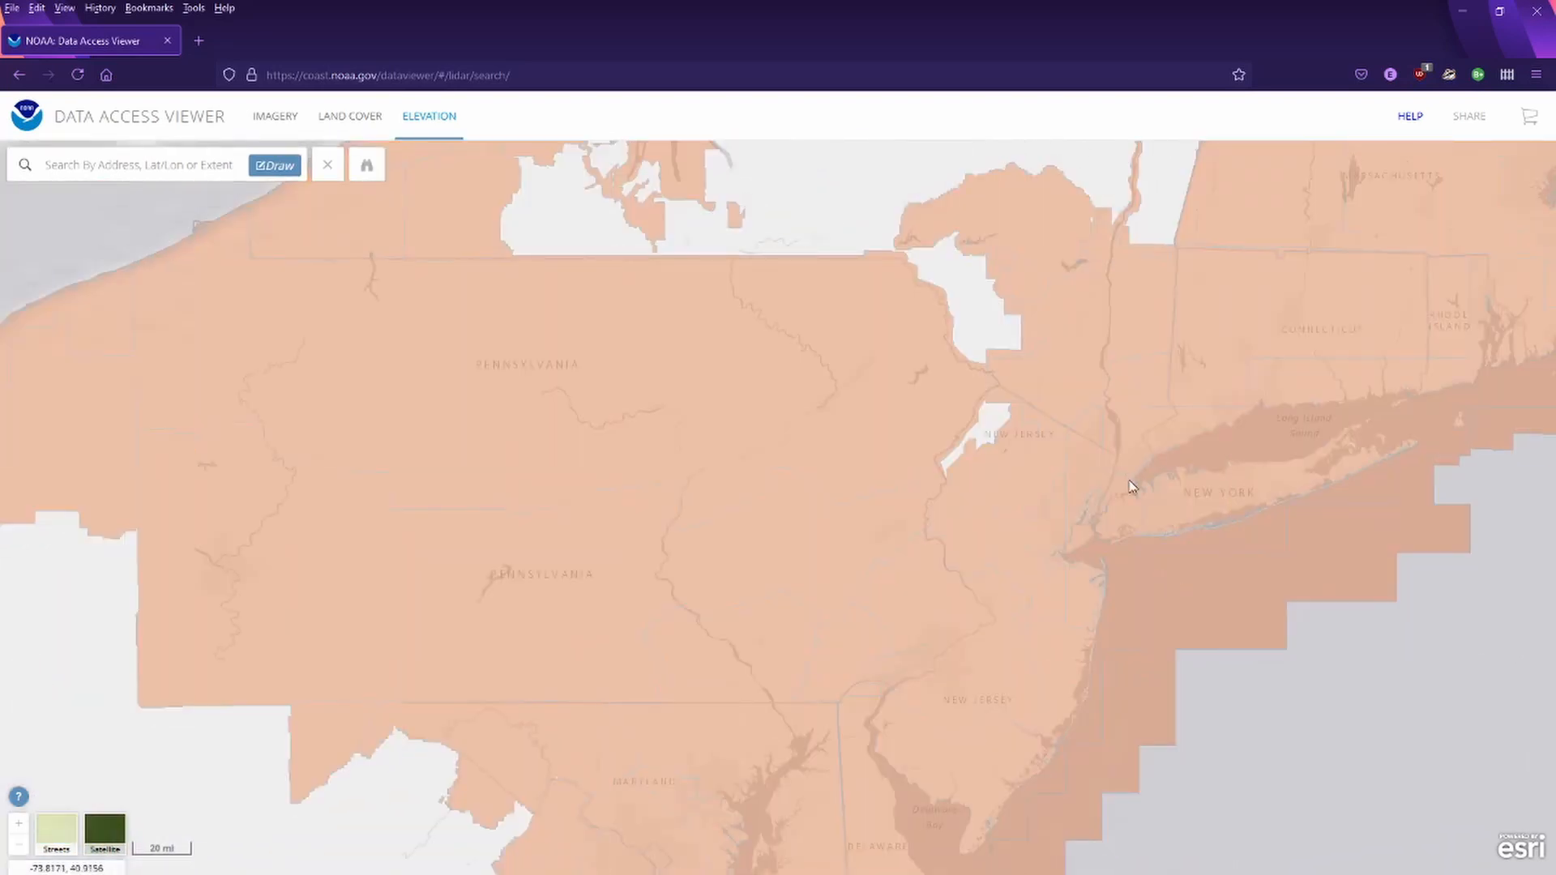
{"action": "scroll", "coordinate": [1130, 485], "scroll_direction": "up", "scroll_amount": 3}
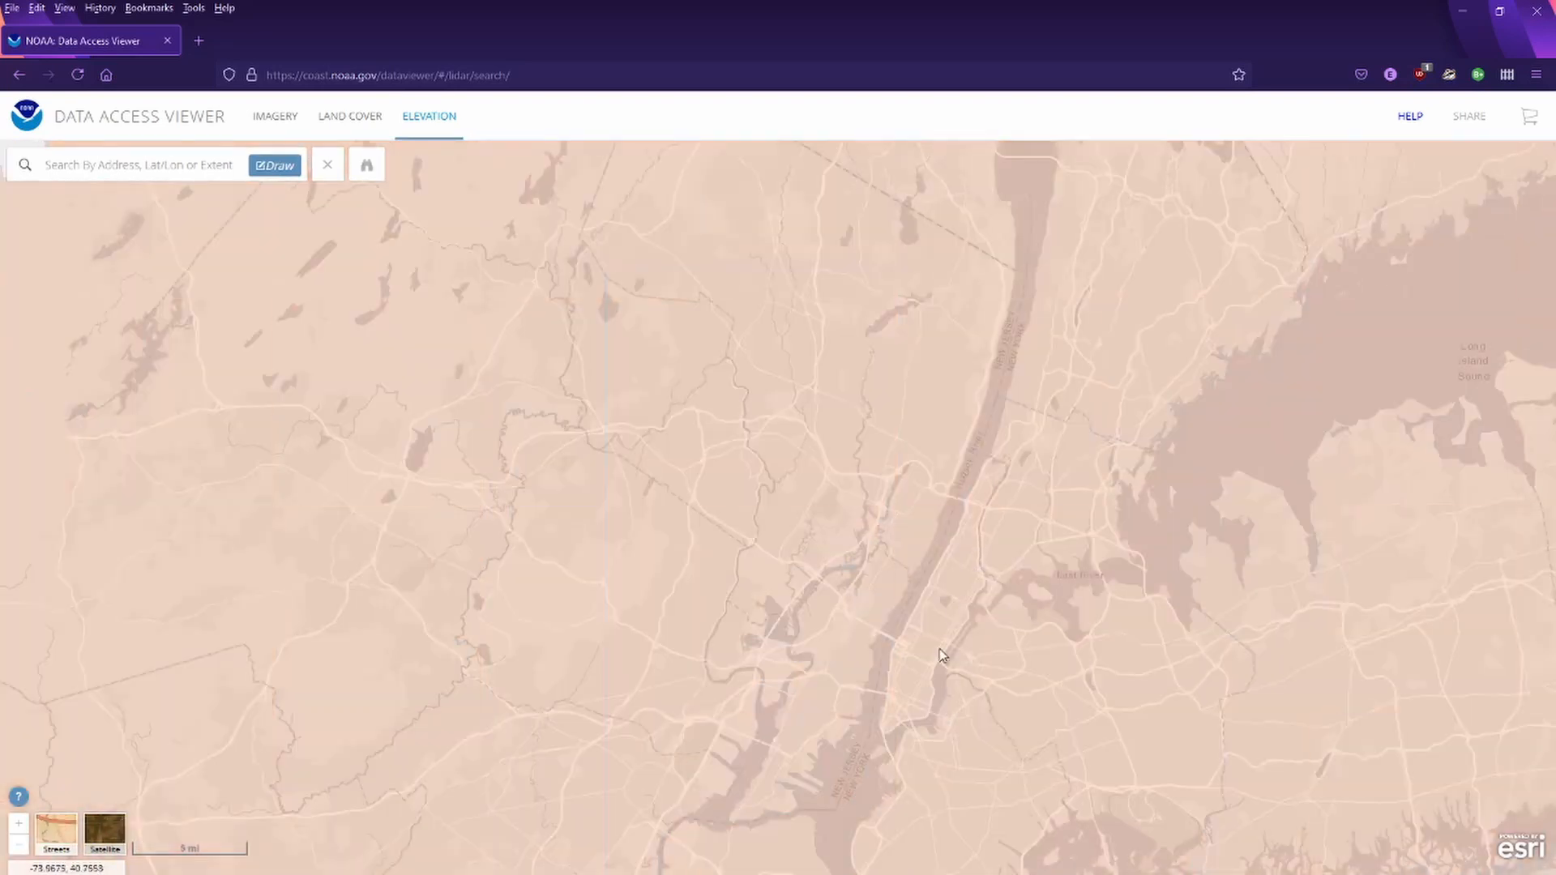
{"action": "scroll", "coordinate": [940, 648], "scroll_direction": "up", "scroll_amount": 2}
{"action": "scroll", "coordinate": [972, 600], "scroll_direction": "up", "scroll_amount": 1}
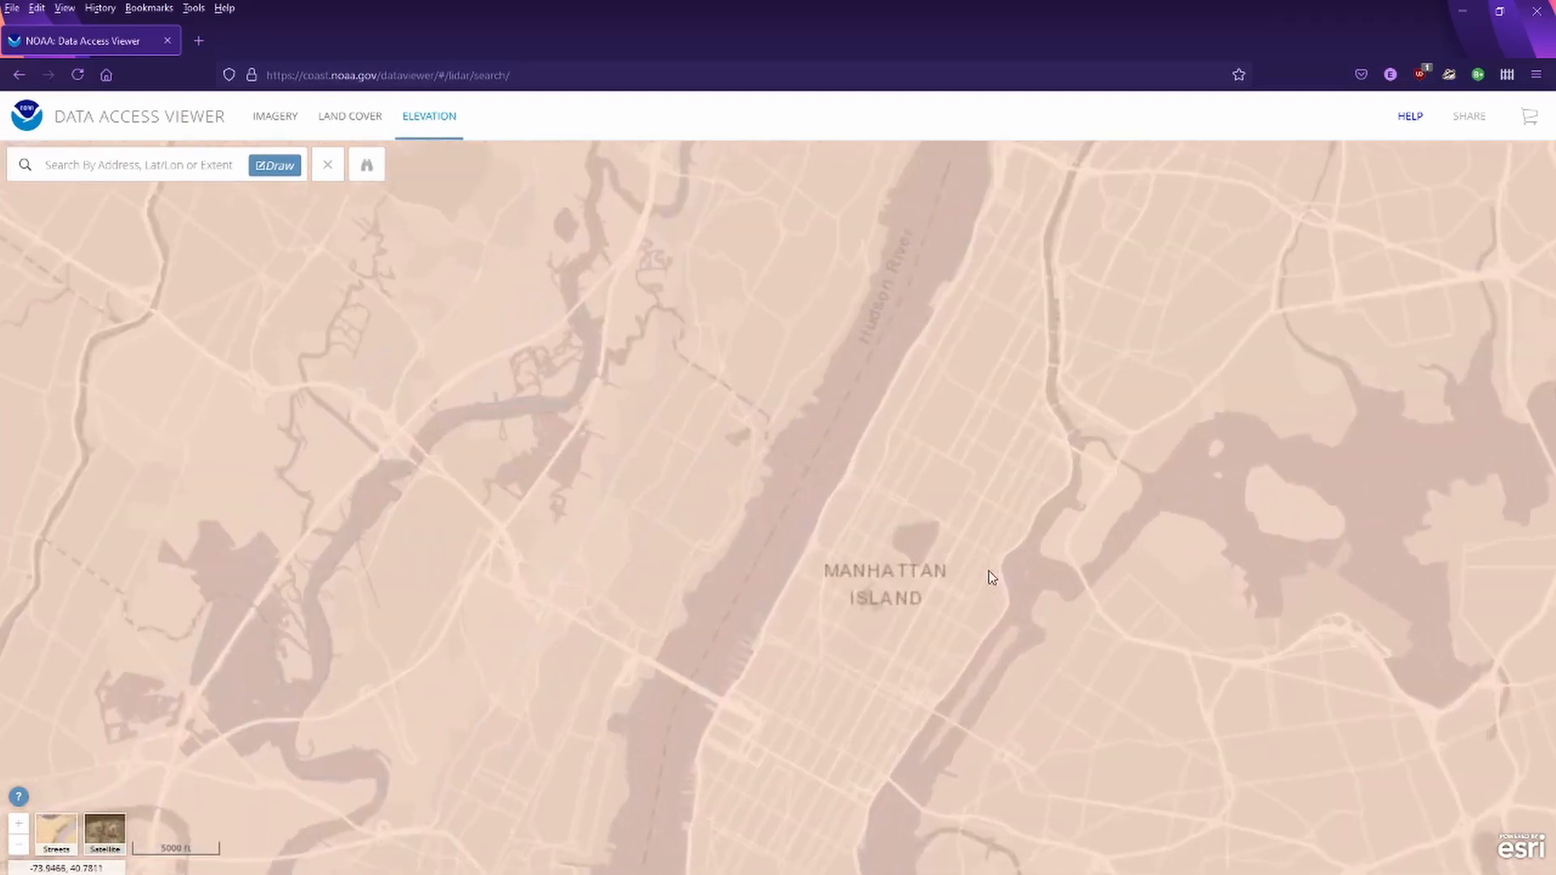
{"action": "scroll", "coordinate": [969, 510], "scroll_direction": "up", "scroll_amount": 1}
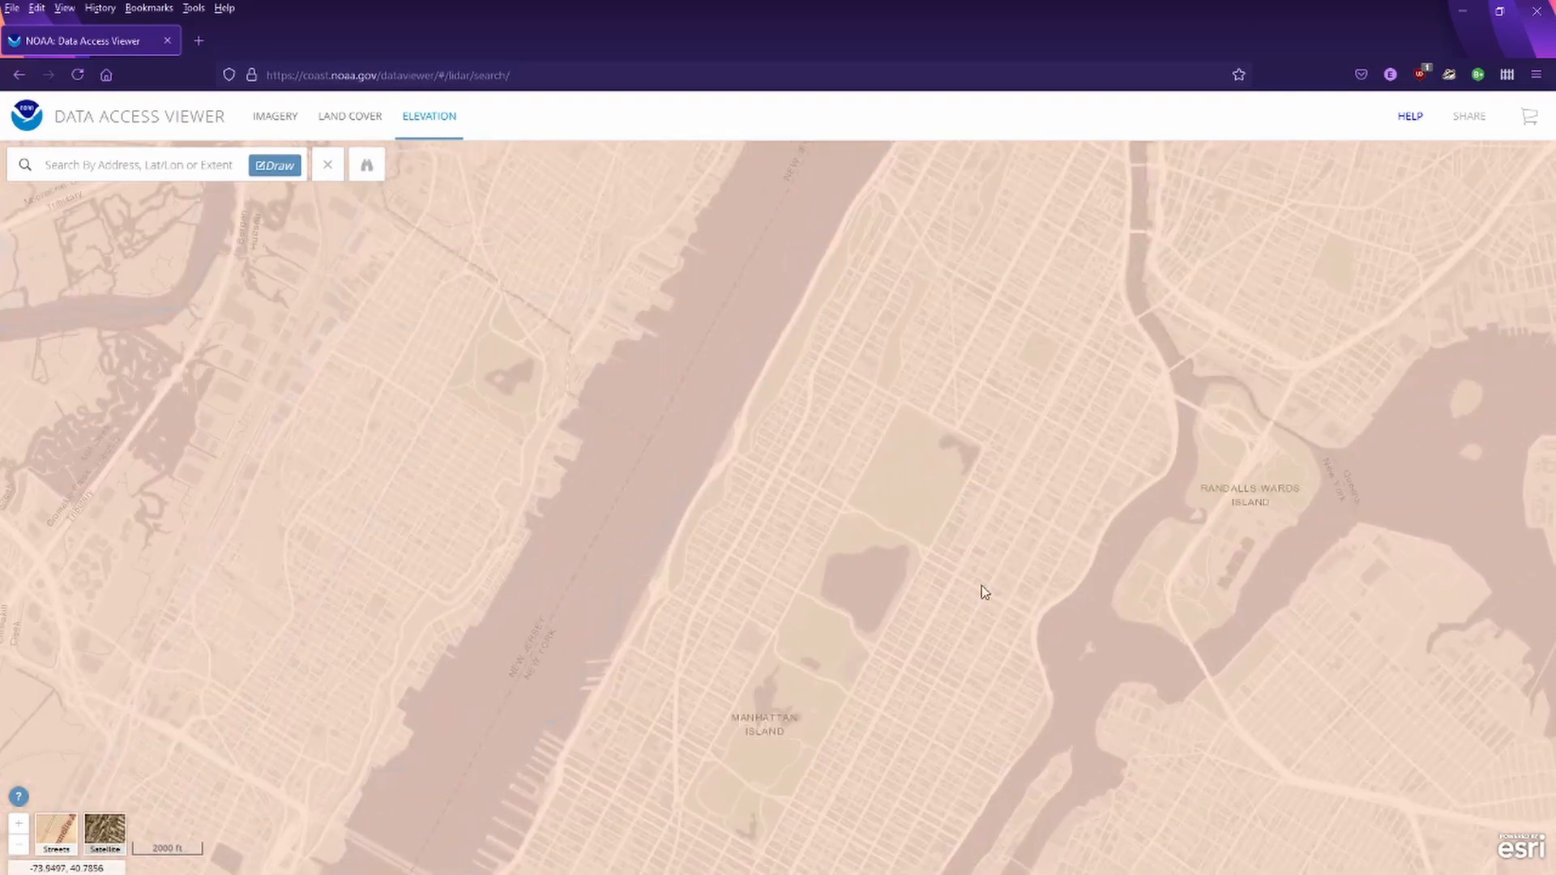
{"action": "left_click_drag", "start_coordinate": [981, 585], "coordinate": [867, 482]}
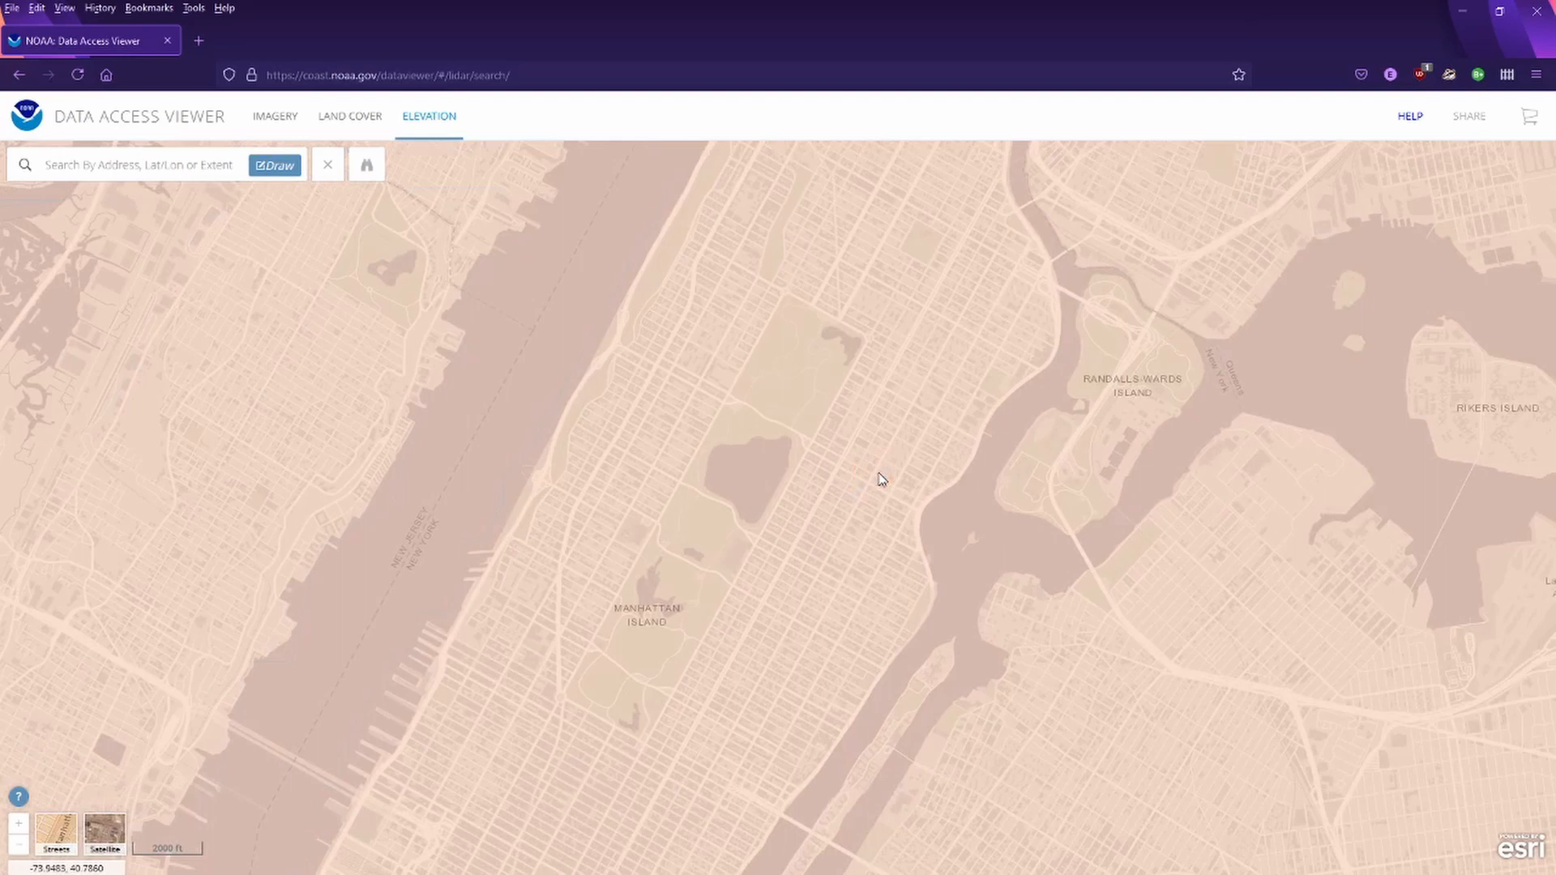
{"action": "left_click", "coordinate": [287, 170]}
{"action": "left_click_drag", "start_coordinate": [939, 285], "coordinate": [539, 755]}
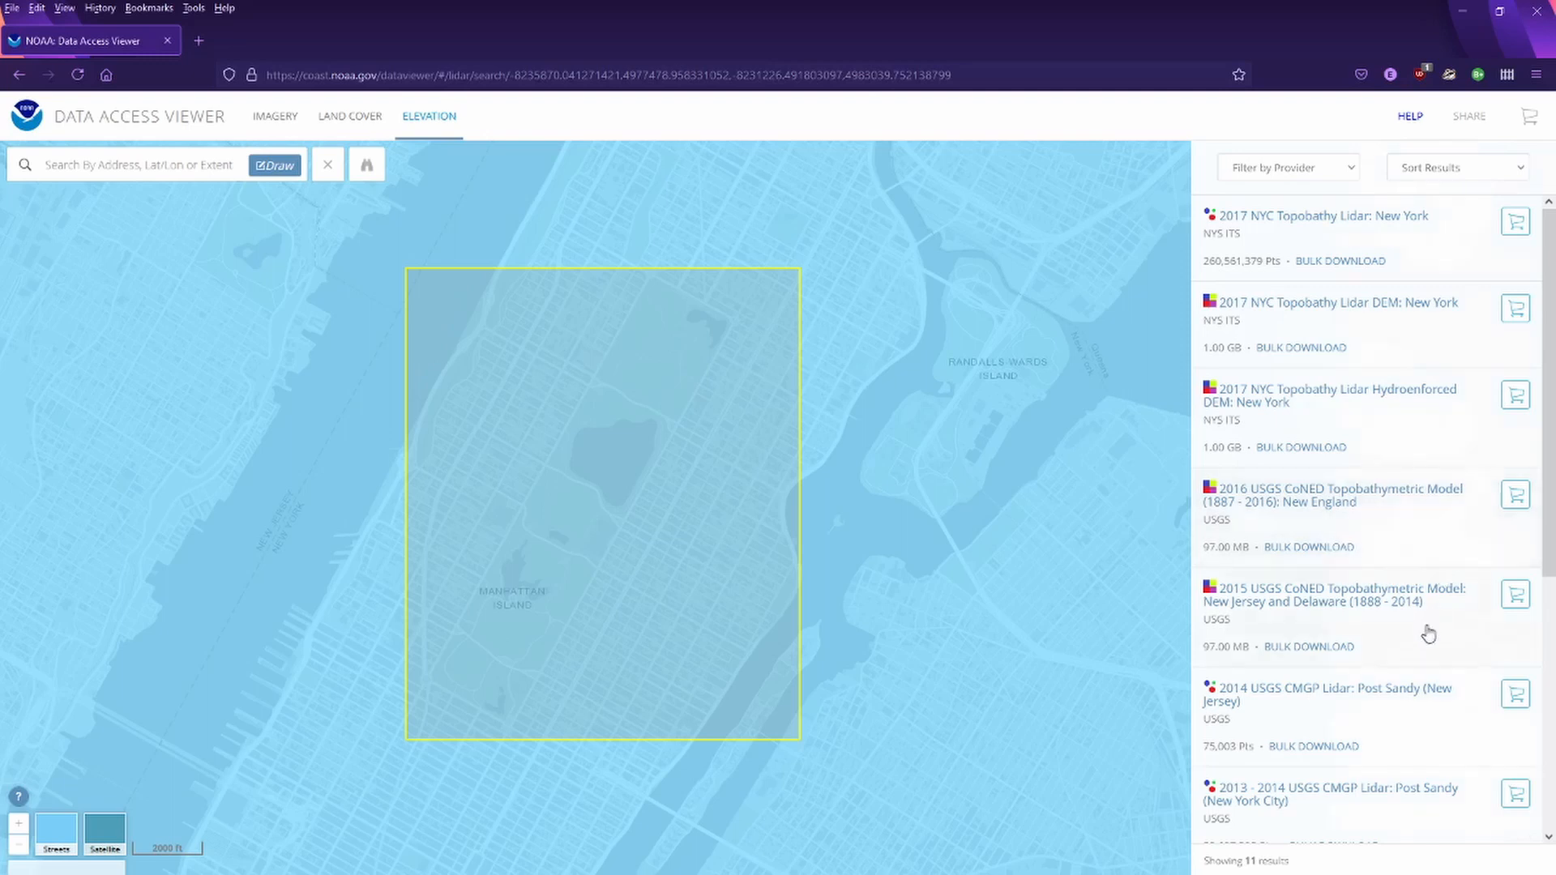
Add the 2013 - 2014 USGS CMGP Lidar: Post Sandy (New York City) dataset to the cart and proceed to its provisioning options.
{"action": "scroll", "coordinate": [1418, 567], "scroll_direction": "down", "scroll_amount": 5}
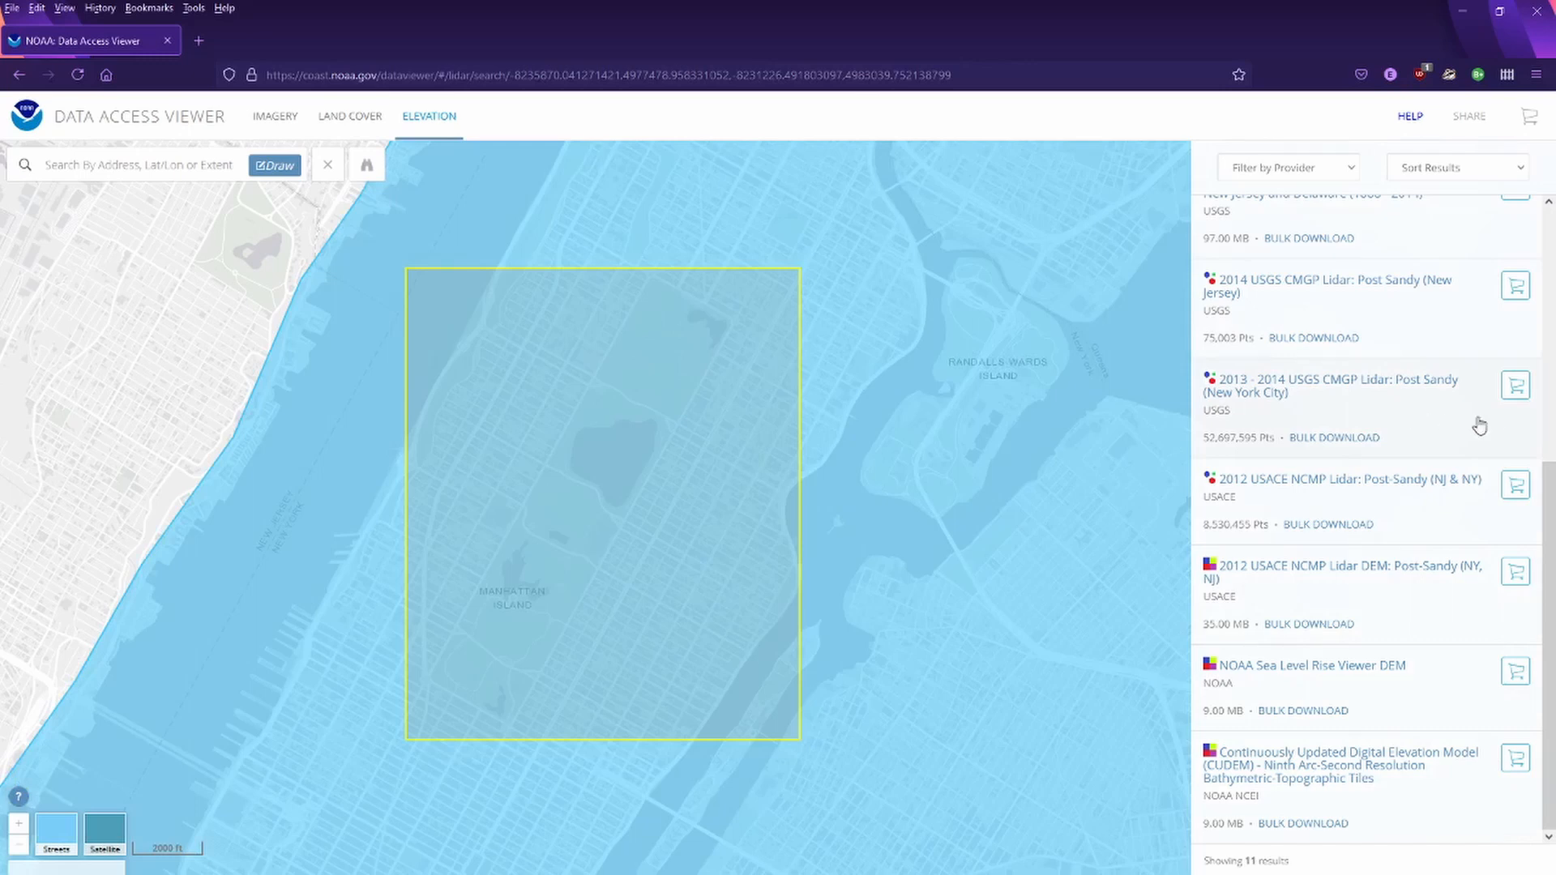
{"action": "left_click", "coordinate": [1522, 403]}
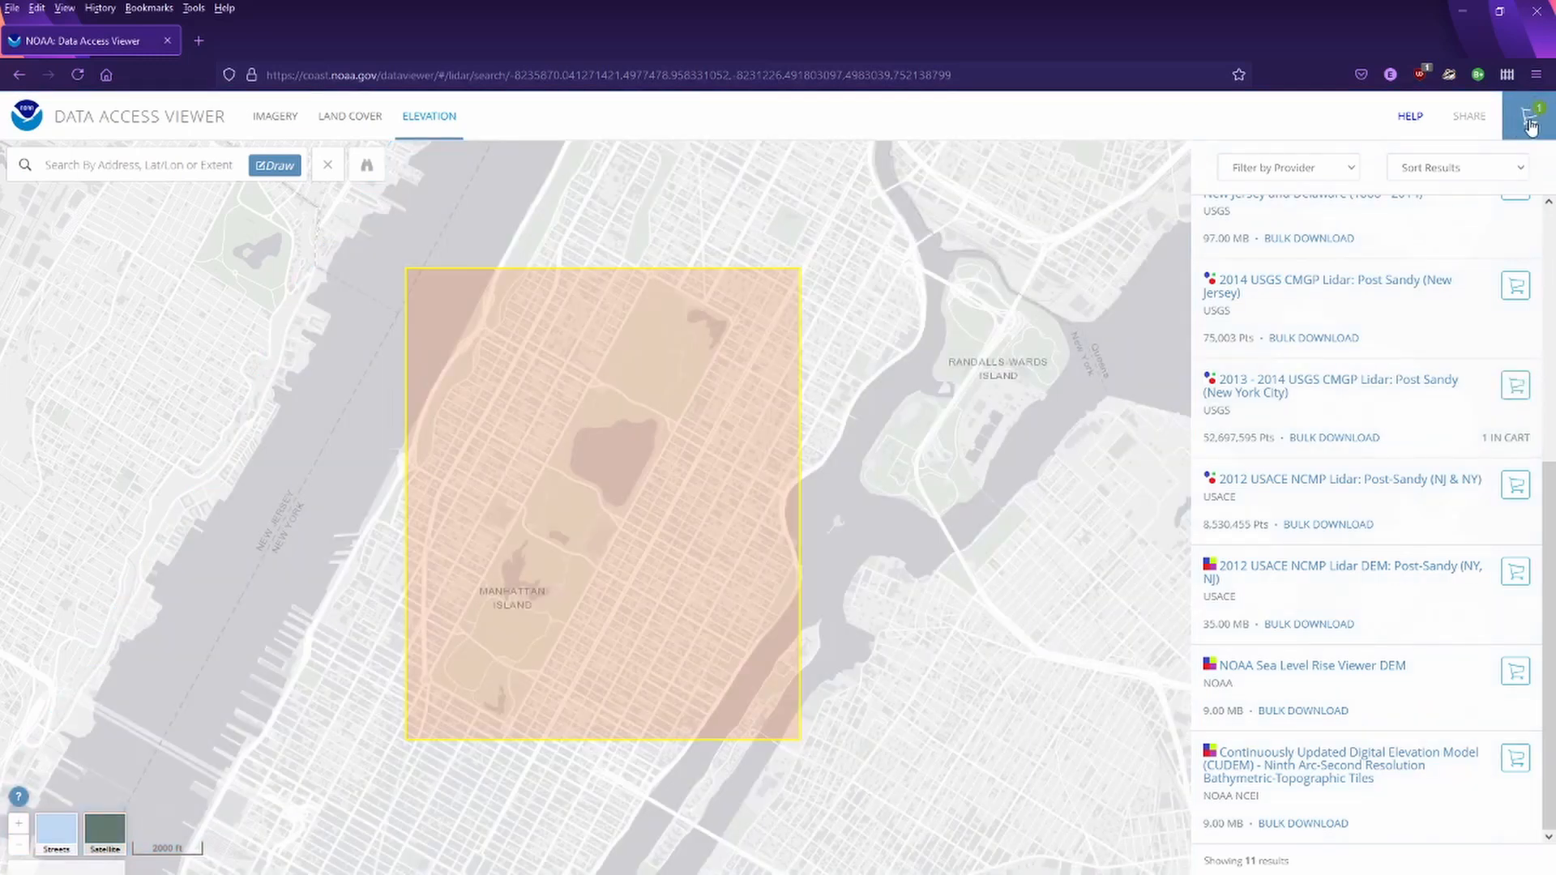
{"action": "left_click", "coordinate": [1529, 123]}
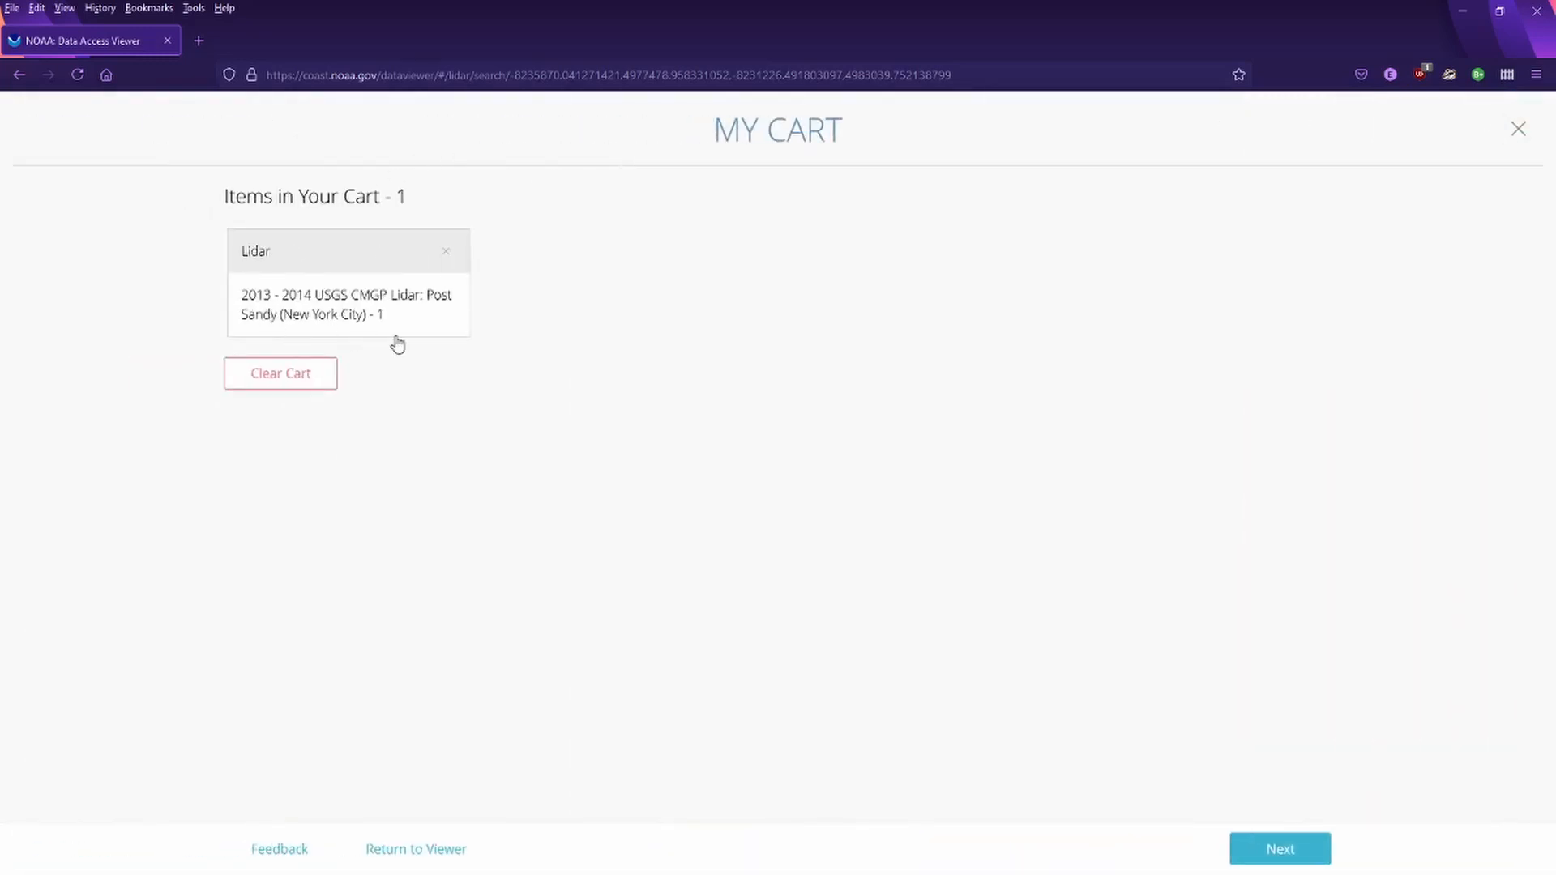
{"action": "left_click", "coordinate": [1273, 855]}
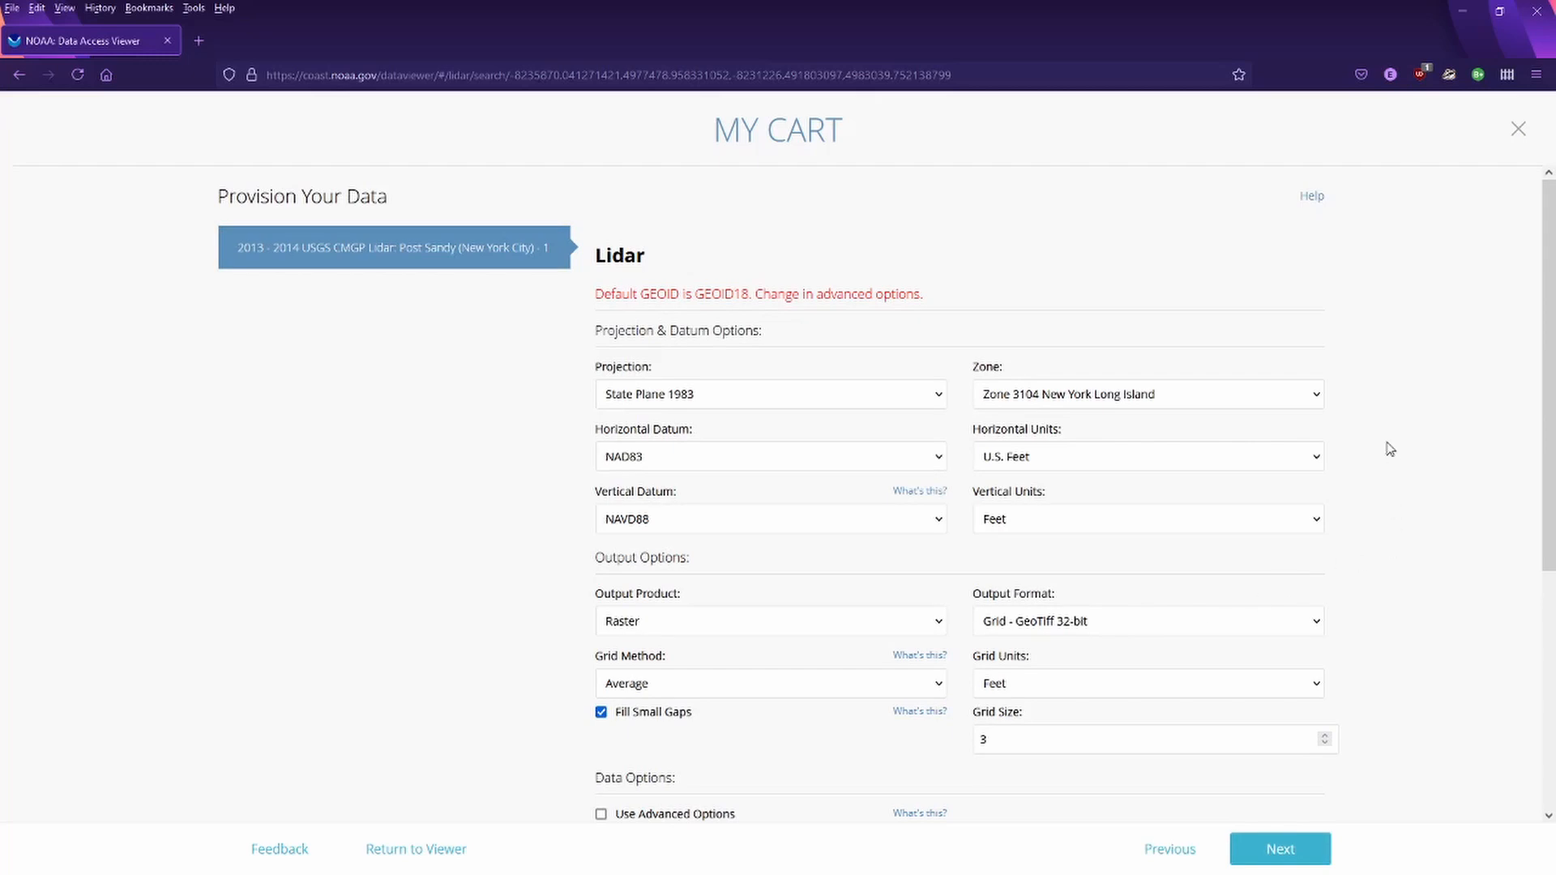
Set the lidar output product to Point and the output format to Points - LAS.
{"action": "scroll", "coordinate": [973, 471], "scroll_direction": "down", "scroll_amount": 5}
{"action": "left_click", "coordinate": [666, 408]}
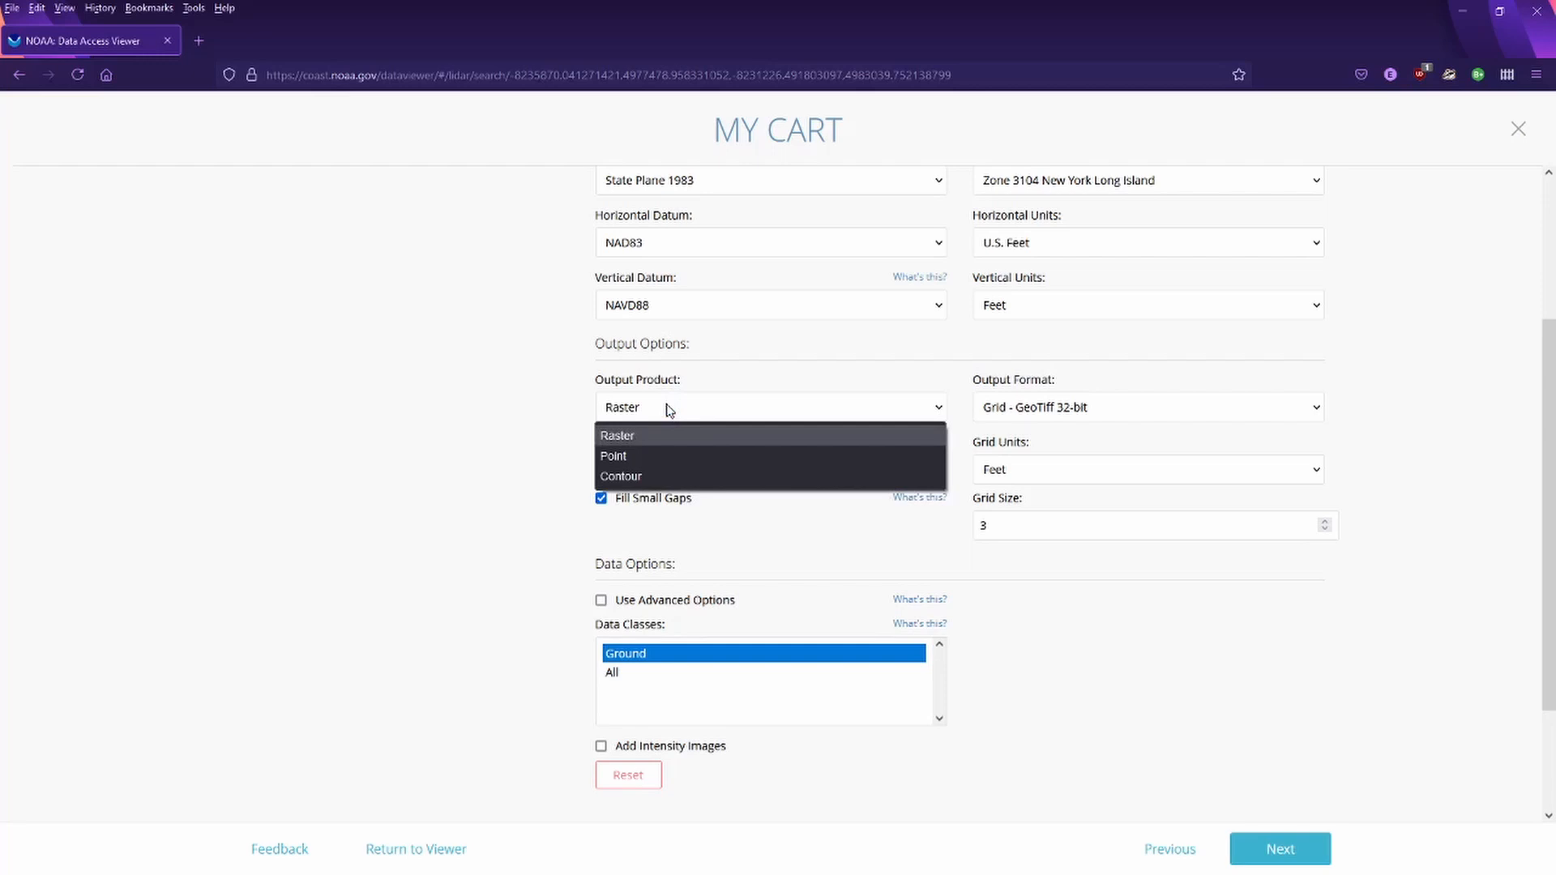
{"action": "left_click", "coordinate": [626, 457]}
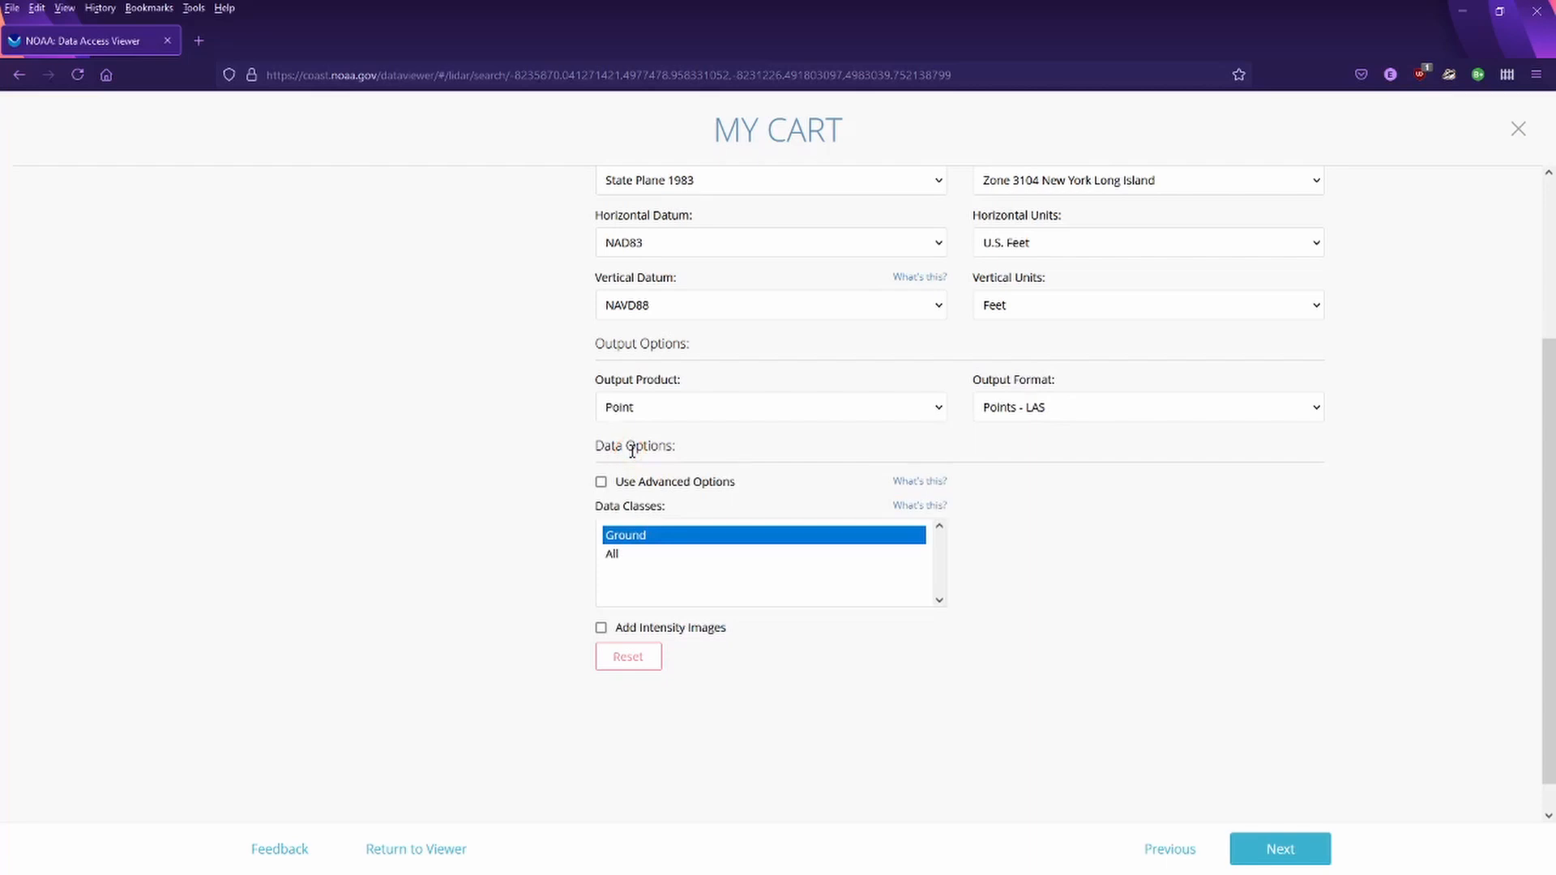
{"action": "left_click", "coordinate": [1308, 417]}
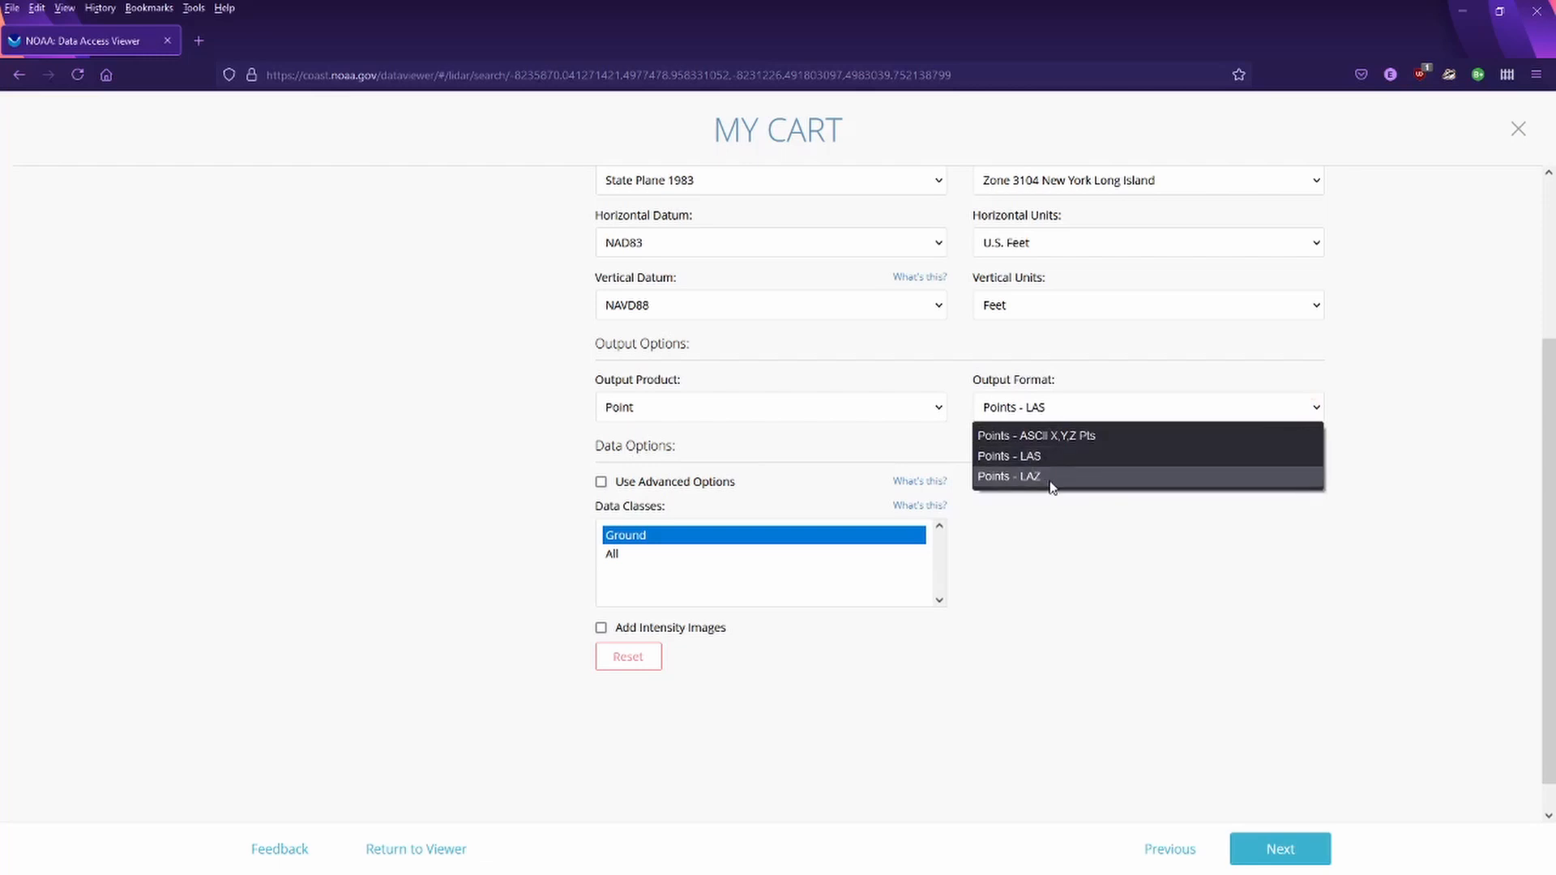
{"action": "left_click", "coordinate": [1002, 459]}
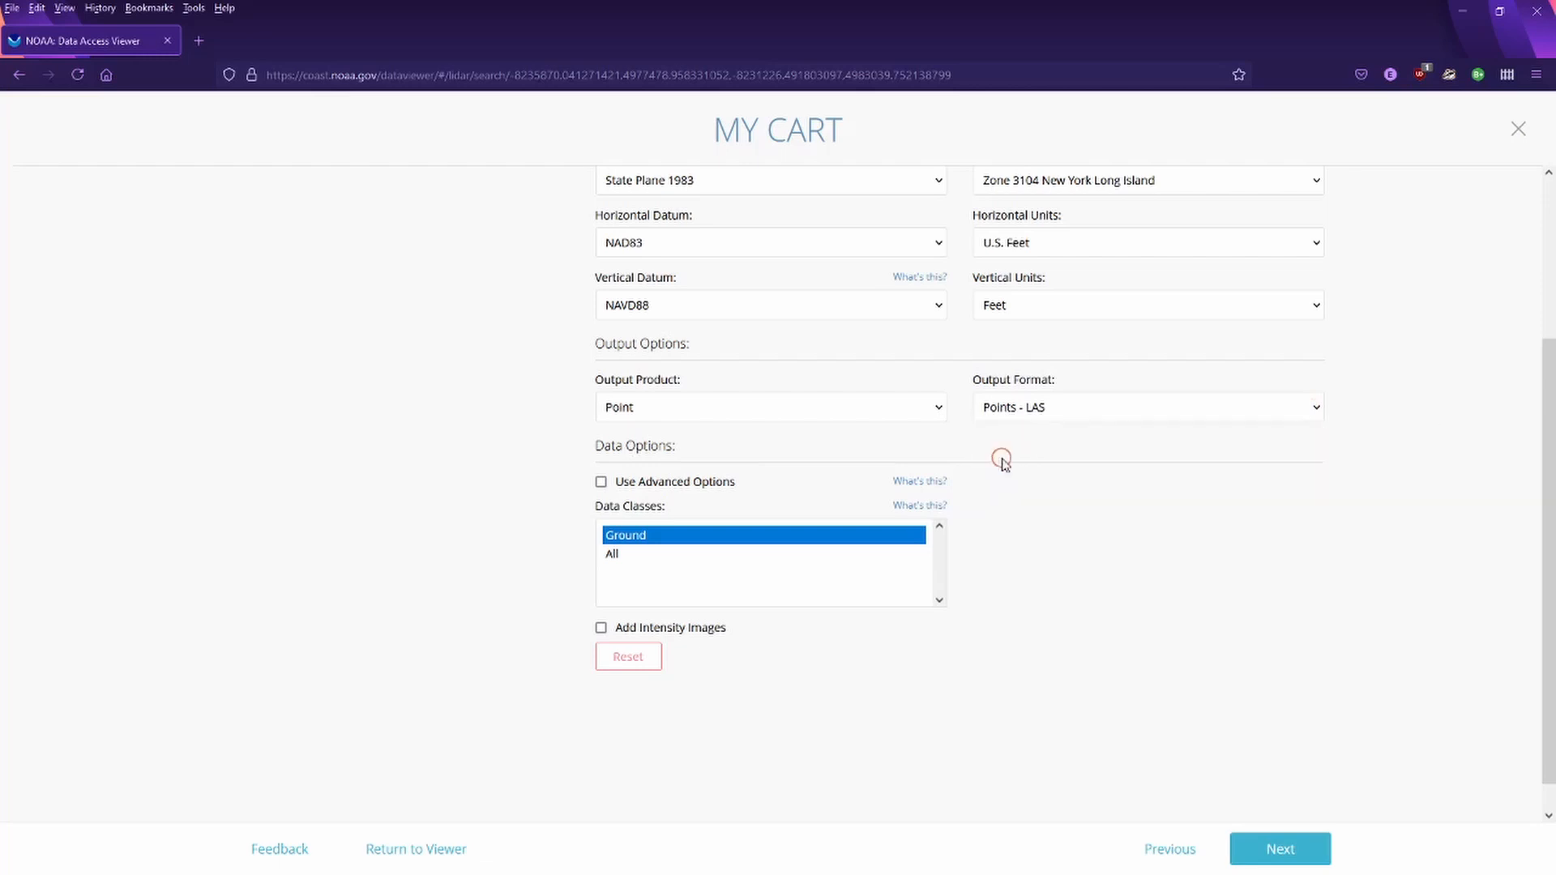
{"action": "left_click", "coordinate": [1302, 442]}
Set the data classes to All and continue to the delivery page.
{"action": "left_click", "coordinate": [614, 555]}
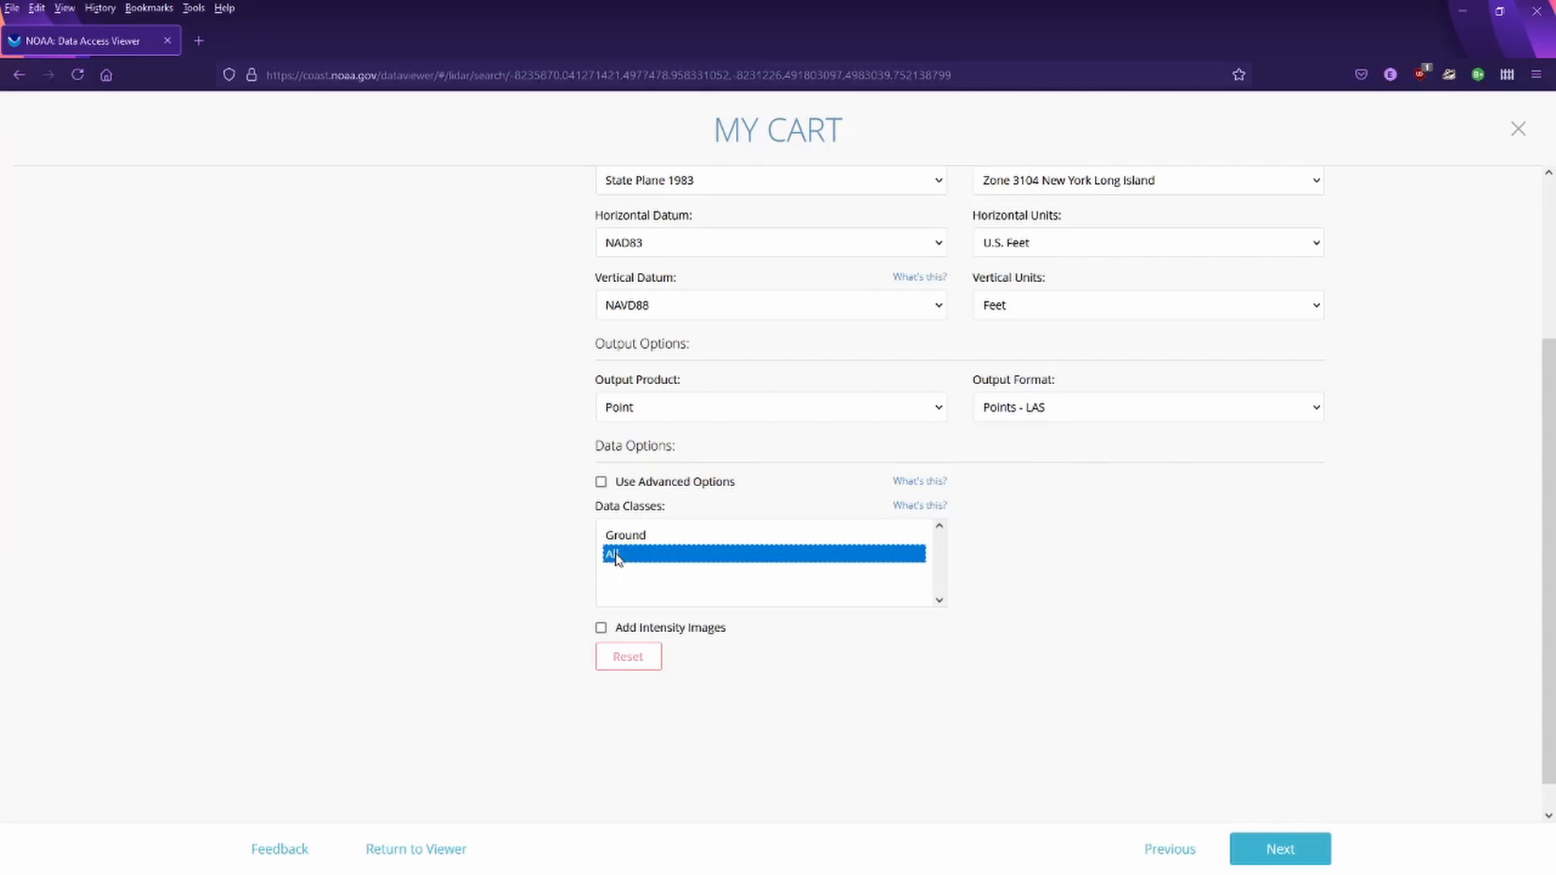
{"action": "left_click", "coordinate": [634, 536]}
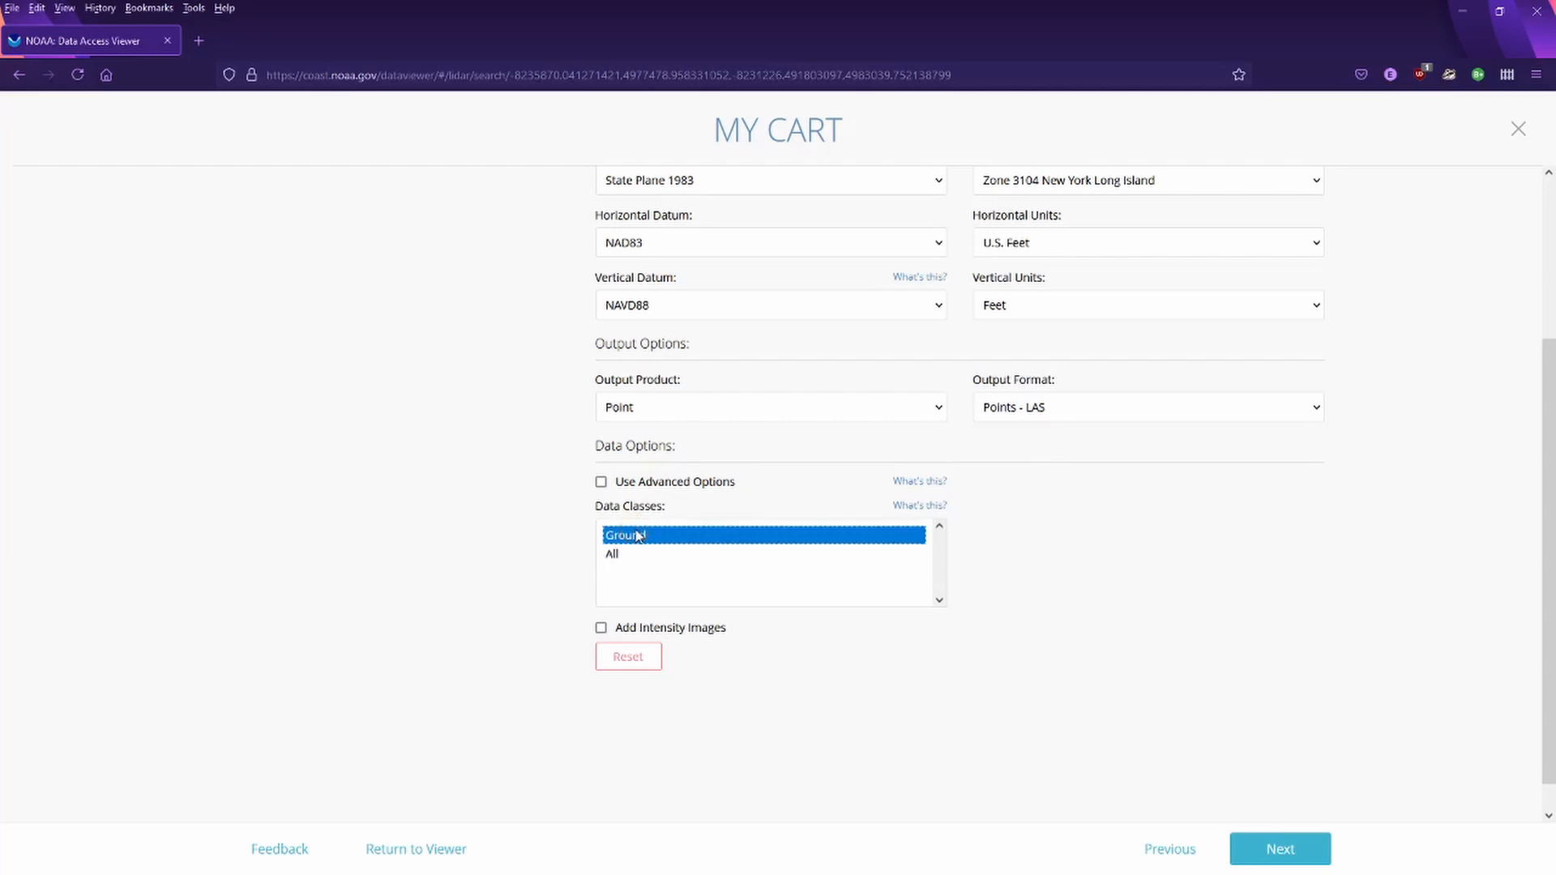
{"action": "left_click", "coordinate": [631, 558]}
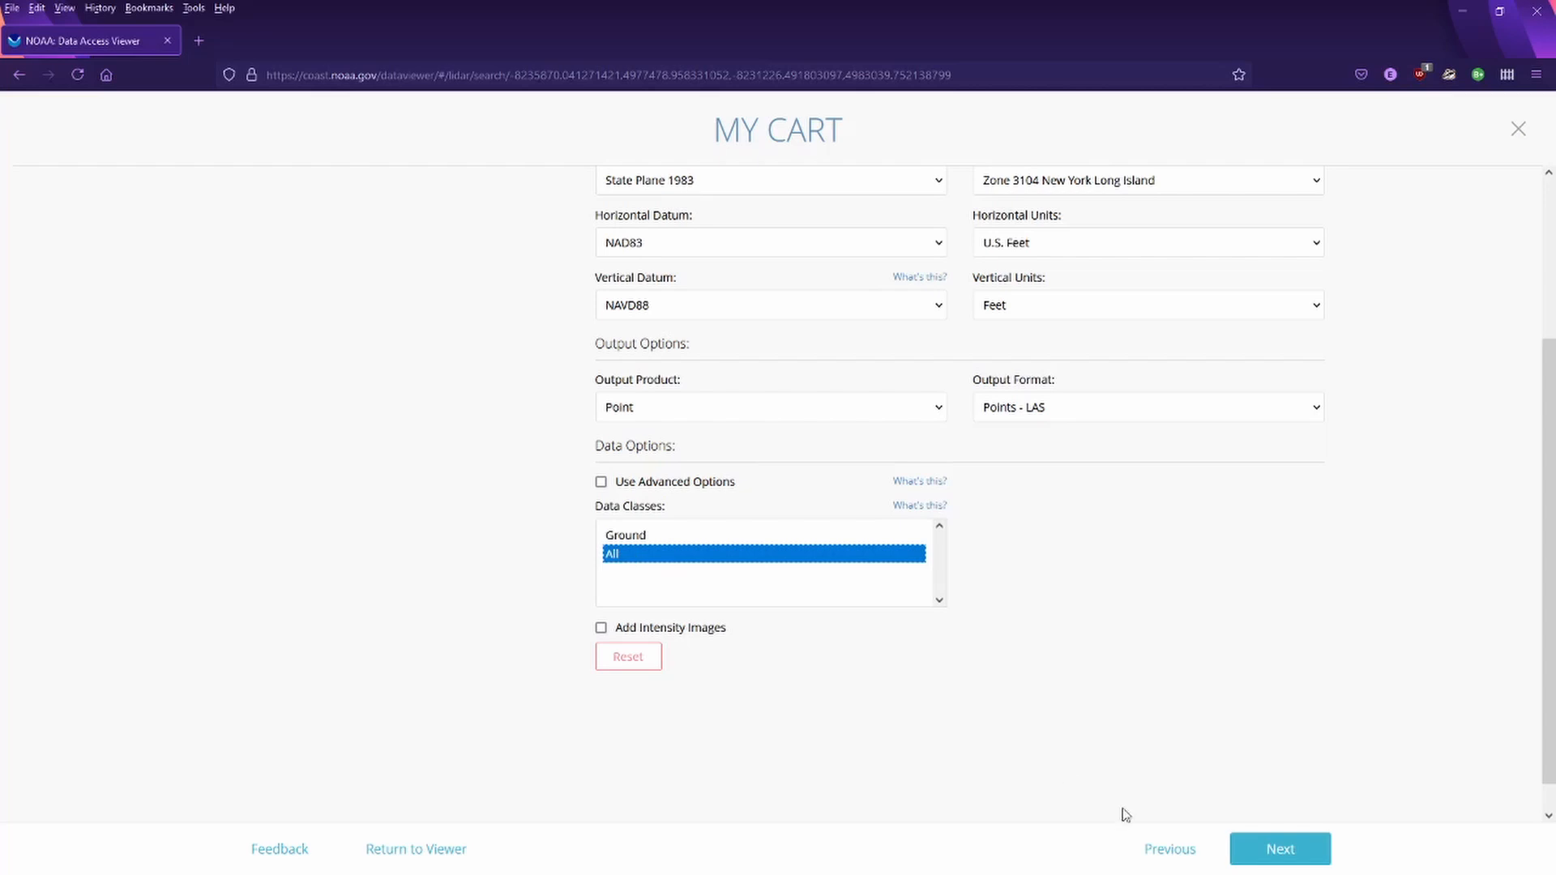
{"action": "left_click", "coordinate": [1305, 849]}
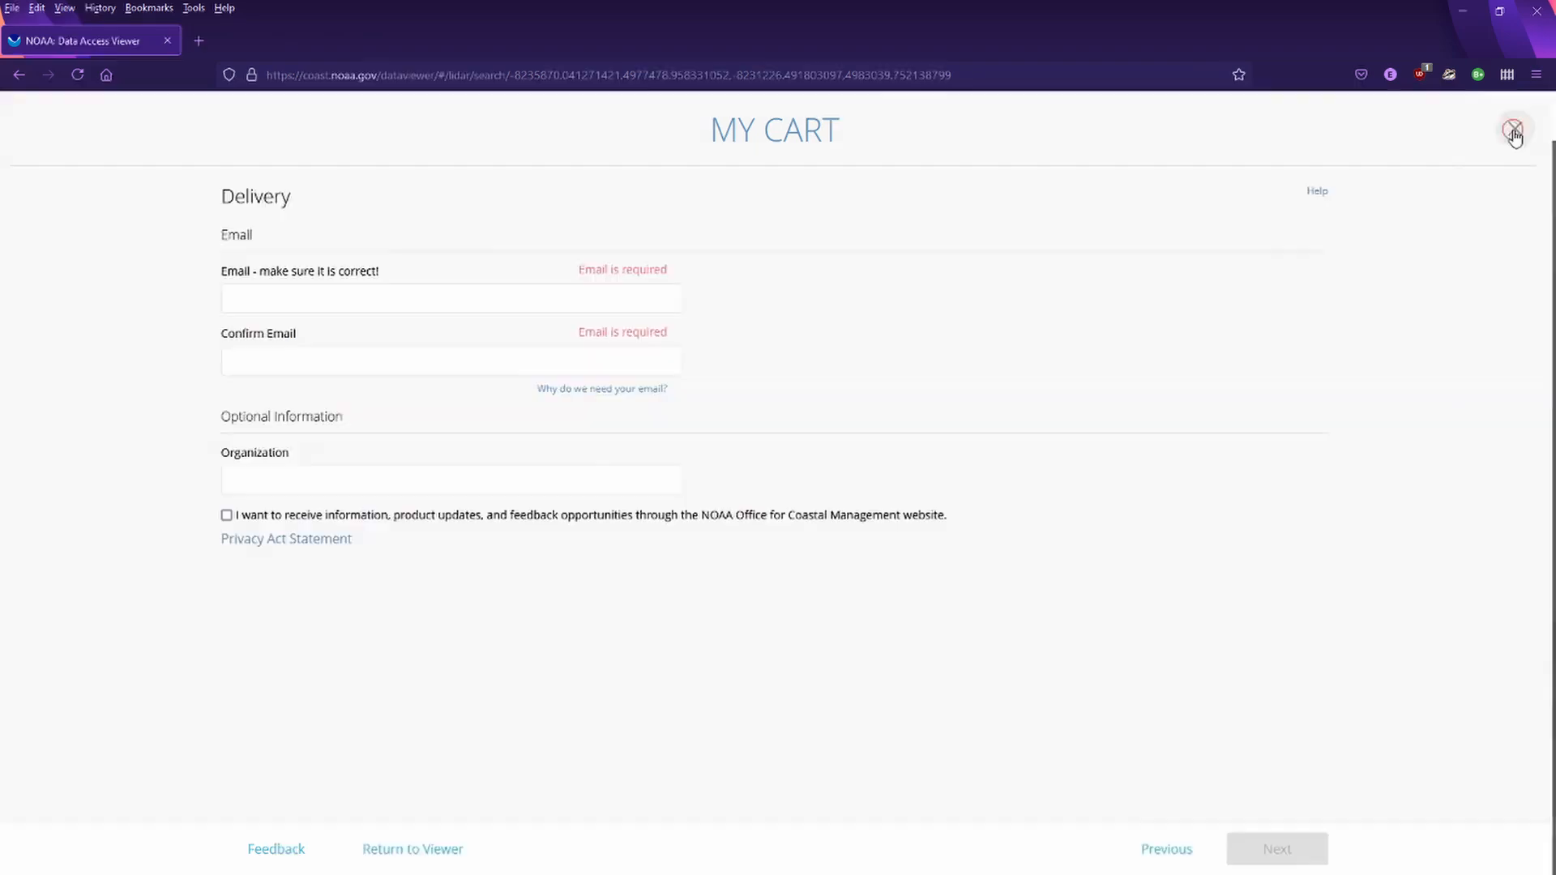
Leave the cart, go to the 2013 - 2014 Post Sandy (New York City) lidar's bulk download page and open its tileindex.zip.
{"action": "left_click", "coordinate": [1518, 128]}
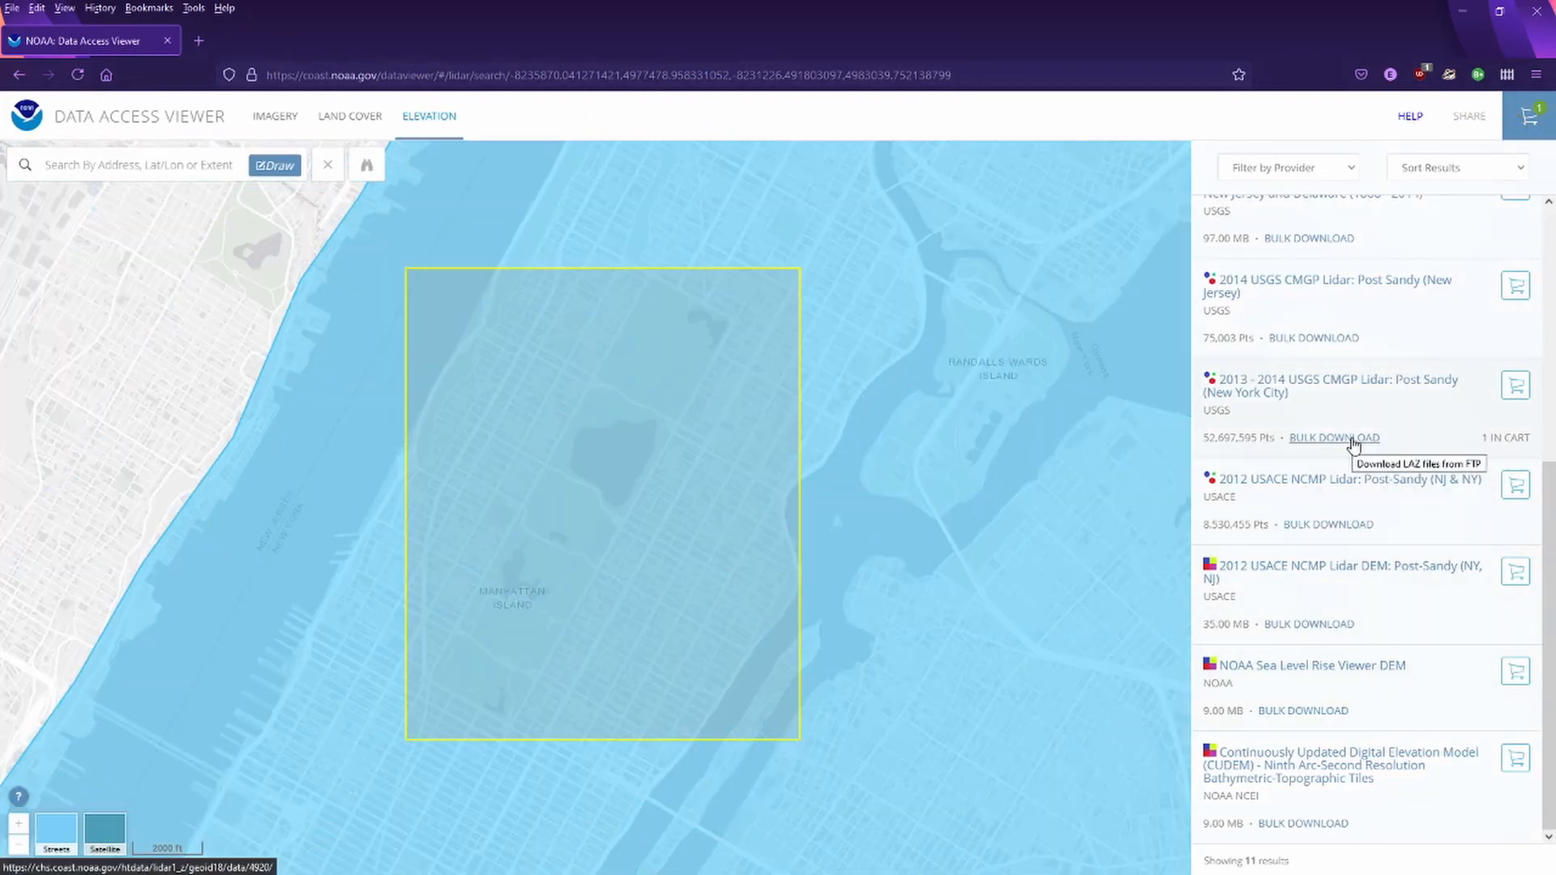
{"action": "left_click", "coordinate": [1351, 438]}
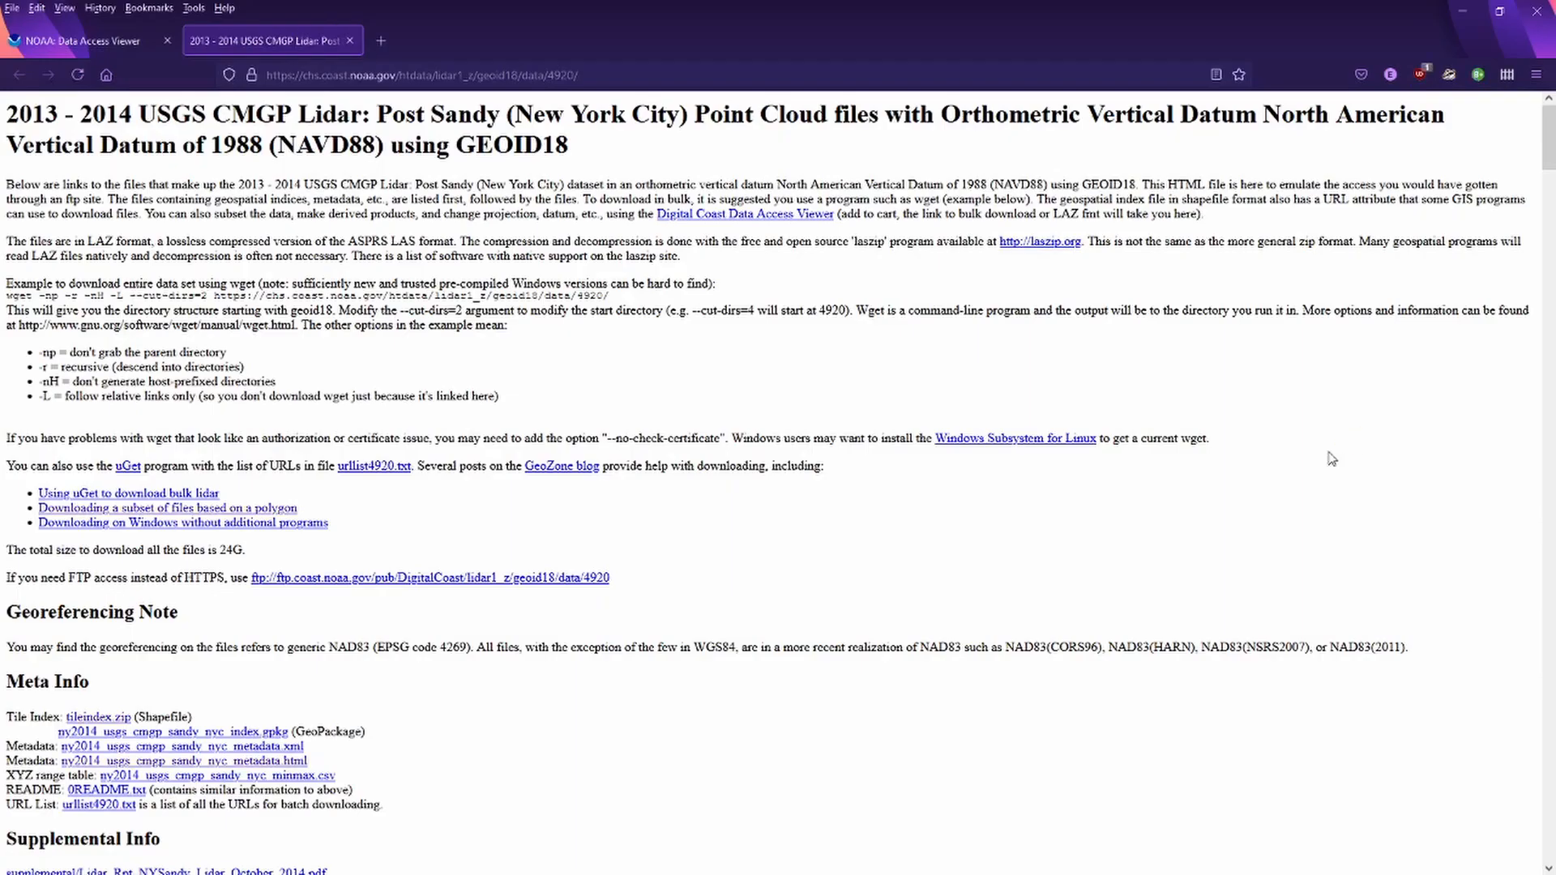
{"action": "left_click", "coordinate": [91, 718]}
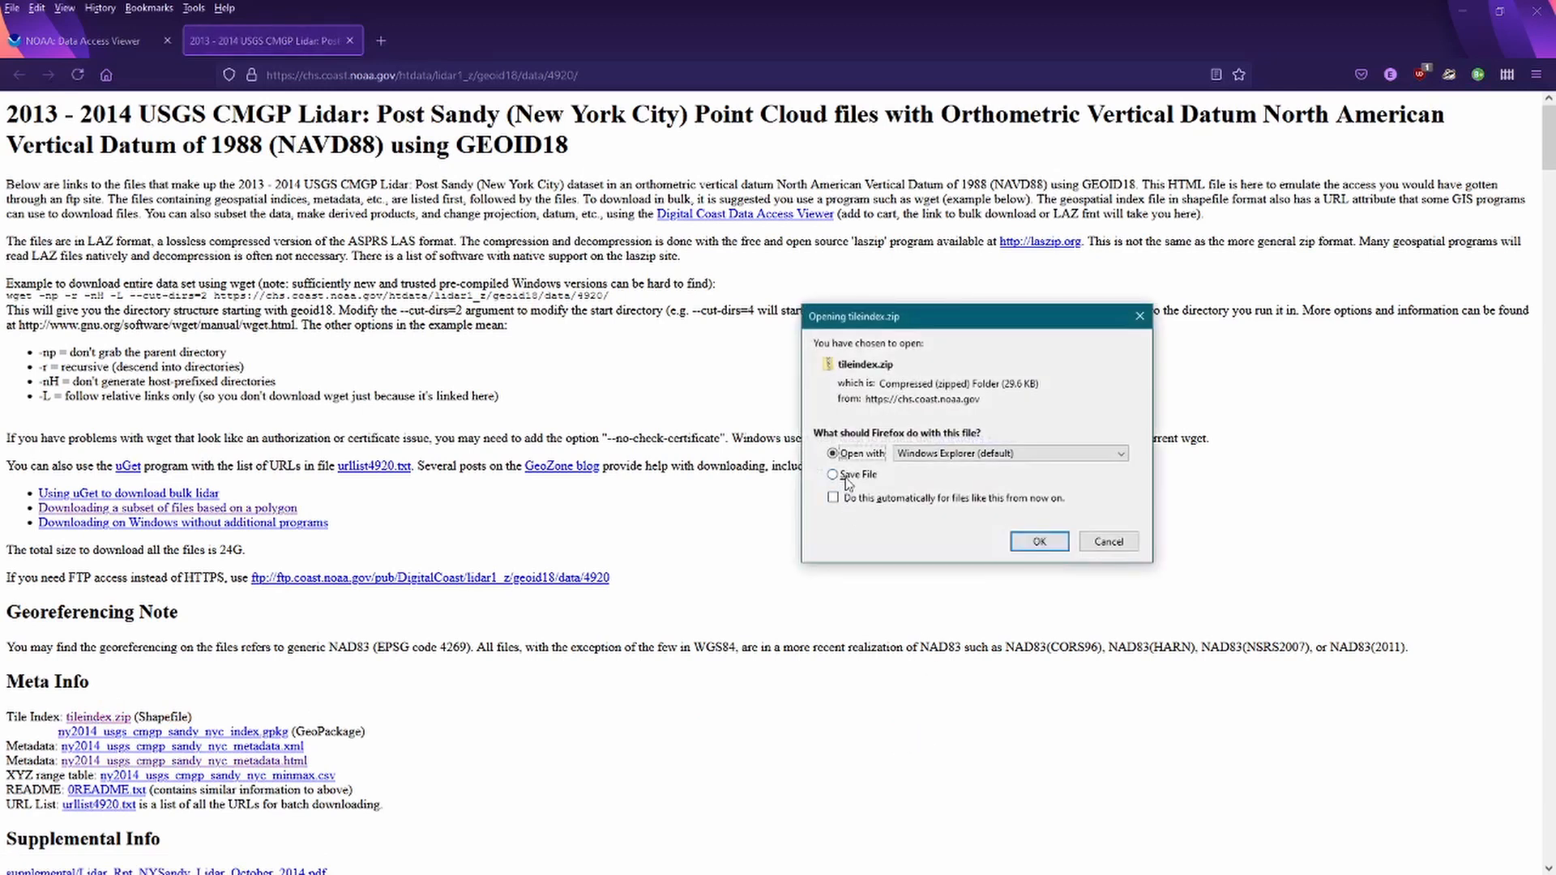
{"action": "left_click", "coordinate": [1039, 541]}
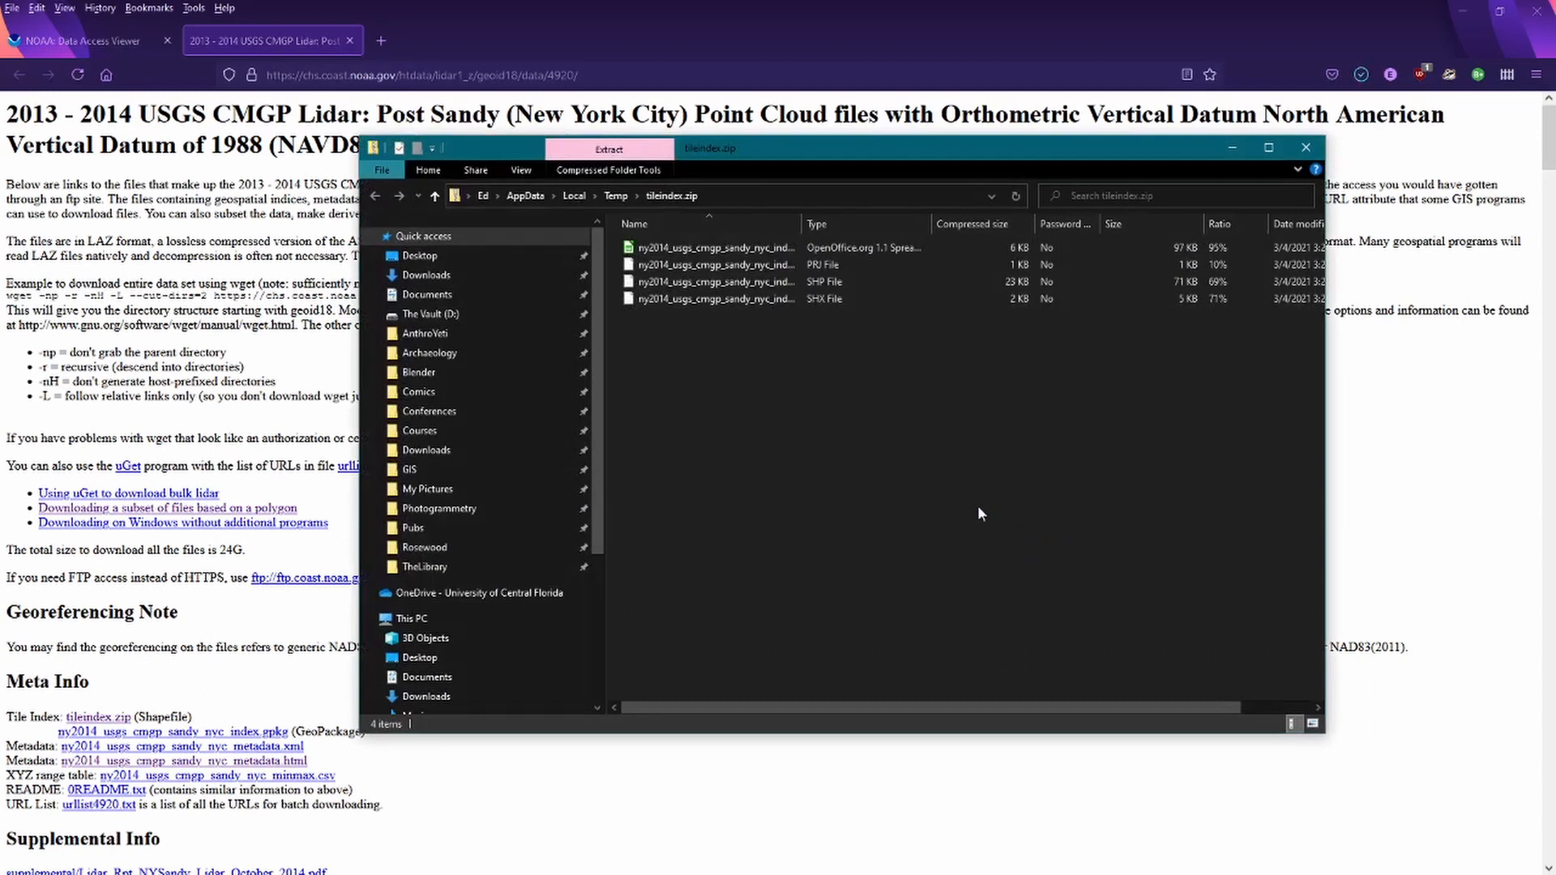
{"action": "left_click_drag", "start_coordinate": [737, 318], "coordinate": [701, 241]}
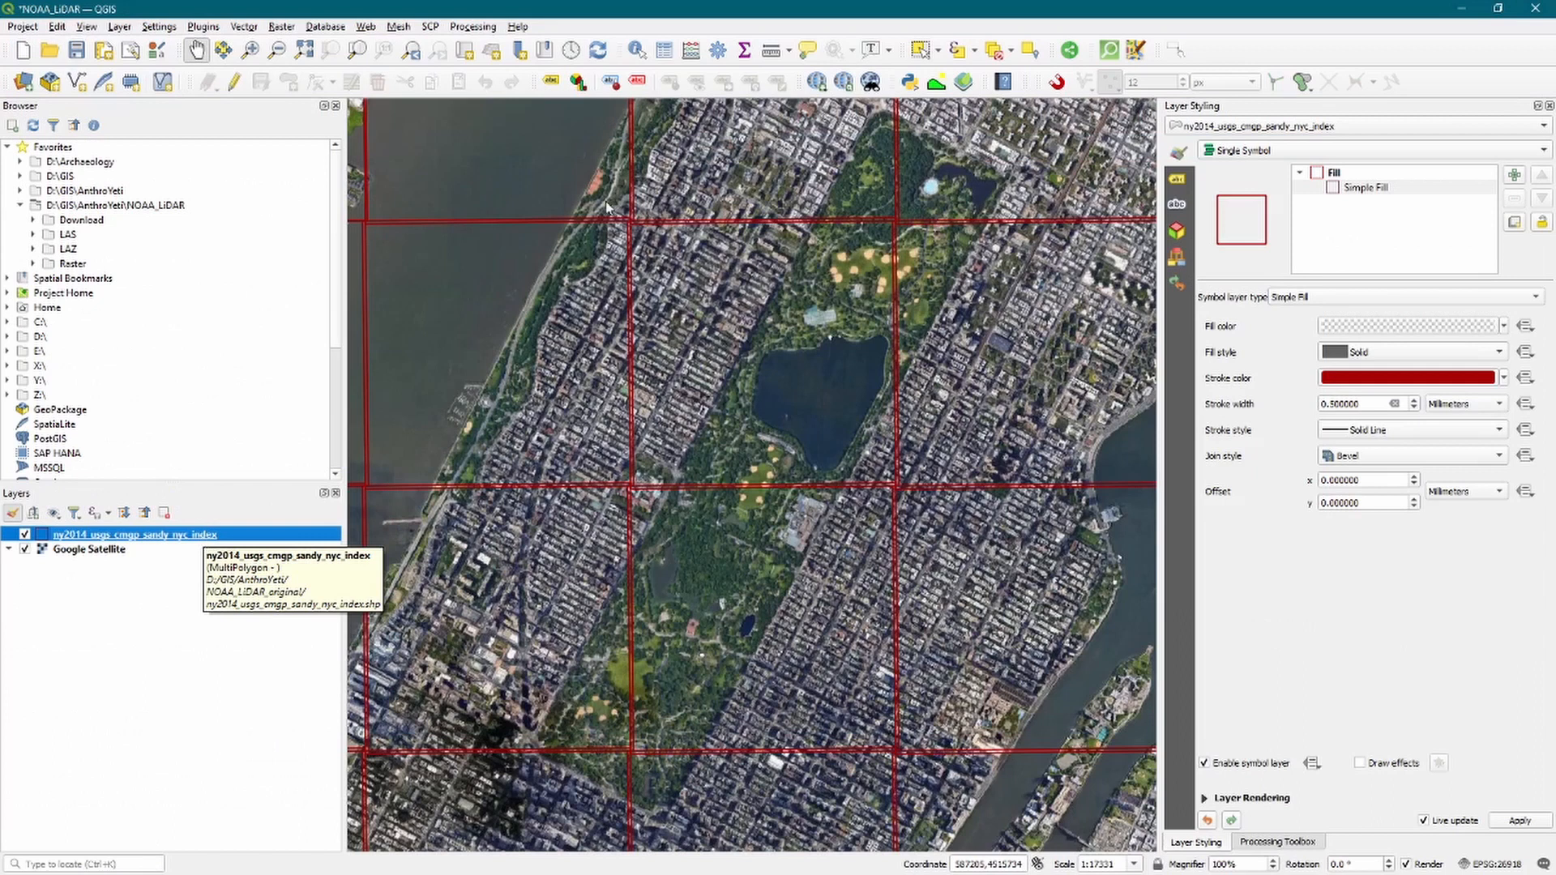
In QGIS, identify the ny2014_usgs_cmgp_sandy_nyc_index tile covering southern Central Park to examine its attributes and download URL.
{"action": "scroll", "coordinate": [768, 582], "scroll_direction": "down", "scroll_amount": 2}
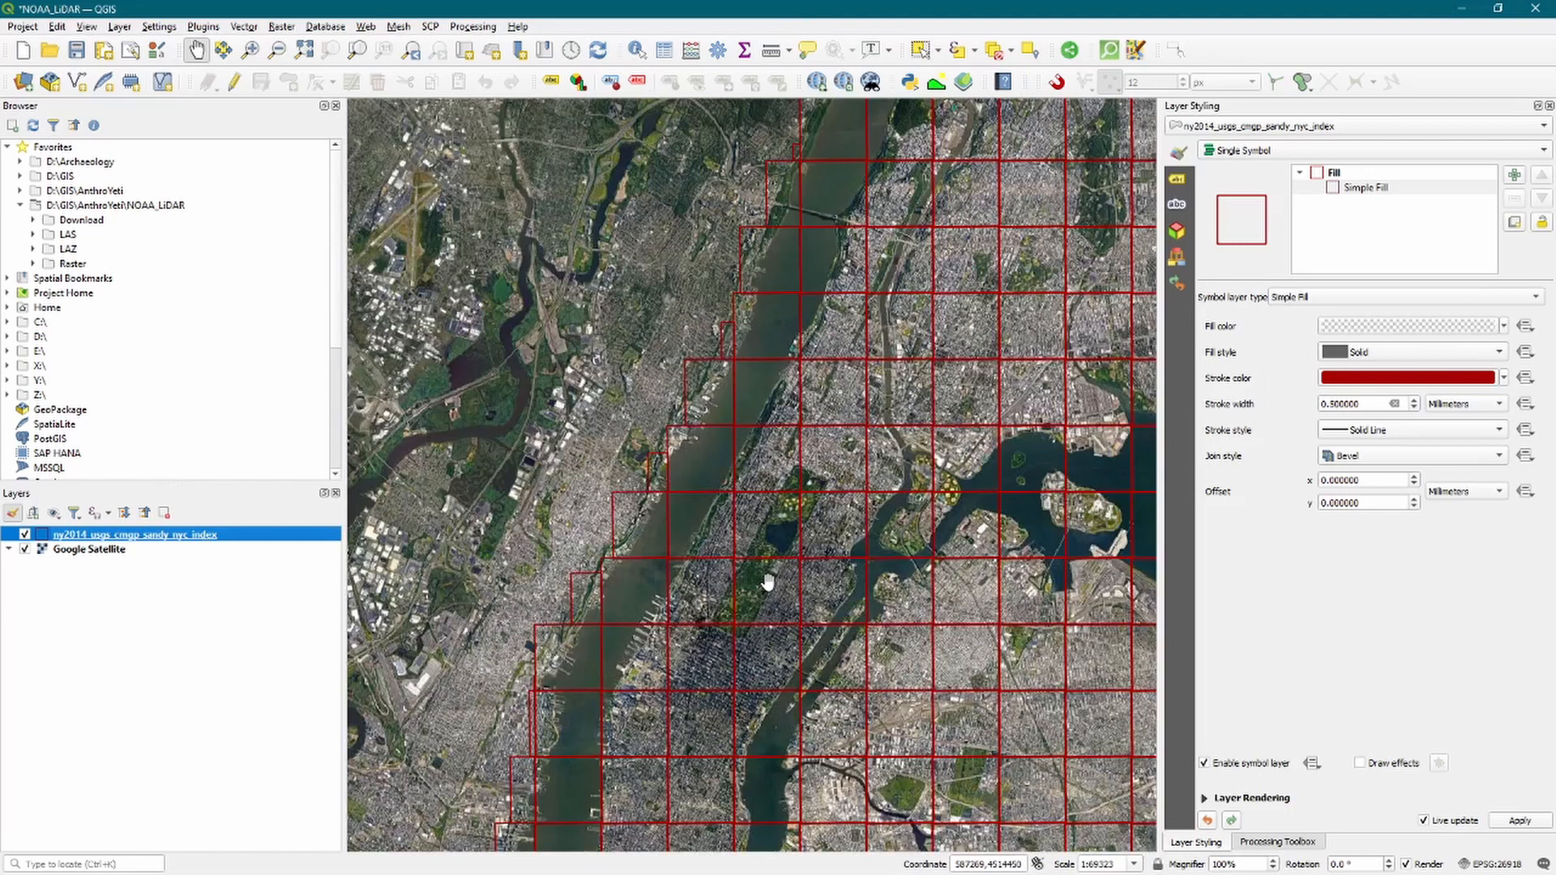
{"action": "scroll", "coordinate": [758, 599], "scroll_direction": "up", "scroll_amount": 2}
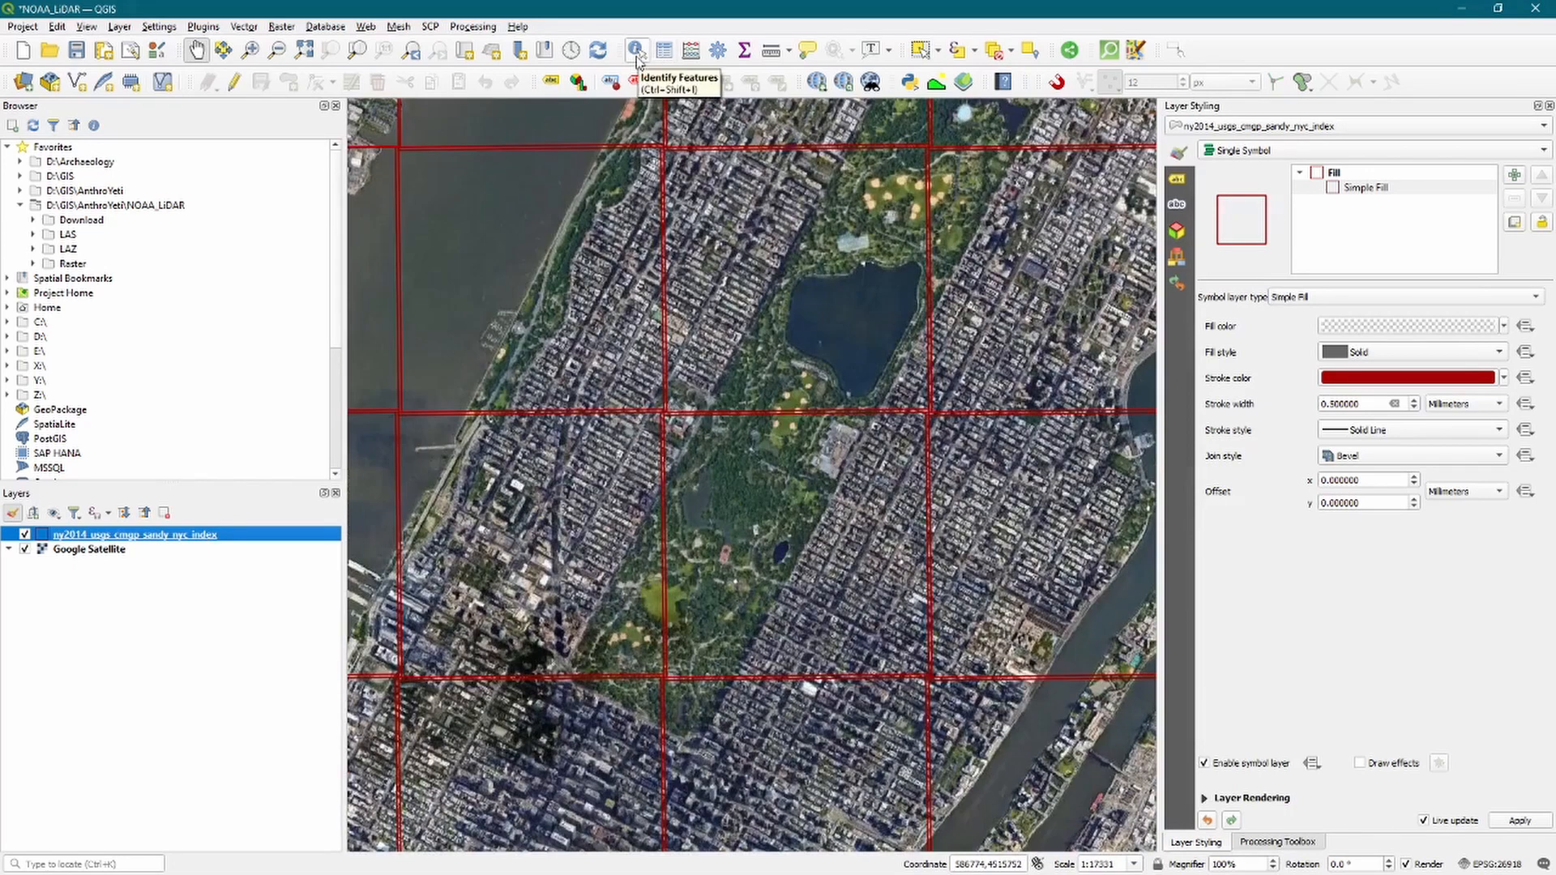
{"action": "left_click", "coordinate": [637, 52]}
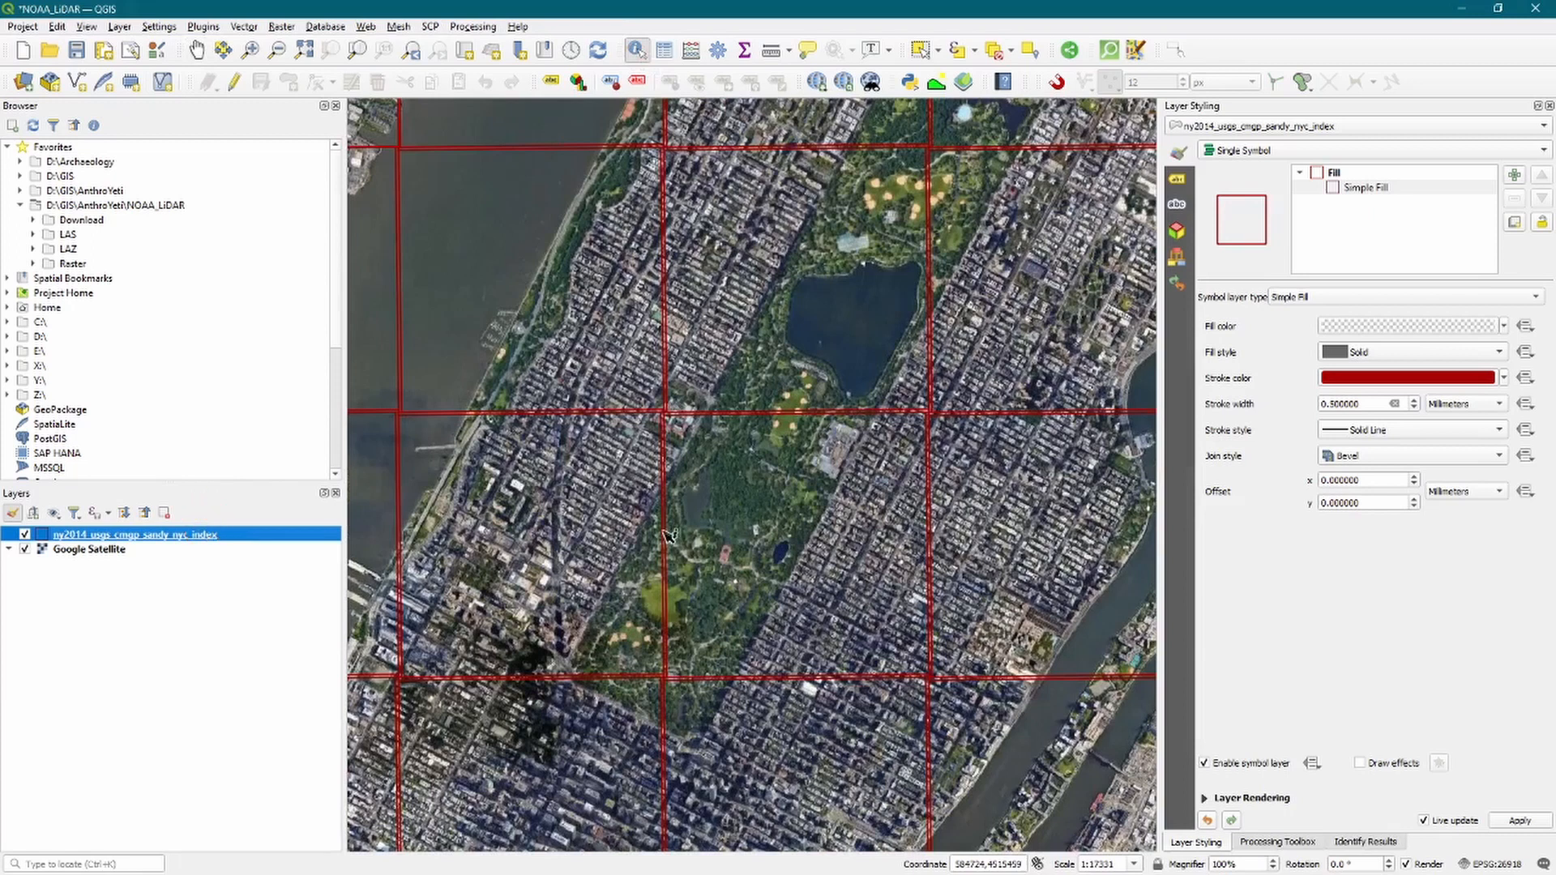
{"action": "left_click", "coordinate": [798, 534]}
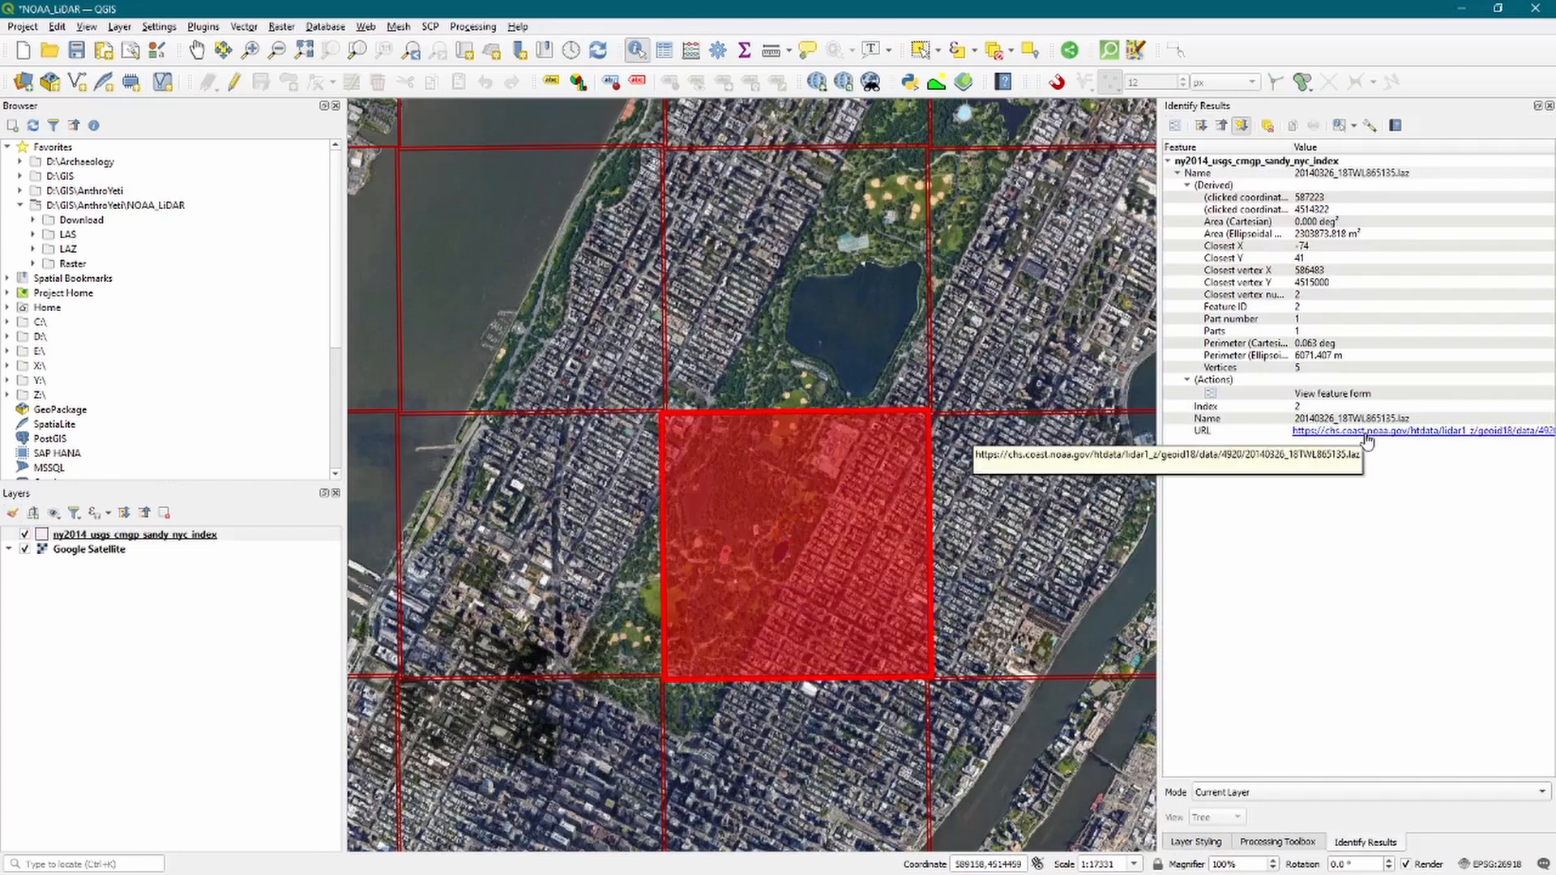
Identify the other index tiles around Central Park one by one to examine their LAZ file names and URLs.
{"action": "middle_click_drag", "start_coordinate": [848, 213], "coordinate": [750, 469]}
{"action": "left_click", "coordinate": [704, 281]}
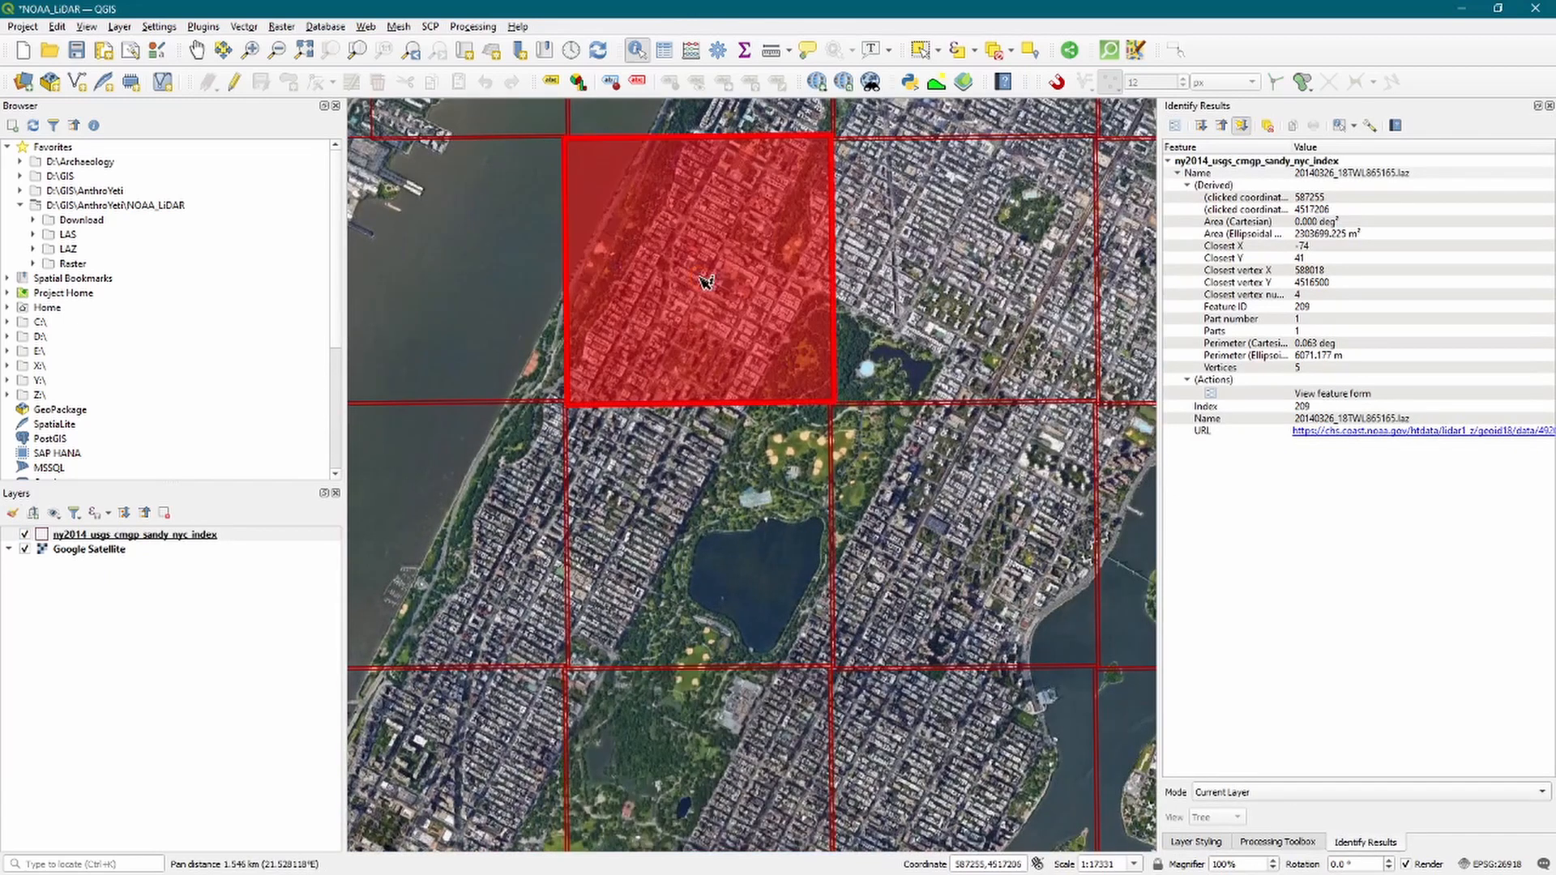
{"action": "left_click", "coordinate": [963, 294]}
{"action": "left_click", "coordinate": [735, 504]}
{"action": "left_click", "coordinate": [932, 518]}
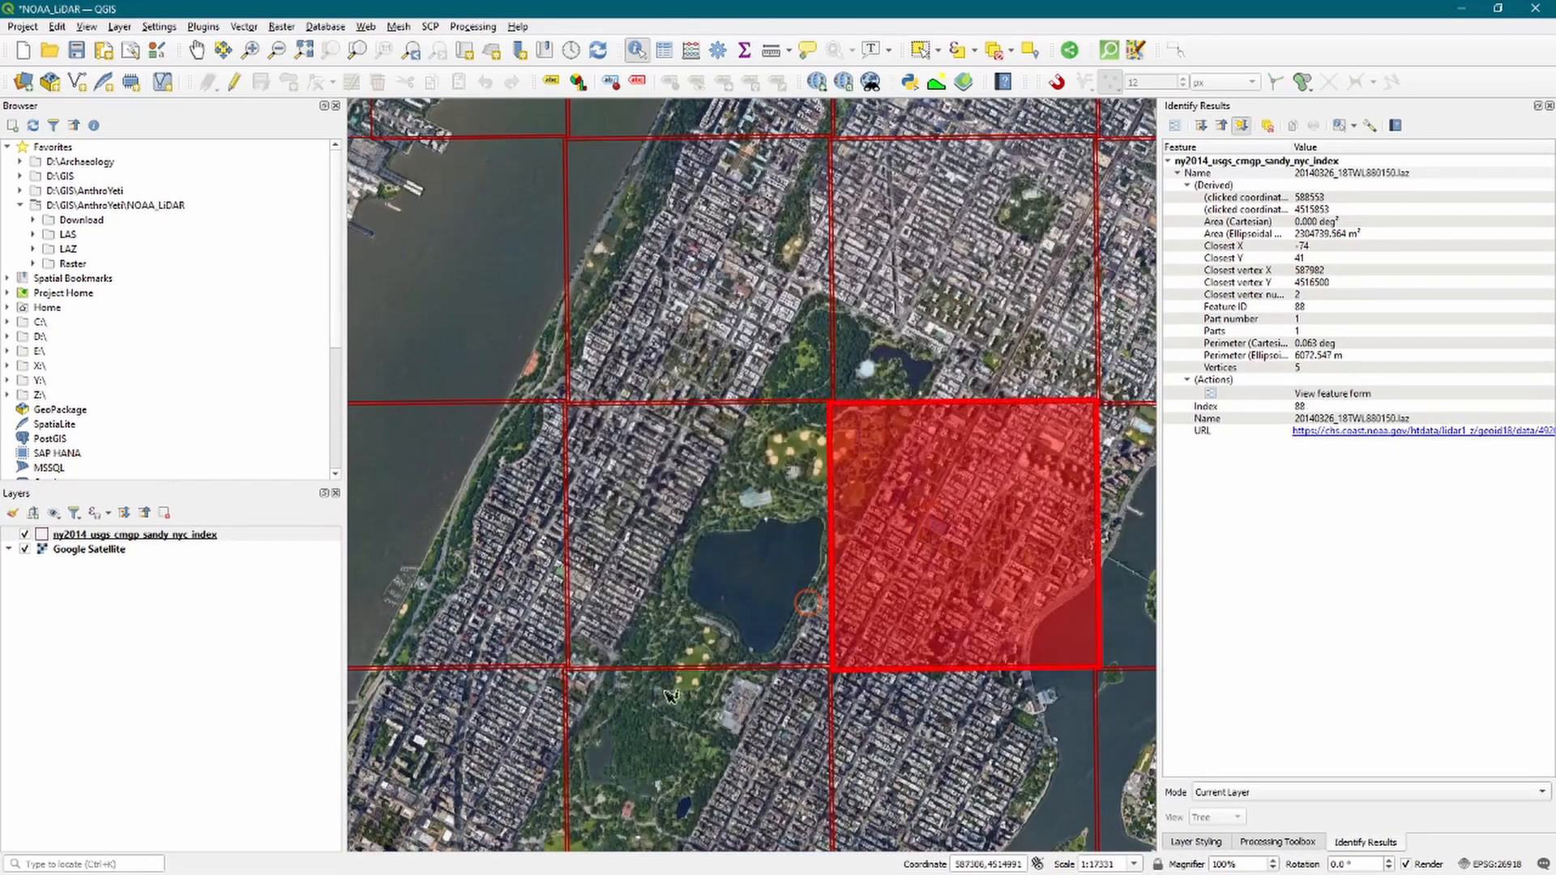
{"action": "left_click", "coordinate": [480, 766]}
{"action": "left_click", "coordinate": [695, 752]}
{"action": "middle_click_drag", "start_coordinate": [699, 748], "coordinate": [736, 424]}
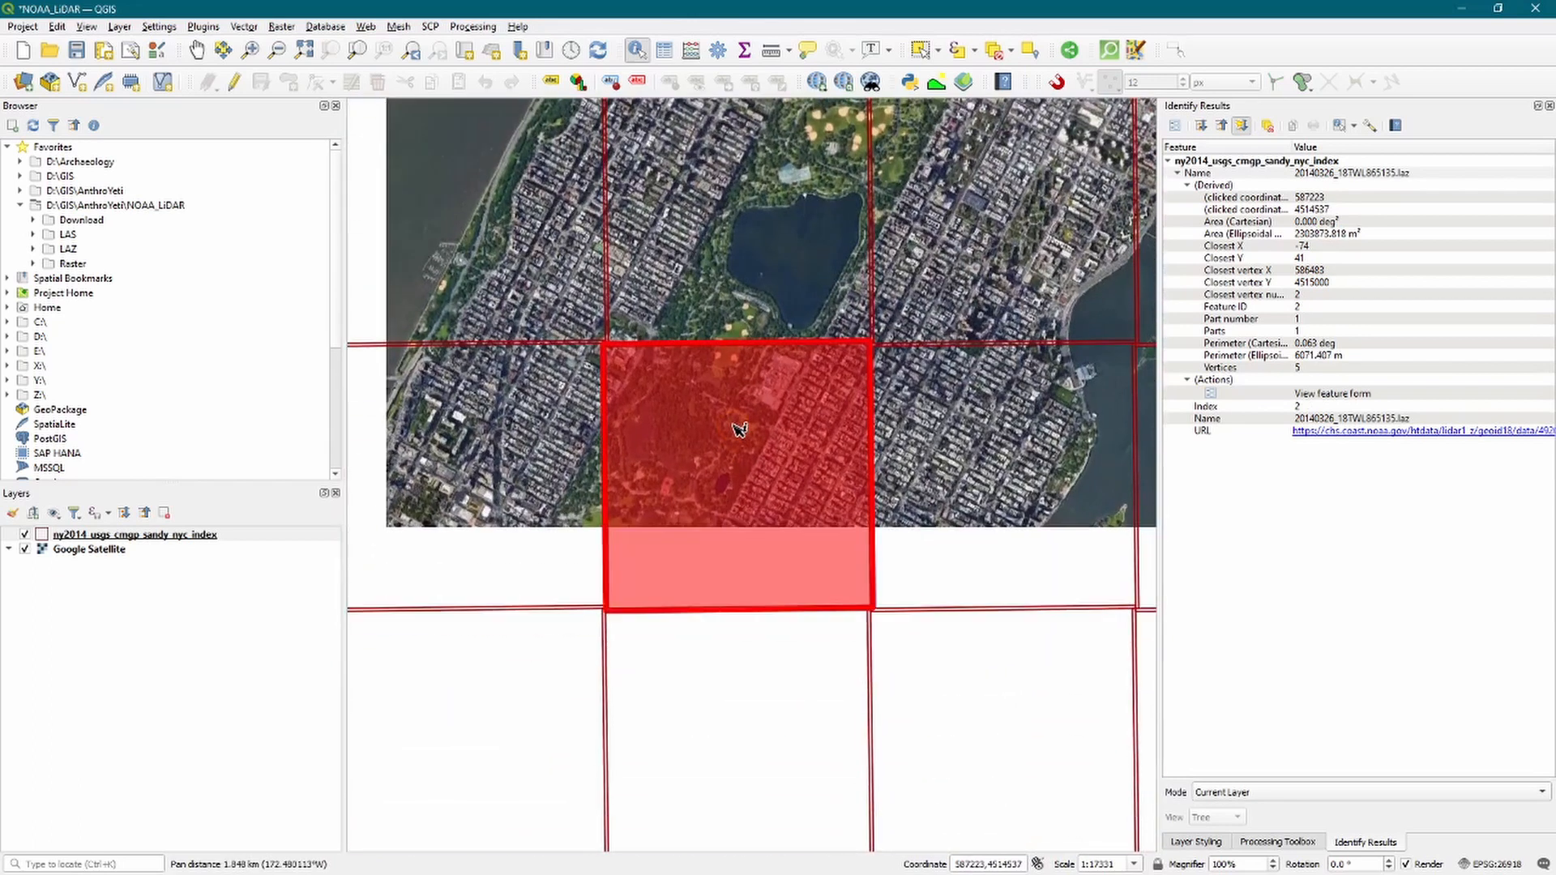
{"action": "left_click", "coordinate": [513, 659]}
{"action": "left_click", "coordinate": [738, 655]}
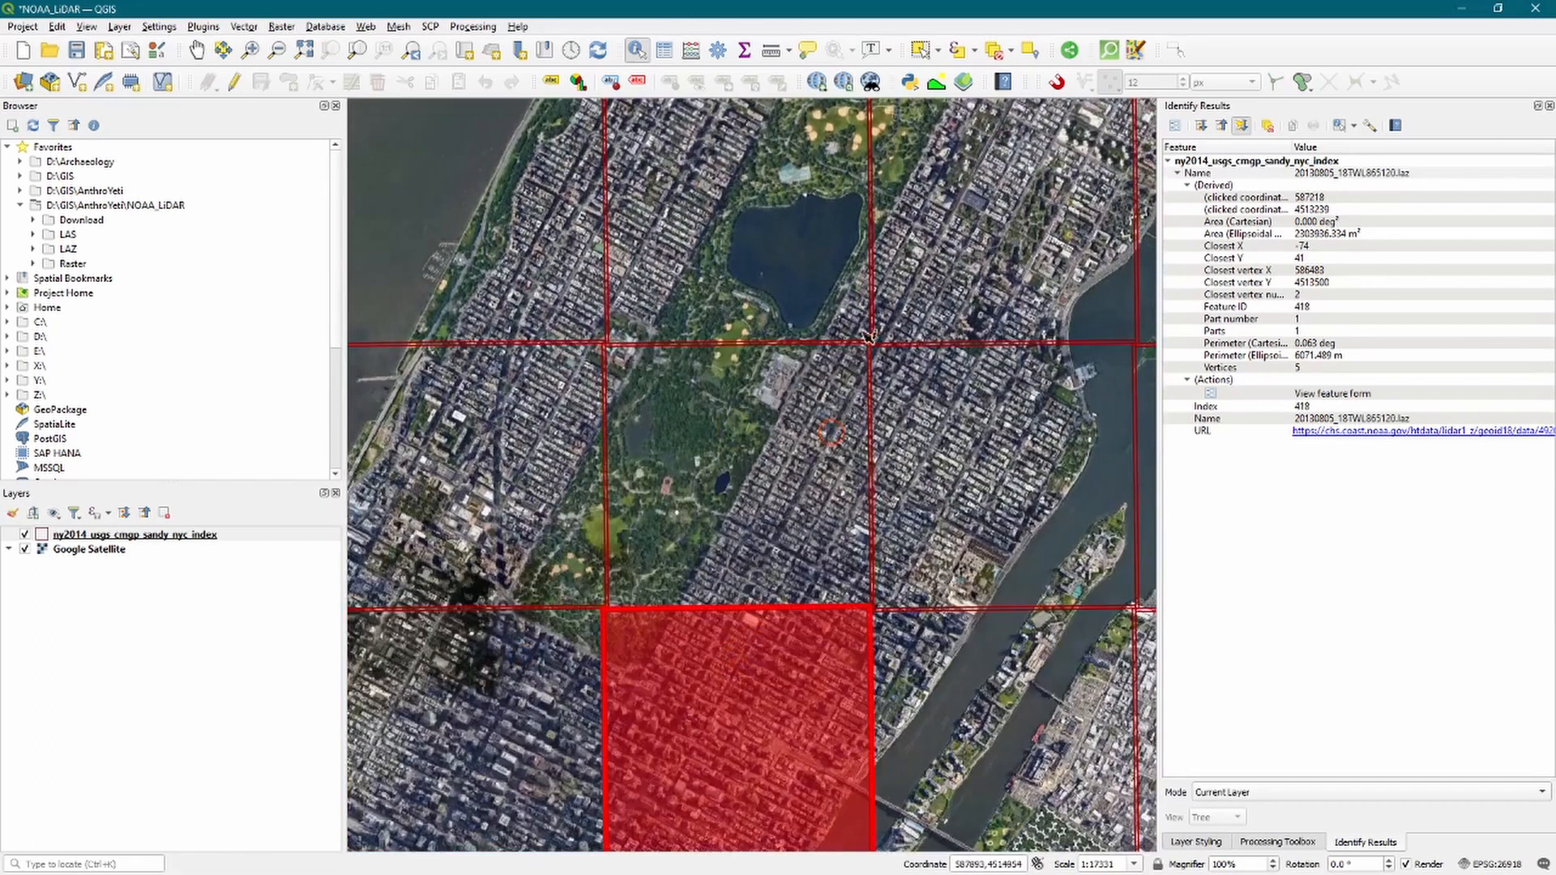
Identify the index tile covering Central Park's northwestern corner and download 20140326_18TWL865165.laz through its URL.
{"action": "middle_click_drag", "start_coordinate": [891, 288], "coordinate": [866, 482]}
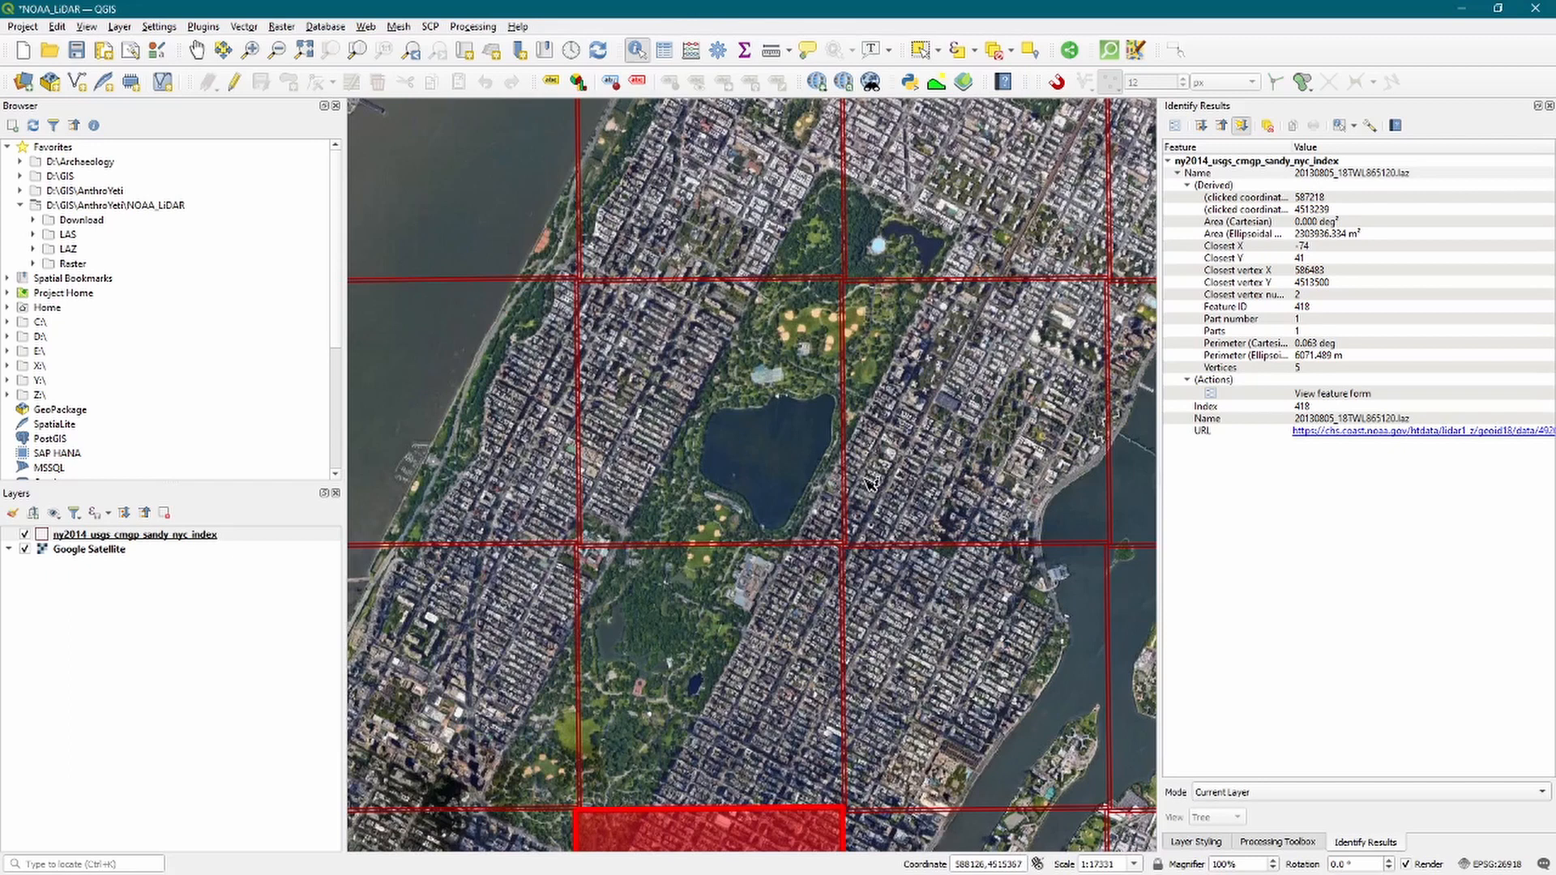
{"action": "left_click", "coordinate": [733, 216]}
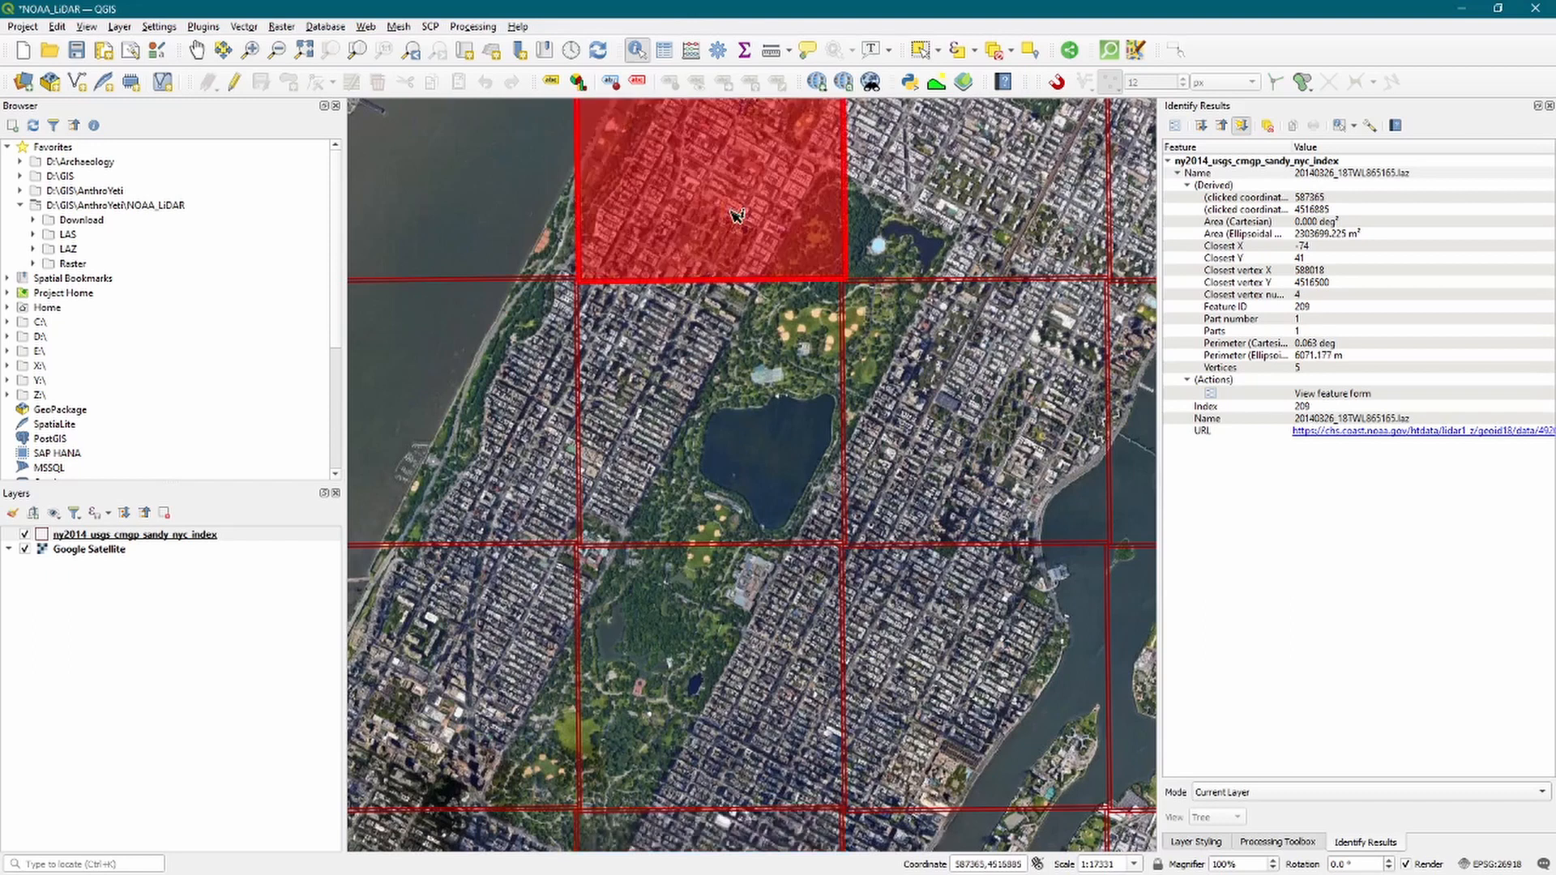
{"action": "left_click", "coordinate": [1414, 434]}
{"action": "left_click", "coordinate": [924, 624]}
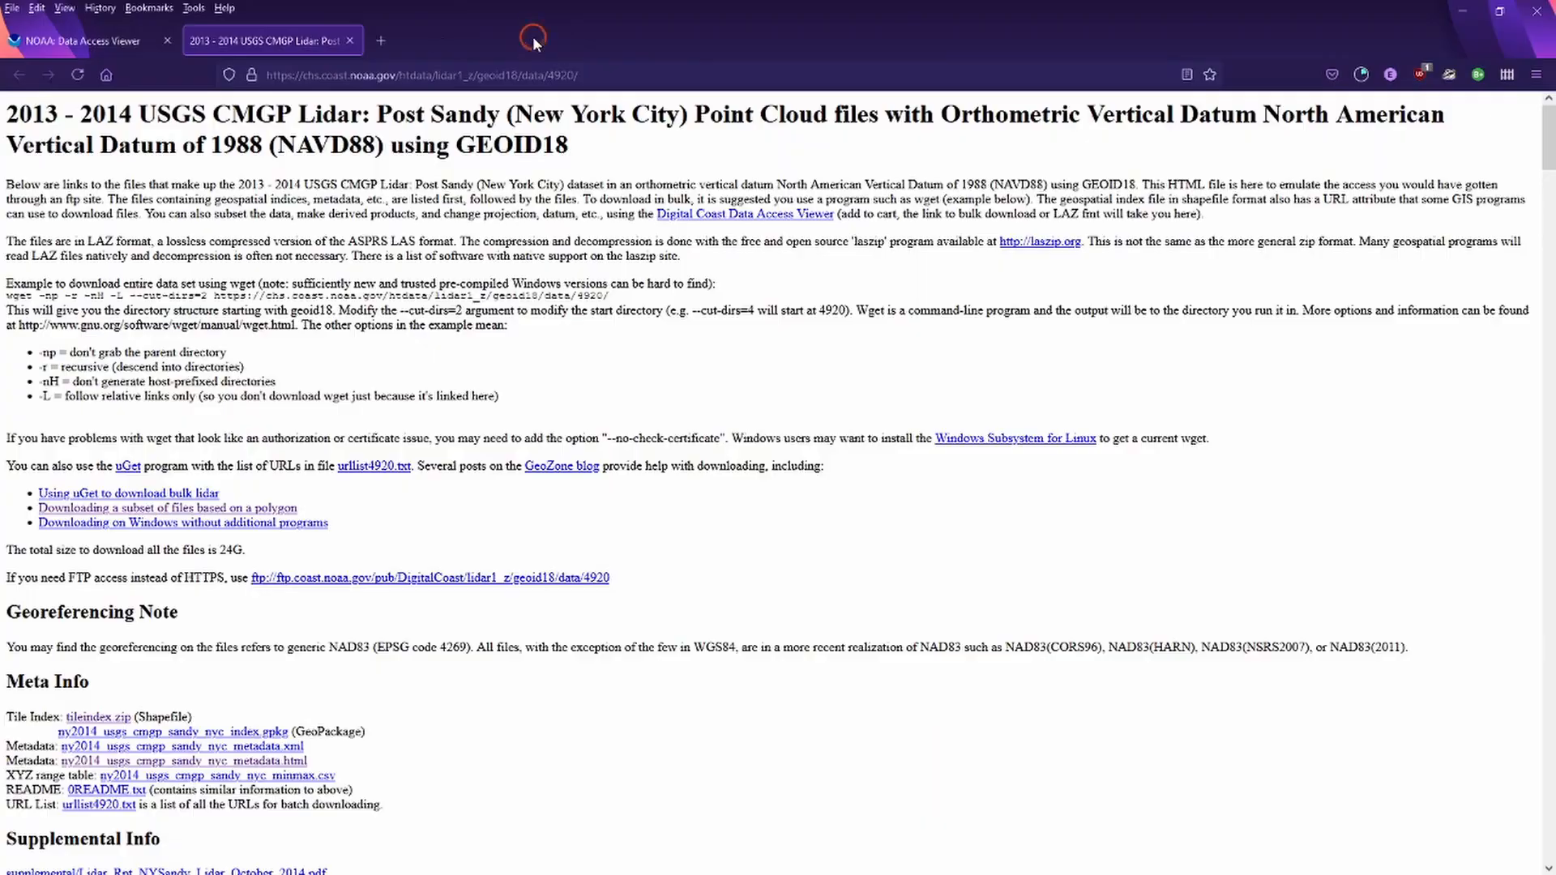
In QGIS, identify the index tile covering Central Park's northeastern corner and download 20140326_18TWL880165.laz through its URL.
{"action": "key", "text": "alt+Tab"}
{"action": "left_click", "coordinate": [979, 192]}
{"action": "left_click", "coordinate": [1372, 432]}
{"action": "left_click", "coordinate": [1040, 523]}
{"action": "left_click", "coordinate": [956, 626]}
Identify the index tile directly south of the 18TWL865165 tile and download 20140326_18TWL865150.laz through its URL.
{"action": "key", "text": "alt+Tab"}
{"action": "left_click", "coordinate": [697, 394]}
{"action": "left_click", "coordinate": [1372, 432]}
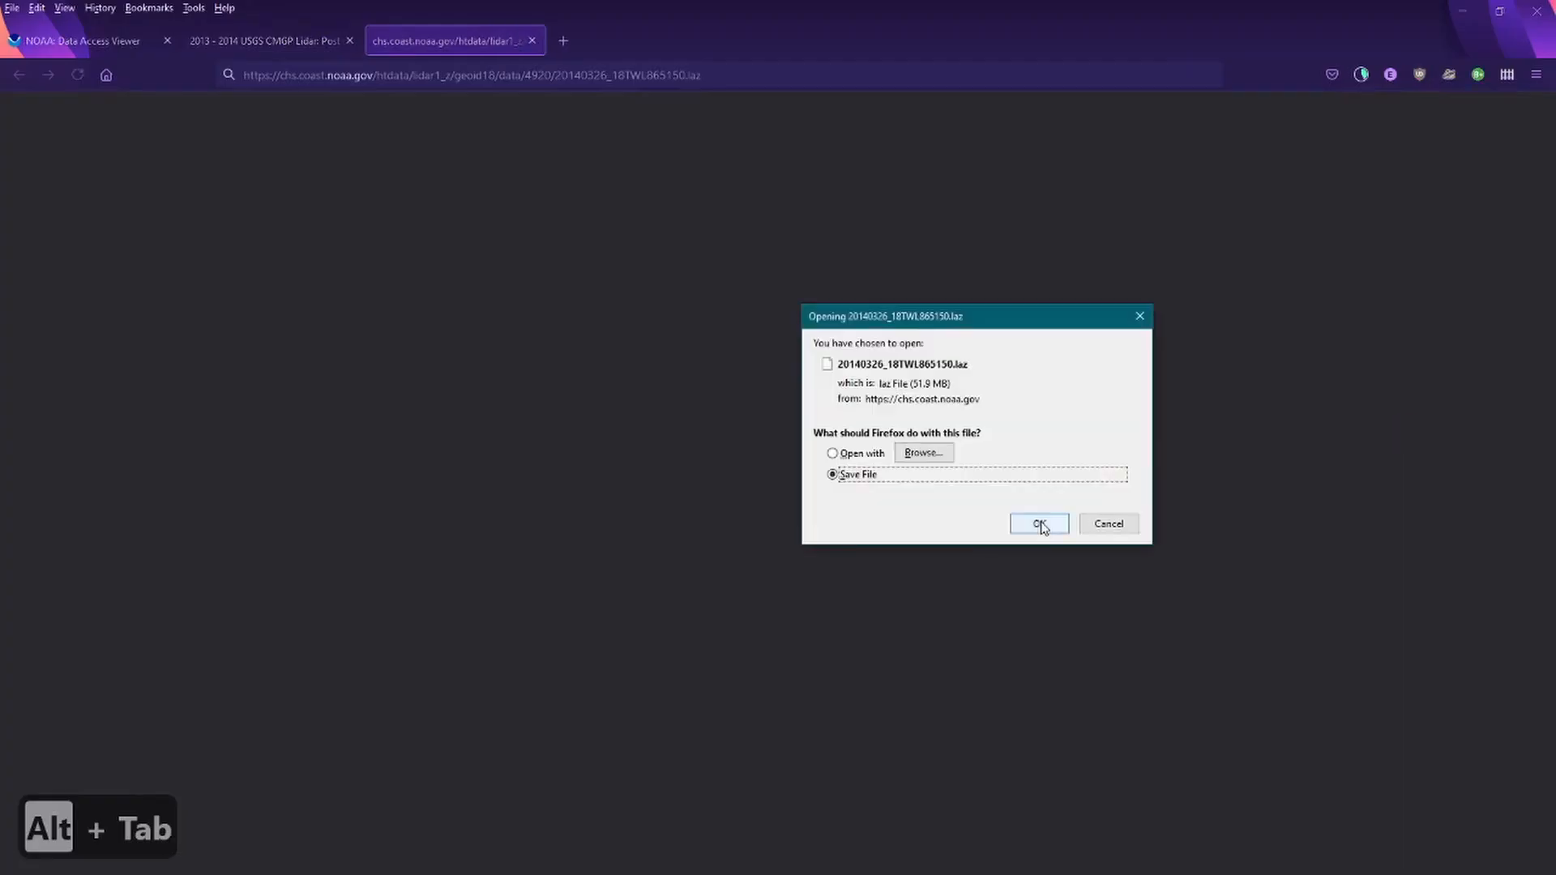
{"action": "left_click", "coordinate": [1041, 524]}
Identify the neighbouring index tile to the east and download 20140326_18TWL880150.laz through its URL.
{"action": "key", "text": "alt+Tab"}
{"action": "left_click", "coordinate": [979, 394]}
{"action": "left_click", "coordinate": [1372, 432]}
{"action": "left_click", "coordinate": [1039, 523]}
{"action": "left_click", "coordinate": [941, 625]}
Download 20140326_18TWL850135.laz through its index tile's URL and close the leftover browser tab.
{"action": "key", "text": "alt+Tab"}
{"action": "left_click", "coordinate": [1460, 433]}
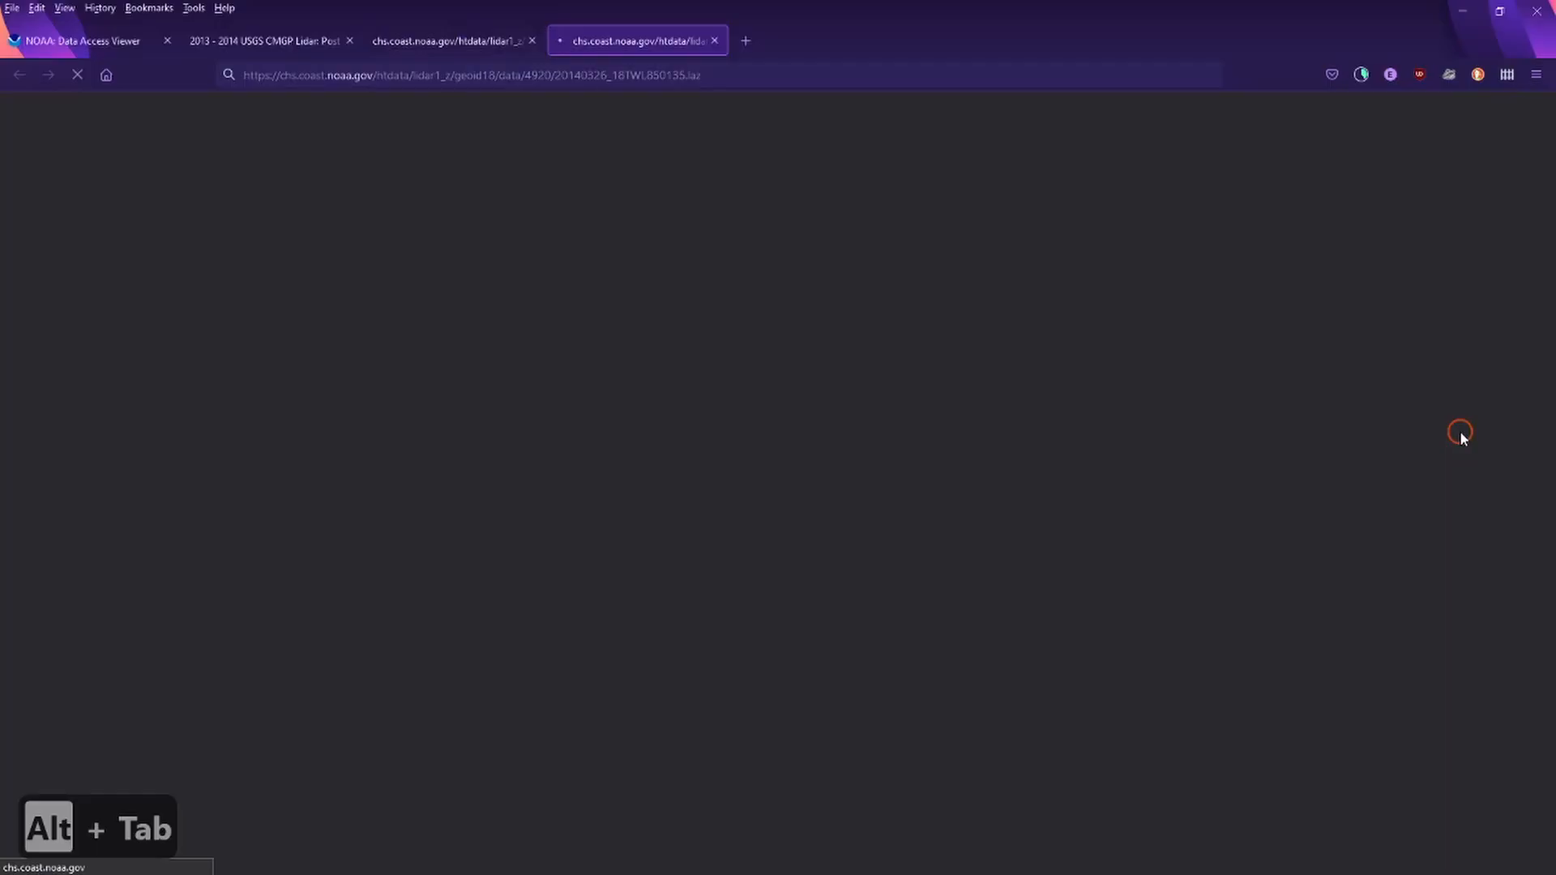
{"action": "left_click", "coordinate": [1040, 523]}
{"action": "left_click", "coordinate": [956, 624]}
{"action": "left_click", "coordinate": [531, 41]}
Identify the index tile one row farther south and download 20140326_18TWL865135.laz through its URL, closing the leftover browser tab.
{"action": "key", "text": "alt+Tab"}
{"action": "left_click", "coordinate": [979, 648]}
{"action": "left_click", "coordinate": [1377, 434]}
{"action": "left_click", "coordinate": [1040, 523]}
{"action": "left_click", "coordinate": [956, 625]}
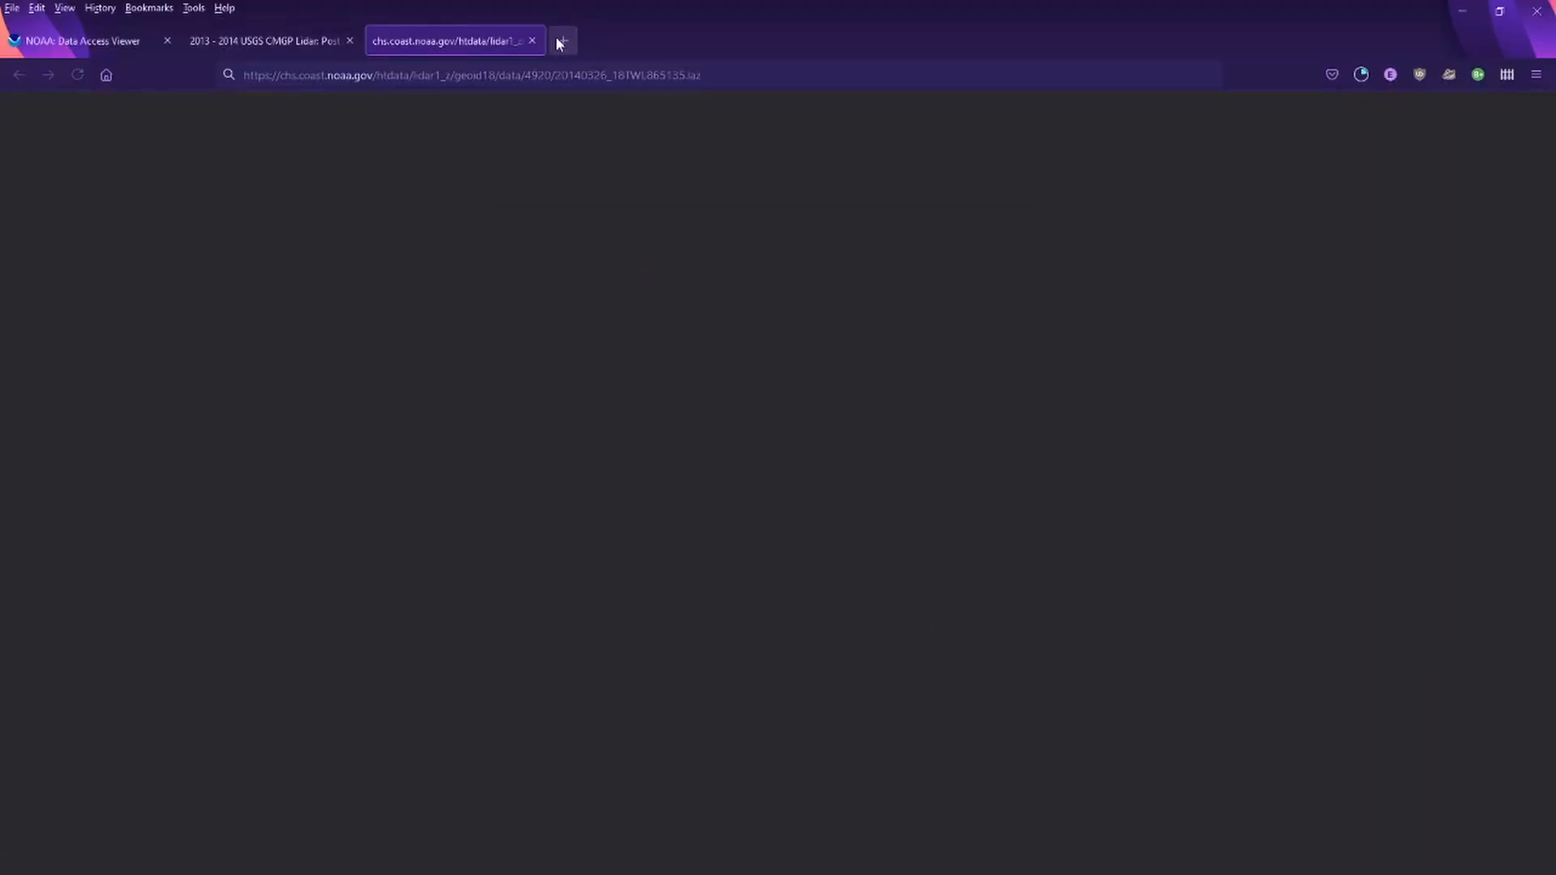
{"action": "left_click", "coordinate": [532, 40]}
Download 20130805_18TWL850120.laz through its index tile's URL.
{"action": "key", "text": "alt+Tab"}
{"action": "left_click", "coordinate": [1494, 438]}
{"action": "left_click", "coordinate": [1039, 523]}
{"action": "left_click", "coordinate": [962, 622]}
Identify the last index tile on Central Park's southern edge and download 20130805_18TWL865120.laz through its URL.
{"action": "key", "text": "alt+Tab"}
{"action": "left_click", "coordinate": [816, 680]}
{"action": "left_click", "coordinate": [1377, 433]}
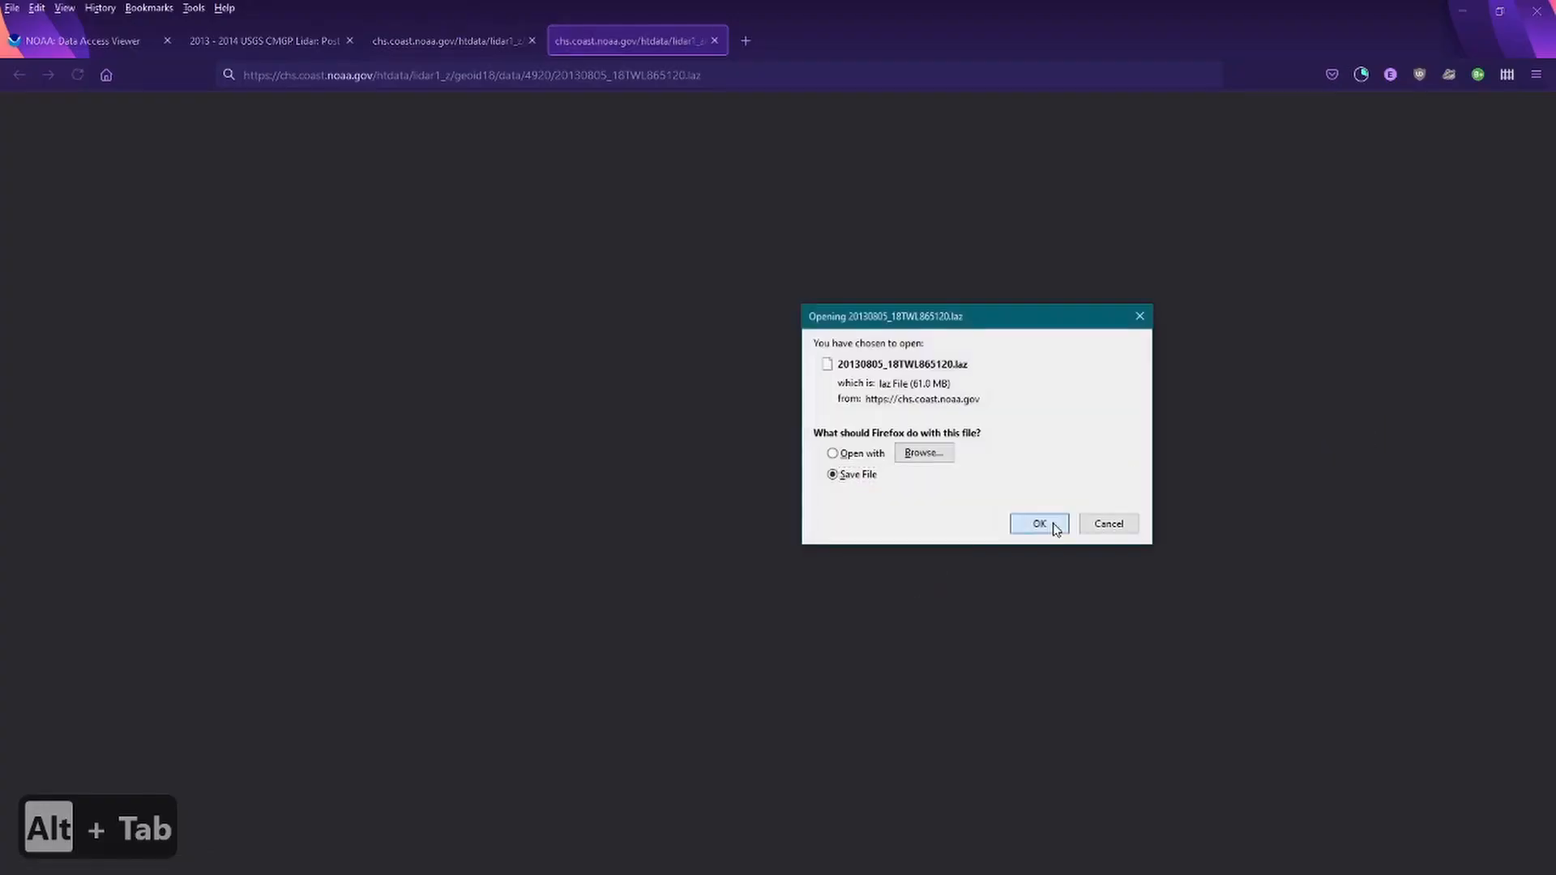
{"action": "left_click", "coordinate": [1040, 524]}
{"action": "key", "text": "alt+Tab"}
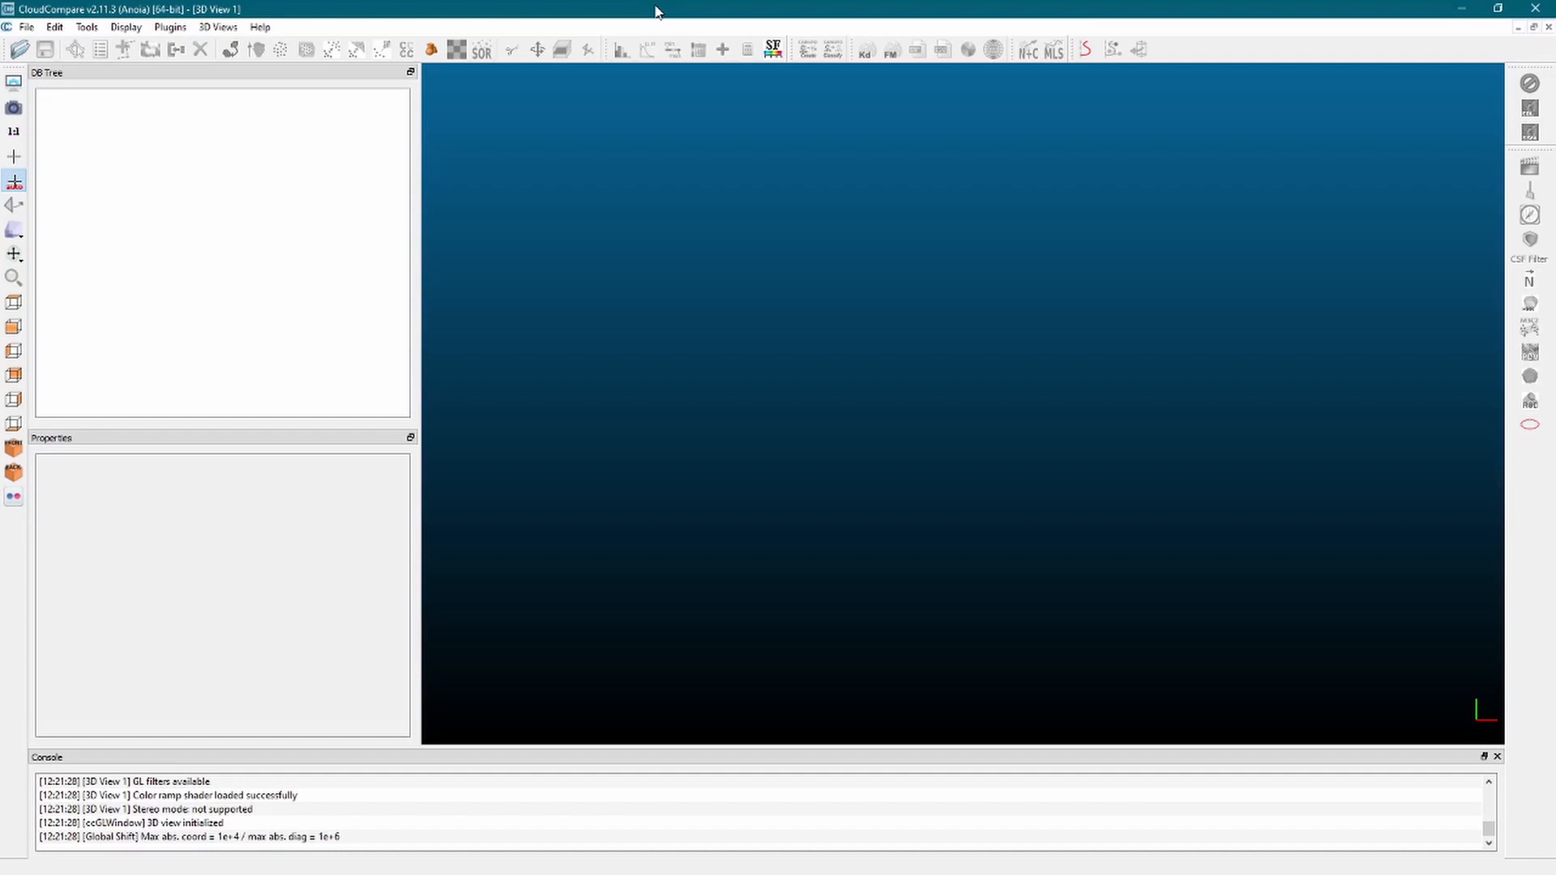
In CloudCompare, load 20130805_18TWL850120.laz, applying the default import fields and the suggested global shift to all.
{"action": "key", "text": "alt+Tab"}
{"action": "left_click", "coordinate": [636, 245]}
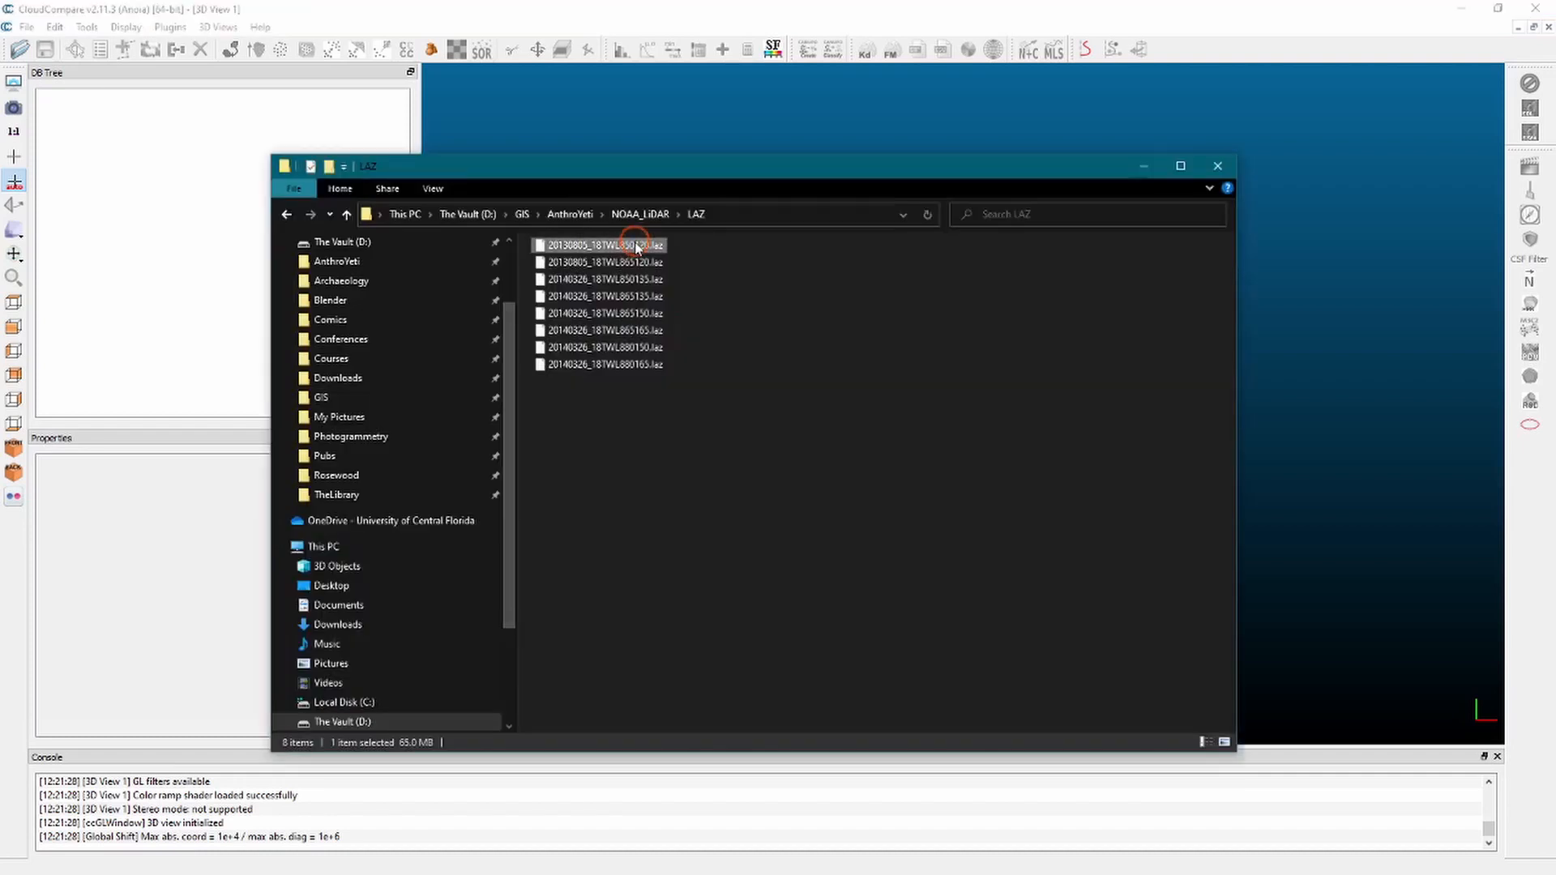
{"action": "left_click_drag", "start_coordinate": [636, 246], "coordinate": [1394, 217]}
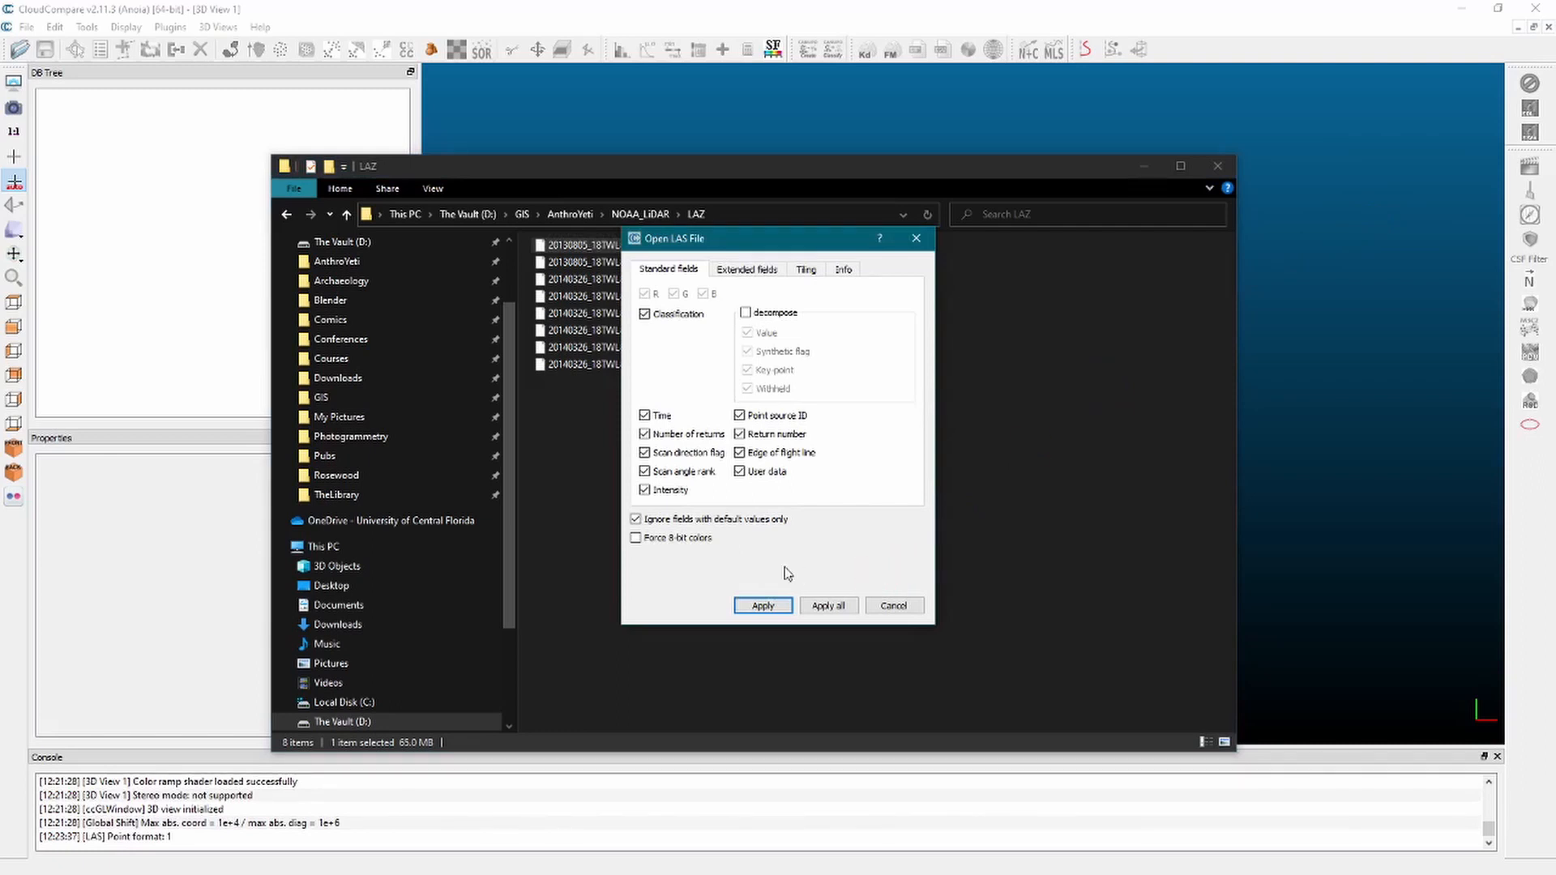
{"action": "left_click", "coordinate": [830, 608]}
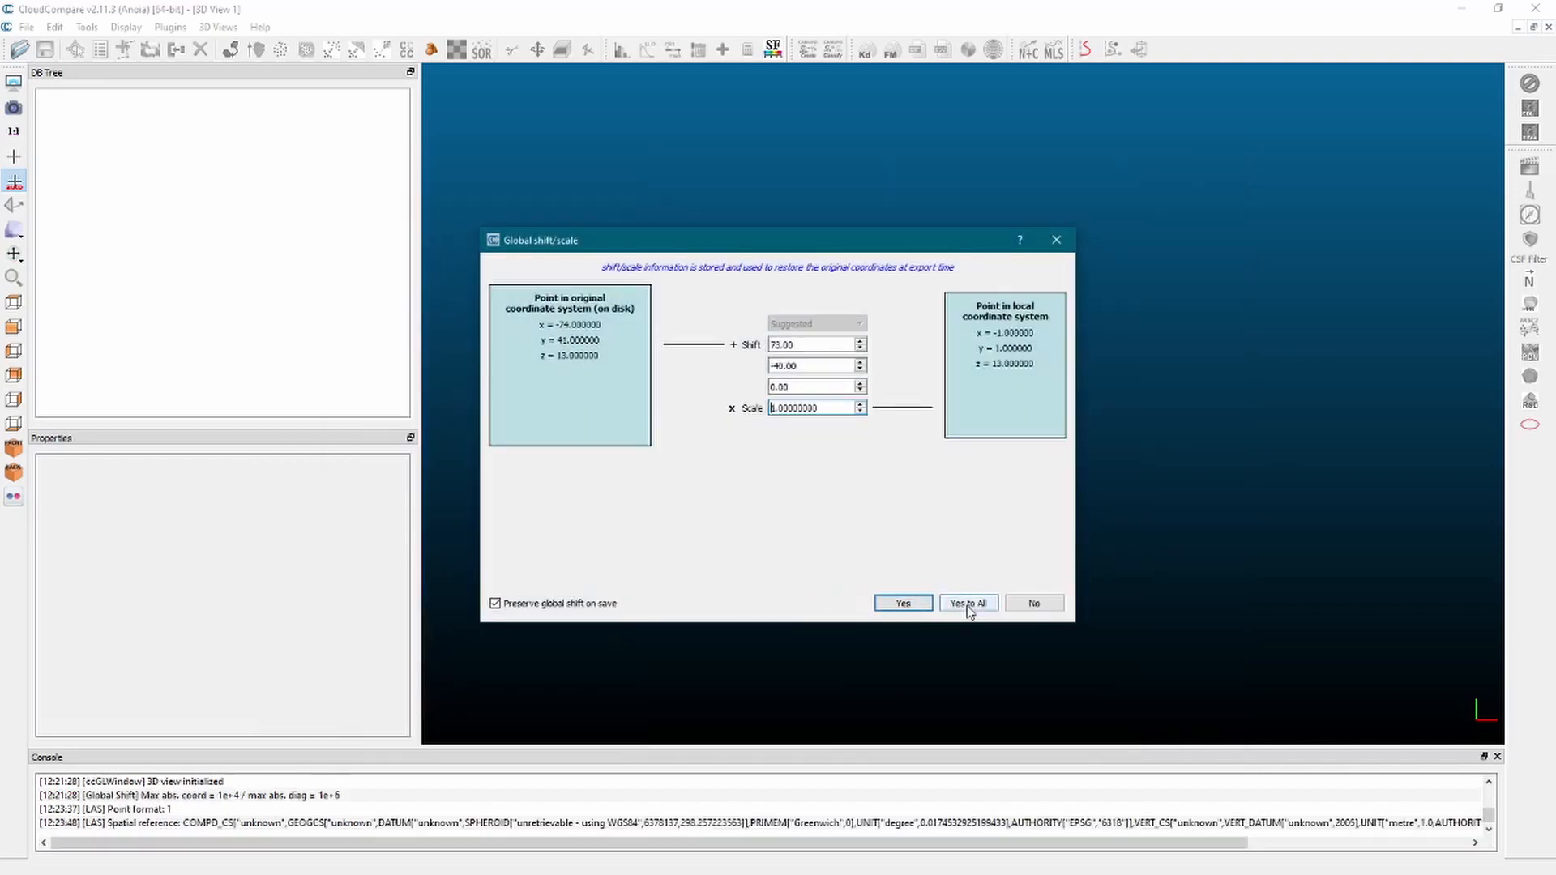
{"action": "left_click", "coordinate": [968, 606]}
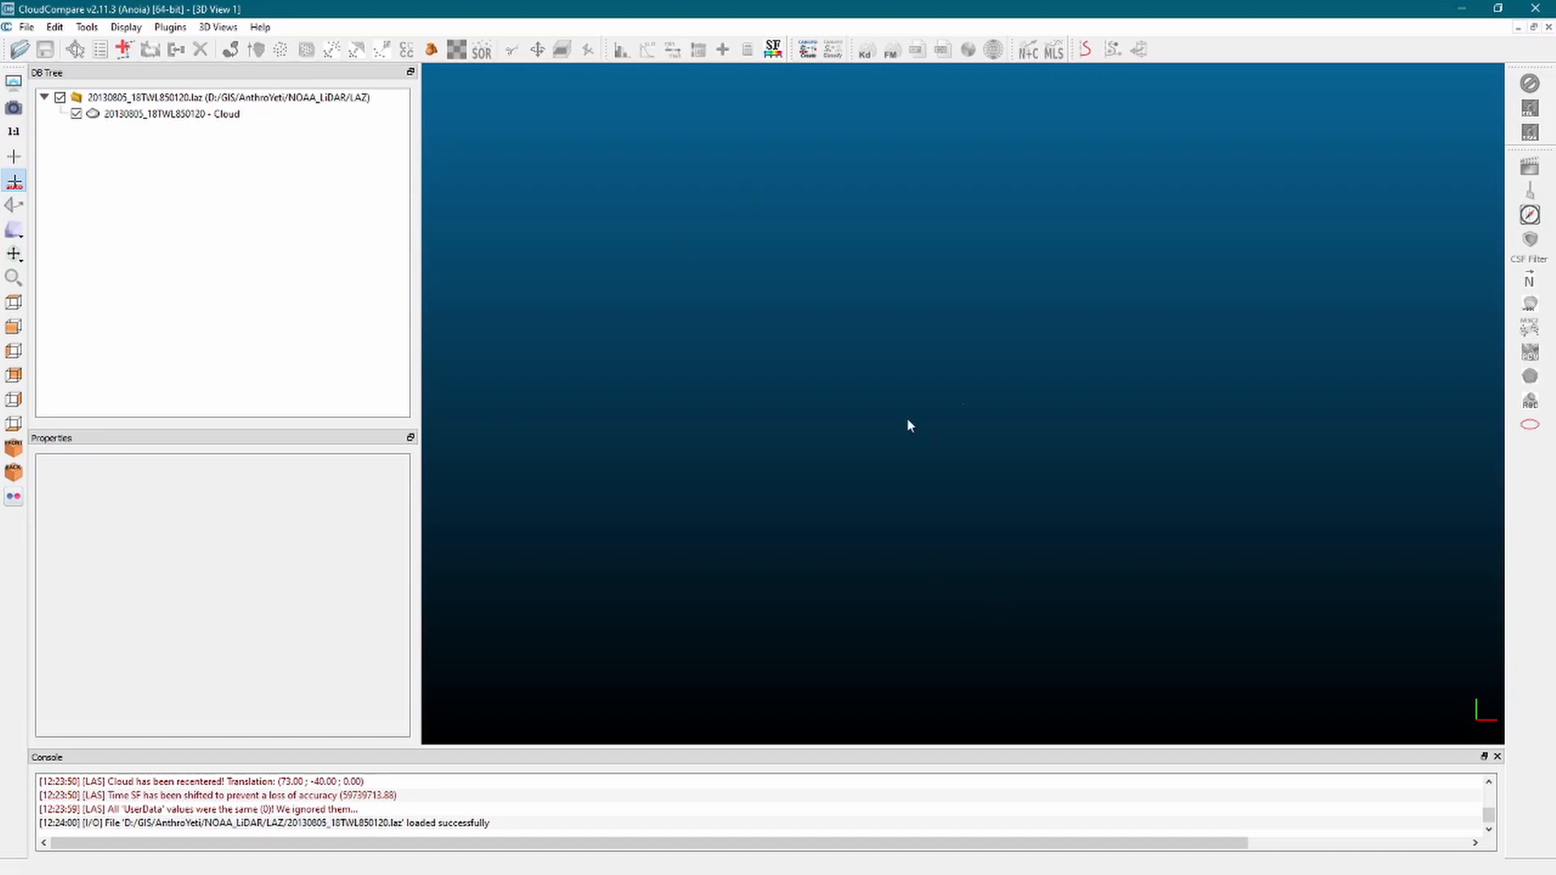
{"action": "left_click_drag", "start_coordinate": [890, 417], "coordinate": [1164, 486]}
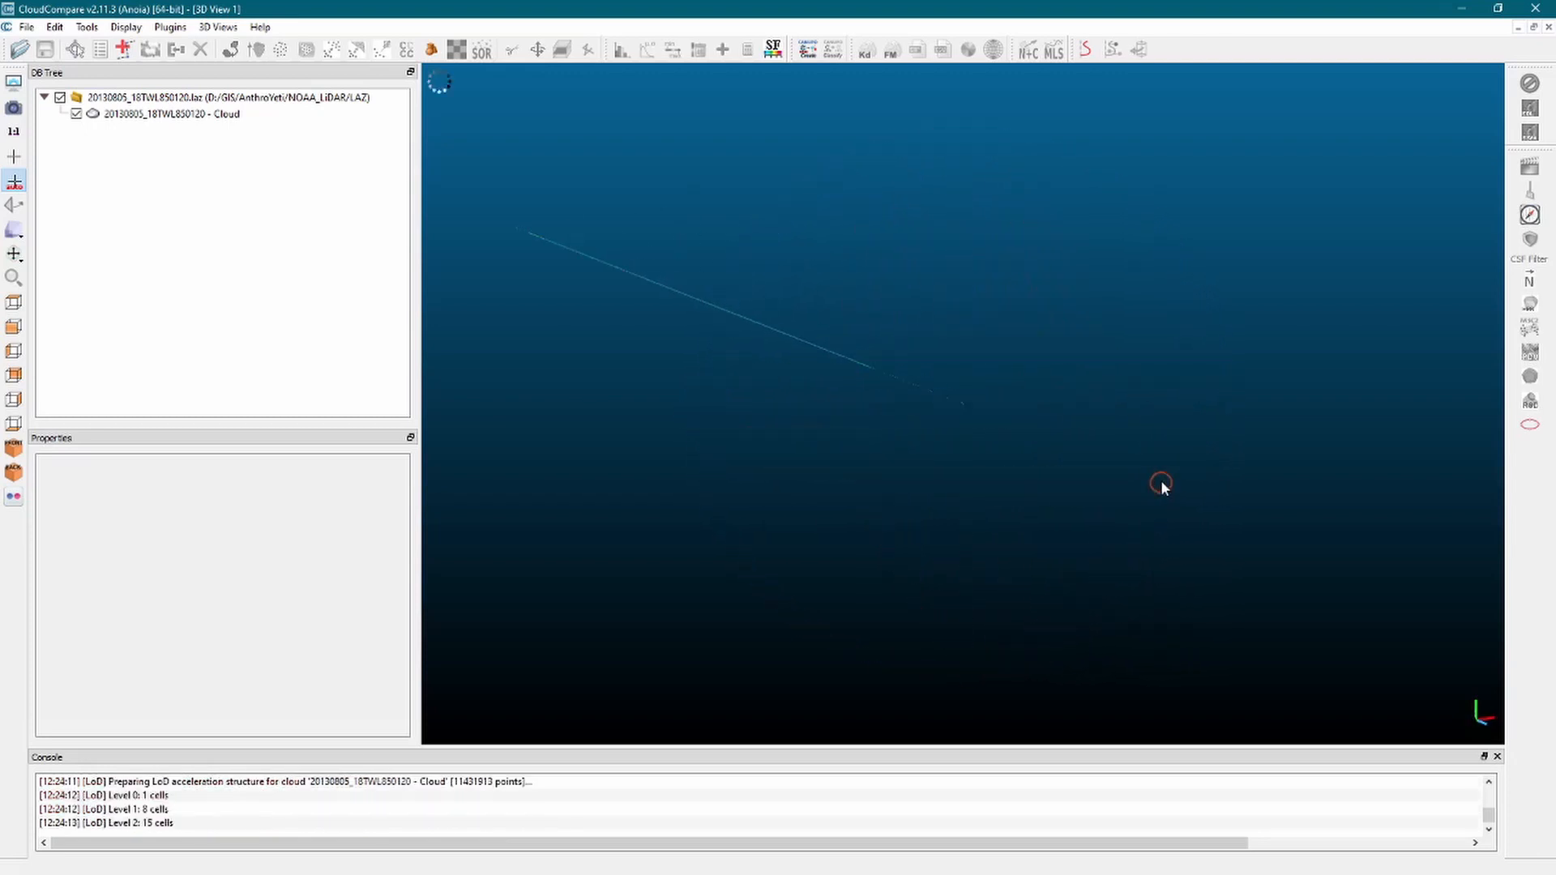
{"action": "right_click_drag", "start_coordinate": [808, 284], "coordinate": [1183, 411]}
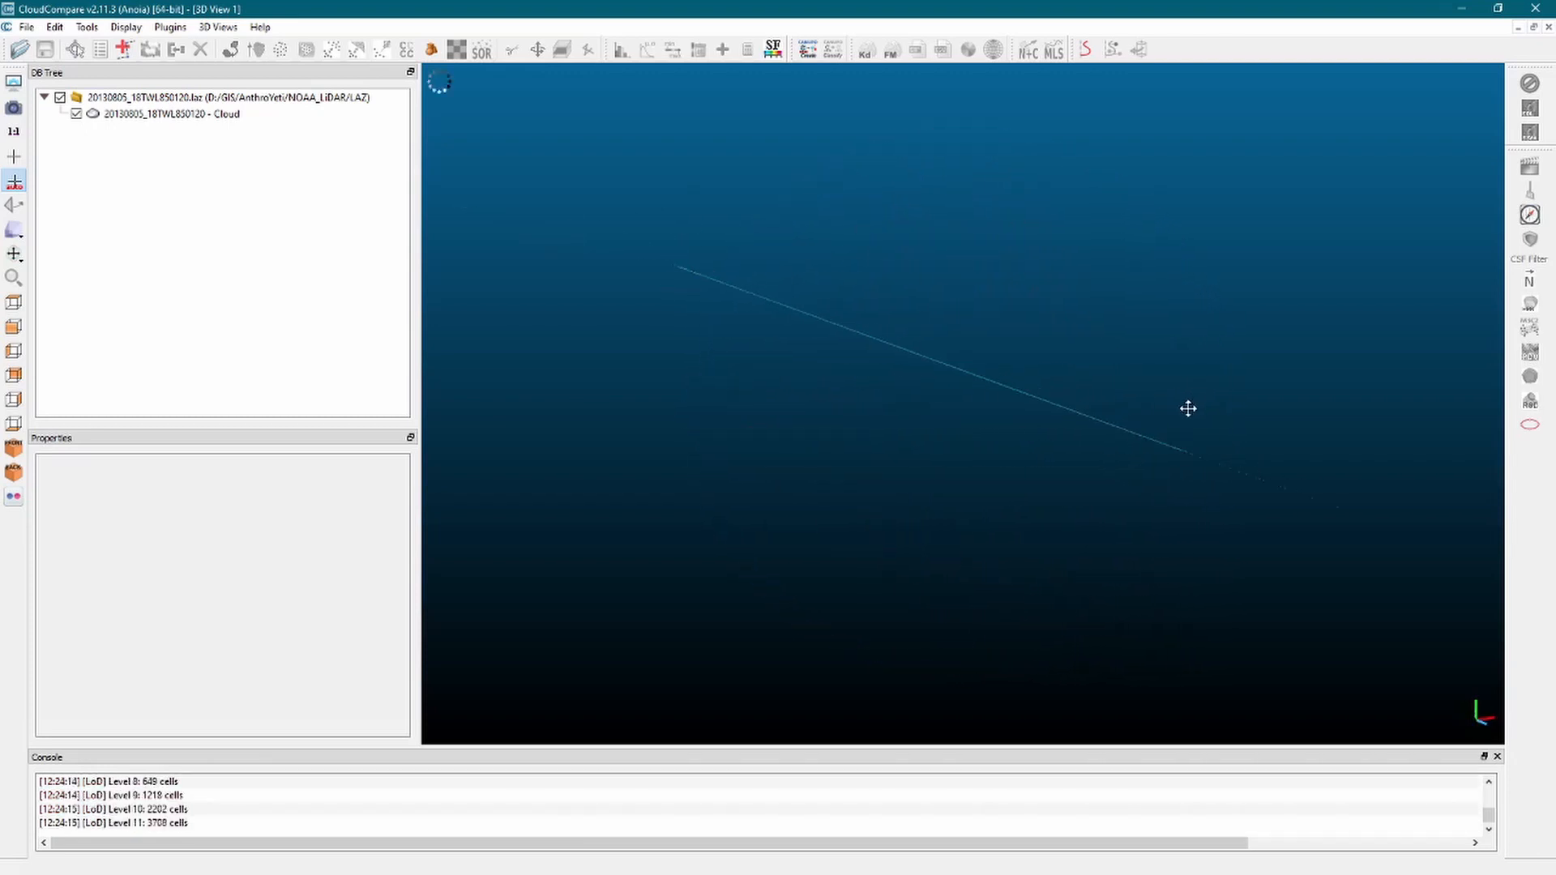
{"action": "left_click", "coordinate": [1135, 446]}
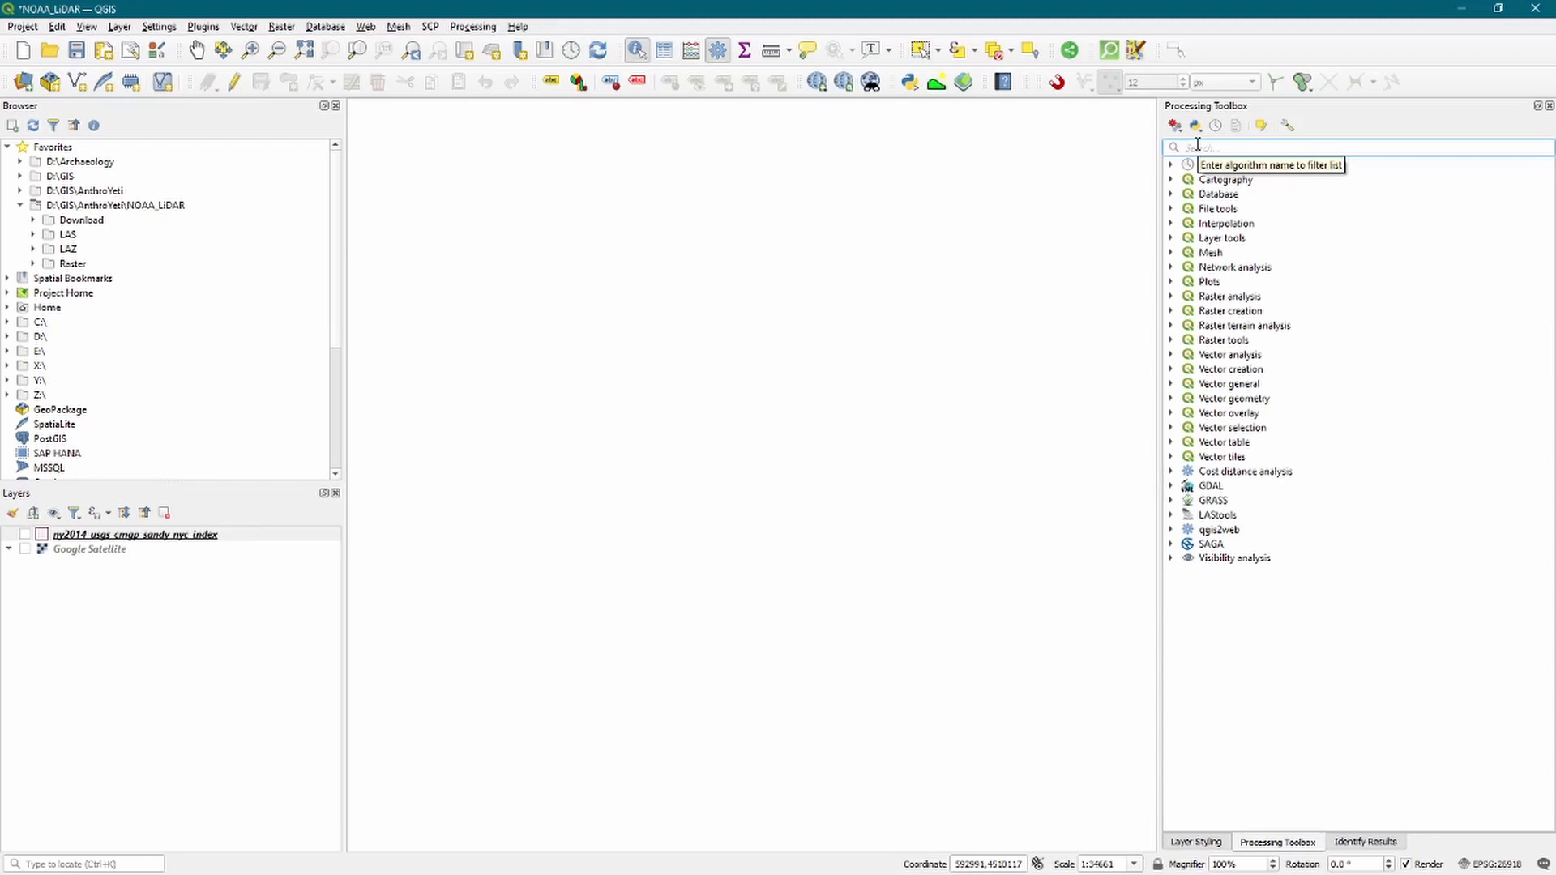
In QGIS, run the LAStools lasinfo tool on 20130805_18TWL850120.laz.
{"action": "type", "text": "lasinfo"}
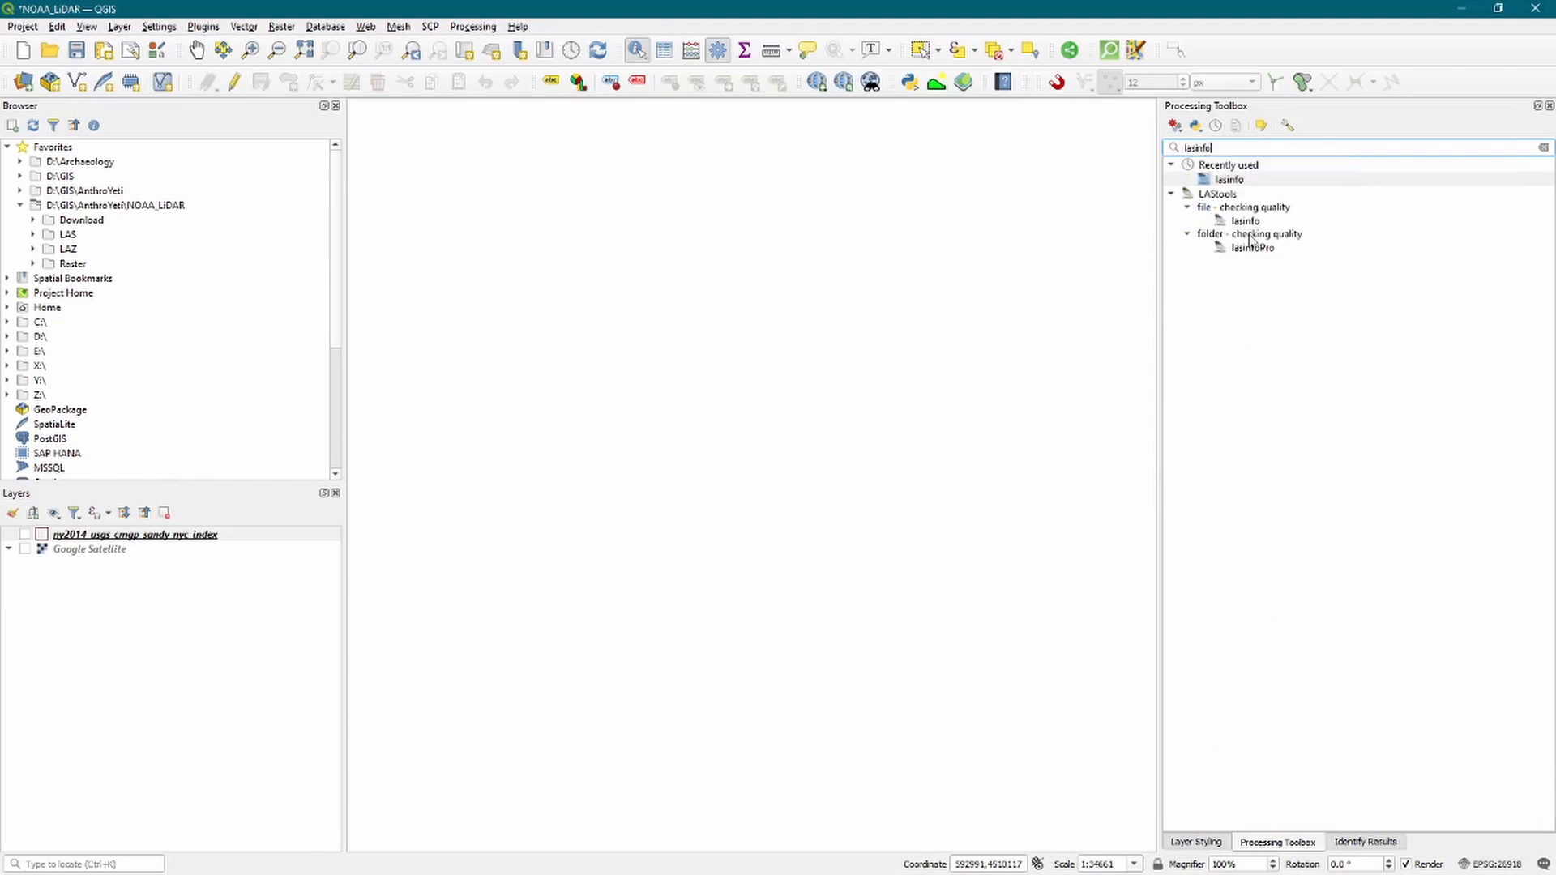
{"action": "double_click", "coordinate": [1246, 220]}
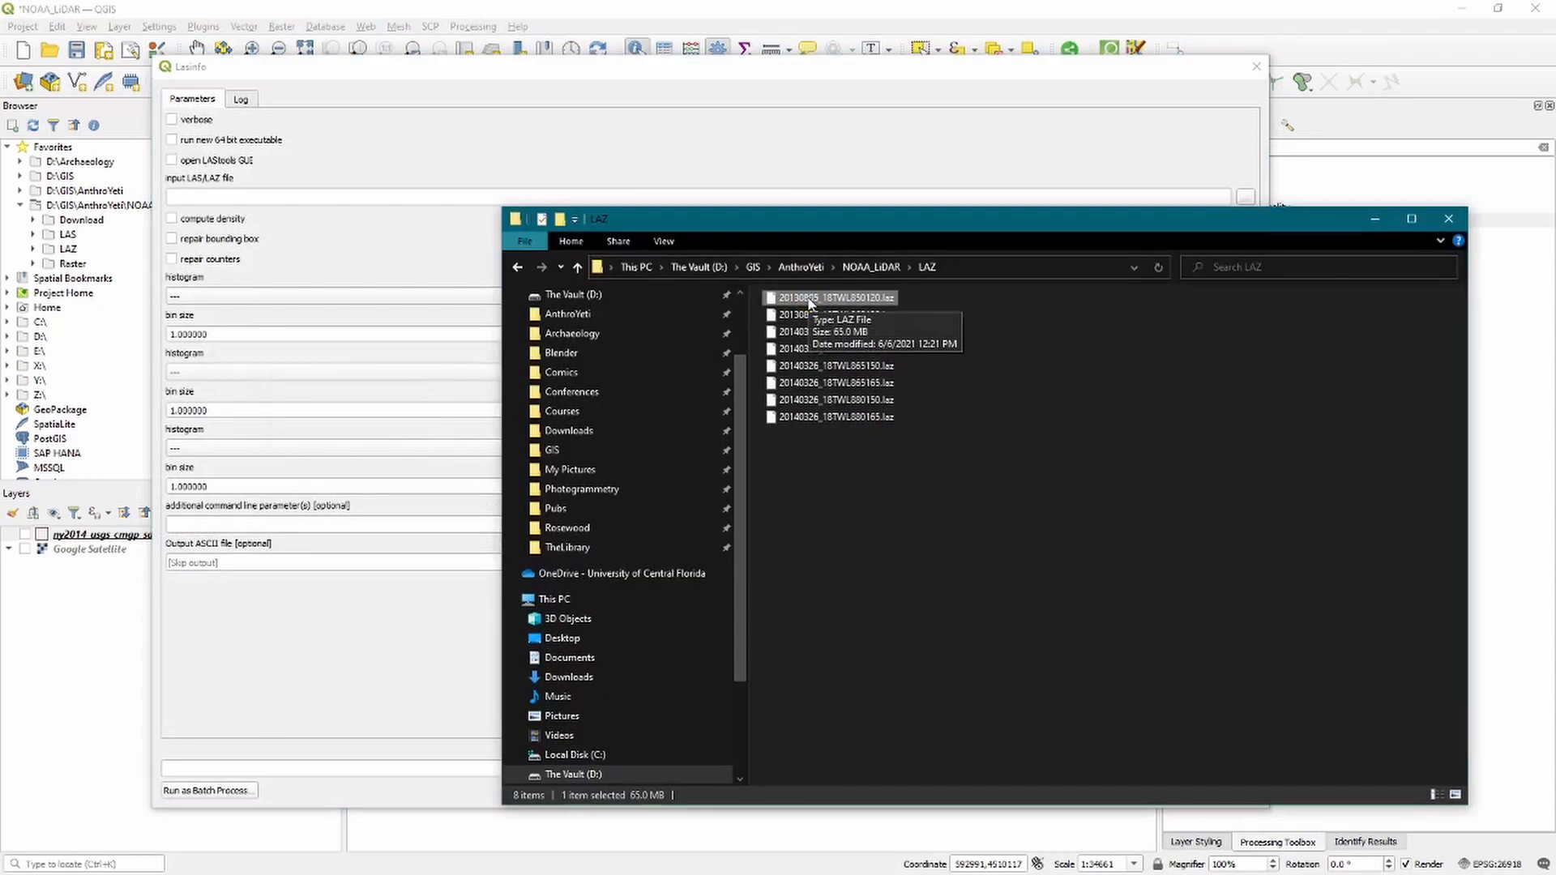
{"action": "left_click_drag", "start_coordinate": [809, 303], "coordinate": [256, 197]}
{"action": "left_click", "coordinate": [396, 233]}
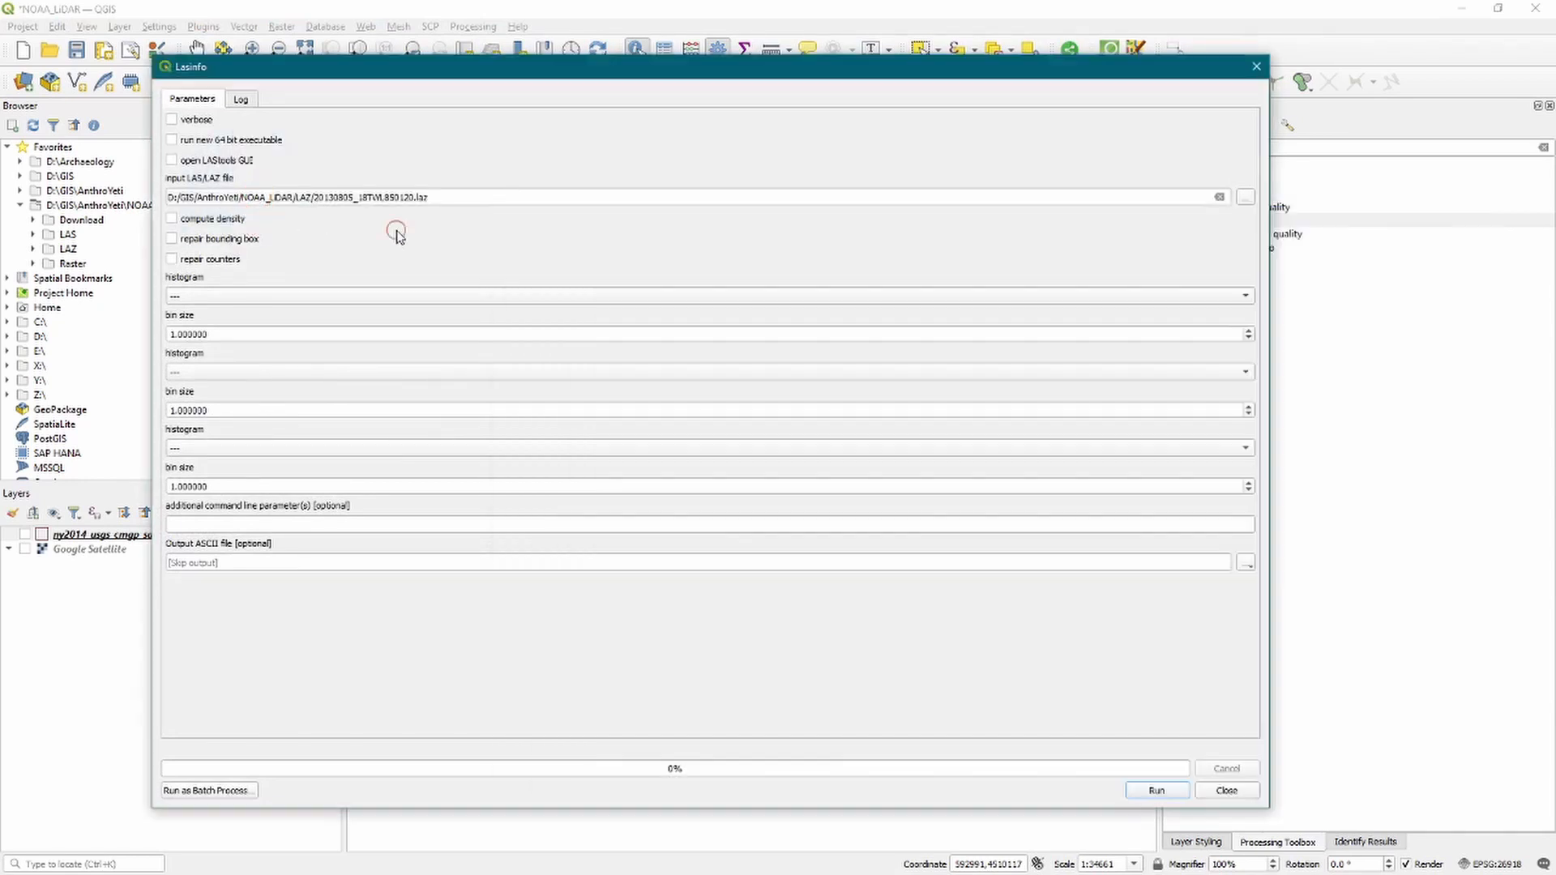
{"action": "left_click", "coordinate": [1157, 791]}
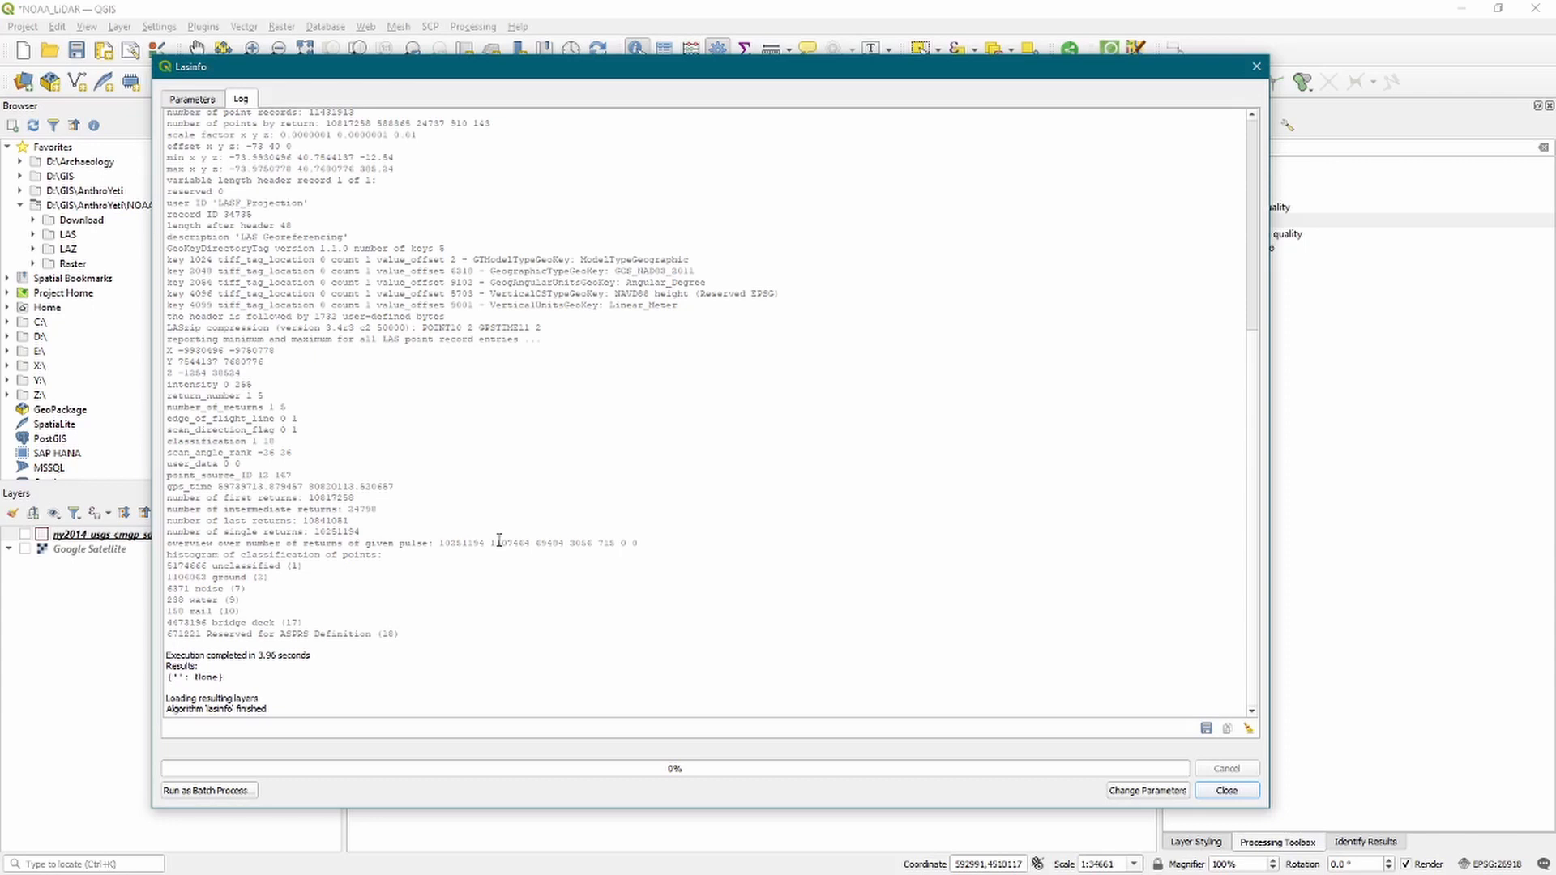
Examine the projection and LASzip compression entries in the lasinfo log, and close the tool.
{"action": "left_click_drag", "start_coordinate": [314, 202], "coordinate": [166, 202]}
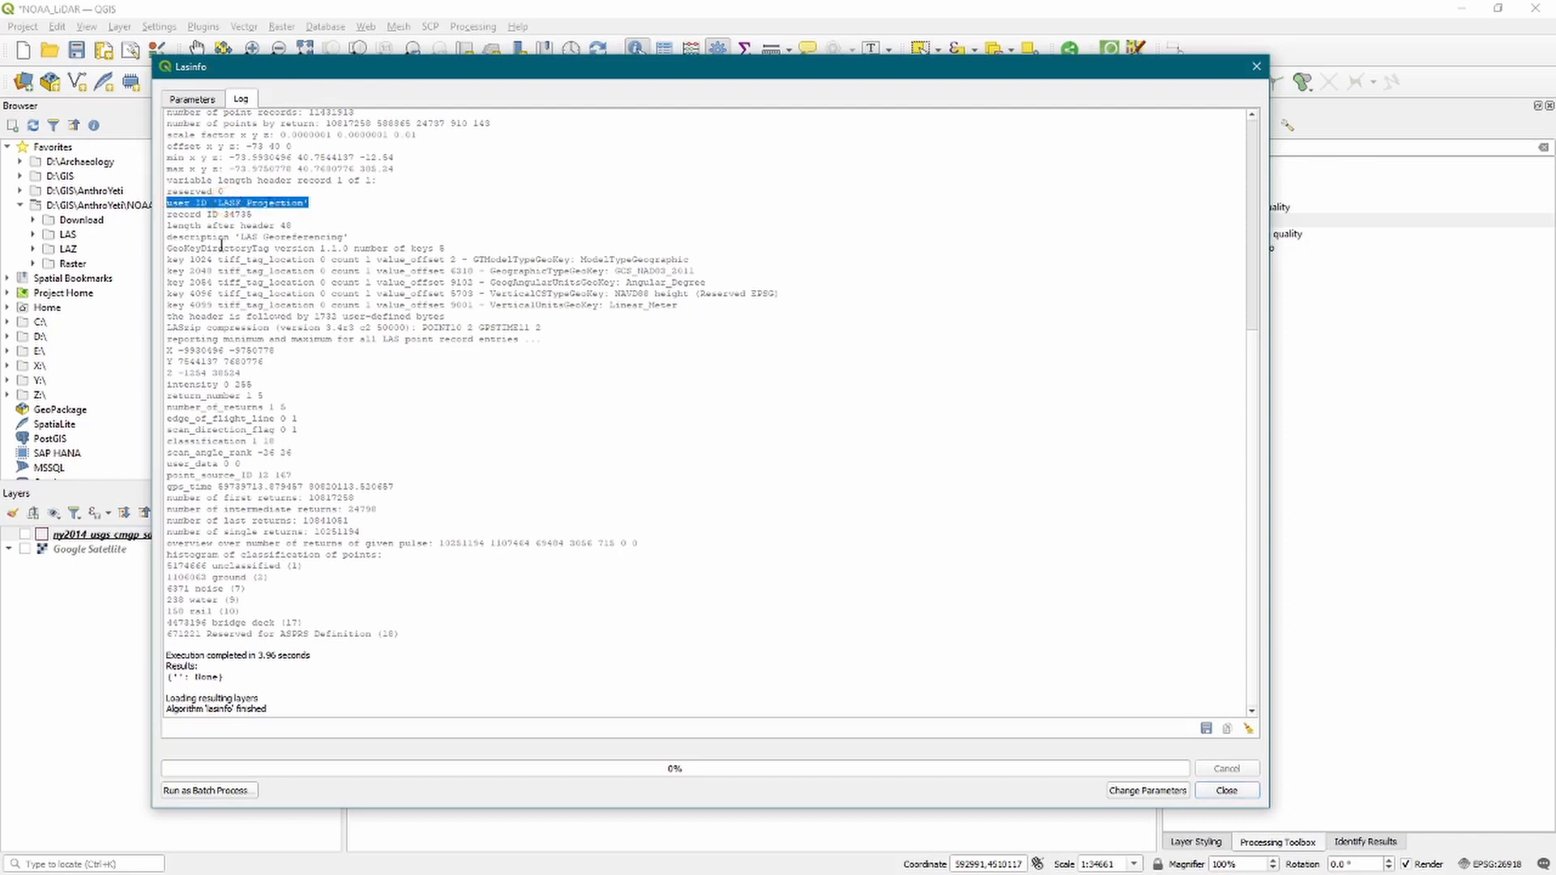
{"action": "left_click_drag", "start_coordinate": [548, 328], "coordinate": [166, 328]}
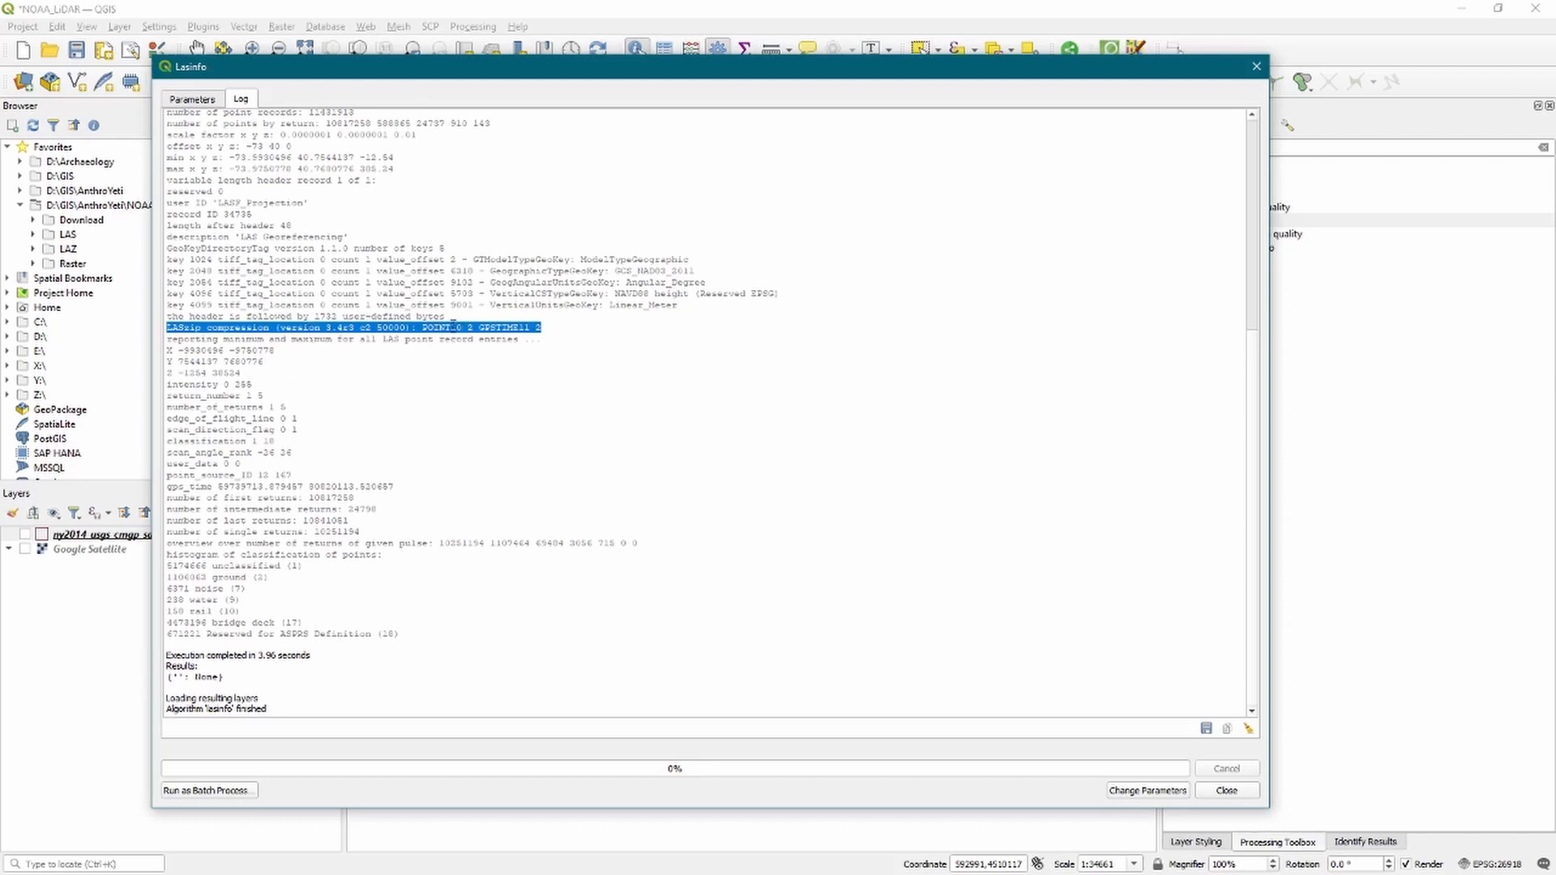
{"action": "left_click", "coordinate": [1227, 791]}
Find and open the las2las_project tool and set 20130805_18TWL850120.laz as its input file.
{"action": "left_click_drag", "start_coordinate": [1216, 148], "coordinate": [1146, 142]}
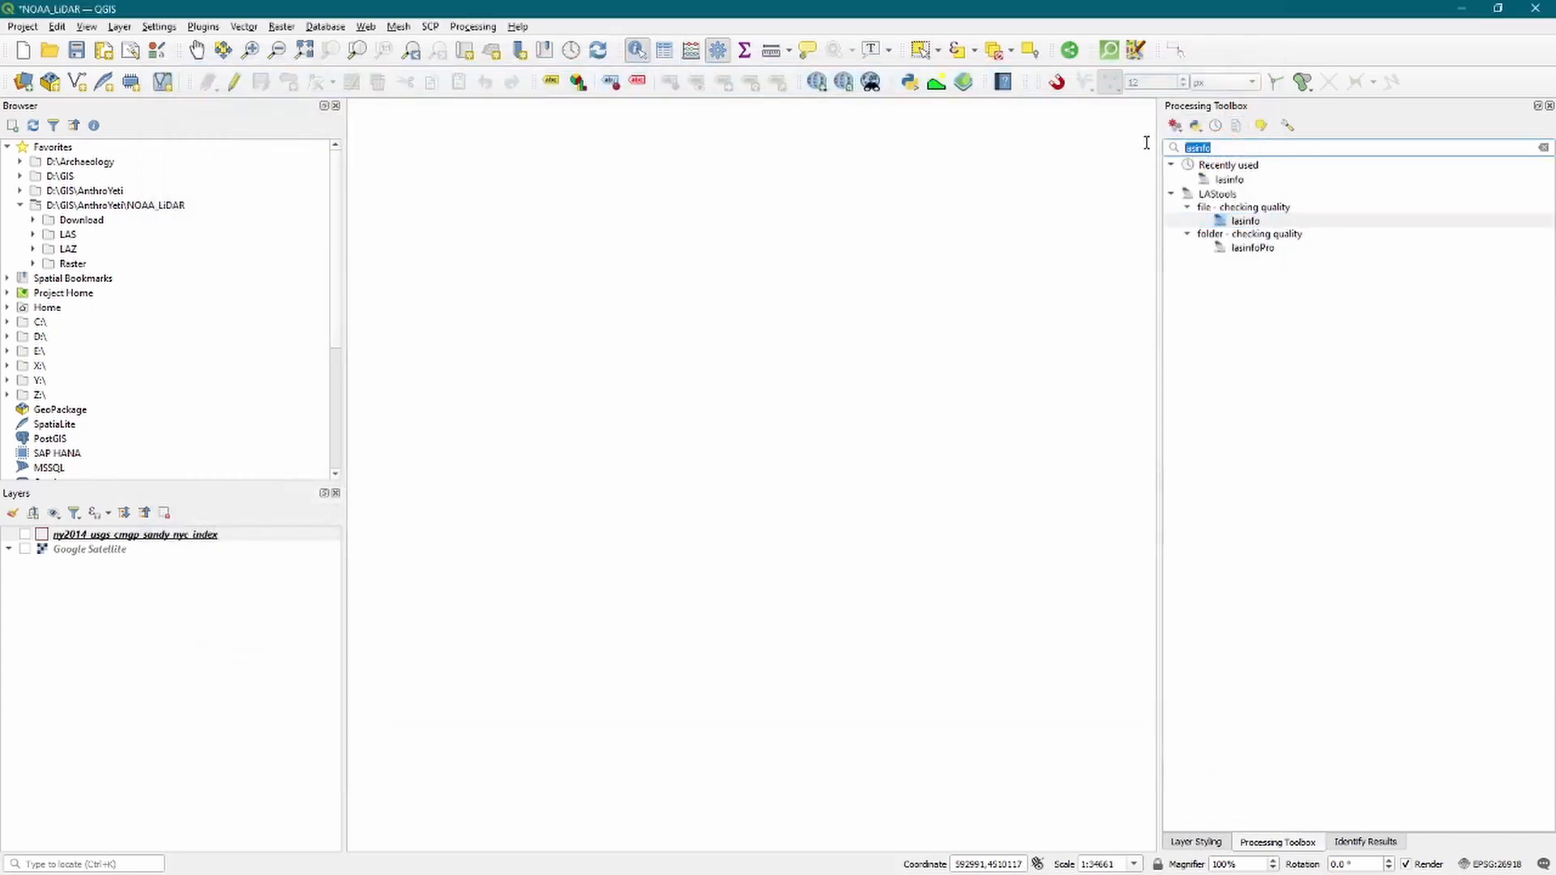
{"action": "type", "text": "las2"}
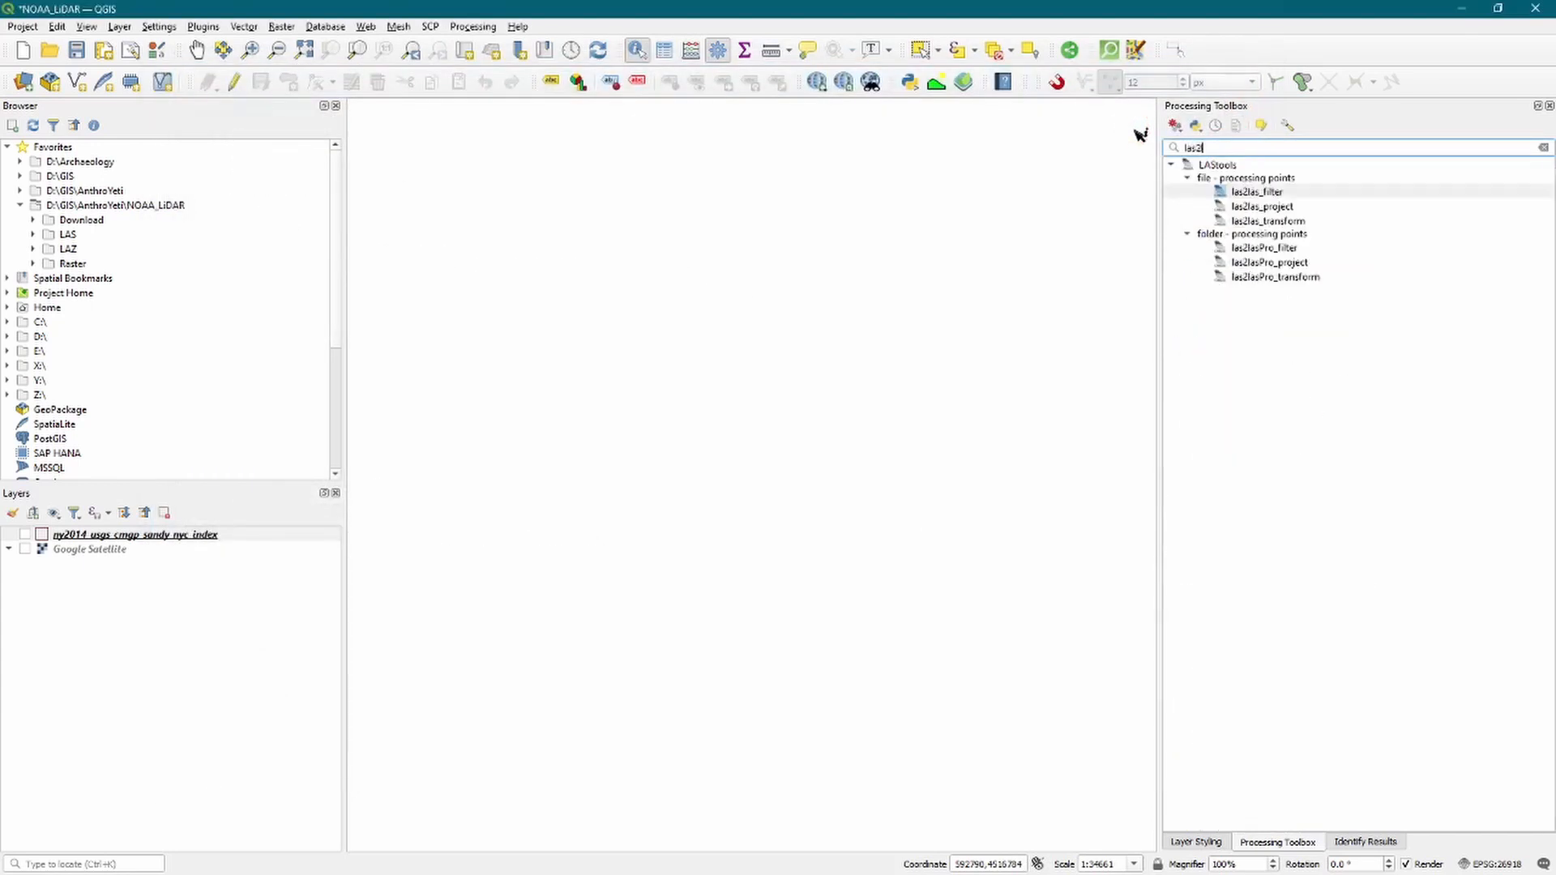
{"action": "type", "text": "las"}
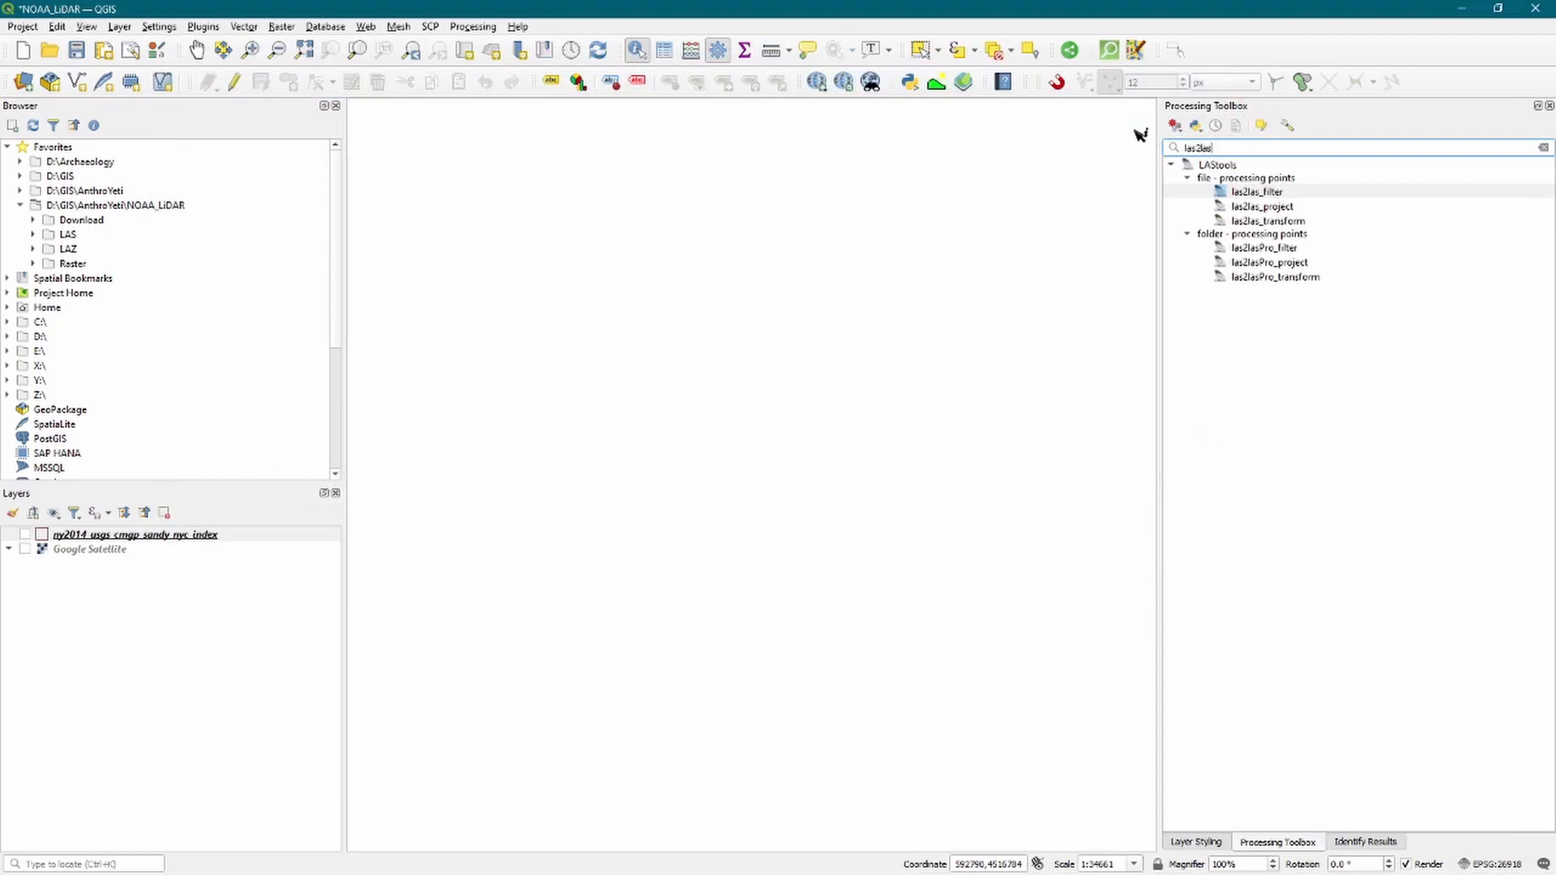
{"action": "left_click", "coordinate": [1259, 213]}
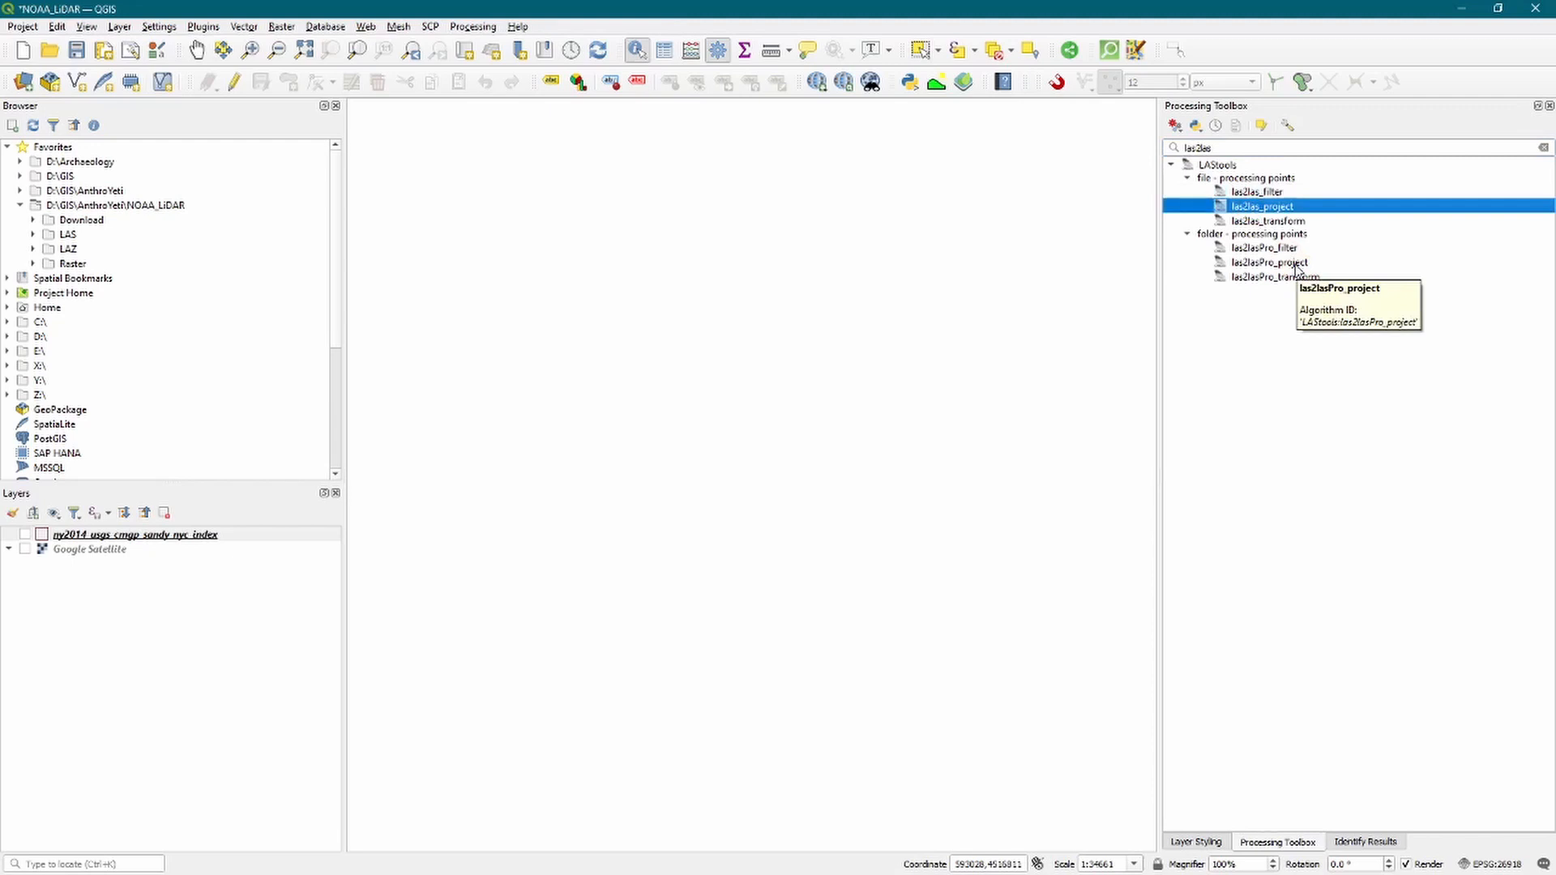
{"action": "double_click", "coordinate": [1287, 208]}
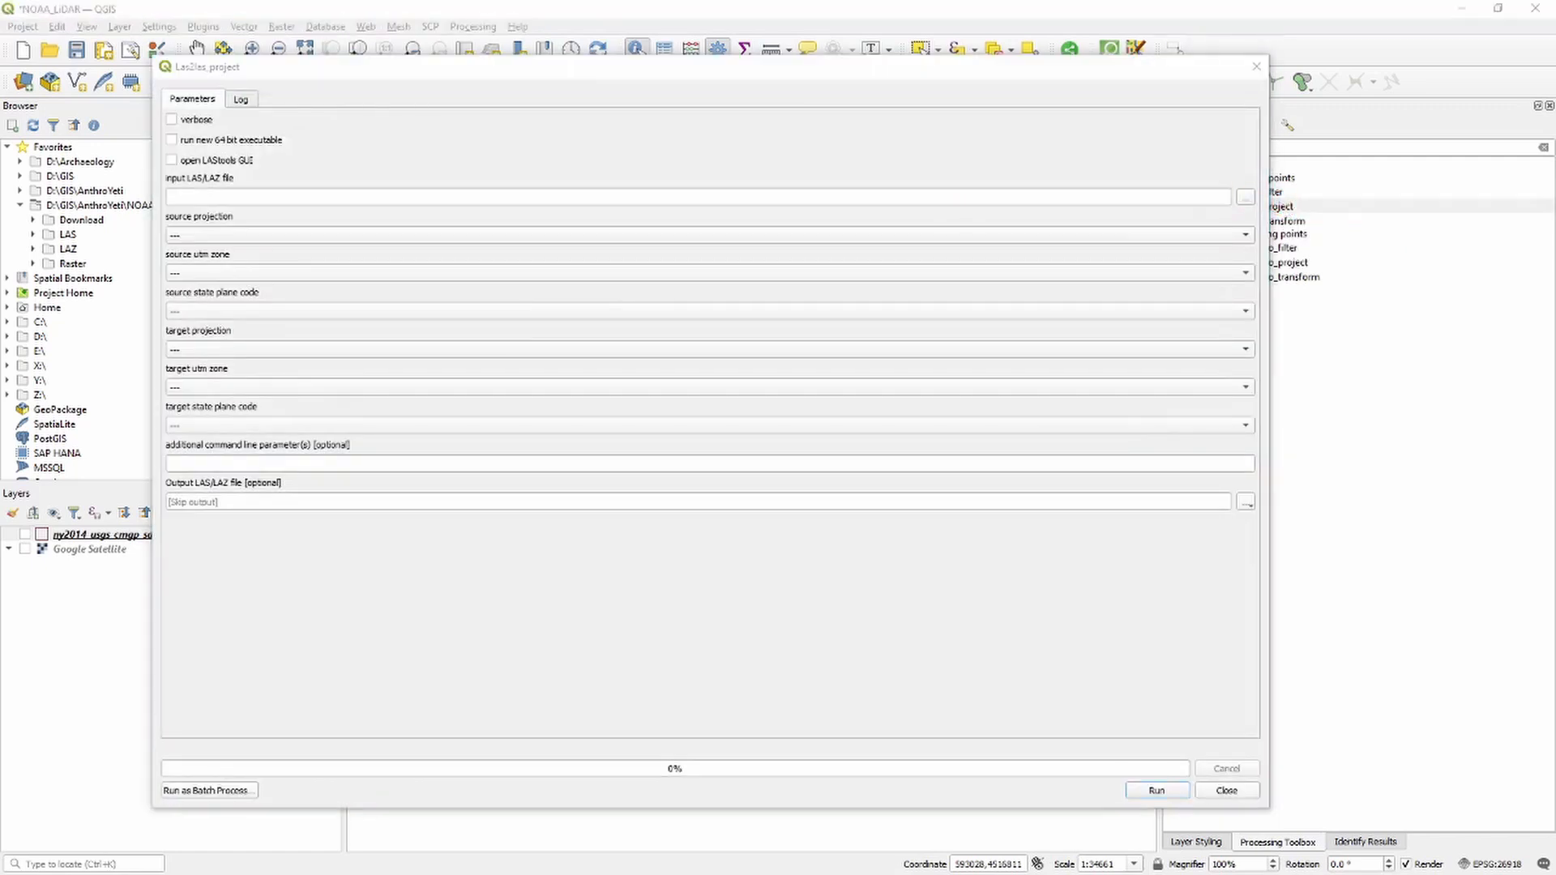
{"action": "key", "text": "alt+Tab"}
{"action": "left_click", "coordinate": [835, 297]}
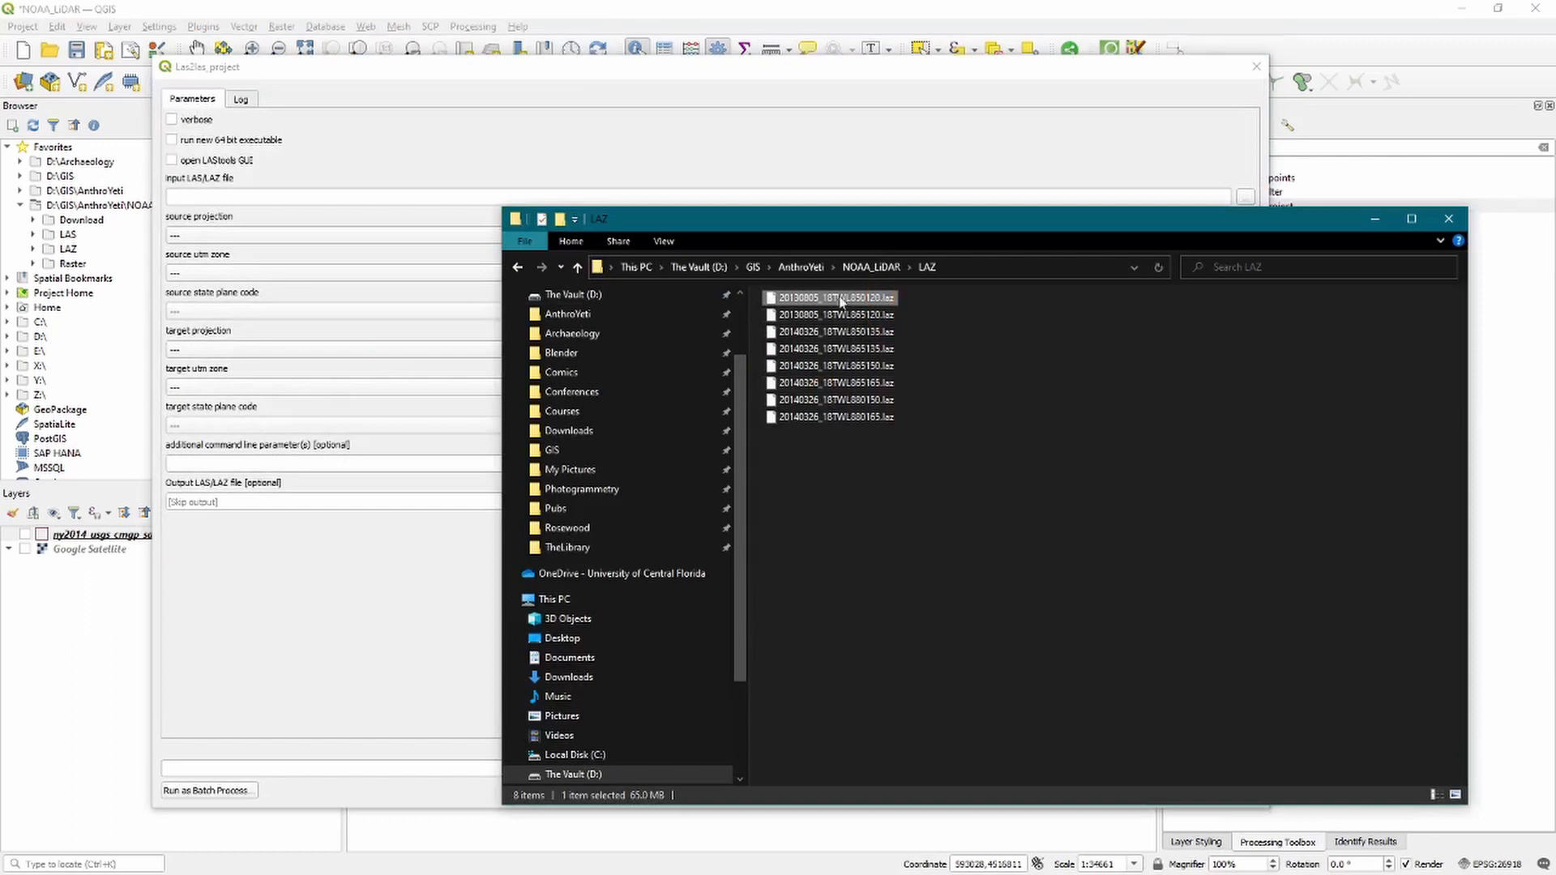
{"action": "left_click_drag", "start_coordinate": [842, 297], "coordinate": [276, 197]}
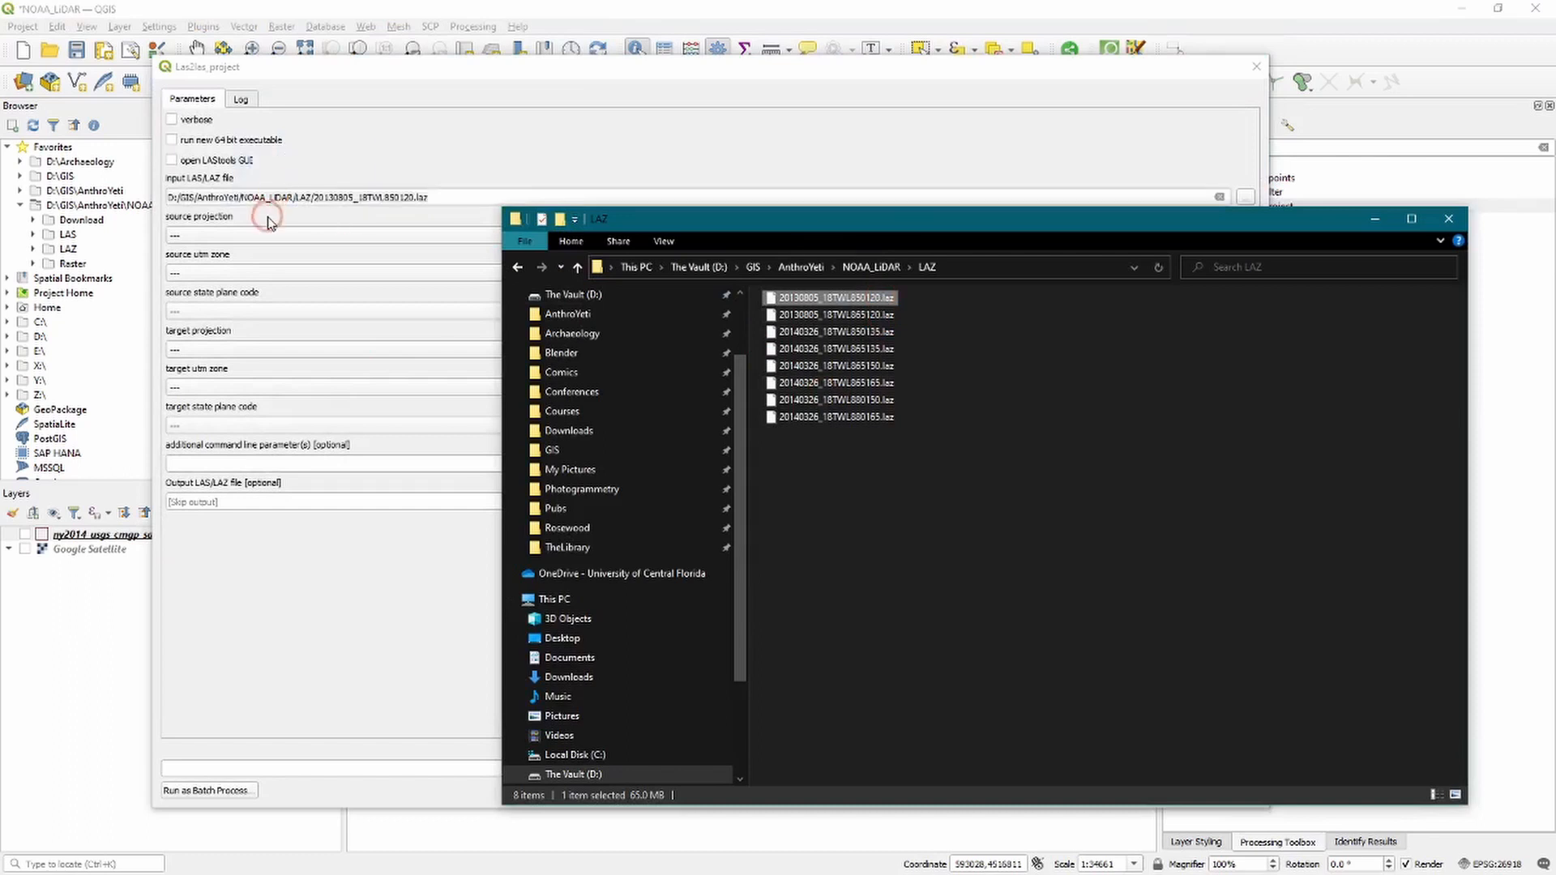
Set the source projection to sp83, the target projection to utm and the target UTM zone to 18 (north).
{"action": "left_click", "coordinate": [266, 240]}
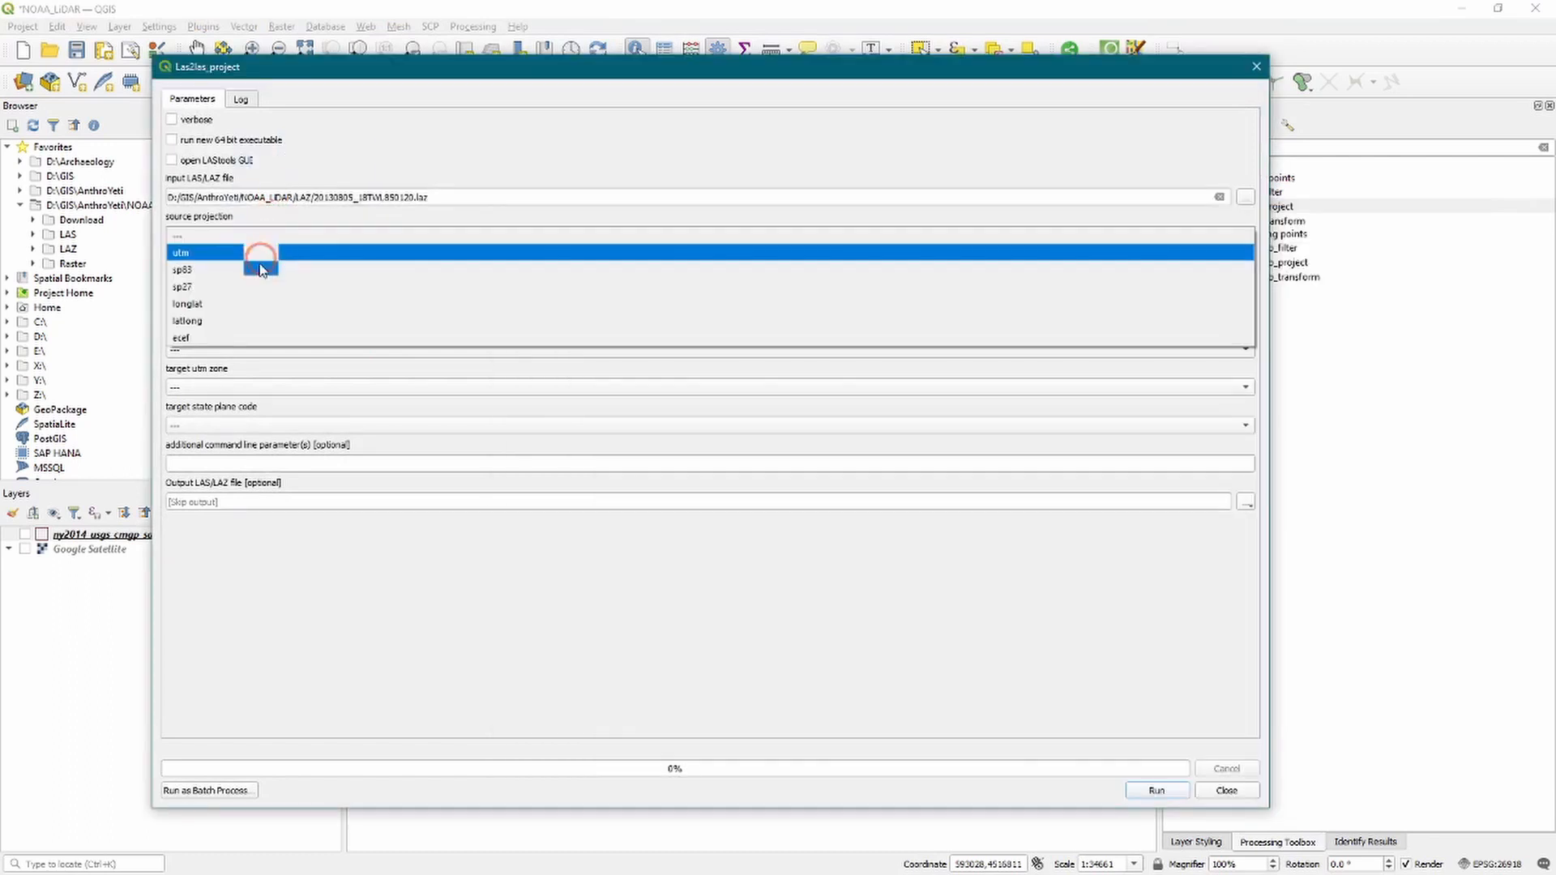
{"action": "left_click", "coordinate": [259, 269]}
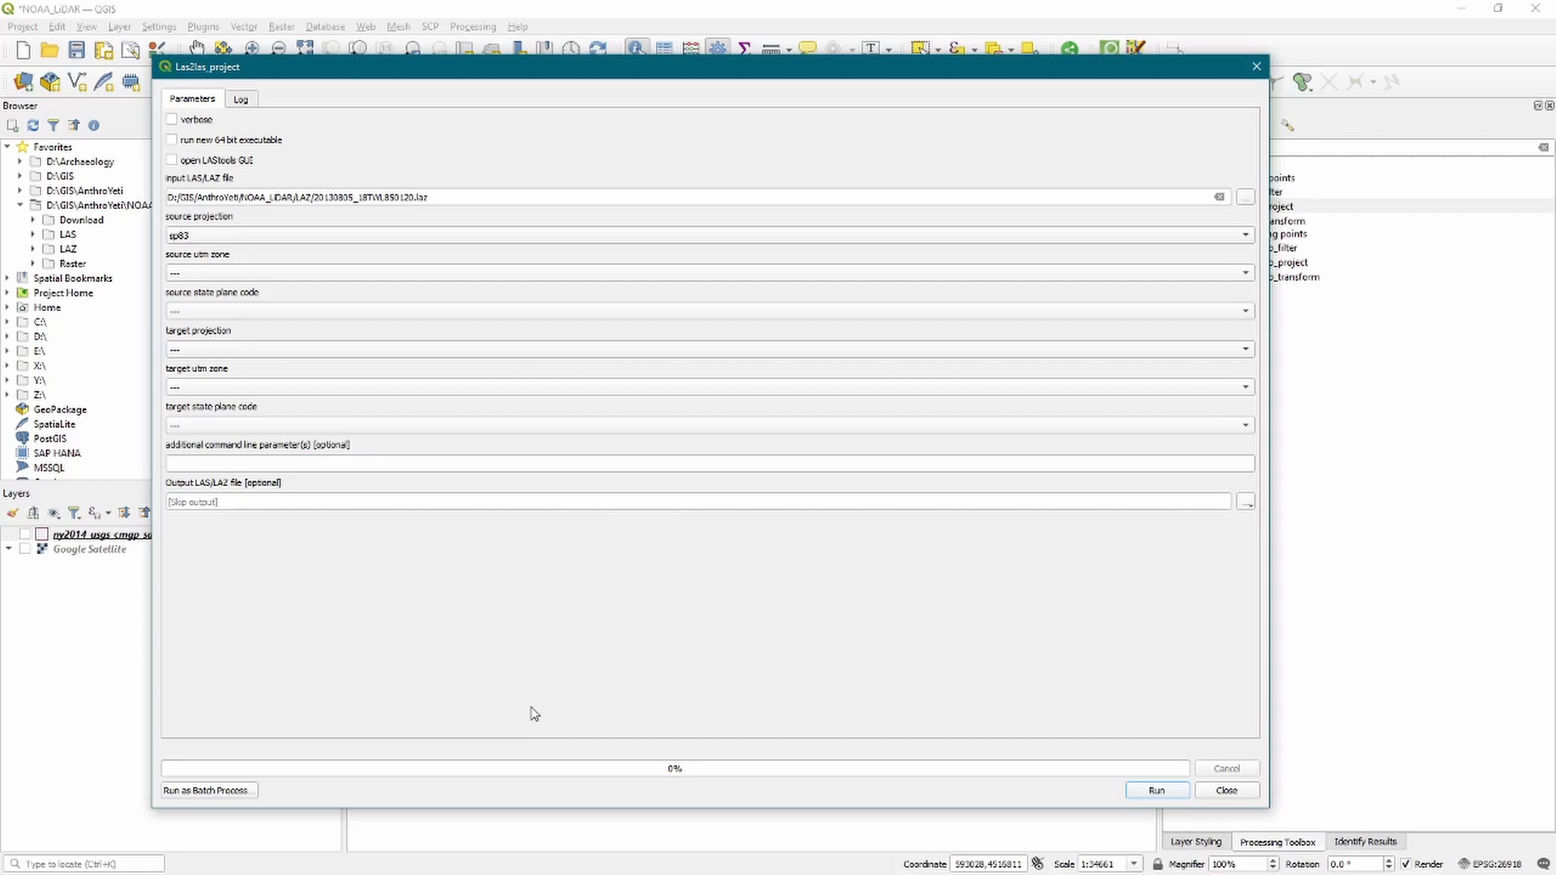
{"action": "left_click", "coordinate": [202, 352]}
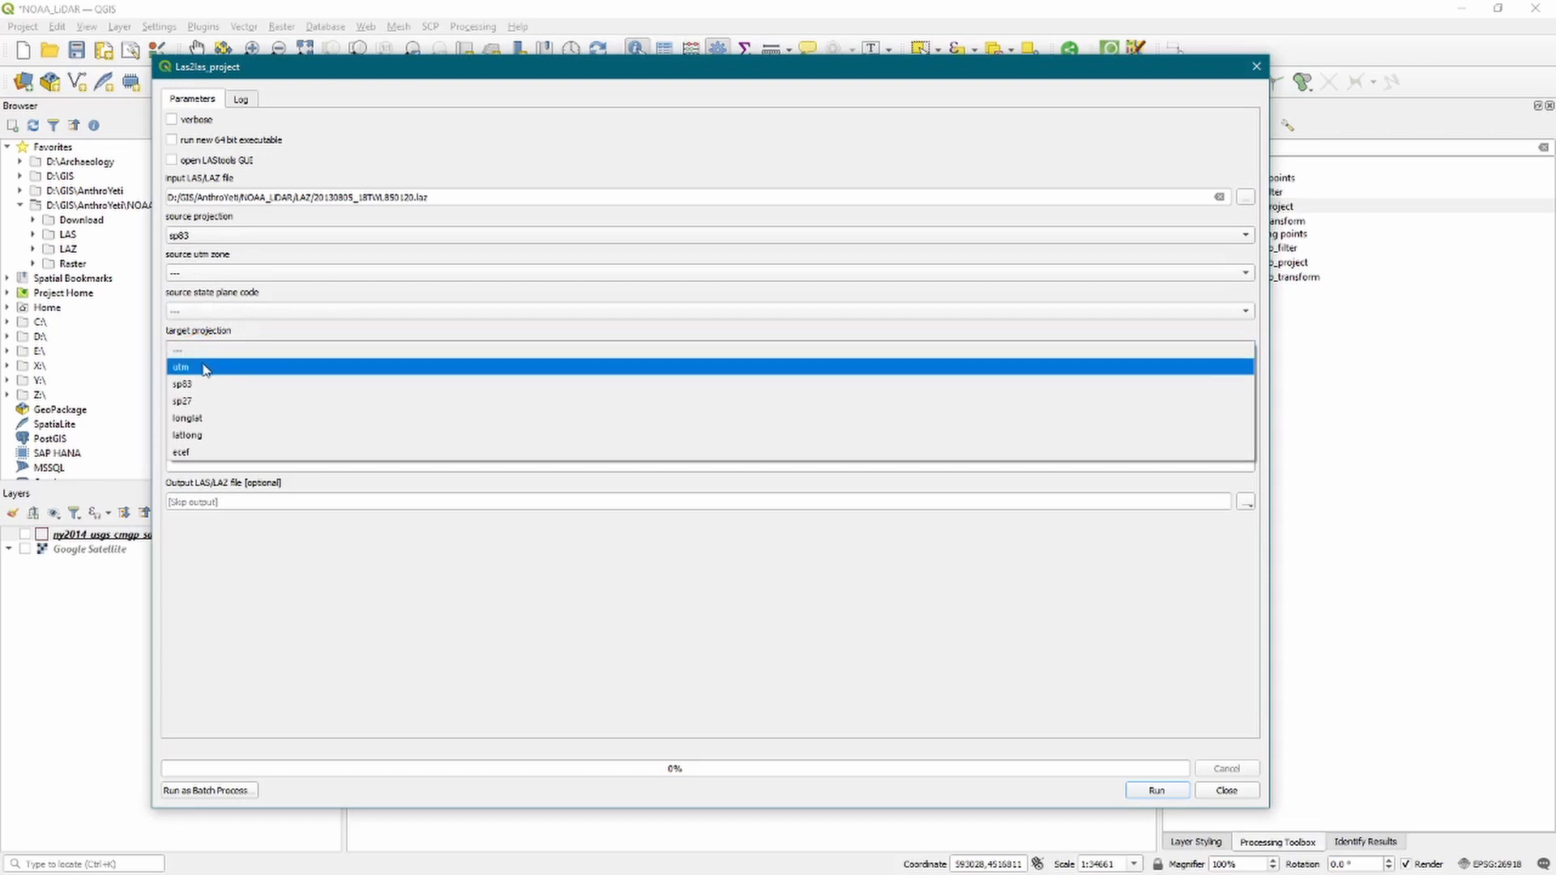
{"action": "left_click", "coordinate": [204, 369]}
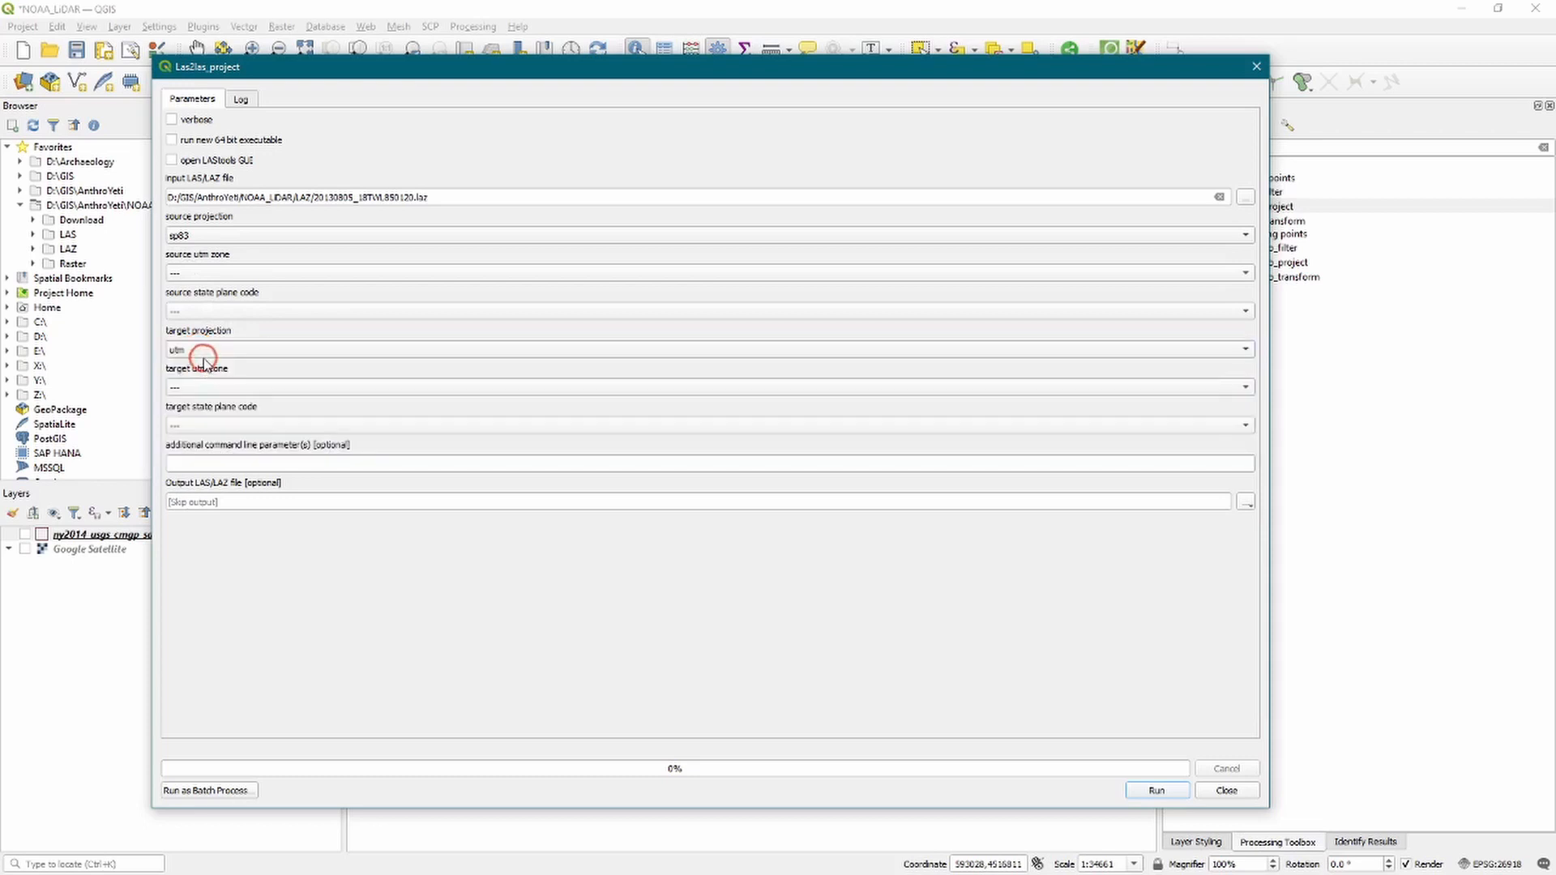
{"action": "left_click", "coordinate": [262, 389]}
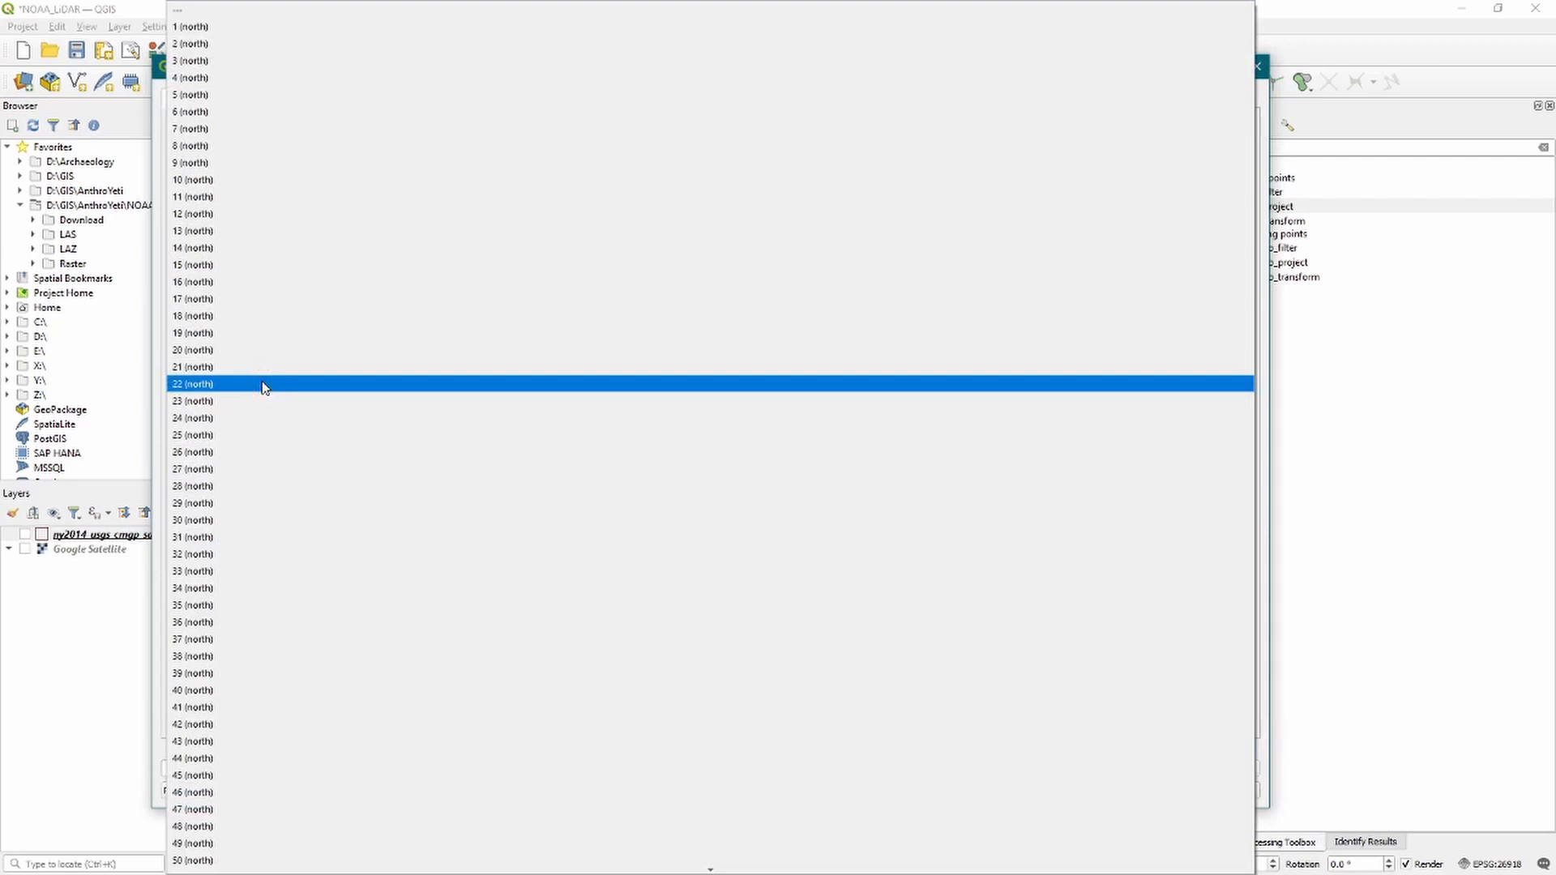
{"action": "left_click", "coordinate": [222, 316]}
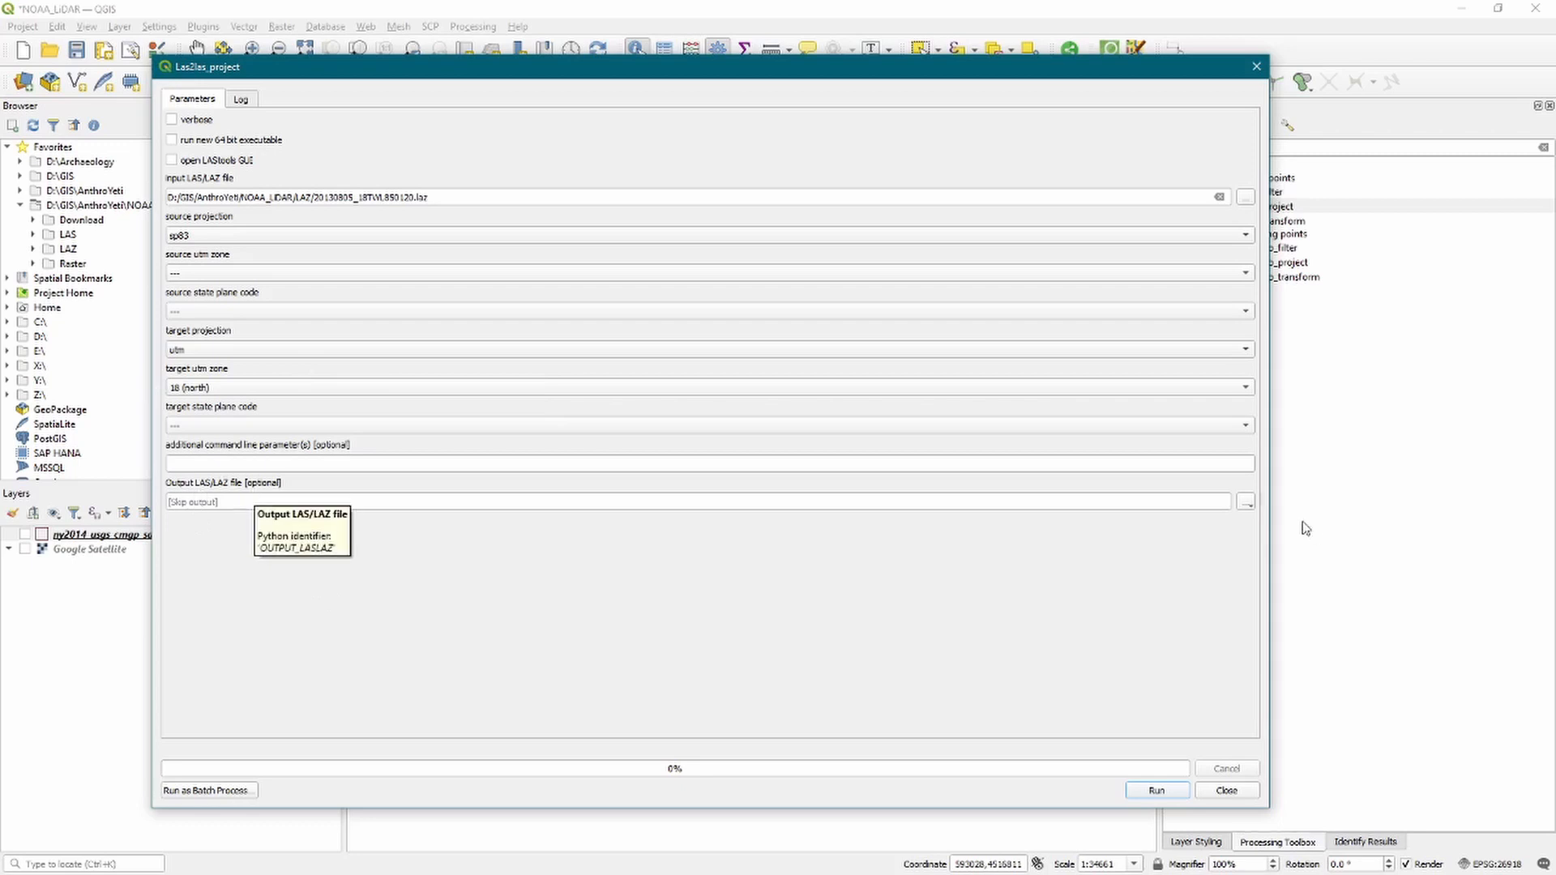
Name the las2las_project output file 20130805_18TWL850120_proj.laz in the LAZ folder.
{"action": "left_click", "coordinate": [1246, 503]}
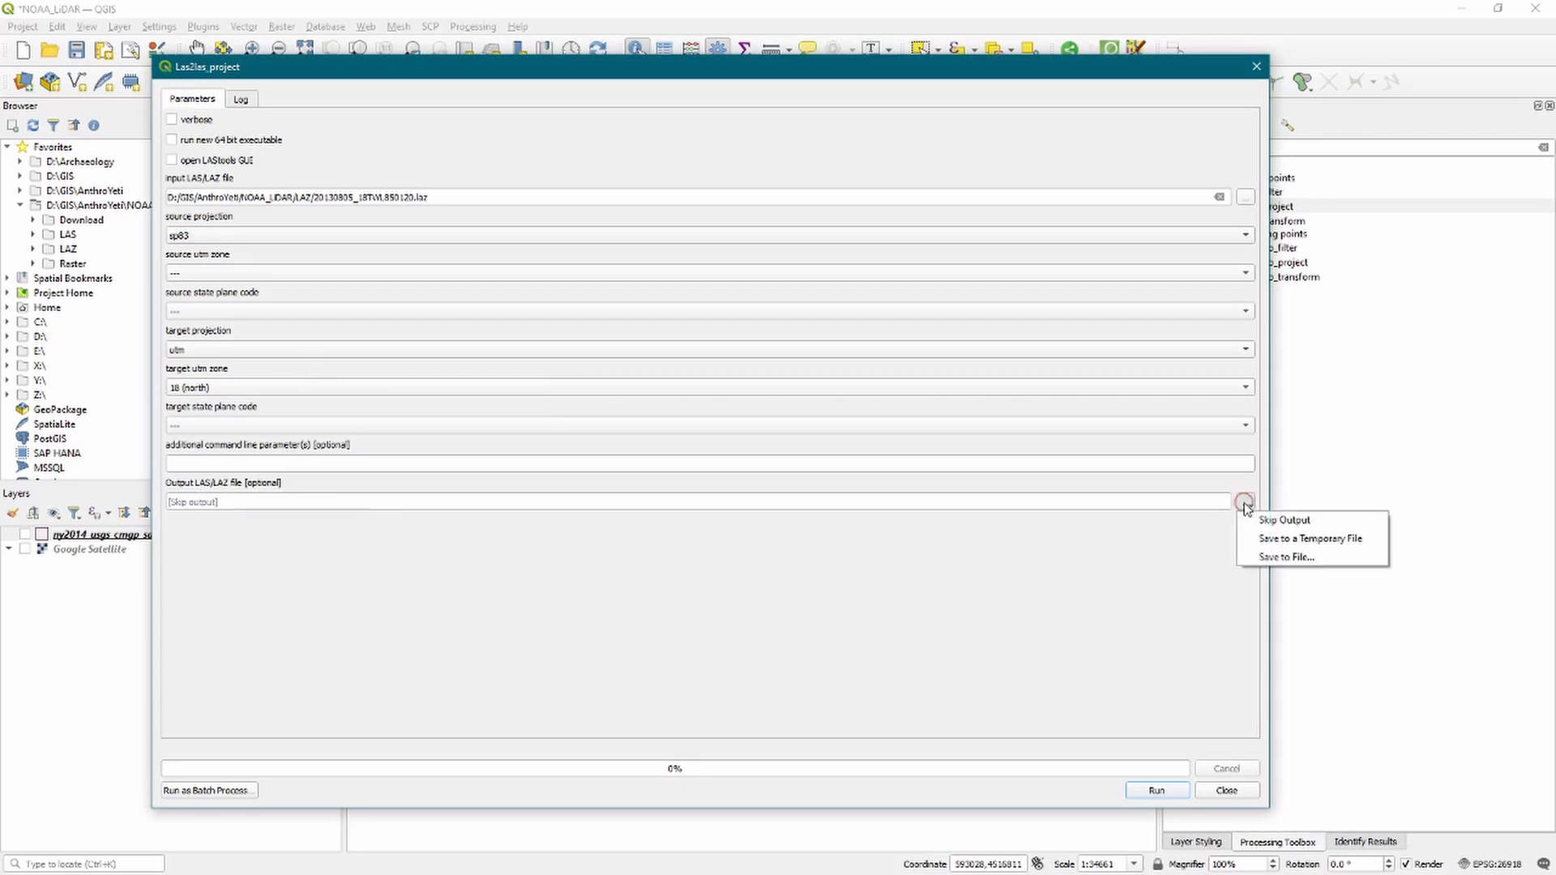
{"action": "left_click", "coordinate": [1365, 558]}
{"action": "double_click", "coordinate": [405, 213]}
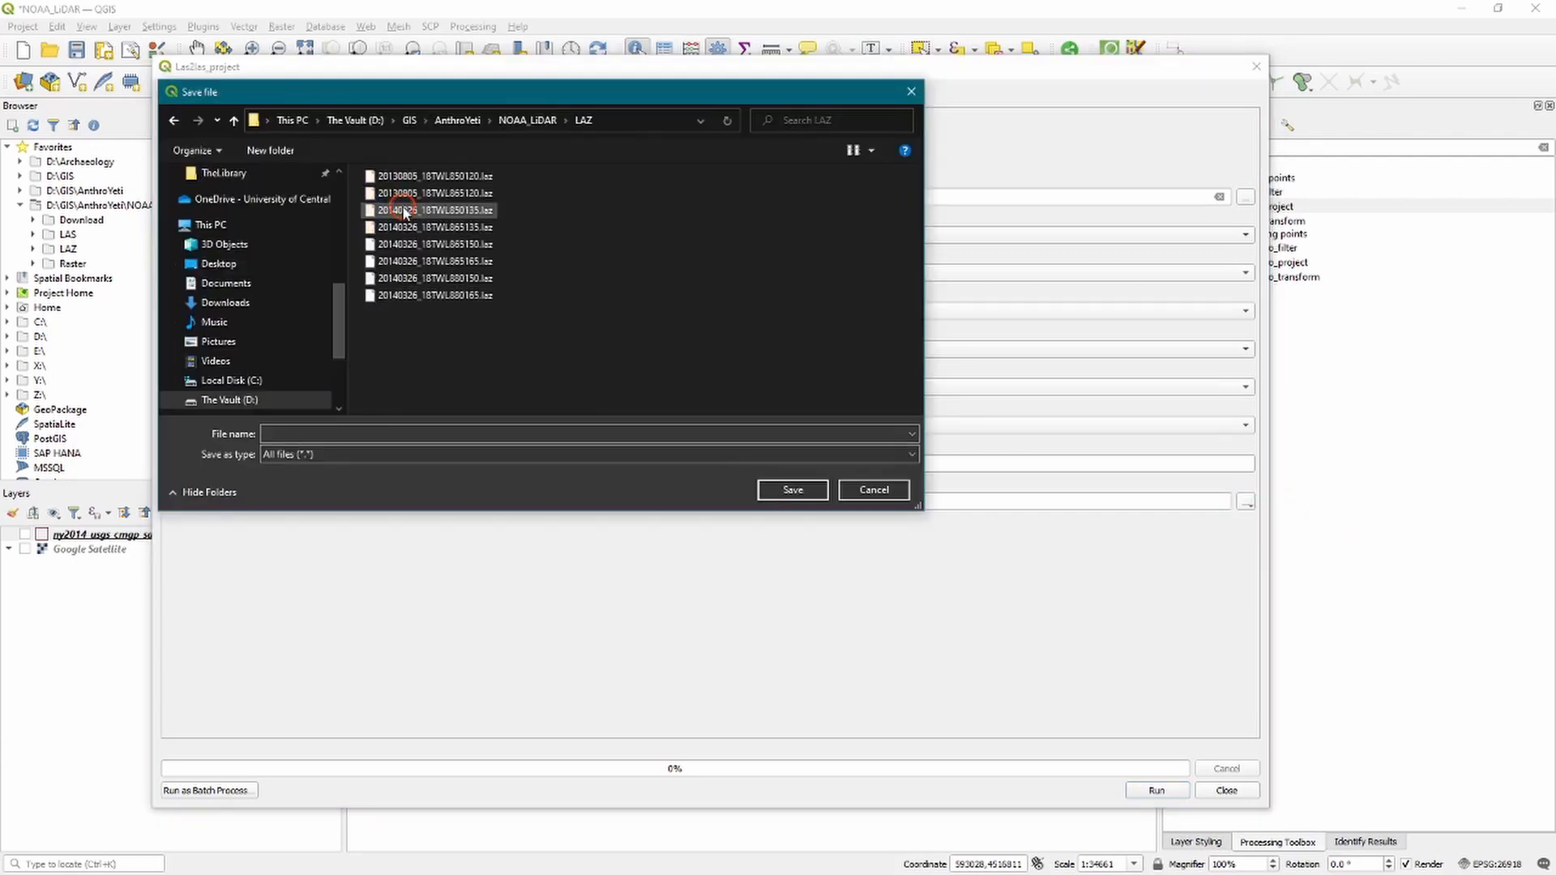
{"action": "left_click", "coordinate": [437, 432]}
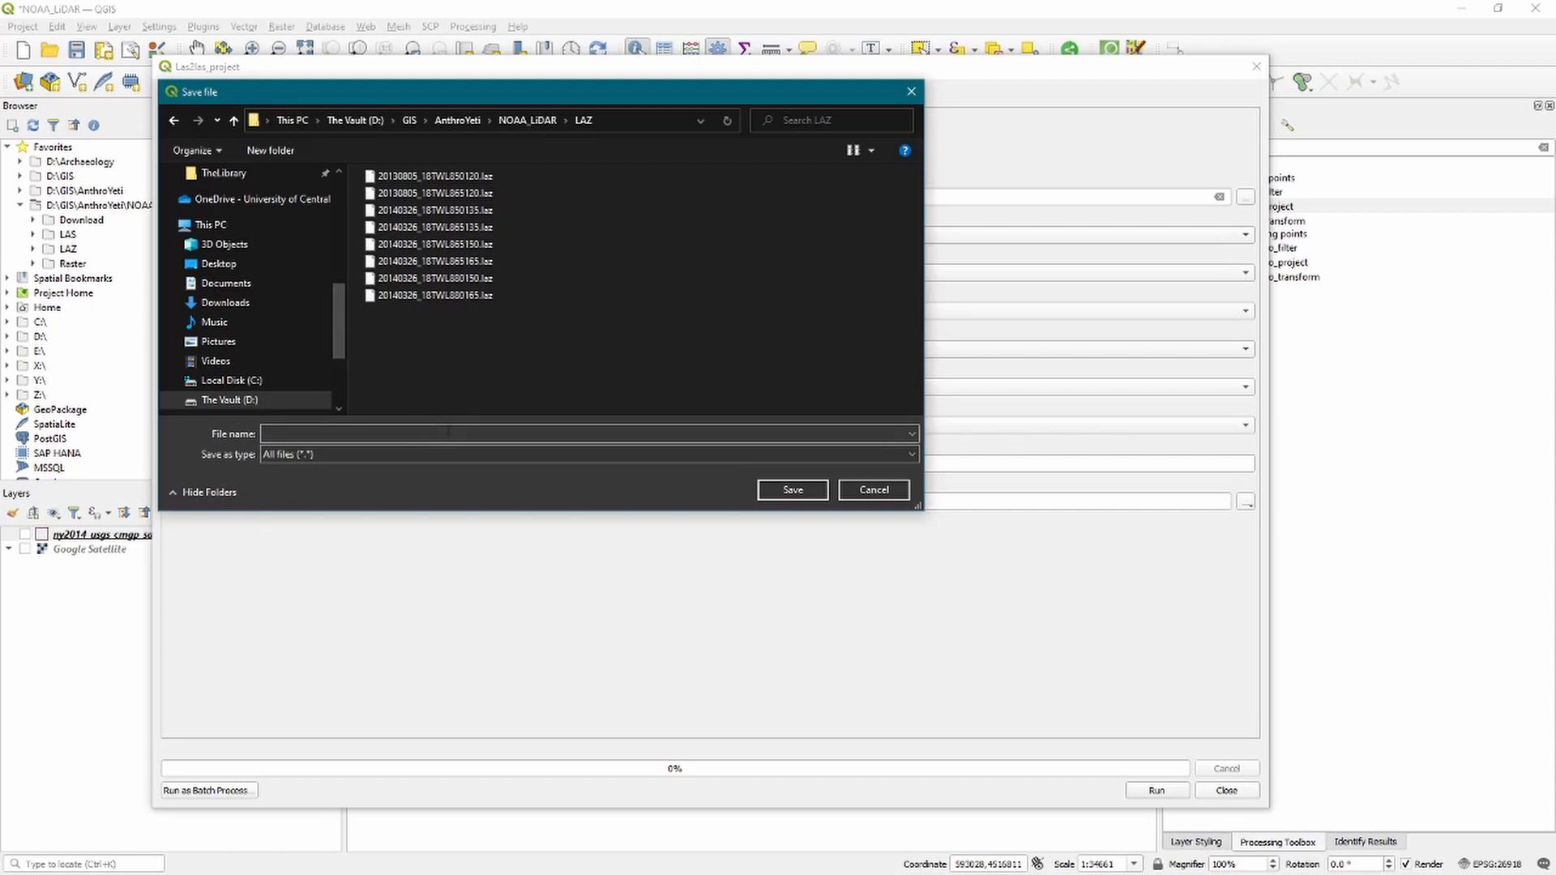
{"action": "left_click", "coordinate": [460, 179]}
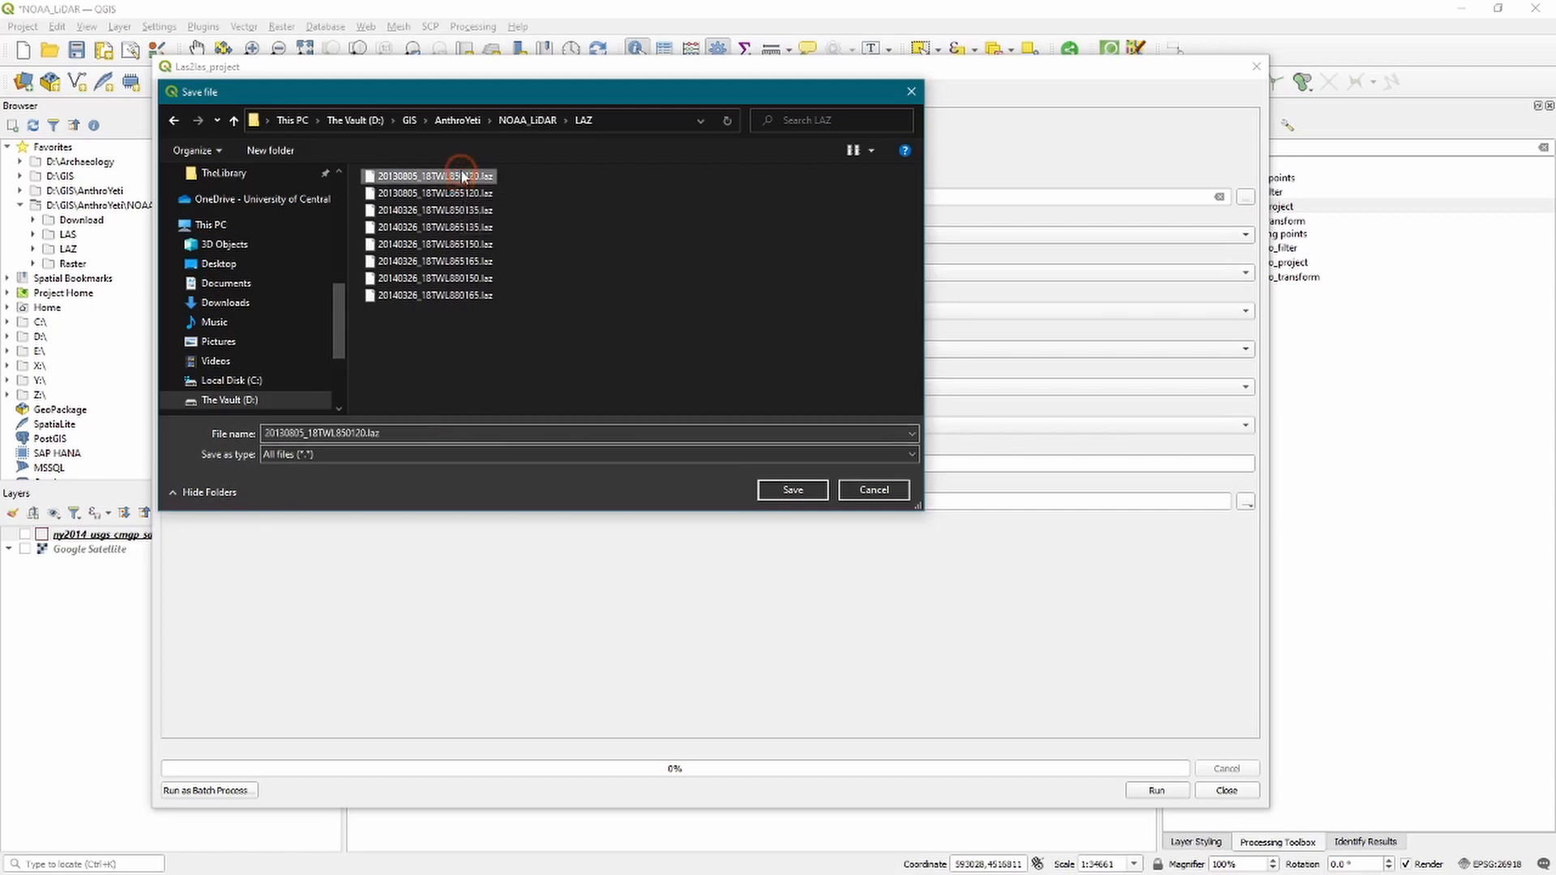
{"action": "left_click", "coordinate": [356, 433]}
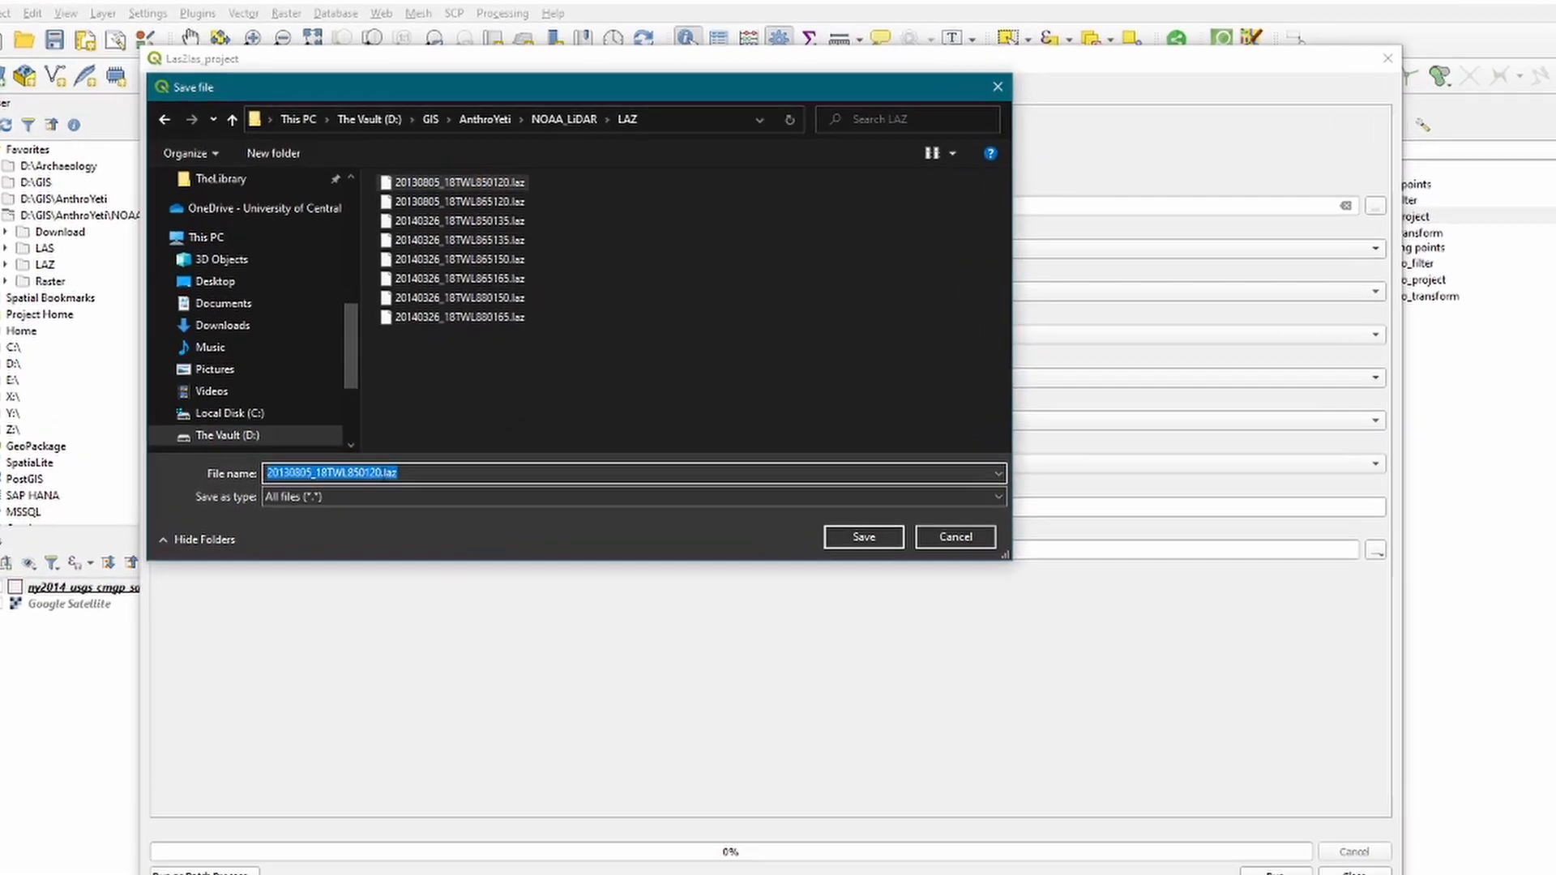
{"action": "left_click", "coordinate": [366, 434]}
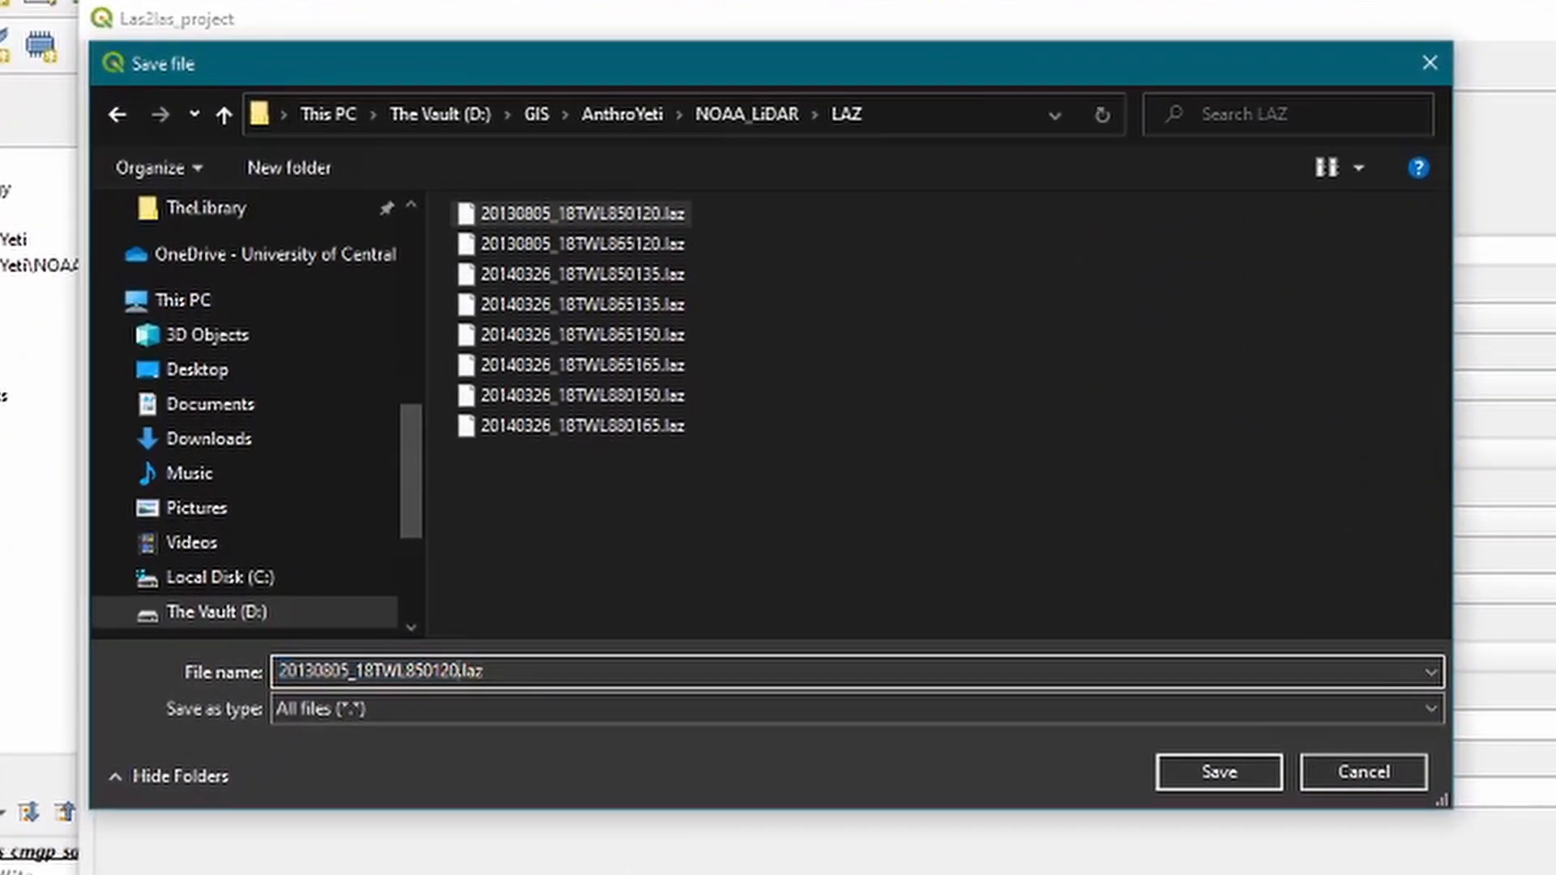
{"action": "type", "text": "_pro"}
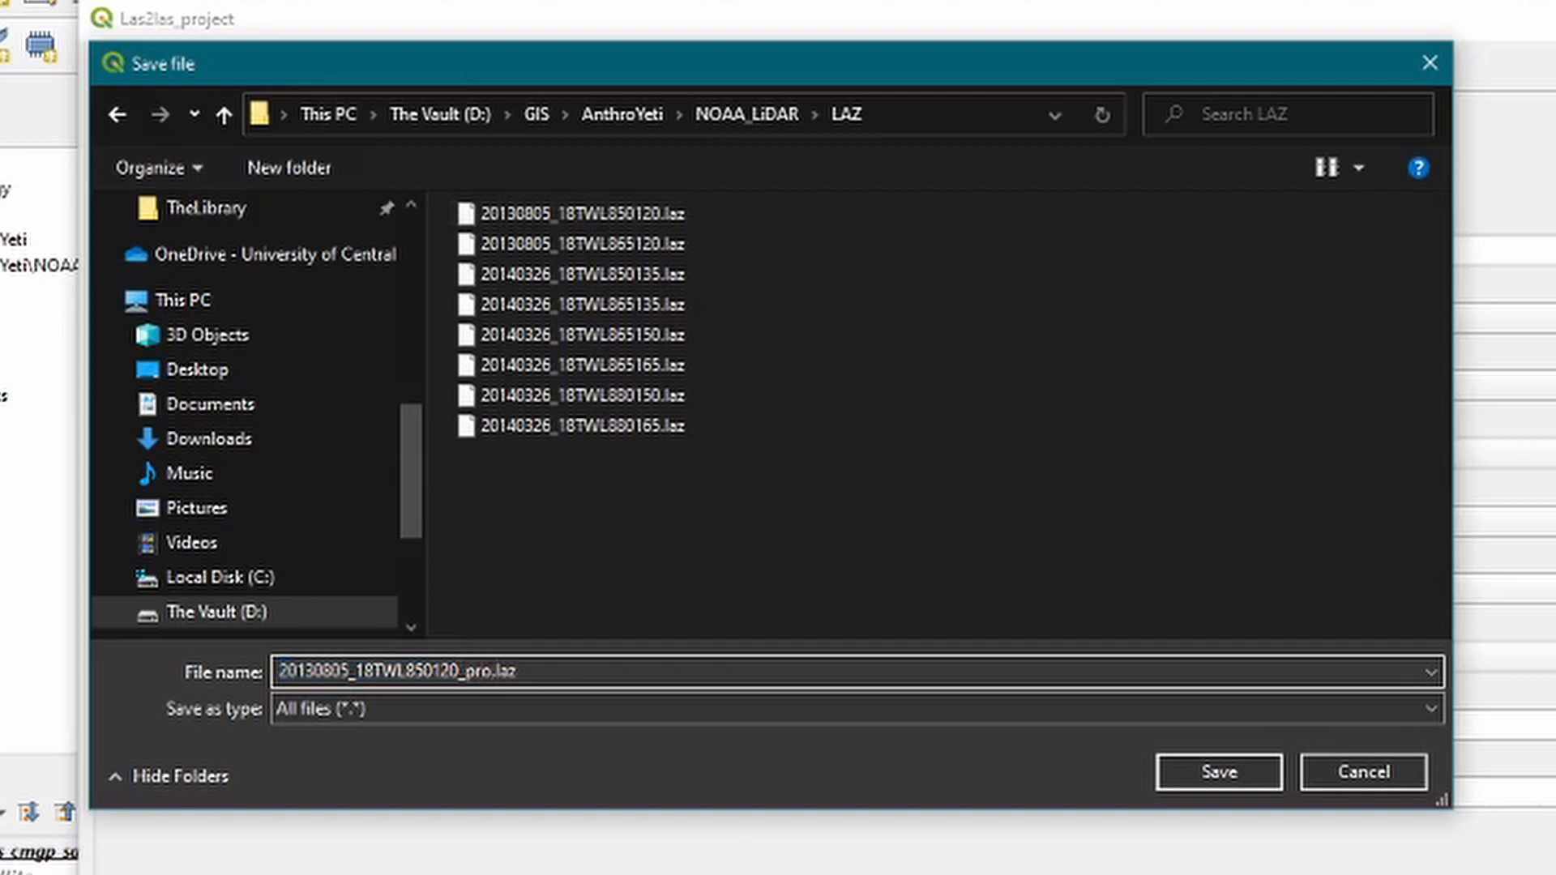
{"action": "type", "text": "j"}
Copy the _proj suffix from the file name, save the output location and run the reprojection.
{"action": "key", "text": "shift+Left"}
{"action": "key", "text": "shift+Left"}
{"action": "key", "text": "shift+Left"}
{"action": "key", "text": "shift+Left"}
{"action": "key", "text": "shift+Left"}
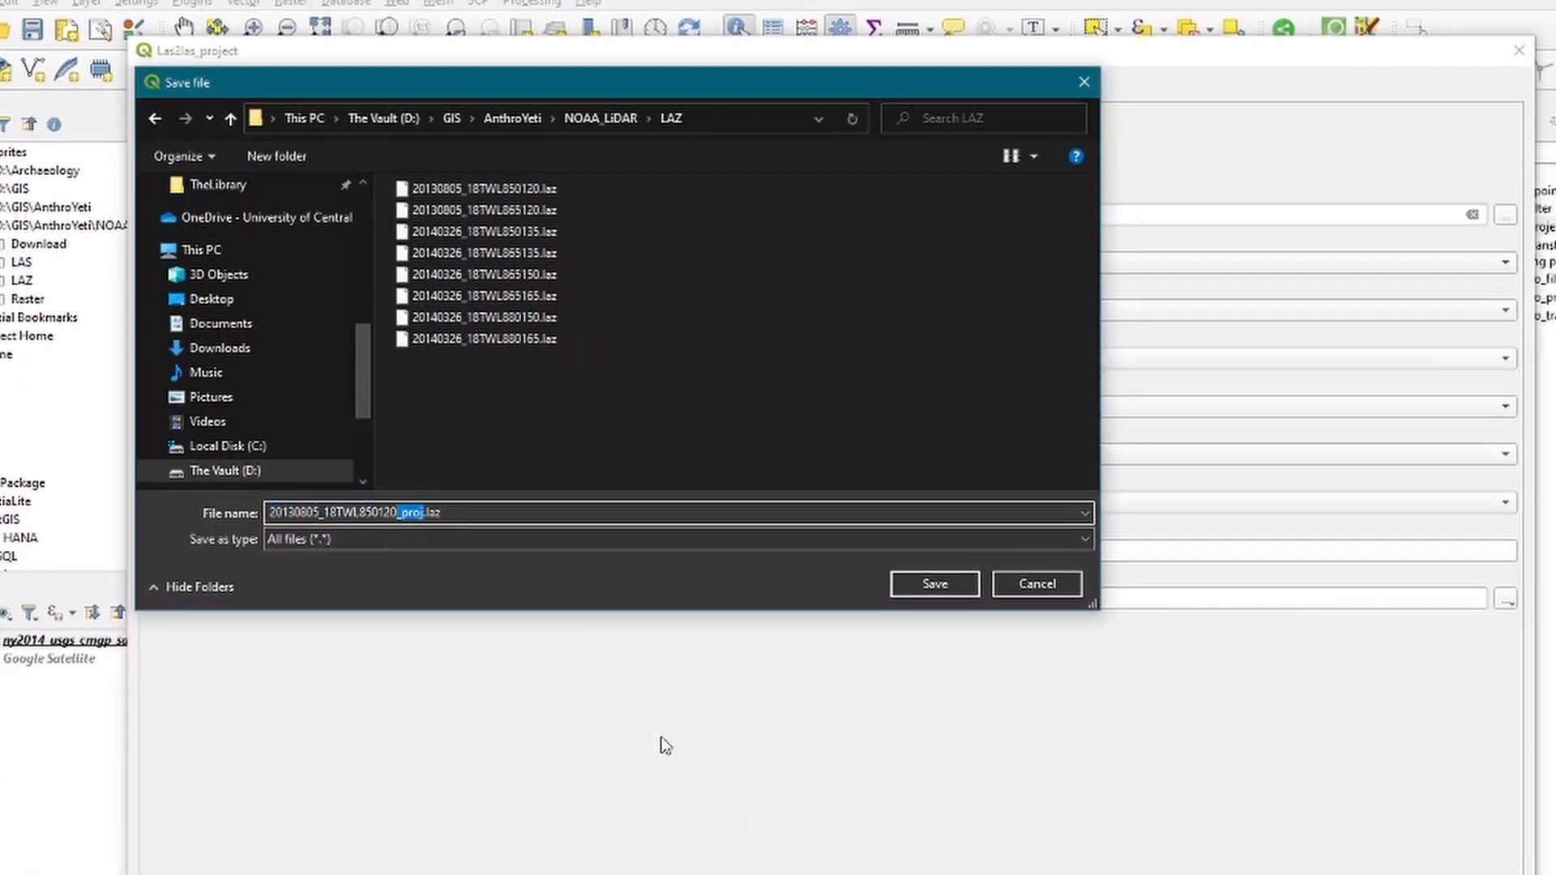
{"action": "key", "text": "ctrl+c"}
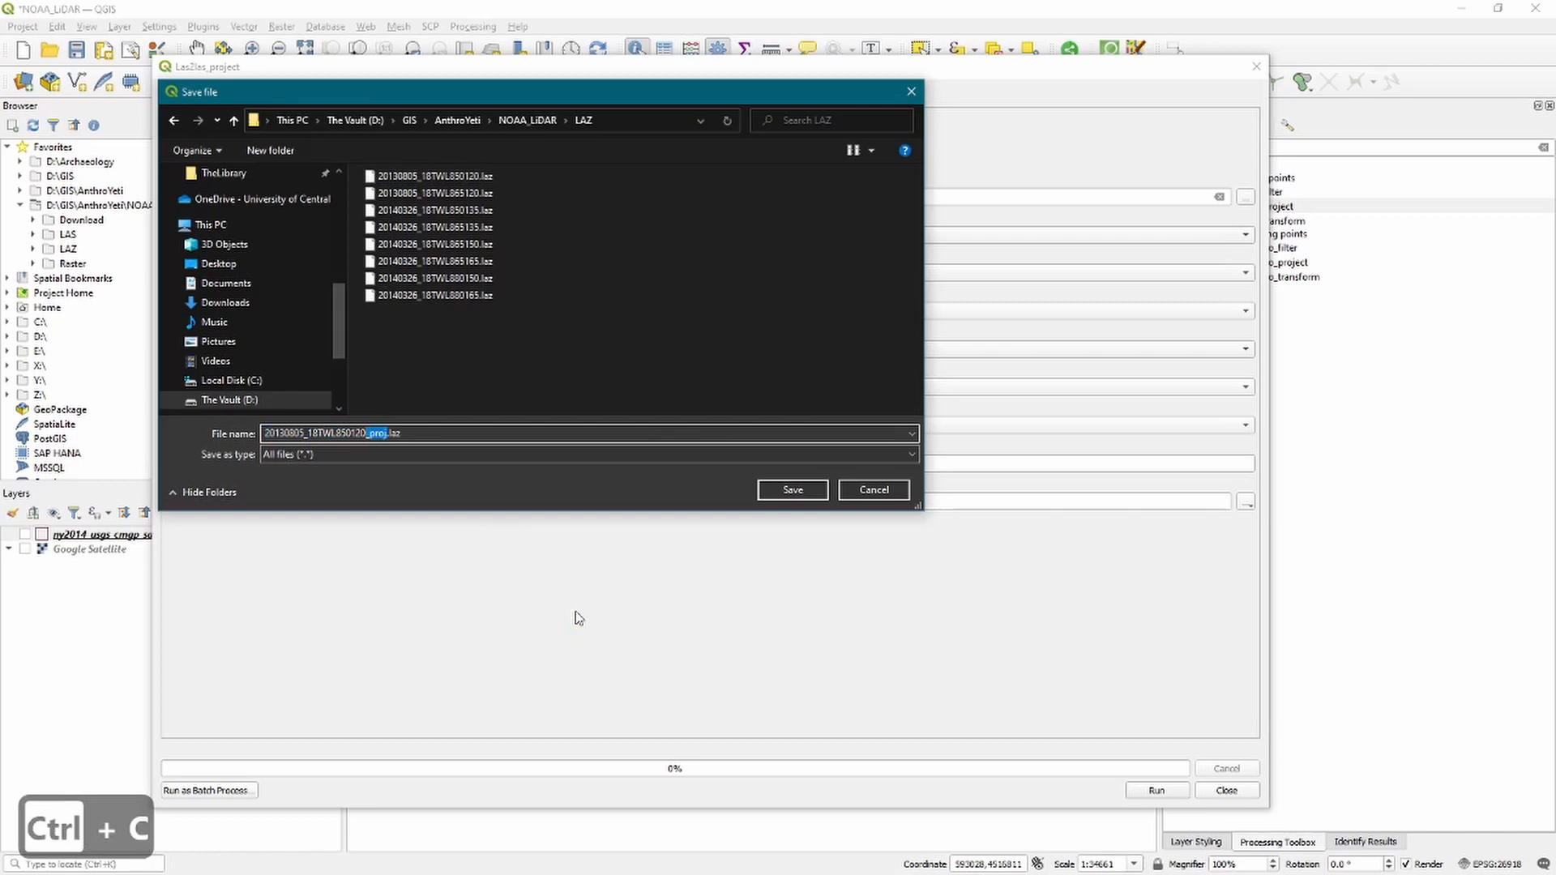
{"action": "left_click", "coordinate": [794, 494]}
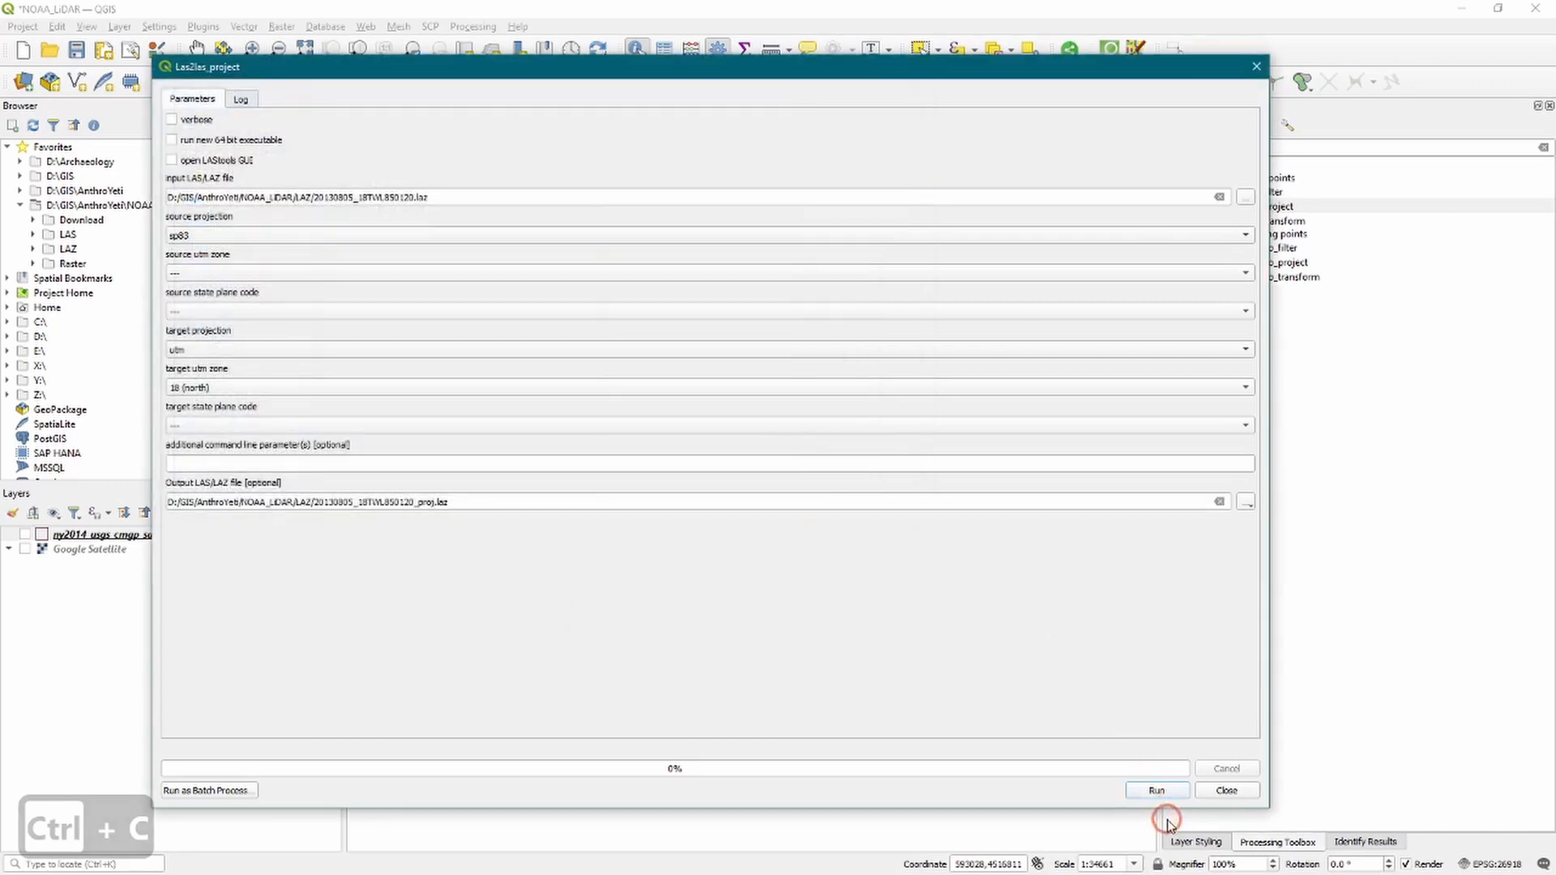
{"action": "left_click", "coordinate": [1157, 793]}
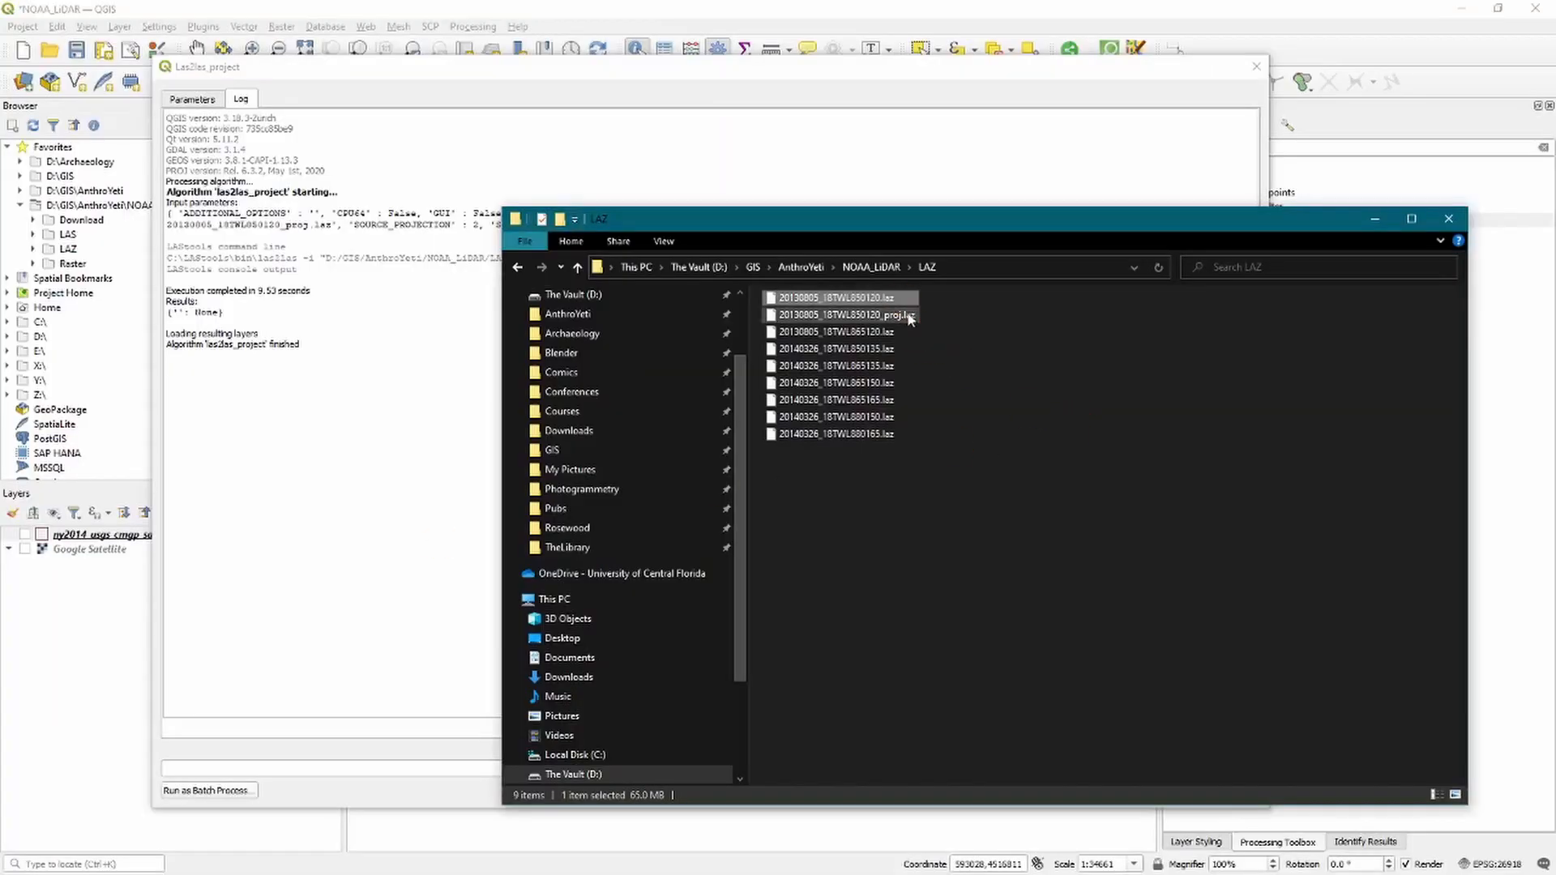
Compare the sizes of 20130805_18TWL850120.laz and its _proj version in the LAZ folder, and return to the las2las_project tool.
{"action": "left_click", "coordinate": [910, 316]}
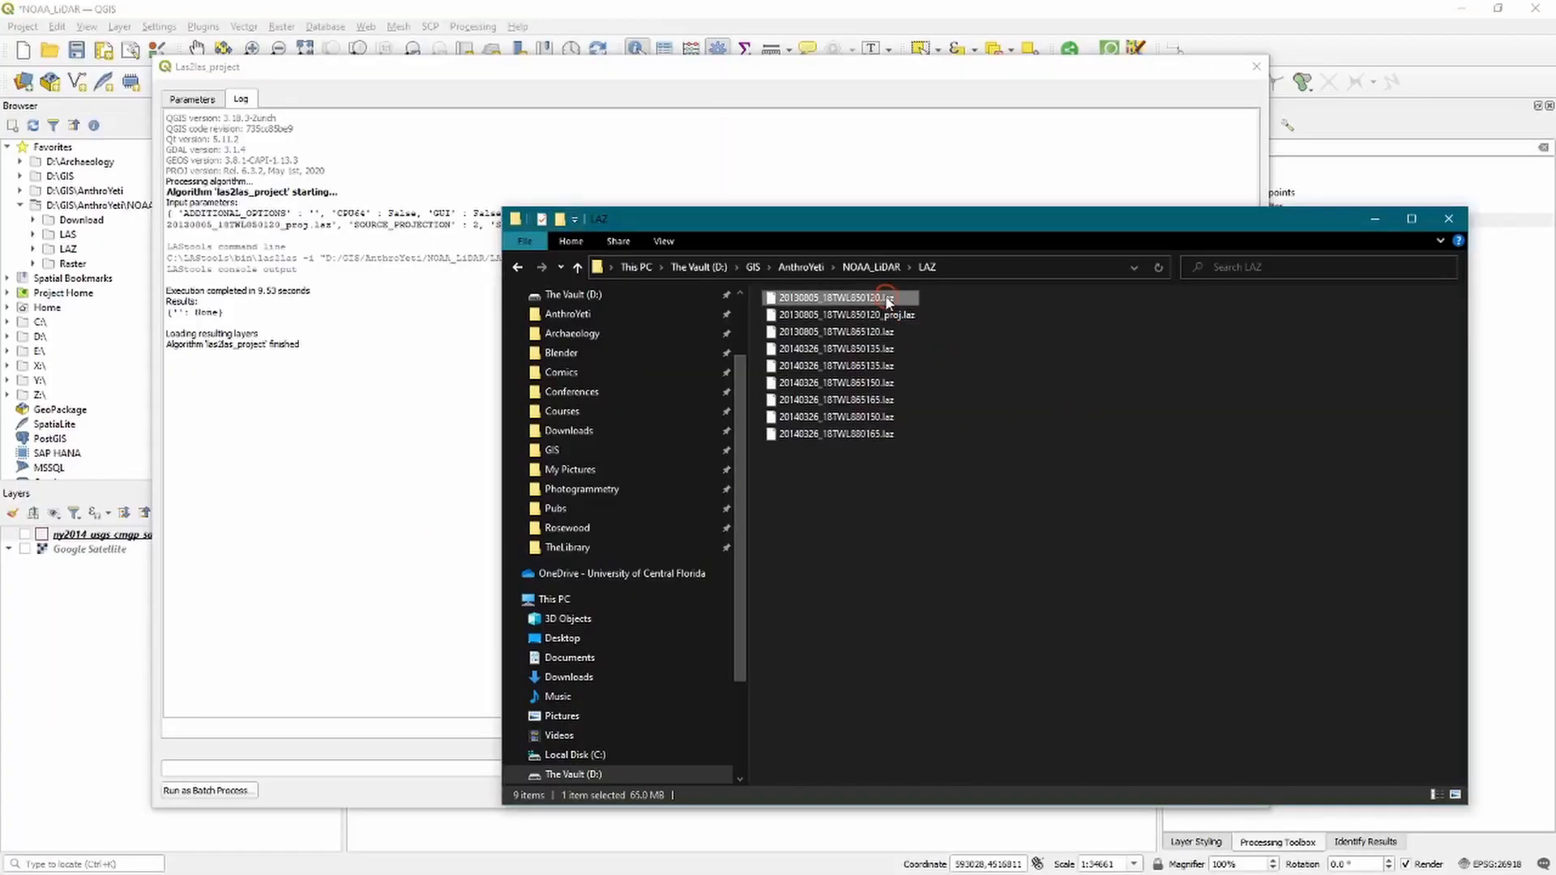
{"action": "left_click", "coordinate": [900, 319]}
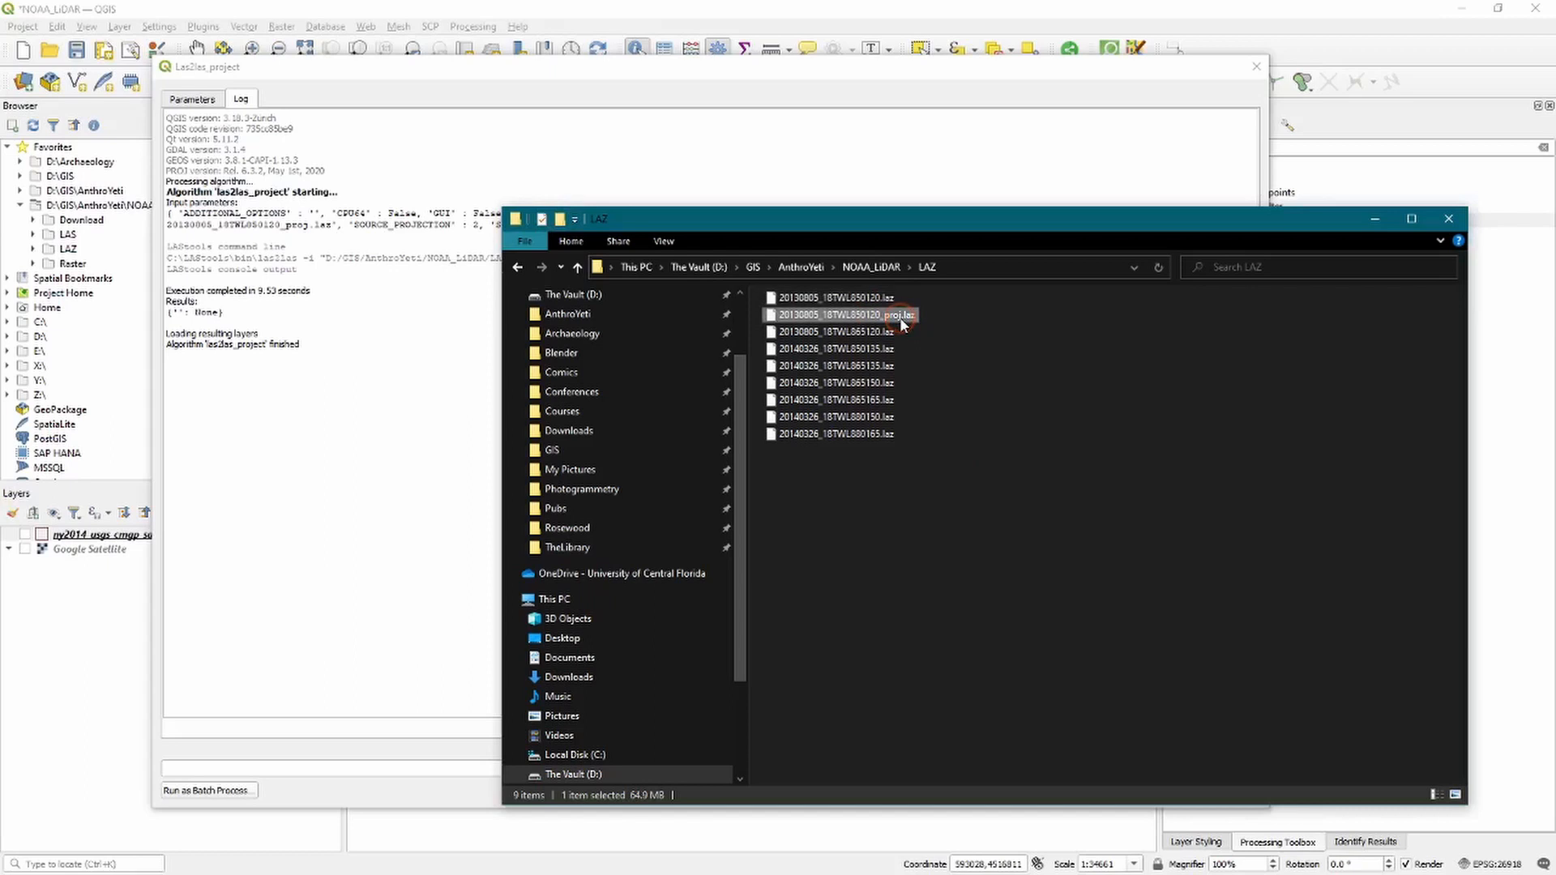
{"action": "left_click", "coordinate": [734, 69]}
Replace the las2las_project input file with 20130805_18TWL865120.laz from the LAZ folder.
{"action": "left_click", "coordinate": [108, 94]}
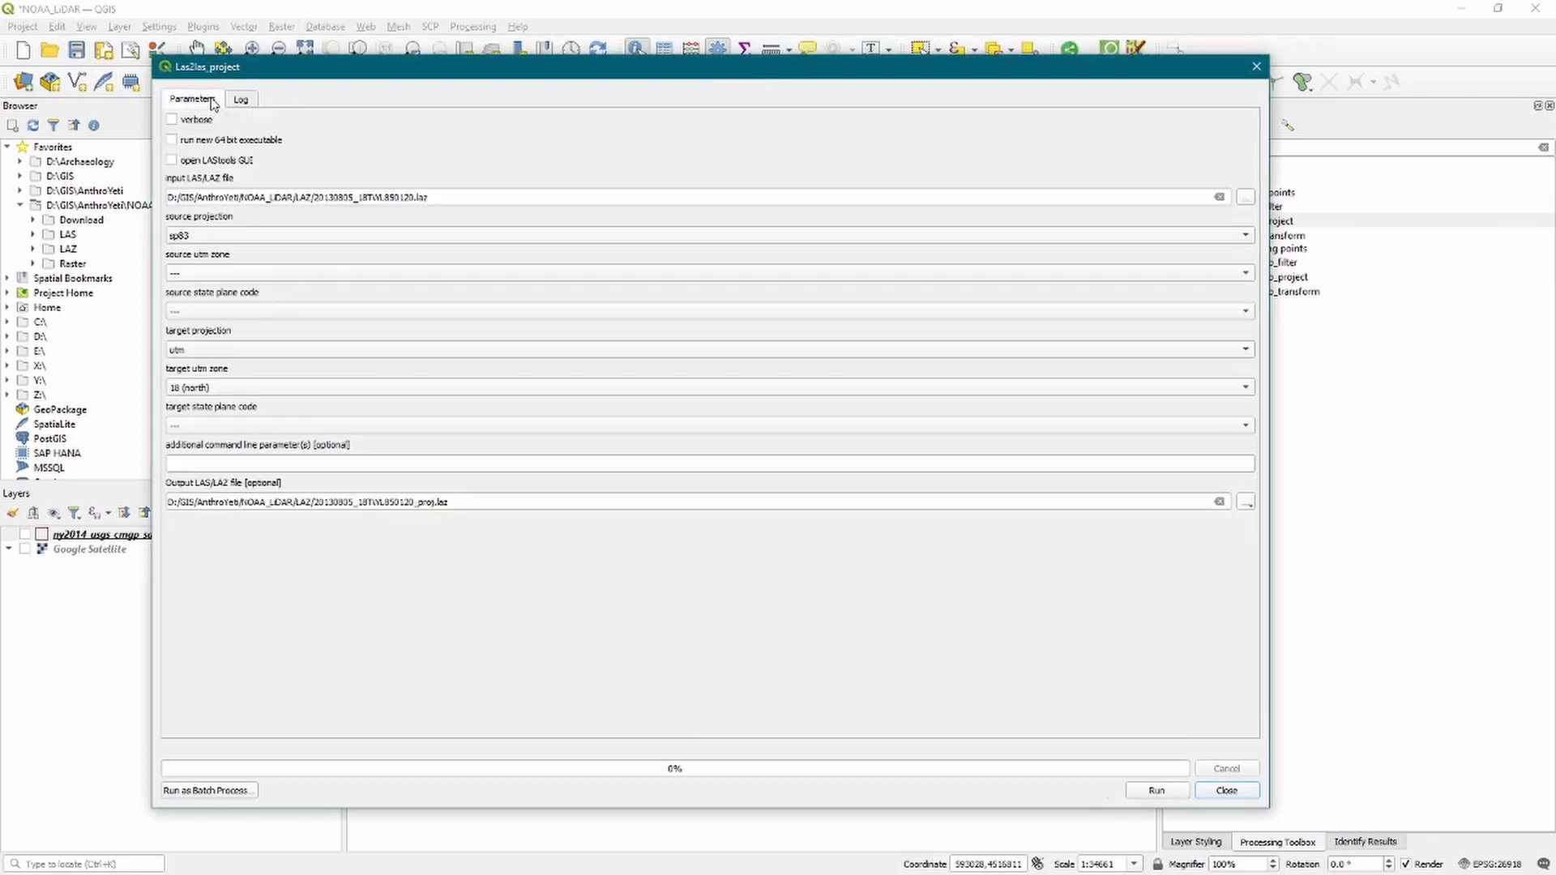
{"action": "left_click", "coordinate": [192, 99]}
{"action": "left_click_drag", "start_coordinate": [473, 199], "coordinate": [116, 192]}
{"action": "key", "text": "BackSpace"}
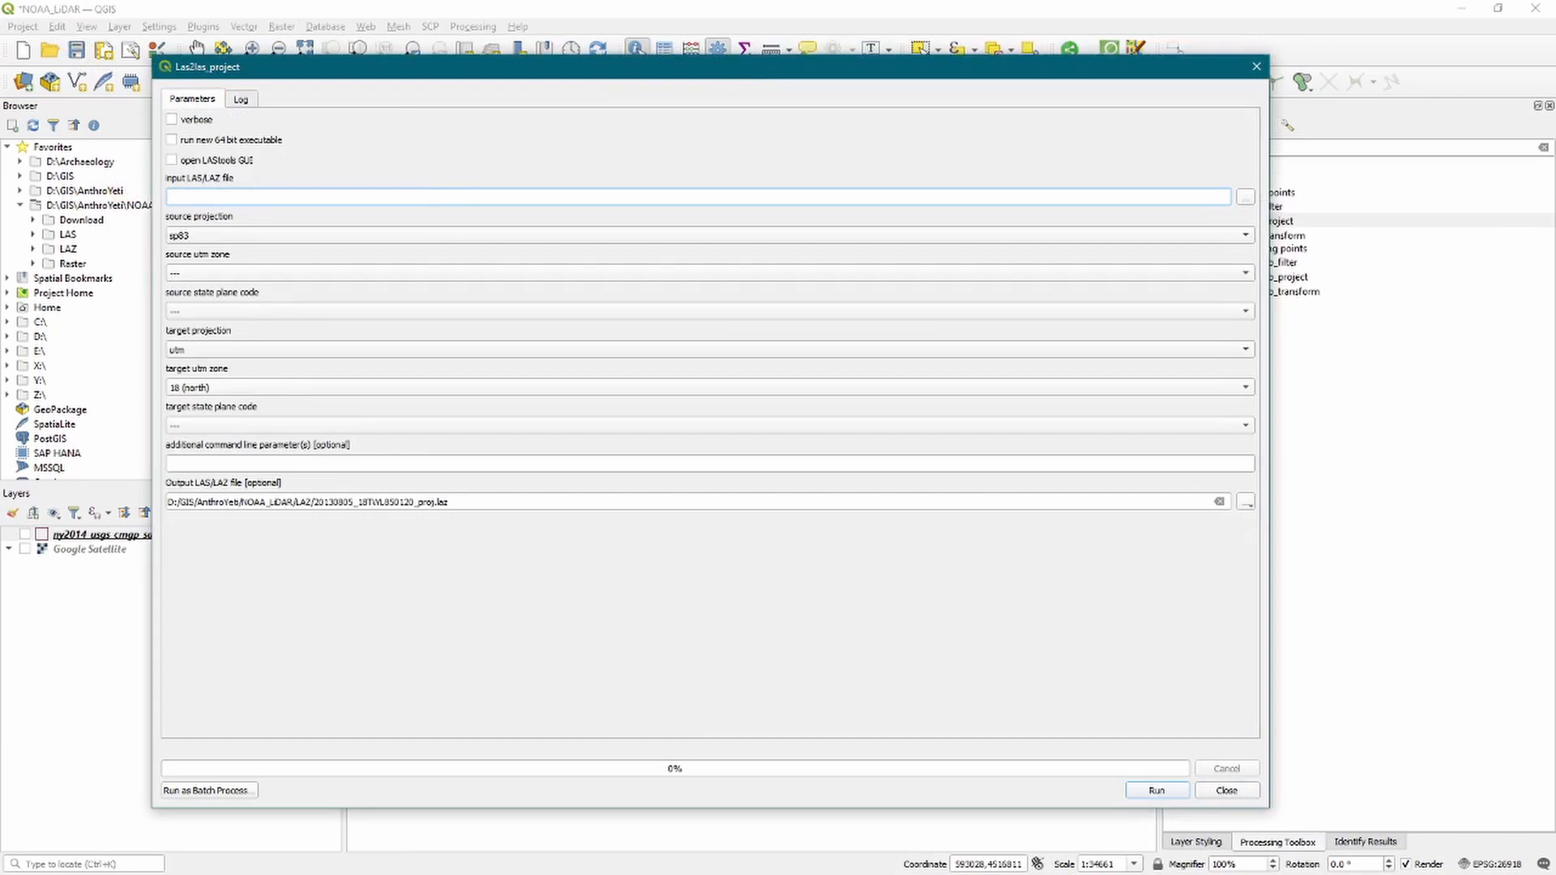
{"action": "key", "text": "alt+Tab"}
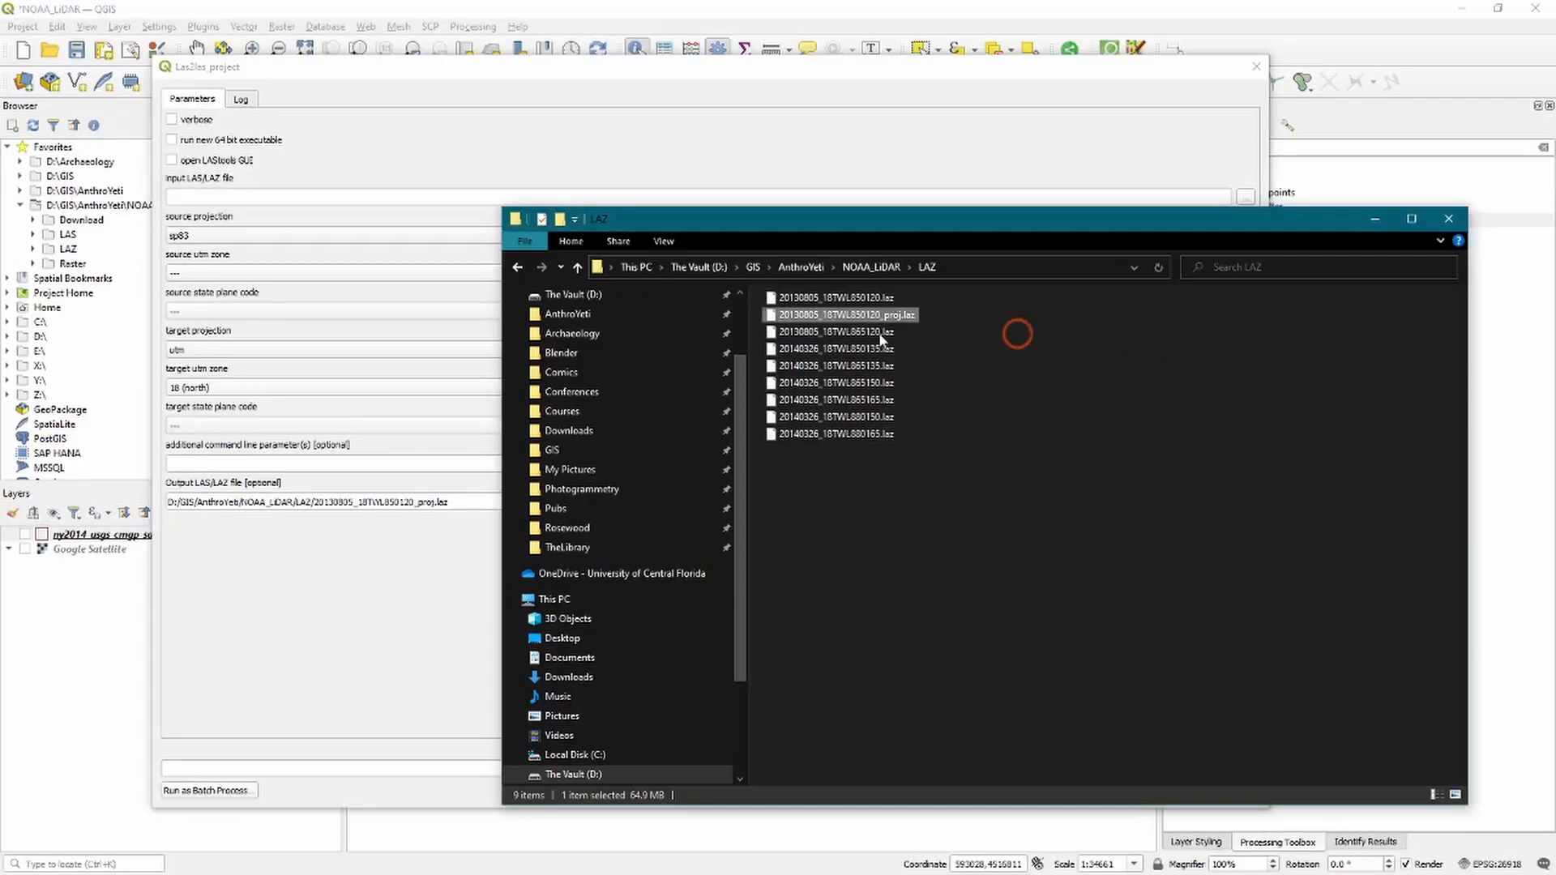
{"action": "left_click_drag", "start_coordinate": [836, 331], "coordinate": [243, 195]}
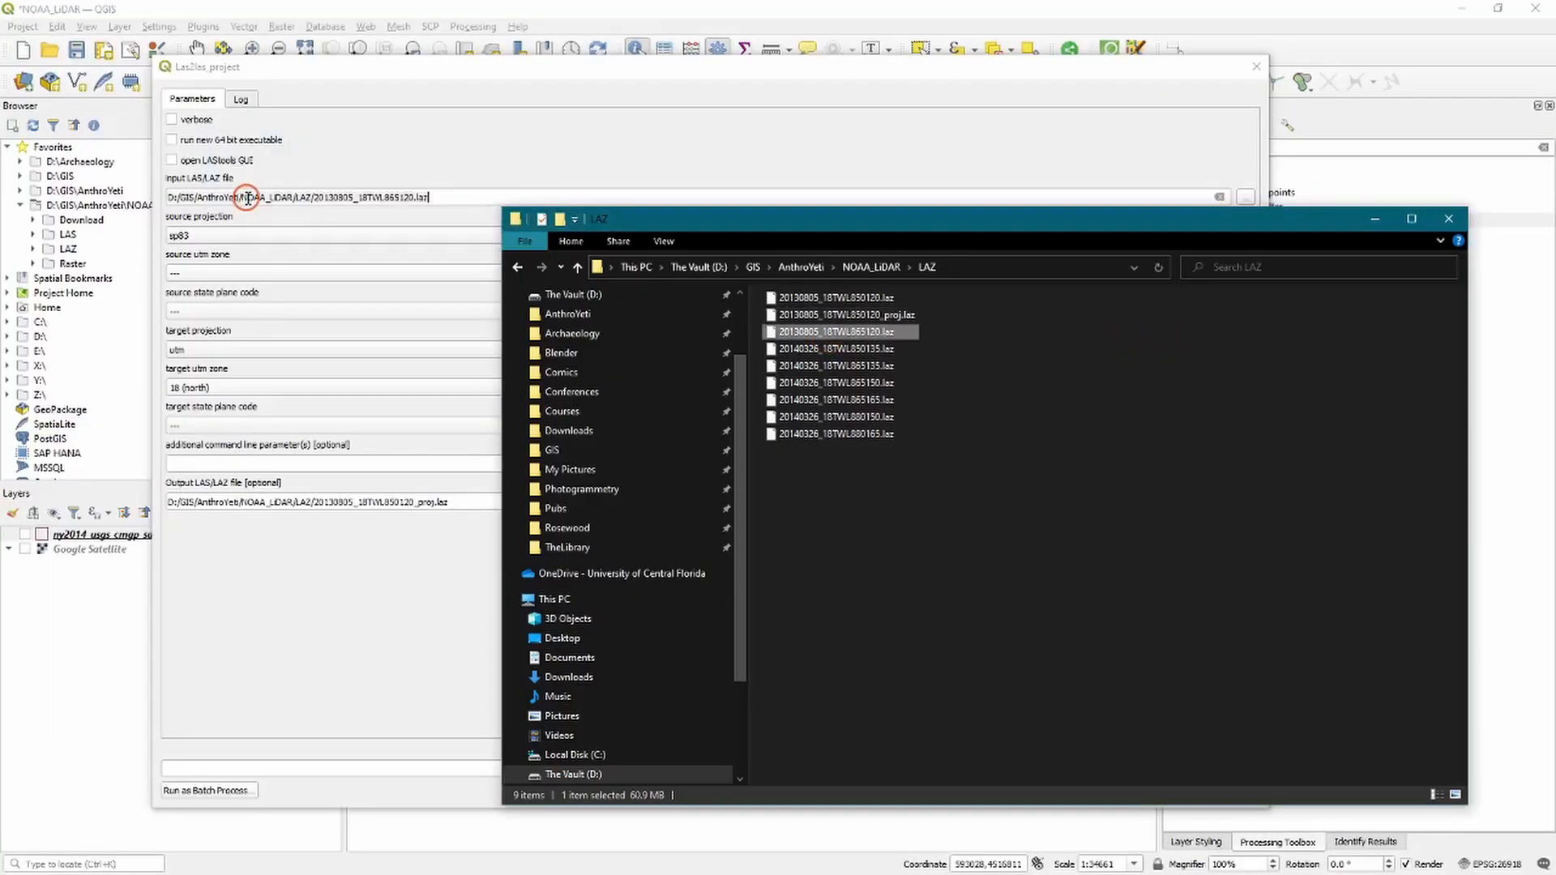
{"action": "left_click", "coordinate": [411, 547]}
Set the output file to 20130805_18TWL865120_proj.laz in the LAZ folder and run the reprojection.
{"action": "left_click", "coordinate": [1245, 502]}
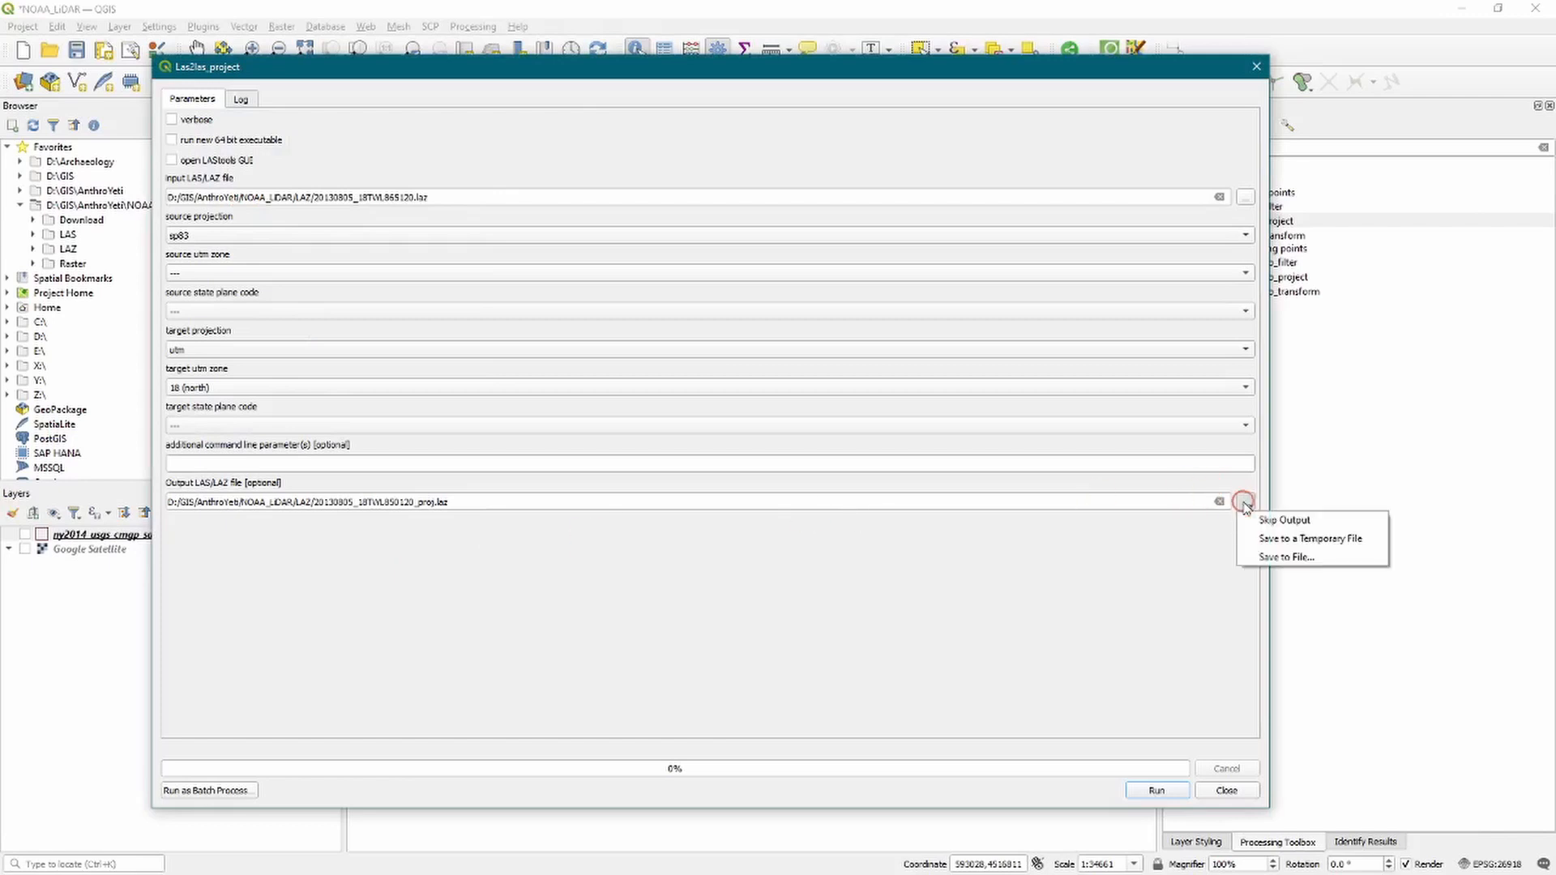
{"action": "left_click", "coordinate": [1341, 557]}
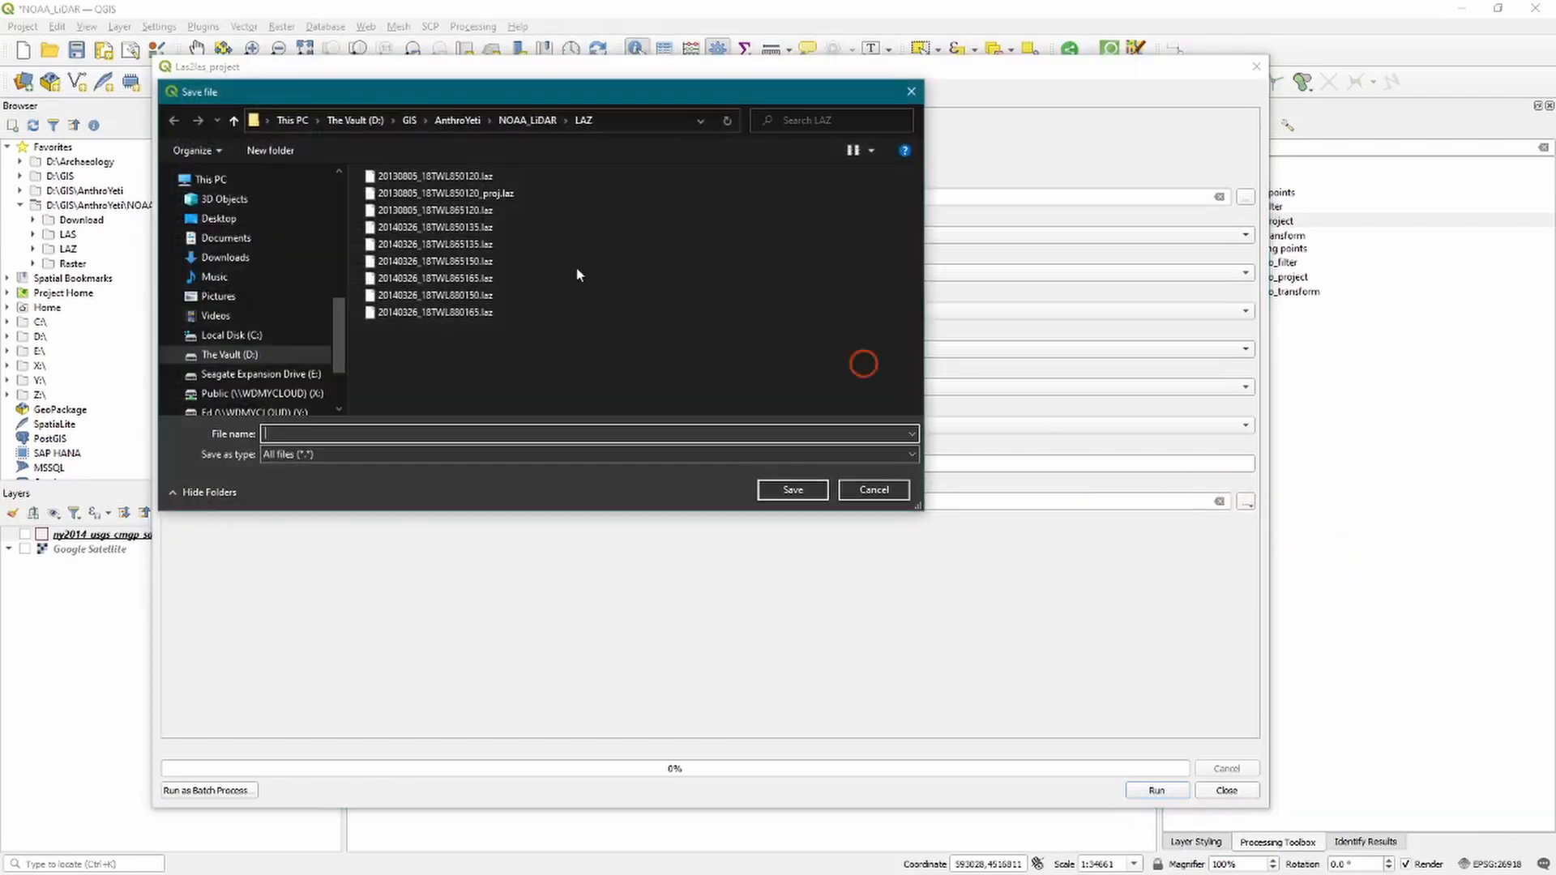
{"action": "left_click", "coordinate": [435, 210]}
{"action": "left_click", "coordinate": [354, 438]}
{"action": "left_click", "coordinate": [364, 436]}
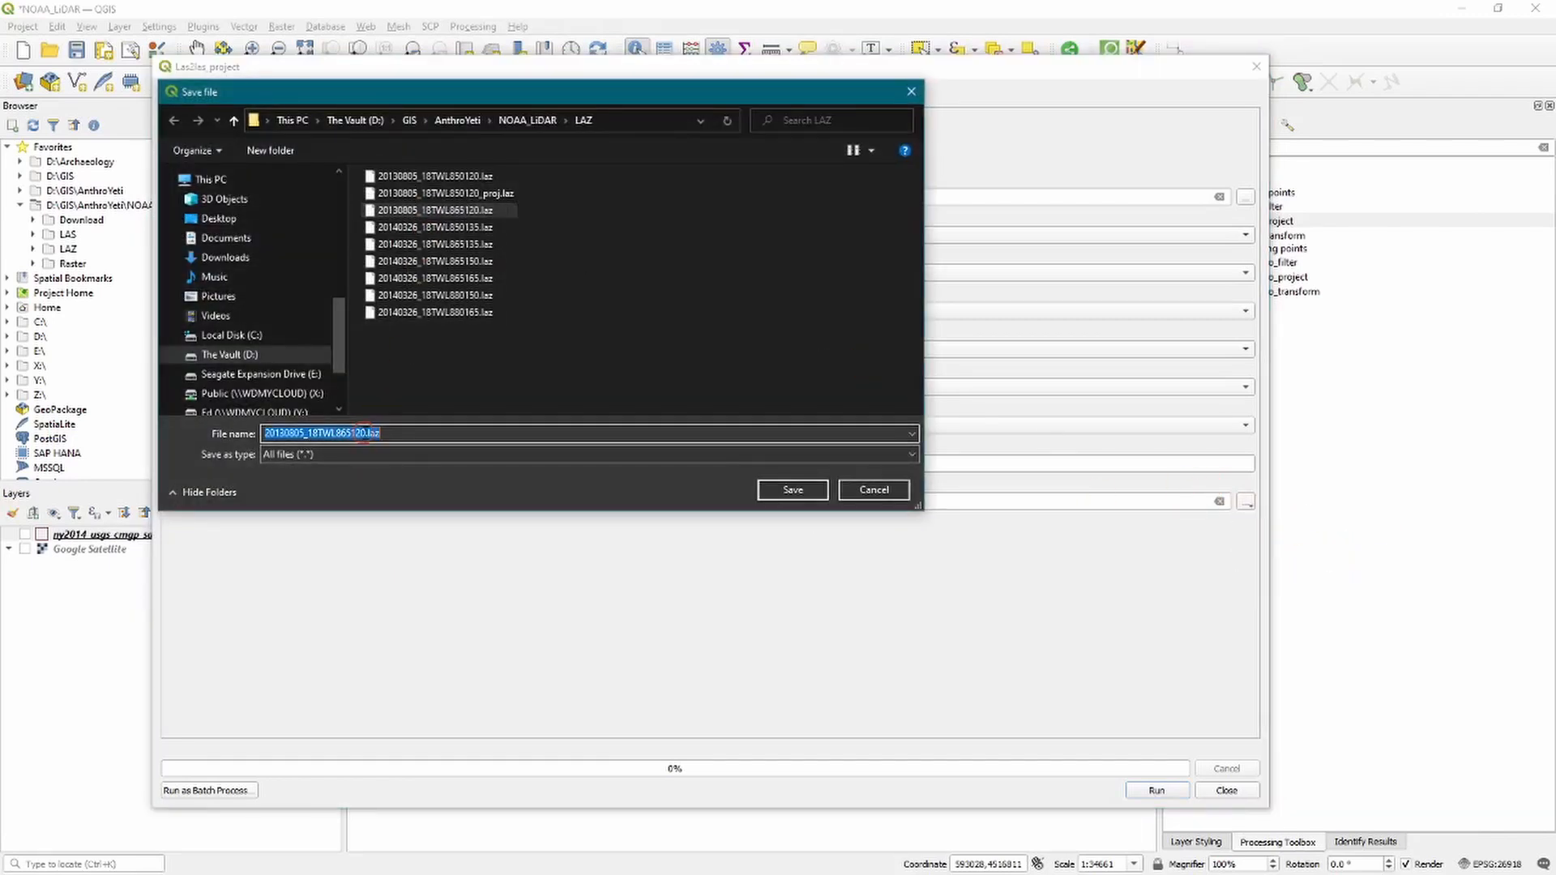
{"action": "left_click", "coordinate": [365, 433]}
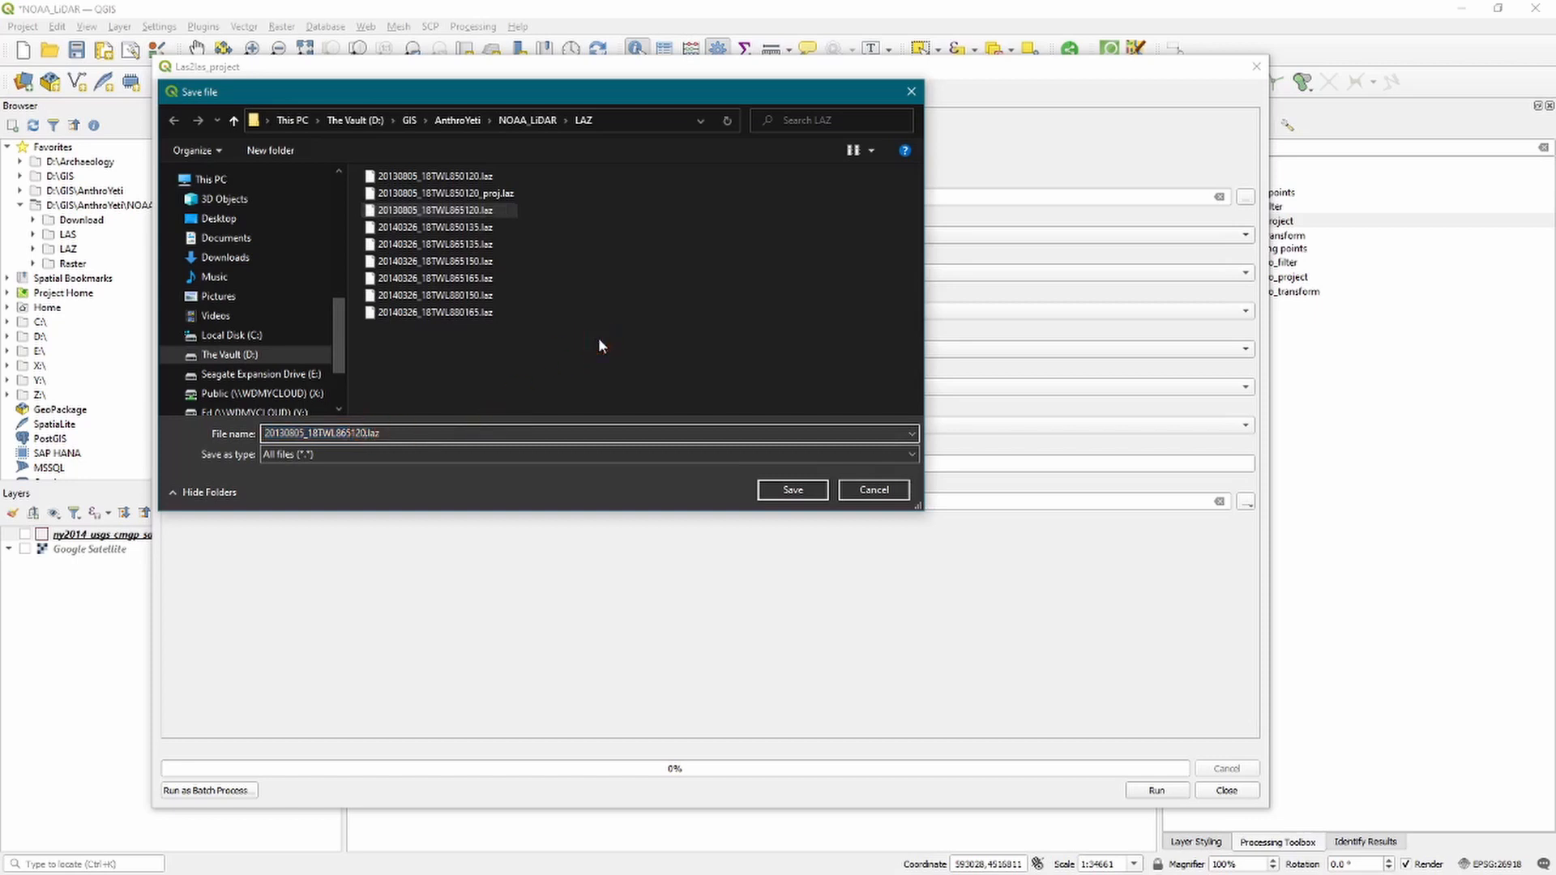
{"action": "type", "text": "_proj"}
{"action": "left_click", "coordinate": [793, 489]}
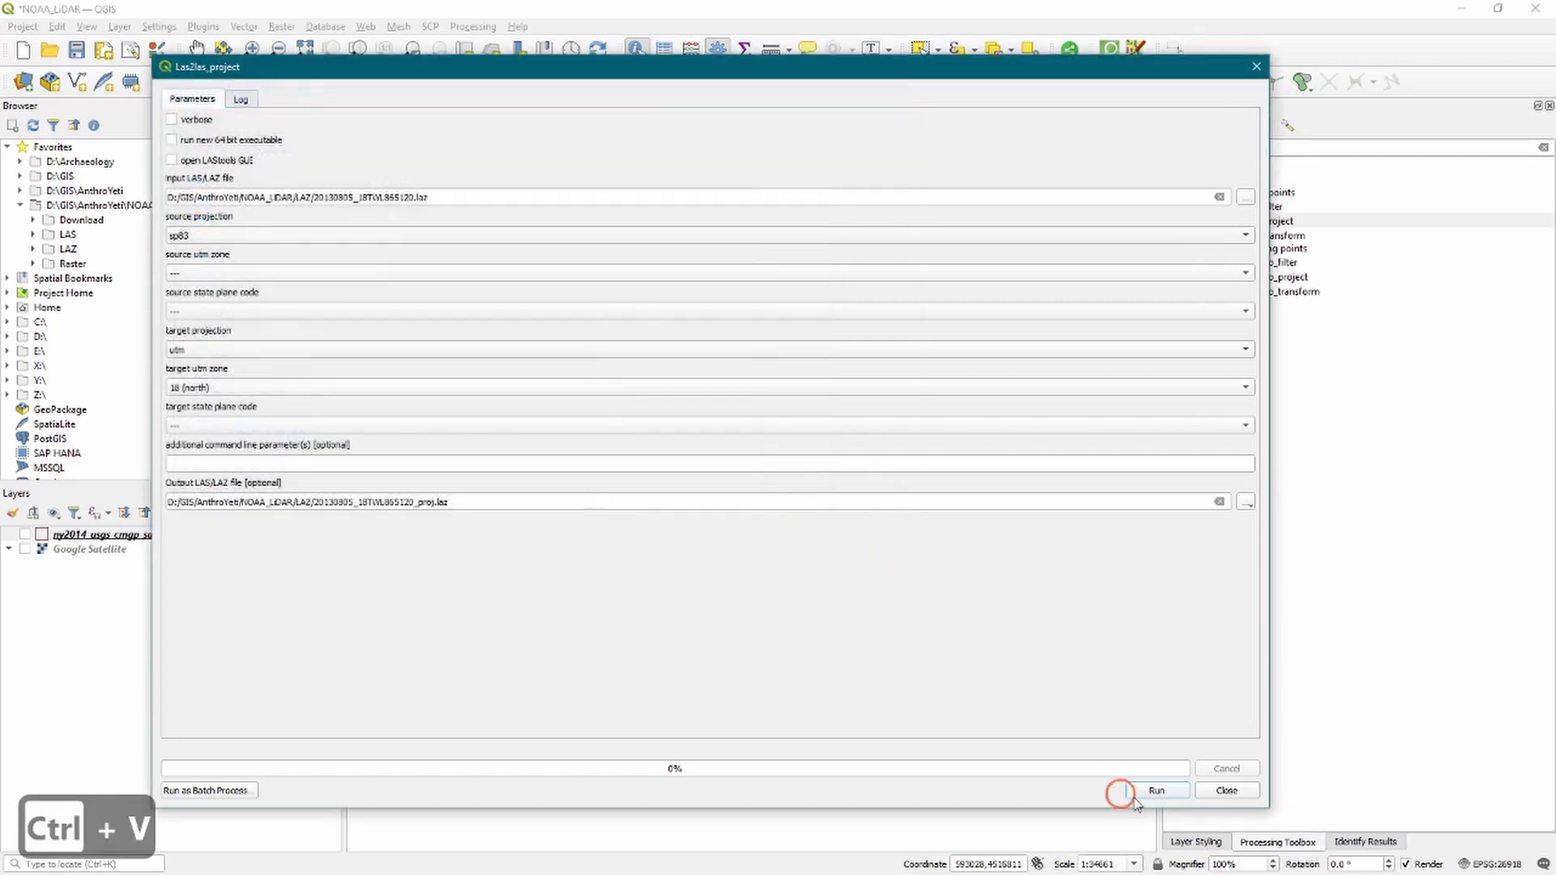
{"action": "left_click", "coordinate": [1156, 790]}
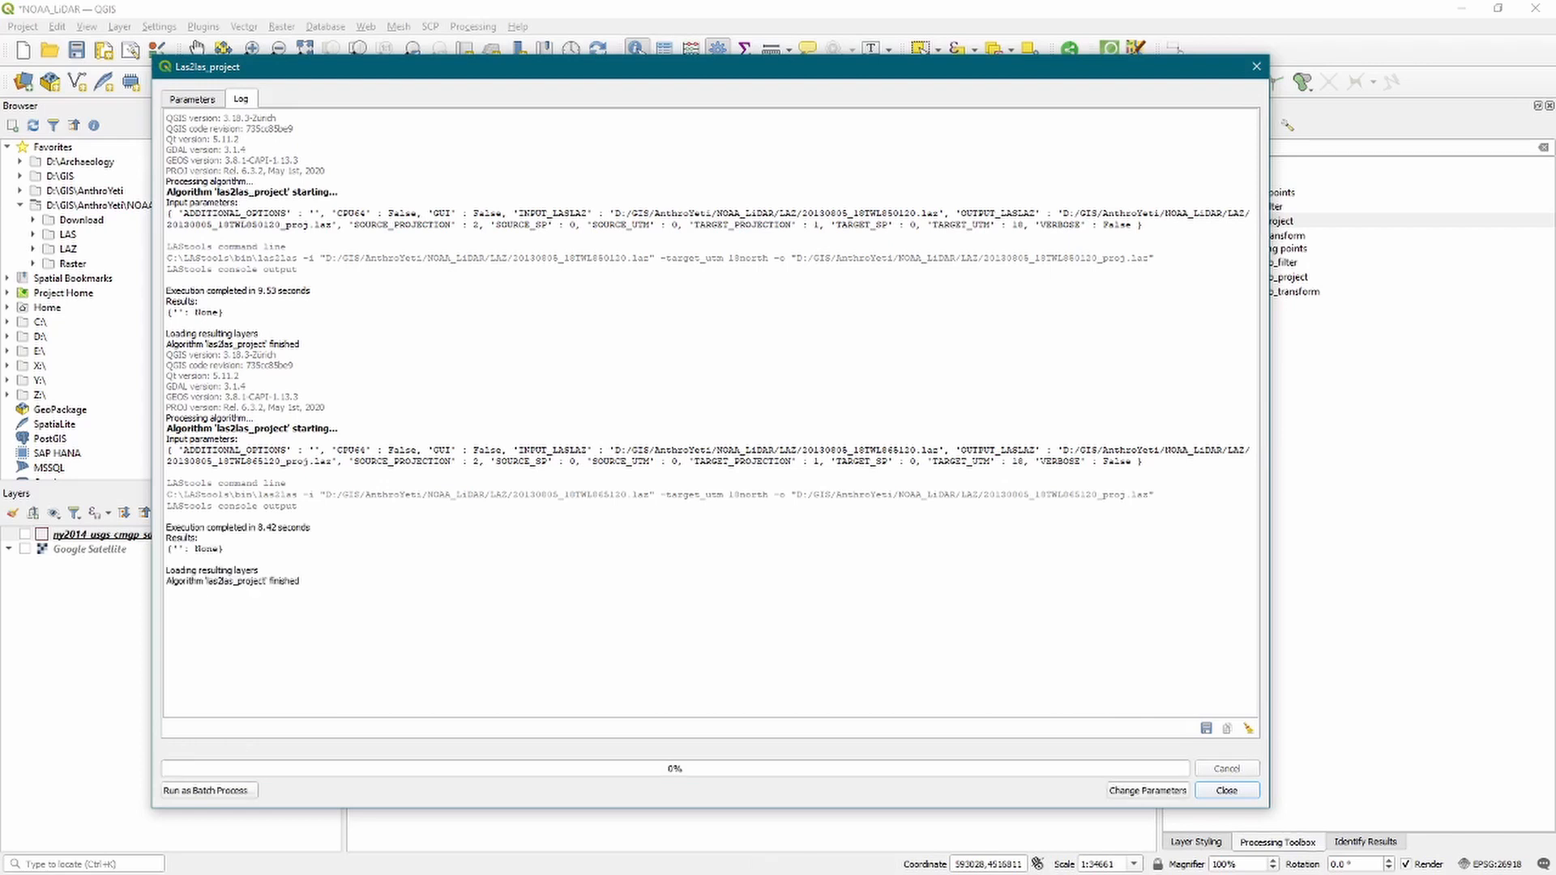
Check the LAZ folder for the new output and set 20140326_18TWL850135.laz as the input file.
{"action": "key", "text": "alt+Tab"}
{"action": "left_click", "coordinate": [1075, 381]}
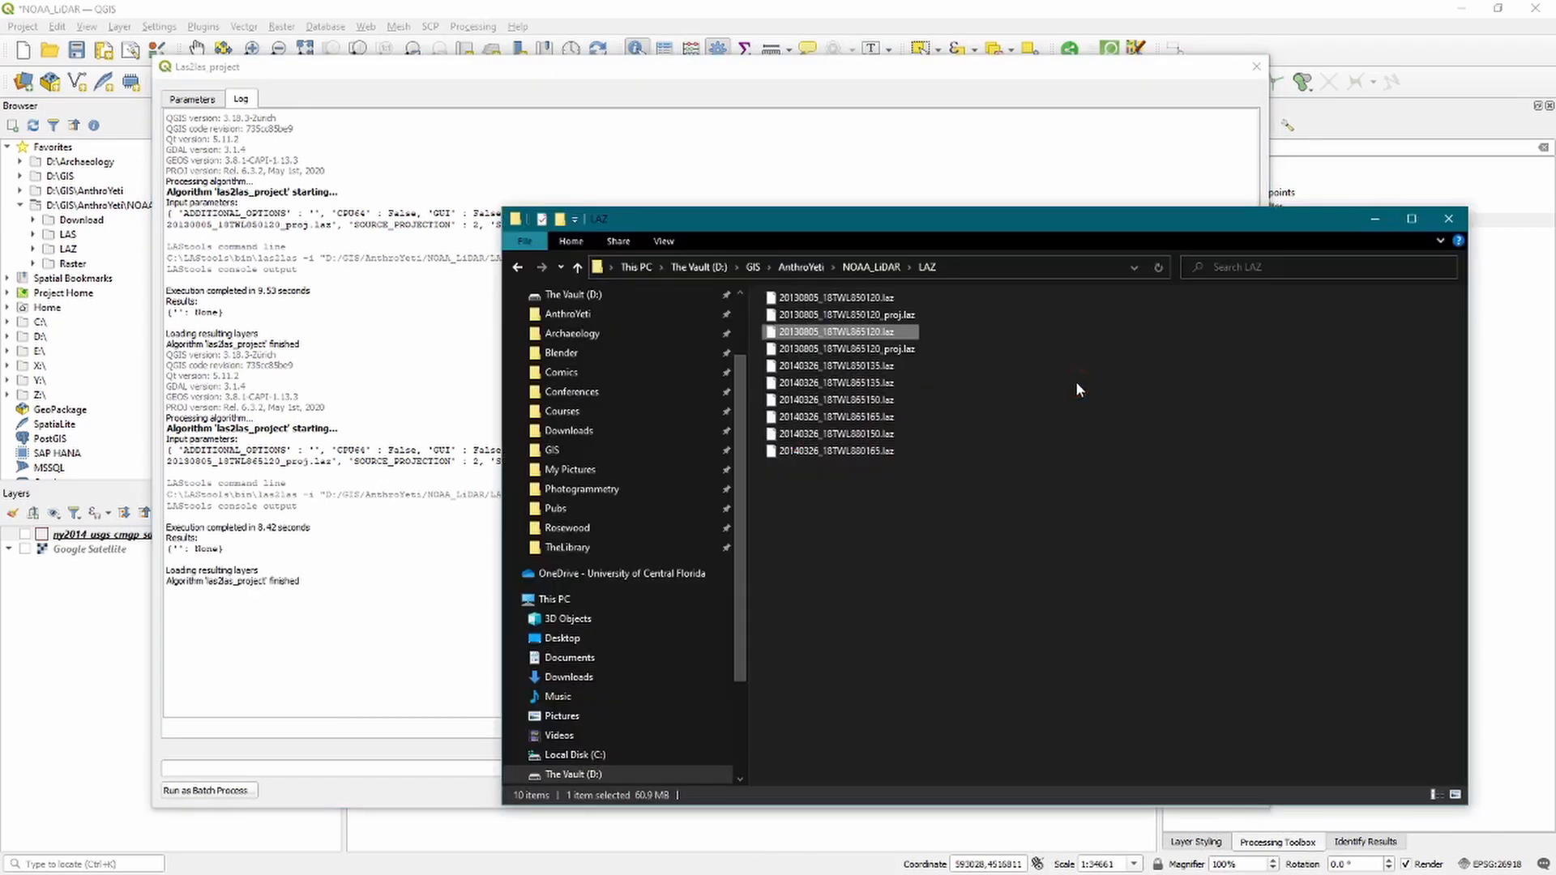
{"action": "left_click", "coordinate": [195, 99]}
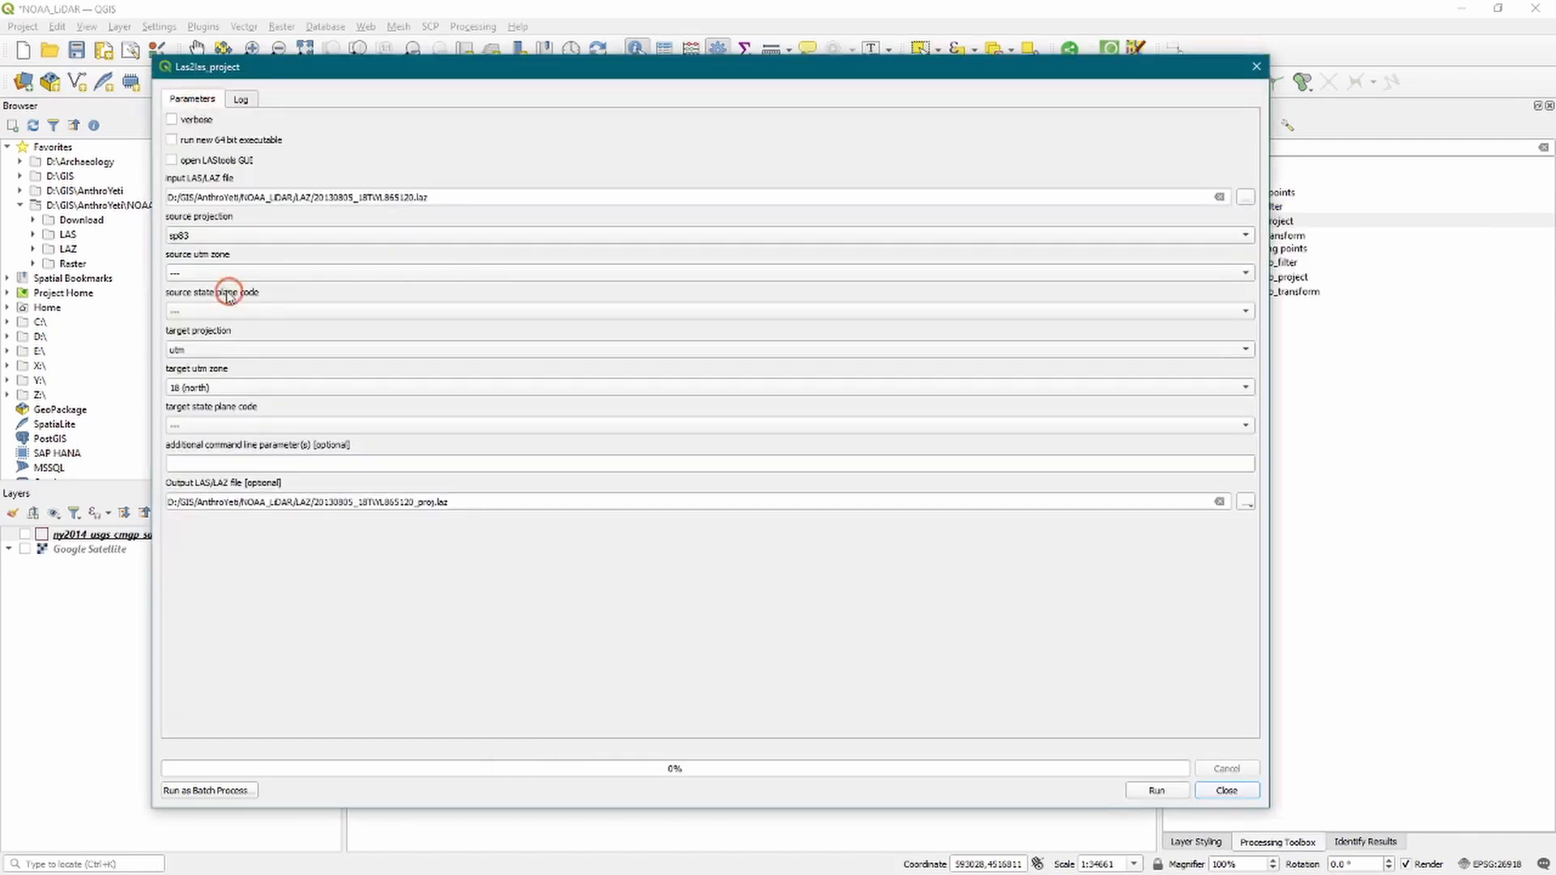
{"action": "key", "text": "alt+Tab"}
{"action": "left_click", "coordinate": [843, 366]}
{"action": "key", "text": "alt+Tab"}
{"action": "left_click", "coordinate": [1327, 521]}
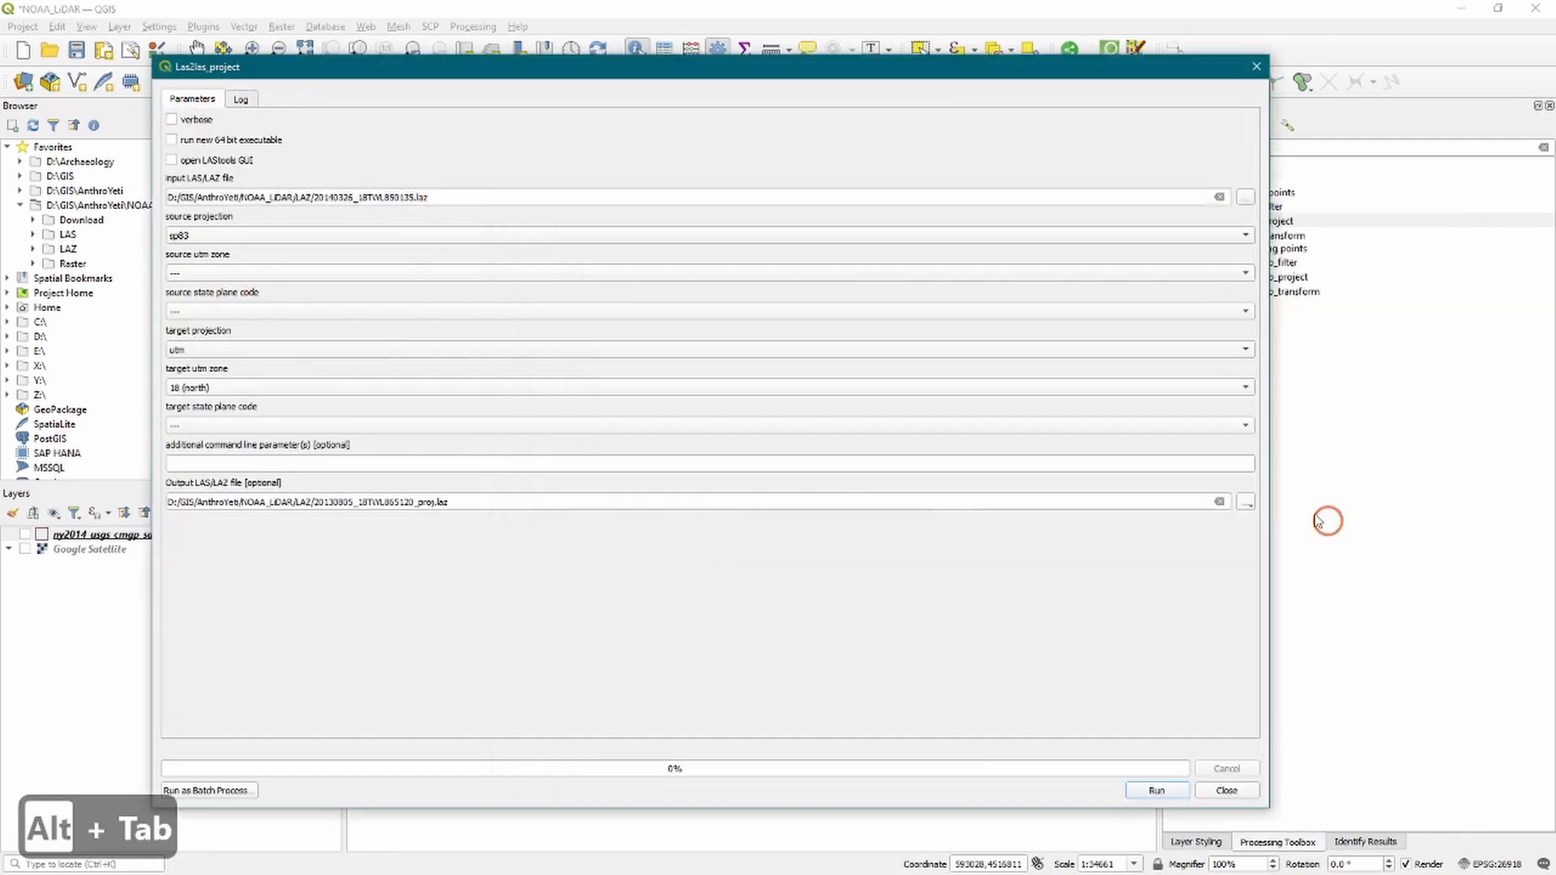
Set the output file to 20140326_18TWL850135_proj.laz and run the reprojection.
{"action": "left_click", "coordinate": [437, 243]}
{"action": "left_click", "coordinate": [369, 432]}
{"action": "type", "text": "_proj"}
{"action": "left_click", "coordinate": [1143, 786]}
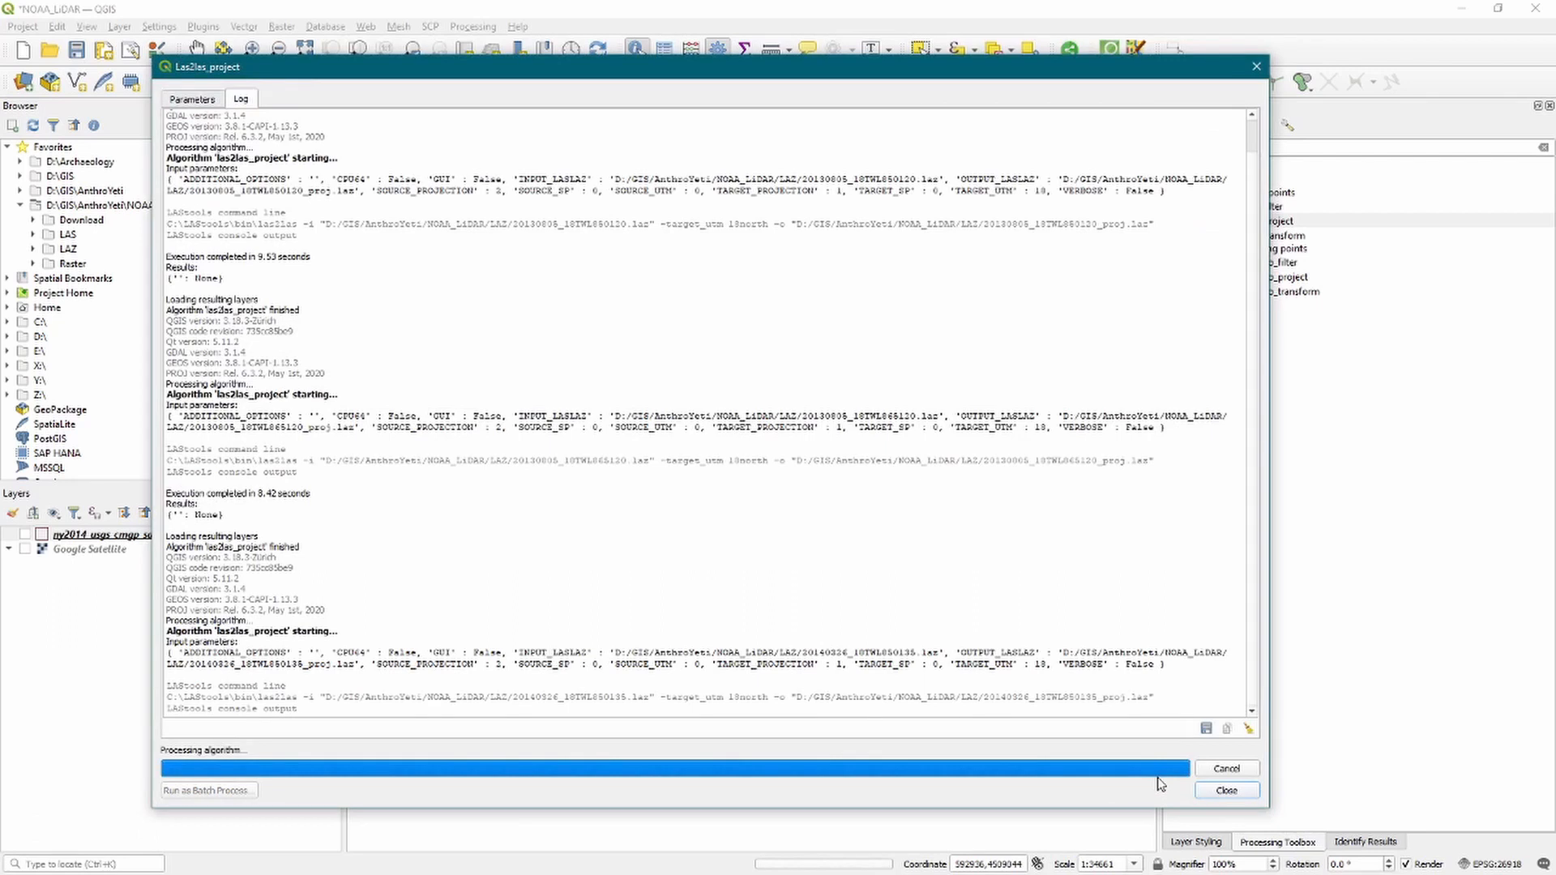
Reproject 20140326_18TWL865135.laz with the same projection settings, saving it as 20140326_18TWL865135_proj.laz.
{"action": "key", "text": "alt+Tab"}
{"action": "left_click", "coordinate": [843, 386]}
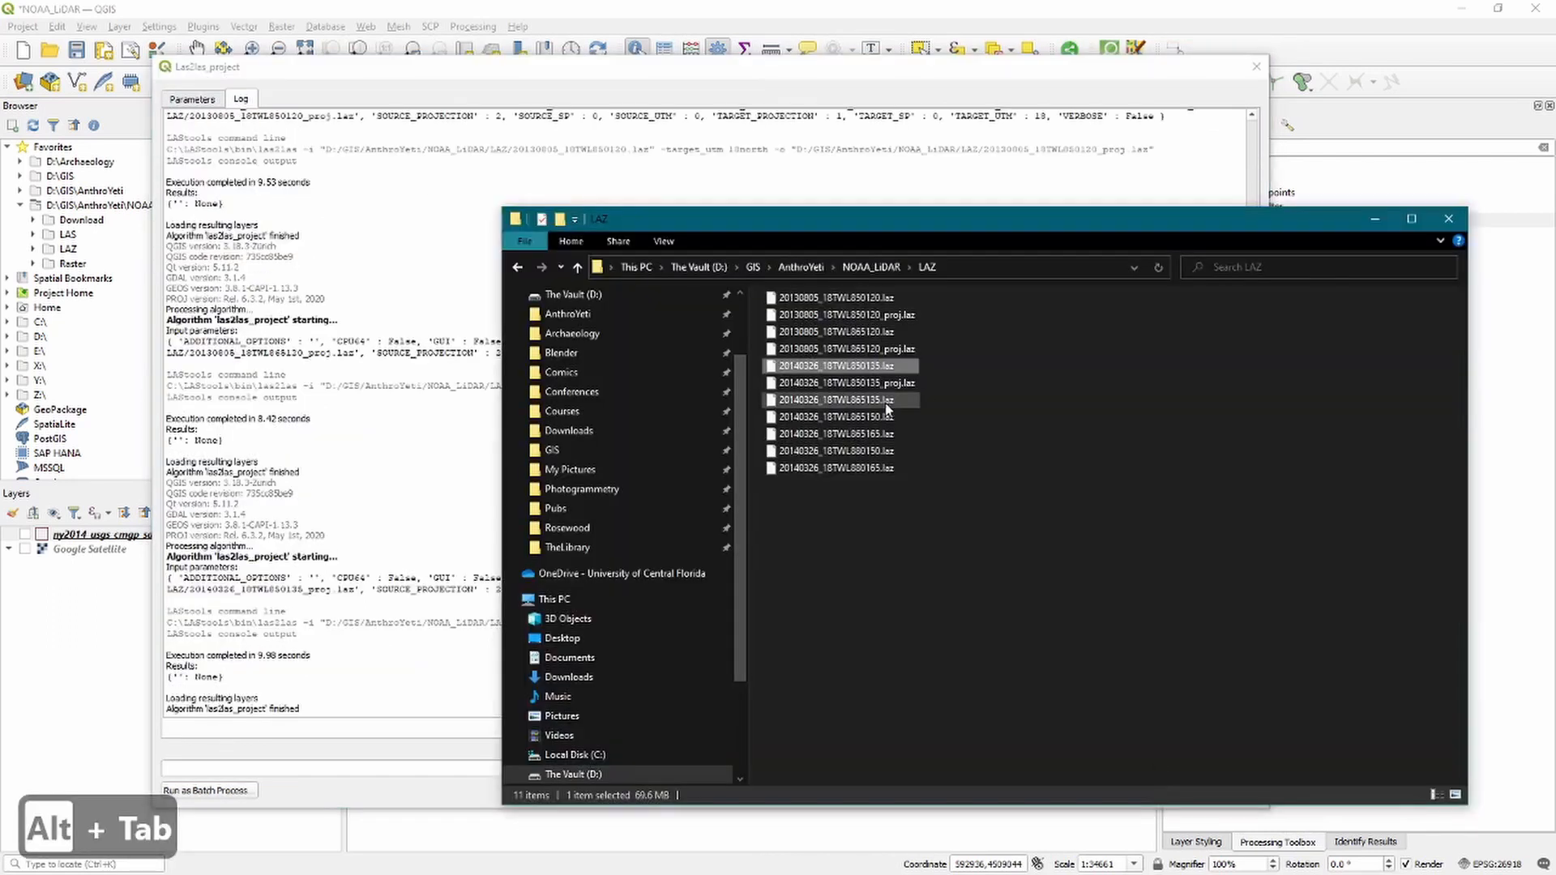
{"action": "key", "text": "alt+Tab"}
{"action": "left_click", "coordinate": [194, 99]}
{"action": "left_click", "coordinate": [1219, 487]}
{"action": "key", "text": "ctrl+v"}
{"action": "left_click", "coordinate": [785, 486]}
{"action": "left_click", "coordinate": [1157, 789]}
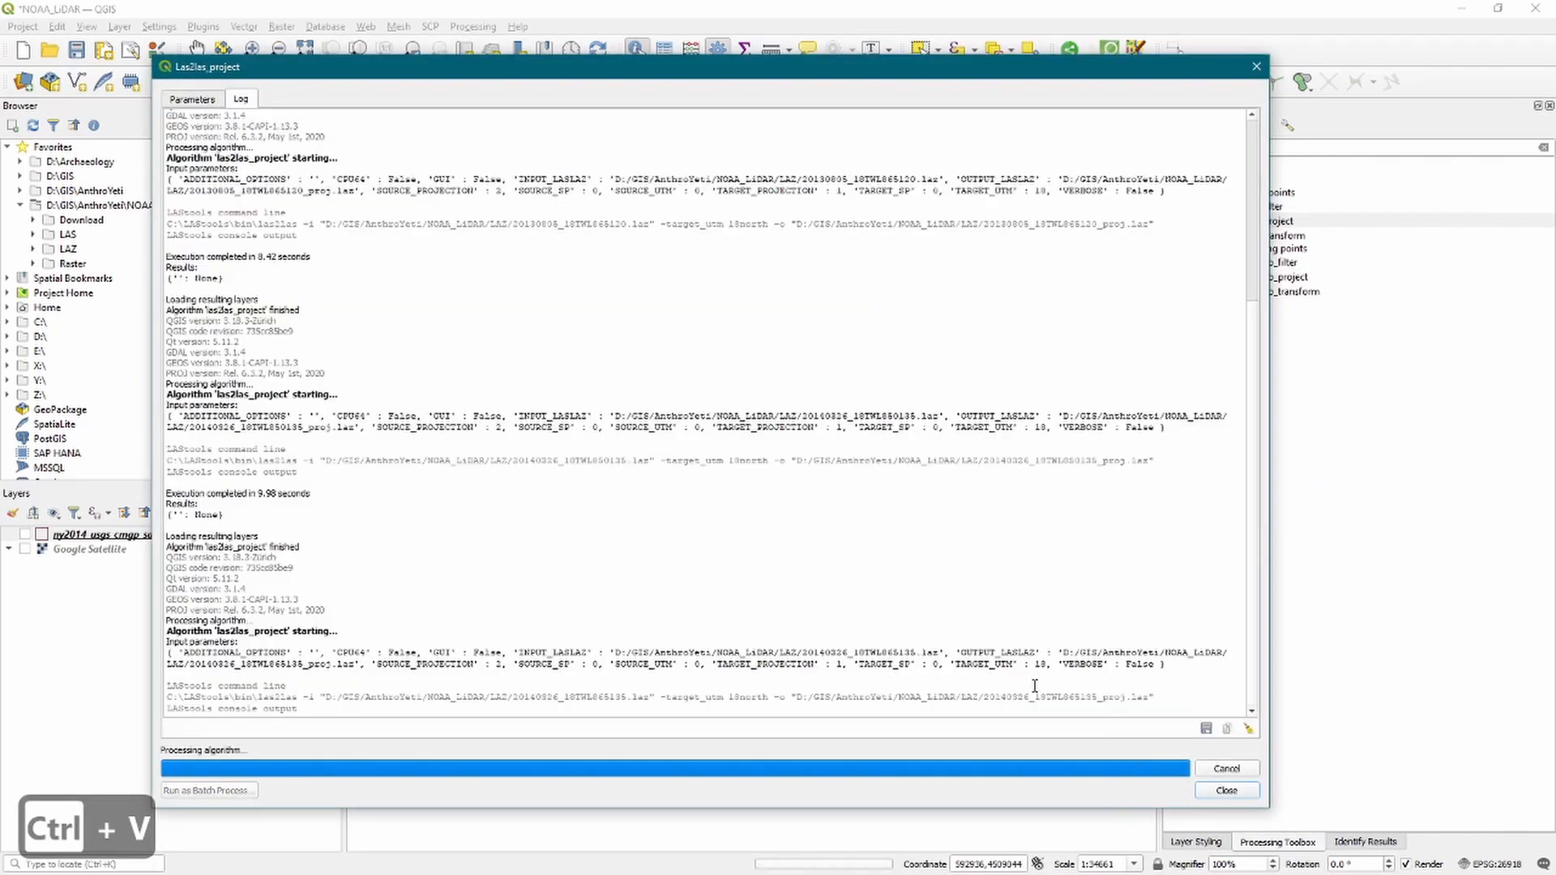
Reproject 20140326_18TWL865150.laz with the same projection settings, saving it as 20140326_18TWL865150_proj.laz.
{"action": "left_click", "coordinate": [194, 99]}
{"action": "key", "text": "alt+Tab"}
{"action": "left_click", "coordinate": [835, 396]}
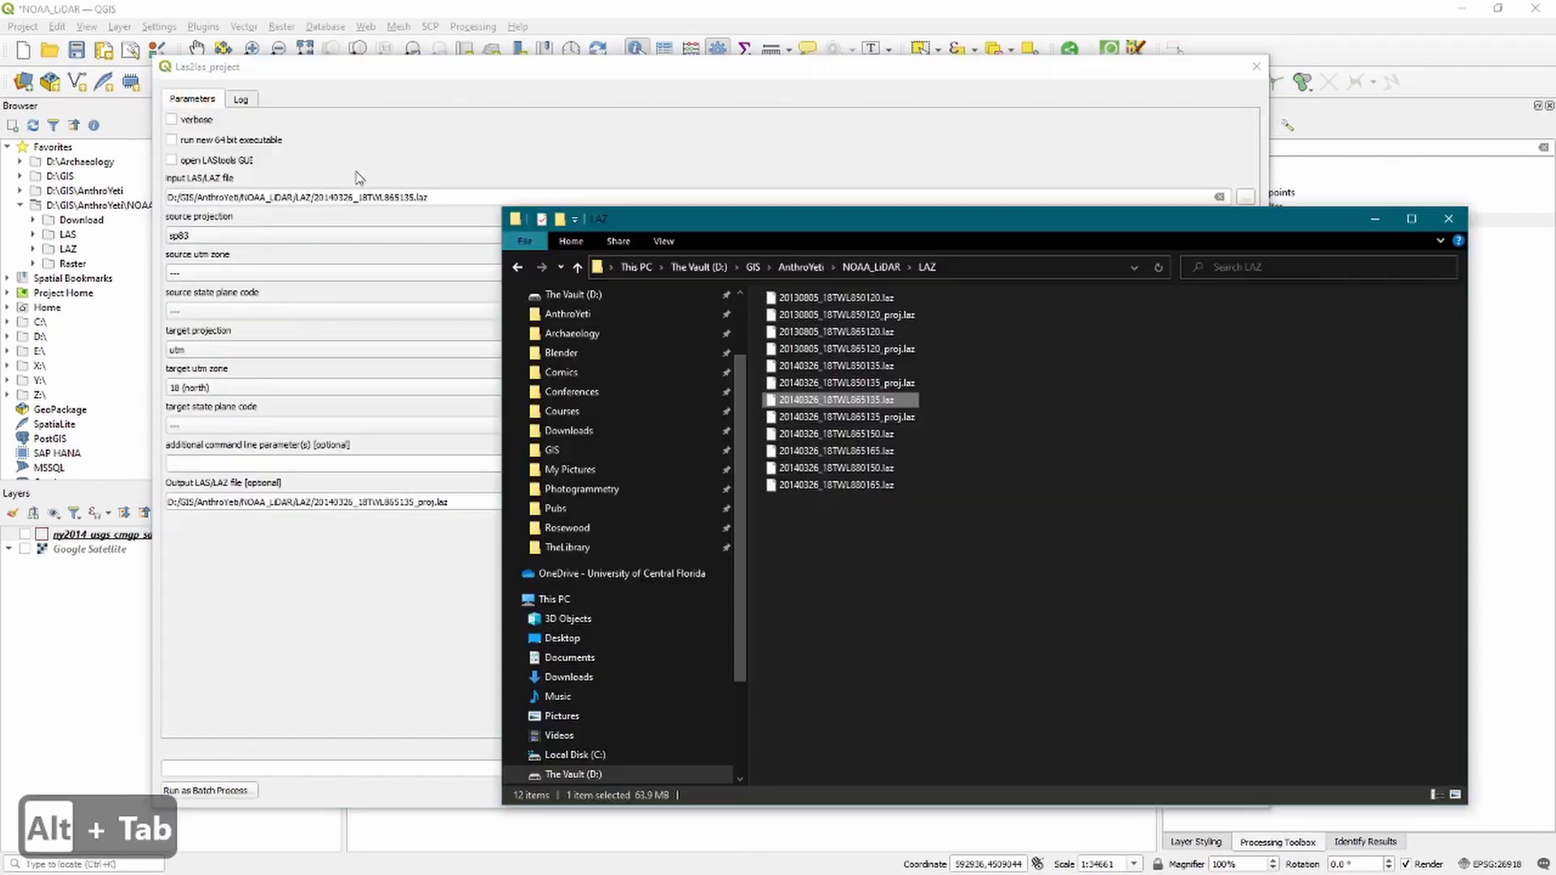
{"action": "key", "text": "alt+Tab"}
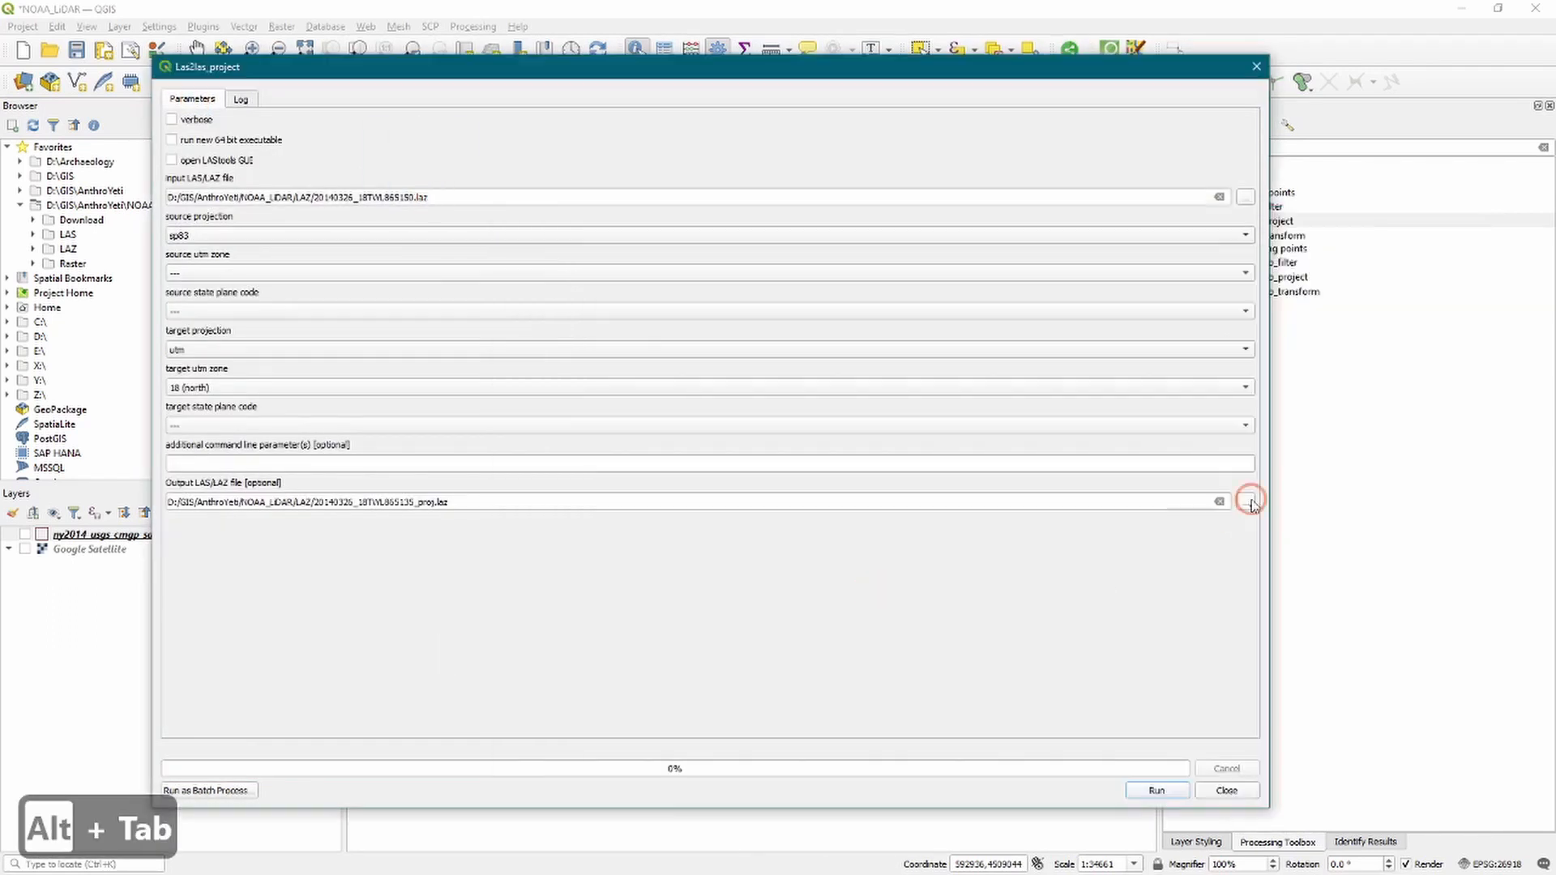
{"action": "left_click", "coordinate": [1251, 497]}
{"action": "key", "text": "ctrl+v"}
{"action": "left_click", "coordinate": [785, 490]}
{"action": "left_click", "coordinate": [1157, 788]}
Reproject 20140326_18TWL865165.laz with the same projection settings, saving it as 20140326_18TWL865165_proj.laz.
{"action": "left_click", "coordinate": [192, 99]}
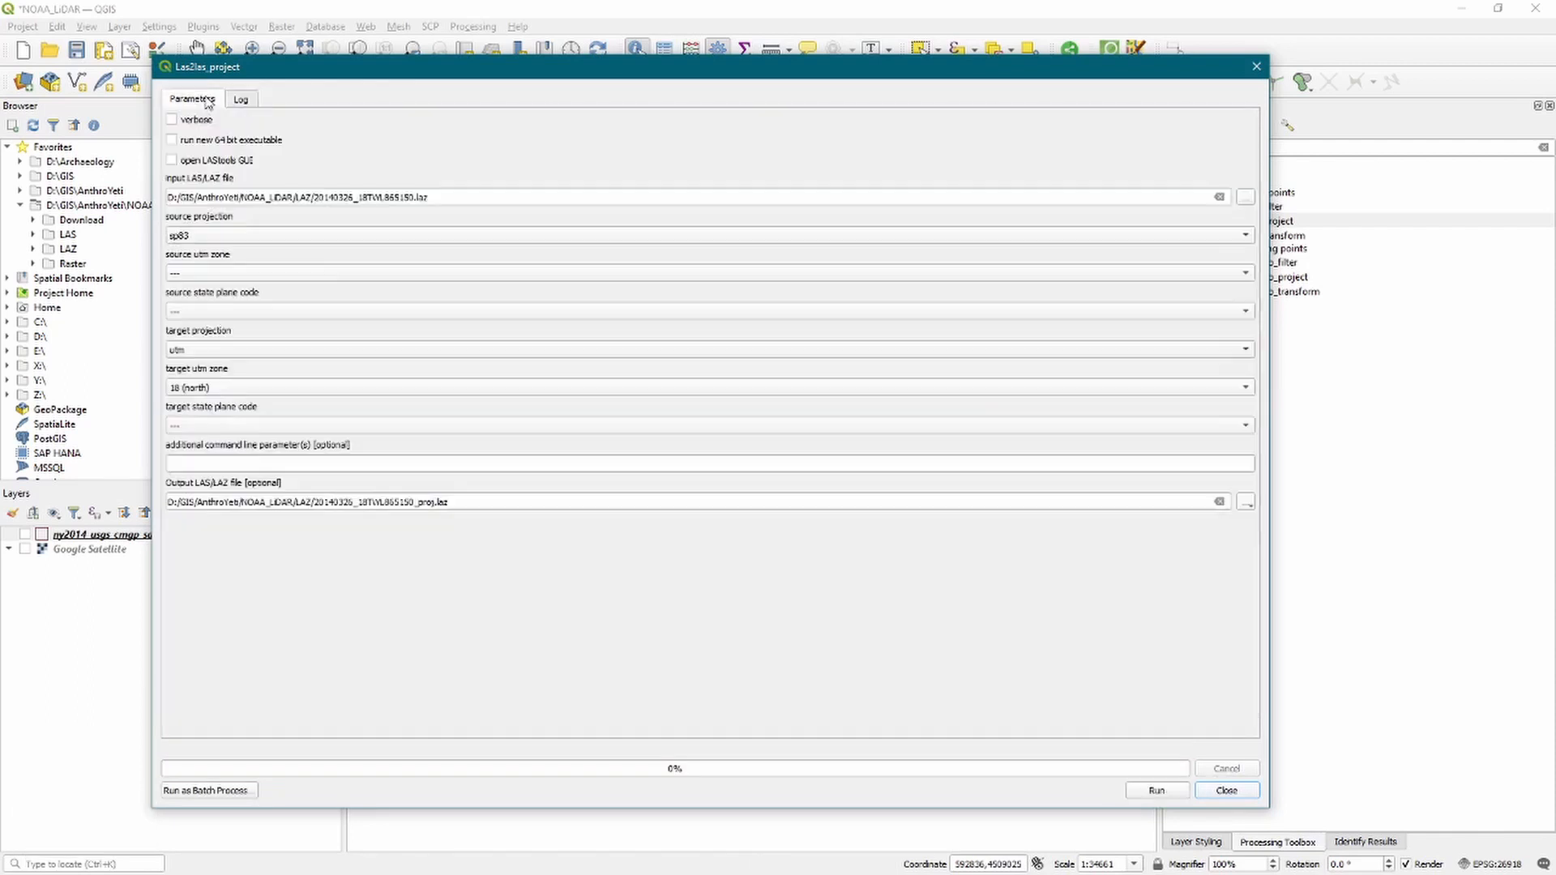
{"action": "key", "text": "alt+Tab"}
{"action": "key", "text": "alt+Tab"}
{"action": "left_click", "coordinate": [1246, 502]}
{"action": "left_click", "coordinate": [381, 431]}
{"action": "type", "text": "_proj"}
{"action": "left_click", "coordinate": [793, 489]}
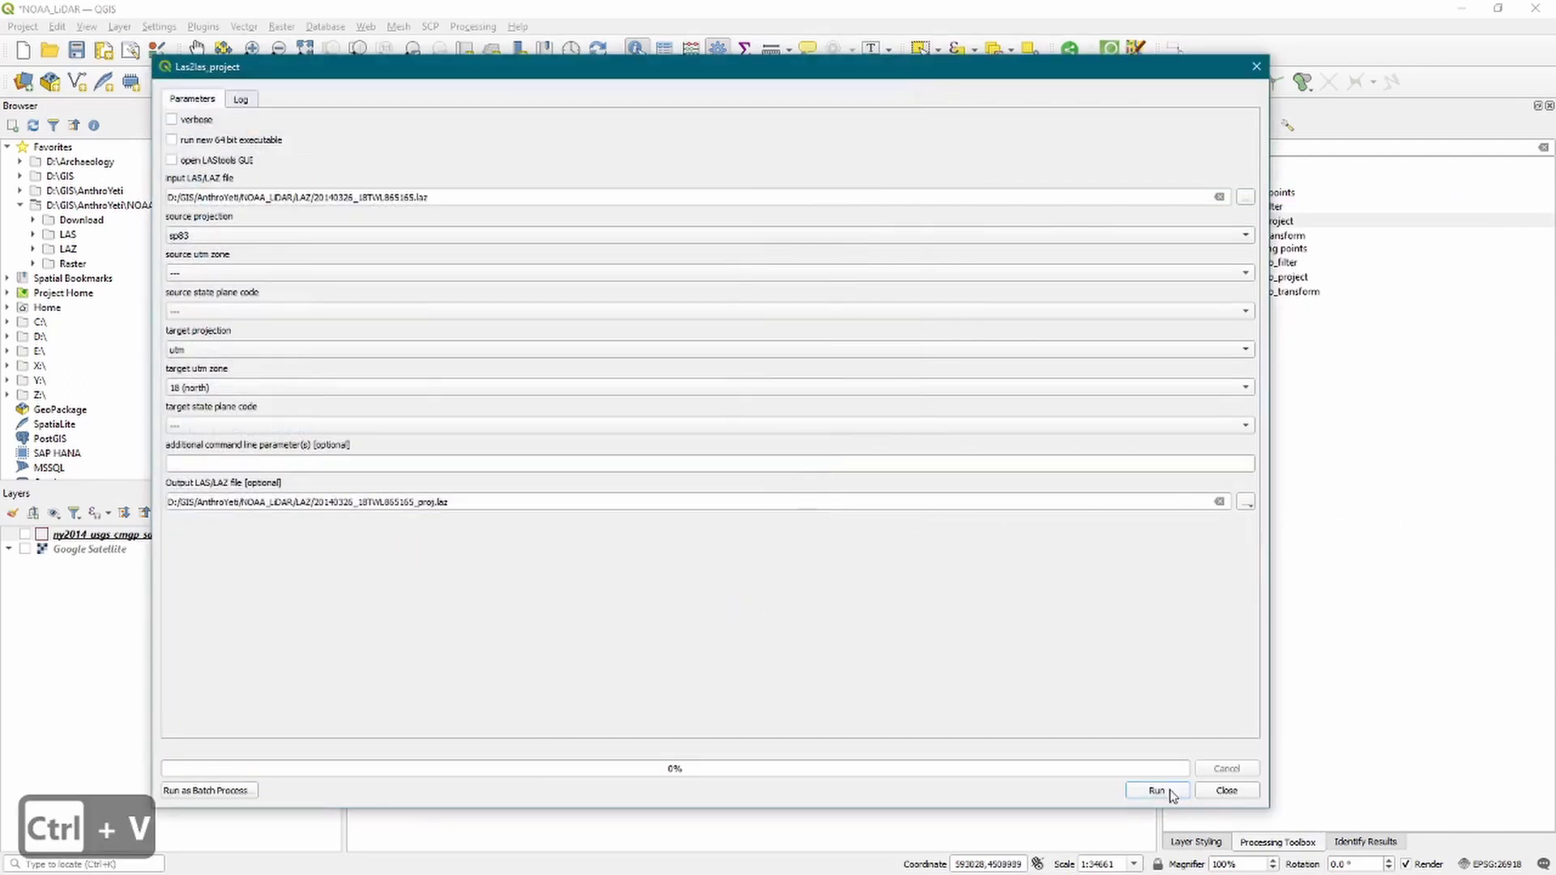
{"action": "left_click", "coordinate": [1157, 790]}
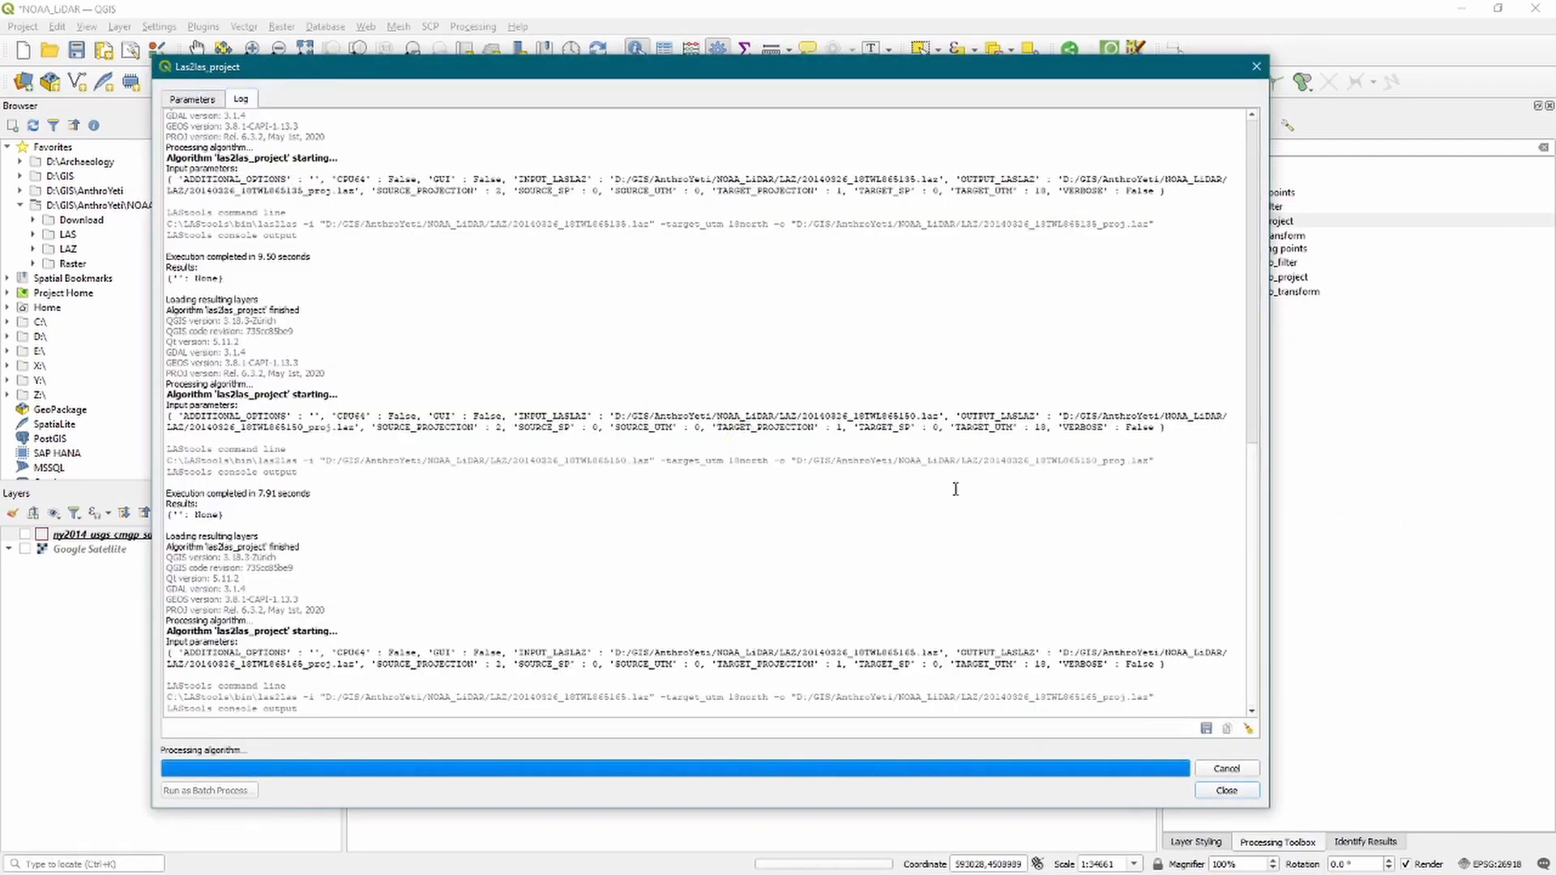
Reproject 20140326_18TWL880150.laz with the same projection settings, saving it as 20140326_18TWL880150_proj.laz.
{"action": "left_click", "coordinate": [195, 99]}
{"action": "key", "text": "alt+Tab"}
{"action": "left_click", "coordinate": [1246, 502]}
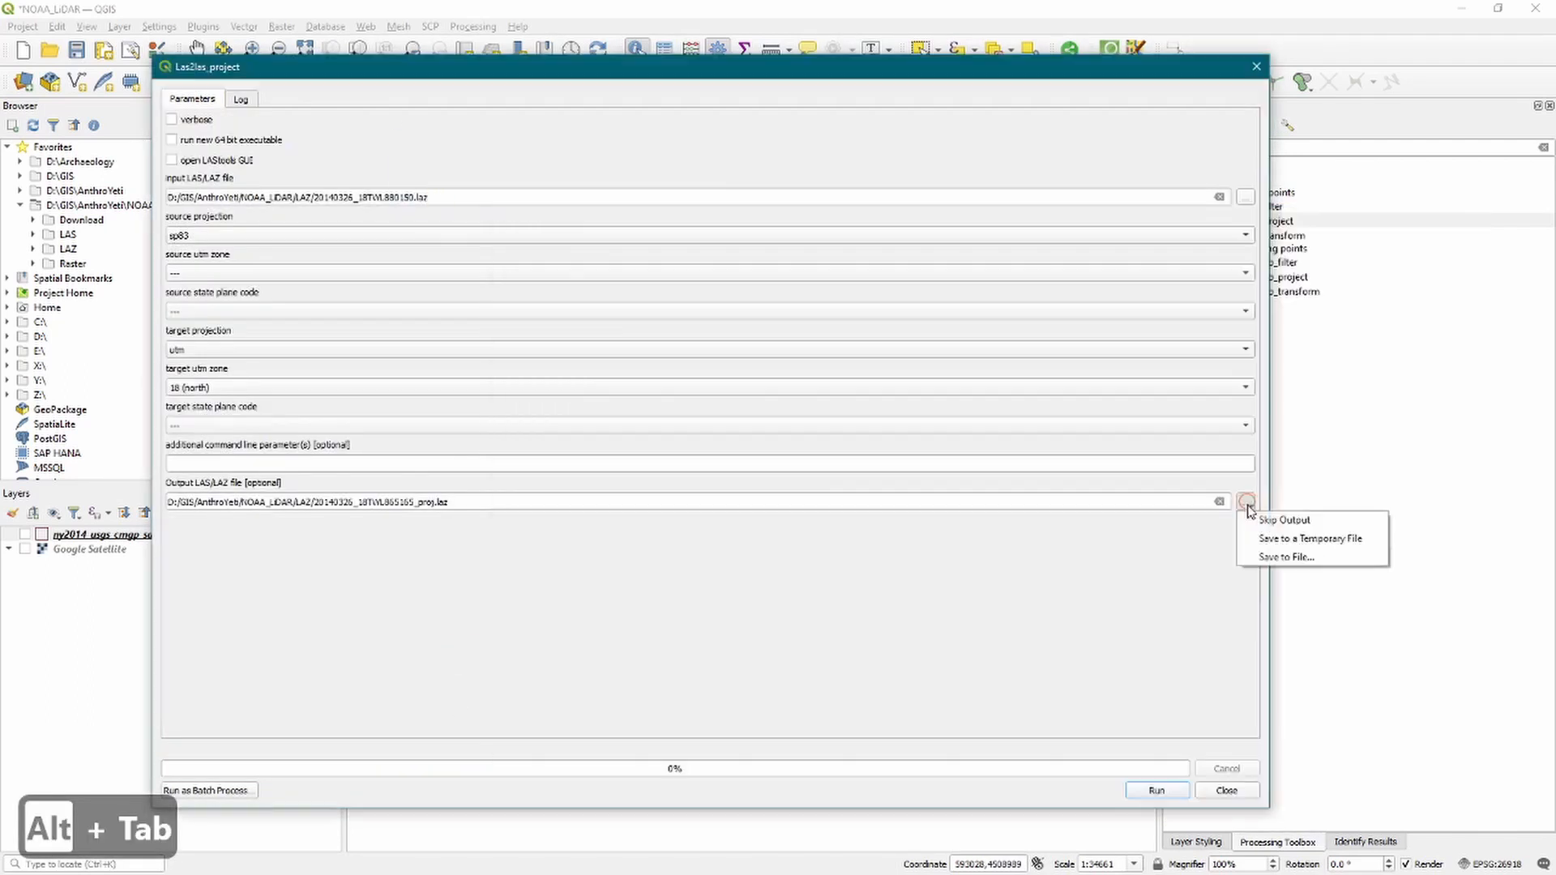
{"action": "left_click", "coordinate": [1288, 551]}
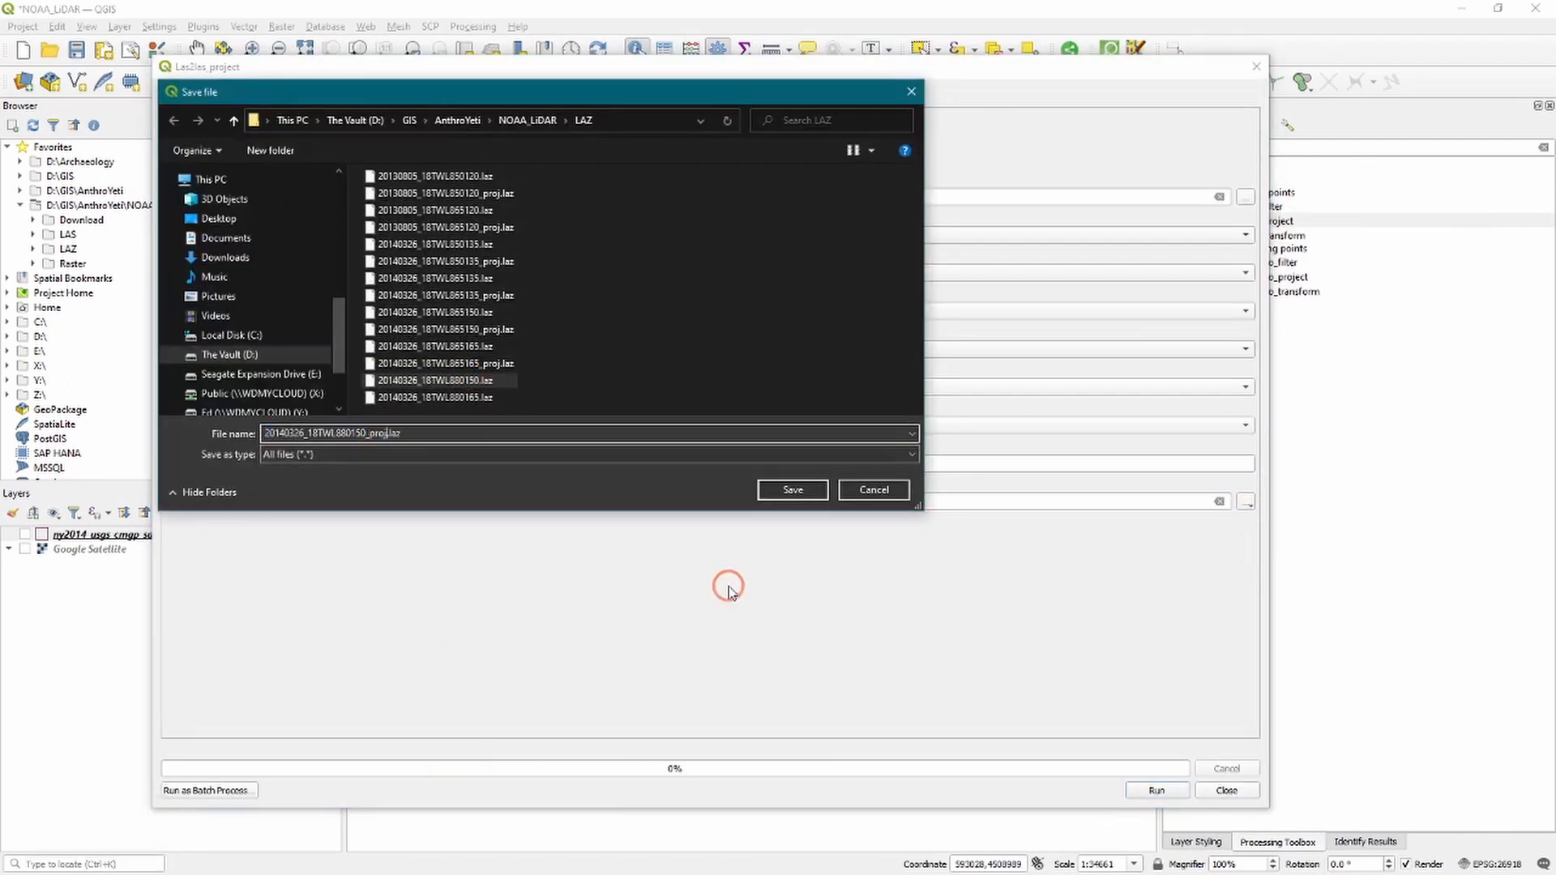
{"action": "type", "text": "_proj"}
{"action": "left_click", "coordinate": [793, 489]}
{"action": "left_click", "coordinate": [1156, 790]}
Reproject 20140326_18TWL880165.laz with the same projection settings, saving it as 20140326_18TWL880165_proj.laz.
{"action": "left_click", "coordinate": [195, 98]}
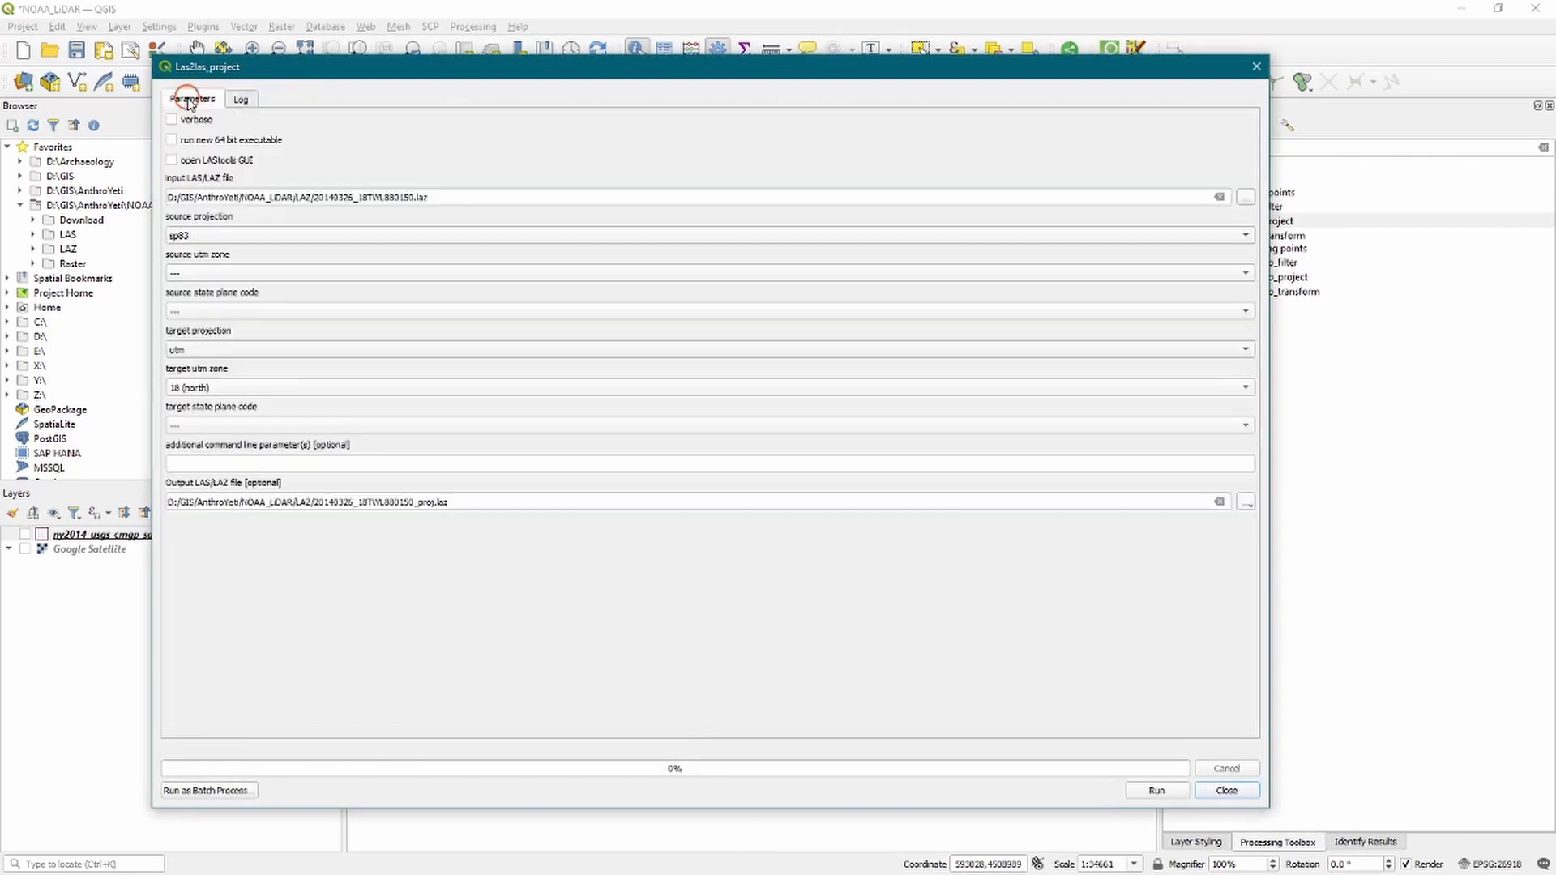
{"action": "key", "text": "alt+Tab"}
{"action": "left_click", "coordinate": [1245, 502]}
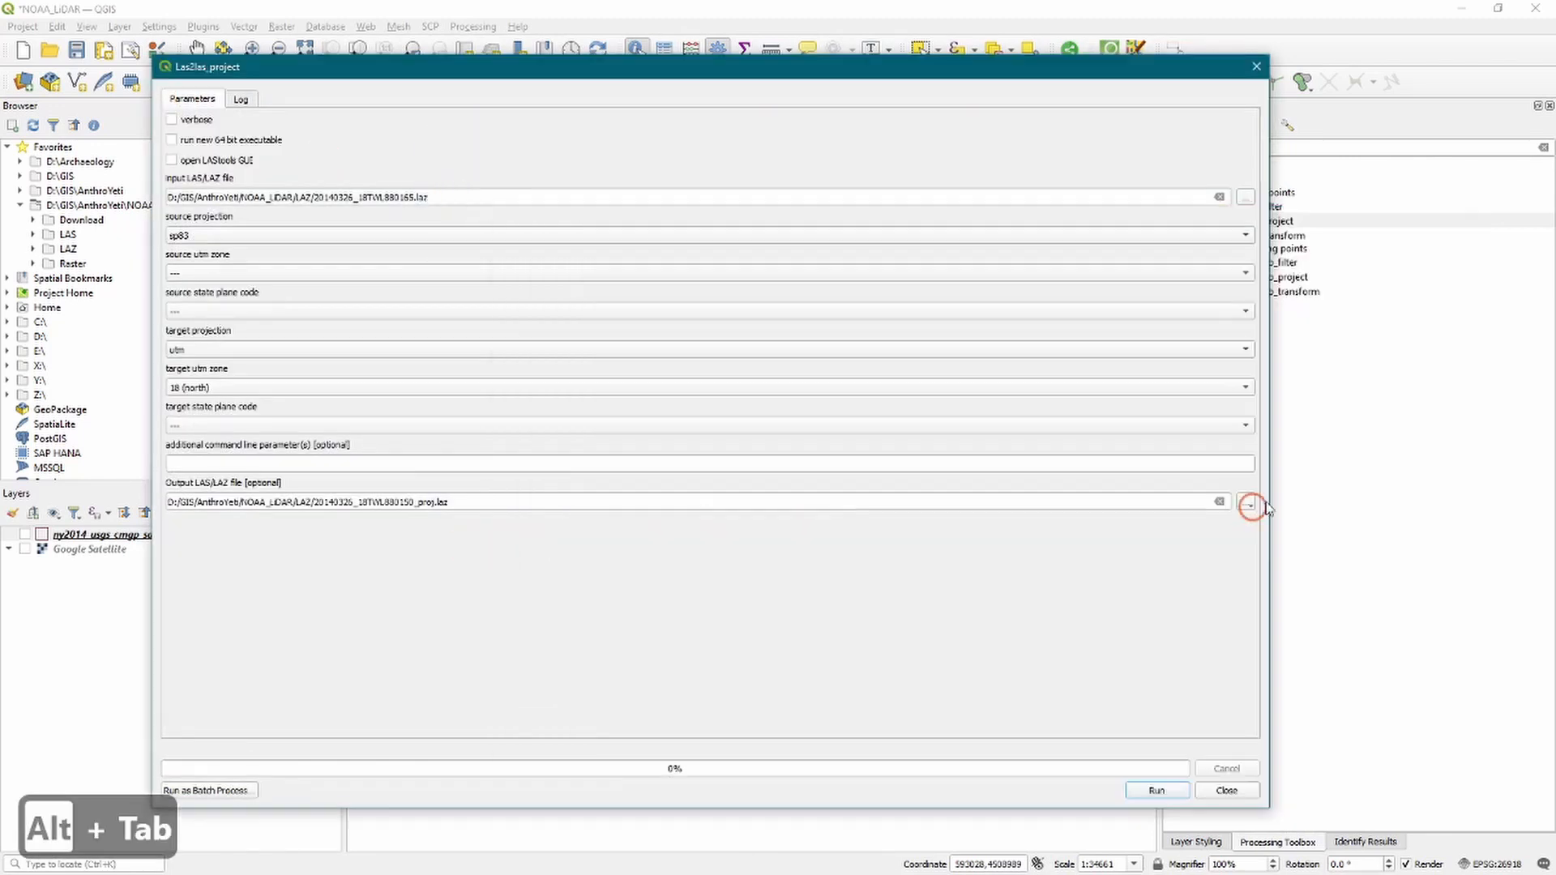
{"action": "left_click", "coordinate": [352, 432]}
{"action": "type", "text": "_proj"}
{"action": "left_click", "coordinate": [793, 489]}
{"action": "left_click", "coordinate": [1157, 790]}
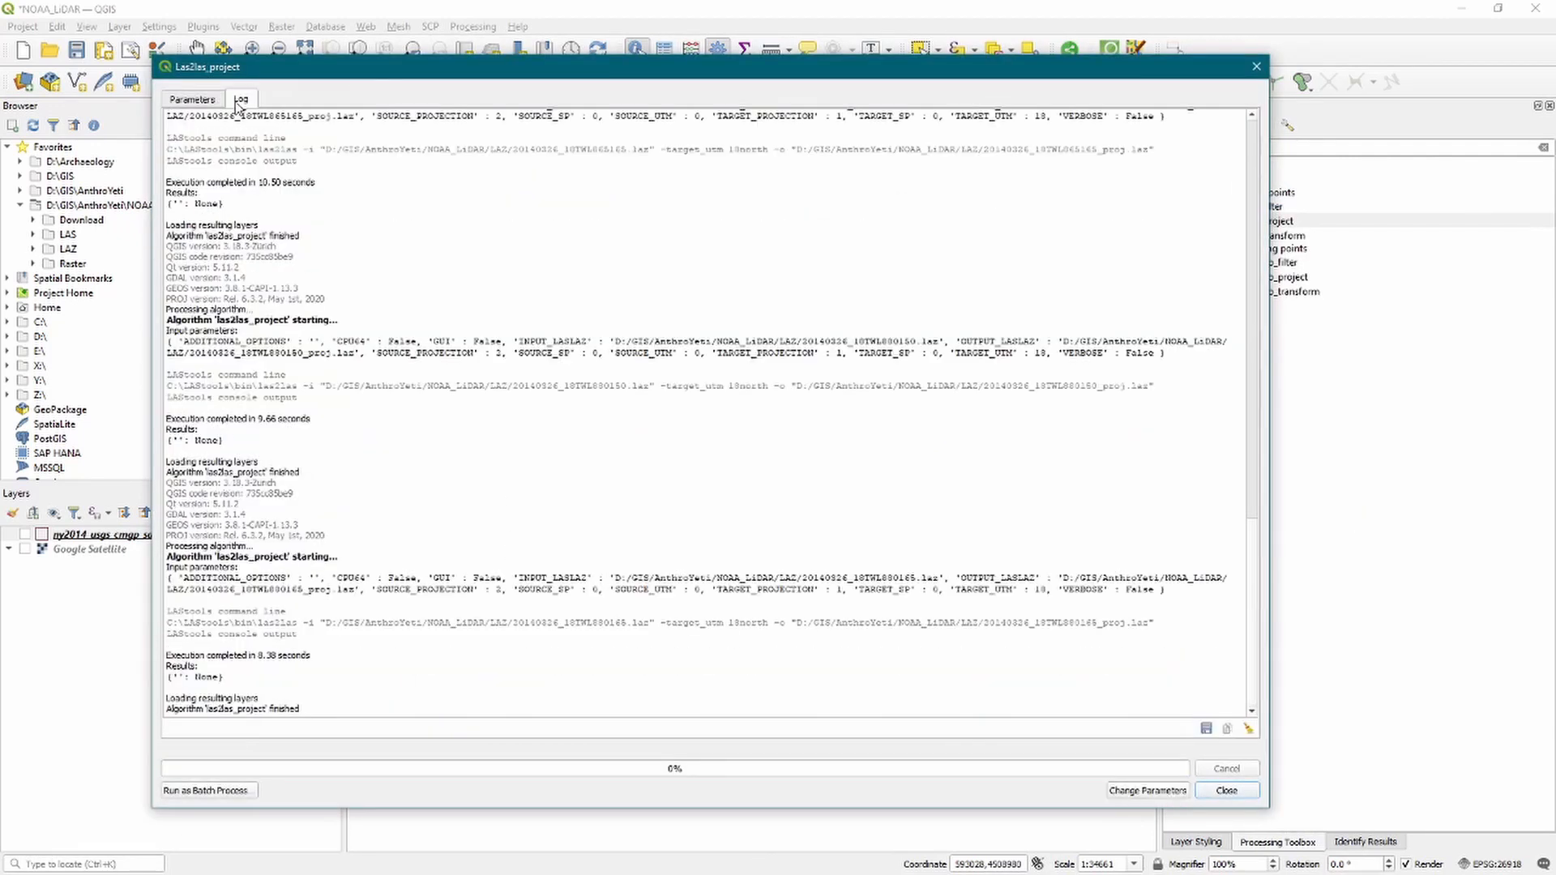
{"action": "left_click", "coordinate": [192, 99]}
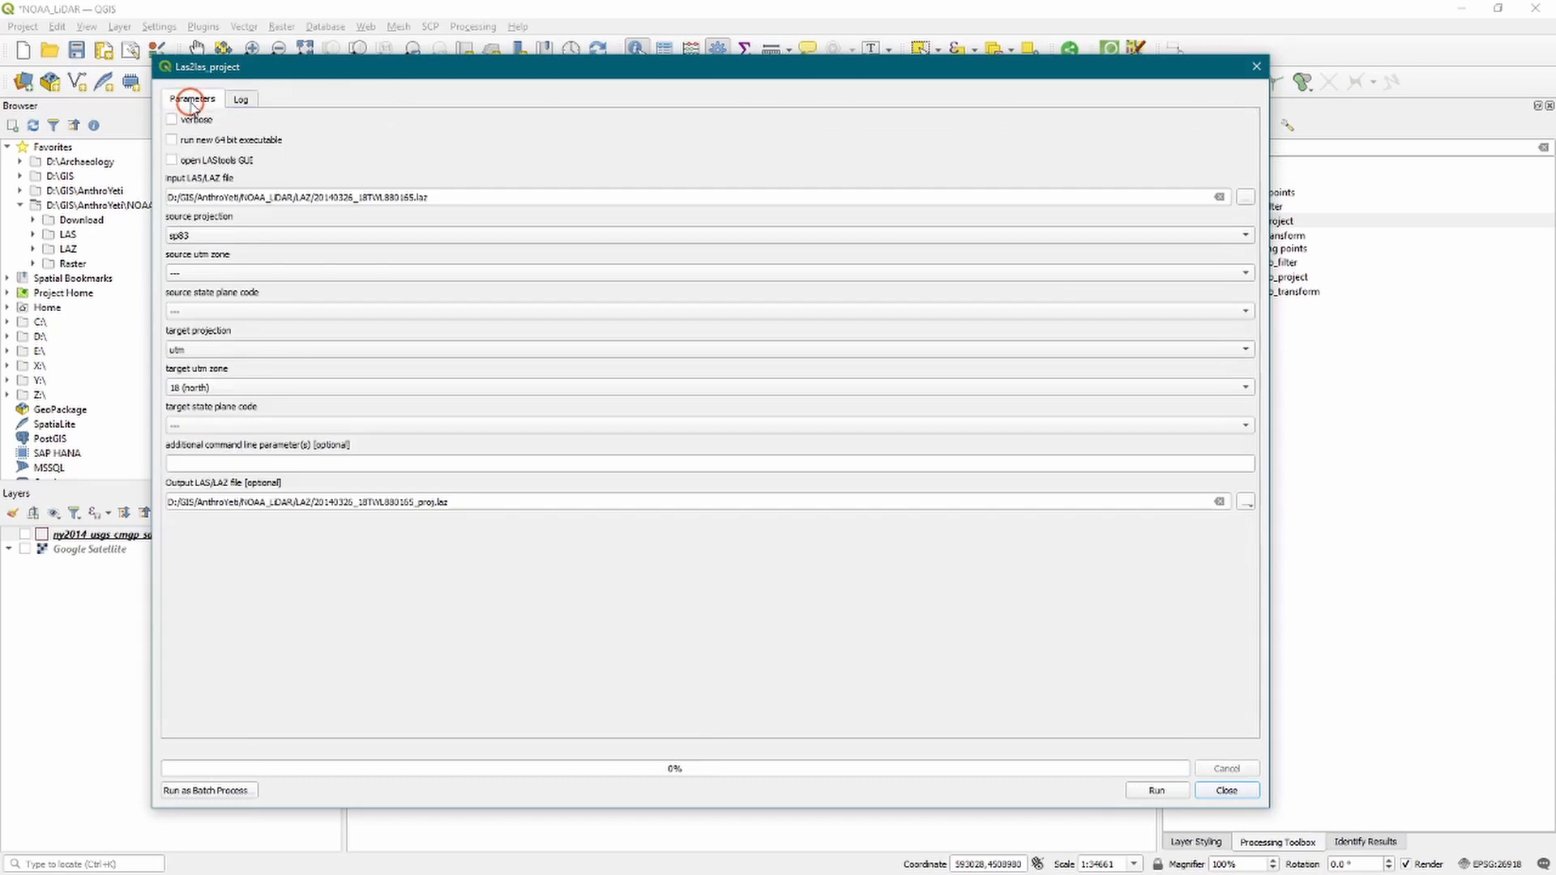
Switch to File Explorer and select the eight reprojected _proj.laz files in the LAZ folder.
{"action": "key", "text": "alt+Tab"}
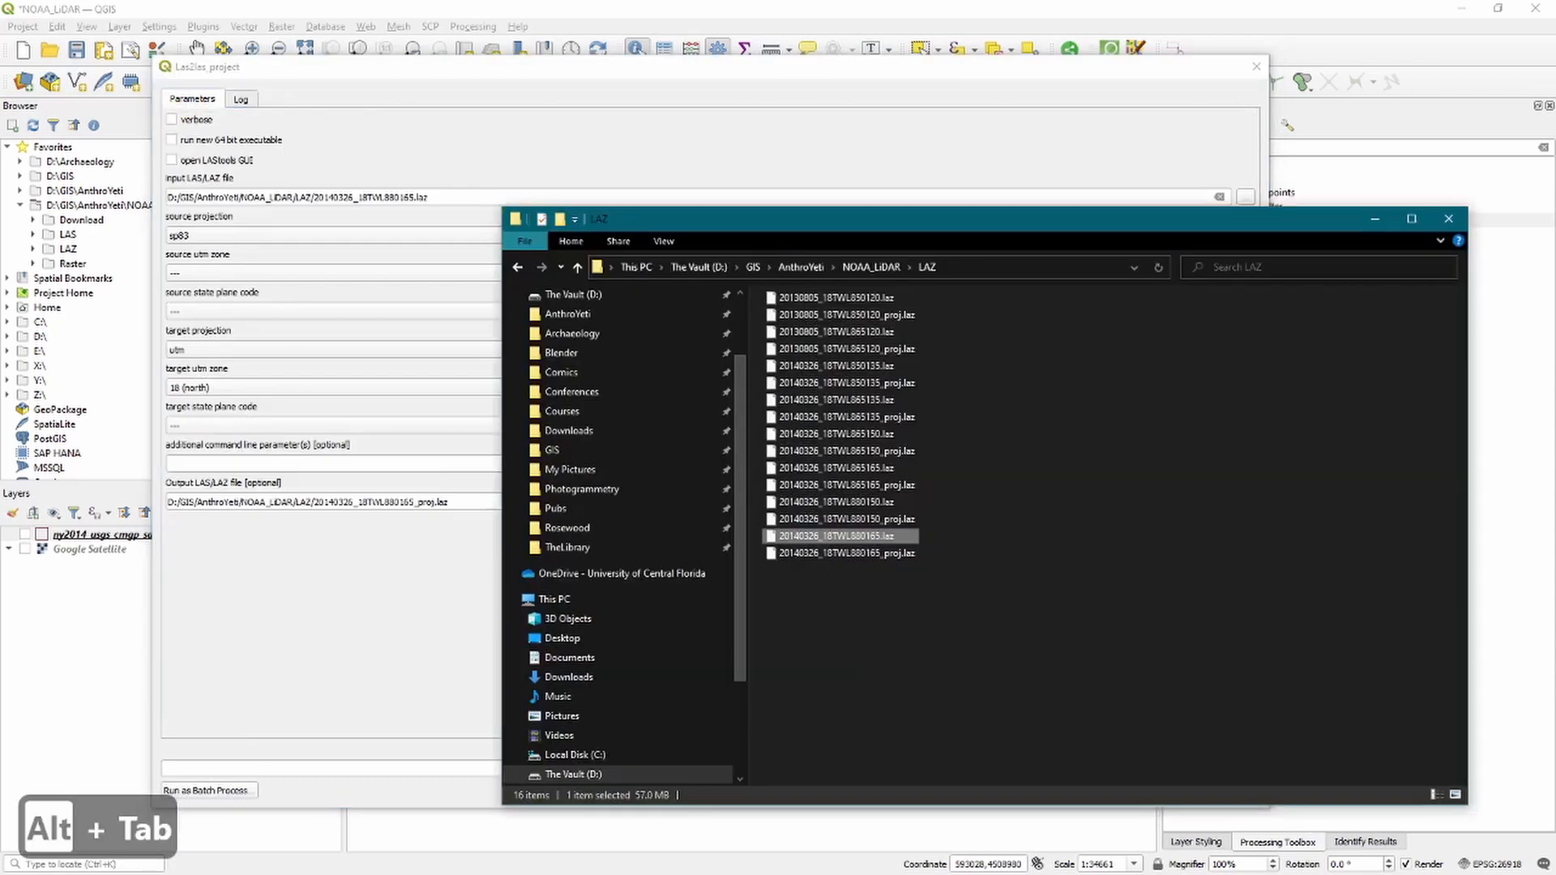
{"action": "left_click", "coordinate": [899, 315]}
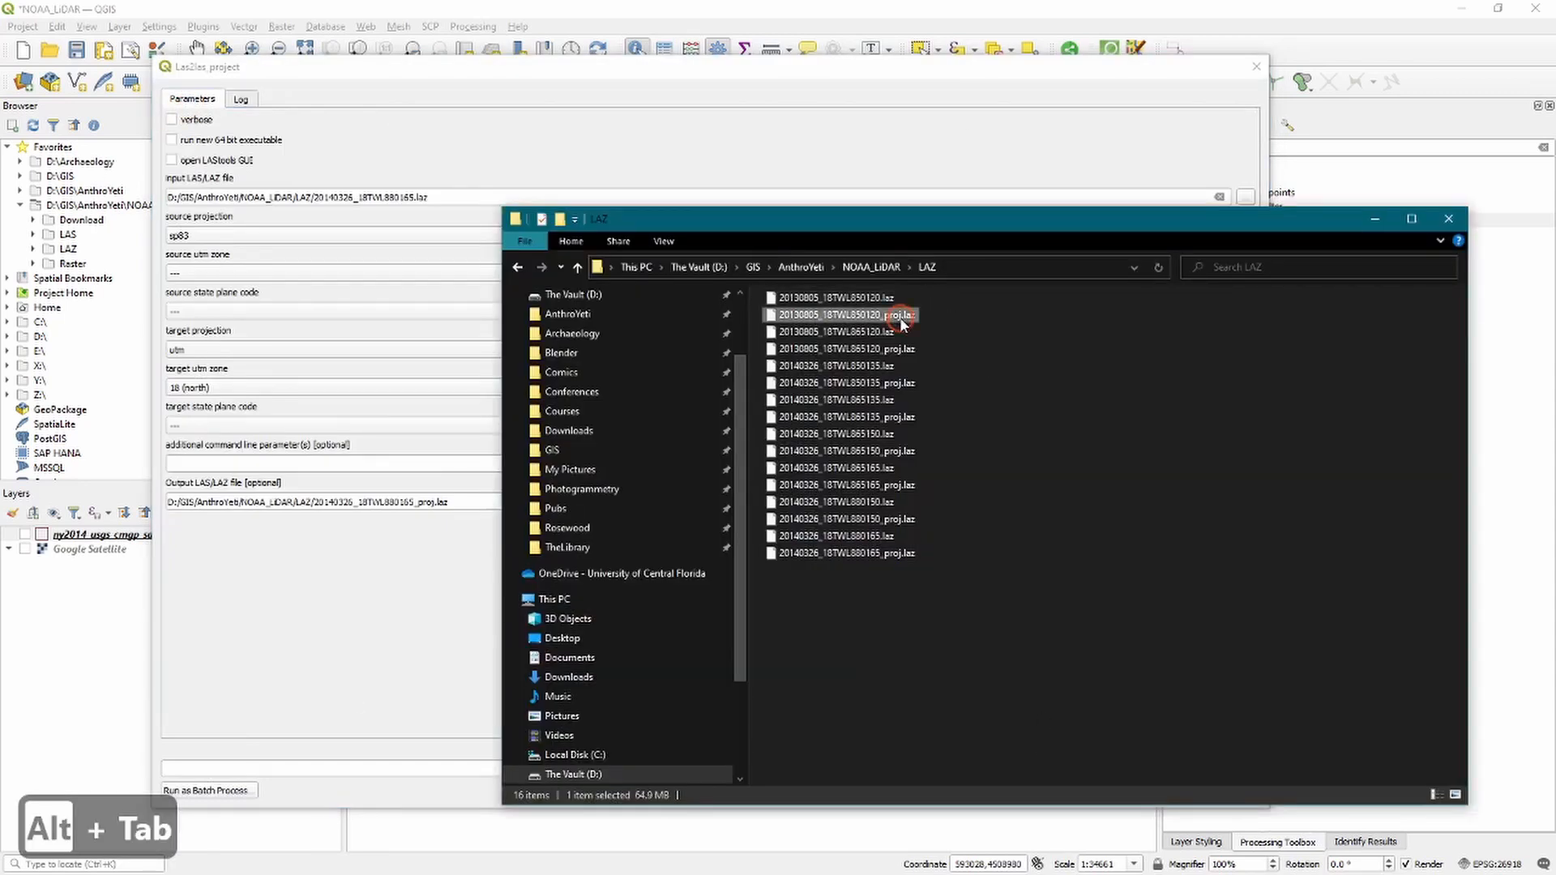
{"action": "left_click", "coordinate": [902, 349]}
{"action": "left_click", "coordinate": [904, 382], "text": "ctrl"}
{"action": "left_click", "coordinate": [906, 416], "text": "ctrl"}
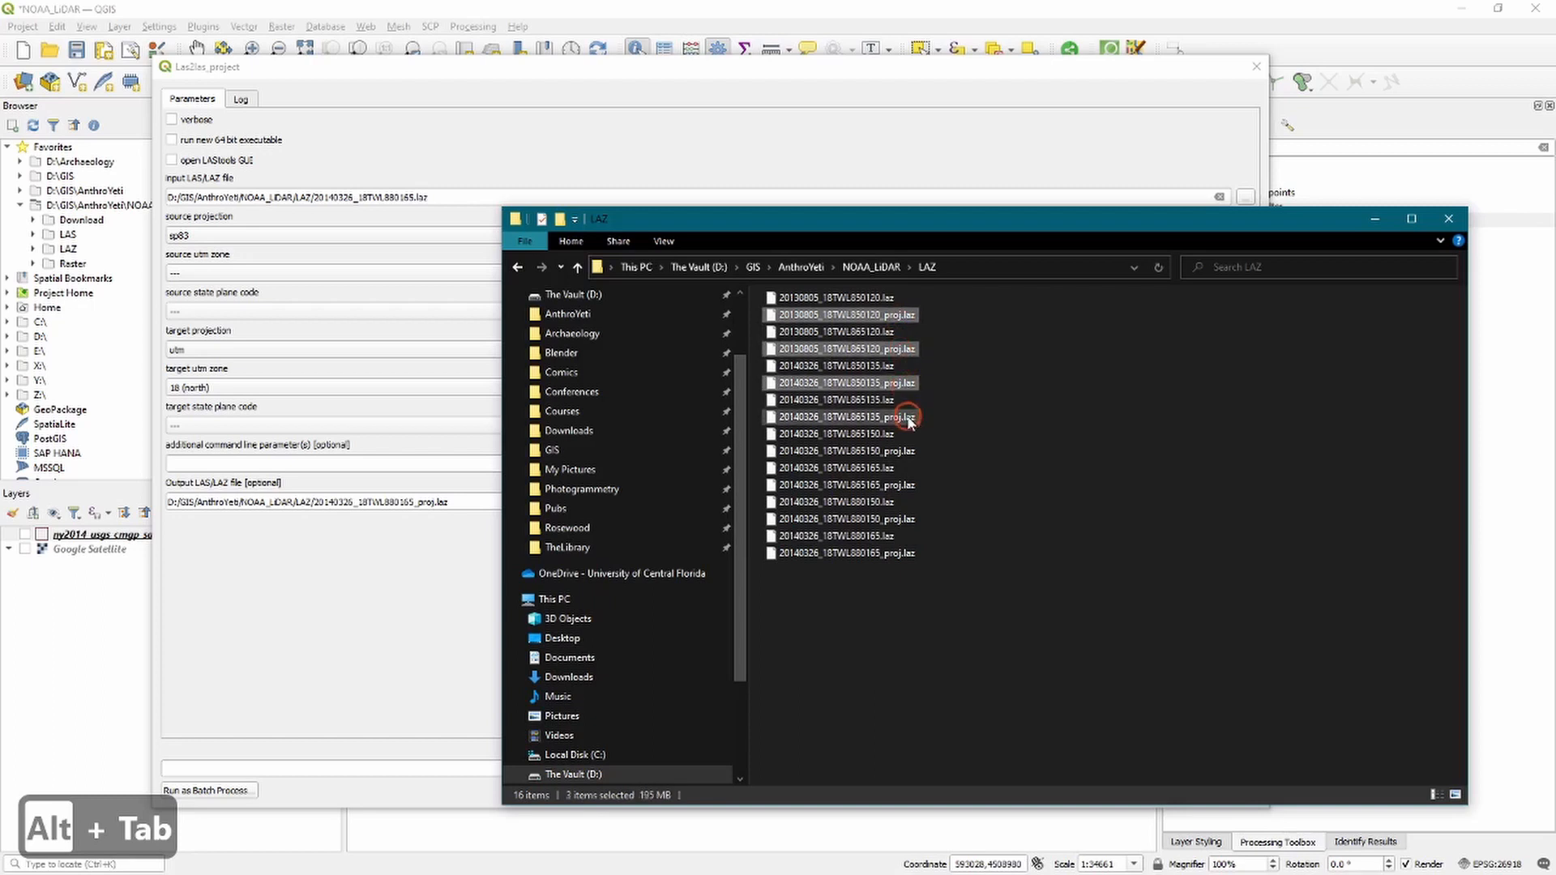
{"action": "left_click", "coordinate": [908, 451], "text": "ctrl"}
{"action": "left_click", "coordinate": [908, 484], "text": "ctrl"}
{"action": "left_click", "coordinate": [908, 519], "text": "ctrl"}
{"action": "left_click", "coordinate": [907, 553], "text": "ctrl"}
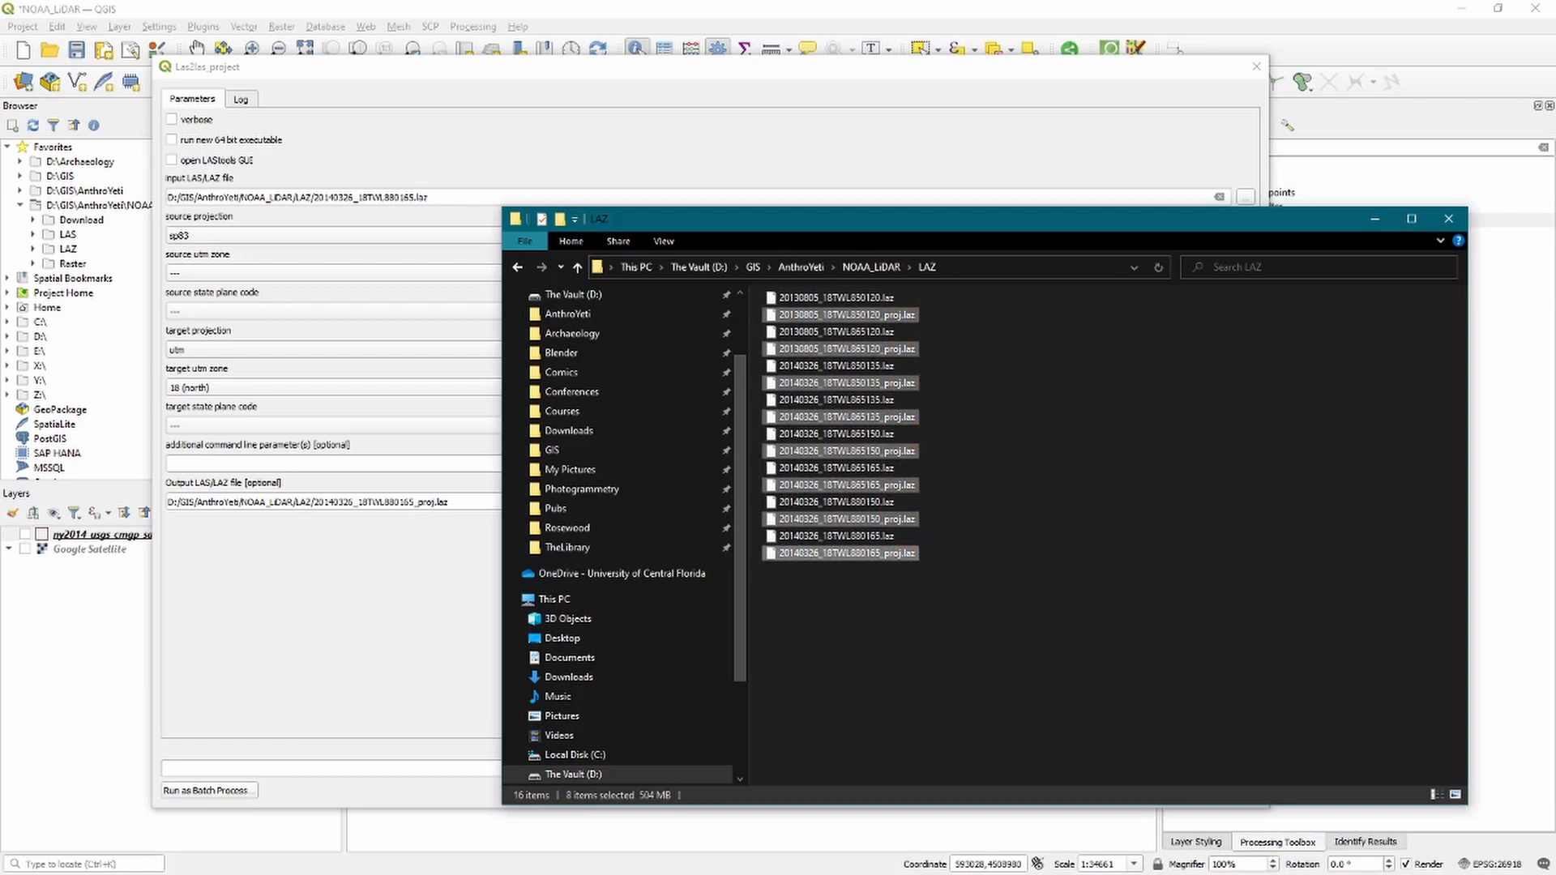
Switch to CloudCompare and close all loaded entities, removing the unprojected 20130805_18TWL850120 cloud.
{"action": "key", "text": "alt+Tab"}
{"action": "left_click", "coordinate": [304, 250]}
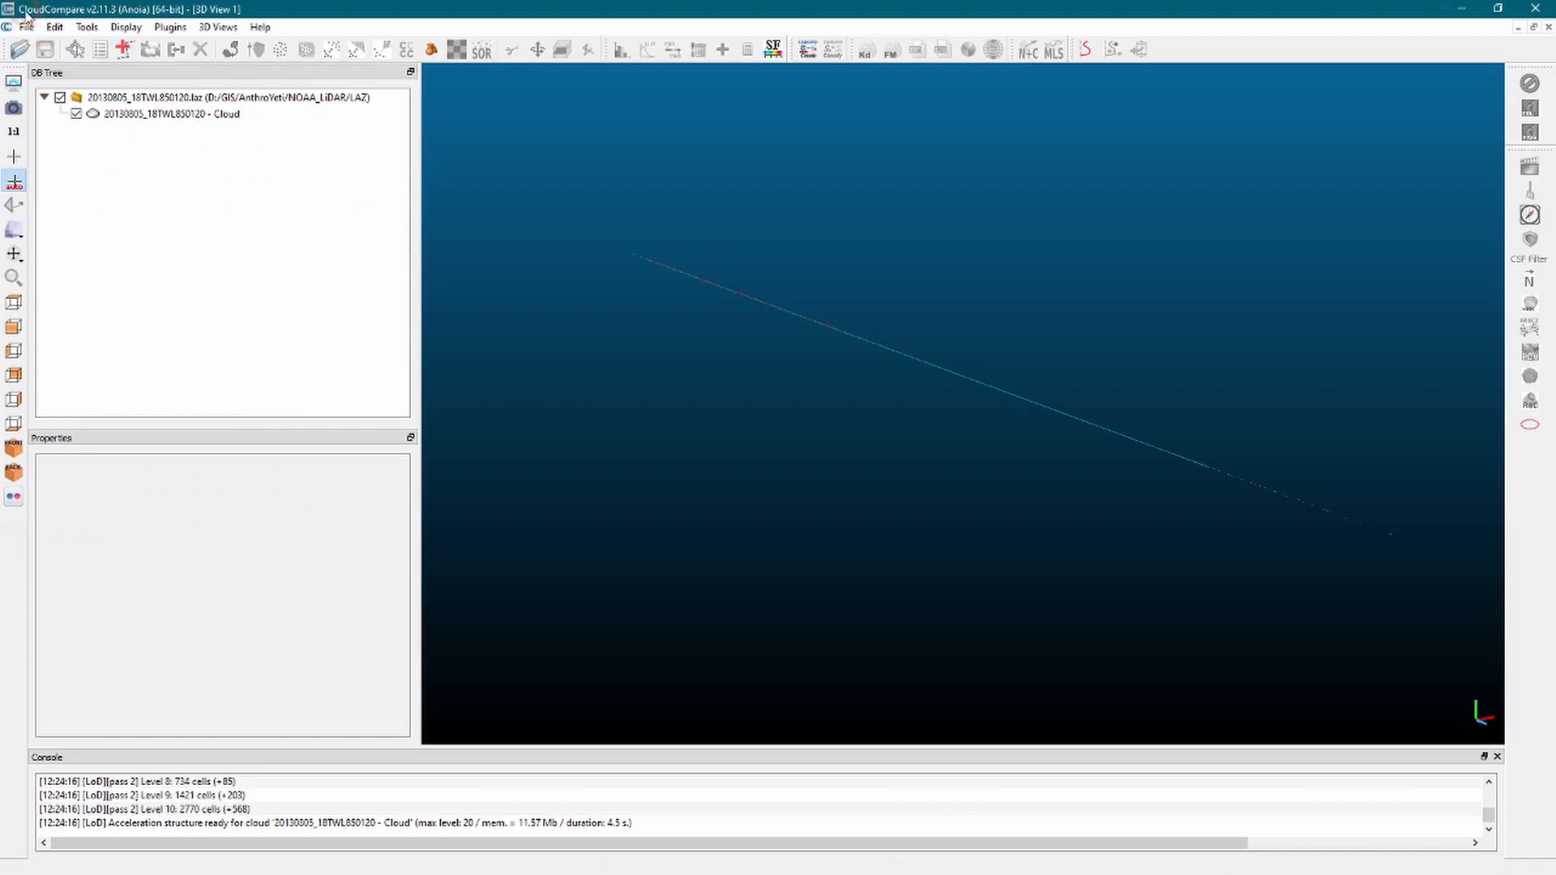
{"action": "left_click", "coordinate": [27, 28]}
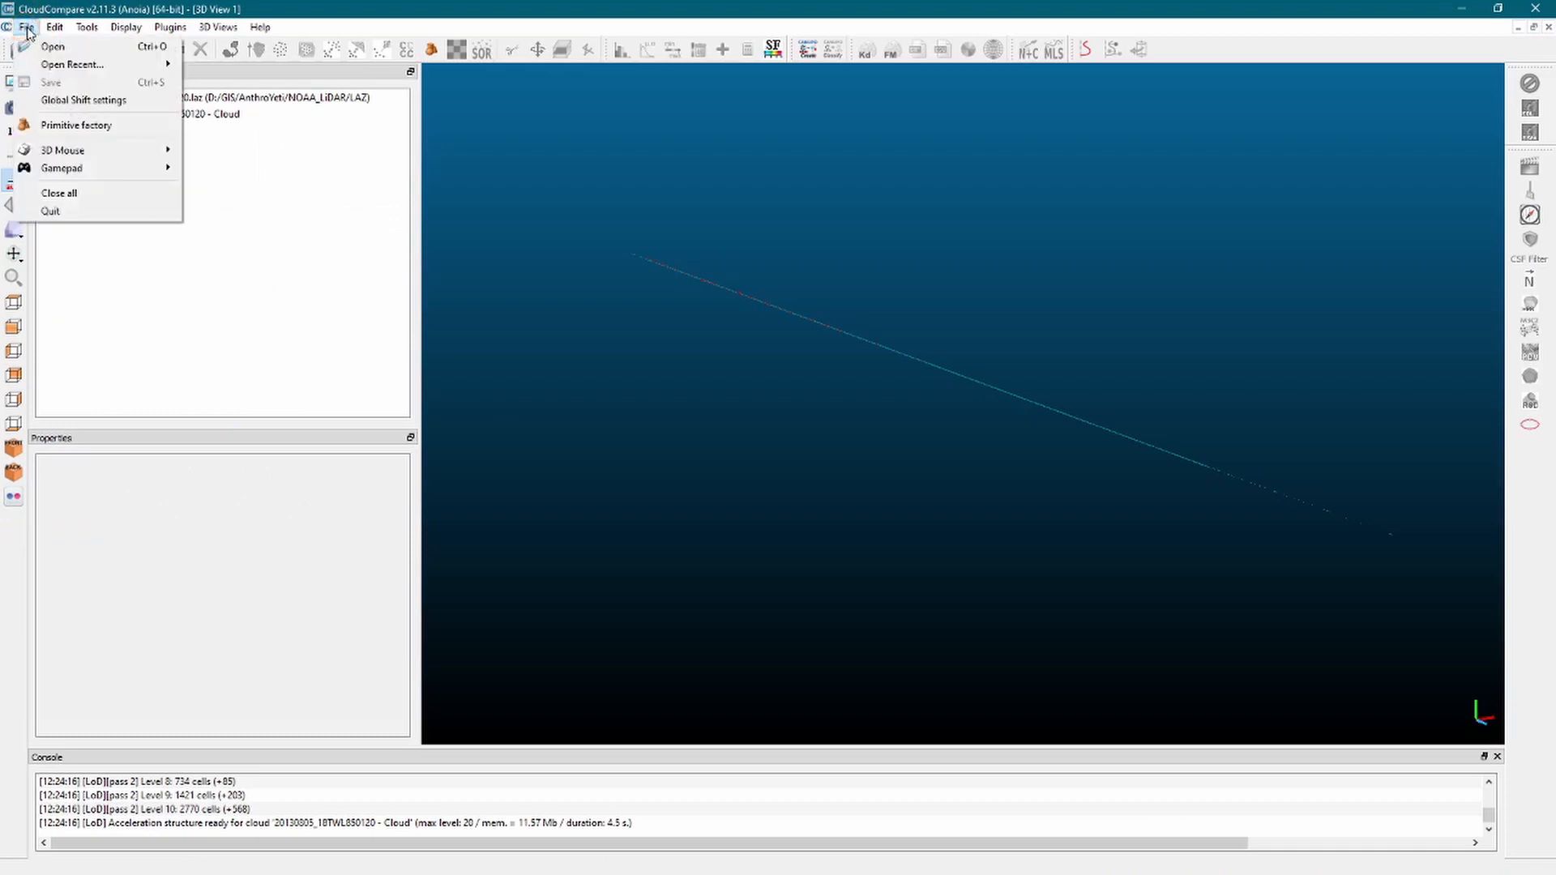
{"action": "left_click", "coordinate": [84, 195]}
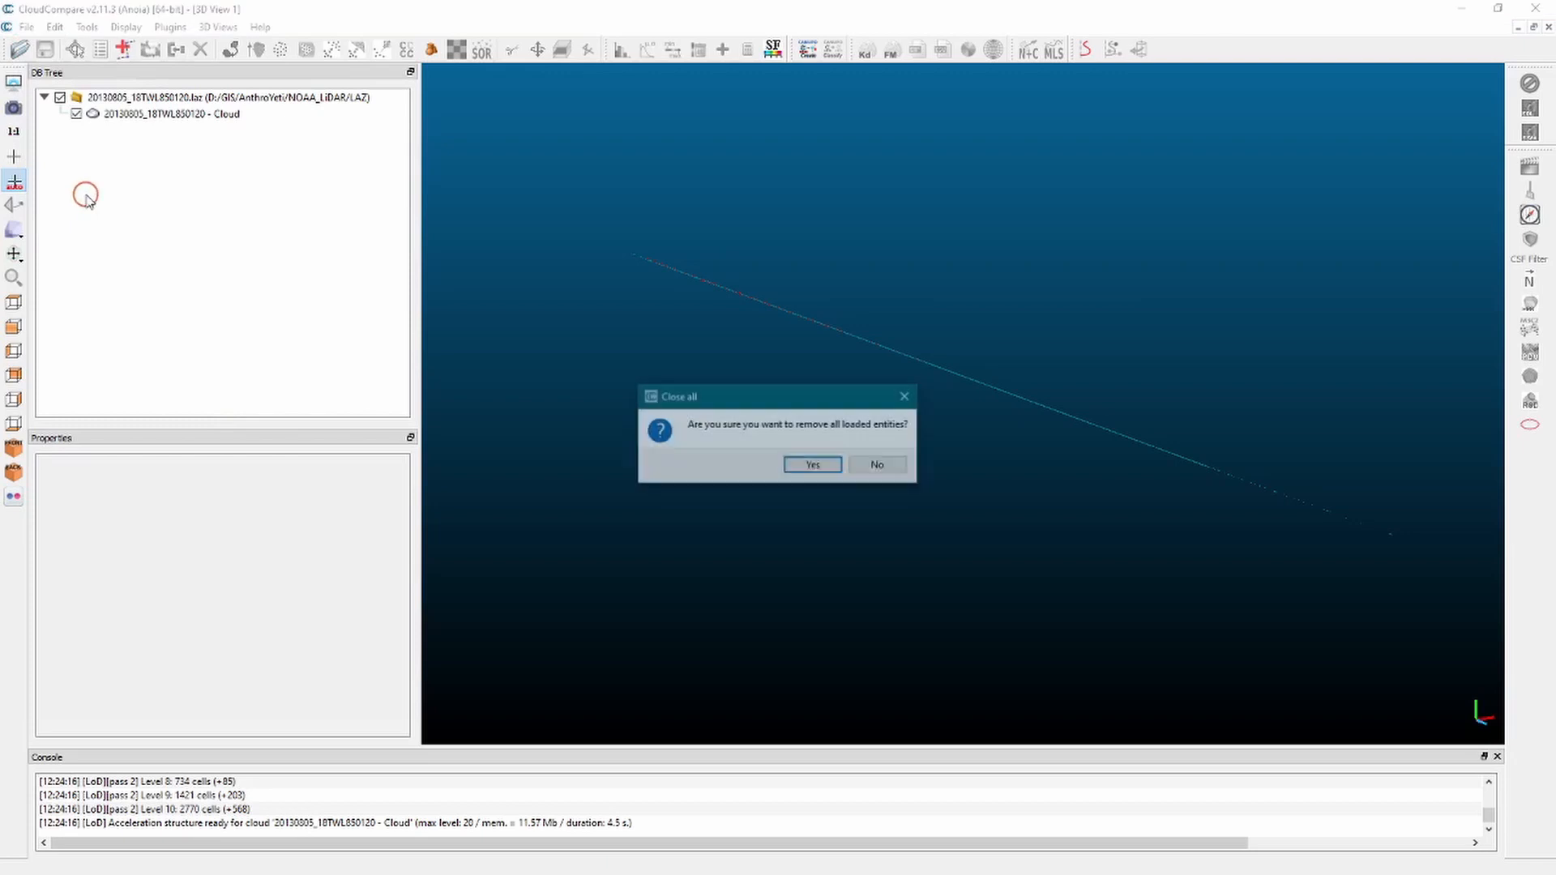
{"action": "left_click", "coordinate": [815, 467]}
Load 20130805_18TWL850120_proj.laz from the LAZ folder into CloudCompare with all fields and the suggested global shift, and inspect it in 3D.
{"action": "key", "text": "alt+Tab"}
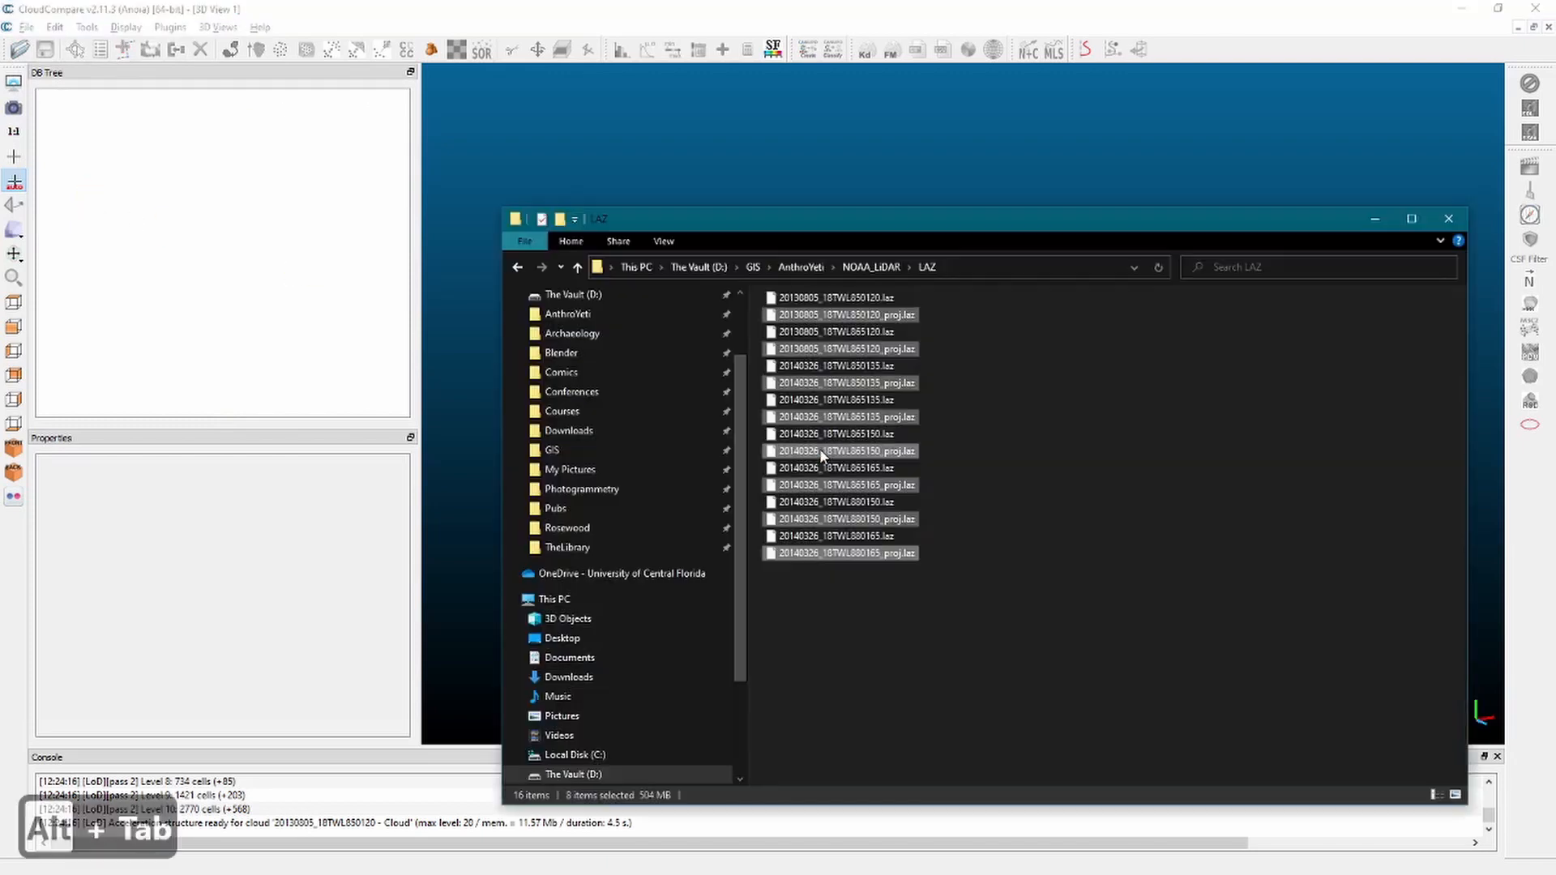
{"action": "left_click", "coordinate": [900, 318]}
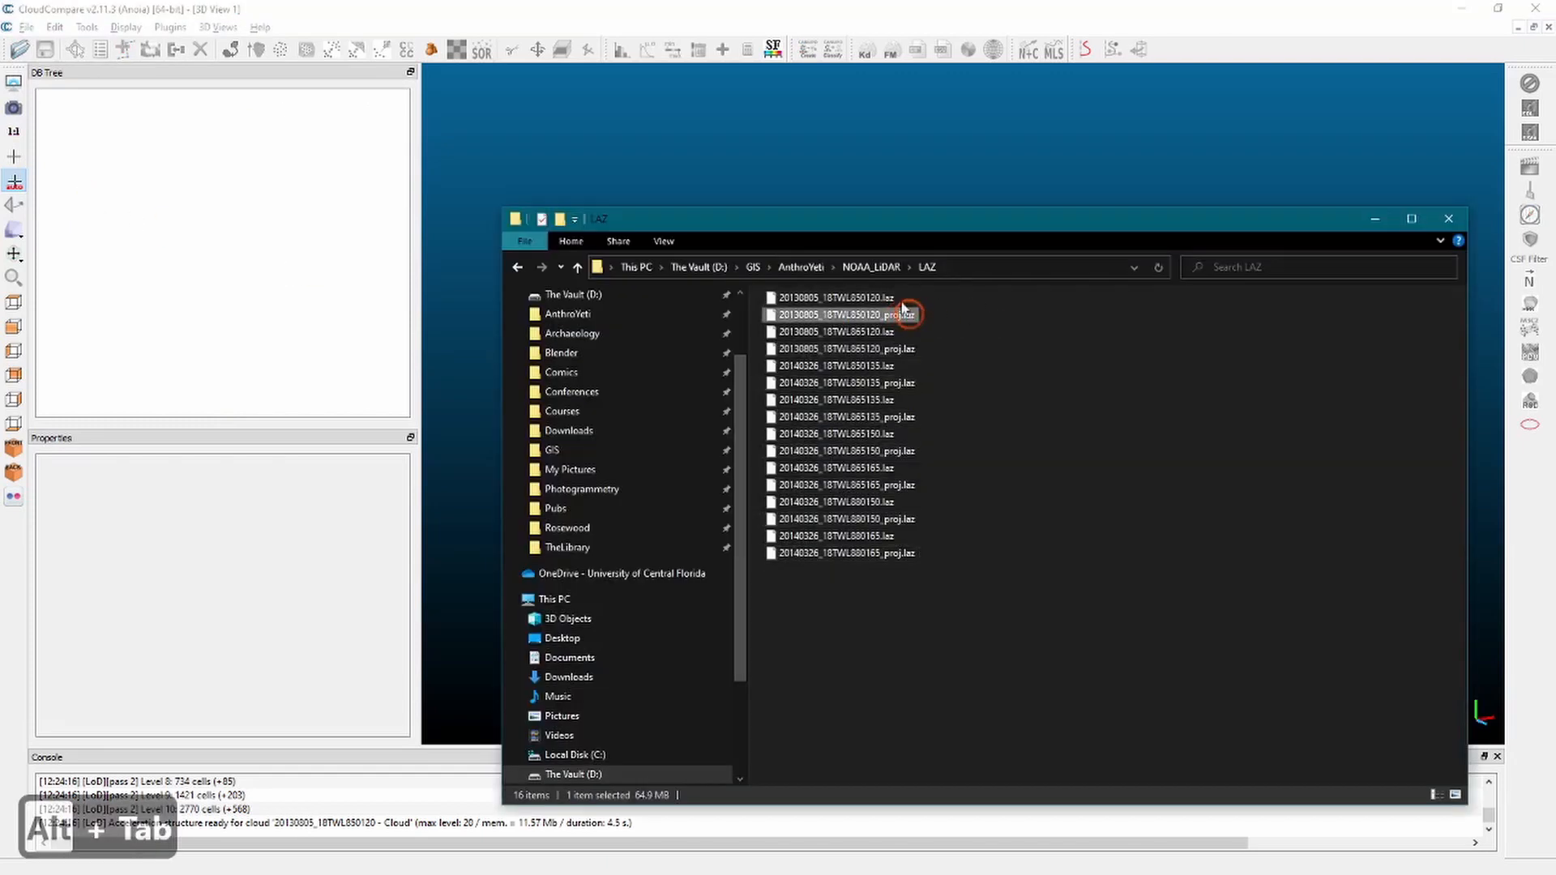
{"action": "left_click_drag", "start_coordinate": [901, 317], "coordinate": [788, 140]}
{"action": "left_click", "coordinate": [827, 605]}
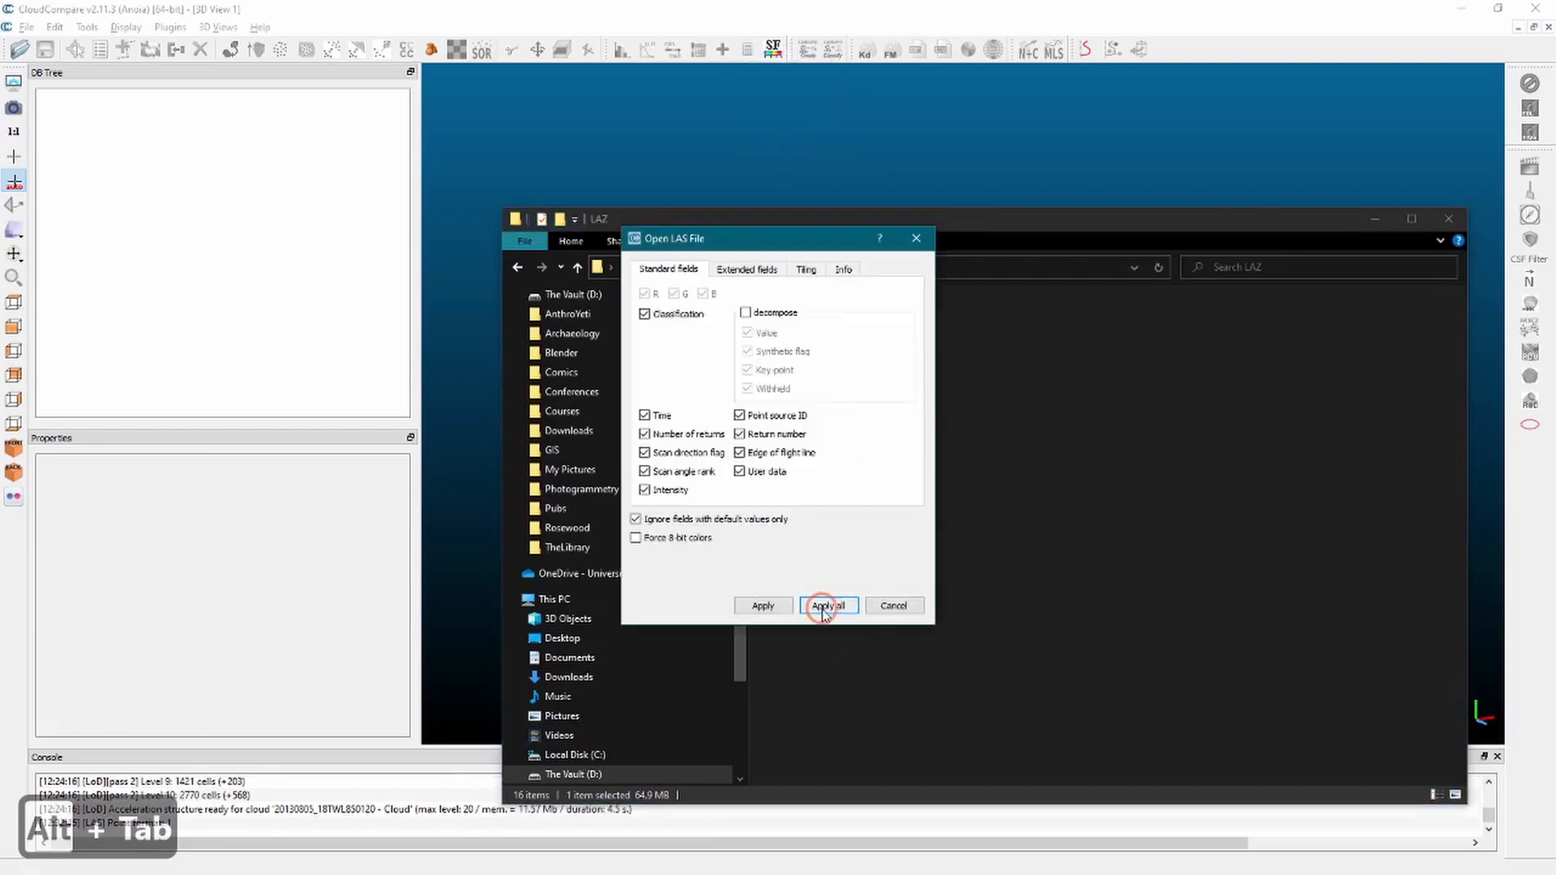
{"action": "left_click", "coordinate": [974, 604]}
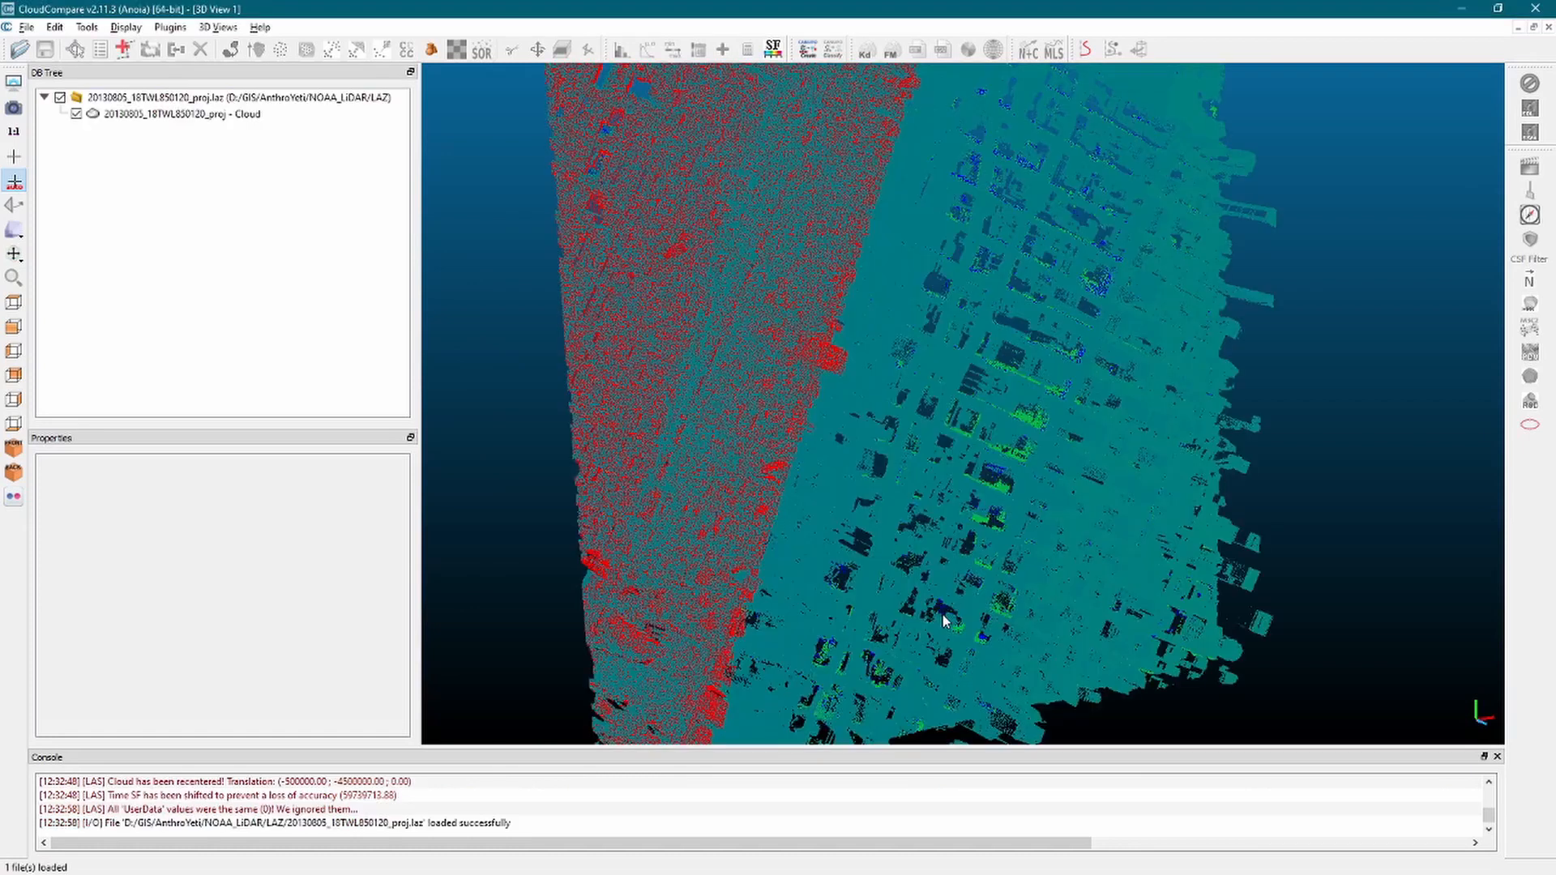
{"action": "left_click_drag", "start_coordinate": [940, 615], "coordinate": [822, 503]}
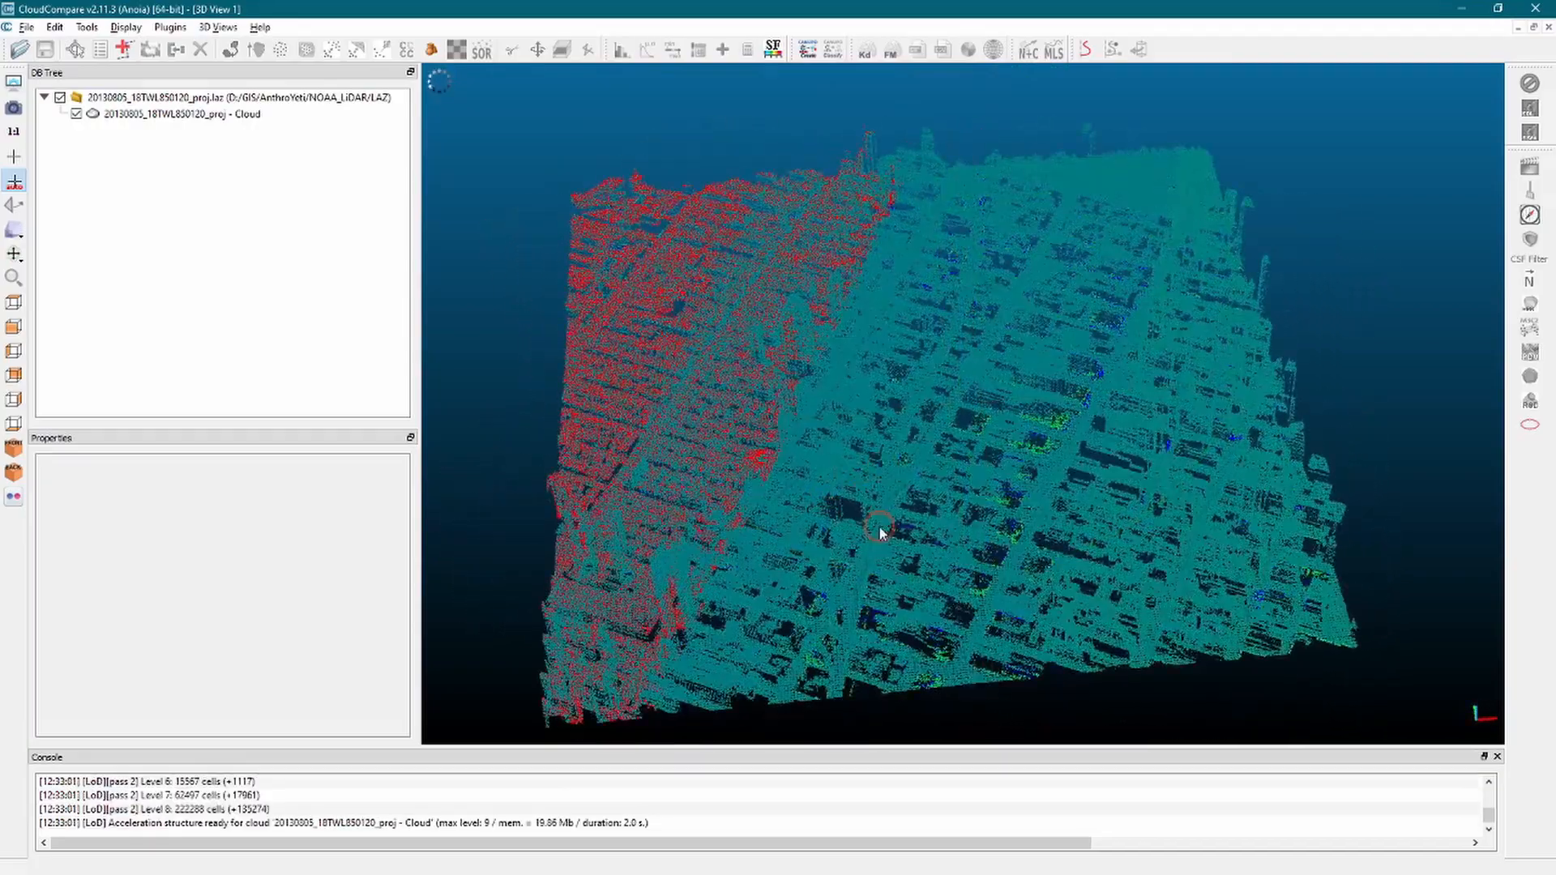
{"action": "left_click_drag", "start_coordinate": [978, 509], "coordinate": [928, 523]}
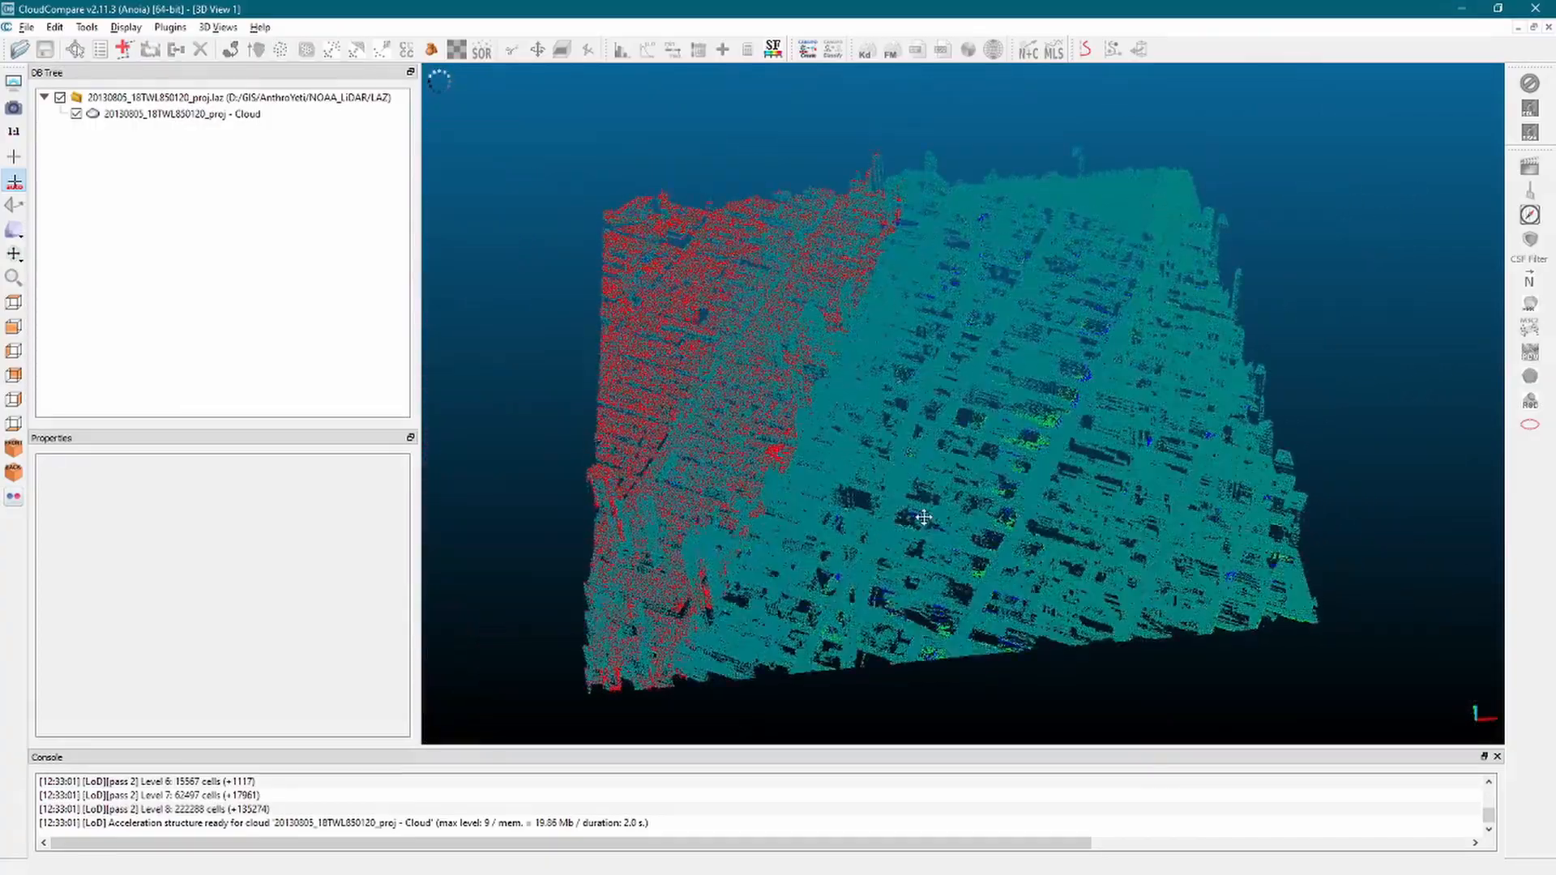
{"action": "mouse_move", "coordinate": [926, 525]}
{"action": "right_mouse_down"}
{"action": "mouse_move", "coordinate": [1039, 441]}
{"action": "mouse_move", "coordinate": [819, 521]}
{"action": "mouse_move", "coordinate": [1011, 442]}
{"action": "mouse_move", "coordinate": [937, 545]}
{"action": "right_mouse_up"}
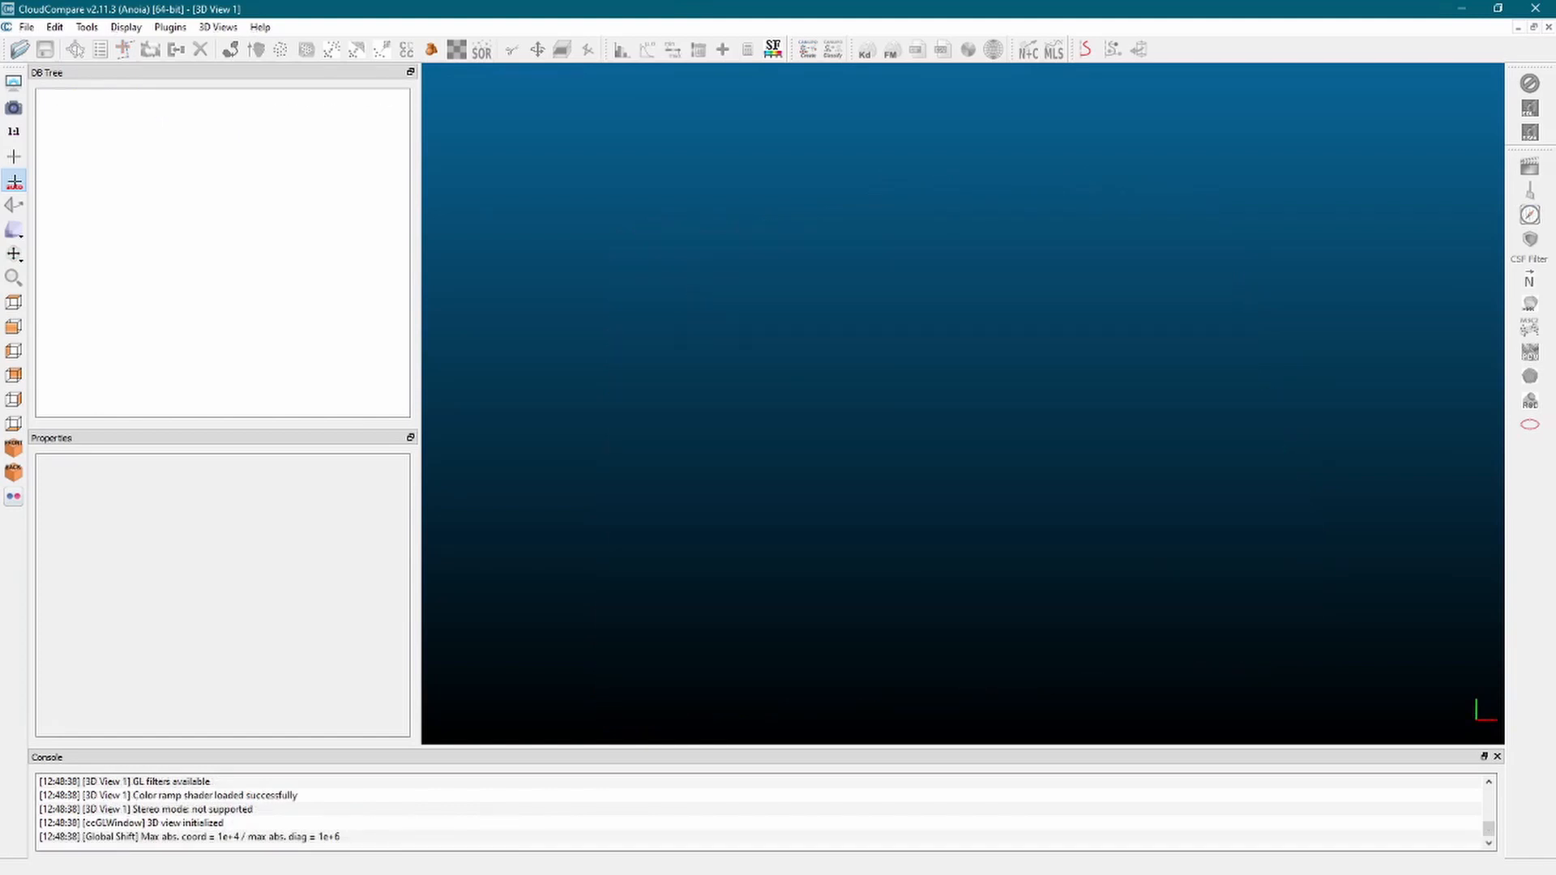
Load all eight _proj.laz tiles from the LAZ folder into CloudCompare with all fields, accepting the suggested global shift of -500000, -4500000, 0.
{"action": "key", "text": "alt+Tab"}
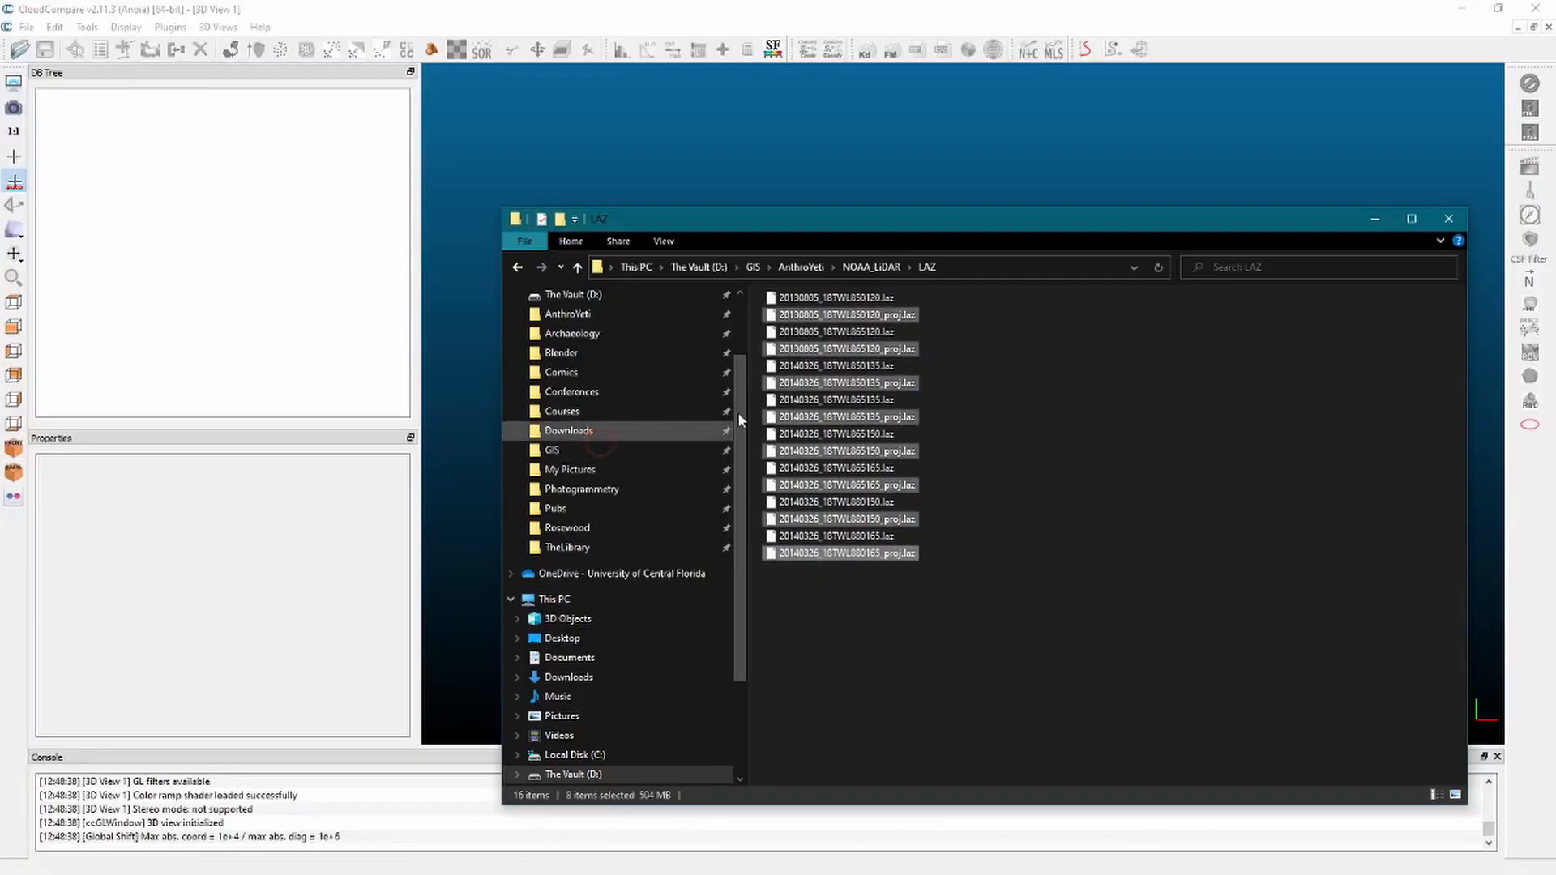
{"action": "left_click", "coordinate": [913, 312]}
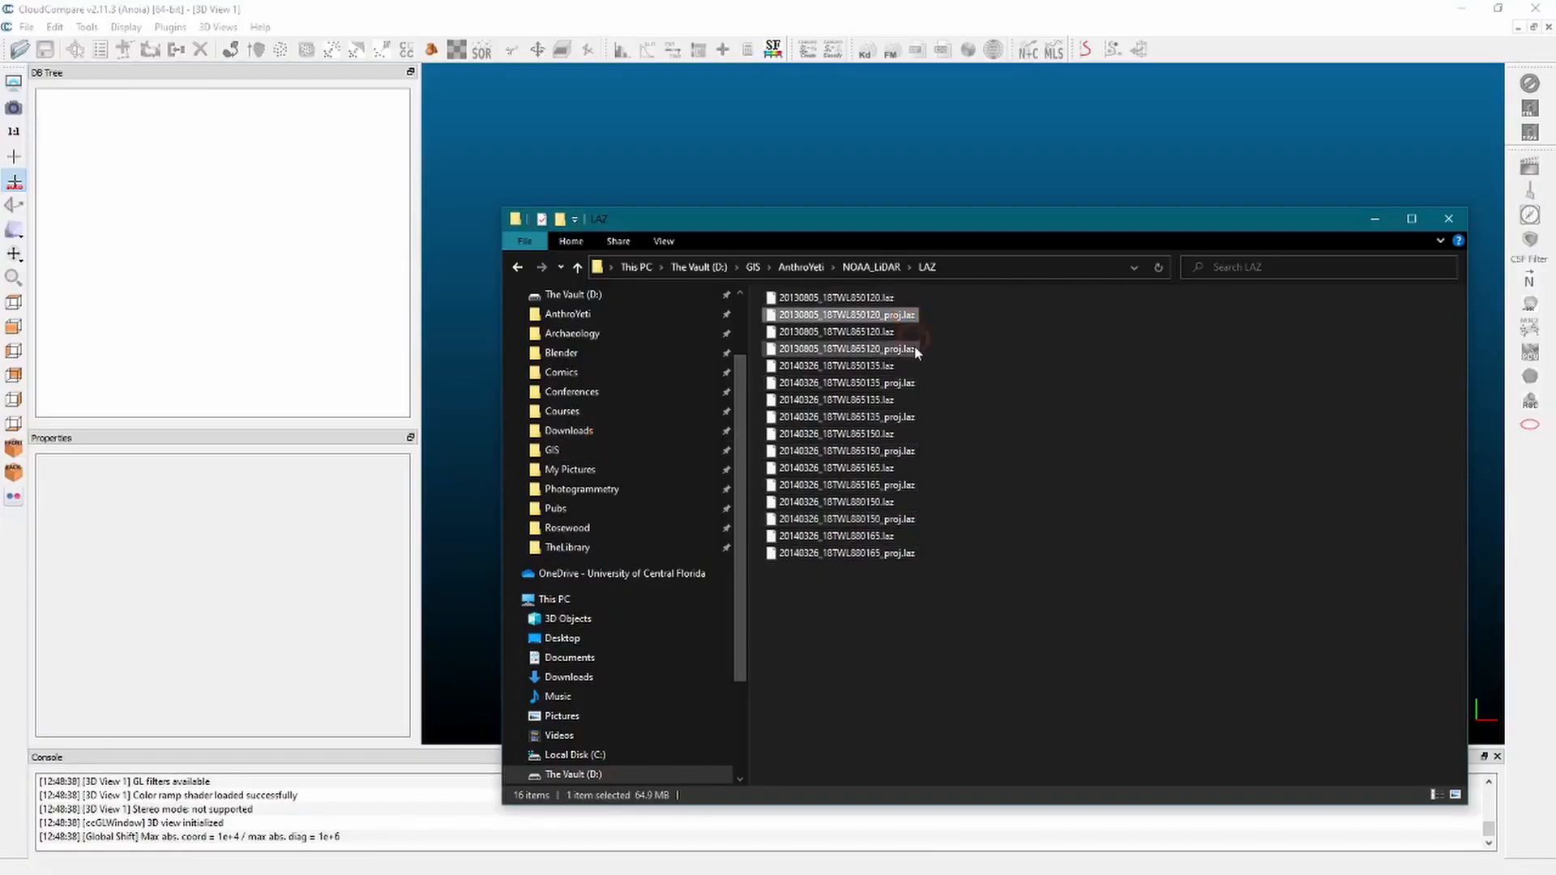
{"action": "left_click", "coordinate": [915, 349]}
{"action": "left_click", "coordinate": [912, 384], "text": "ctrl"}
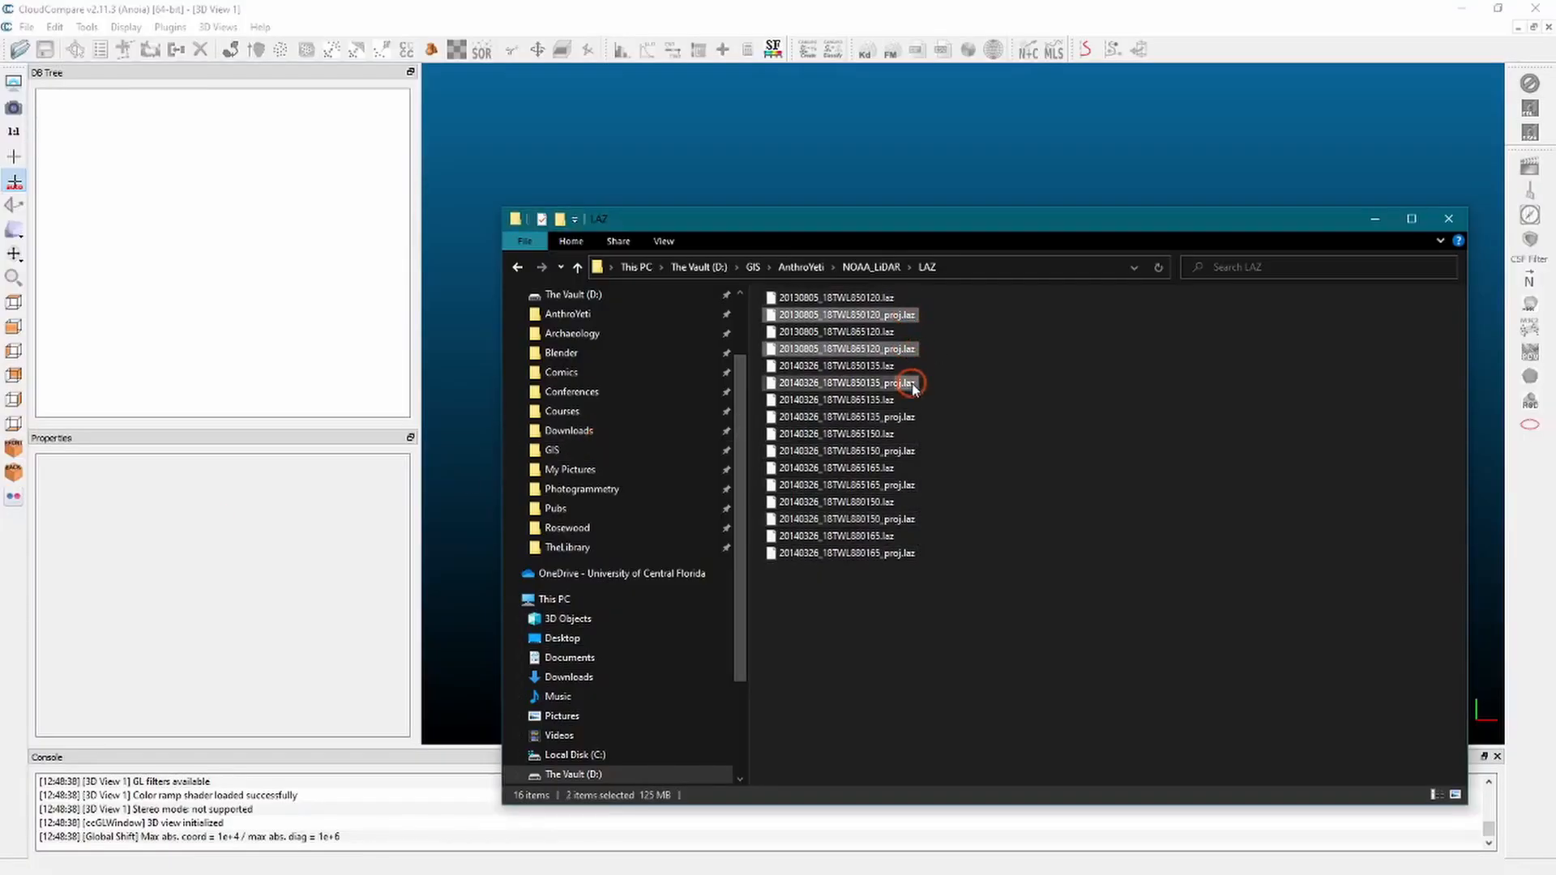
{"action": "left_click", "coordinate": [908, 451], "text": "ctrl"}
{"action": "left_click", "coordinate": [908, 485], "text": "ctrl"}
{"action": "left_click", "coordinate": [910, 518], "text": "ctrl"}
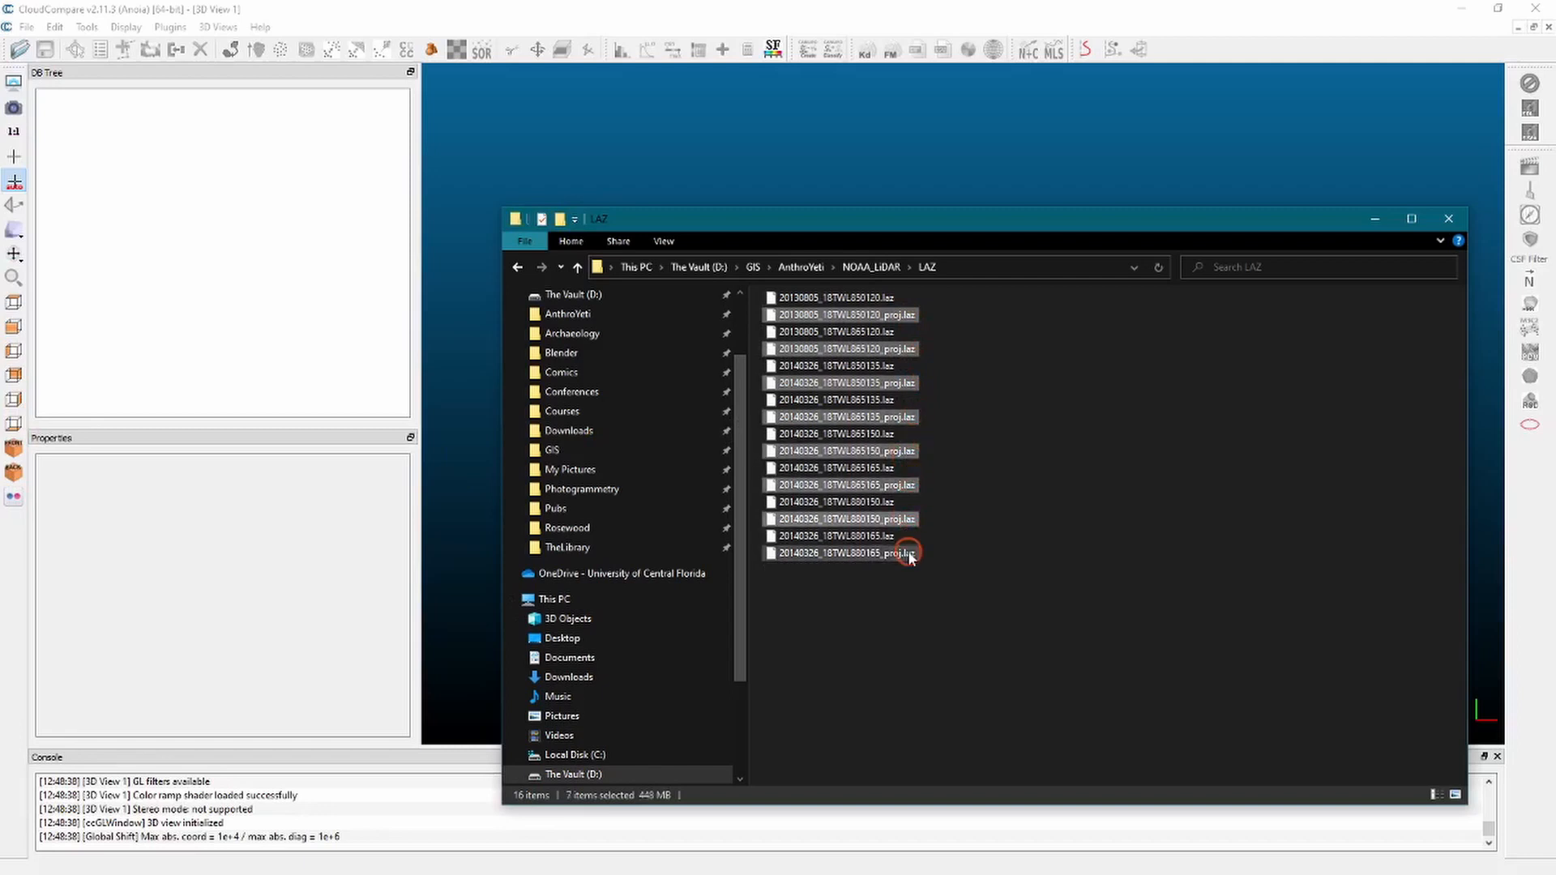
{"action": "left_click", "coordinate": [897, 553], "text": "ctrl"}
{"action": "left_click_drag", "start_coordinate": [897, 553], "coordinate": [859, 133]}
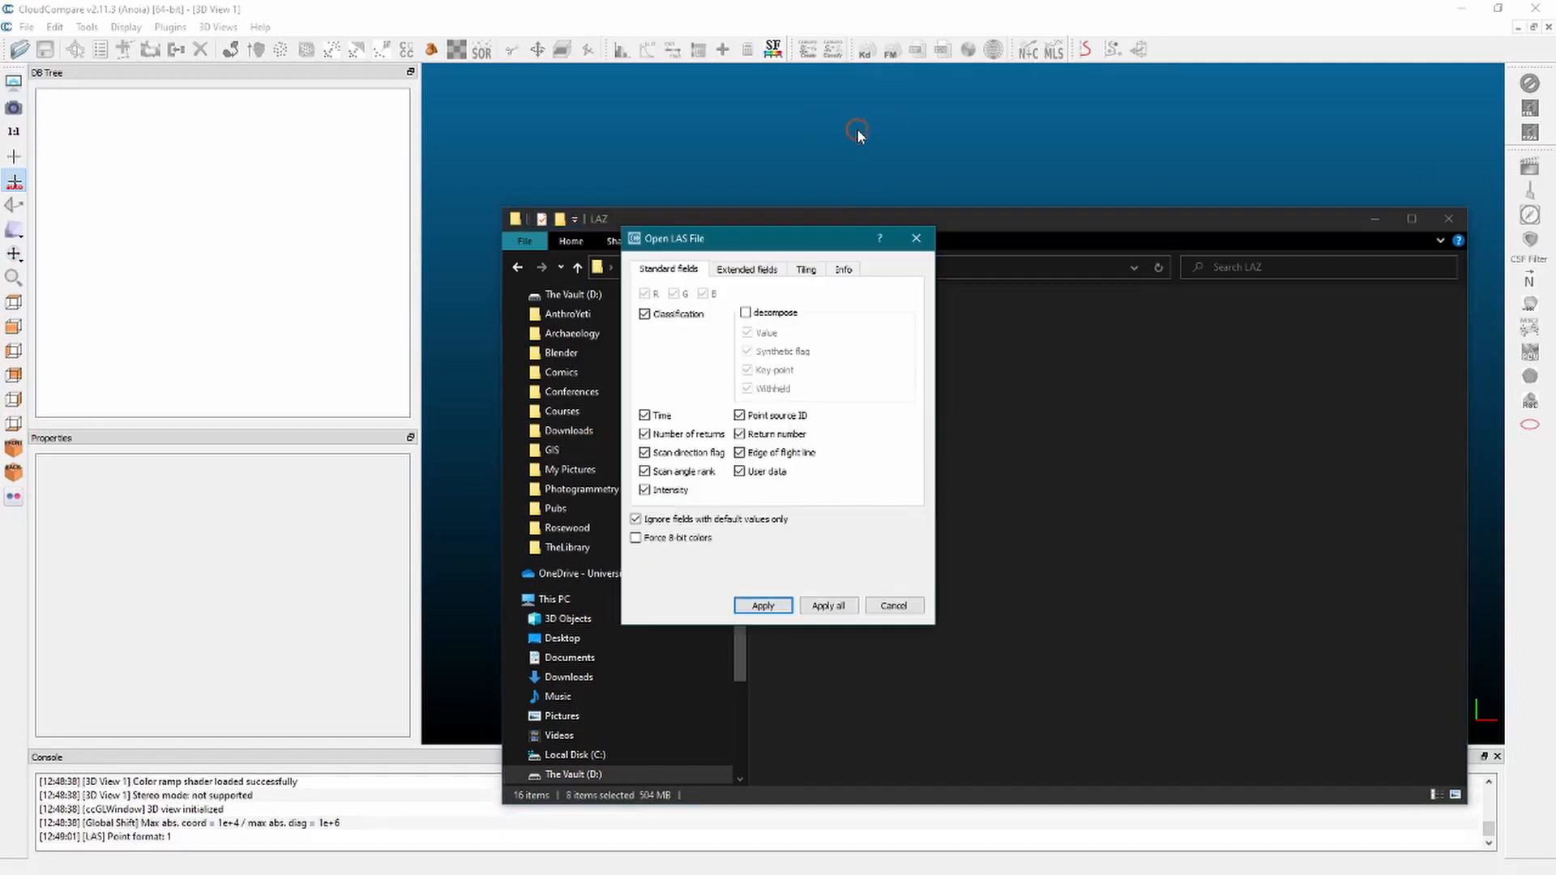
{"action": "left_click", "coordinate": [829, 607]}
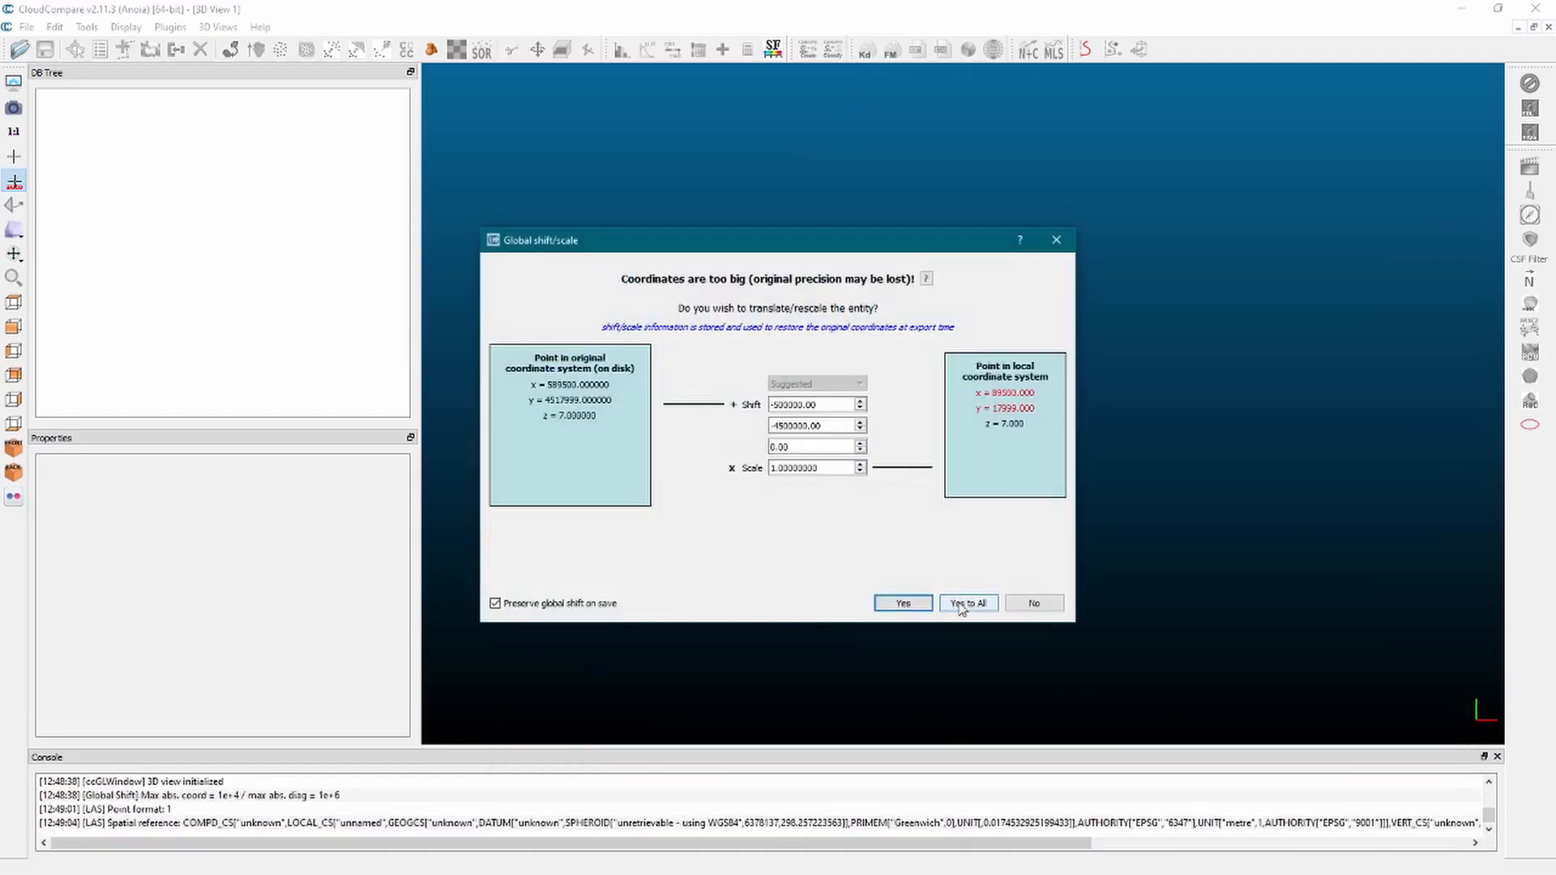
{"action": "left_click", "coordinate": [961, 605]}
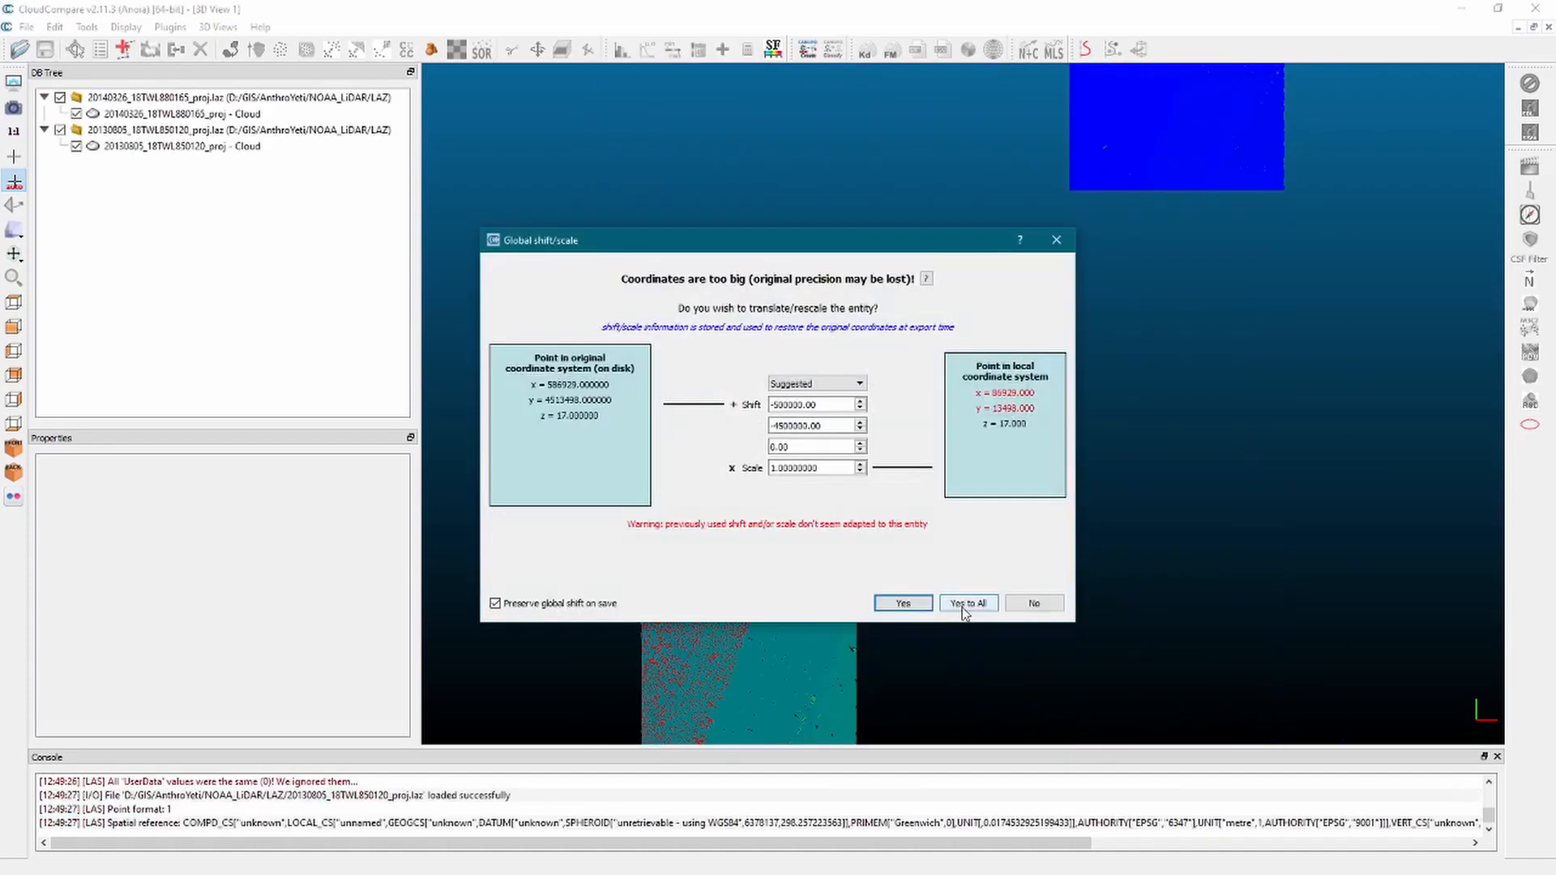
{"action": "left_click", "coordinate": [964, 601]}
{"action": "left_click", "coordinate": [964, 601]}
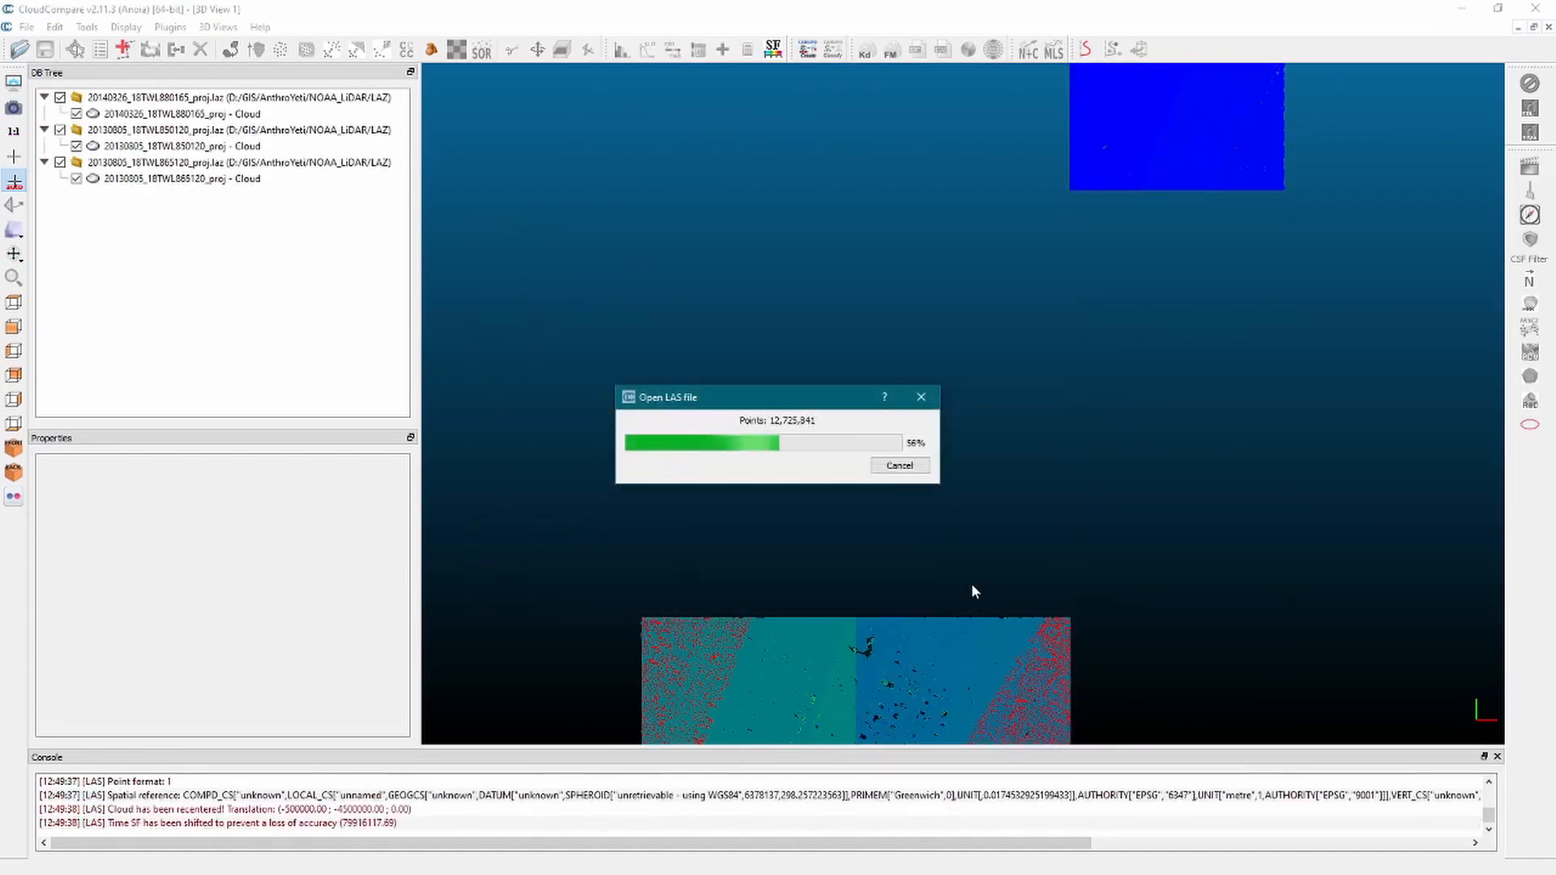
{"action": "left_click", "coordinate": [971, 598]}
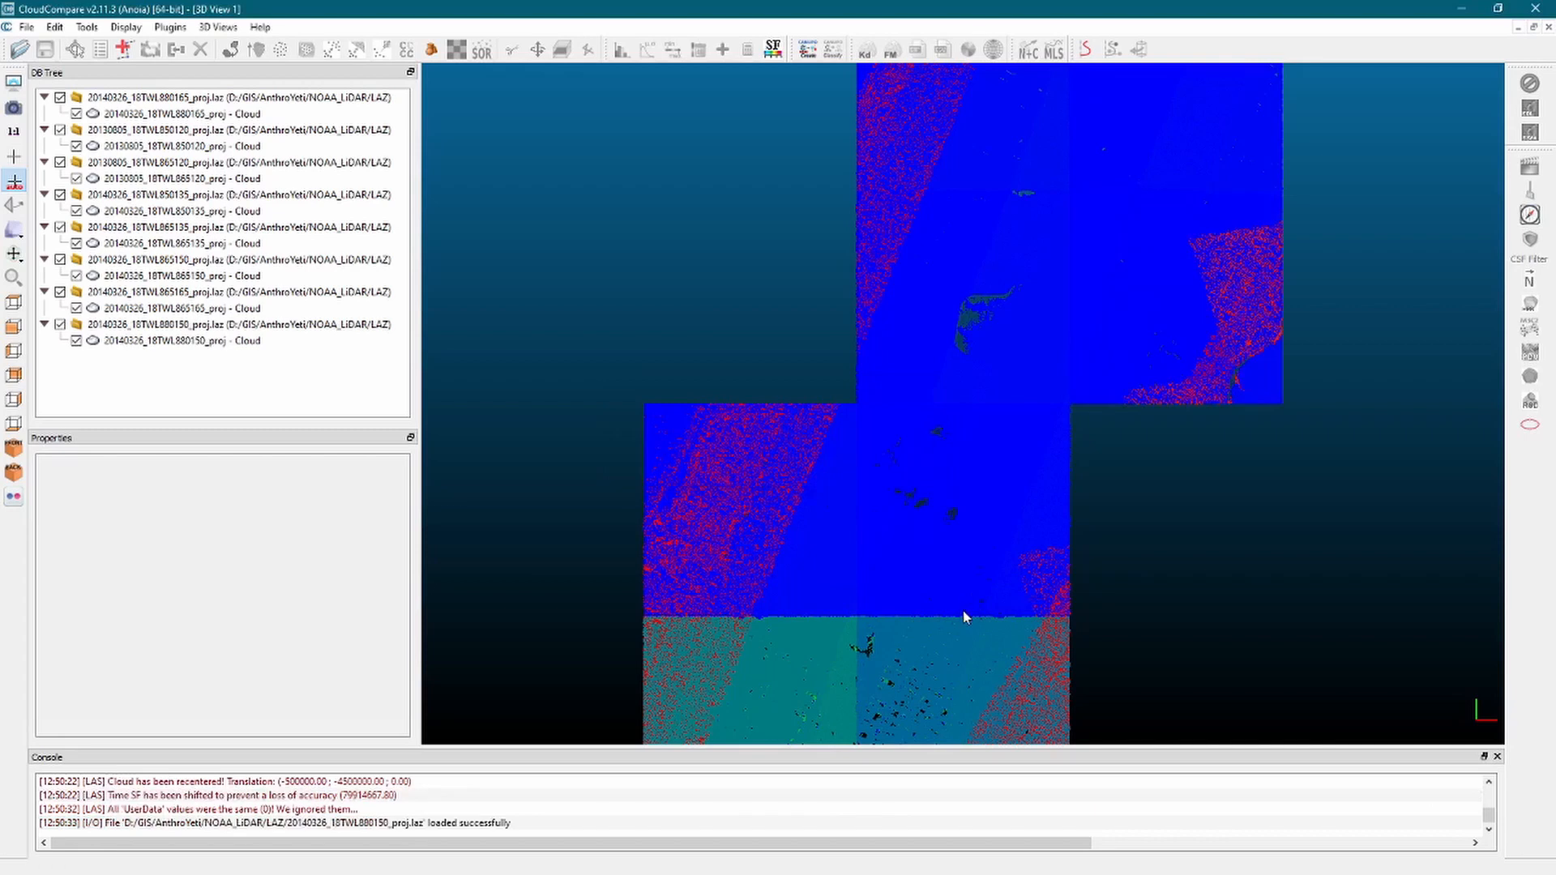
Set the 3D view to orthographic projection and show the eight tiles from the top.
{"action": "left_click_drag", "start_coordinate": [975, 587], "coordinate": [883, 503]}
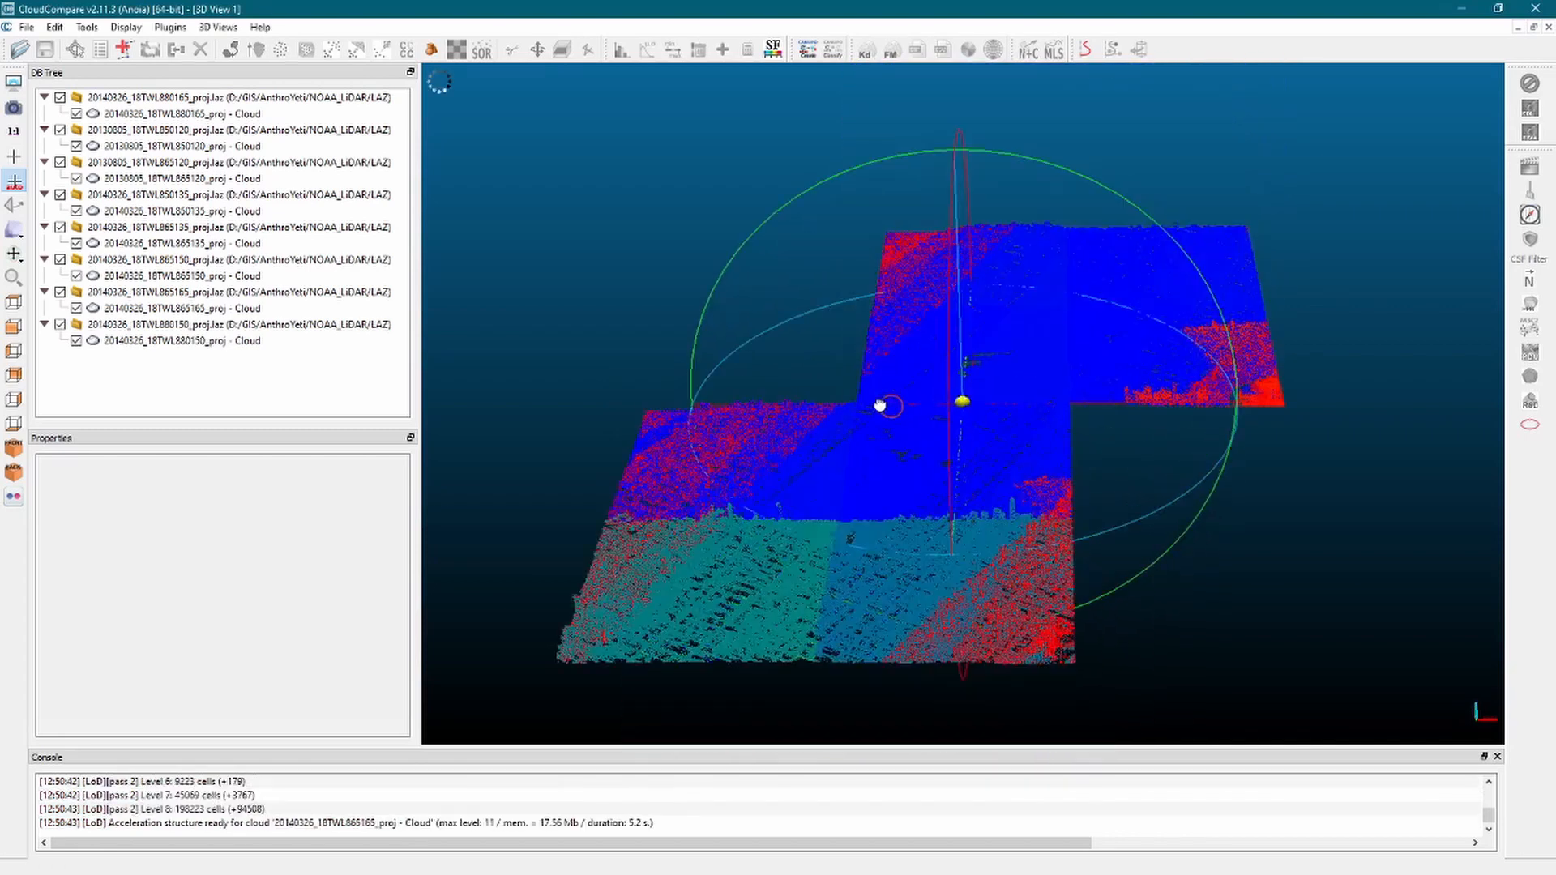
{"action": "left_click", "coordinate": [13, 233]}
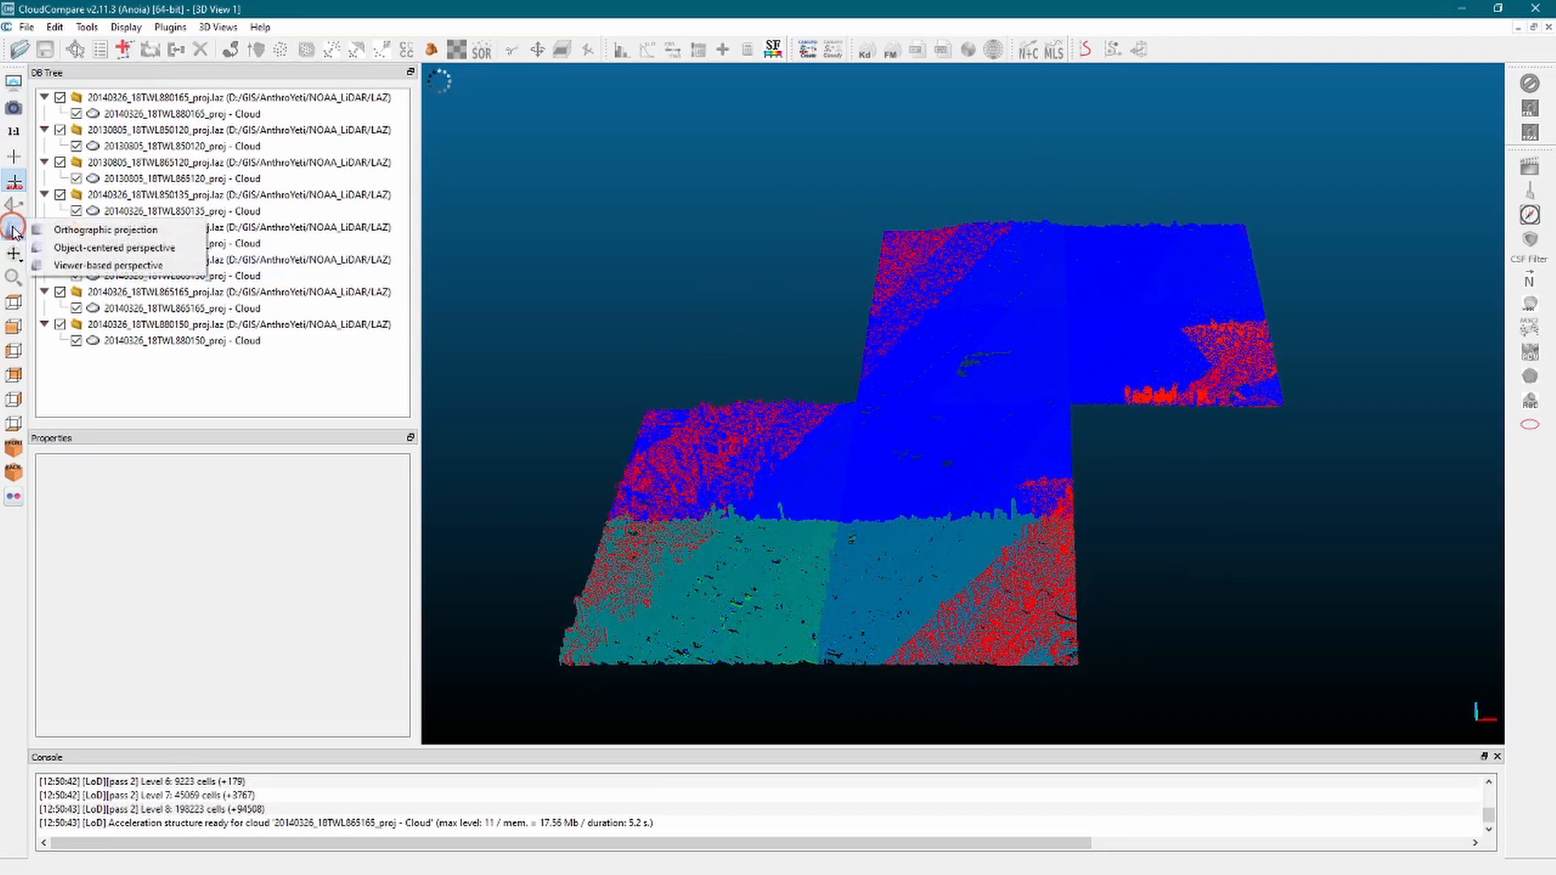
{"action": "left_click", "coordinate": [92, 231]}
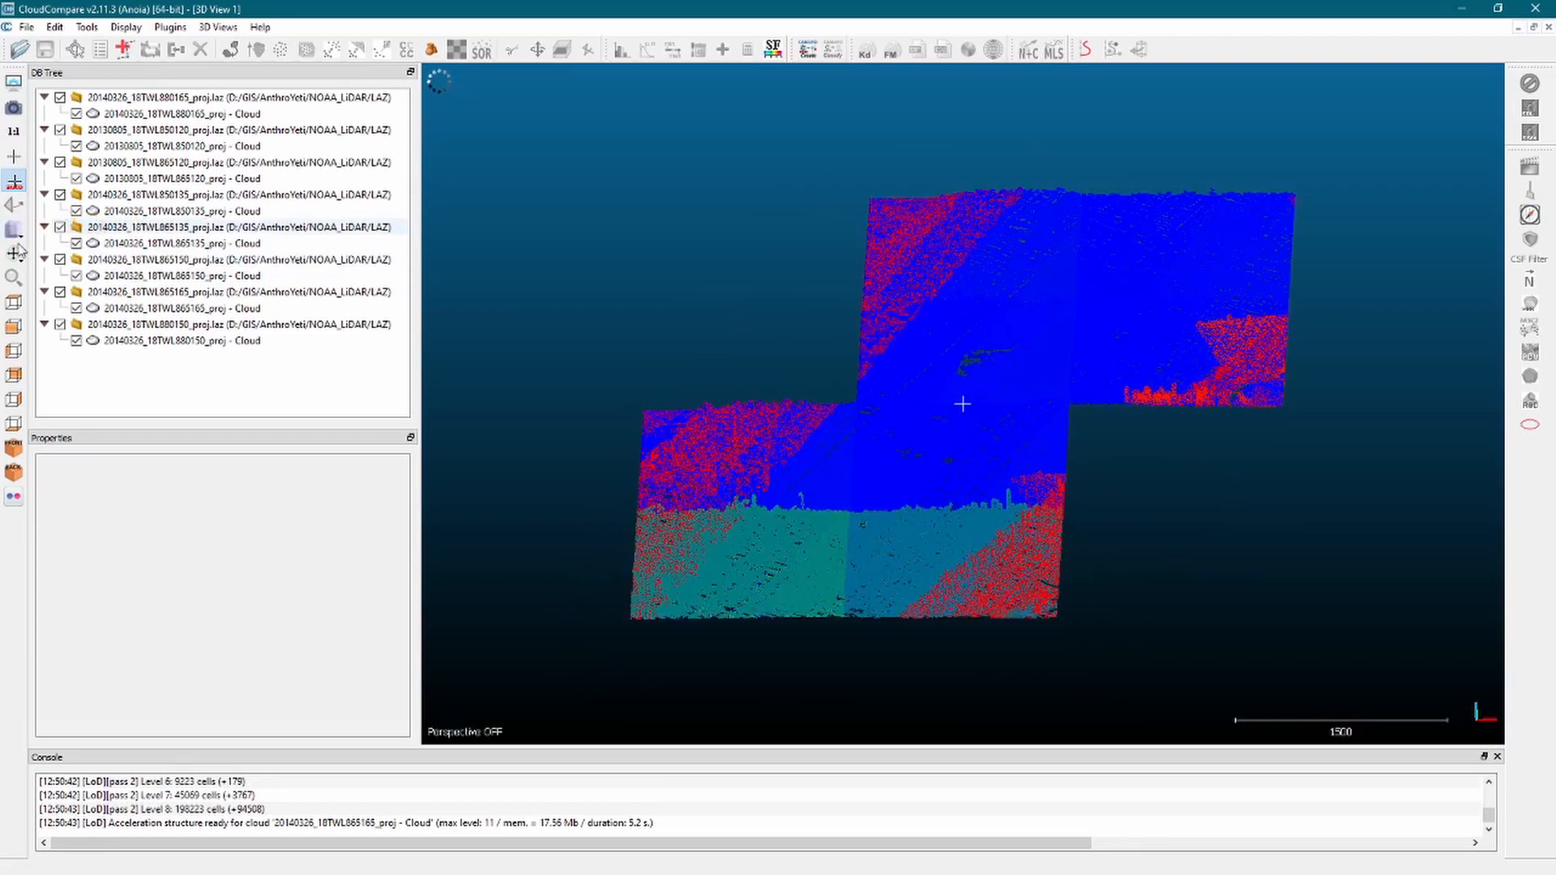
{"action": "left_click_drag", "start_coordinate": [955, 351], "coordinate": [952, 371]}
{"action": "key", "text": "8"}
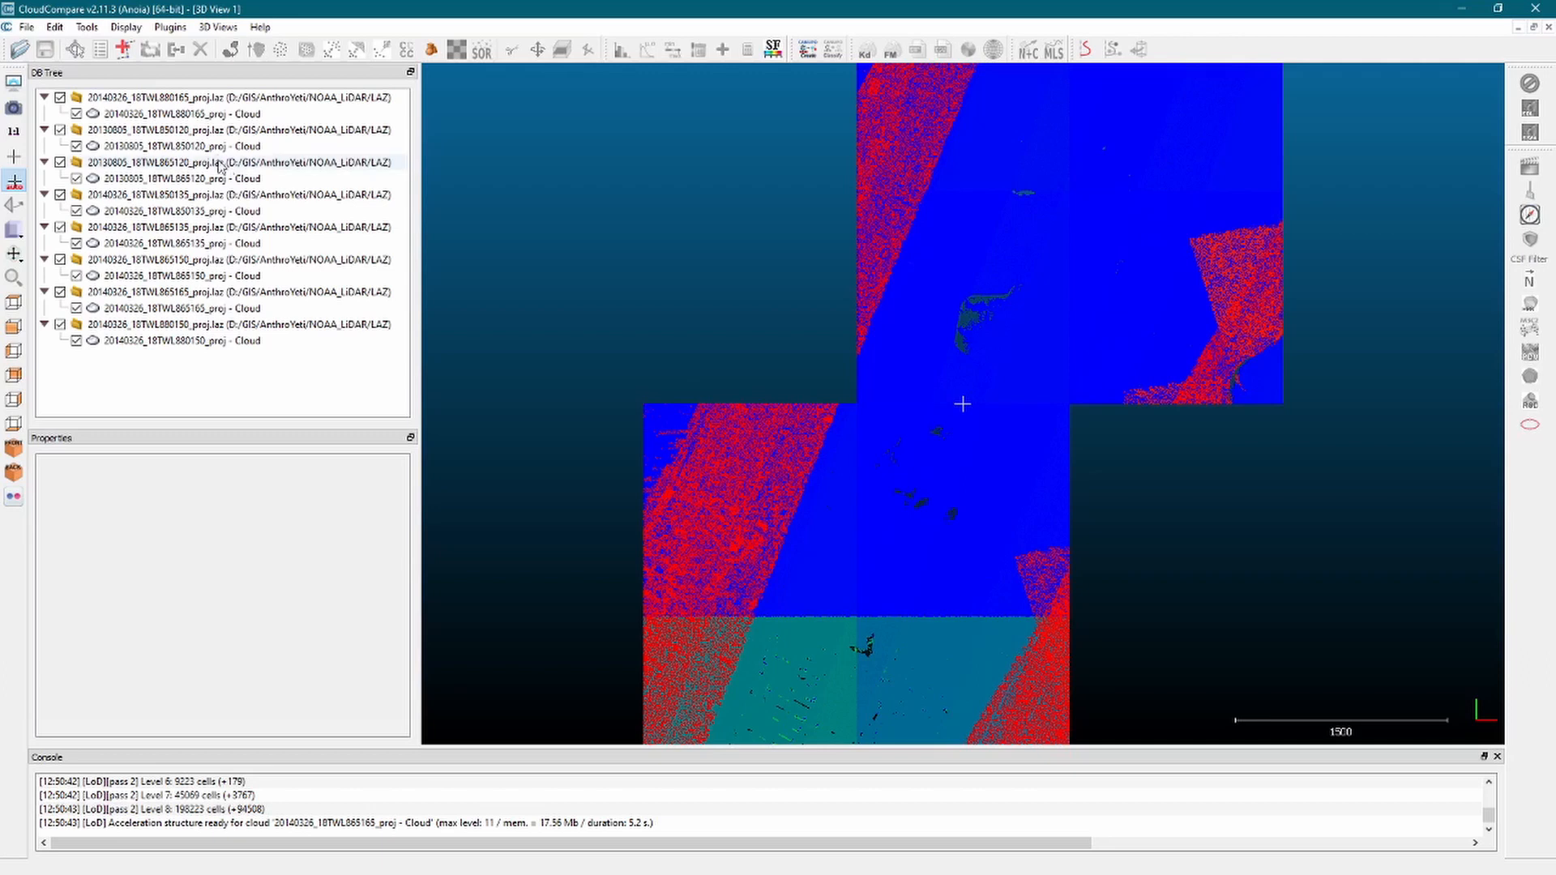
Merge all eight loaded _proj tiles into a single cloud, generating a scalar field with the original cloud index.
{"action": "left_click", "coordinate": [221, 98]}
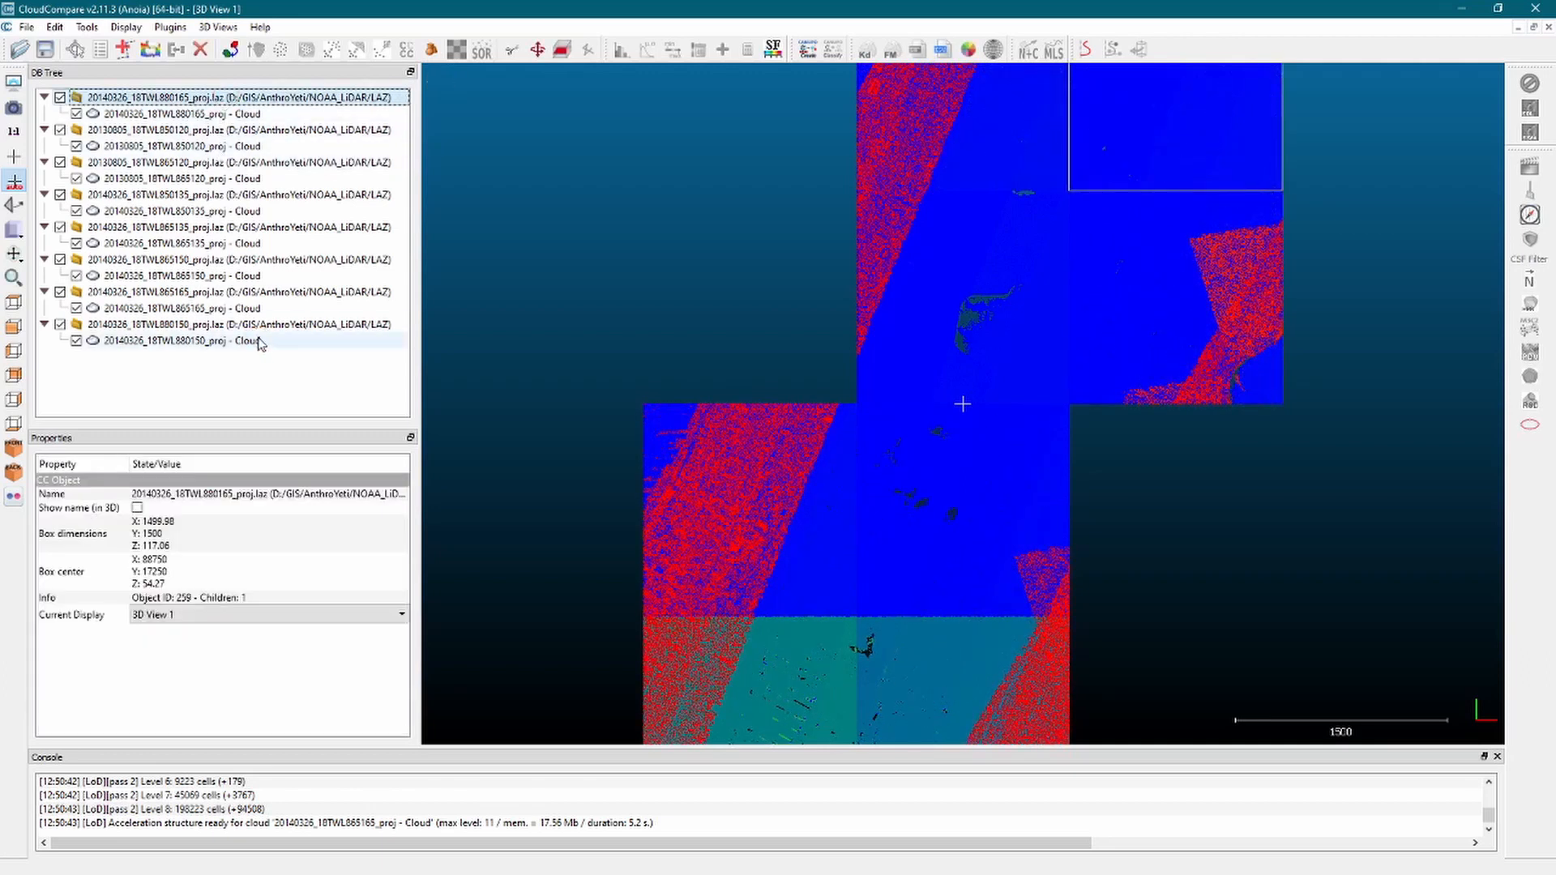
{"action": "left_click", "coordinate": [259, 341], "text": "shift"}
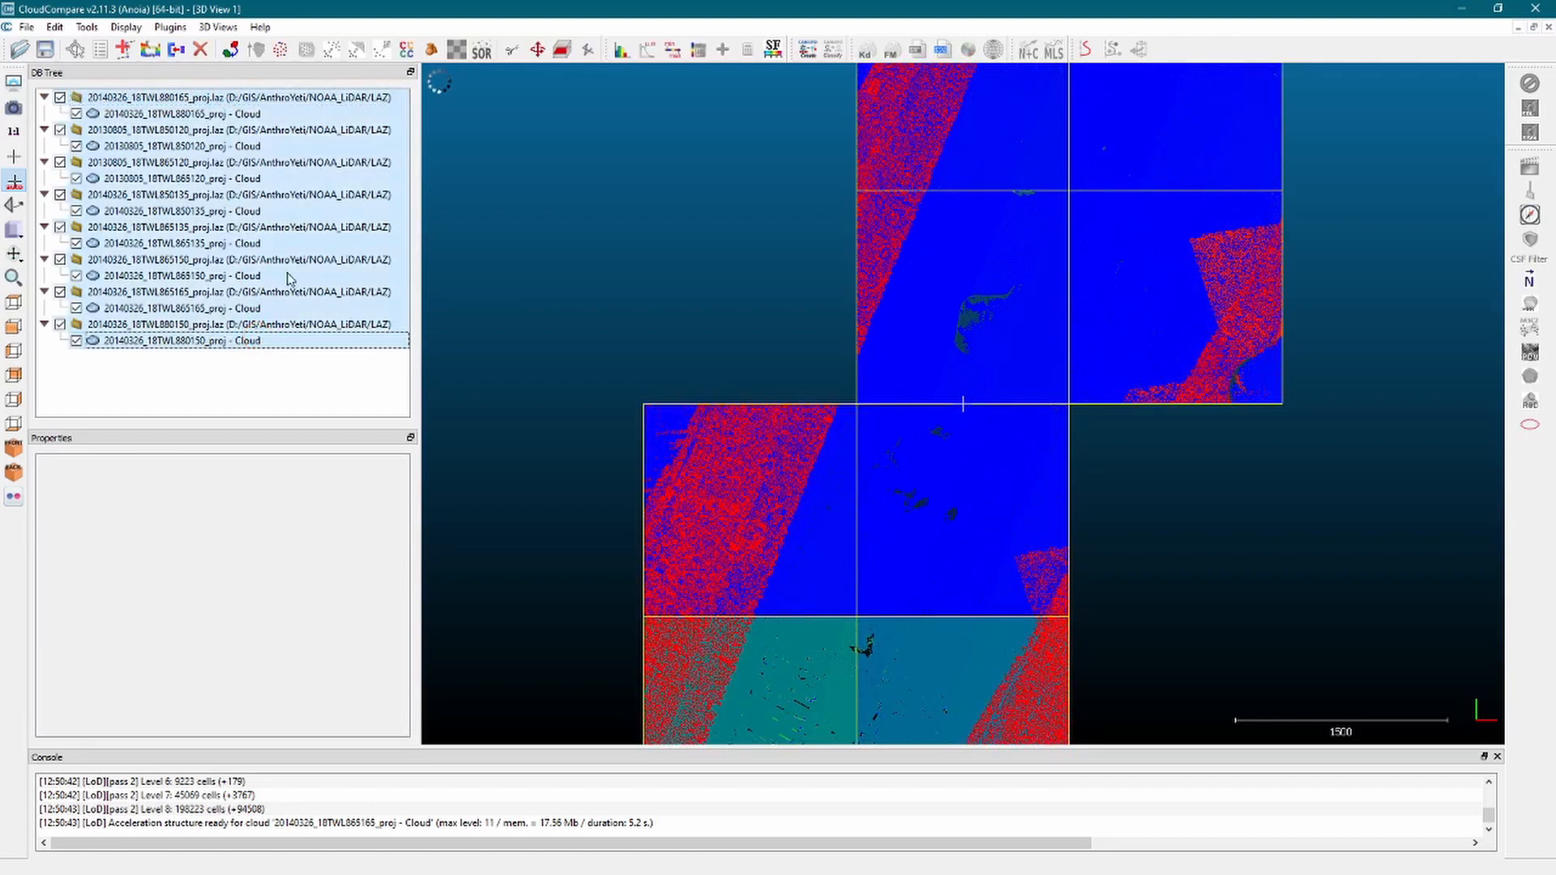
{"action": "left_click", "coordinate": [59, 28]}
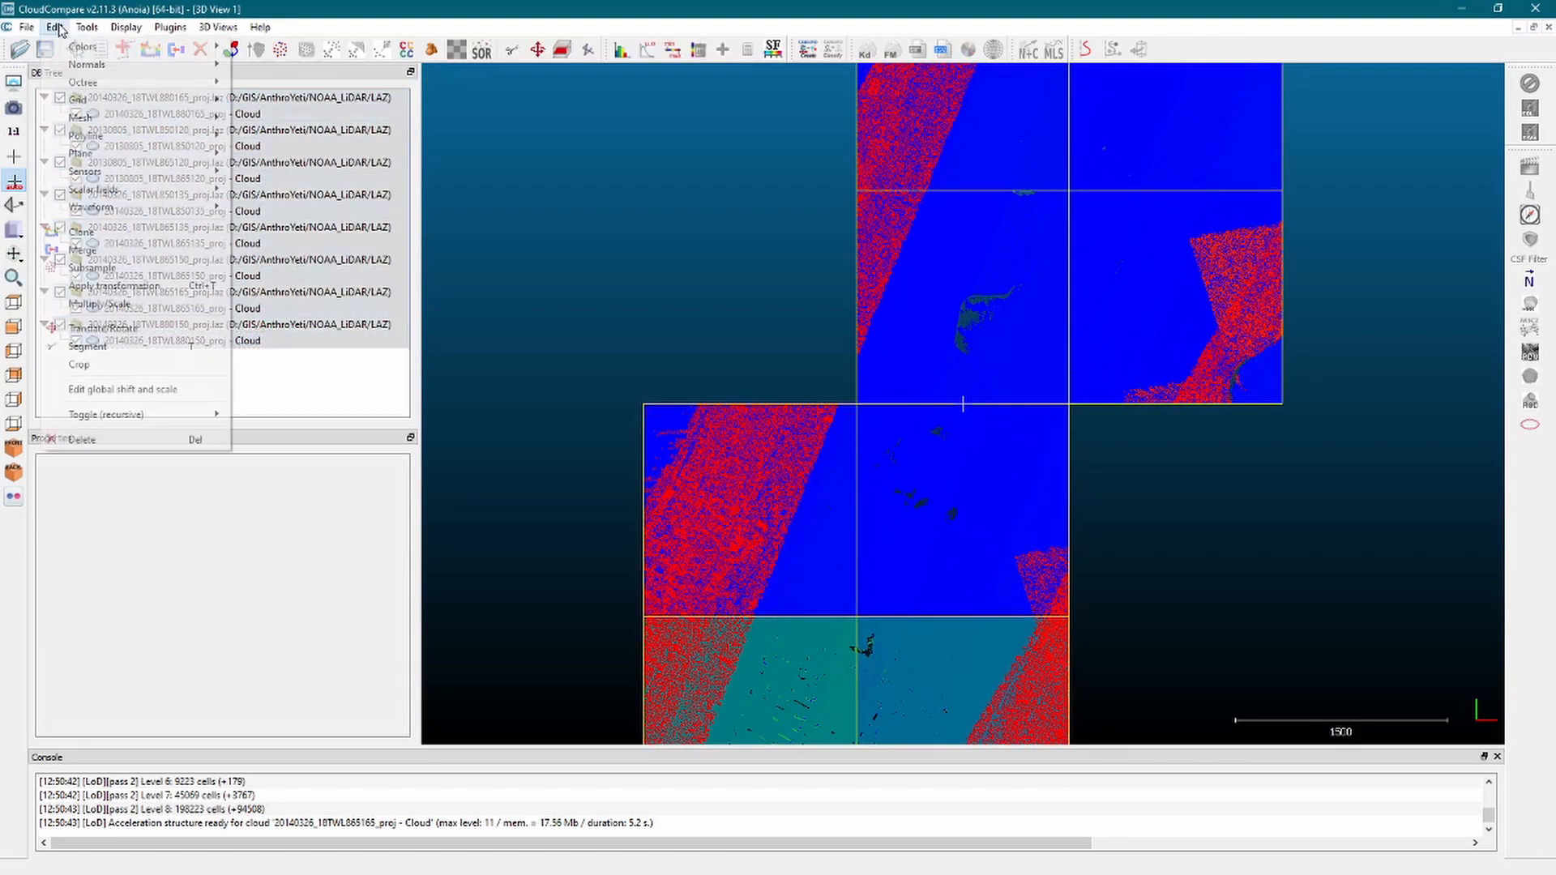
{"action": "left_click", "coordinate": [104, 252]}
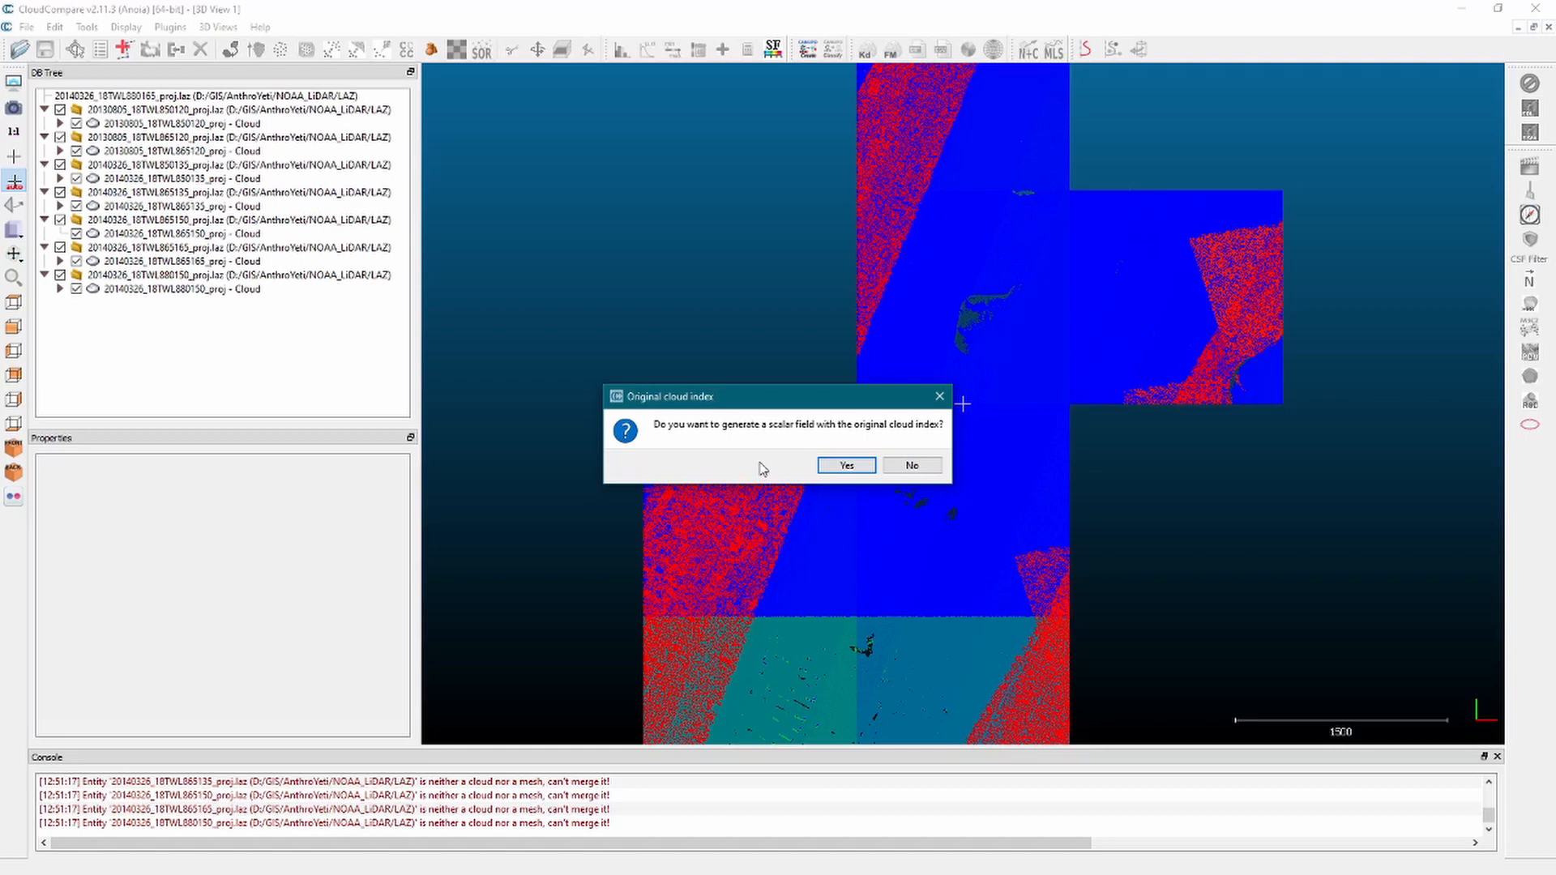
{"action": "left_click", "coordinate": [859, 464]}
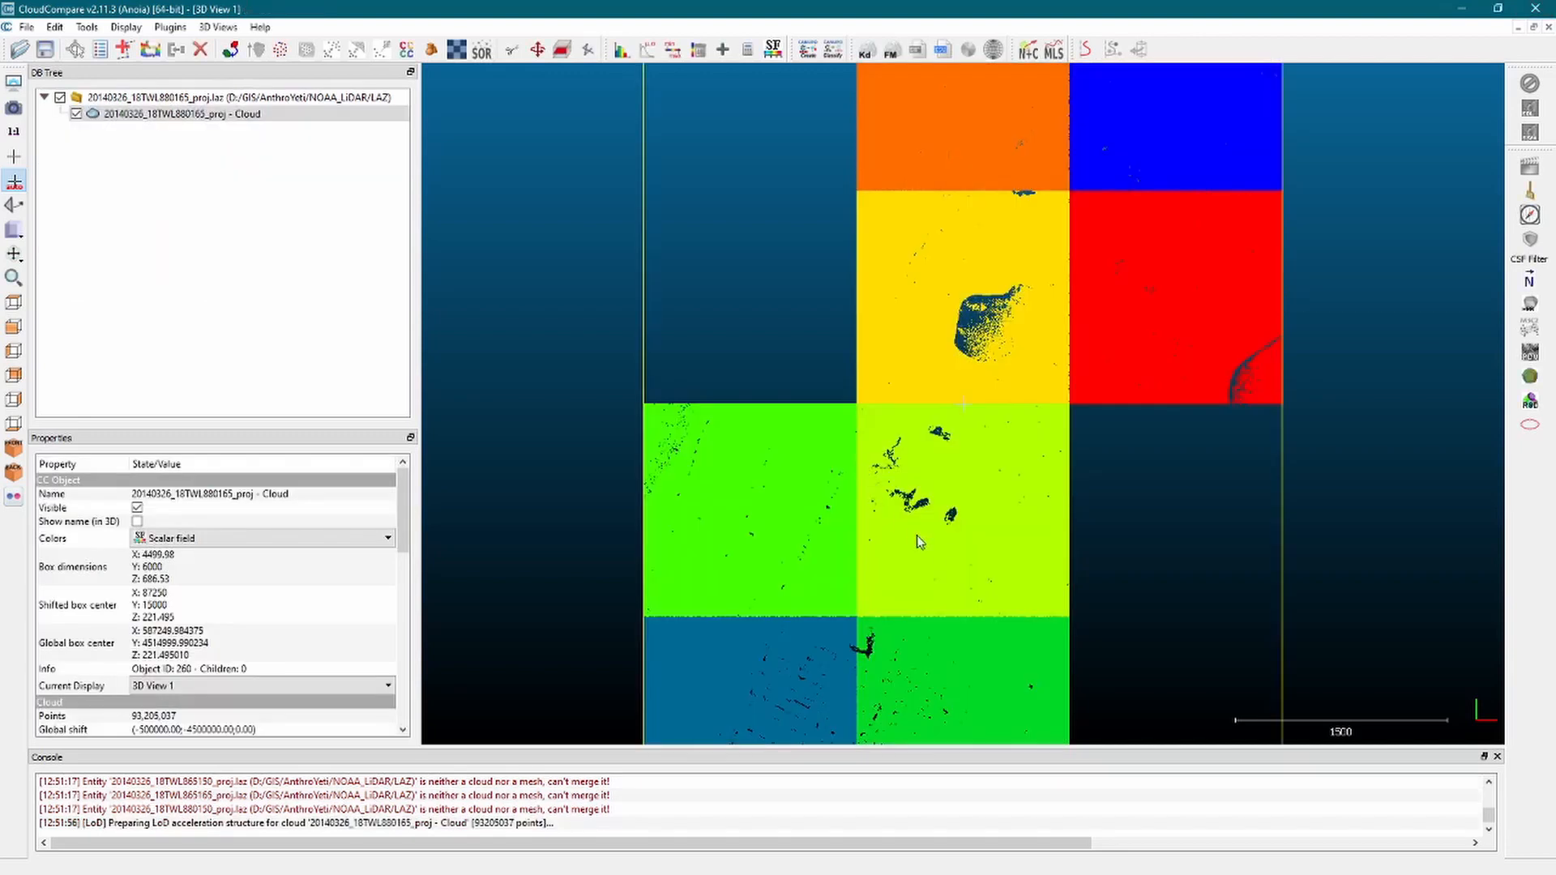
Switch the view to object-centered perspective and inspect the merged cloud in 3D around the seam between tiles.
{"action": "left_click_drag", "start_coordinate": [916, 535], "coordinate": [839, 211]}
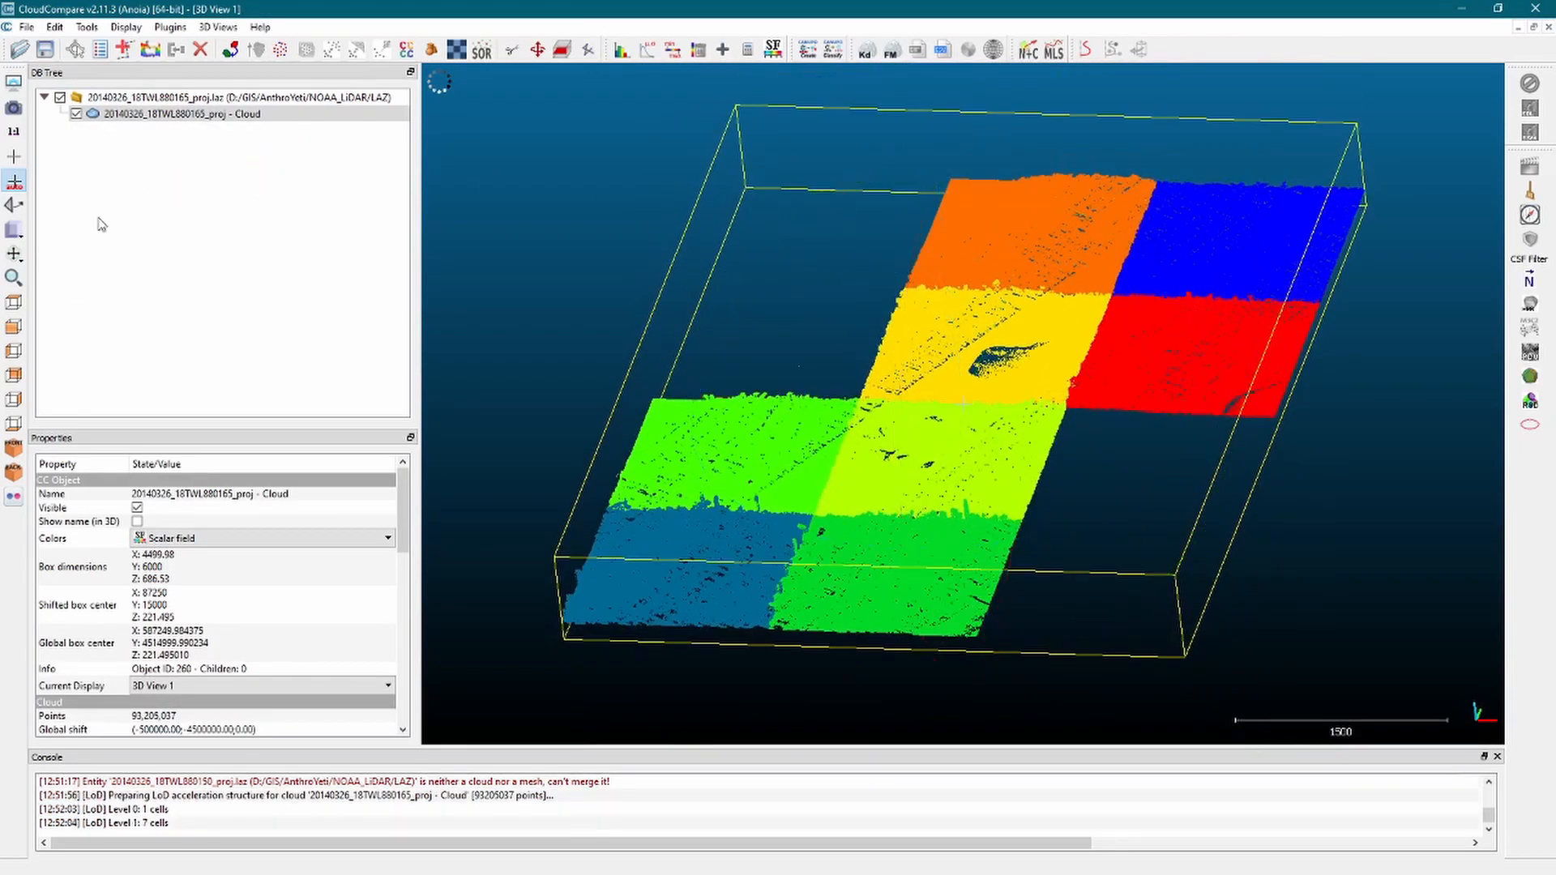
{"action": "left_click", "coordinate": [18, 234]}
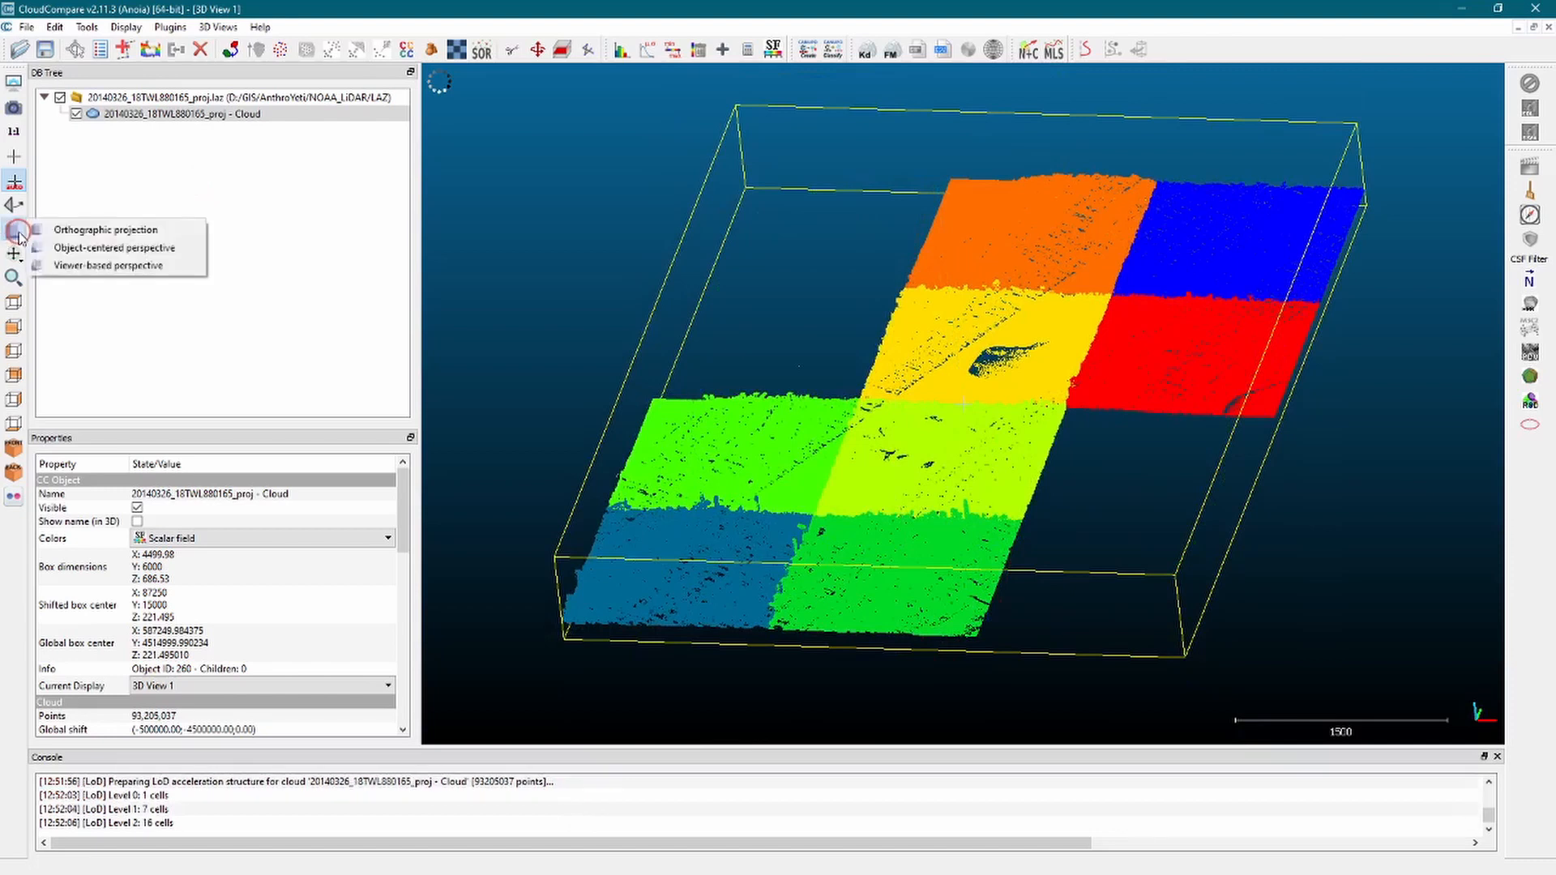
{"action": "left_click", "coordinate": [120, 248]}
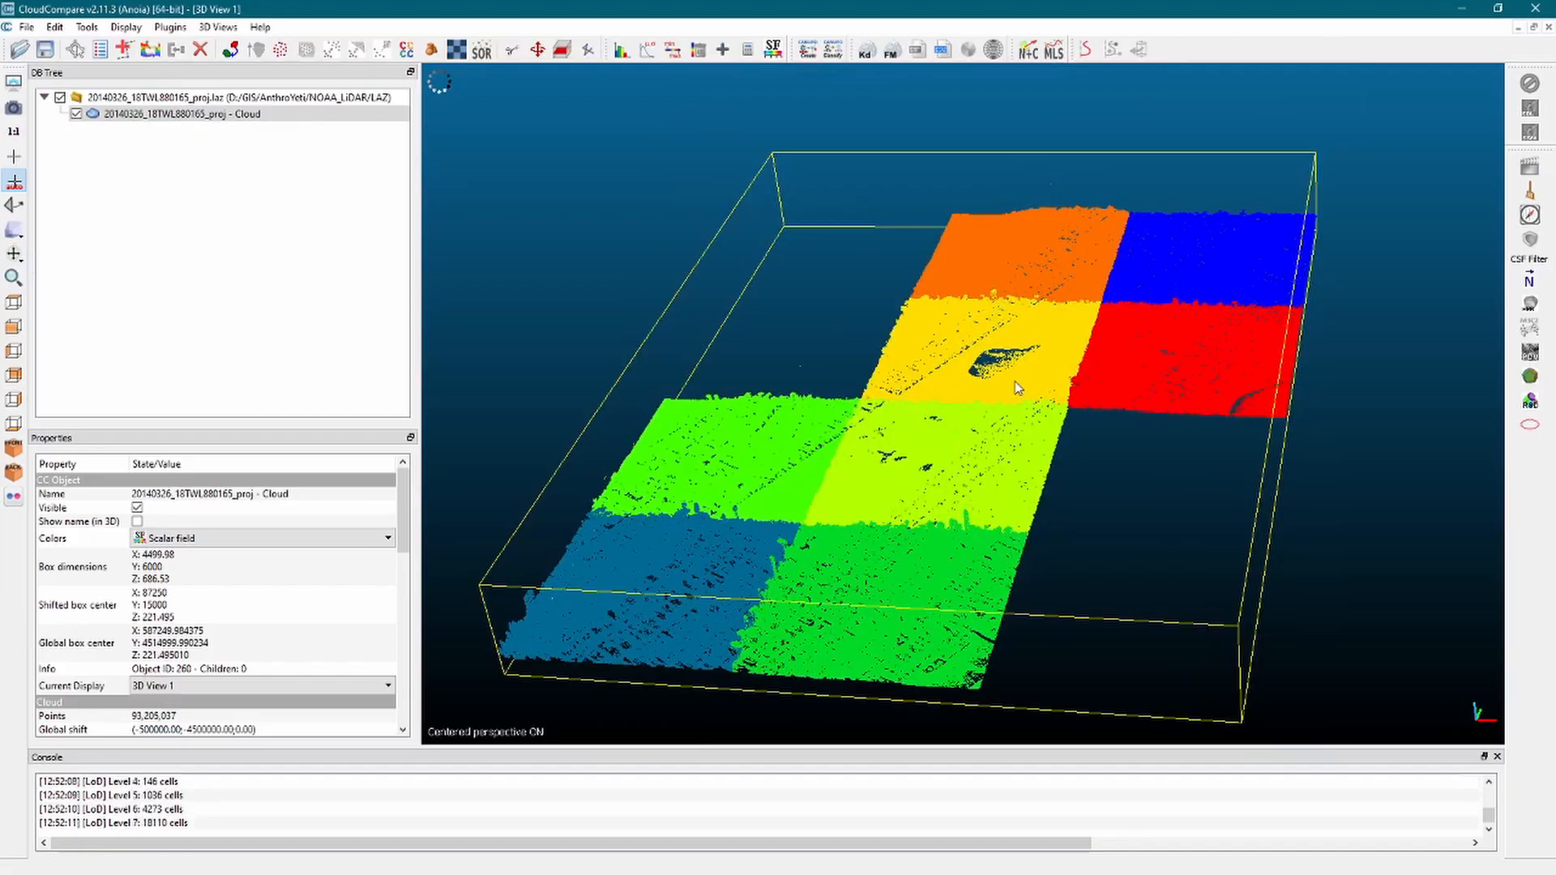
{"action": "scroll", "coordinate": [956, 466], "scroll_direction": "up", "scroll_amount": 4}
{"action": "scroll", "coordinate": [956, 453], "scroll_direction": "up", "scroll_amount": 6}
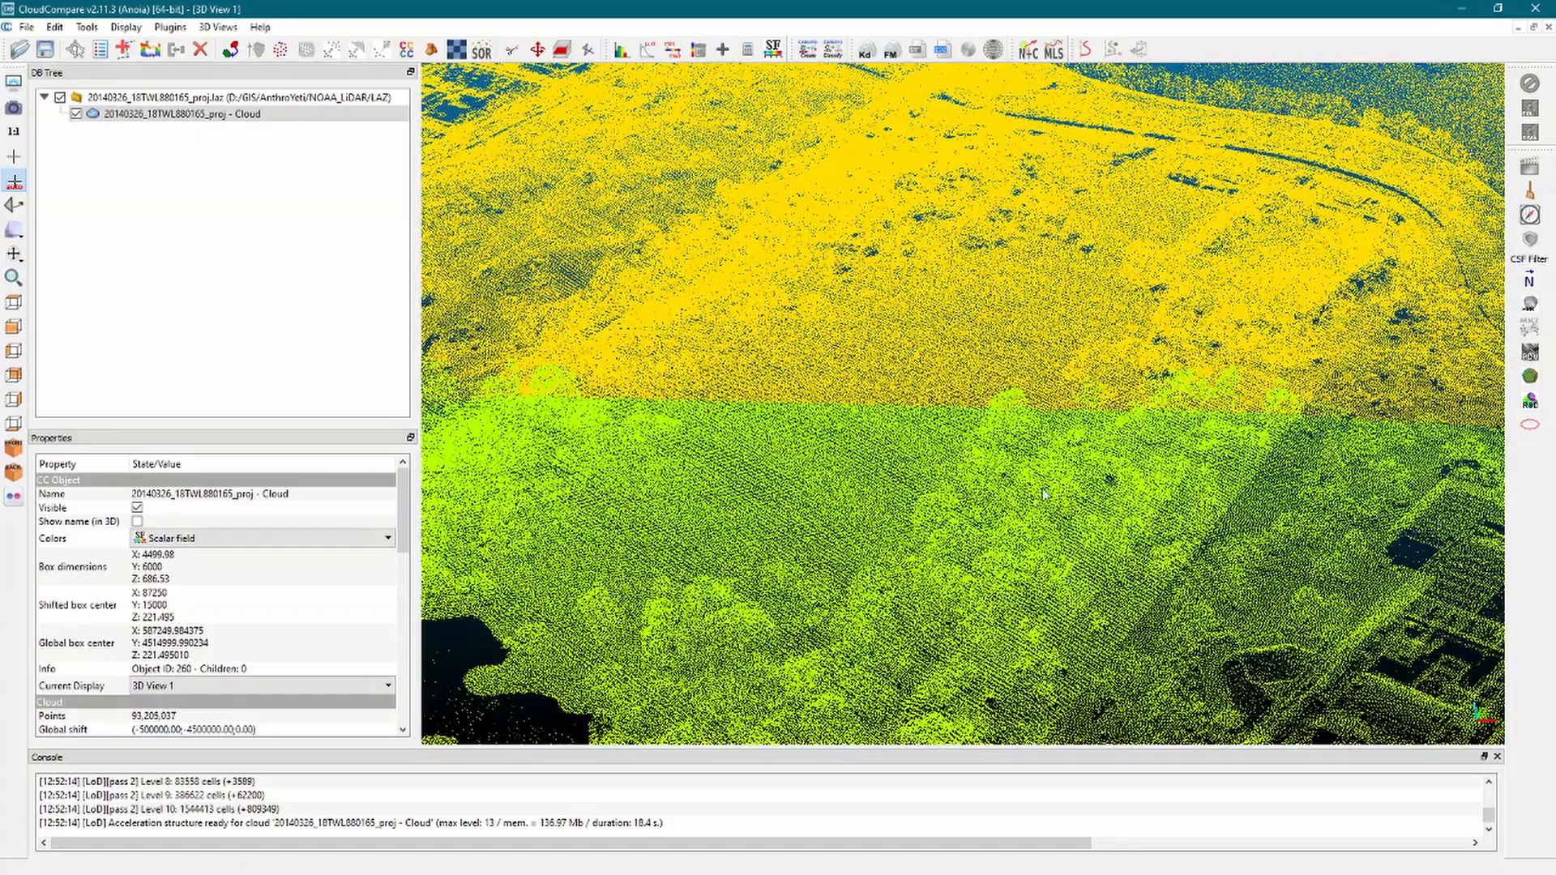
{"action": "left_click_drag", "start_coordinate": [962, 444], "coordinate": [1256, 395]}
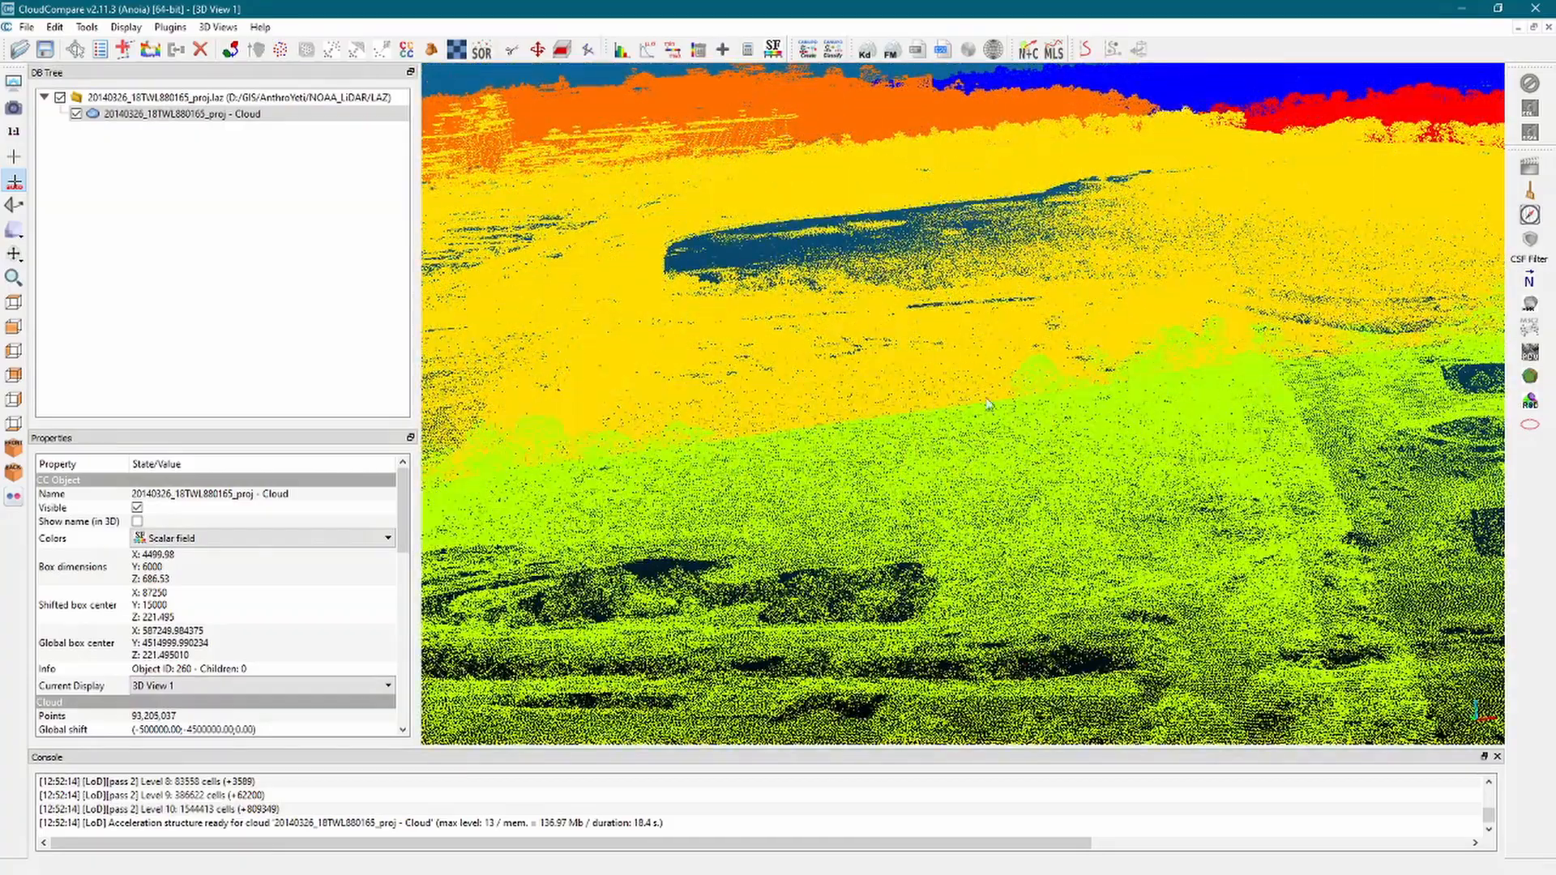
Make Intensity the merged cloud's active scalar field and inspect Central Park in 3D.
{"action": "left_click_drag", "start_coordinate": [409, 495], "coordinate": [414, 562]}
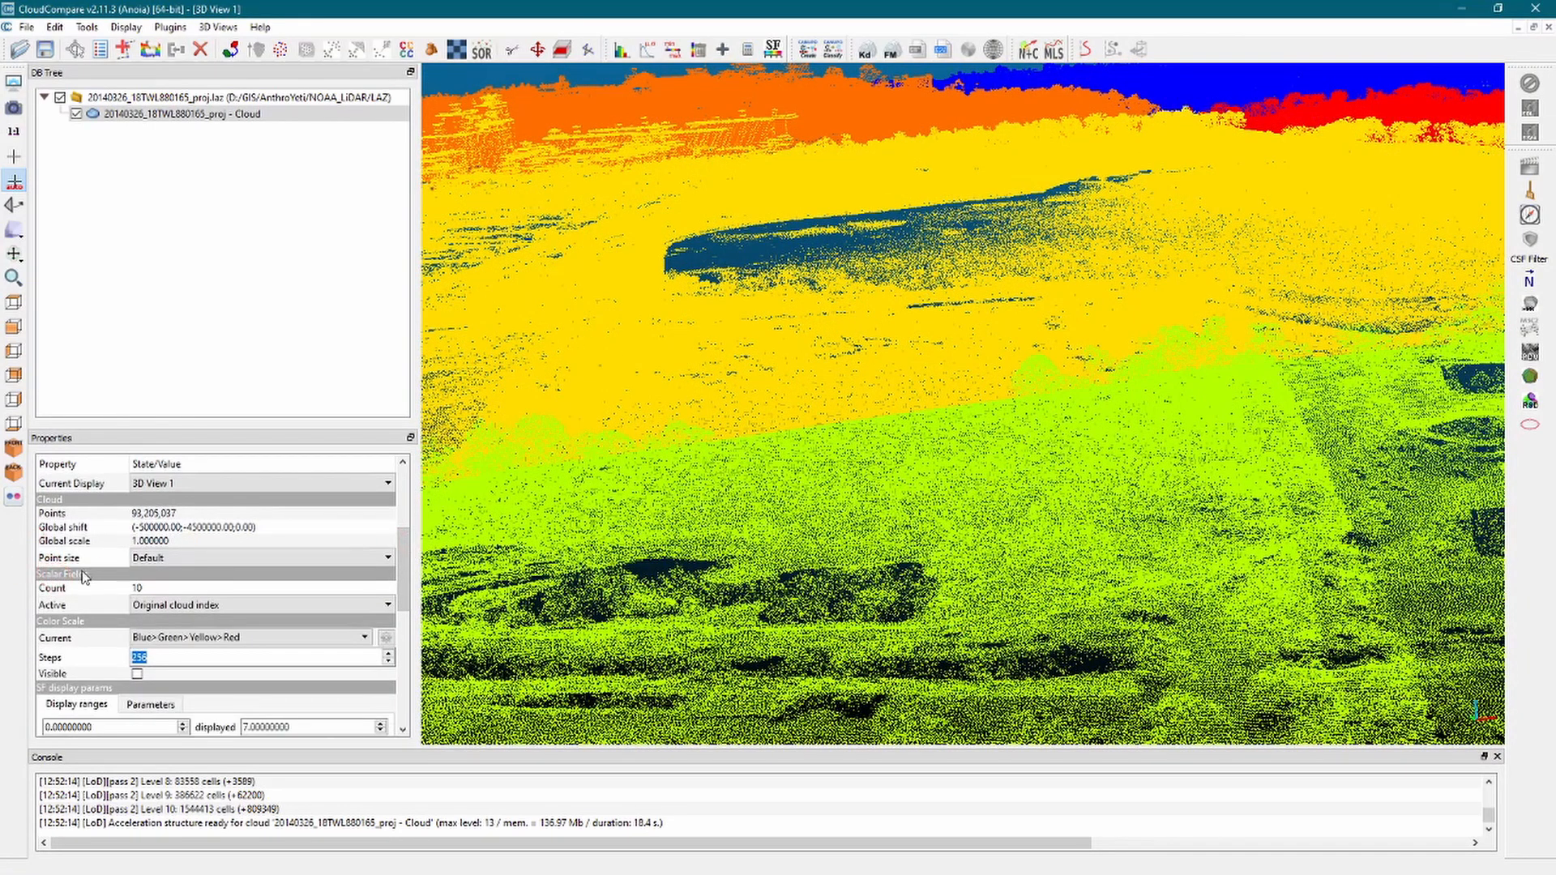
{"action": "left_click", "coordinate": [296, 604]}
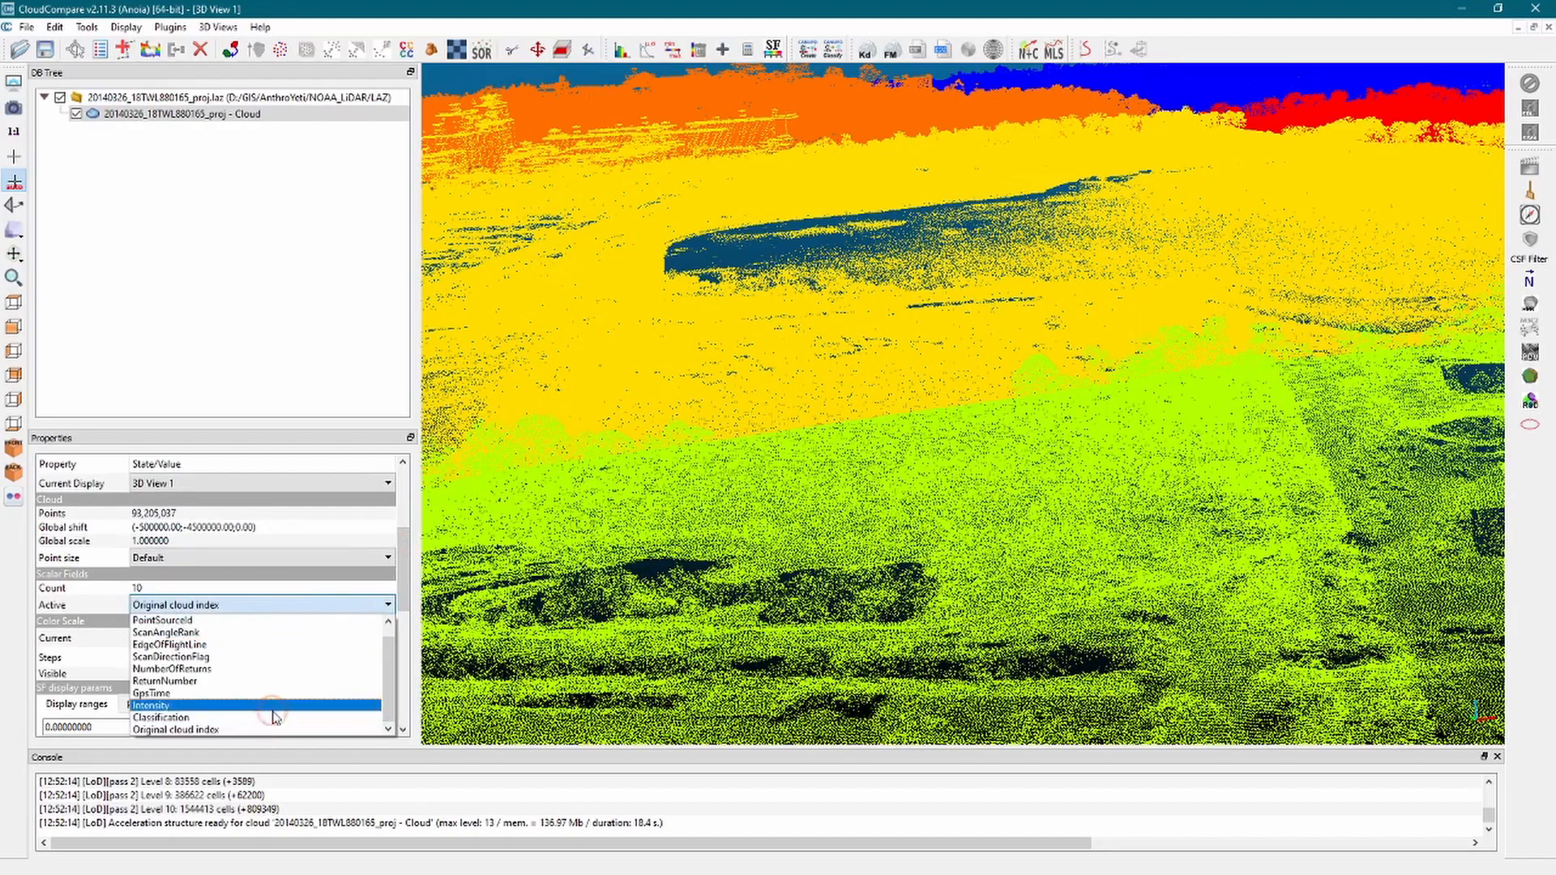
{"action": "left_click", "coordinate": [270, 712]}
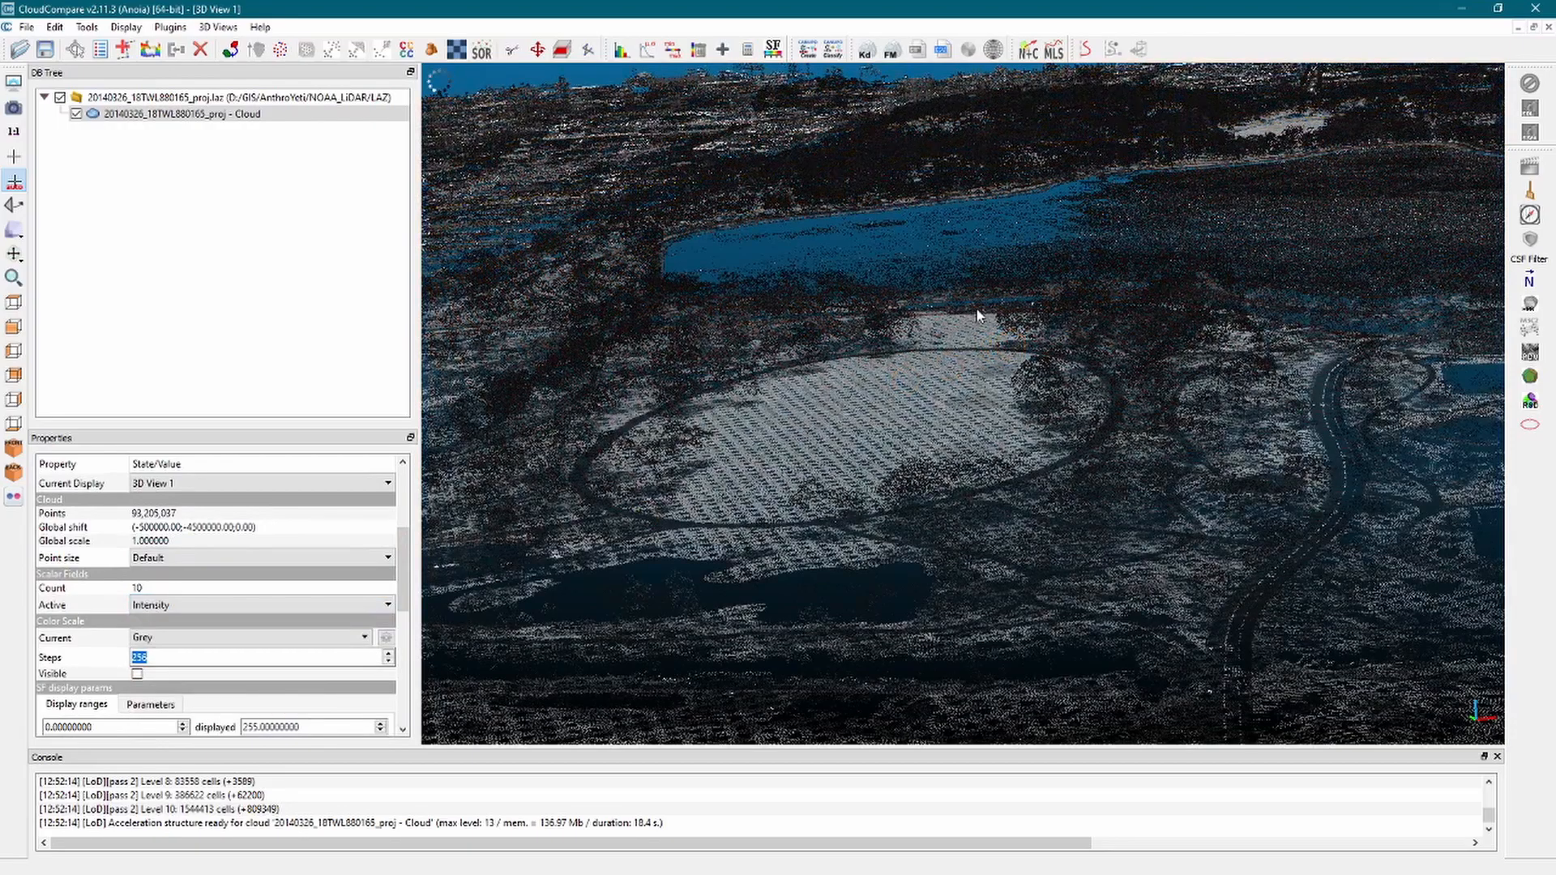
{"action": "left_click_drag", "start_coordinate": [973, 319], "coordinate": [992, 369]}
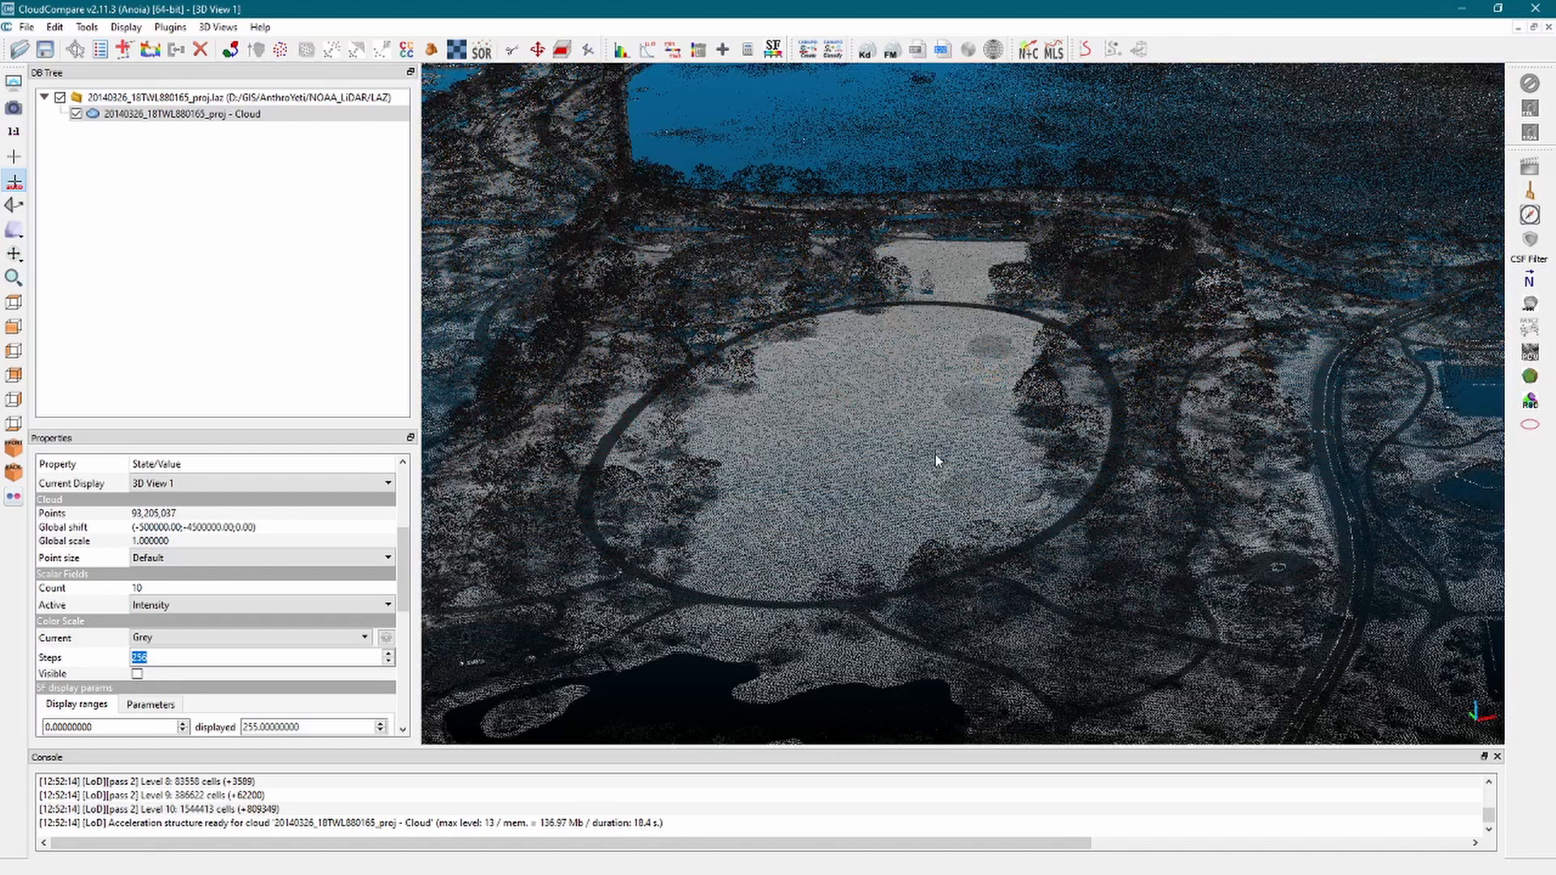
{"action": "scroll", "coordinate": [935, 454], "scroll_direction": "down", "scroll_amount": 10}
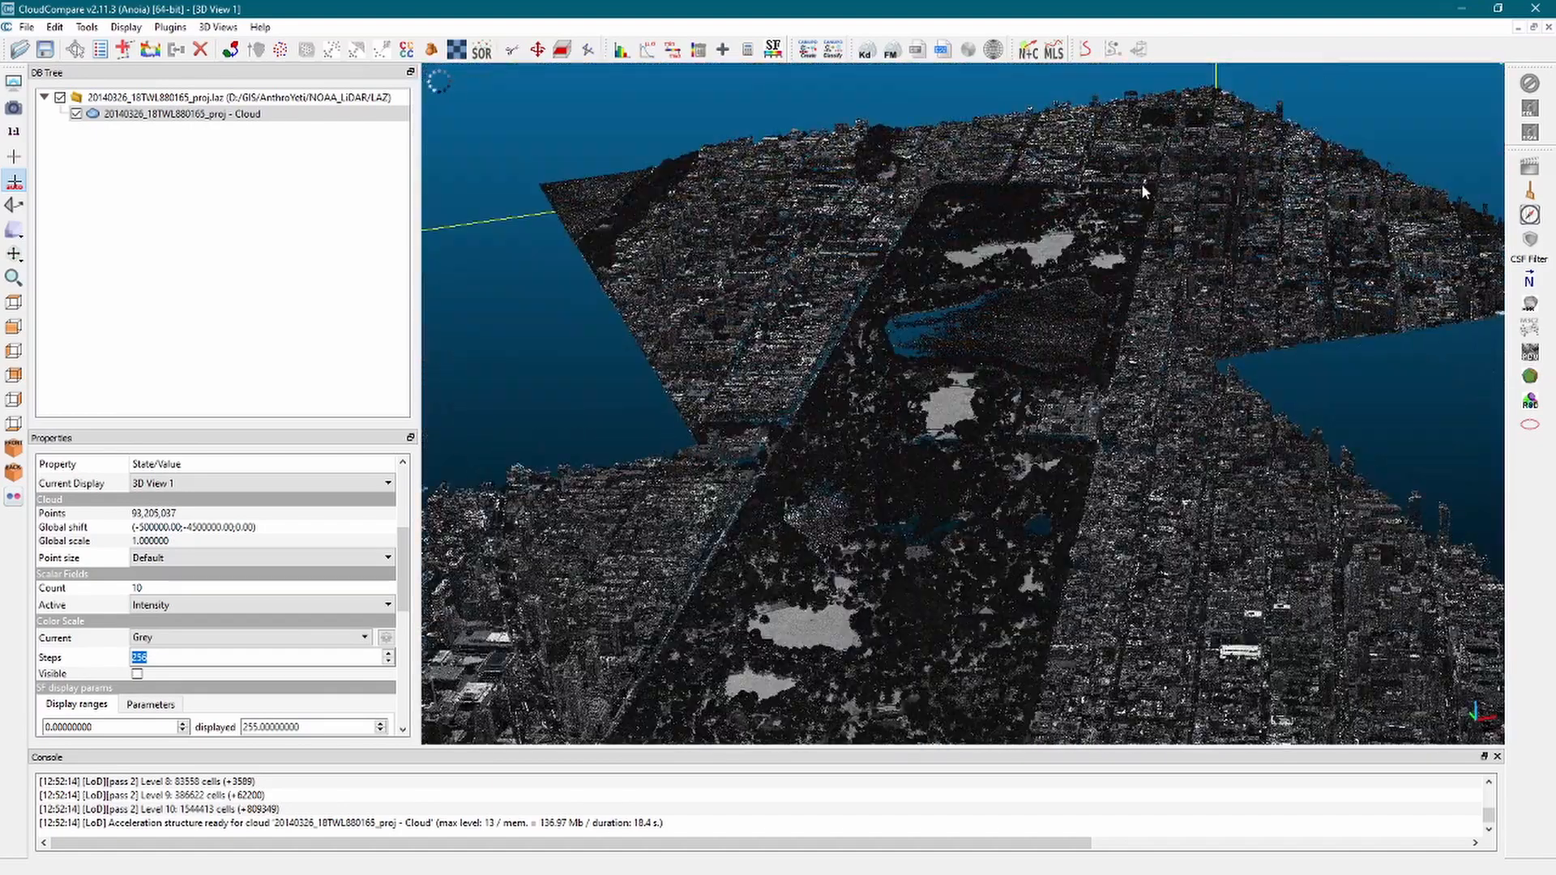
Show the merged cloud from the top in orthographic projection, with all of Central Park framed in the view.
{"action": "scroll", "coordinate": [742, 250], "scroll_direction": "up", "scroll_amount": 10}
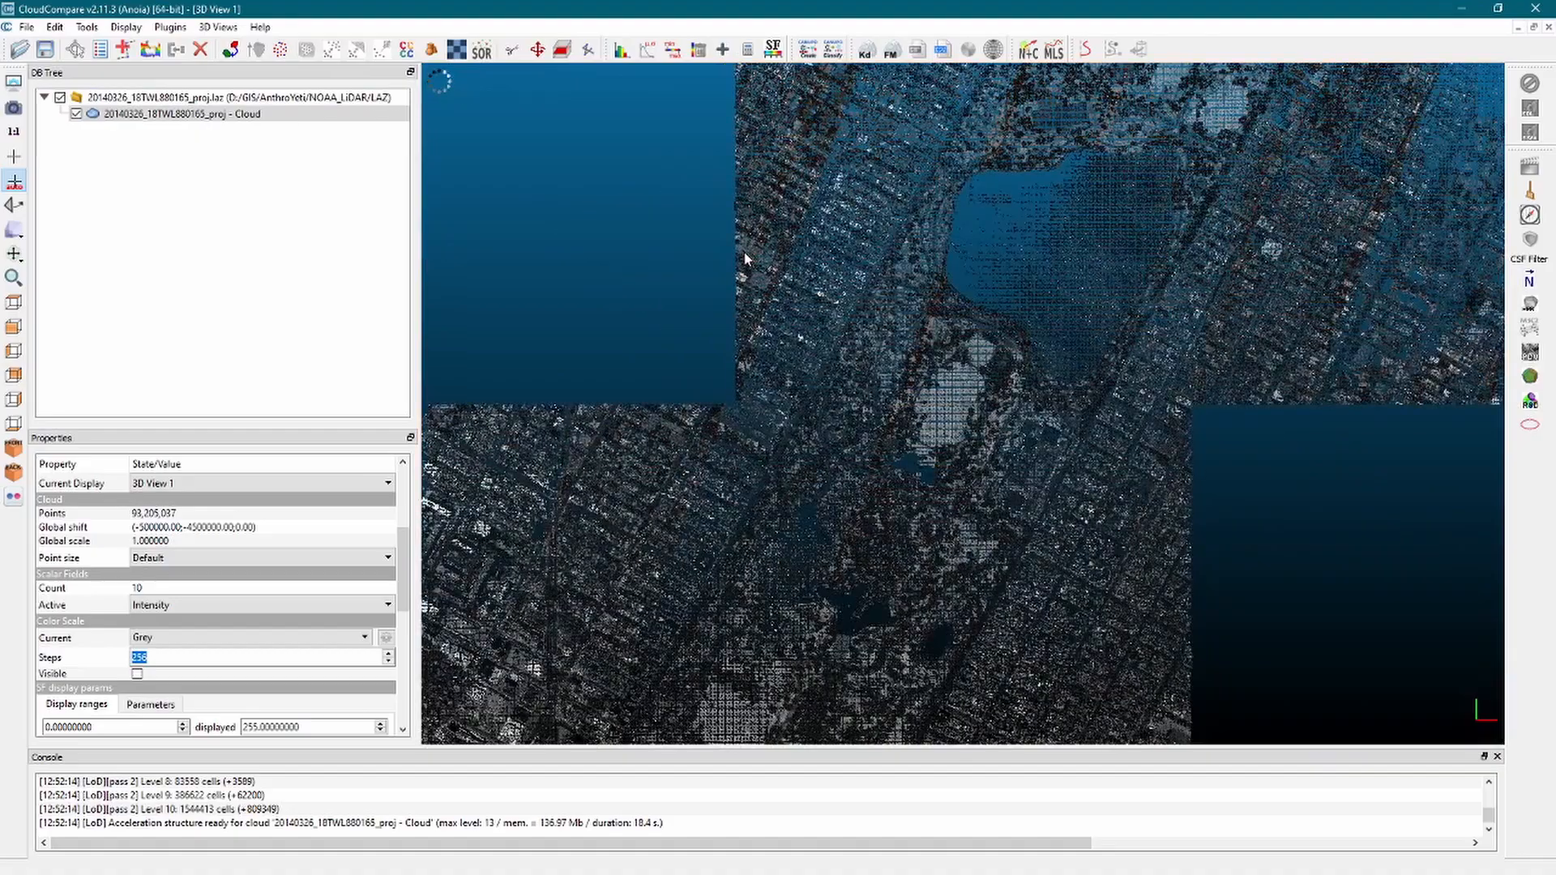
{"action": "scroll", "coordinate": [814, 318], "scroll_direction": "down", "scroll_amount": 6}
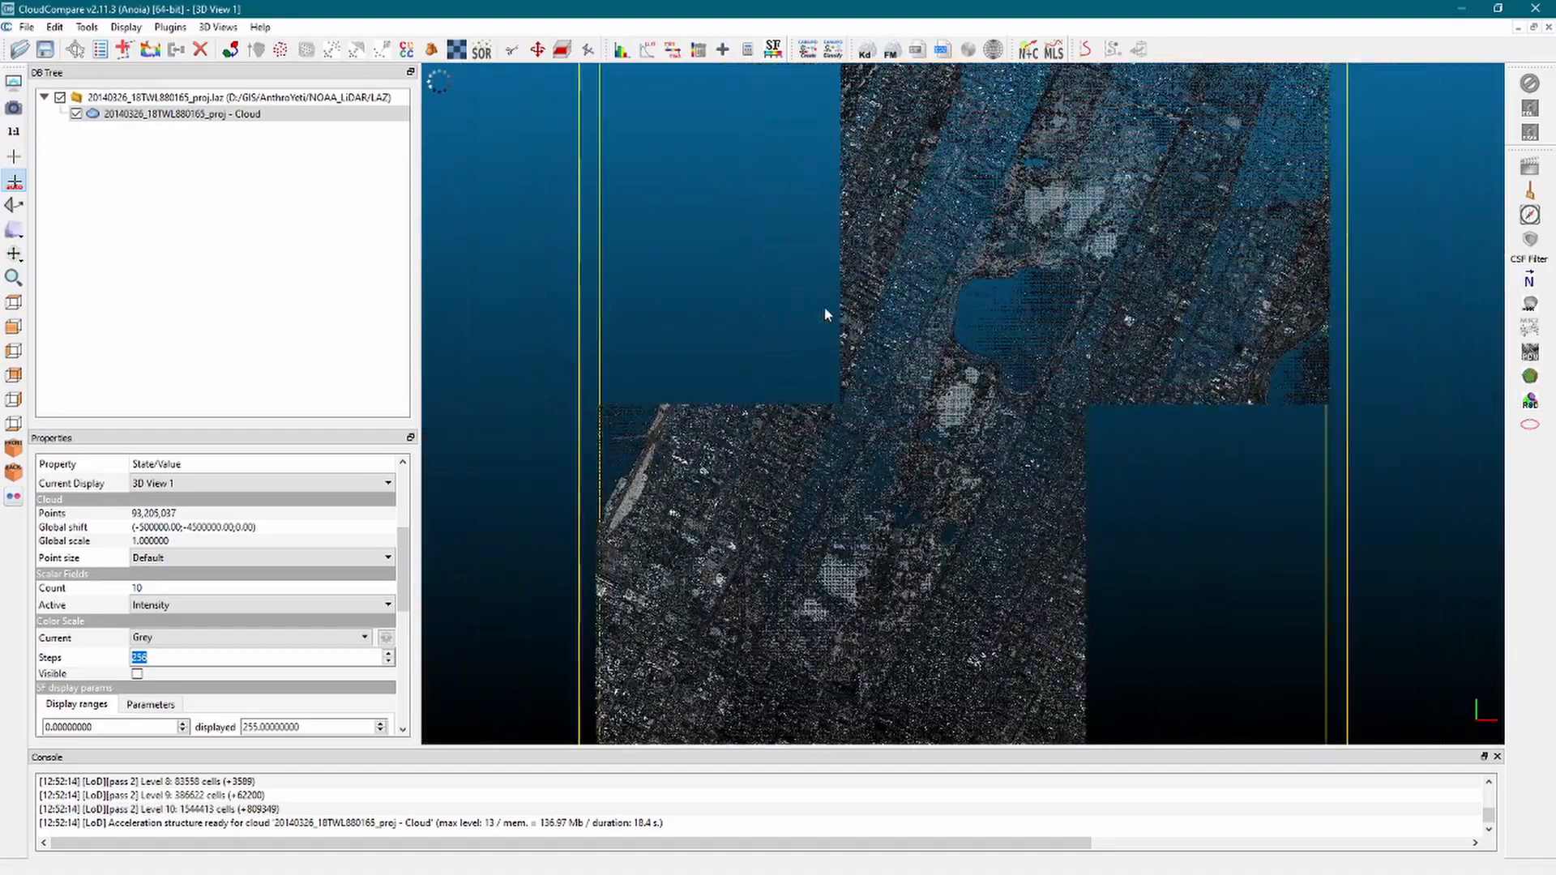
{"action": "left_click", "coordinate": [14, 231]}
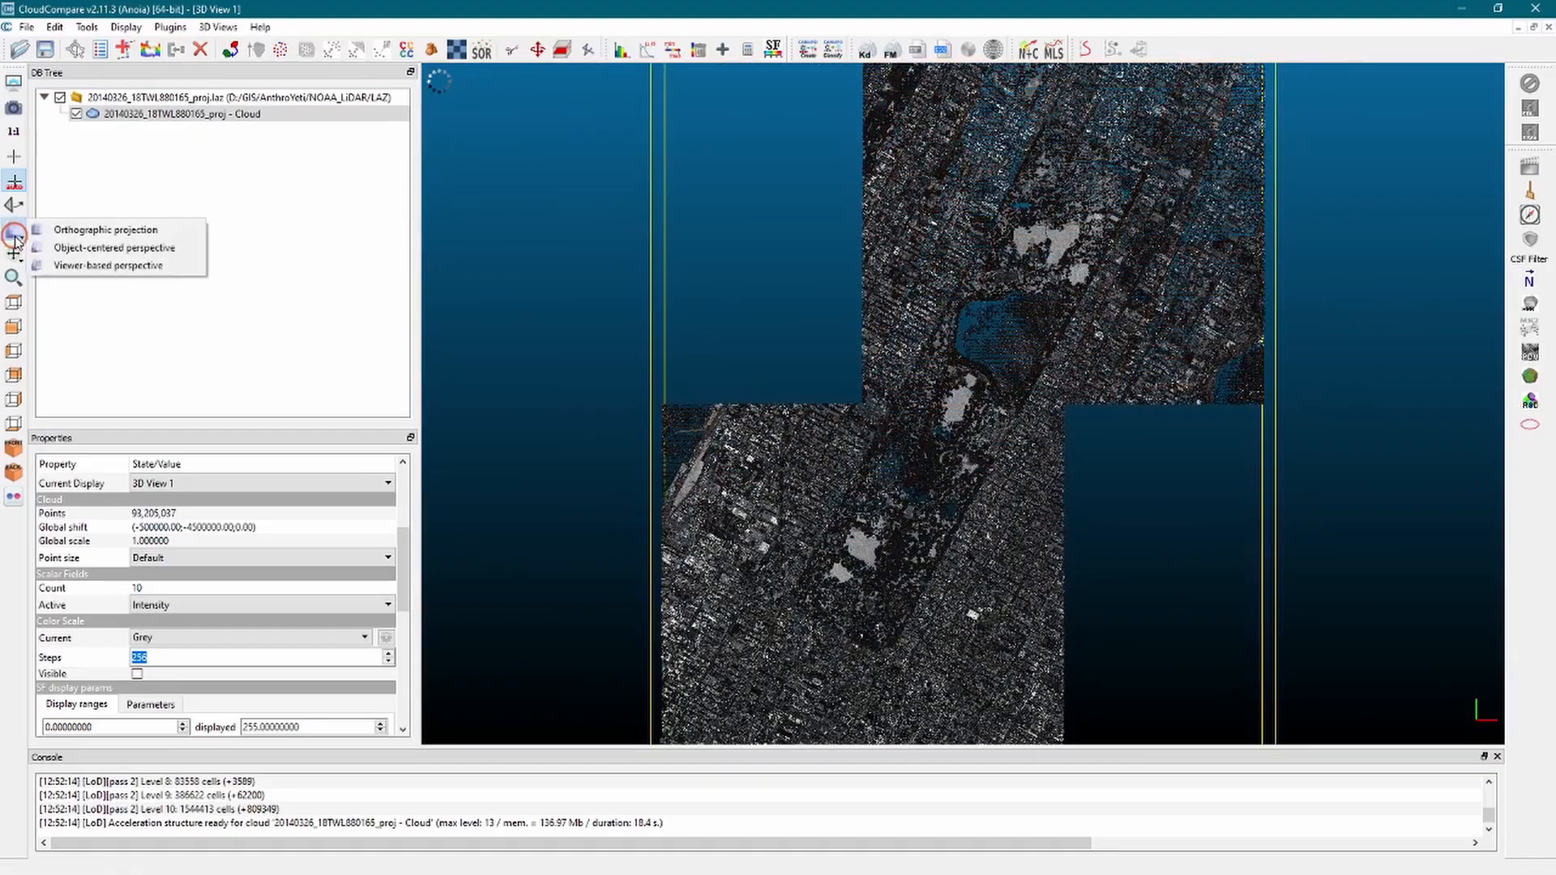
{"action": "left_click", "coordinate": [81, 231]}
{"action": "scroll", "coordinate": [1034, 478], "scroll_direction": "down", "scroll_amount": 3}
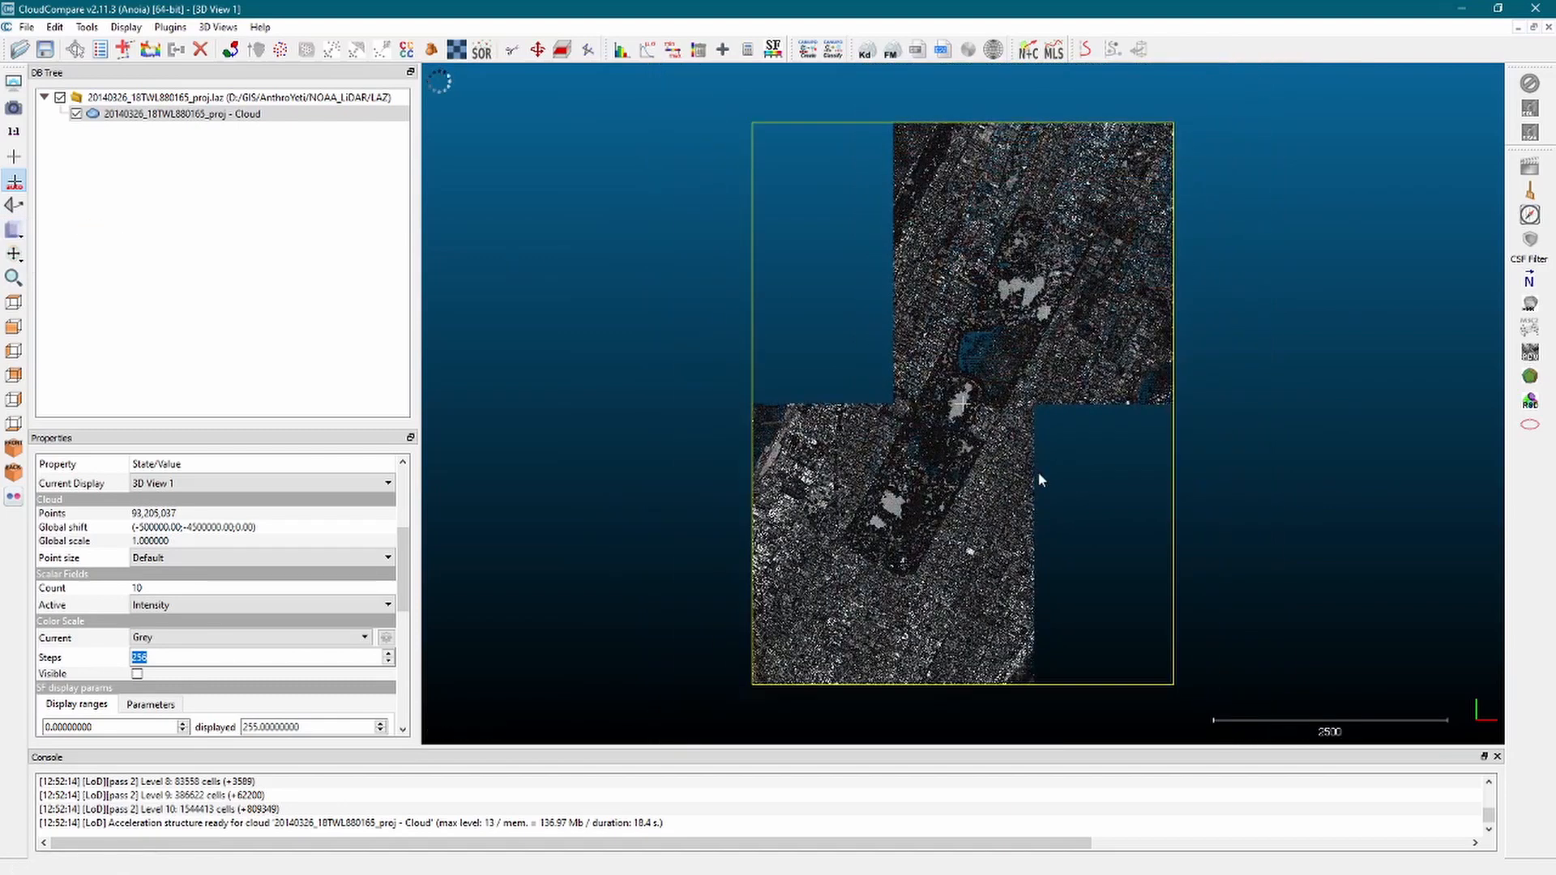
{"action": "scroll", "coordinate": [1027, 270], "scroll_direction": "down", "scroll_amount": 1}
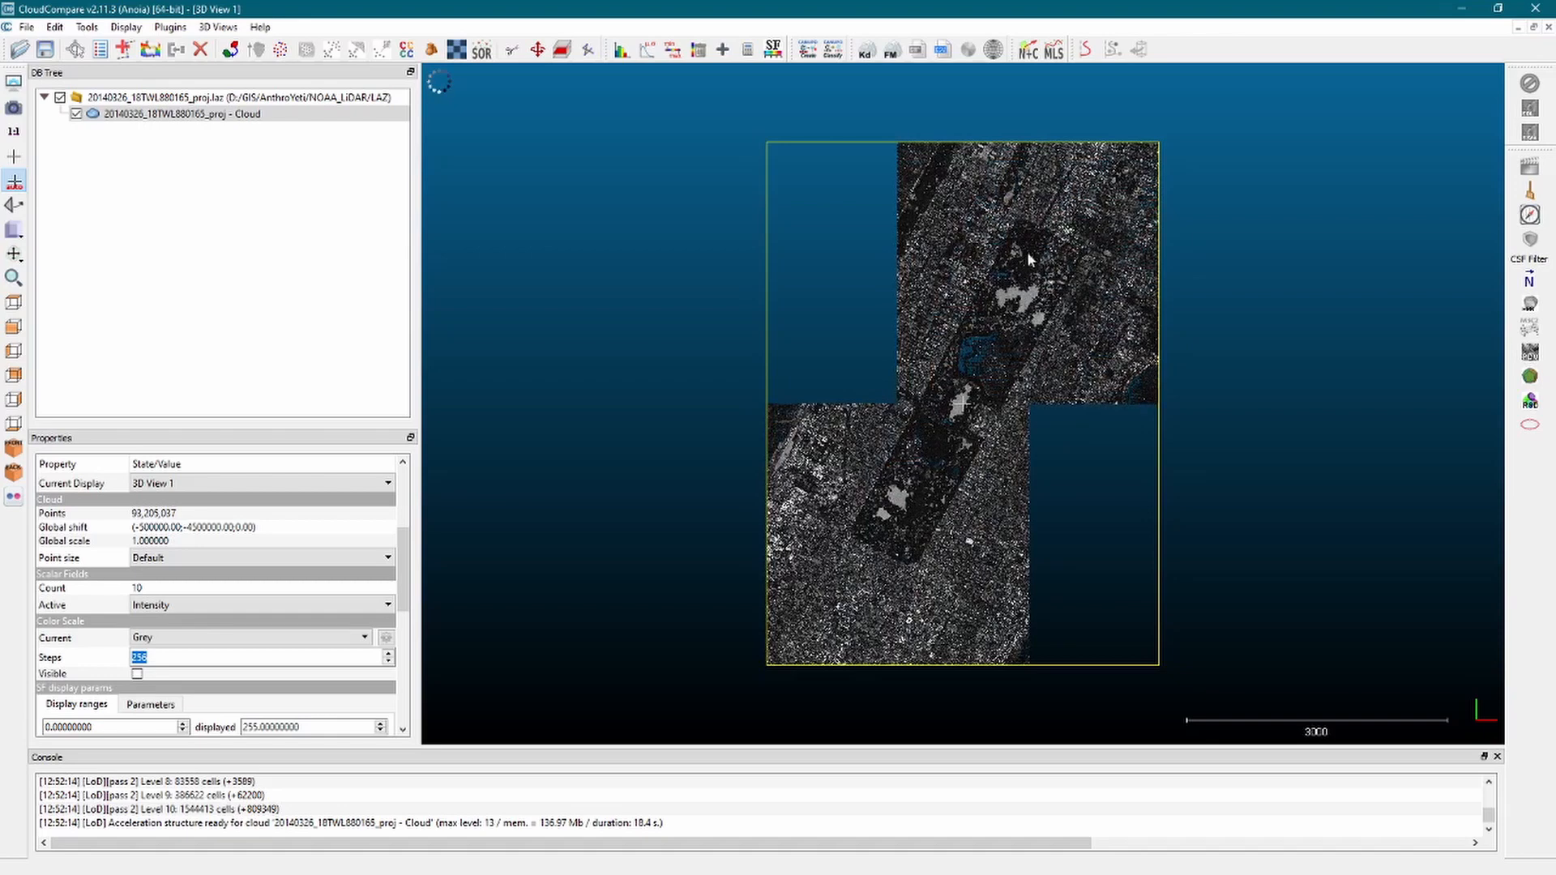
{"action": "scroll", "coordinate": [1019, 217], "scroll_direction": "up", "scroll_amount": 1}
{"action": "scroll", "coordinate": [1019, 217], "scroll_direction": "up", "scroll_amount": 2}
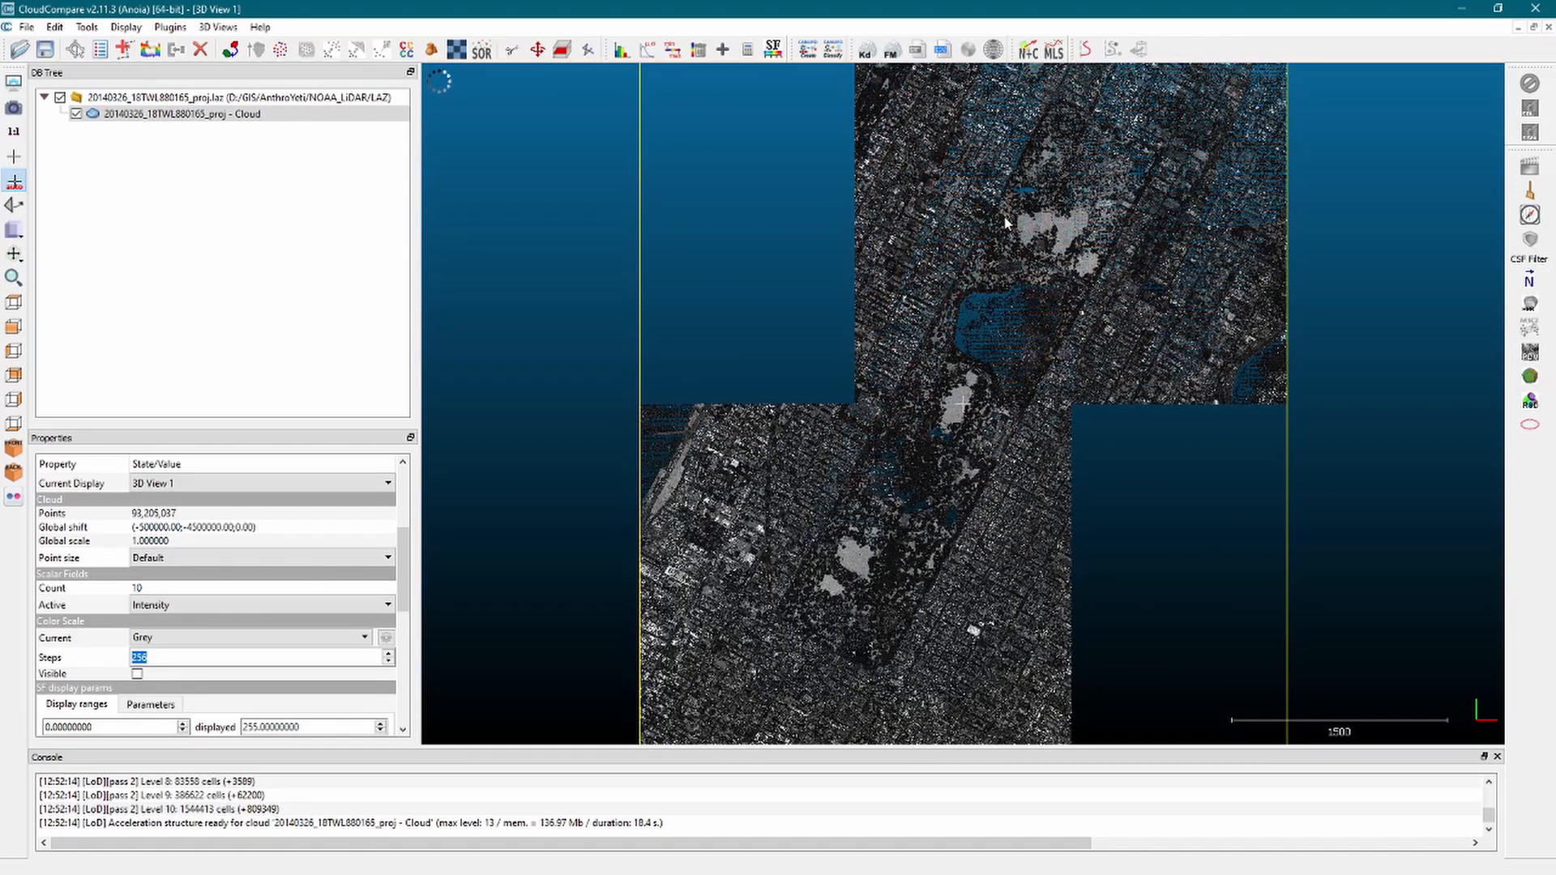
{"action": "right_click_drag", "start_coordinate": [1068, 158], "coordinate": [1016, 180]}
{"action": "scroll", "coordinate": [957, 321], "scroll_direction": "up", "scroll_amount": 2}
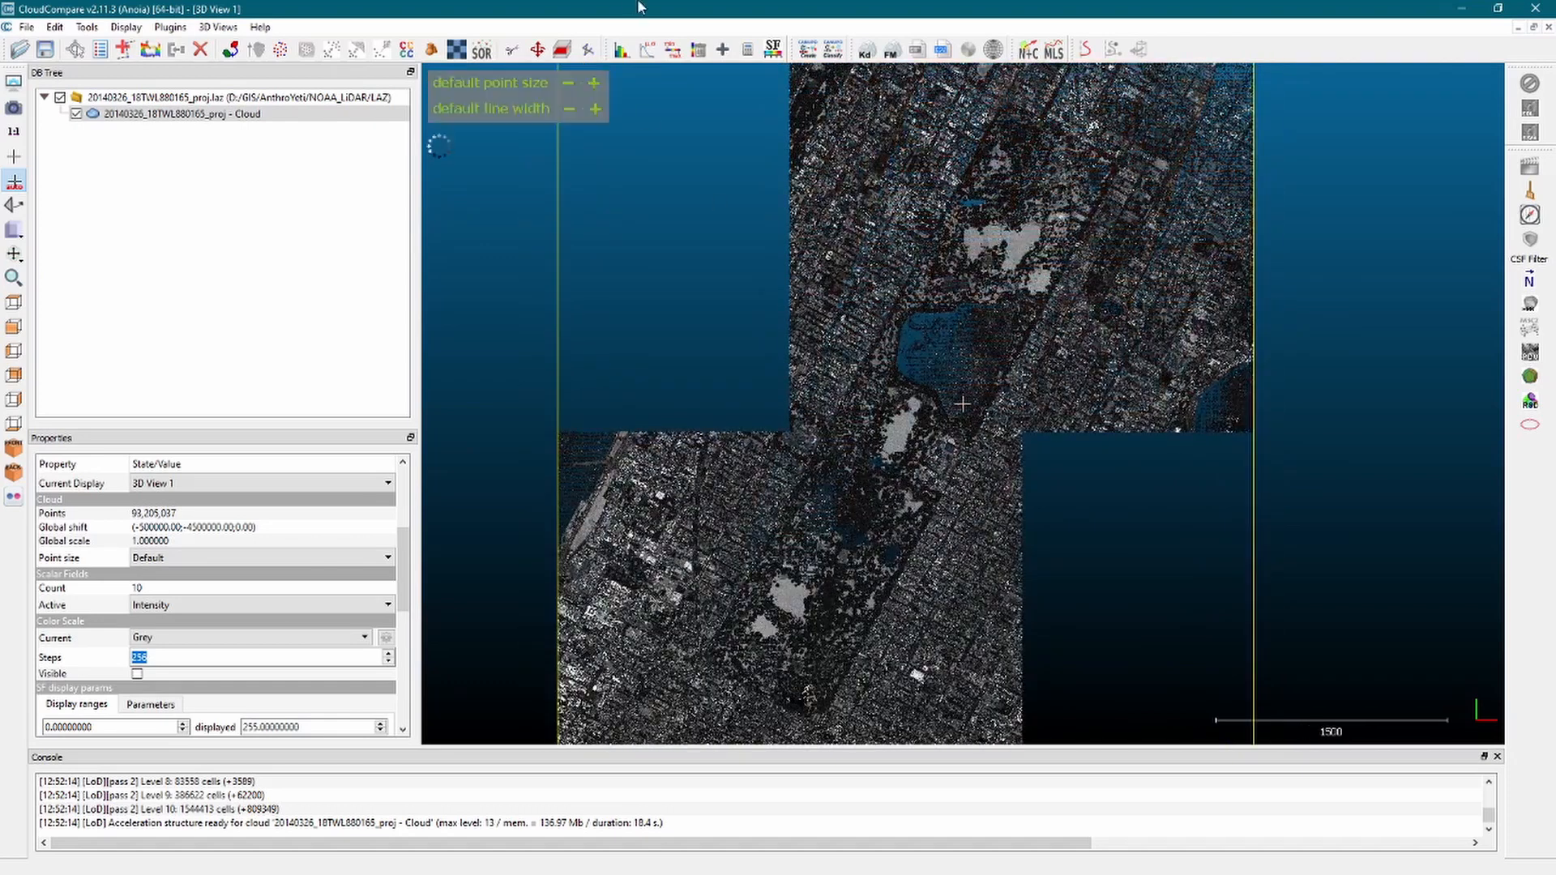
Segment the merged cloud with a four-corner polygon traced around Central Park's boundary, keeping the points inside, and confirm the segmentation.
{"action": "left_click", "coordinate": [511, 54]}
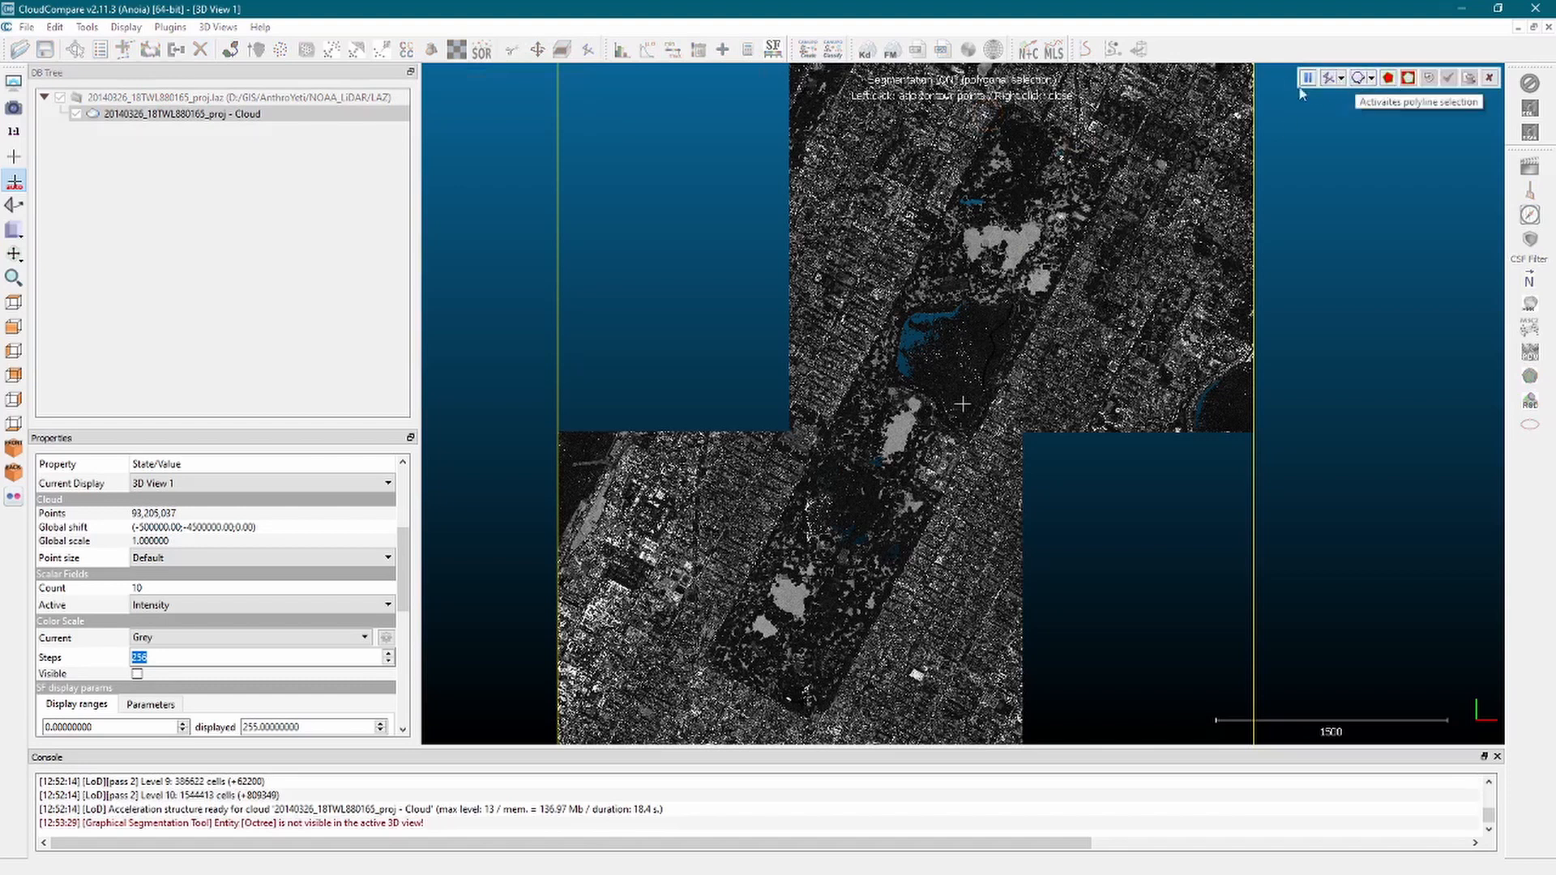
{"action": "left_click", "coordinate": [703, 665]}
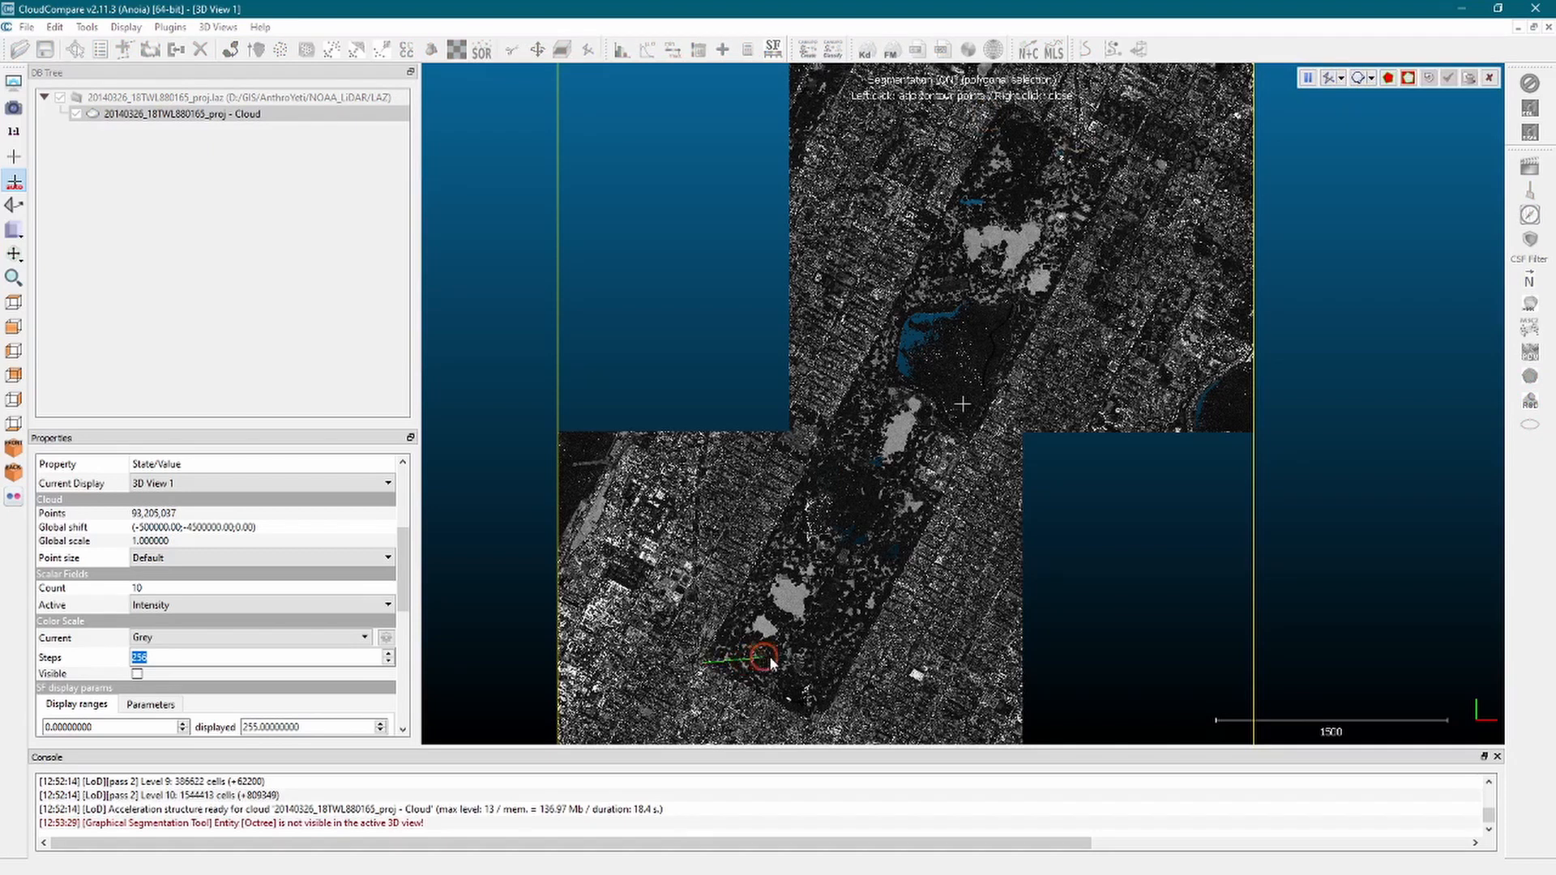
{"action": "left_click", "coordinate": [820, 726]}
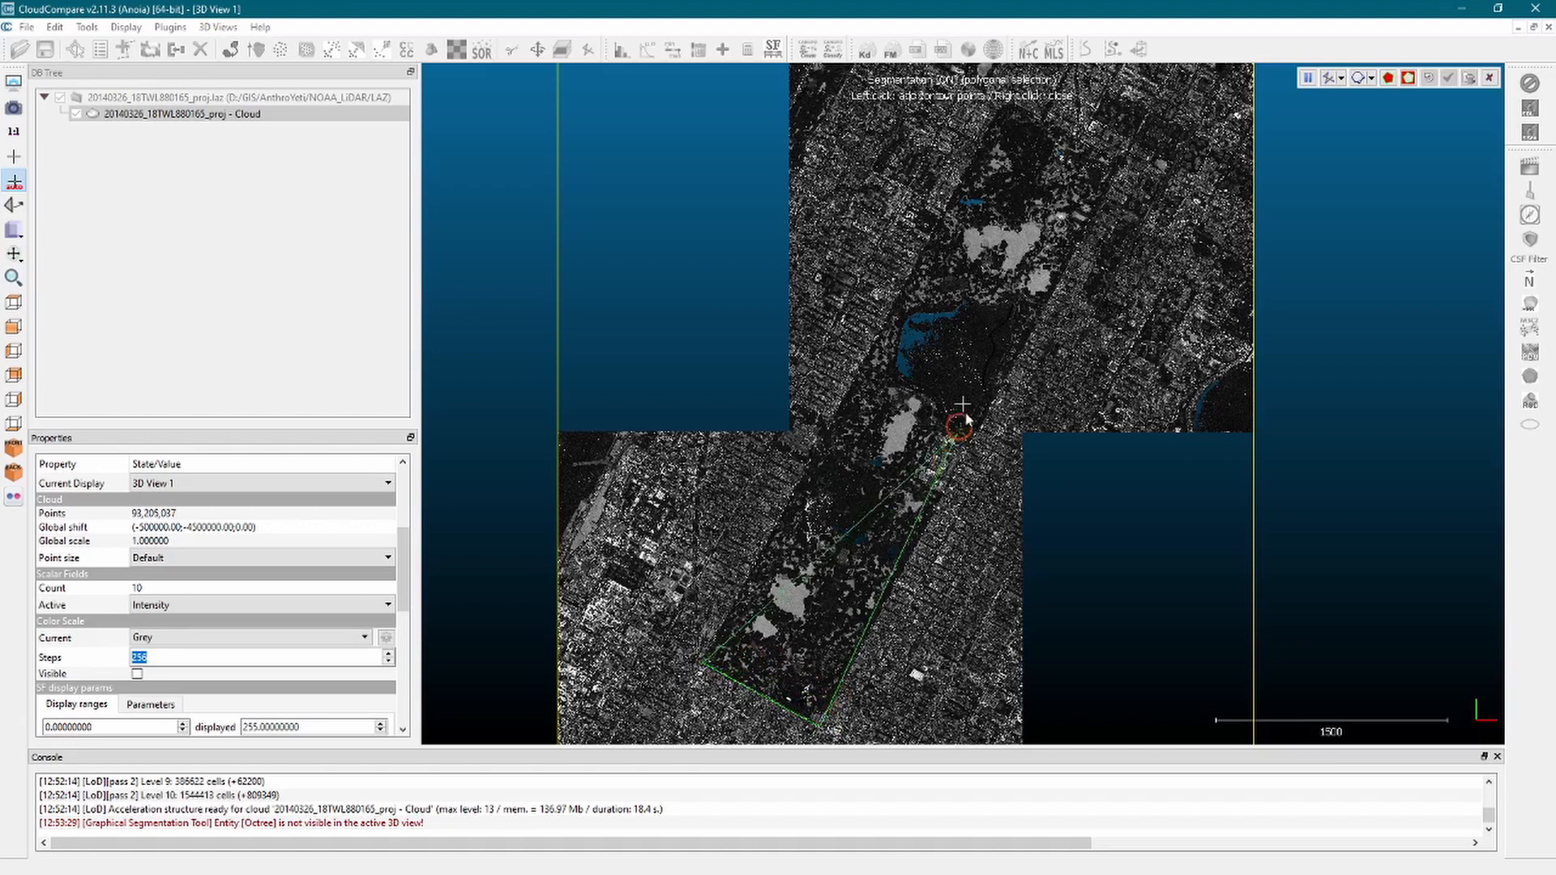
{"action": "left_click", "coordinate": [1124, 165]}
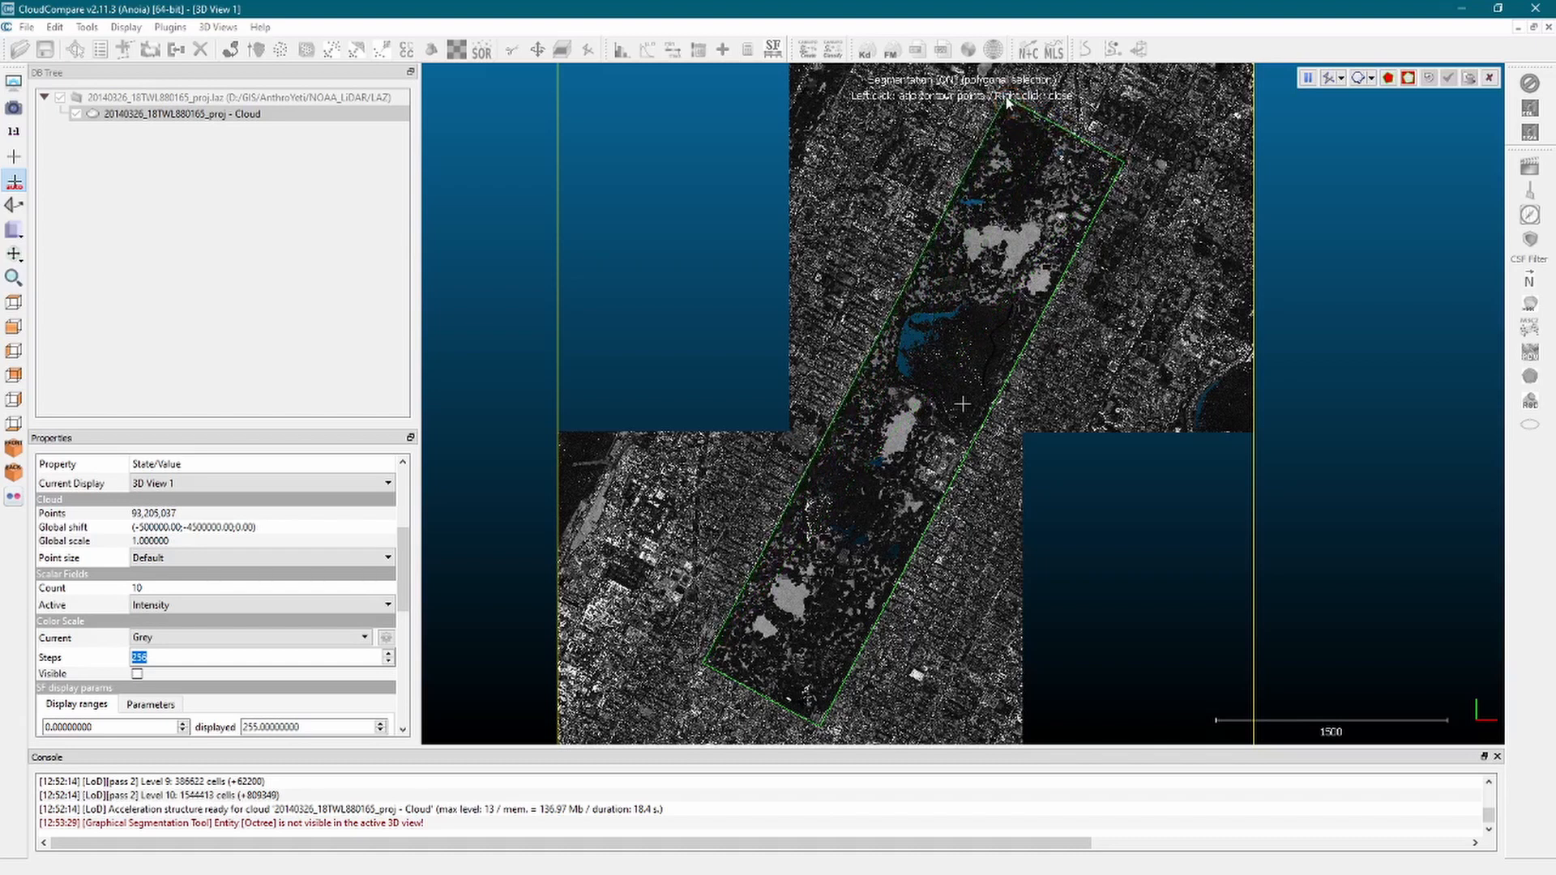
{"action": "left_click", "coordinate": [1005, 102]}
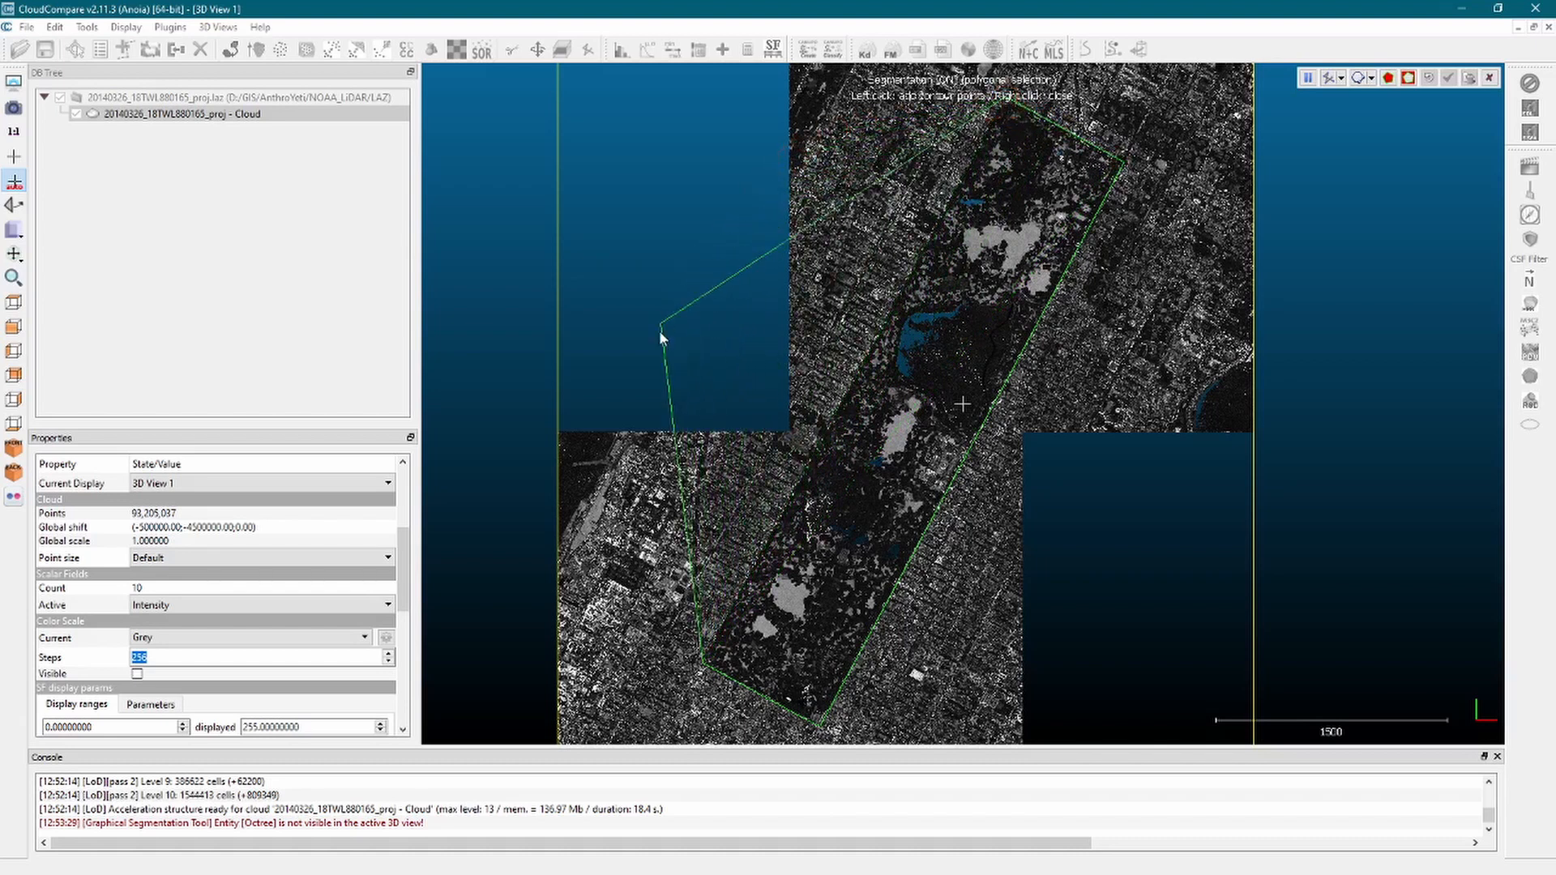
{"action": "right_click", "coordinate": [727, 251]}
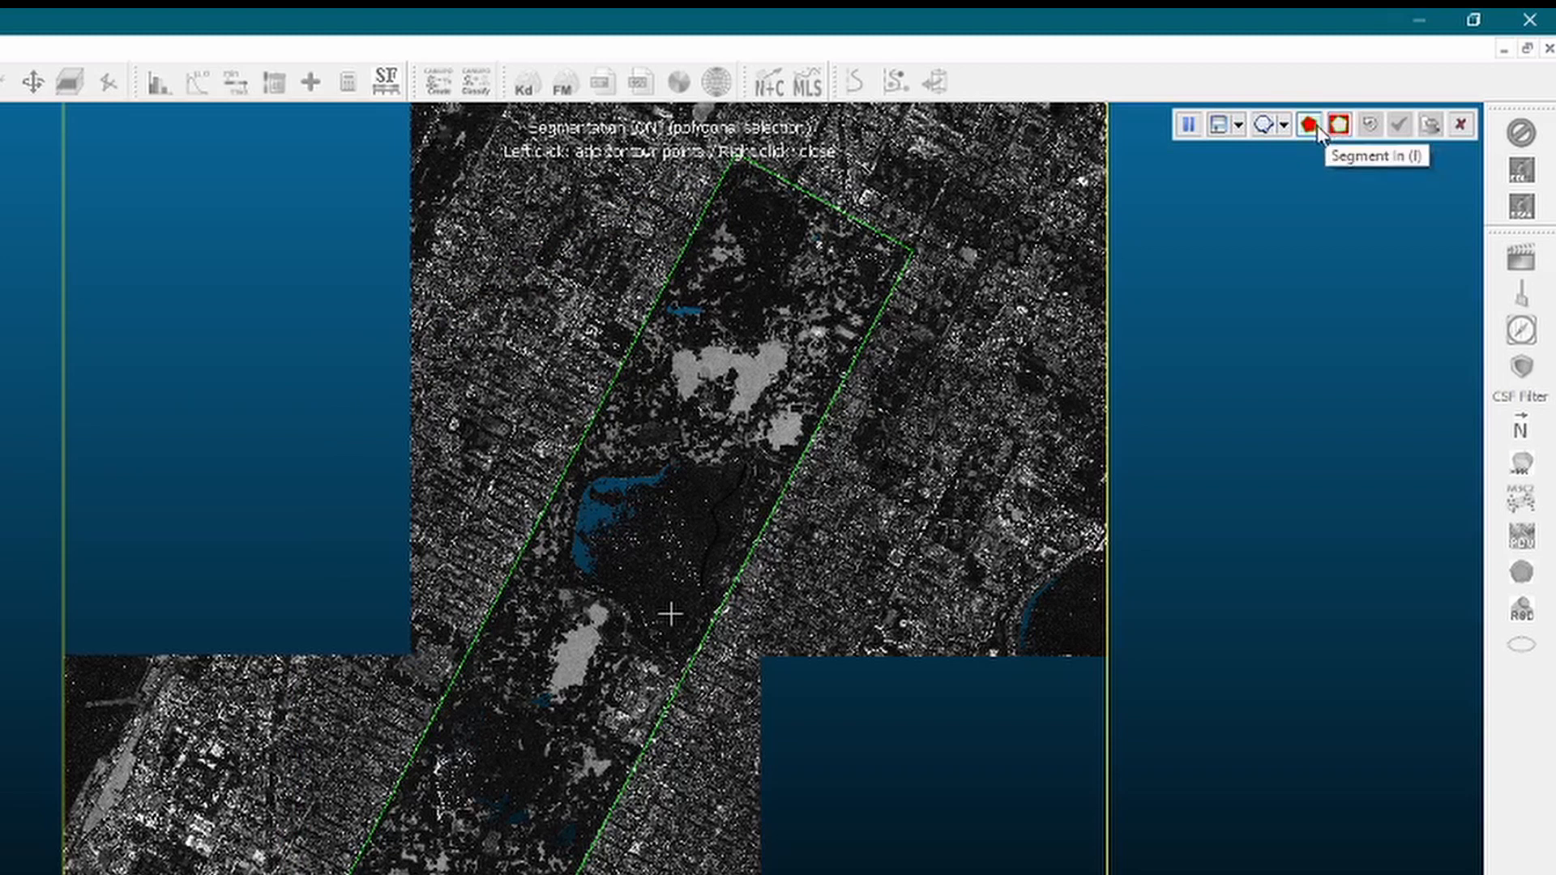
{"action": "left_click", "coordinate": [1319, 127]}
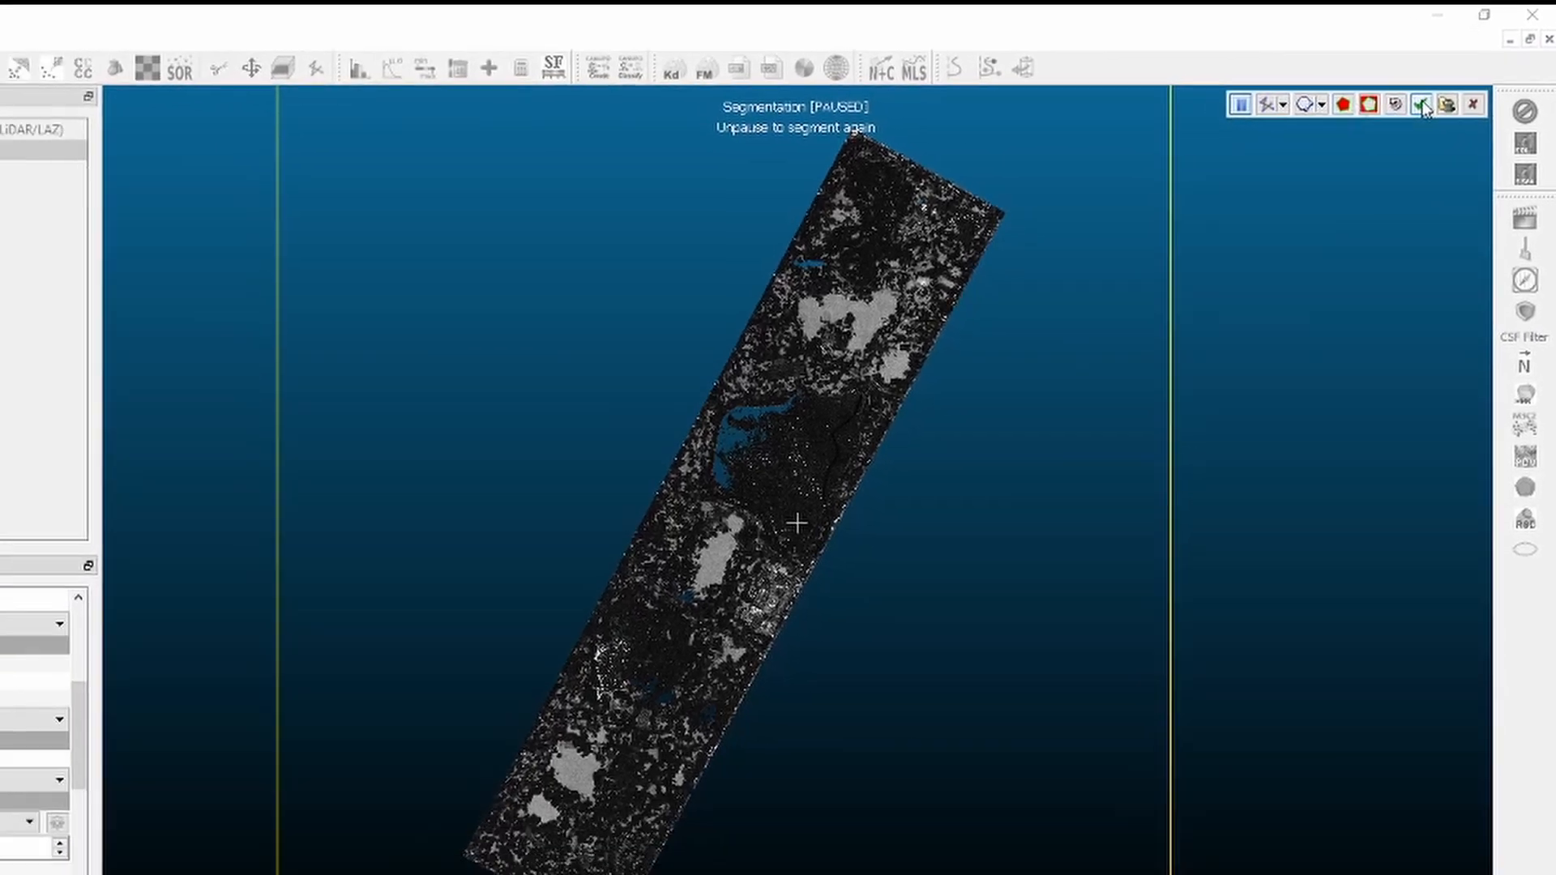
{"action": "left_click", "coordinate": [1422, 104]}
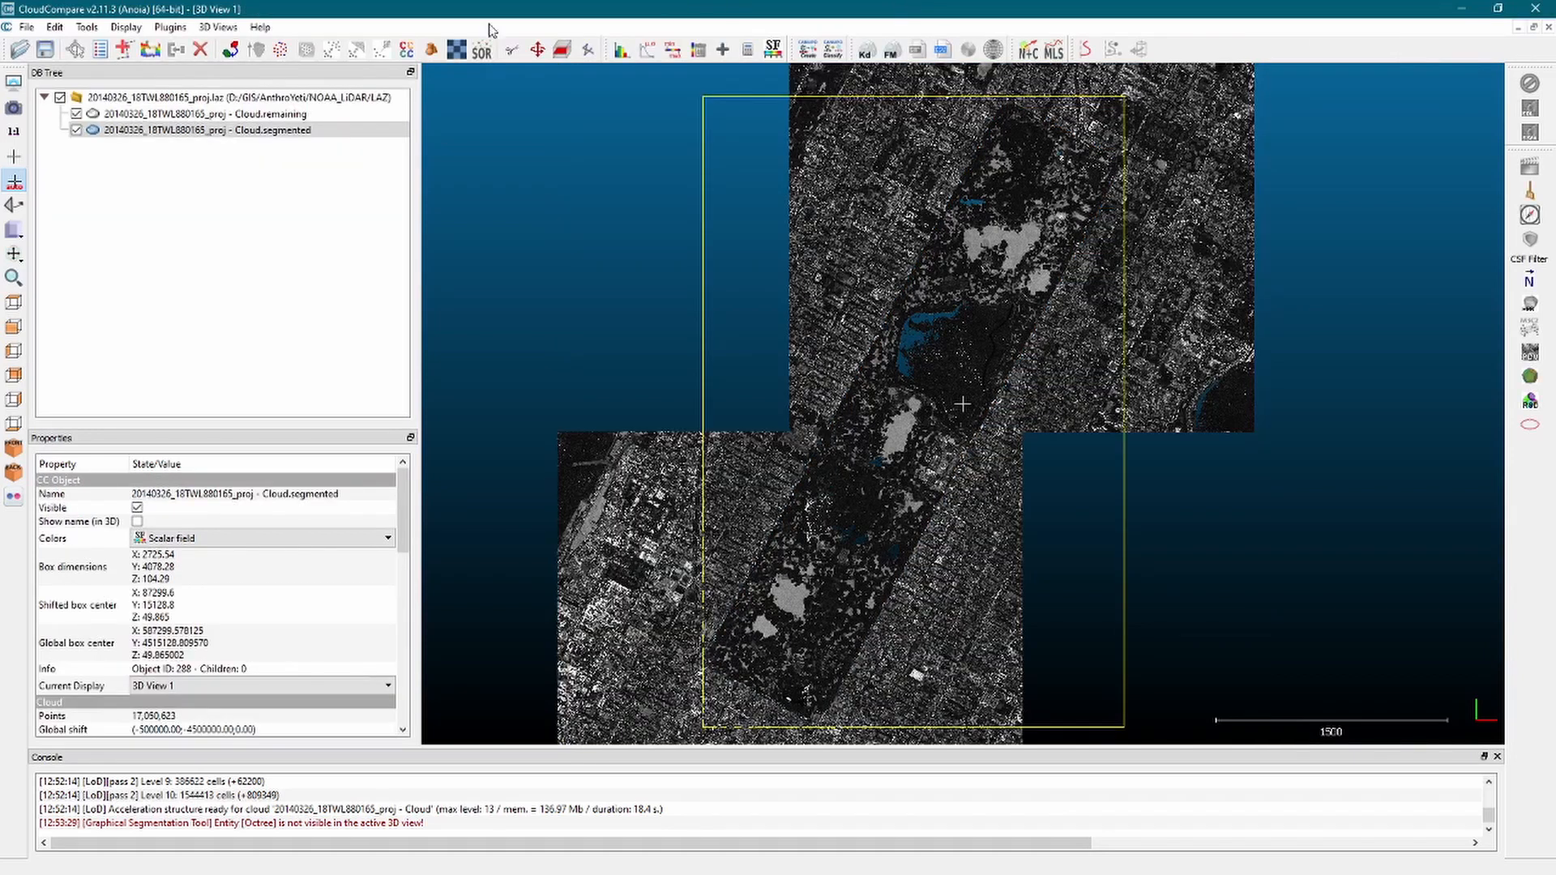
Toggle the visibility of the segmented and remaining clouds off and on to compare what each contains.
{"action": "left_click", "coordinate": [75, 130]}
{"action": "left_click", "coordinate": [75, 130]}
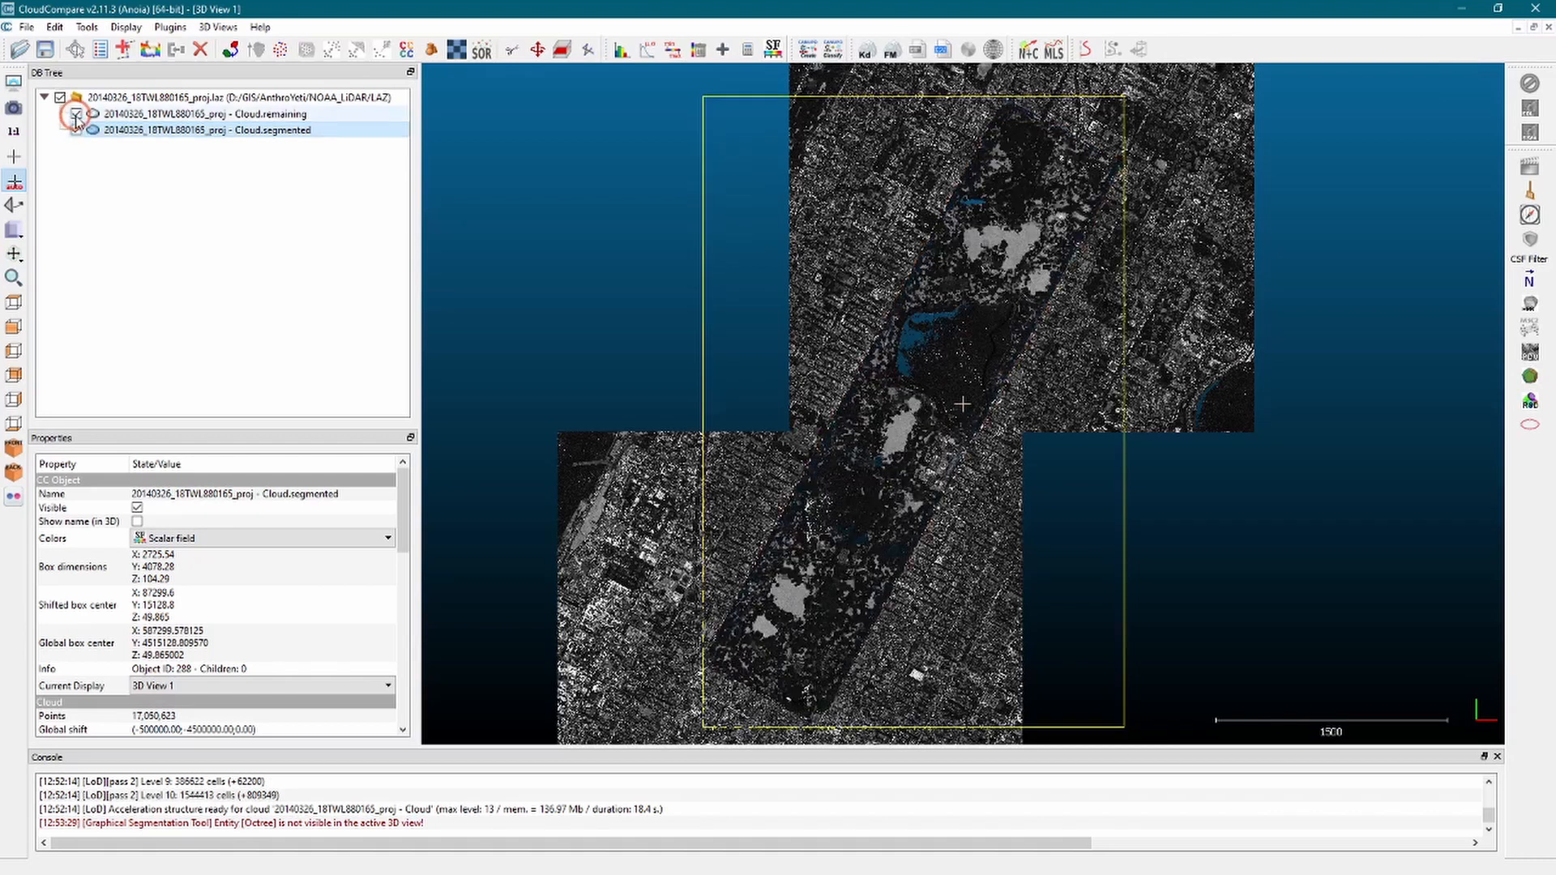
{"action": "left_click", "coordinate": [76, 115]}
{"action": "left_click", "coordinate": [76, 114]}
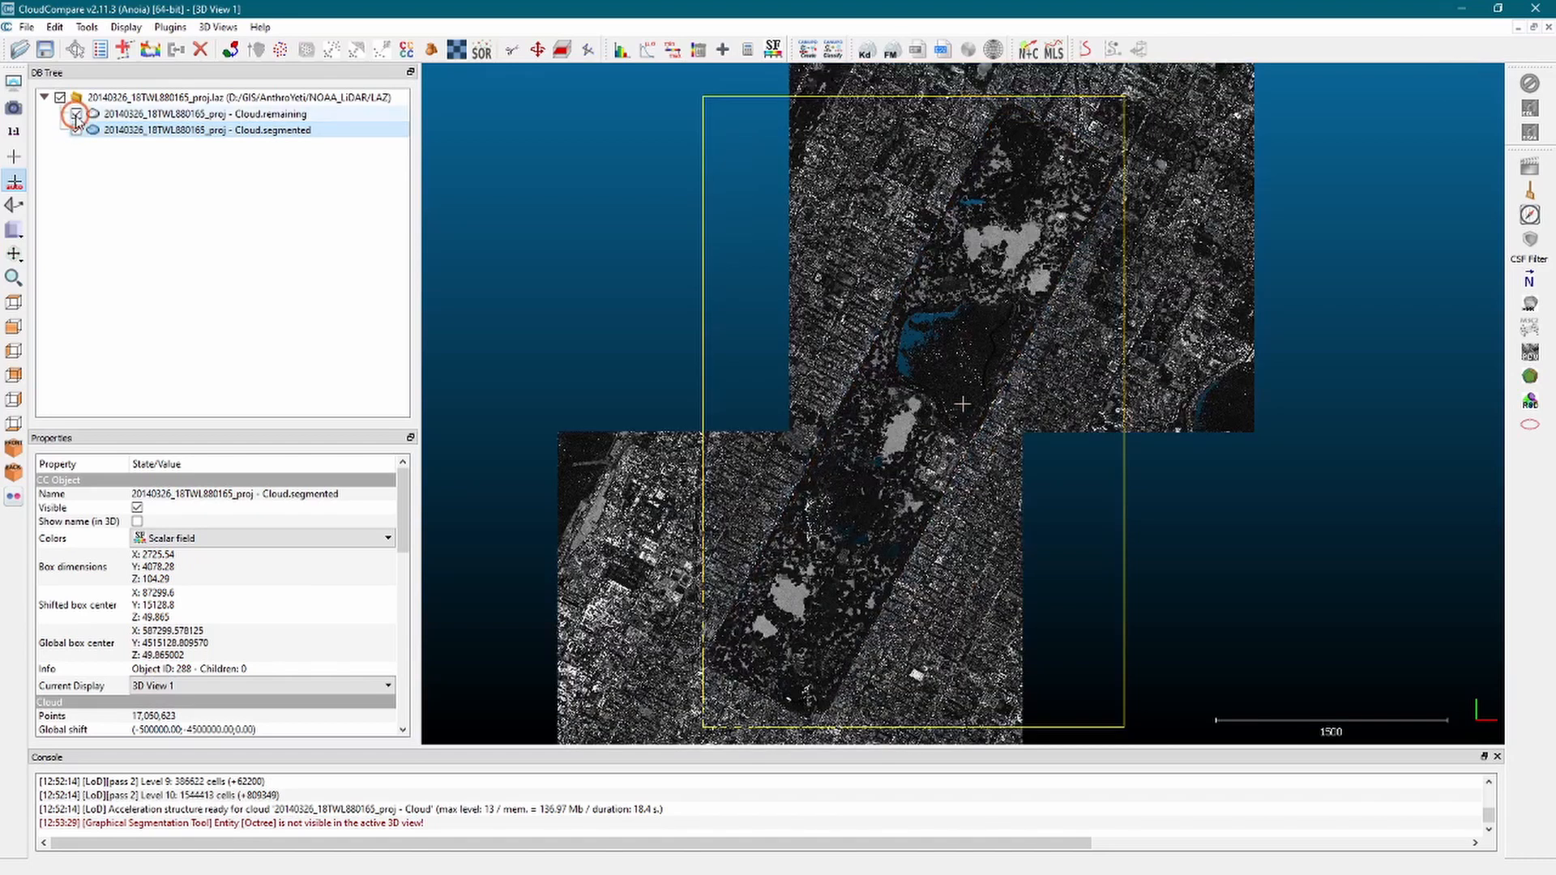
Delete the Cloud.remaining entity outside the park and select the Cloud.segmented entity of Central Park.
{"action": "left_click", "coordinate": [124, 114]}
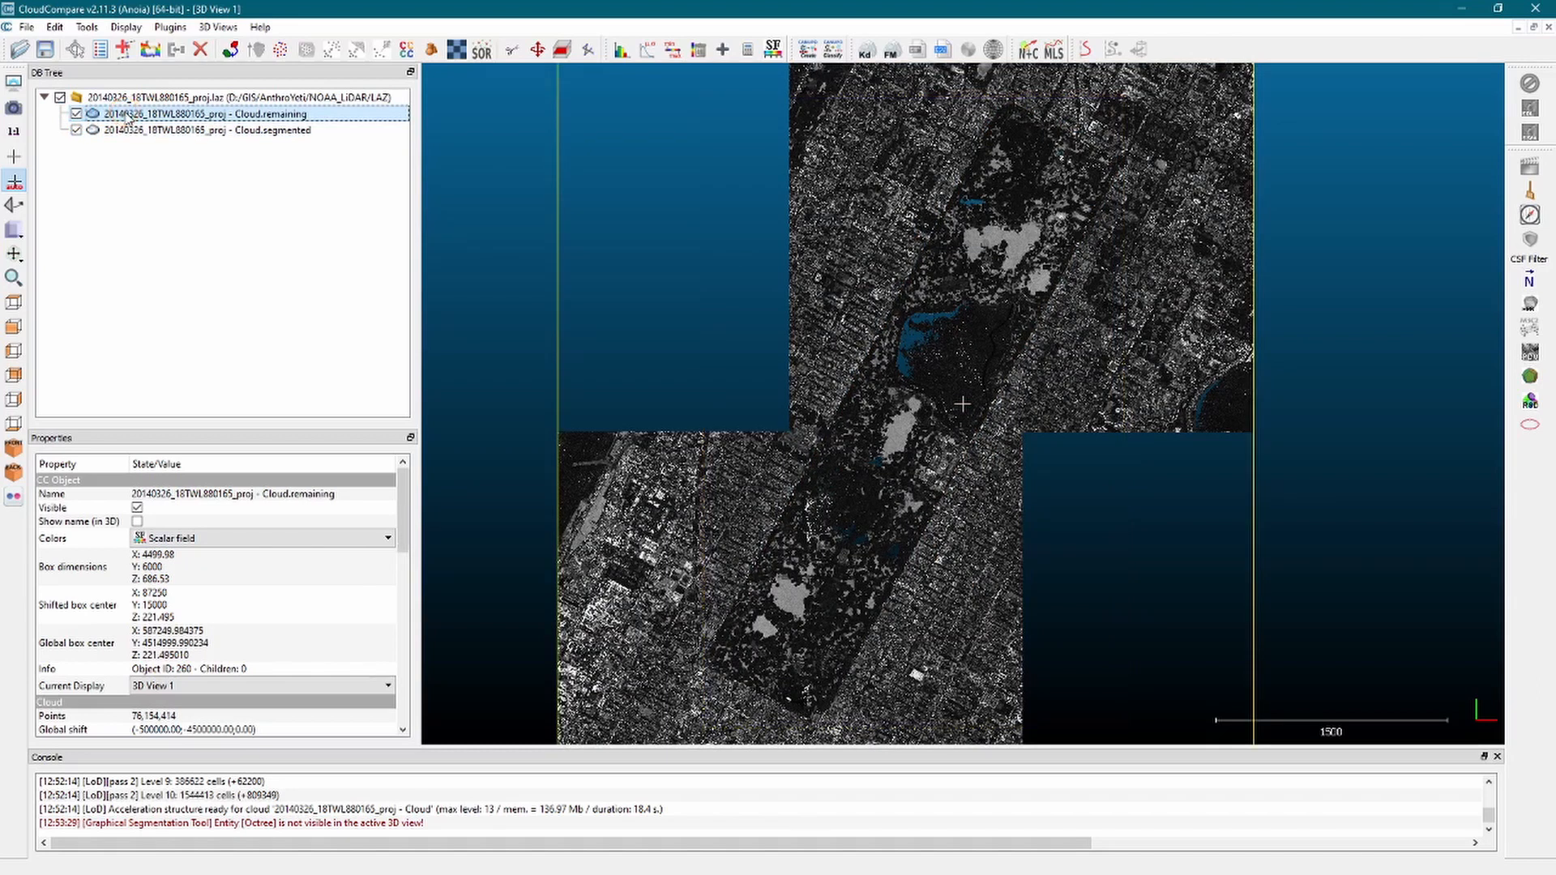
{"action": "right_click", "coordinate": [125, 116]}
{"action": "left_click", "coordinate": [202, 256]}
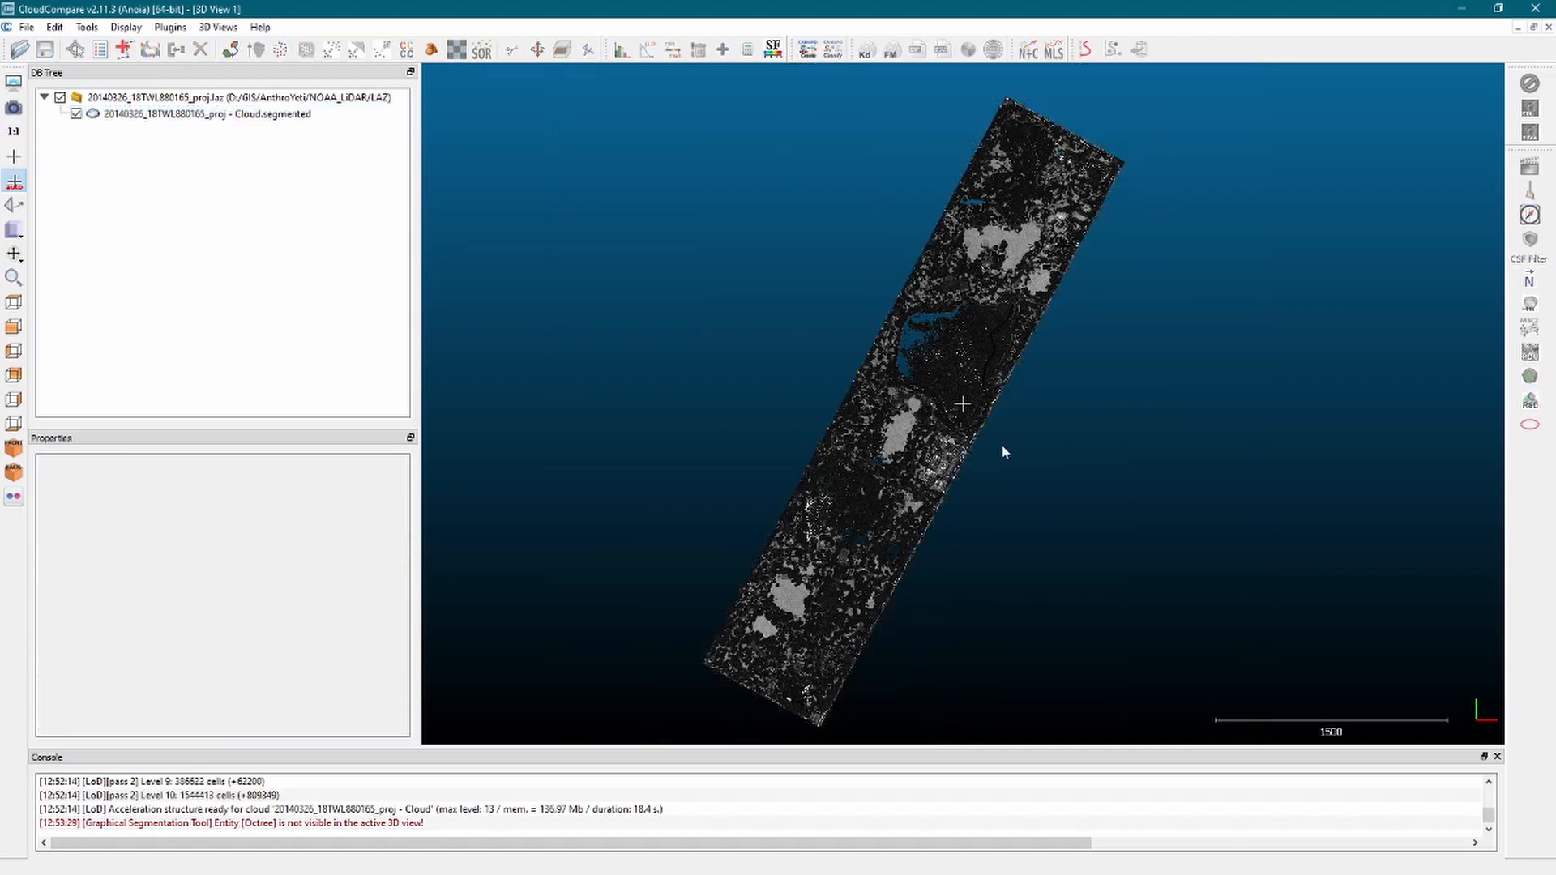
{"action": "left_click", "coordinate": [228, 116]}
{"action": "scroll", "coordinate": [917, 478], "scroll_direction": "down", "scroll_amount": 2}
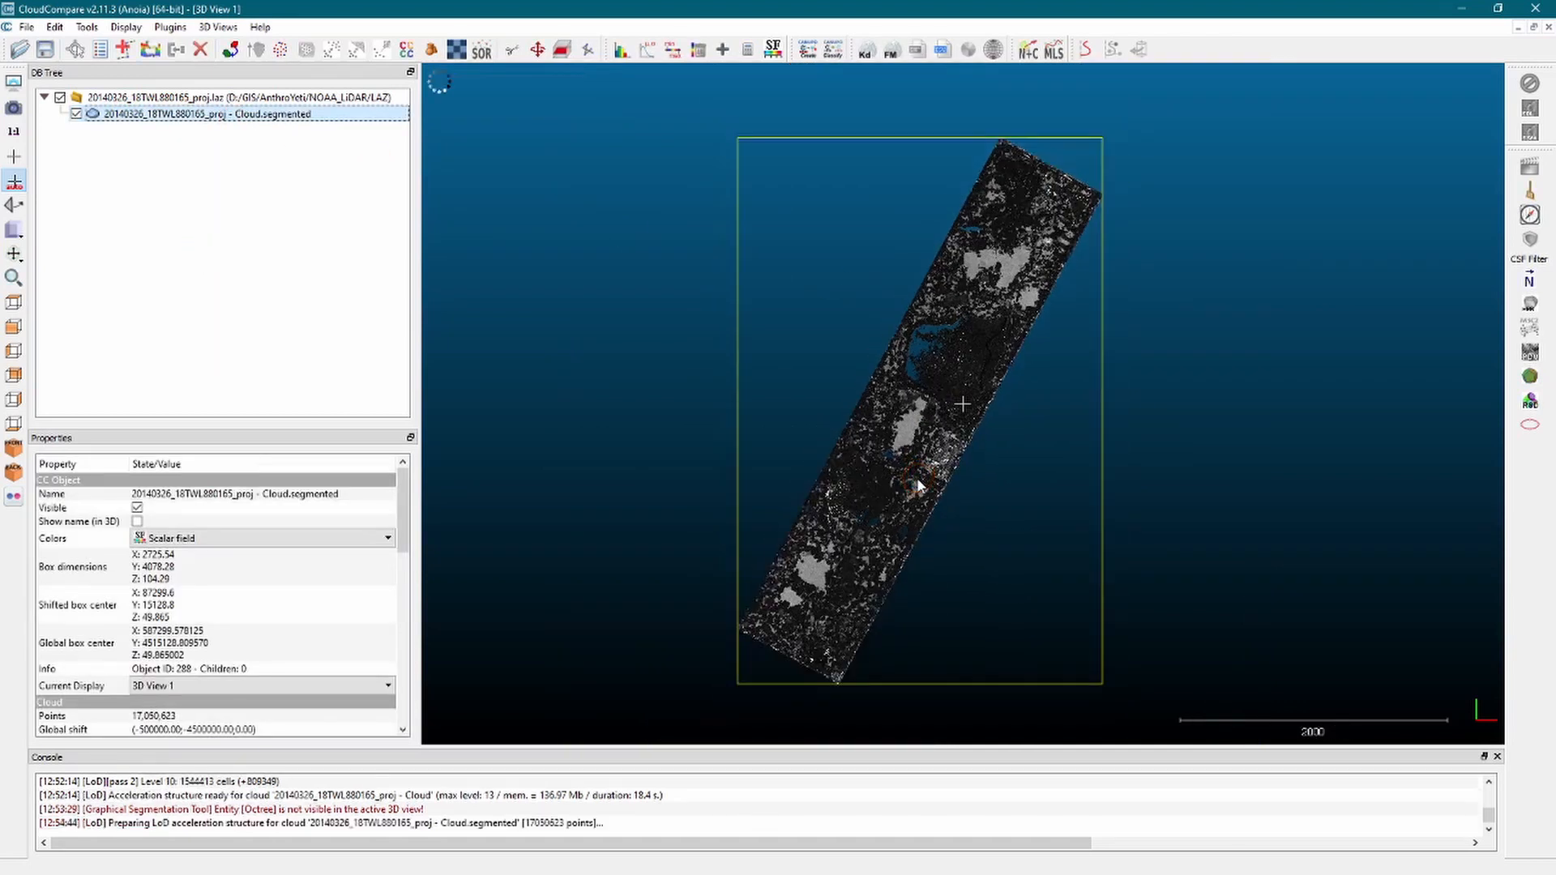
Save the segmented Central Park cloud as the LAS file CentralParkPC in the LAS folder, at original resolution (0.01, 0.01, 0.01).
{"action": "scroll", "coordinate": [917, 478], "scroll_direction": "up", "scroll_amount": 1}
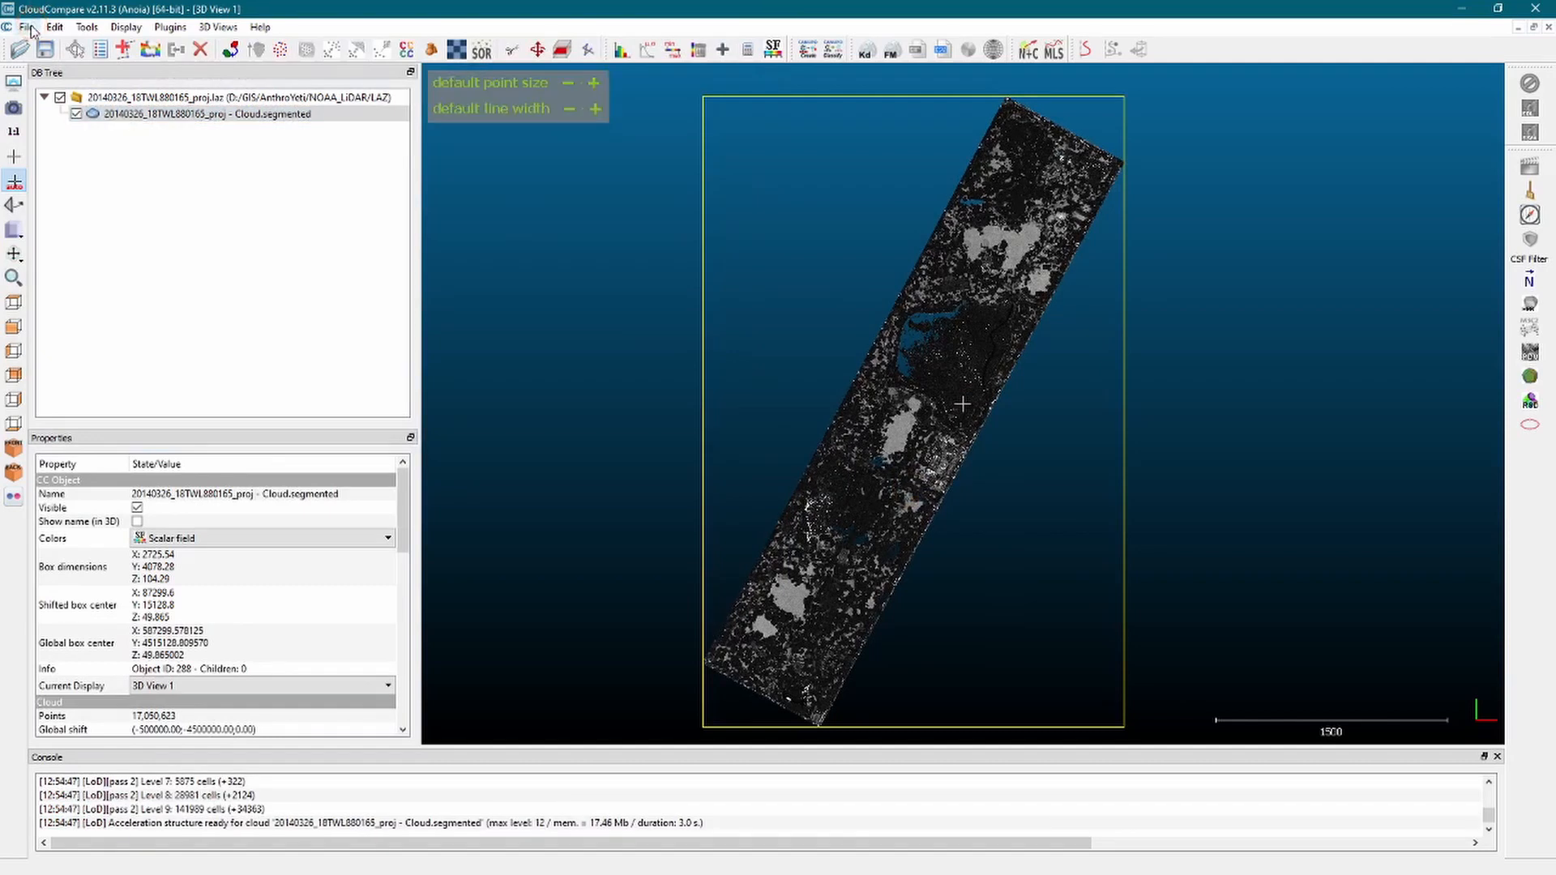
{"action": "left_click", "coordinate": [26, 27]}
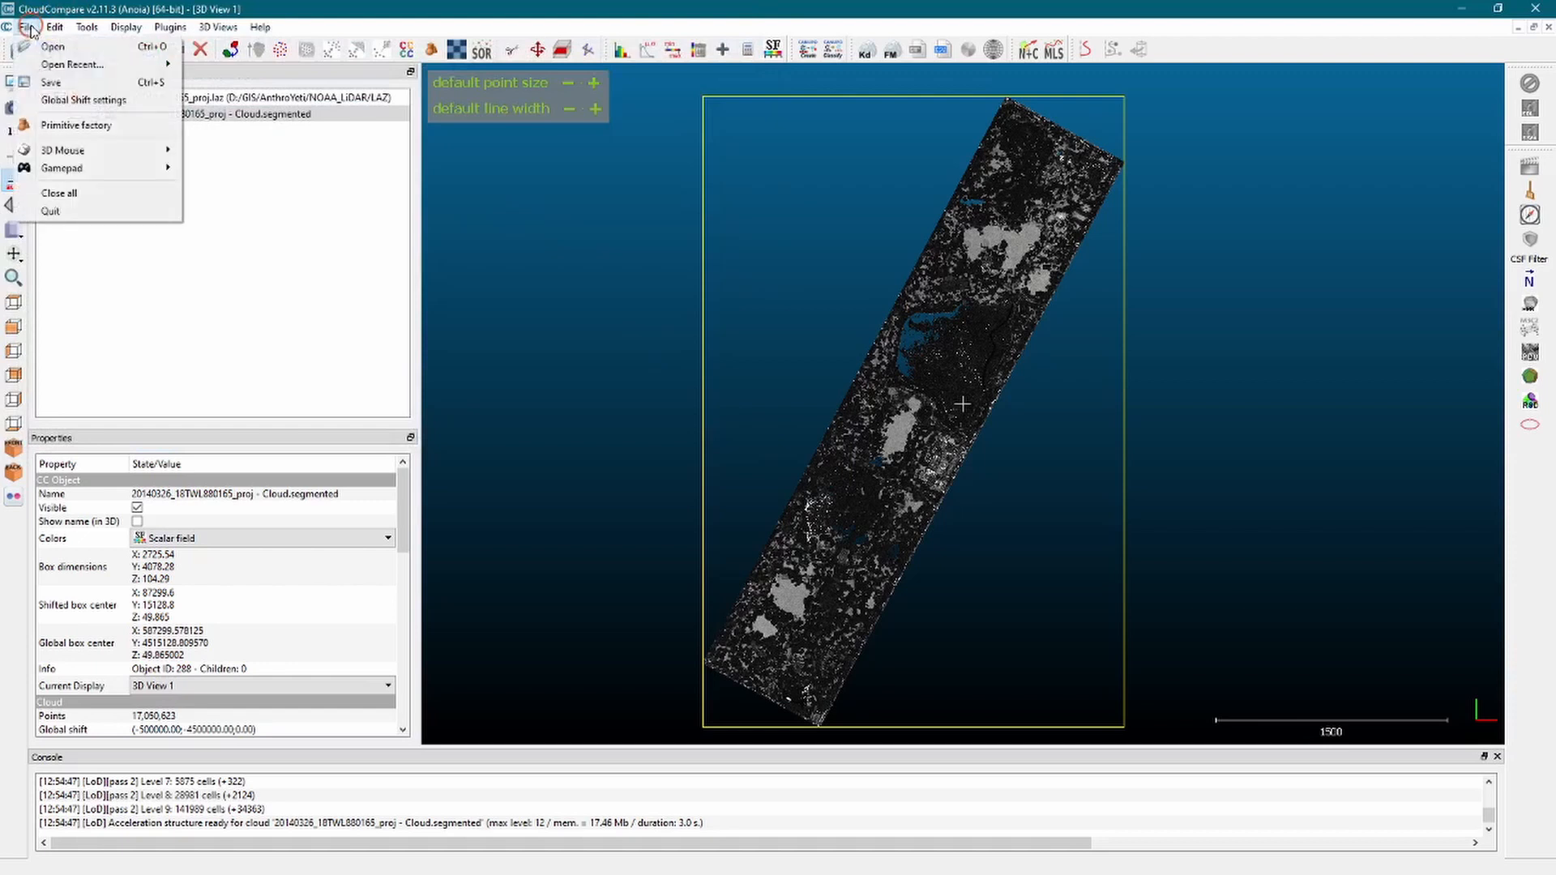
{"action": "left_click", "coordinate": [47, 77]}
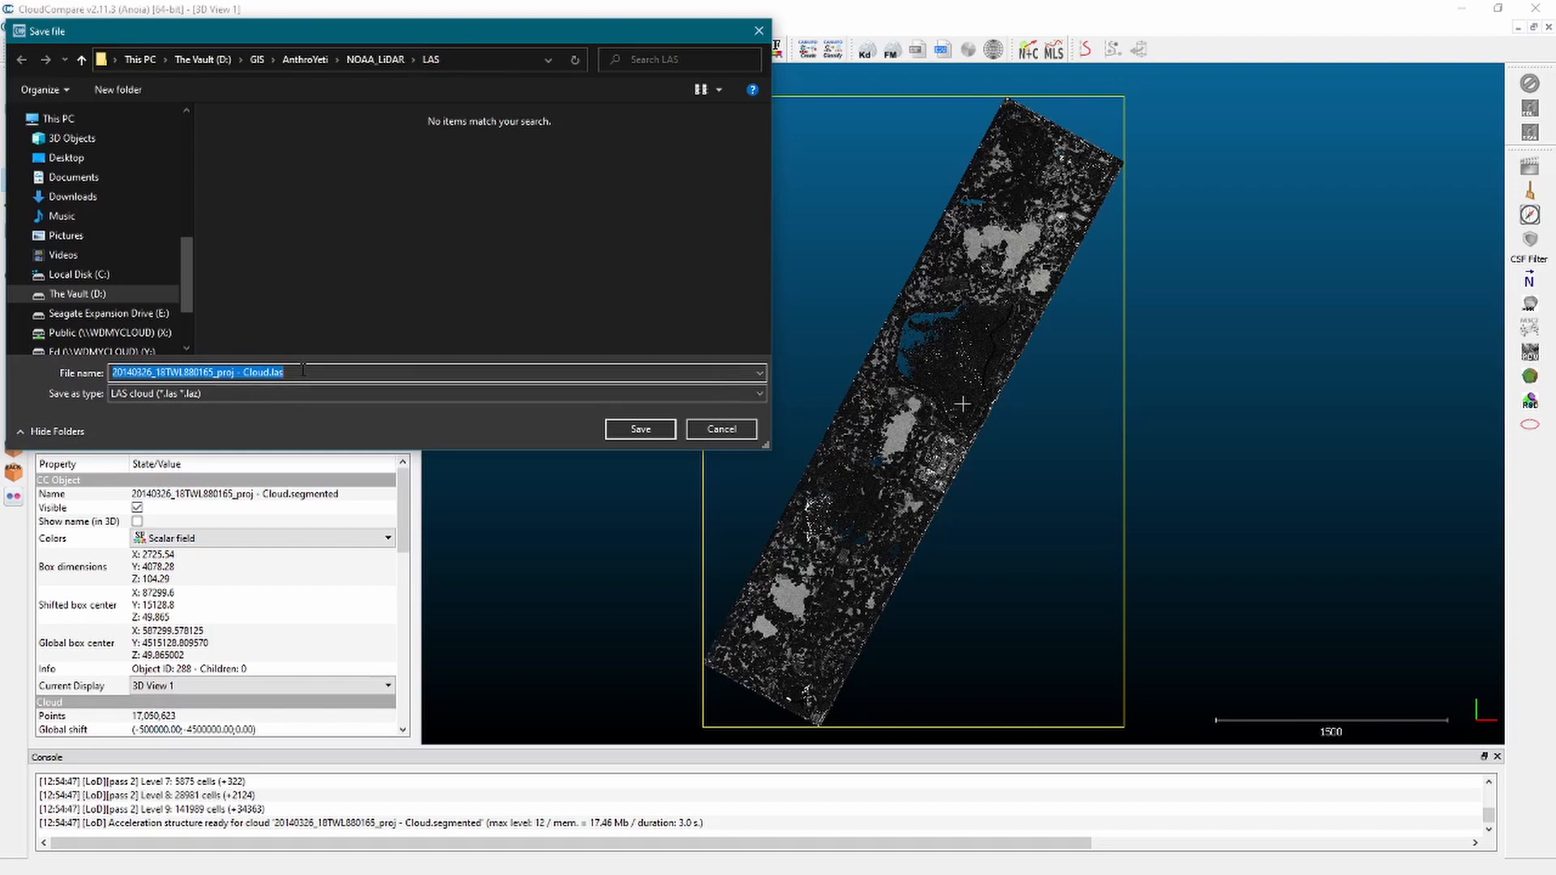
{"action": "type", "text": "Centr"}
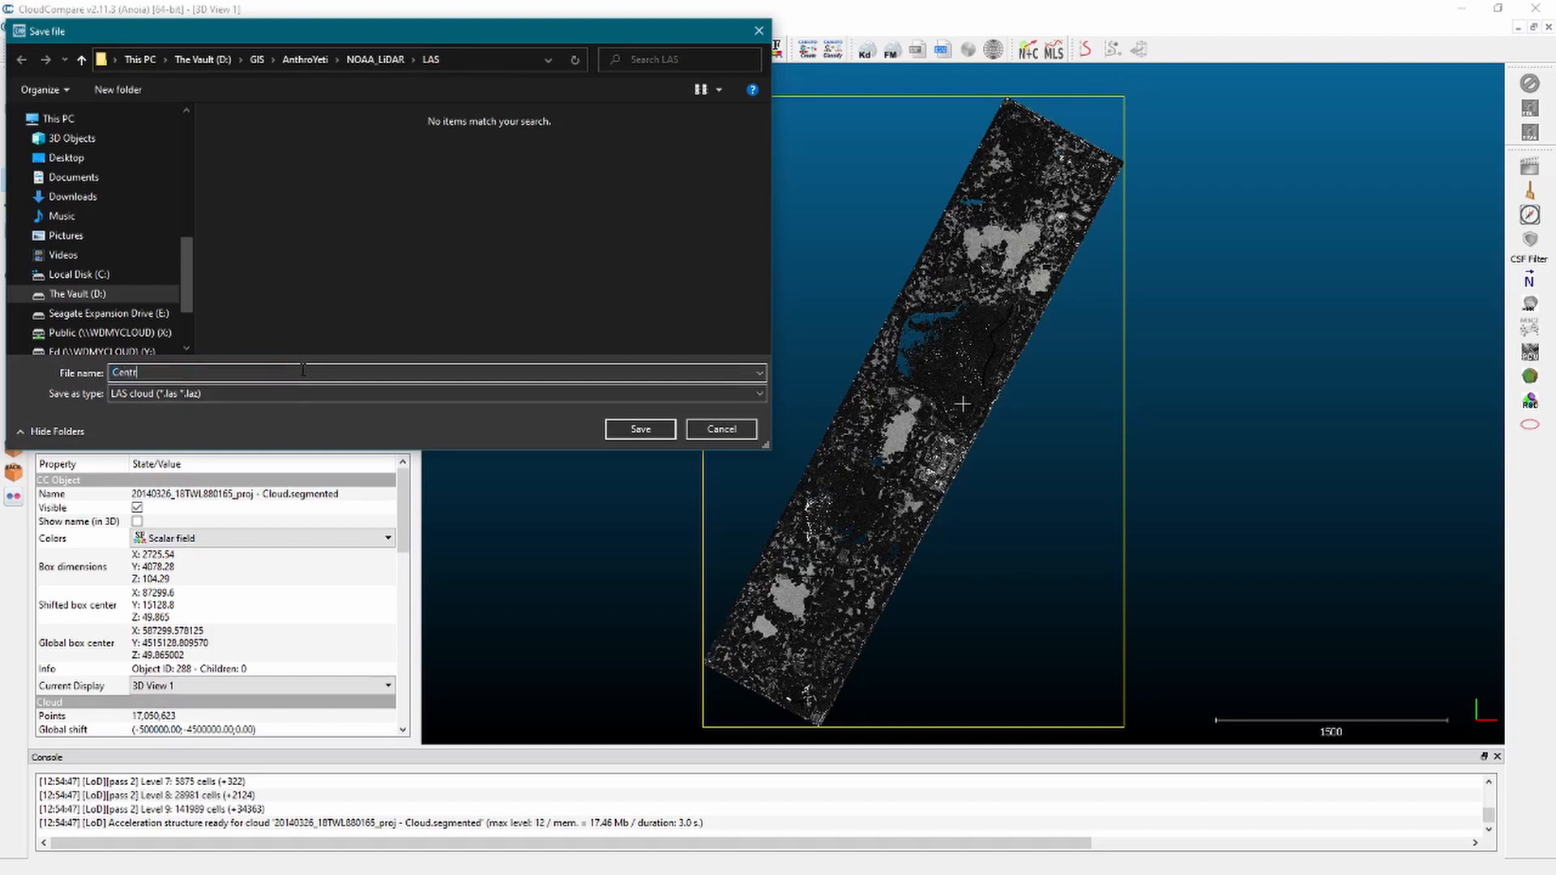
{"action": "type", "text": "alParkPC"}
{"action": "left_click", "coordinate": [639, 430]}
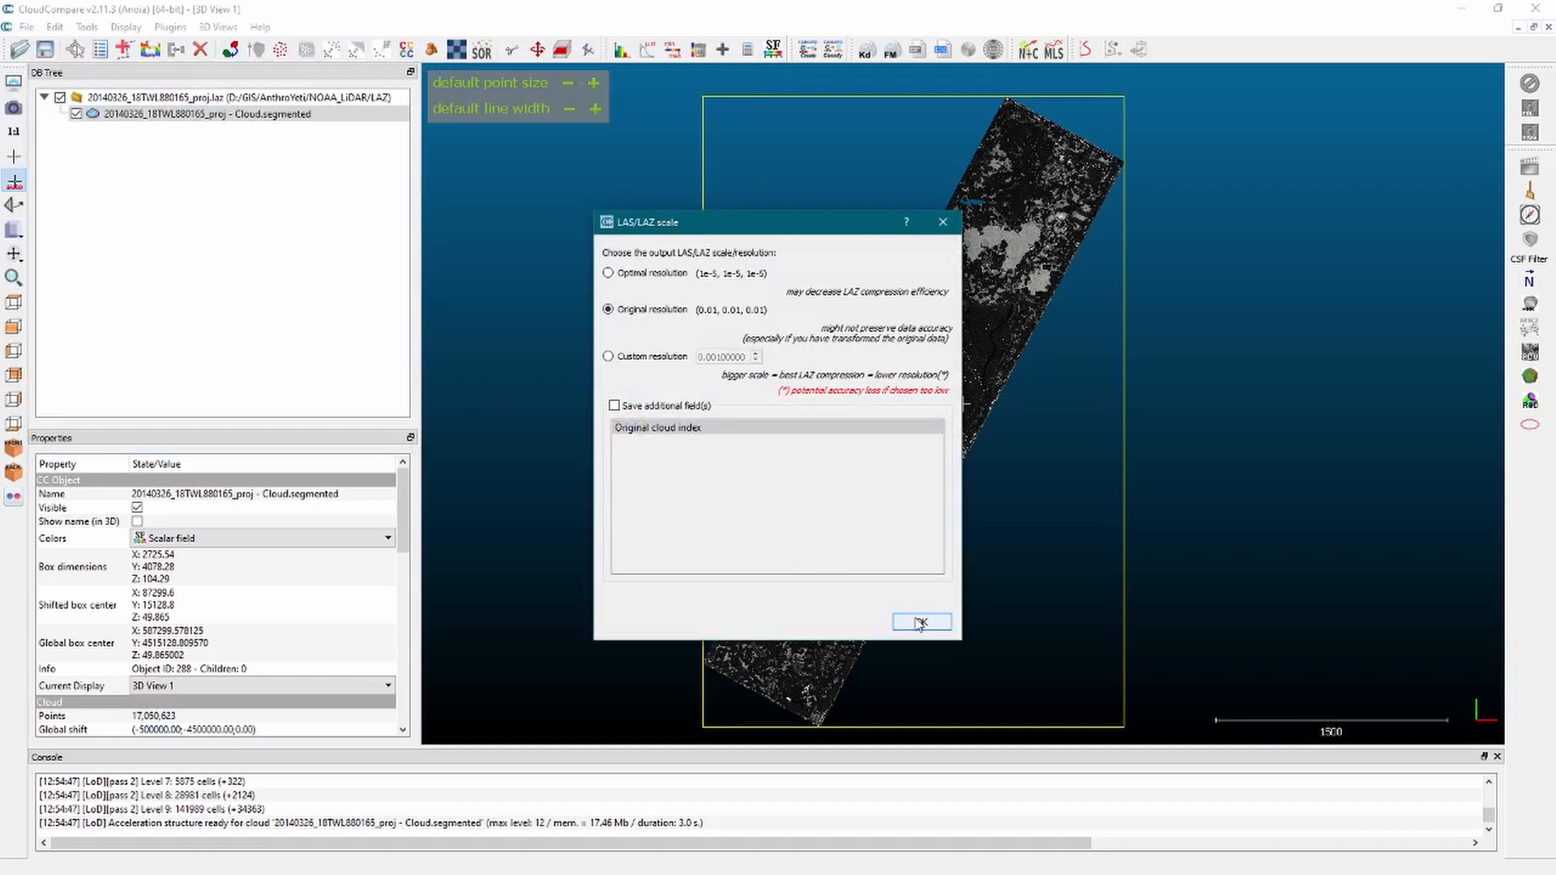
{"action": "left_click", "coordinate": [918, 620]}
{"action": "left_click", "coordinate": [921, 622]}
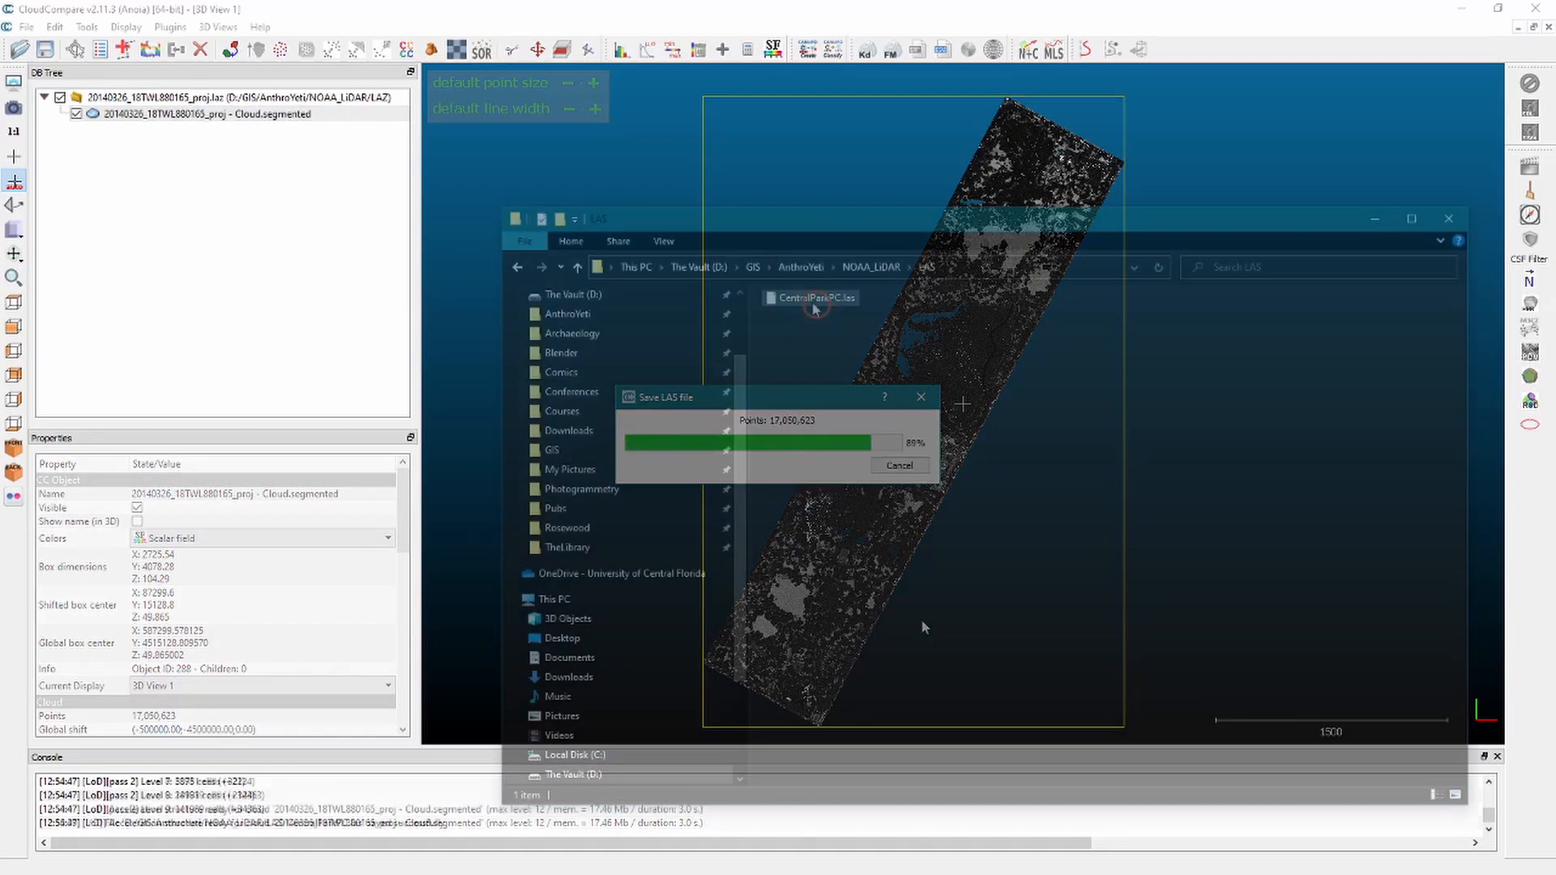
{"action": "left_click", "coordinate": [812, 301]}
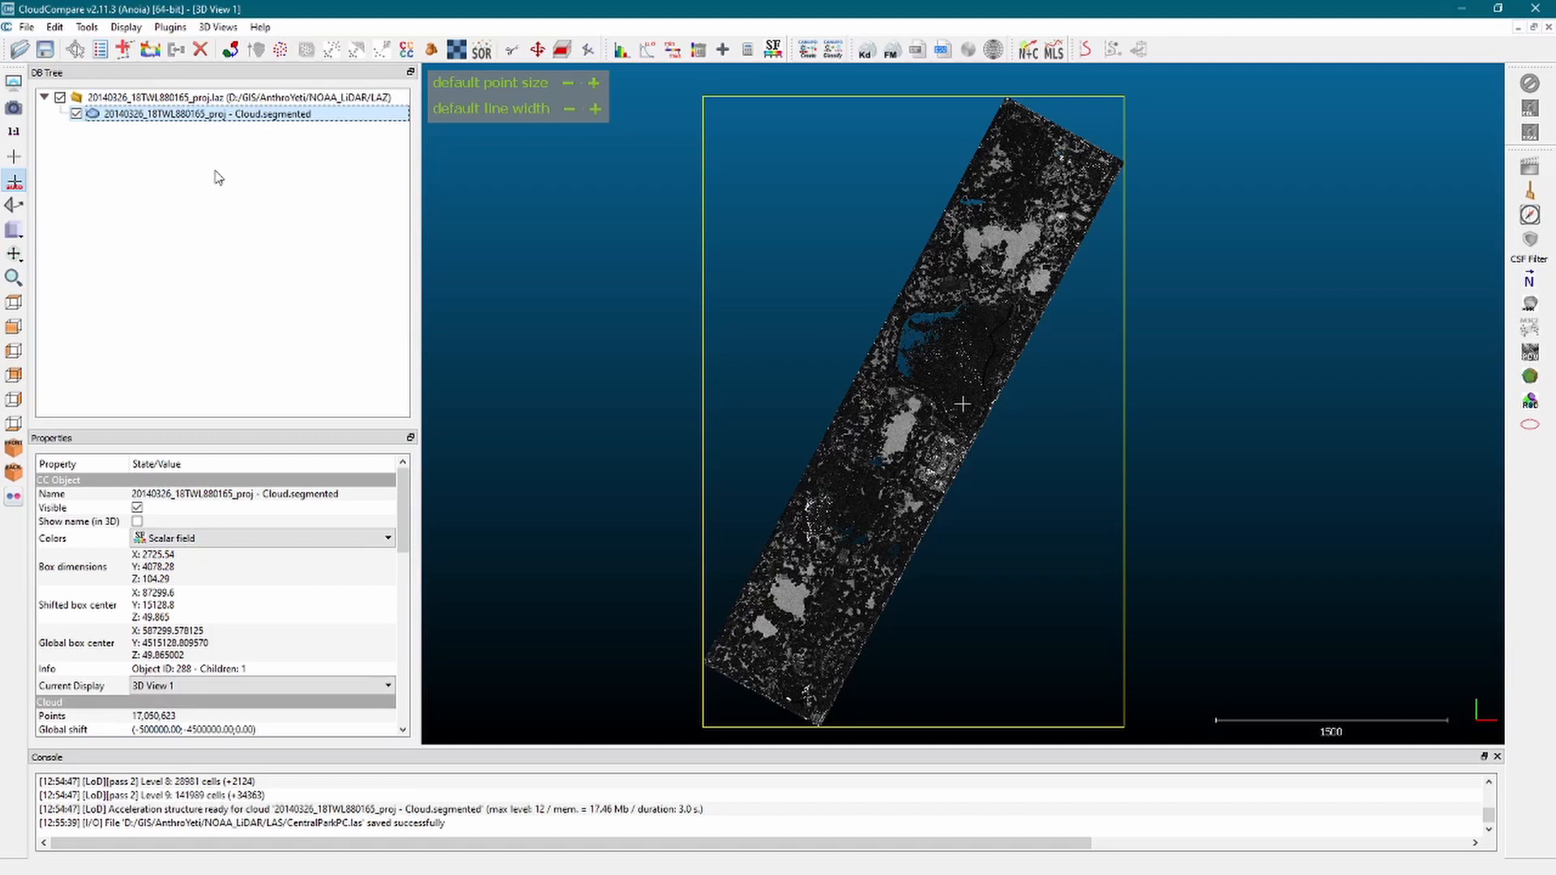
Rasterize the segmented cloud along Z with a 0.5 grid step, average cell height and interpolated empty cells, accepting the big grid size.
{"action": "left_click", "coordinate": [87, 26]}
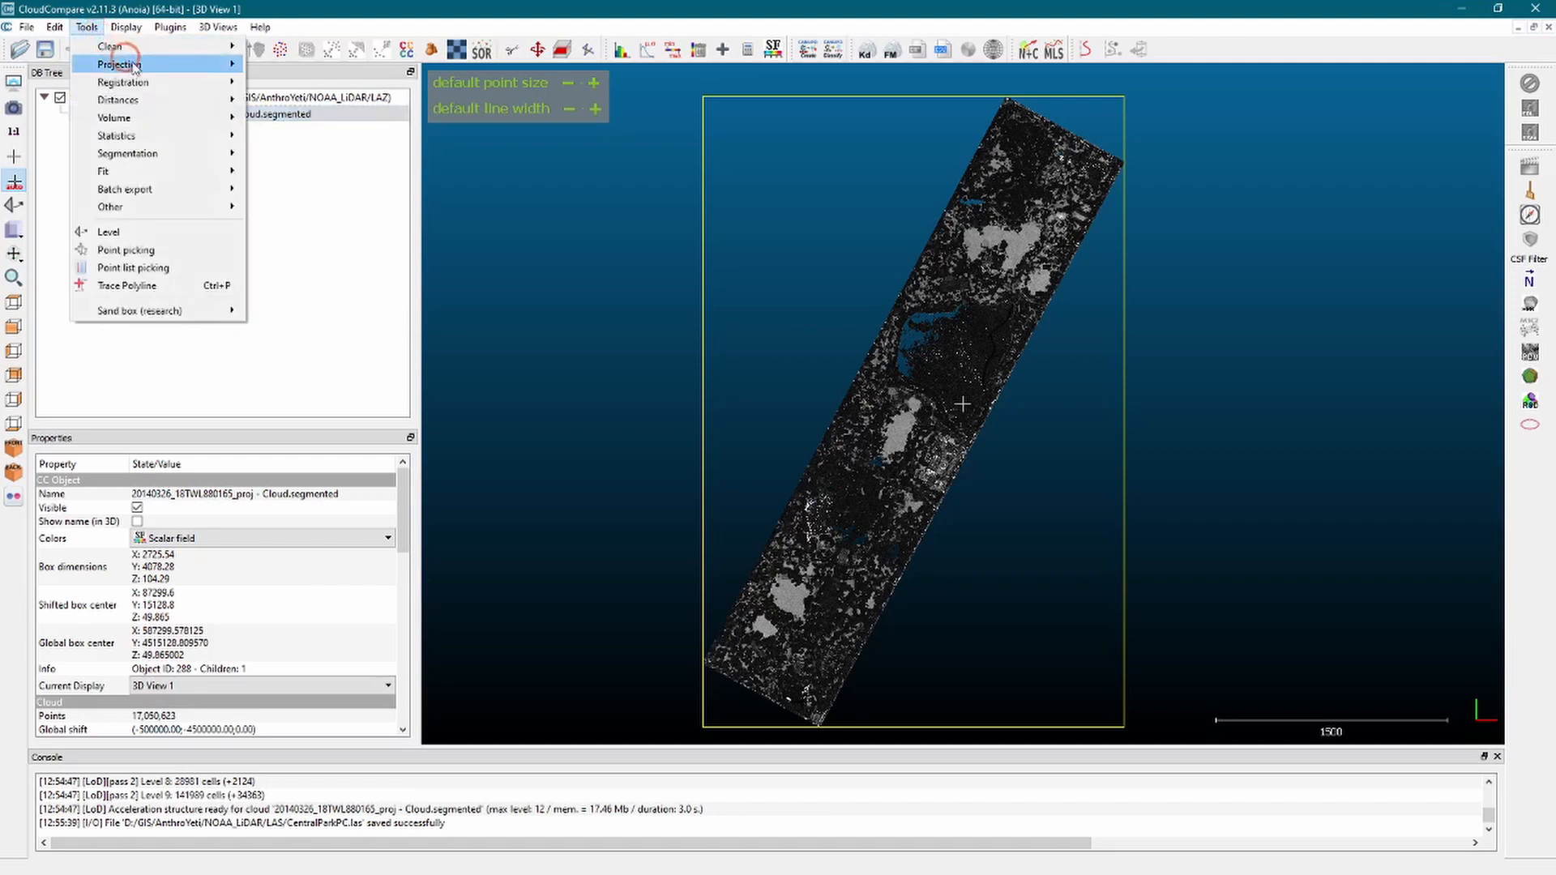
{"action": "left_click", "coordinate": [130, 64]}
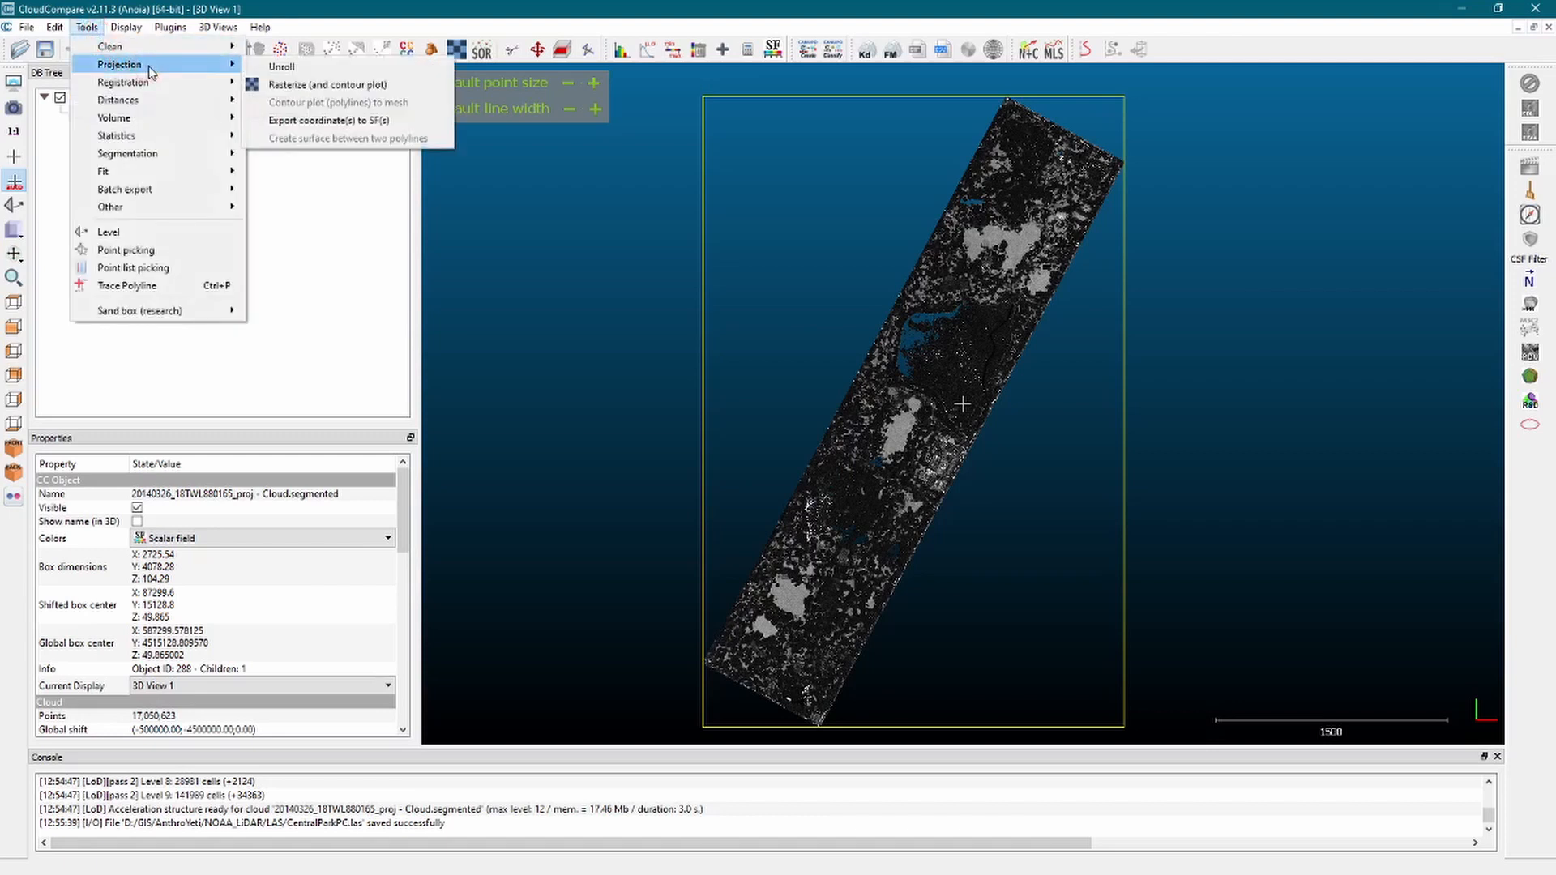
{"action": "left_click", "coordinate": [375, 88]}
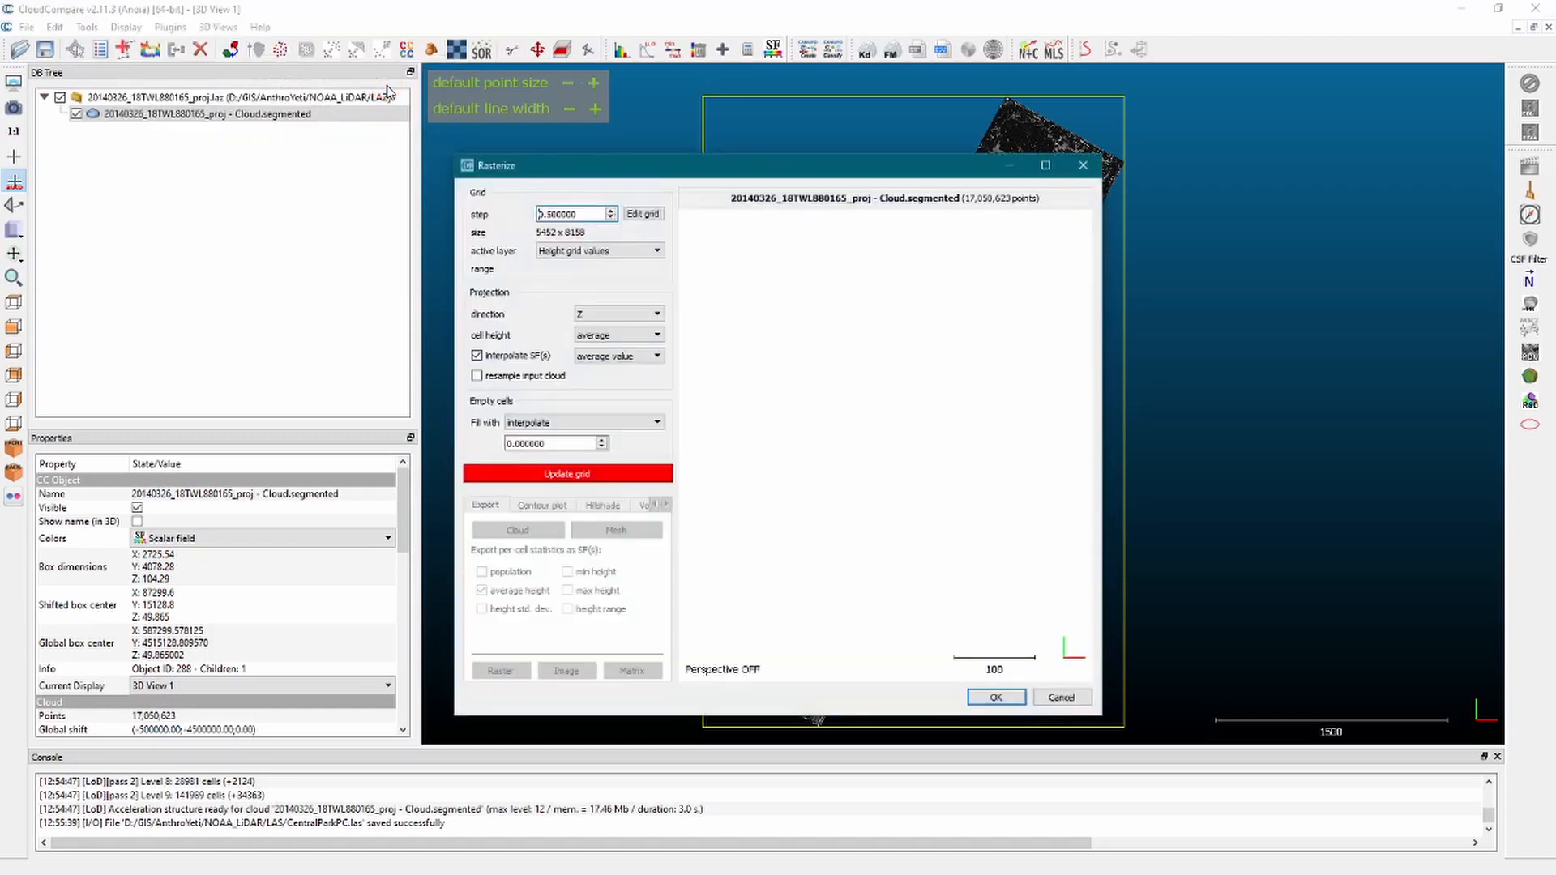
{"action": "left_click", "coordinate": [594, 212]}
{"action": "left_click", "coordinate": [593, 211]}
{"action": "left_click", "coordinate": [581, 475]}
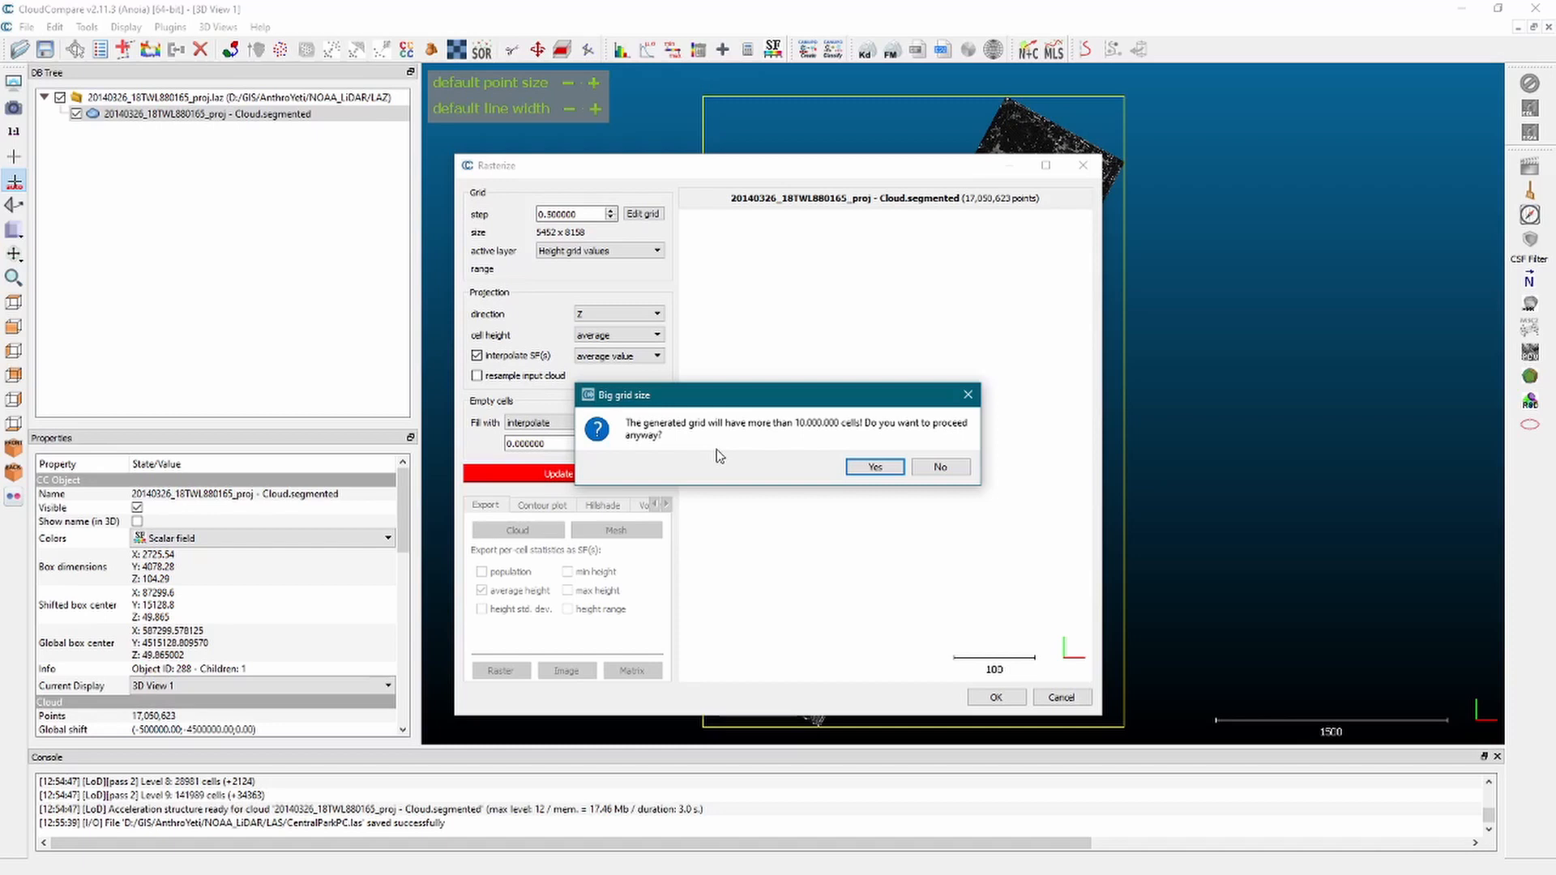
{"action": "left_click", "coordinate": [877, 467]}
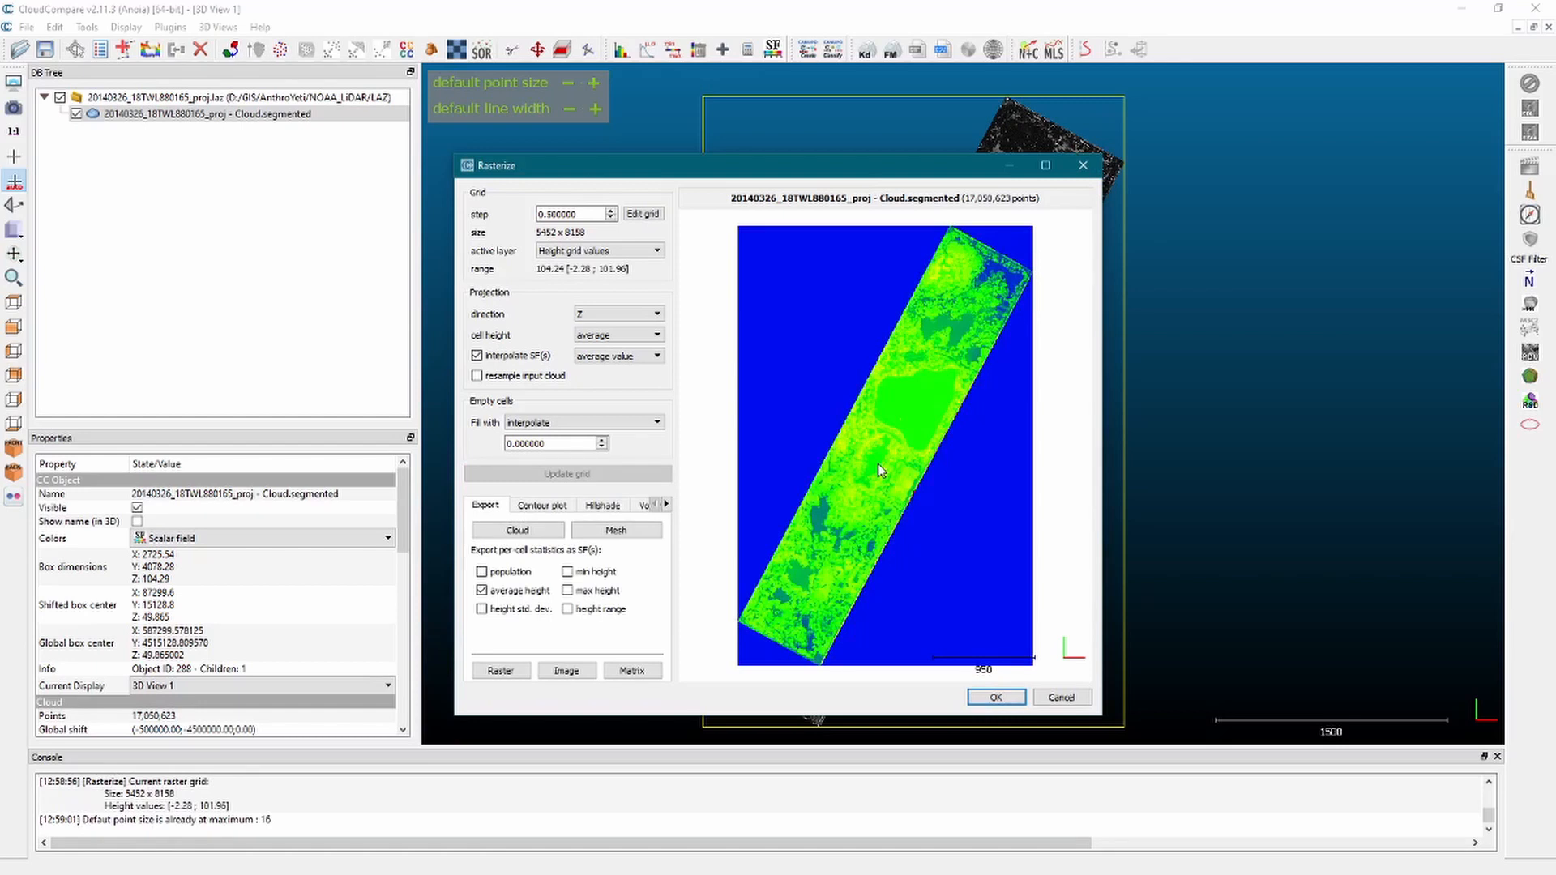
Export the height grid as a geotiff raster named CentralParkDSM in the Raster folder, with only heights included.
{"action": "scroll", "coordinate": [878, 463], "scroll_direction": "up", "scroll_amount": 10}
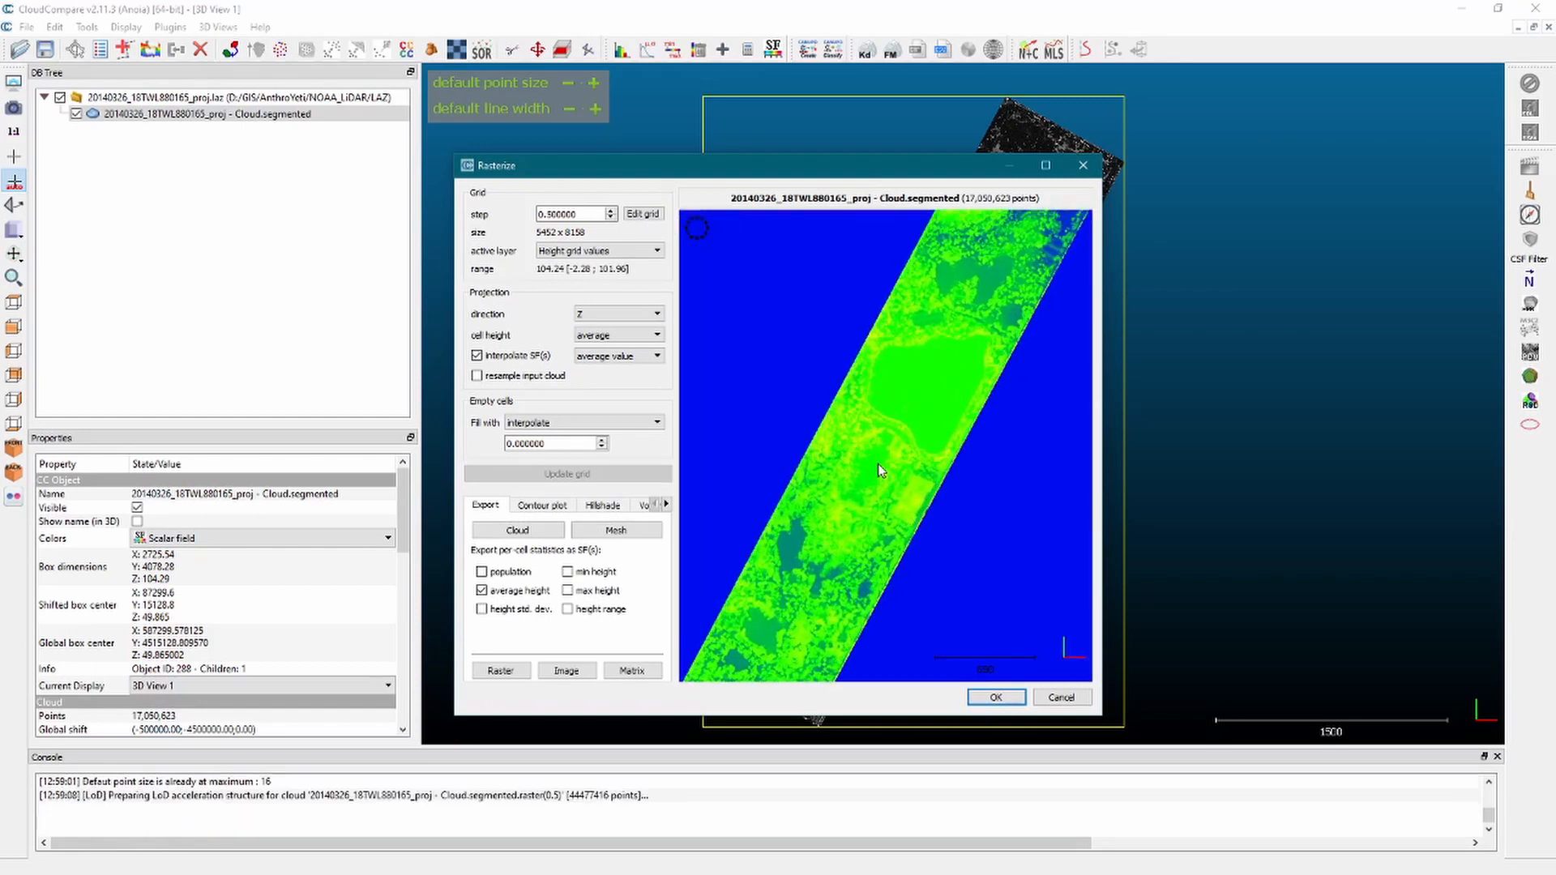
{"action": "scroll", "coordinate": [872, 456], "scroll_direction": "up", "scroll_amount": 5}
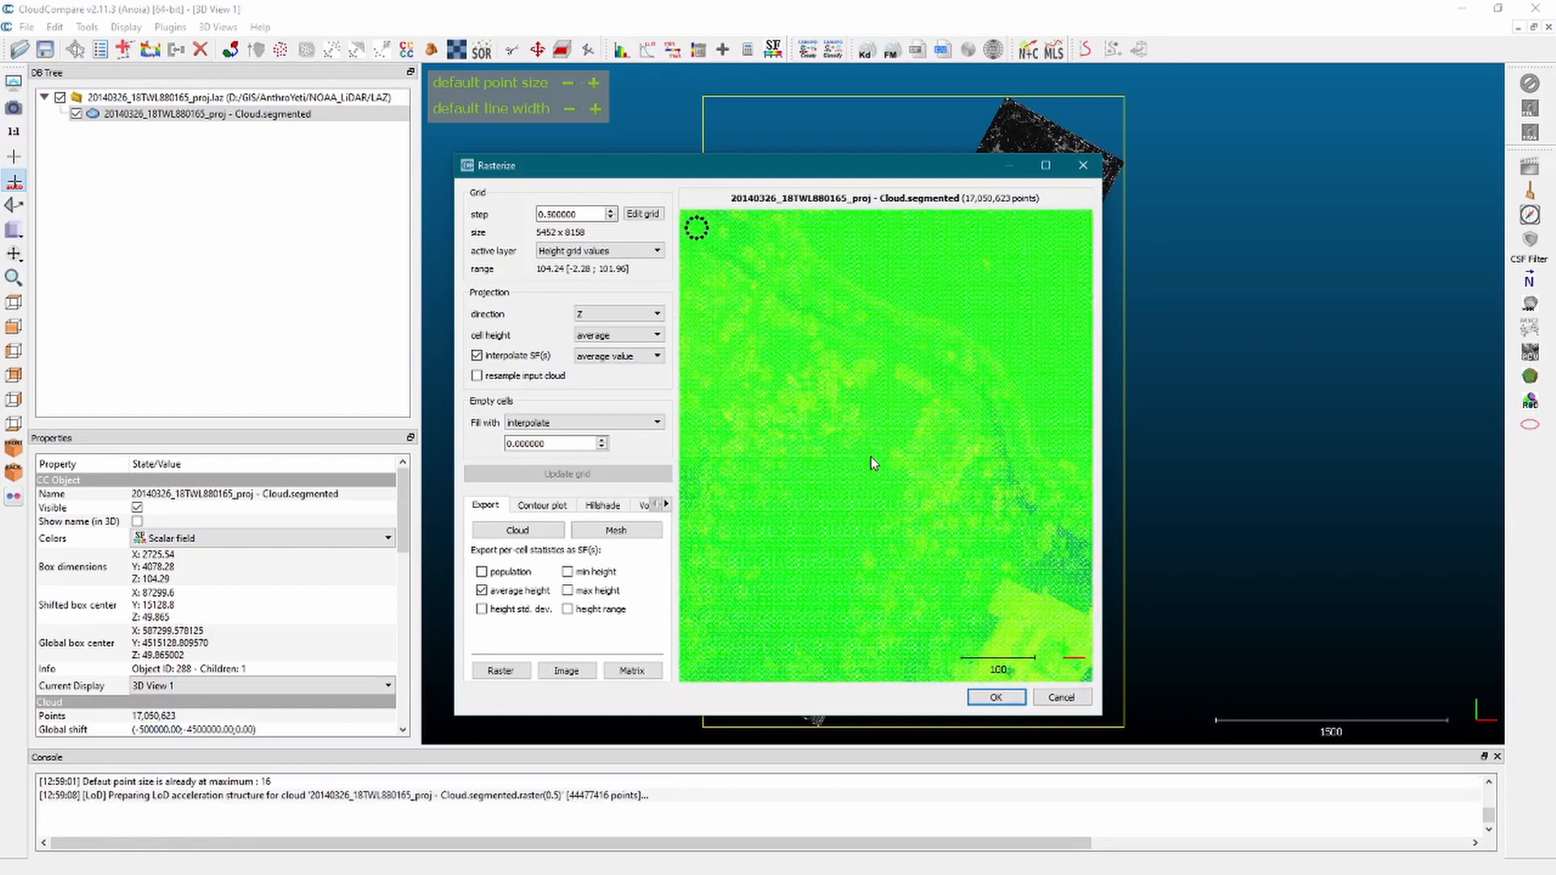
{"action": "scroll", "coordinate": [871, 456], "scroll_direction": "up", "scroll_amount": 2}
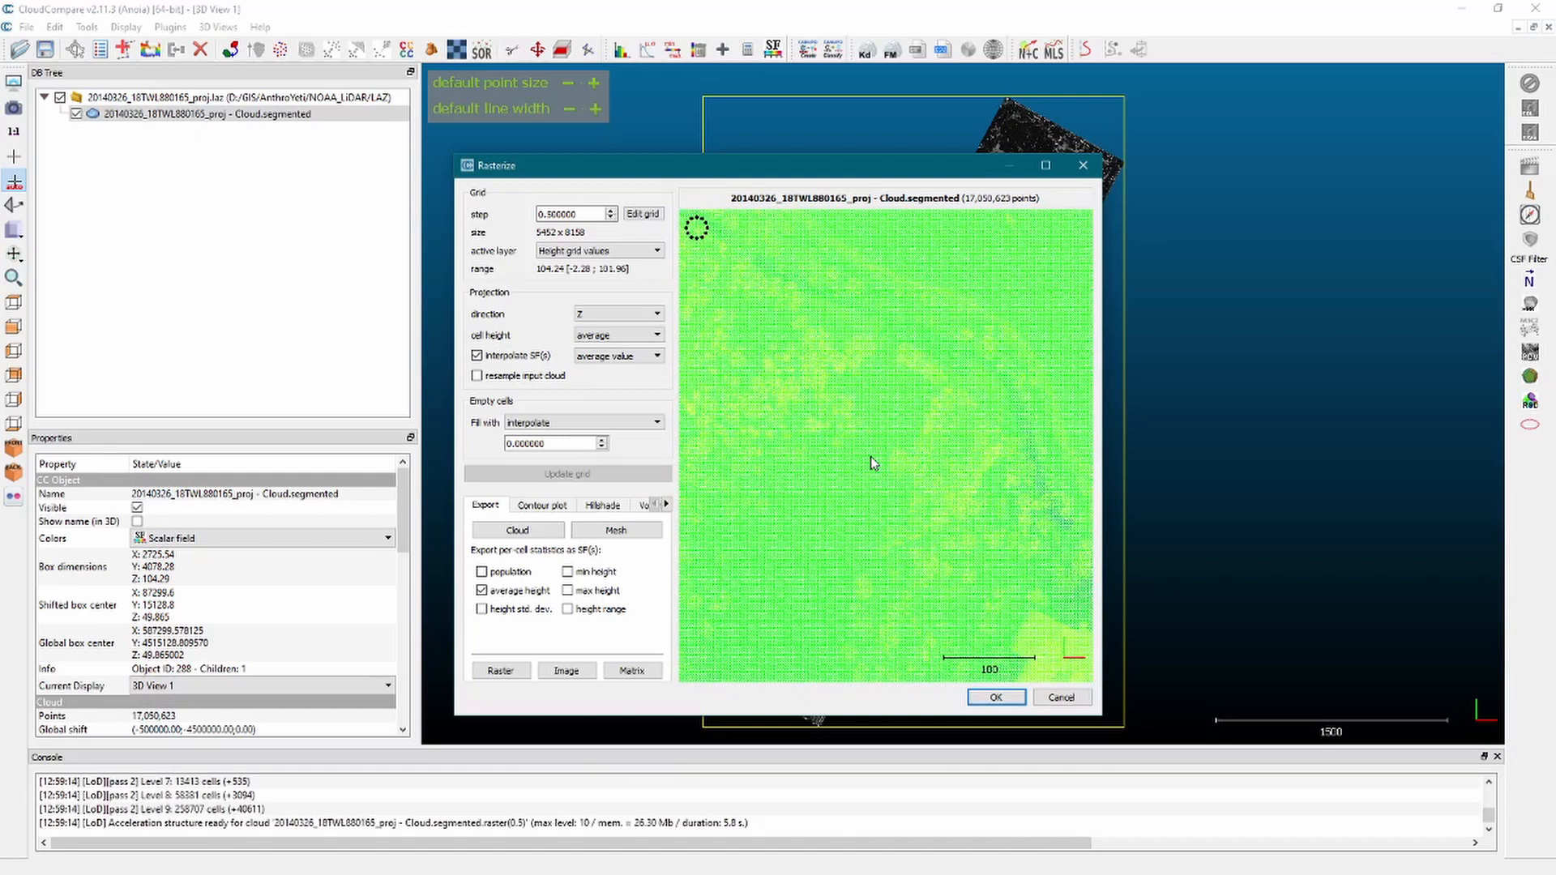
{"action": "left_click", "coordinate": [486, 506]}
{"action": "left_click", "coordinate": [501, 671]}
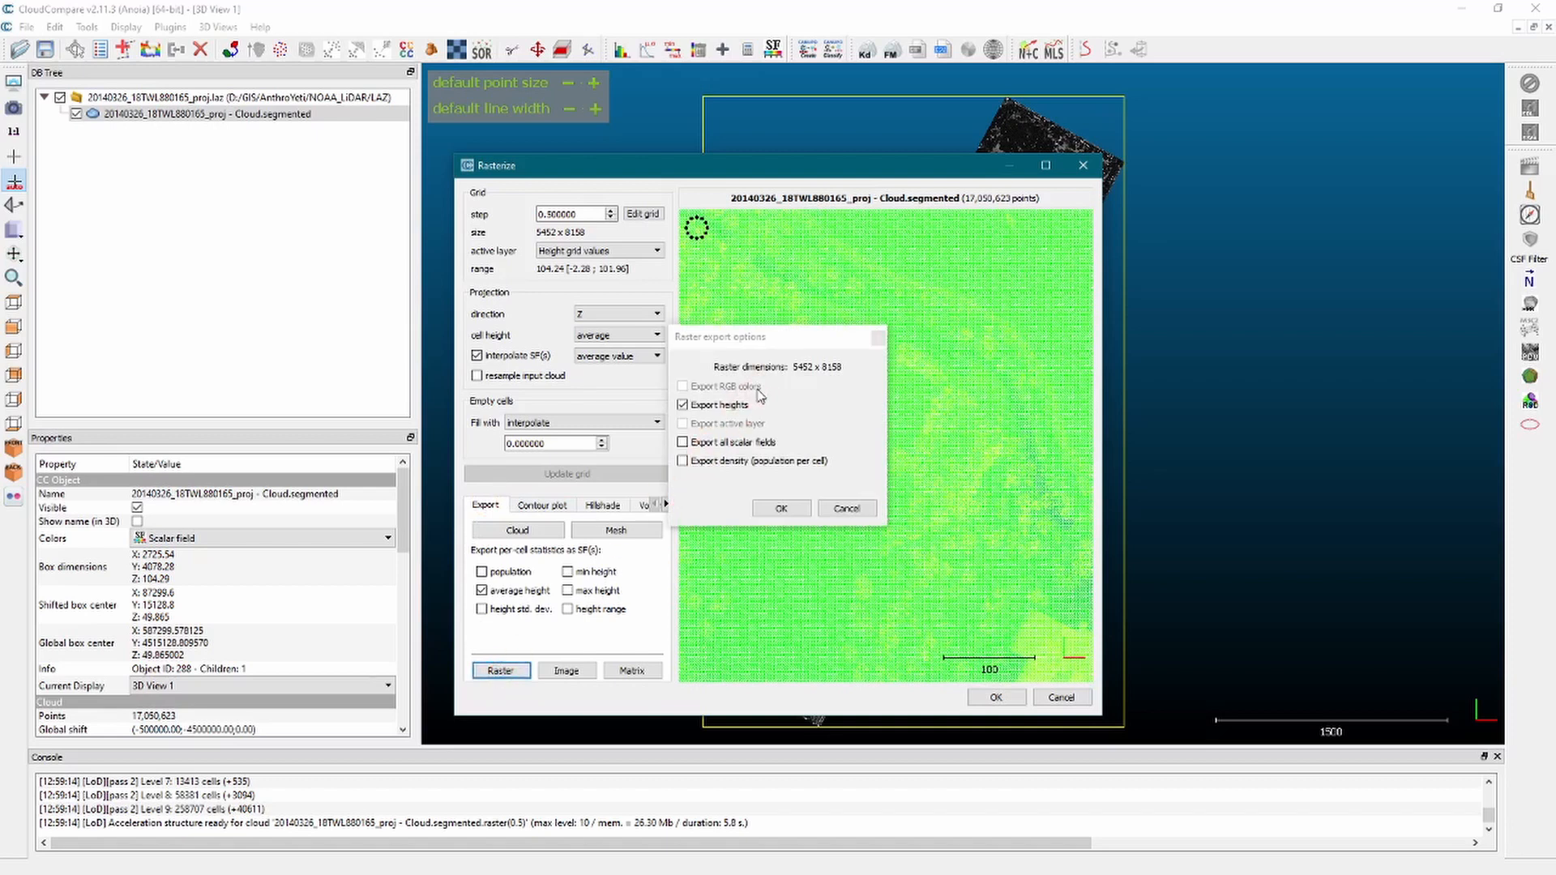
{"action": "left_click", "coordinate": [782, 510]}
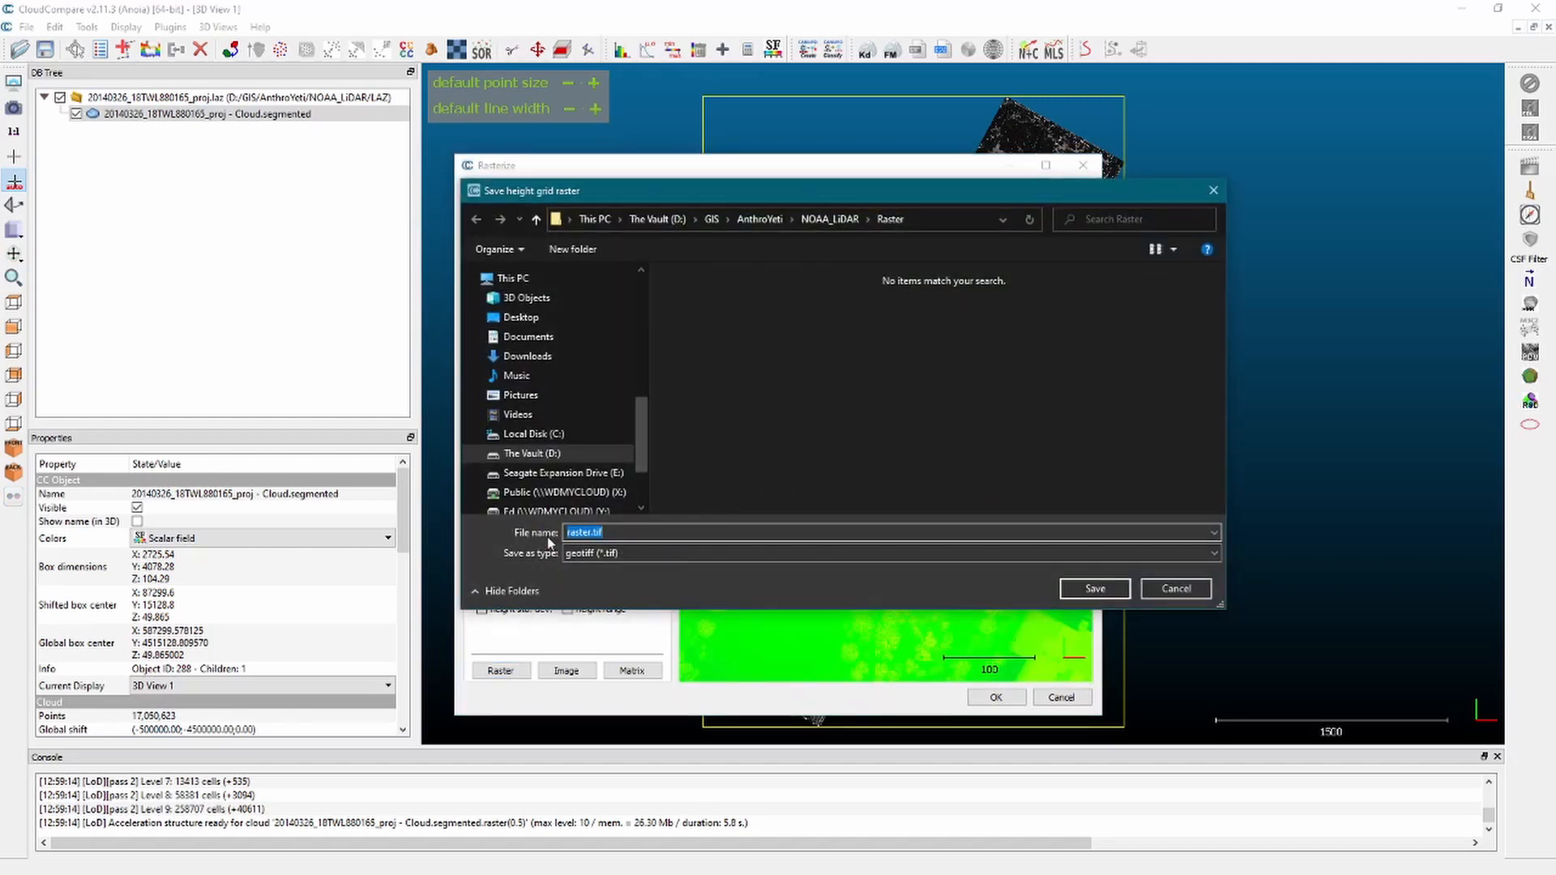
{"action": "type", "text": "CentralParkDSM"}
{"action": "left_click", "coordinate": [1109, 587]}
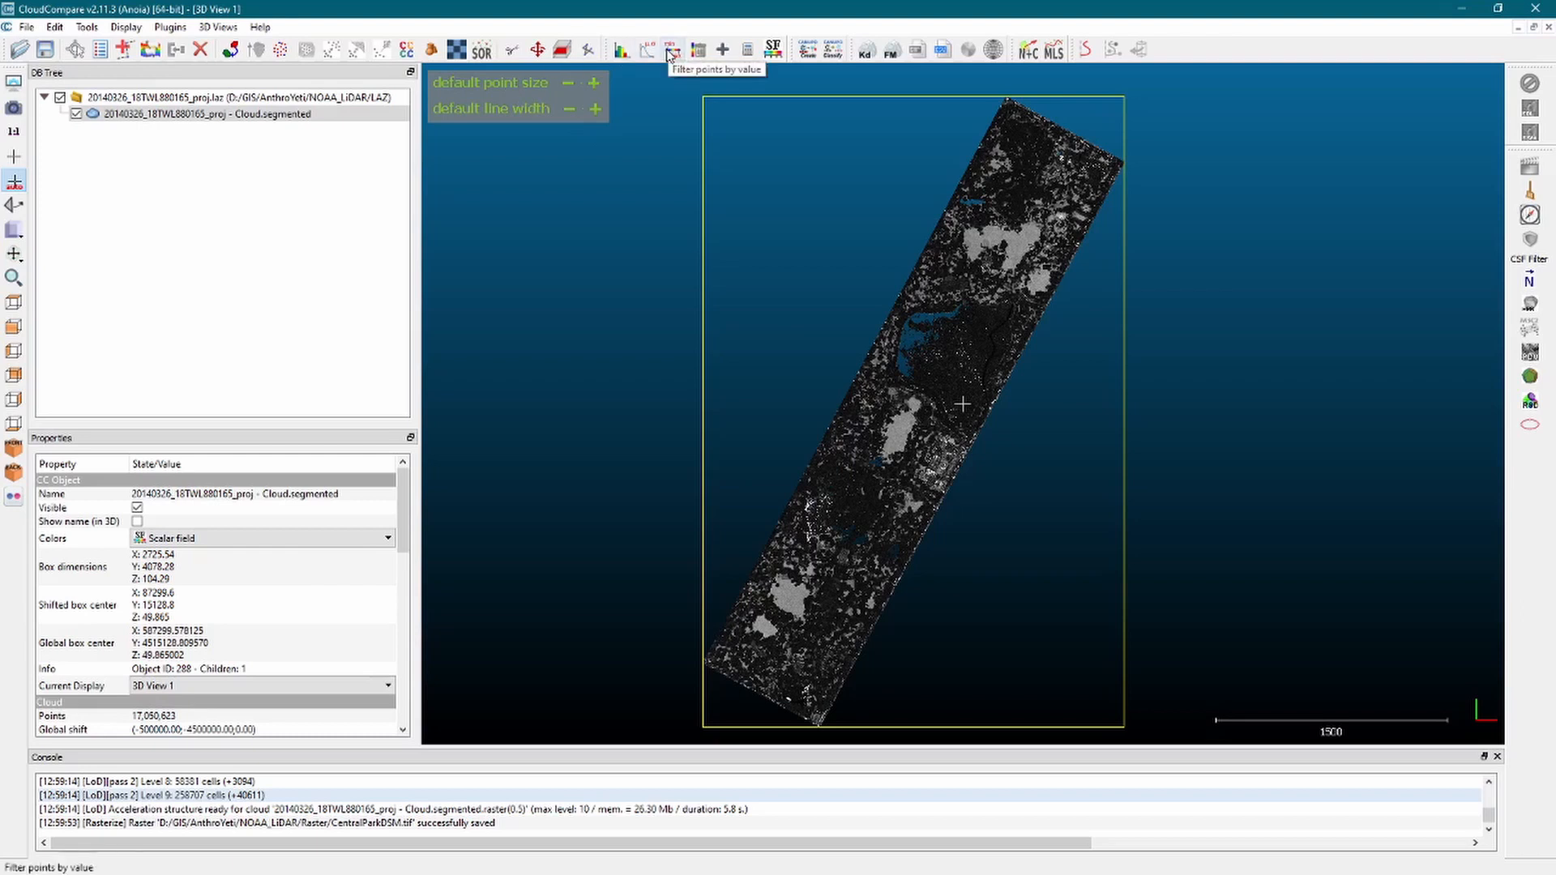
Set the active scalar field of the segmented cloud to Classification.
{"action": "scroll", "coordinate": [405, 559], "scroll_direction": "down", "scroll_amount": 3}
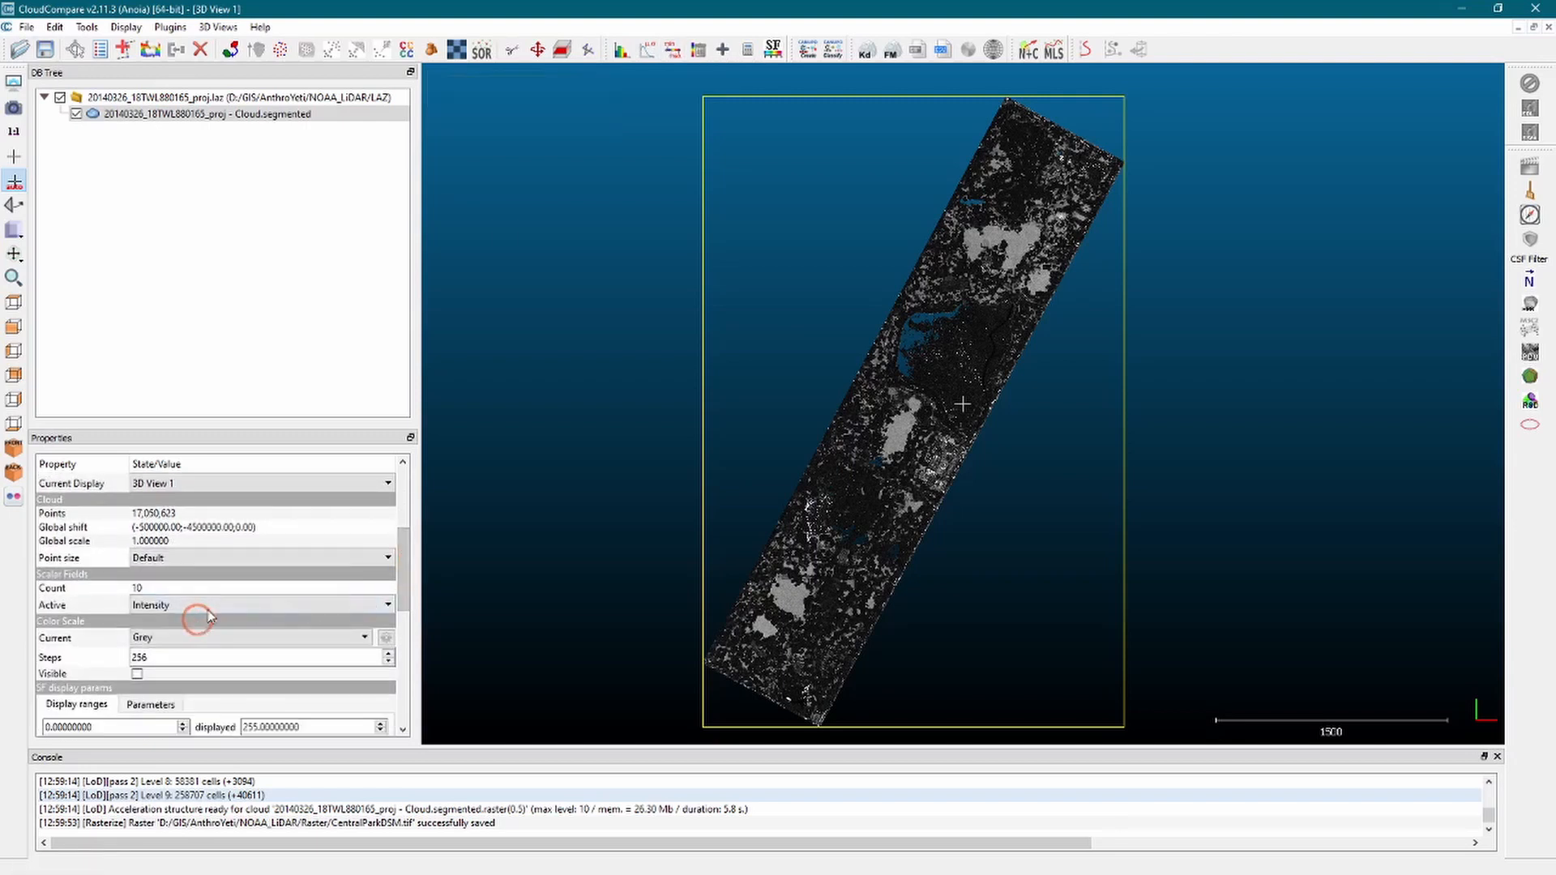
{"action": "left_click", "coordinate": [241, 606]}
{"action": "left_click", "coordinate": [208, 728]}
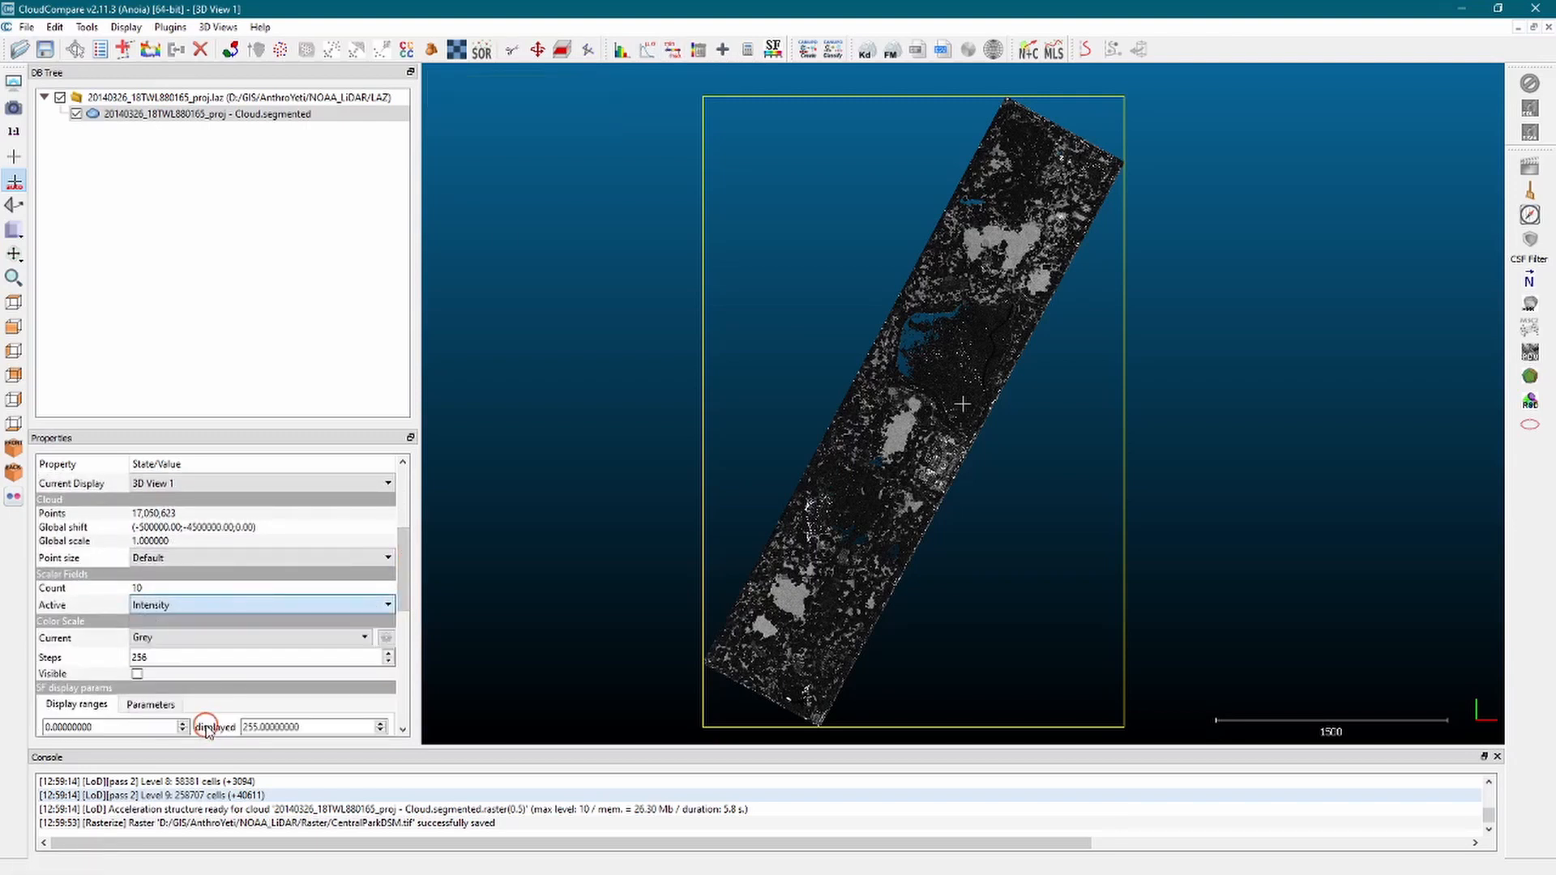
Filter the segmented cloud by classification values from 1.1 to 2.1 and export the matching points as a new cloud.
{"action": "left_click", "coordinate": [675, 51]}
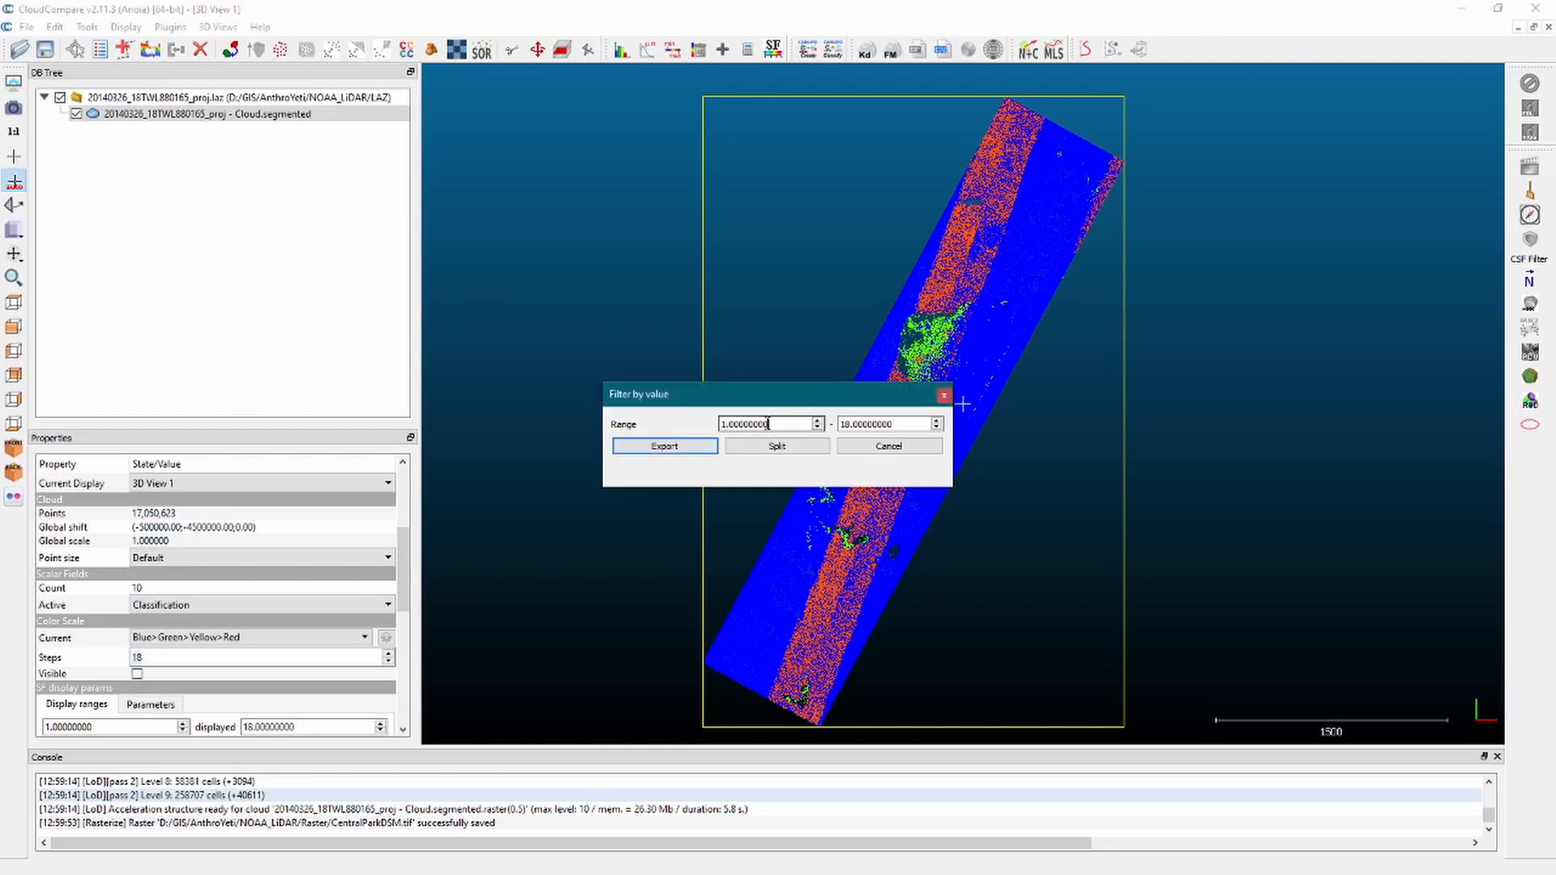
{"action": "left_click", "coordinate": [699, 424]}
{"action": "type", "text": "1.1"}
{"action": "left_click_drag", "start_coordinate": [894, 424], "coordinate": [785, 404]}
{"action": "type", "text": "2.1"}
{"action": "left_click", "coordinate": [665, 446]}
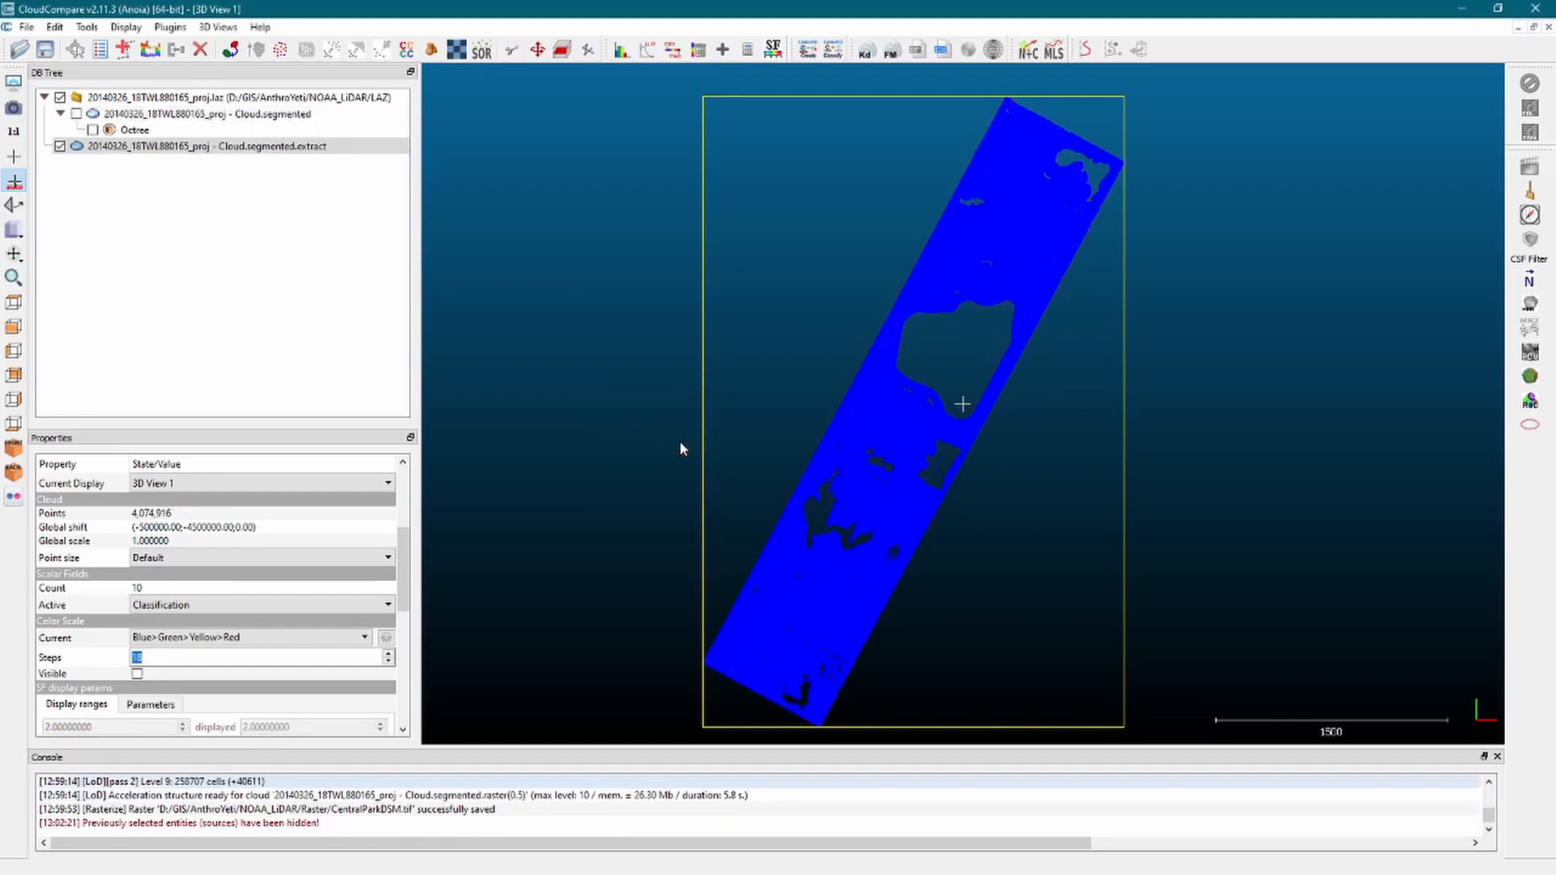
Toggle the original segmented cloud on and off to compare it with the extract, and select the extracted cloud.
{"action": "left_click", "coordinate": [76, 113]}
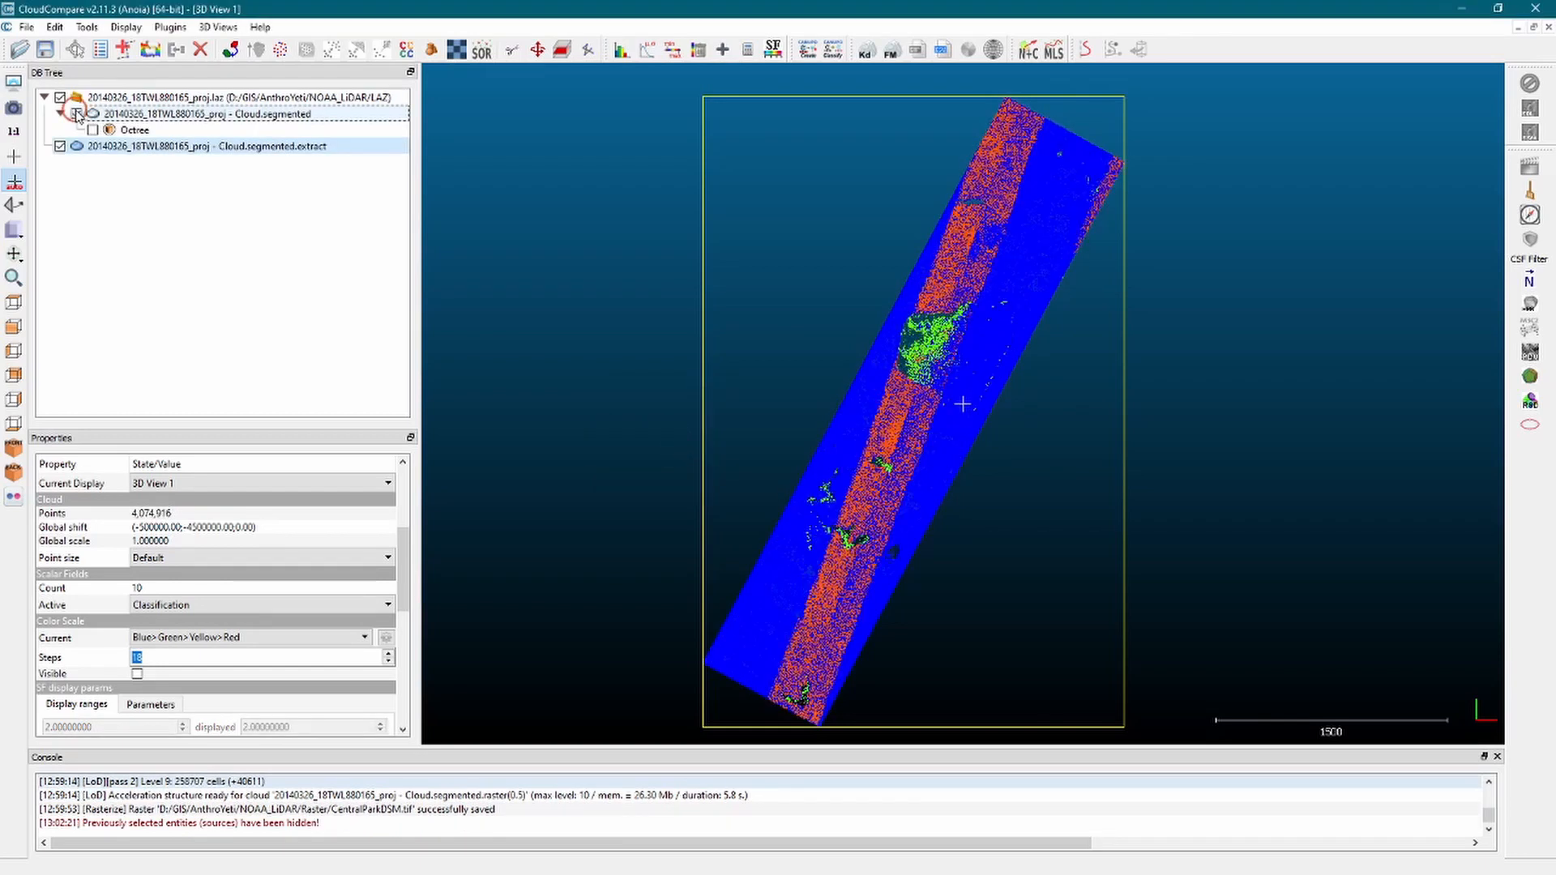
{"action": "left_click", "coordinate": [76, 114]}
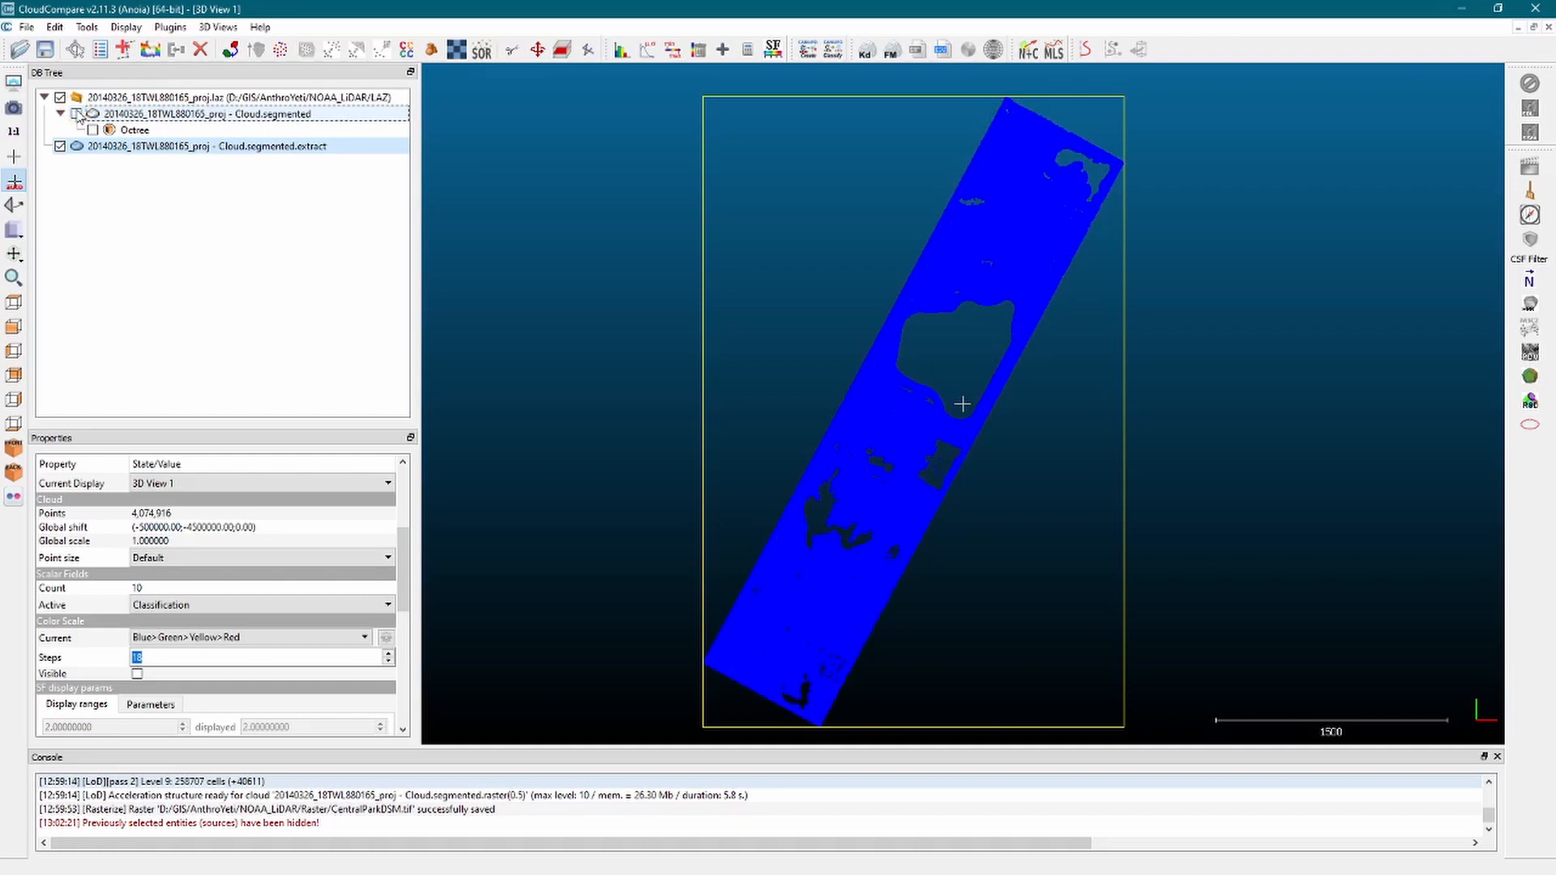
{"action": "left_click", "coordinate": [198, 149]}
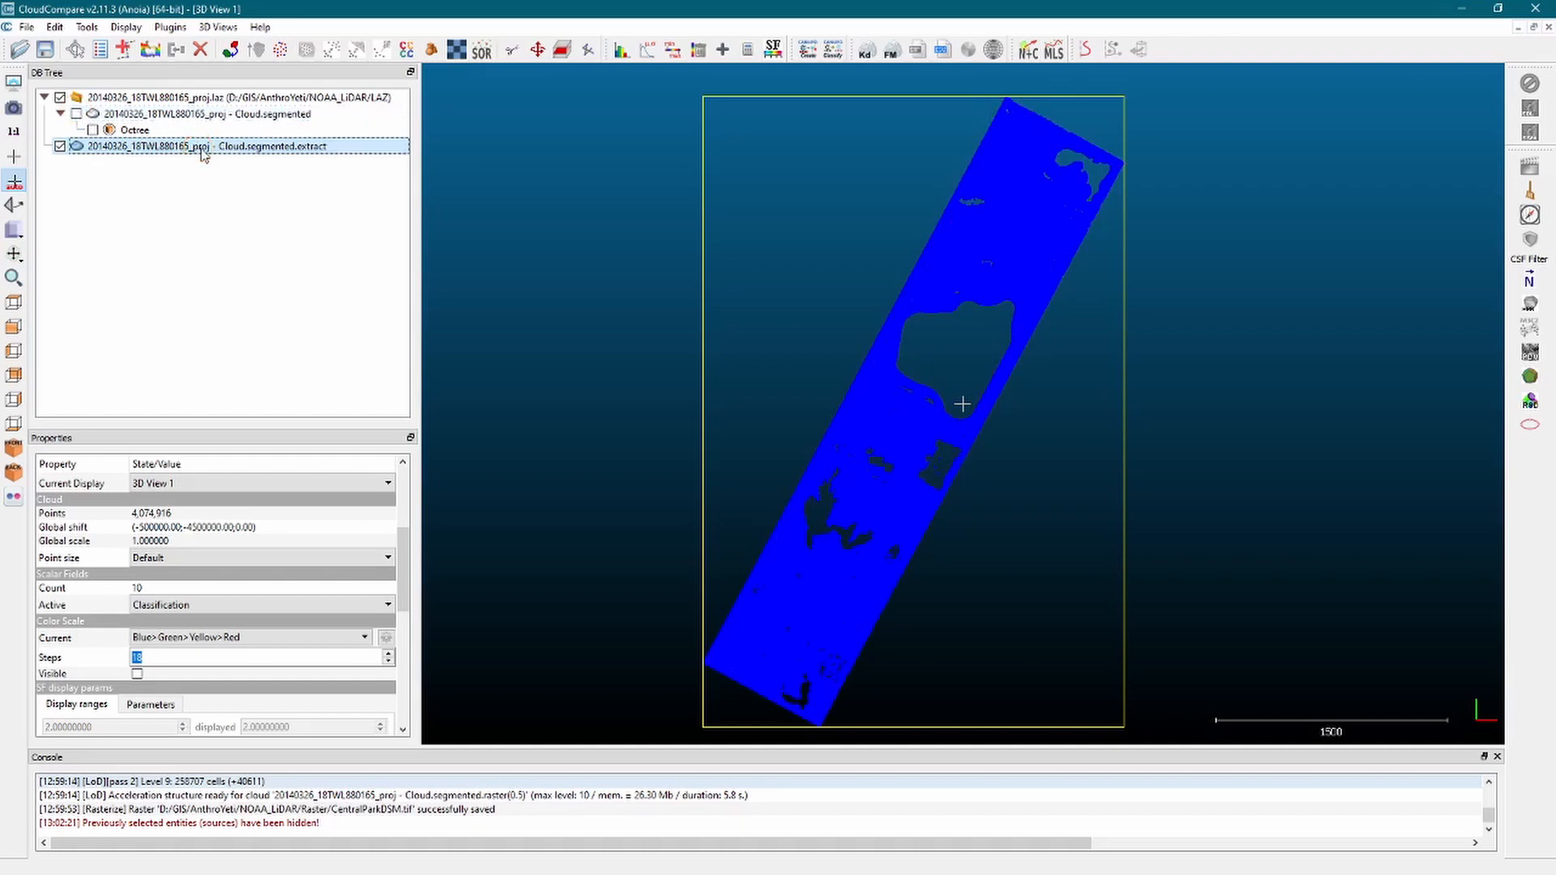
Examine the terrain in the extracted cloud up close from oblique angles, using the object-centered perspective.
{"action": "scroll", "coordinate": [910, 449], "scroll_direction": "up", "scroll_amount": 5}
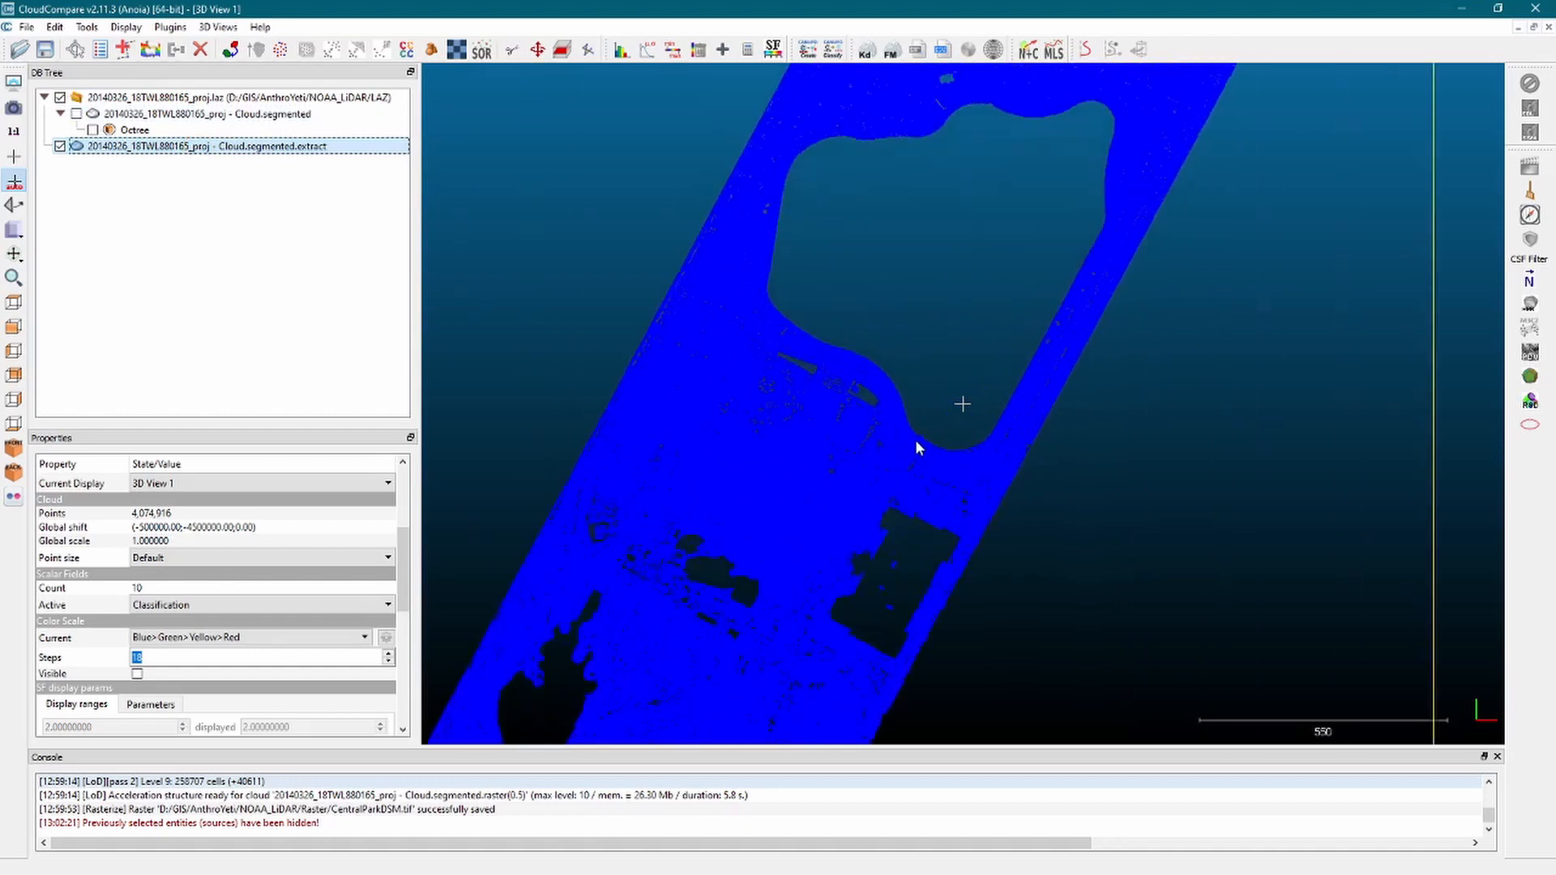
{"action": "left_click_drag", "start_coordinate": [917, 445], "coordinate": [689, 247]}
{"action": "scroll", "coordinate": [843, 378], "scroll_direction": "up", "scroll_amount": 6}
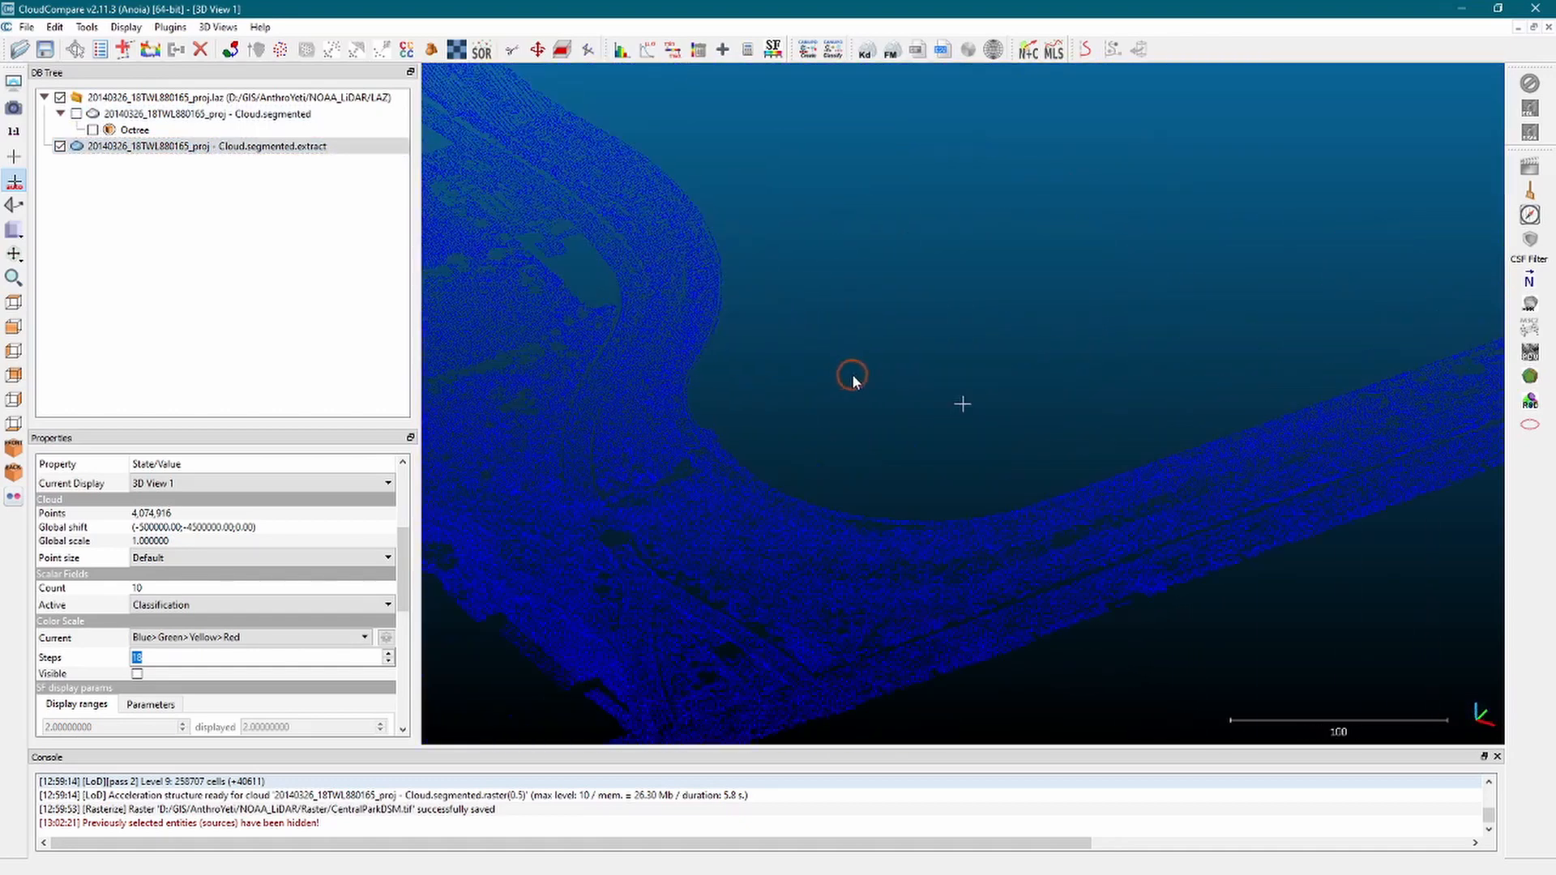
{"action": "right_click_drag", "start_coordinate": [854, 375], "coordinate": [892, 445]}
{"action": "right_click_drag", "start_coordinate": [429, 324], "coordinate": [877, 343]}
{"action": "left_click", "coordinate": [14, 231]}
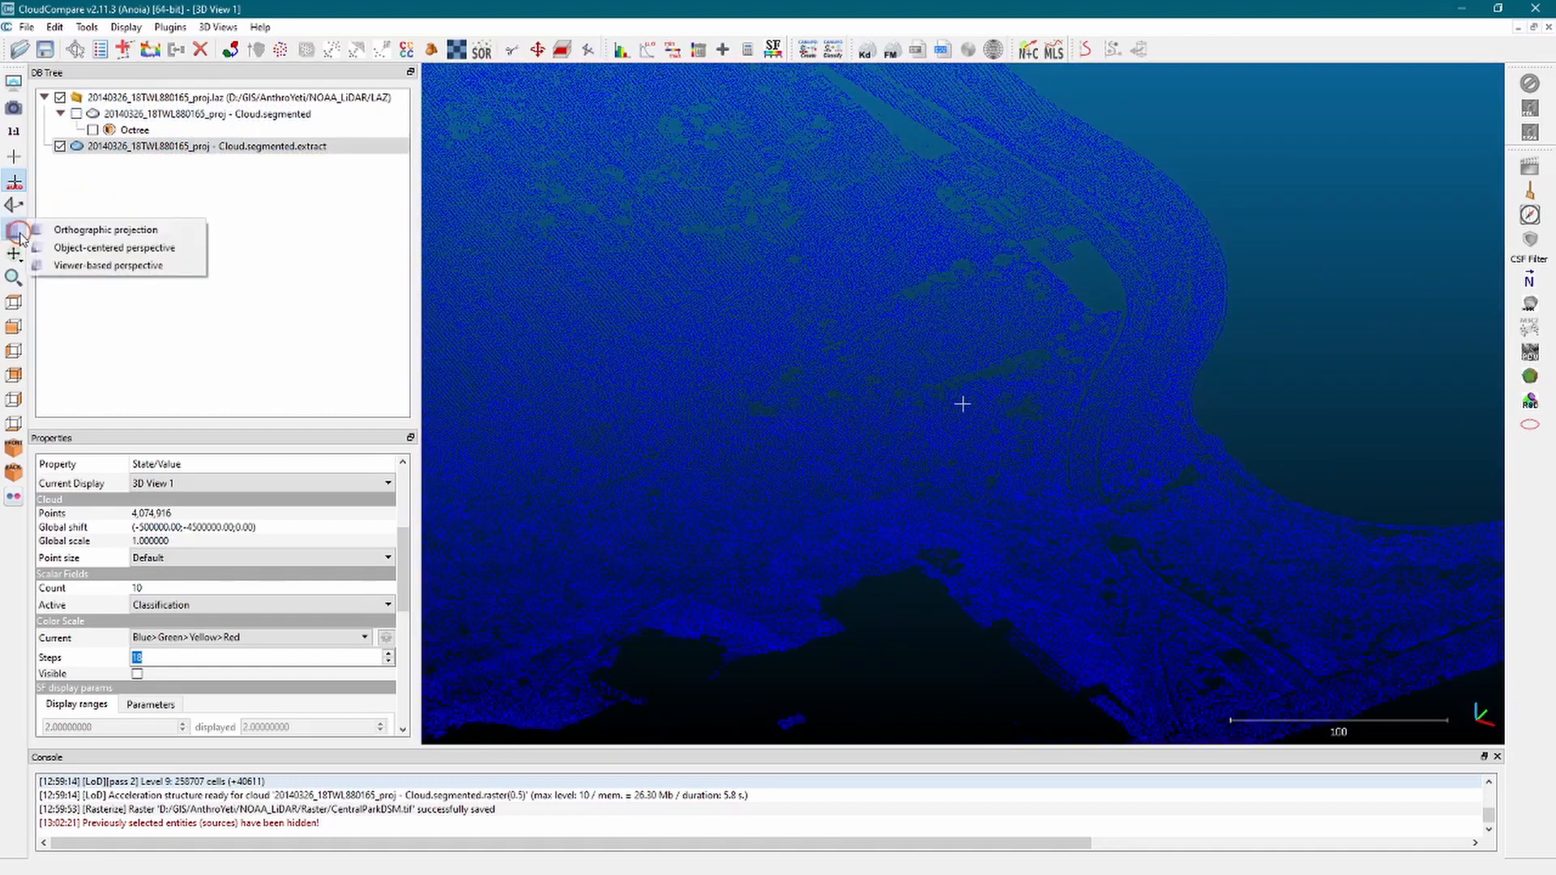
{"action": "left_click", "coordinate": [175, 248]}
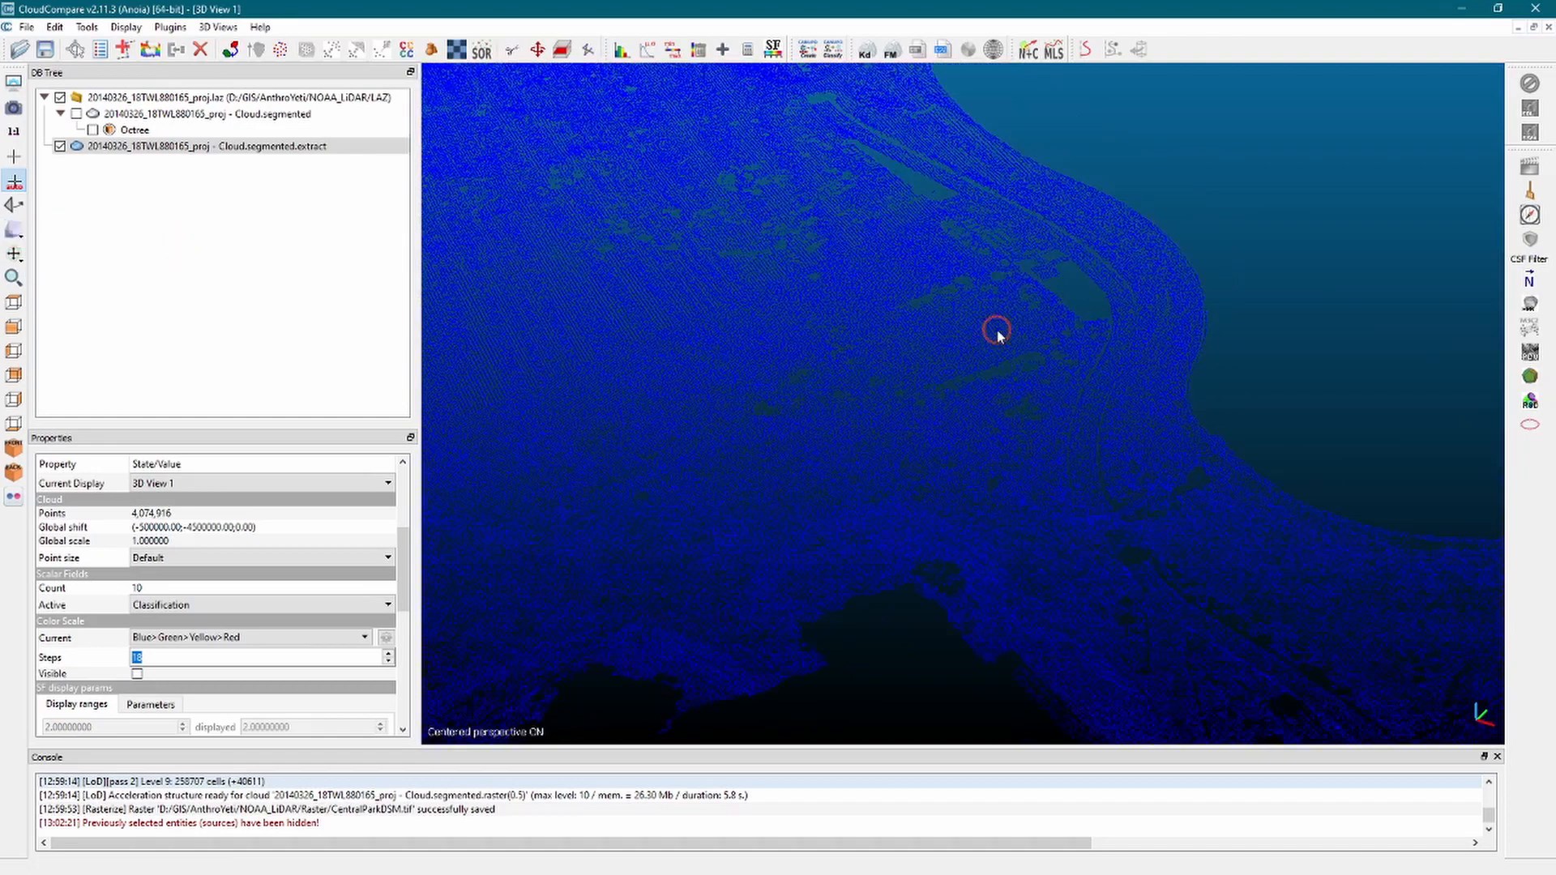
{"action": "left_click_drag", "start_coordinate": [910, 404], "coordinate": [848, 350]}
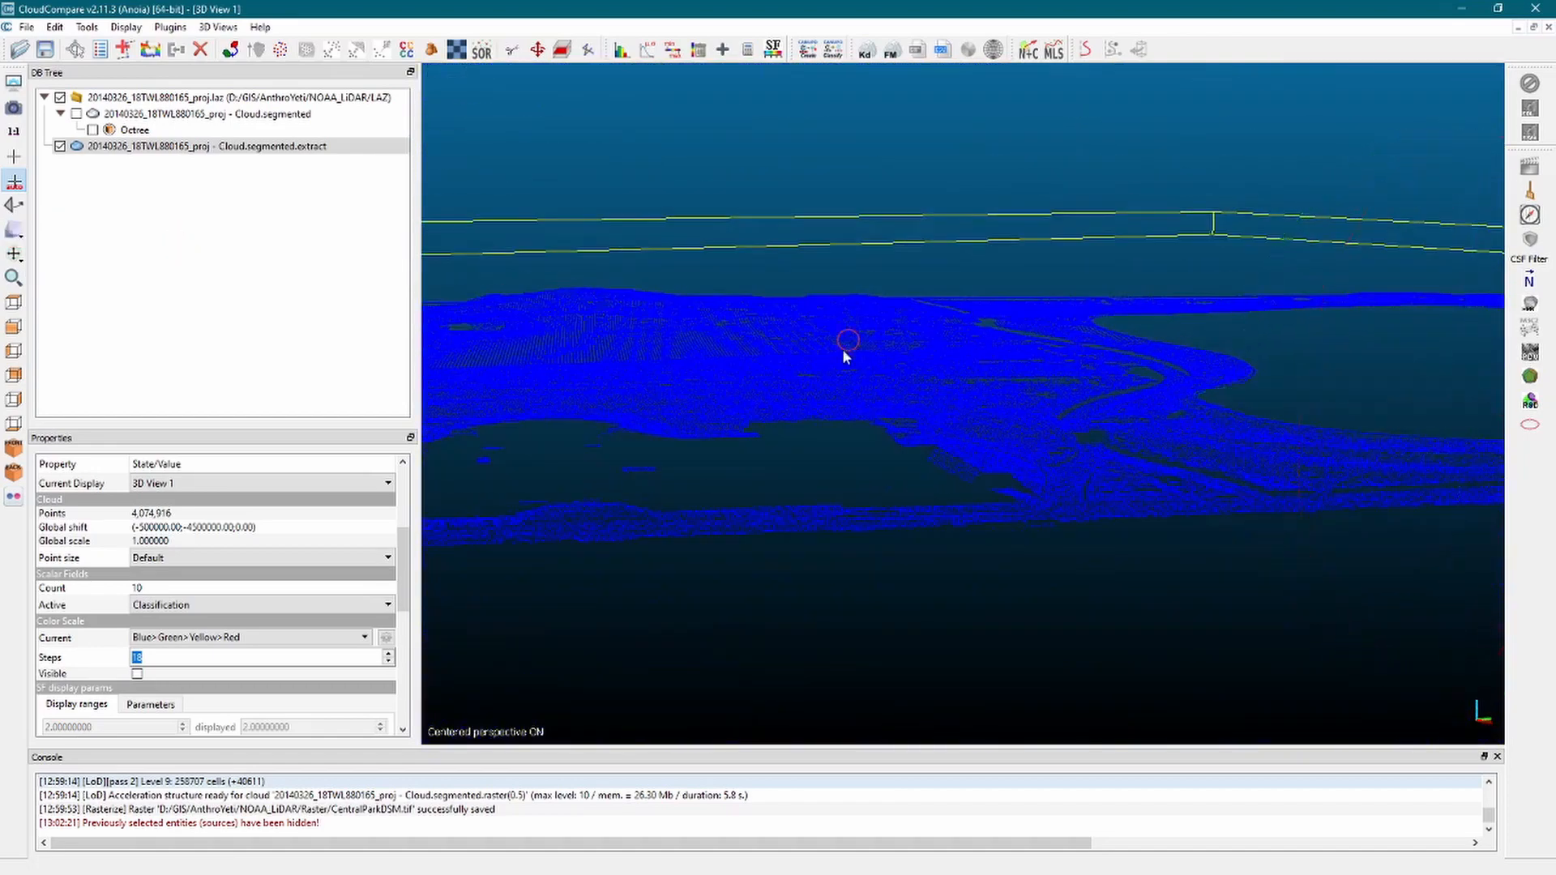
{"action": "right_click_drag", "start_coordinate": [848, 350], "coordinate": [1297, 352]}
{"action": "right_click_drag", "start_coordinate": [616, 375], "coordinate": [1139, 371]}
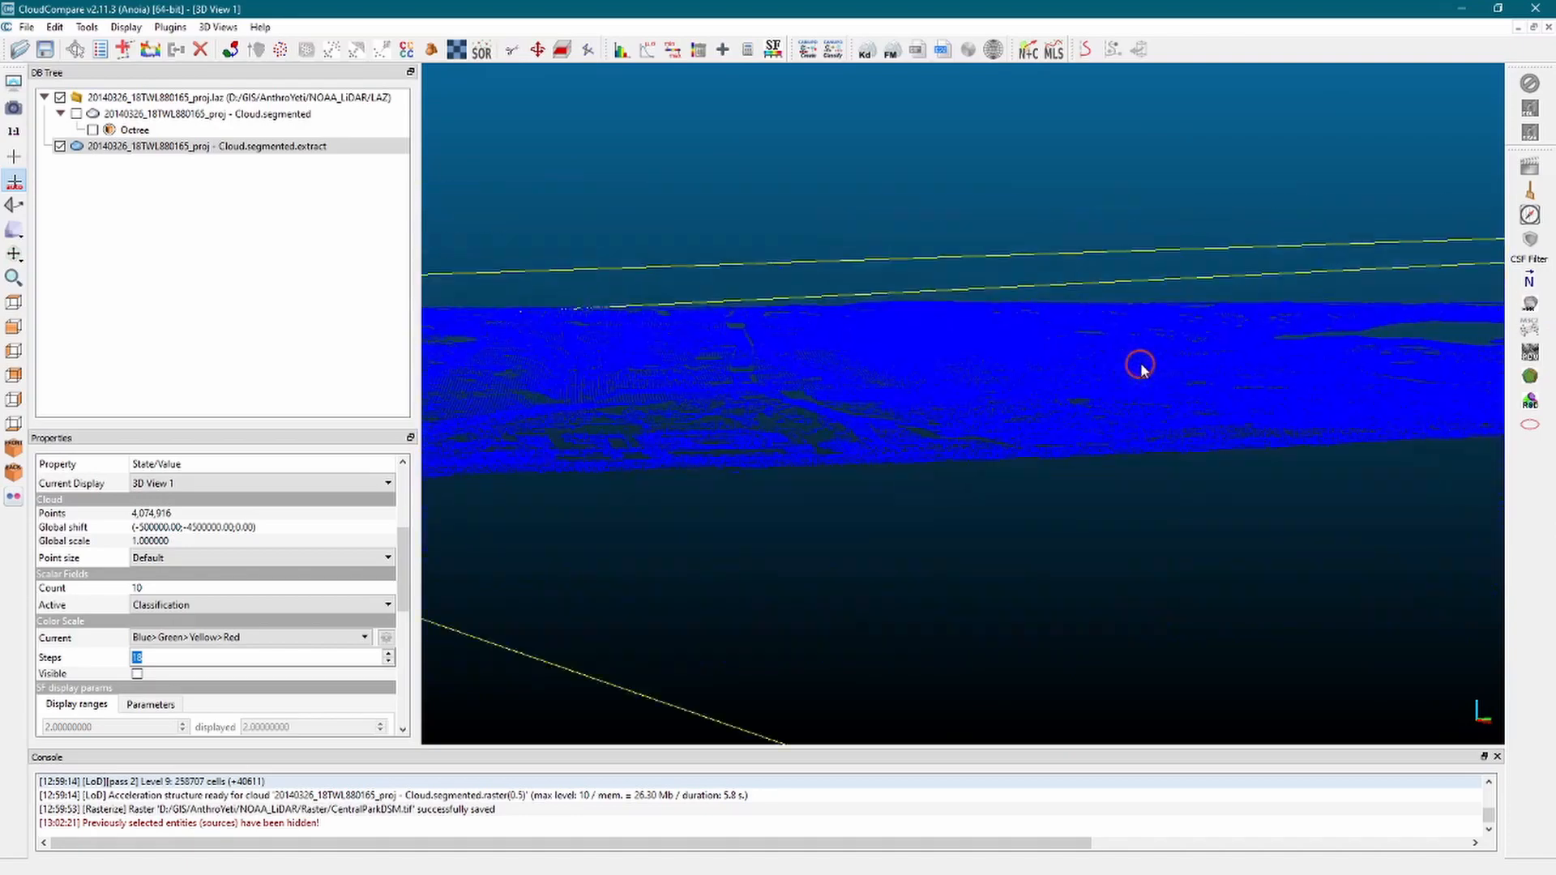
{"action": "left_click_drag", "start_coordinate": [1139, 362], "coordinate": [722, 549]}
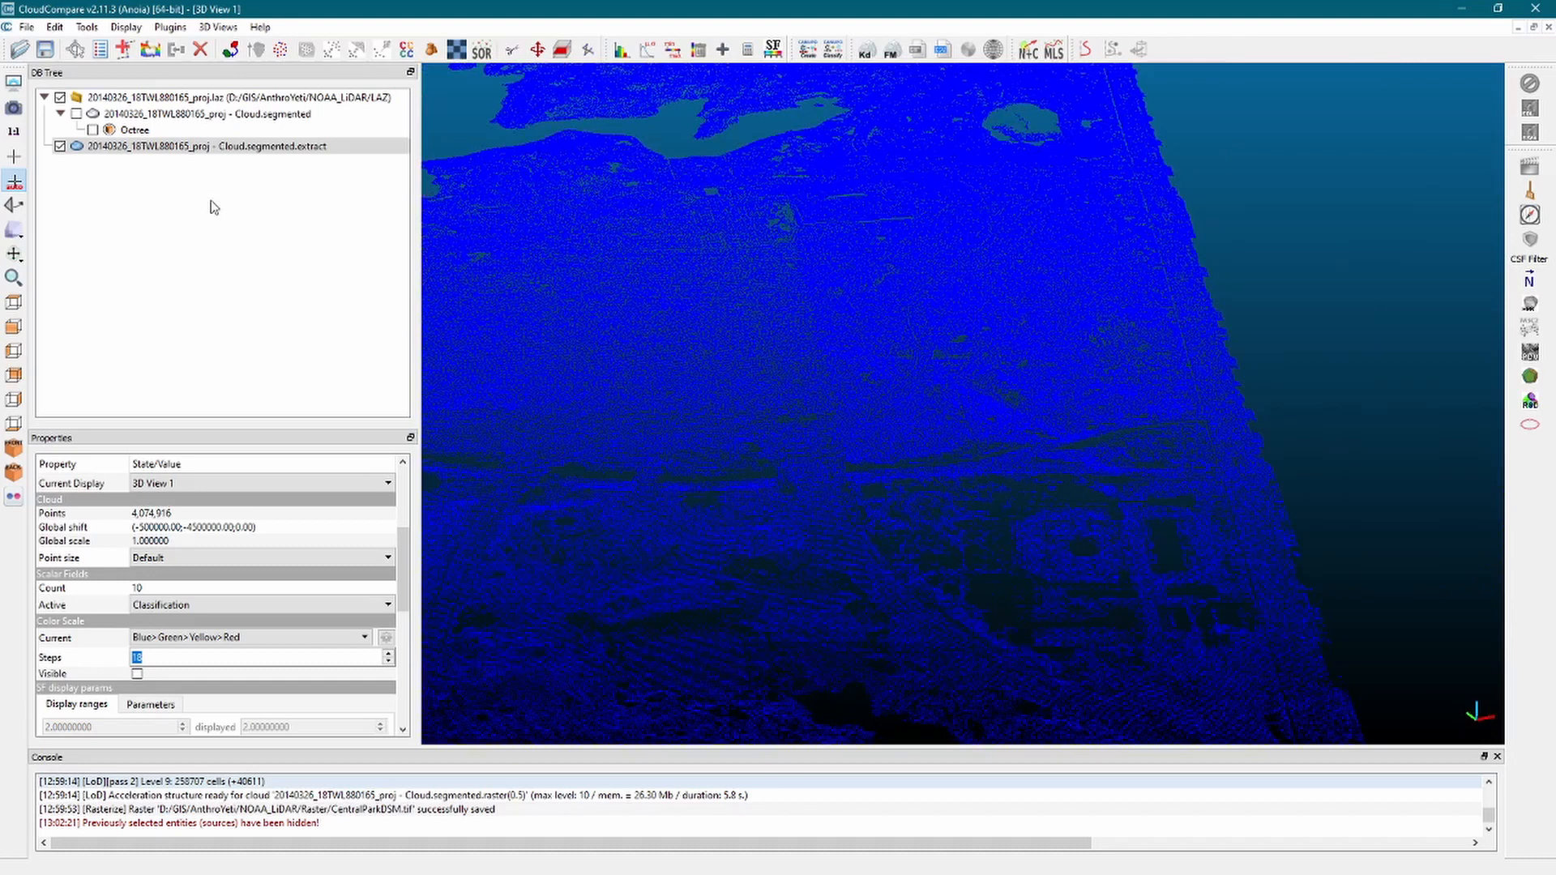
Rasterize the extracted ground cloud with a 0.5 grid step and interpolated empty cells, accepting the large grid size.
{"action": "left_click", "coordinate": [95, 27]}
{"action": "mouse_move", "coordinate": [122, 64]}
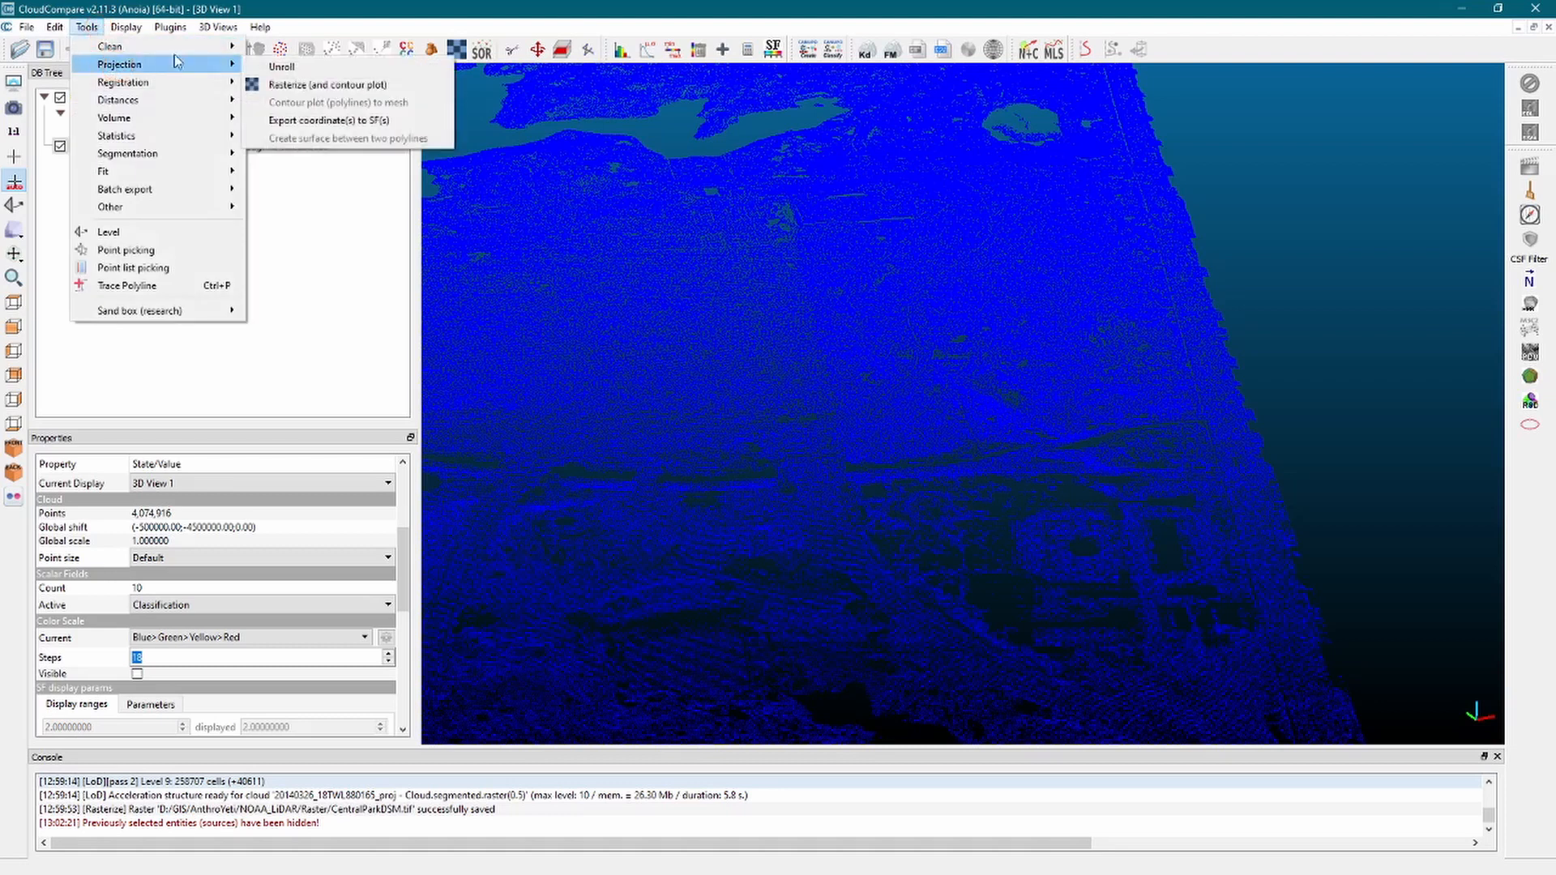
{"action": "left_click", "coordinate": [310, 81]}
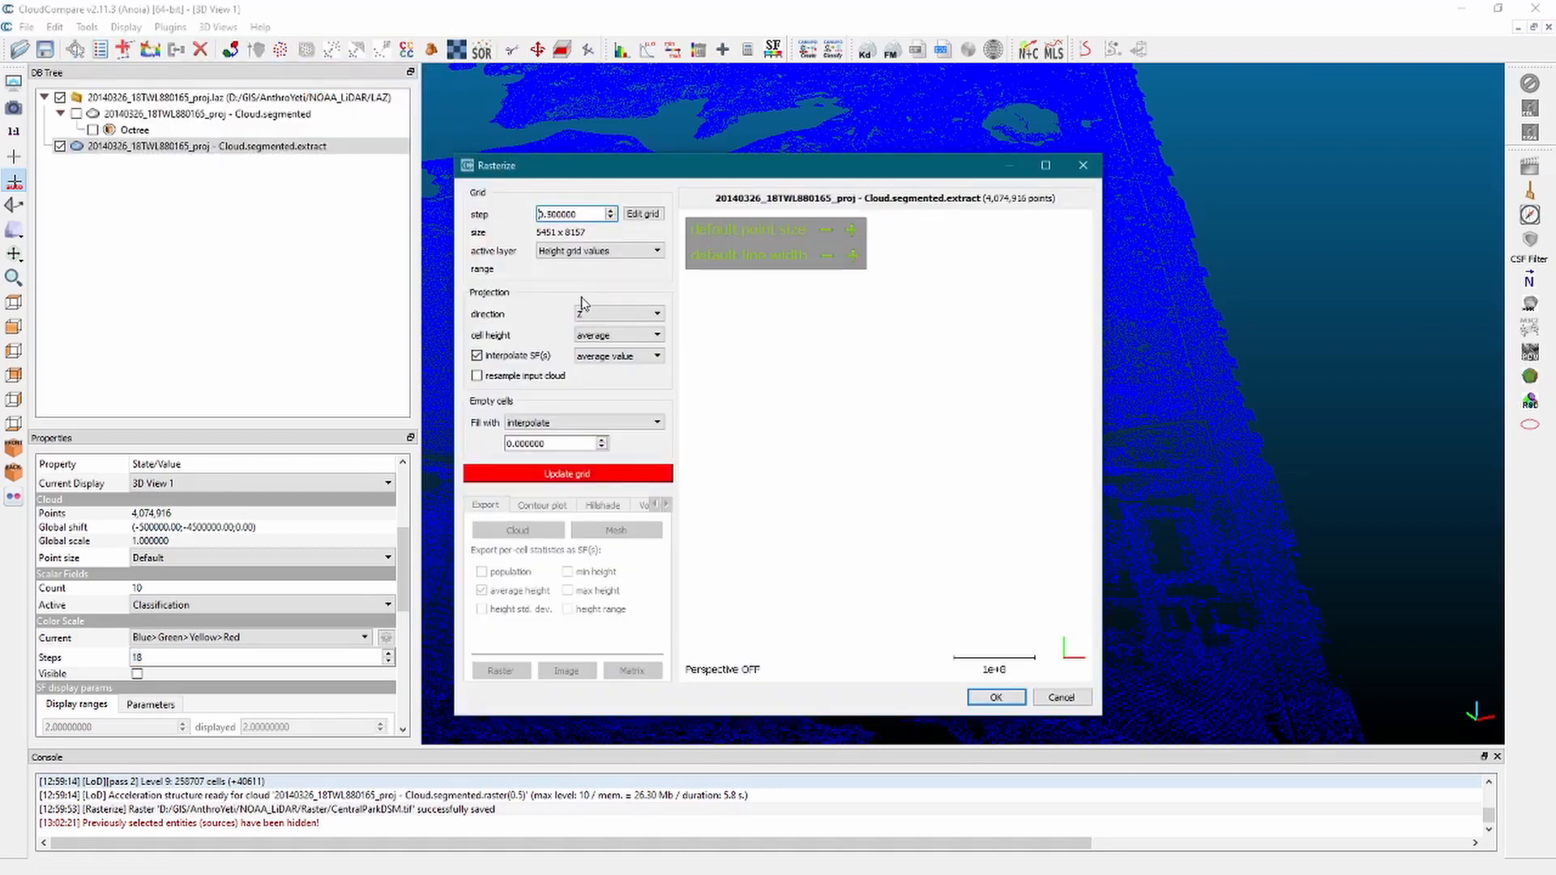
{"action": "left_click", "coordinate": [556, 476]}
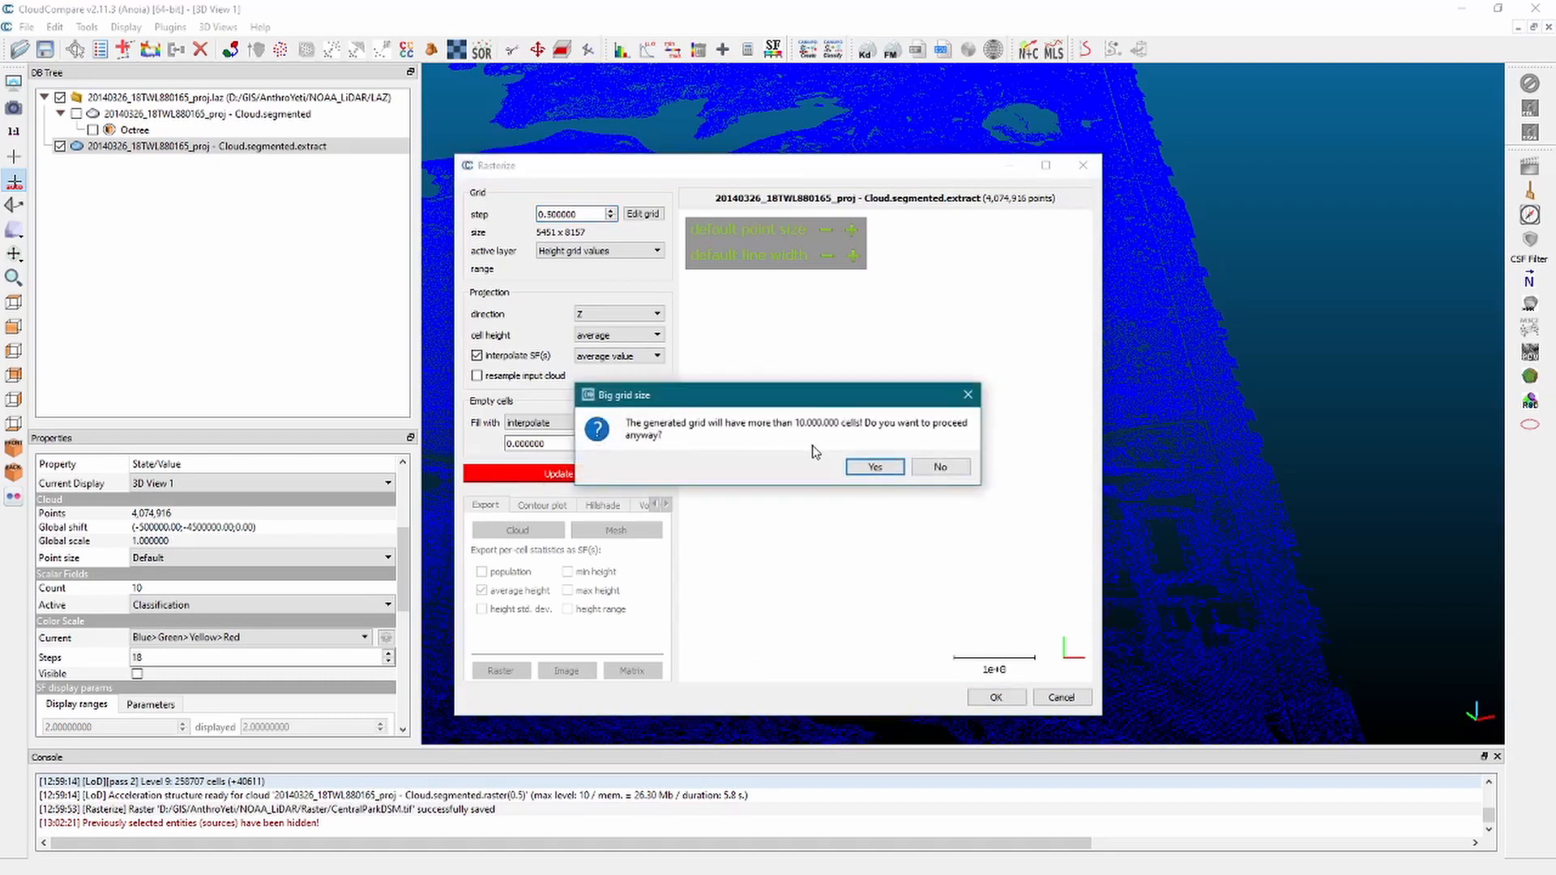
{"action": "left_click", "coordinate": [864, 467]}
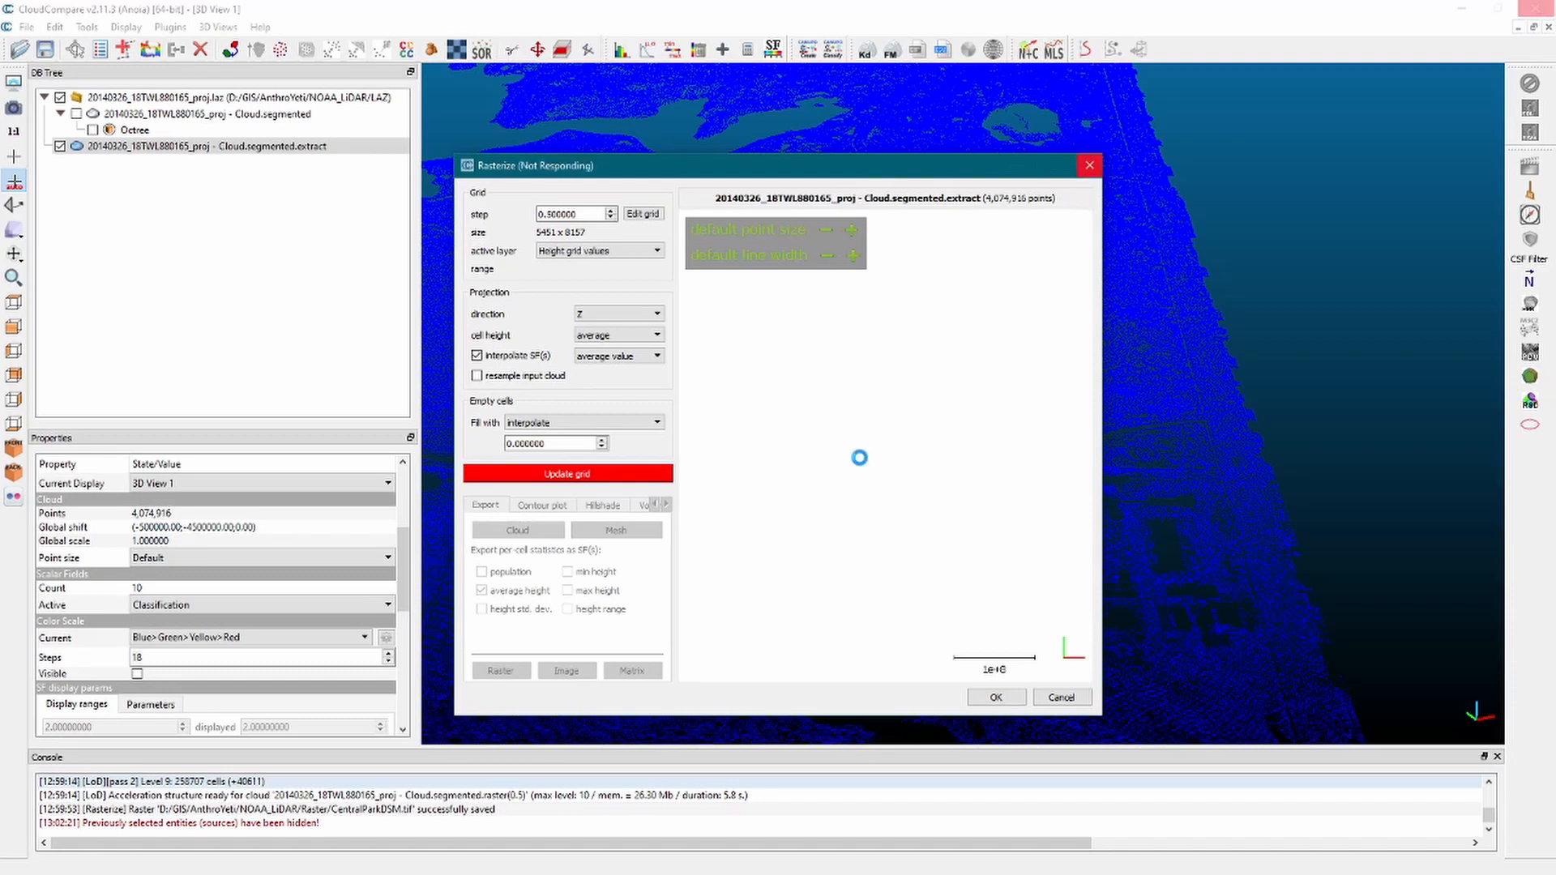
Inspect the ground height grid up close in the raster preview, from the reservoir down to the park's southern end.
{"action": "scroll", "coordinate": [859, 522], "scroll_direction": "up", "scroll_amount": 4}
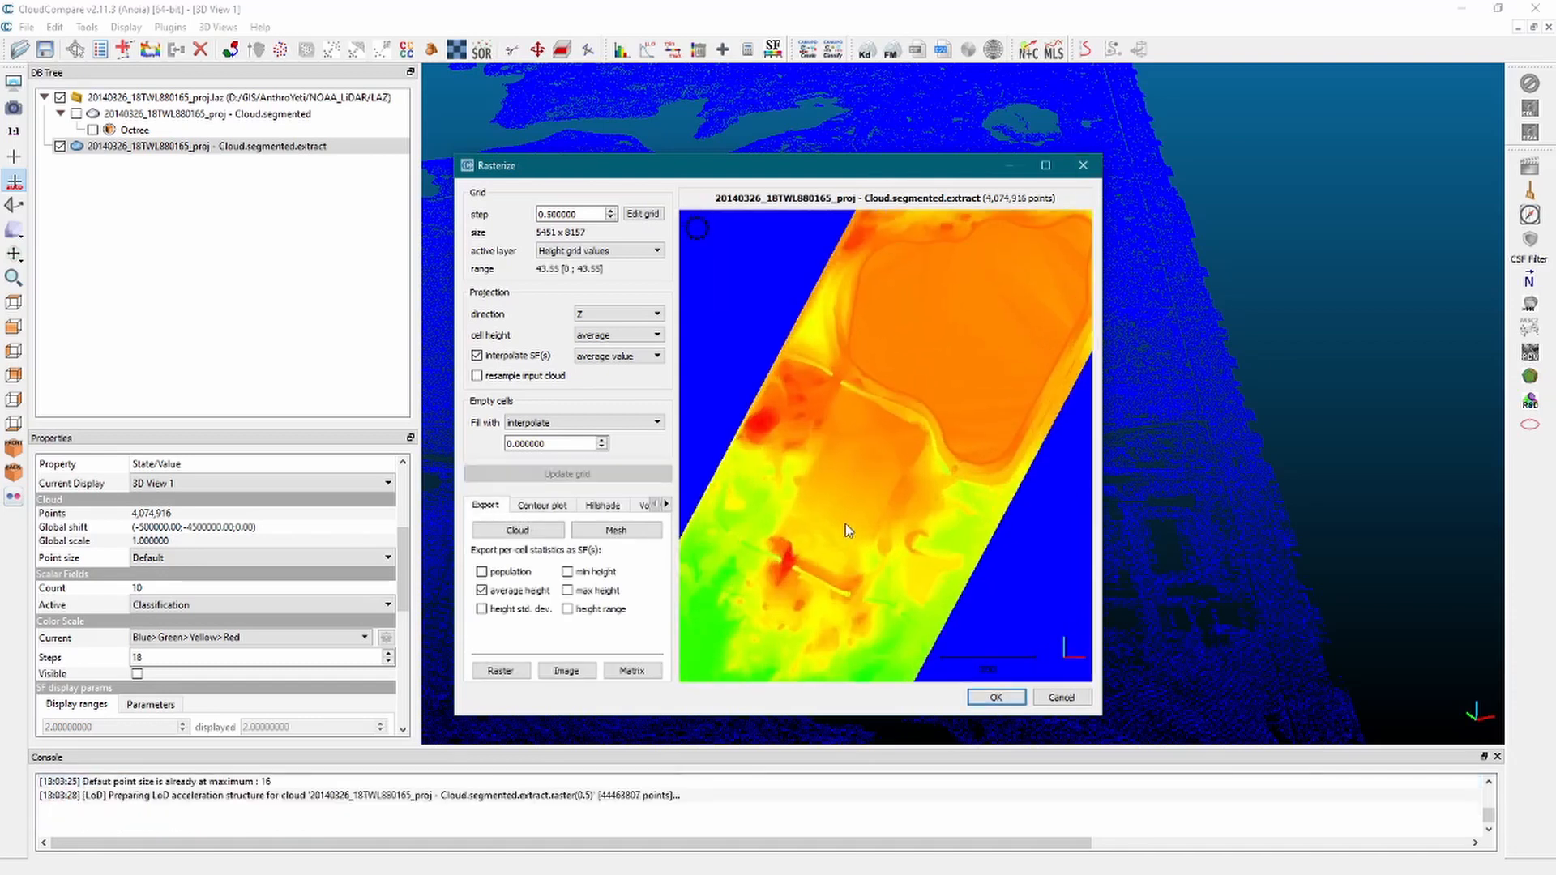
{"action": "scroll", "coordinate": [846, 522], "scroll_direction": "up", "scroll_amount": 2}
{"action": "right_click_drag", "start_coordinate": [853, 561], "coordinate": [999, 250]}
{"action": "right_click_drag", "start_coordinate": [804, 577], "coordinate": [931, 346]}
{"action": "right_click_drag", "start_coordinate": [843, 552], "coordinate": [968, 315]}
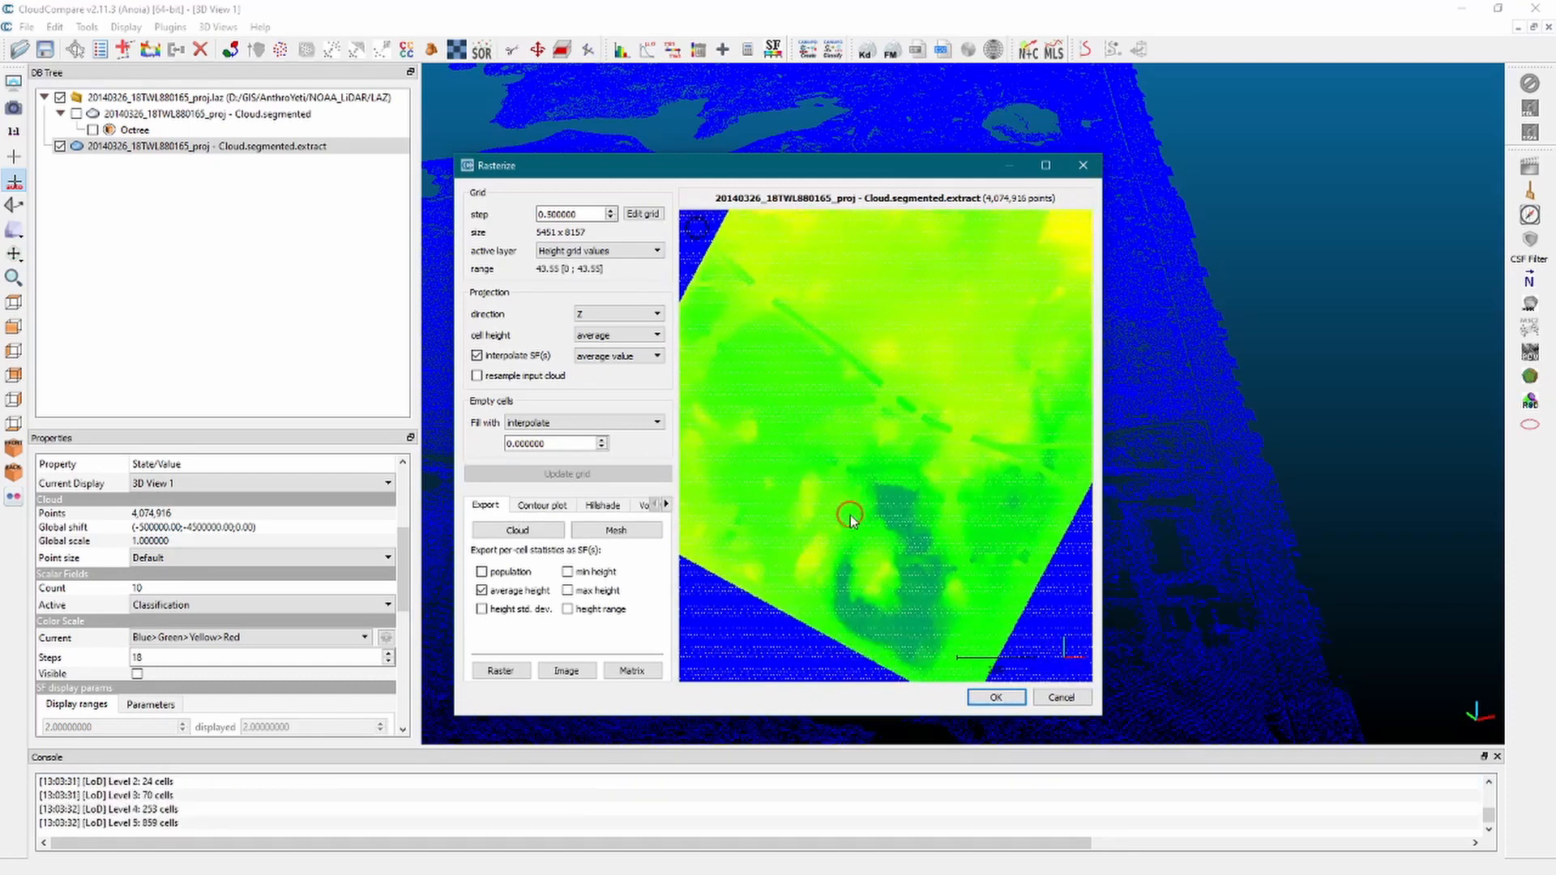
{"action": "right_click_drag", "start_coordinate": [802, 439], "coordinate": [907, 452]}
{"action": "right_click_drag", "start_coordinate": [1051, 467], "coordinate": [856, 478]}
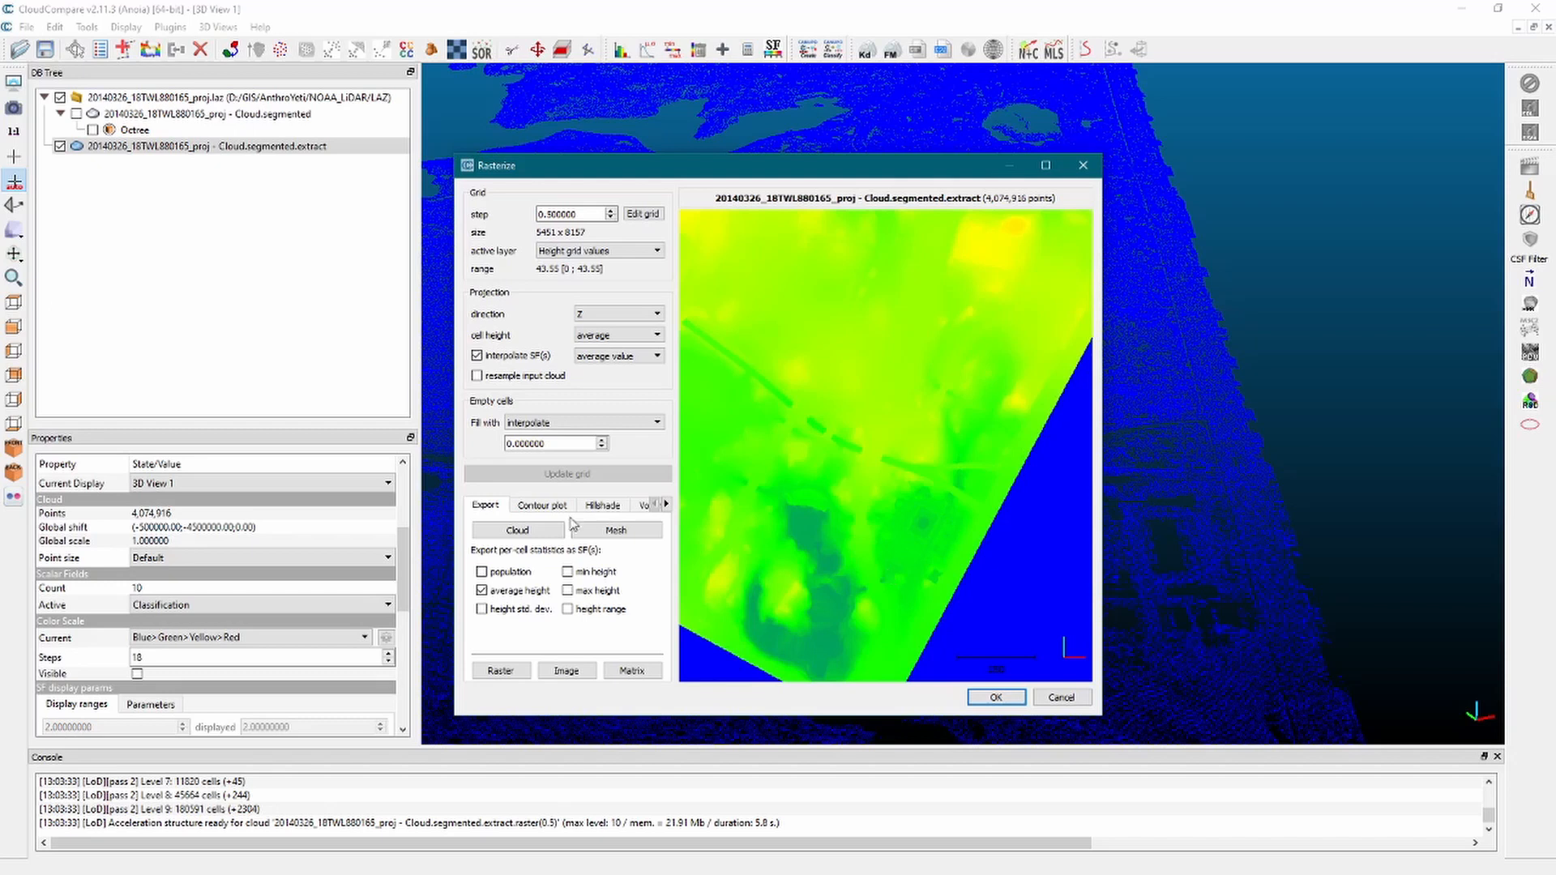
Export the grid heights as a GeoTIFF raster named CentralParkDEM in the Raster folder, and close the rasterize dialog.
{"action": "left_click", "coordinate": [483, 673]}
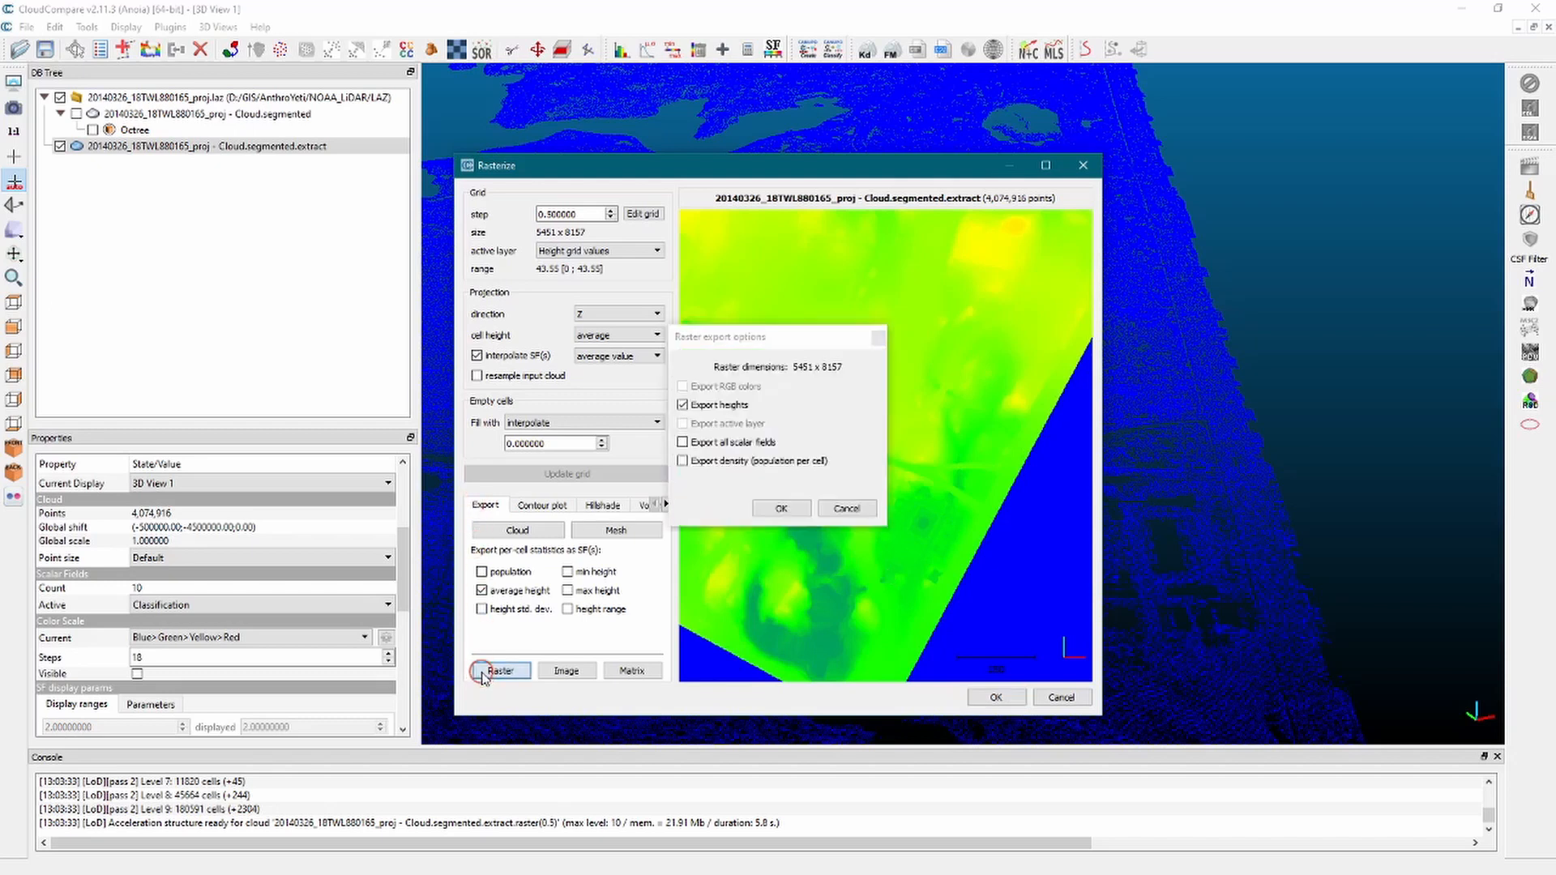
{"action": "left_click", "coordinate": [773, 509]}
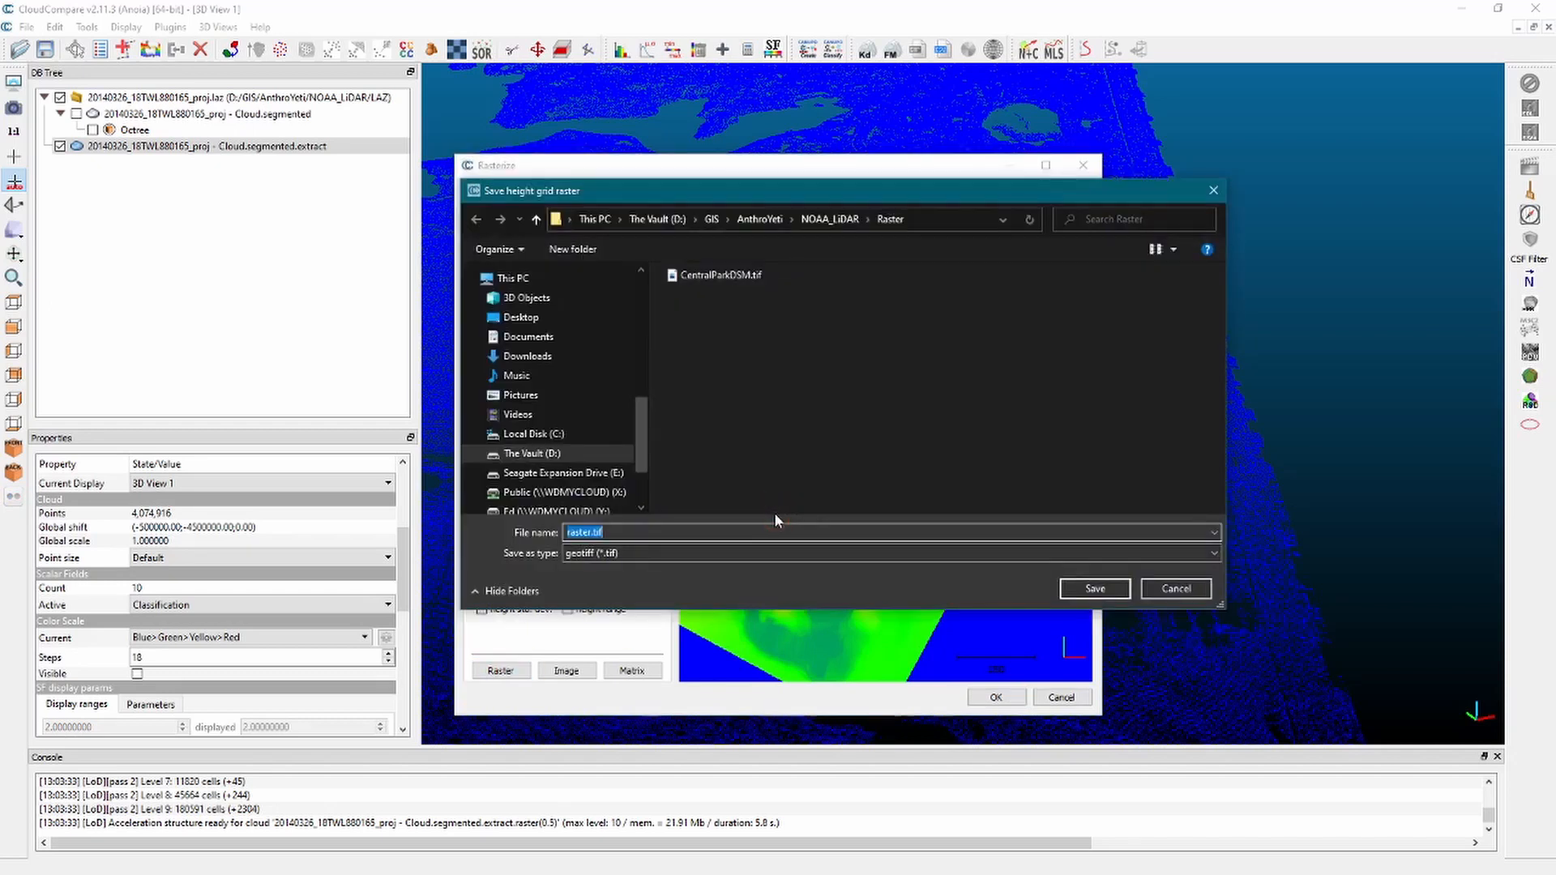
{"action": "type", "text": "CentralParkDEM"}
{"action": "left_click", "coordinate": [1107, 590]}
{"action": "left_click", "coordinate": [997, 697]}
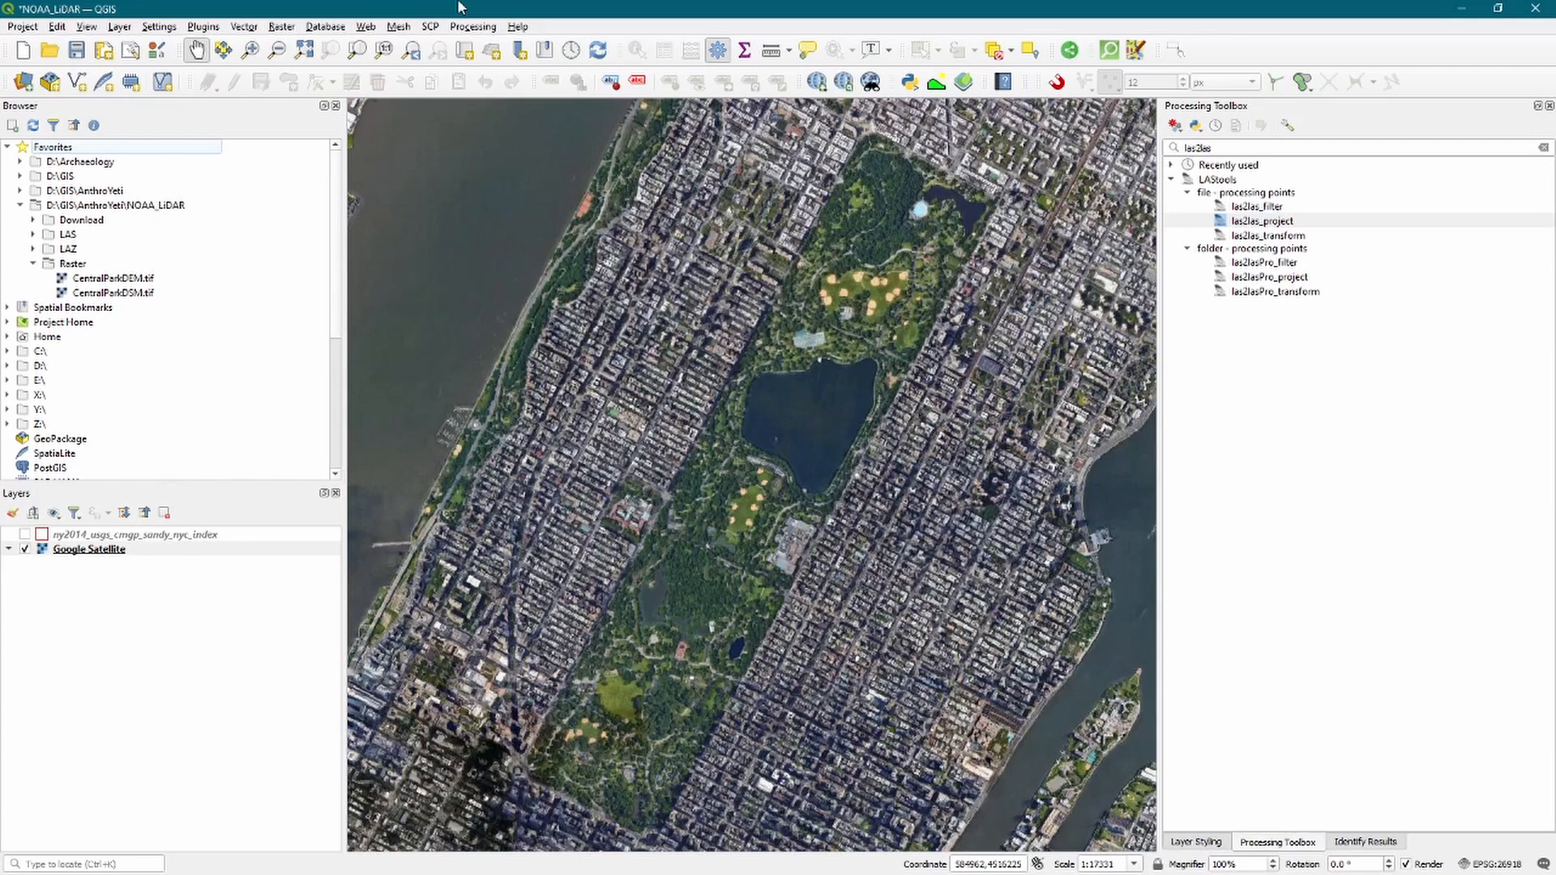
Switch to QGIS and add CentralParkDSM.tif from the Raster folder to the map.
{"action": "left_click", "coordinate": [124, 278]}
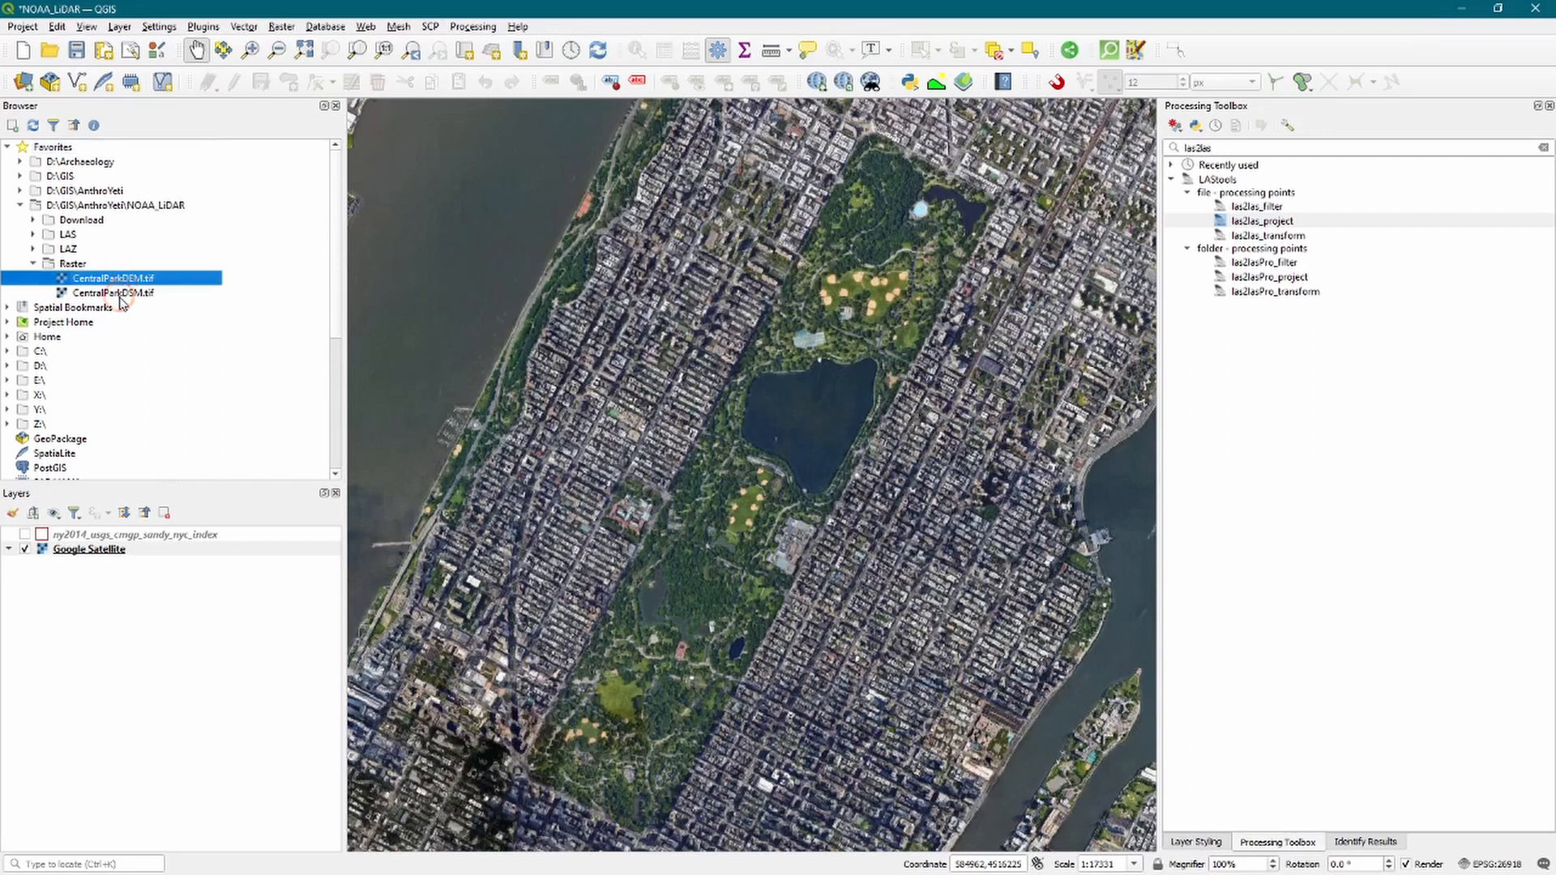
{"action": "left_click", "coordinate": [113, 292]}
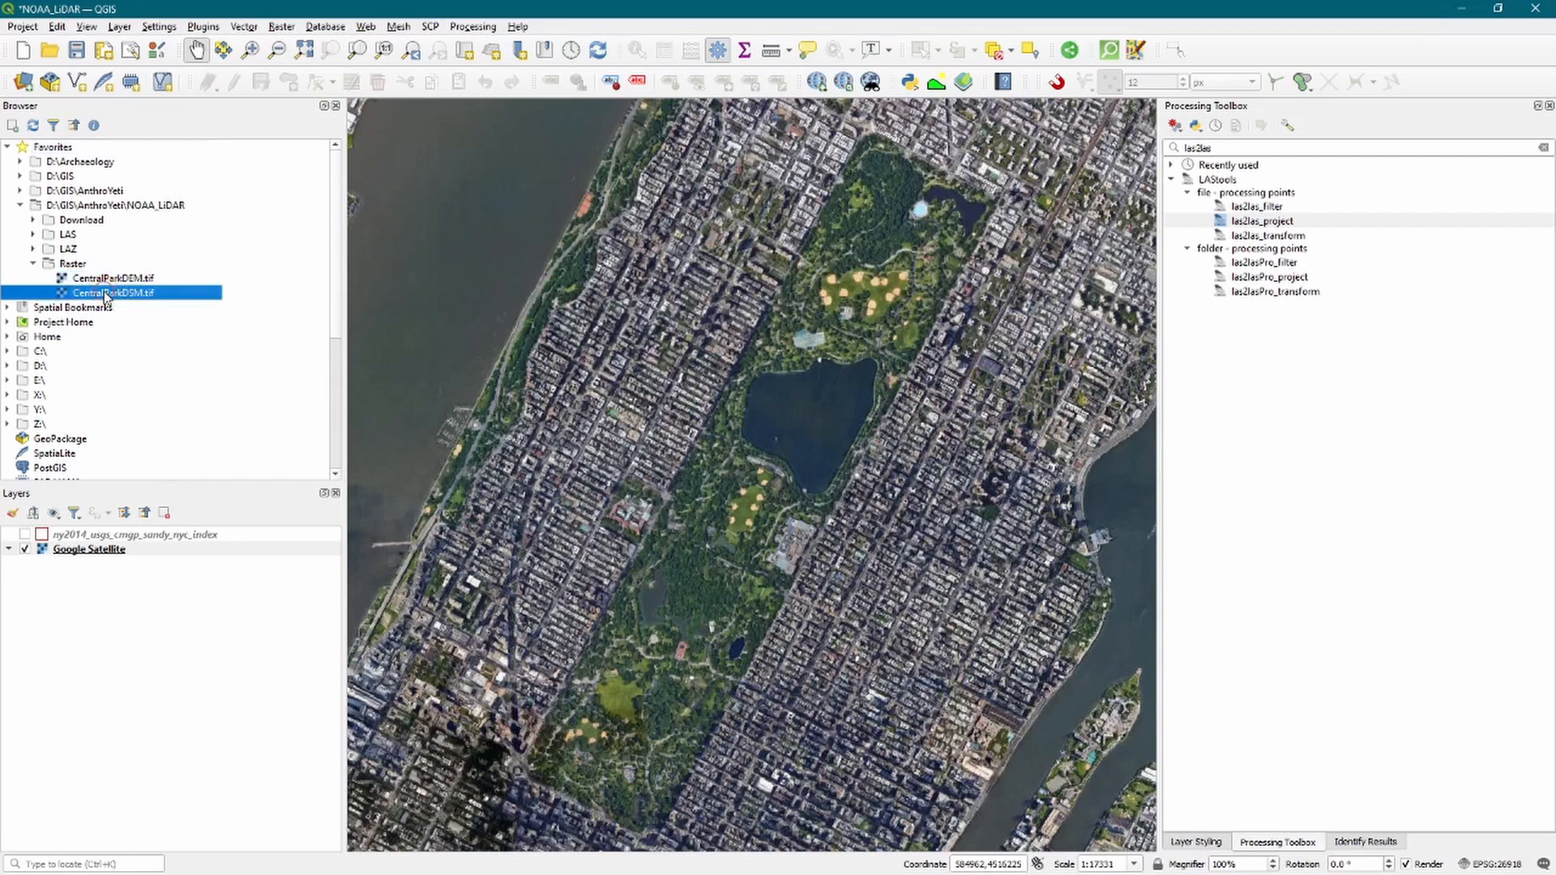
{"action": "double_click", "coordinate": [105, 293]}
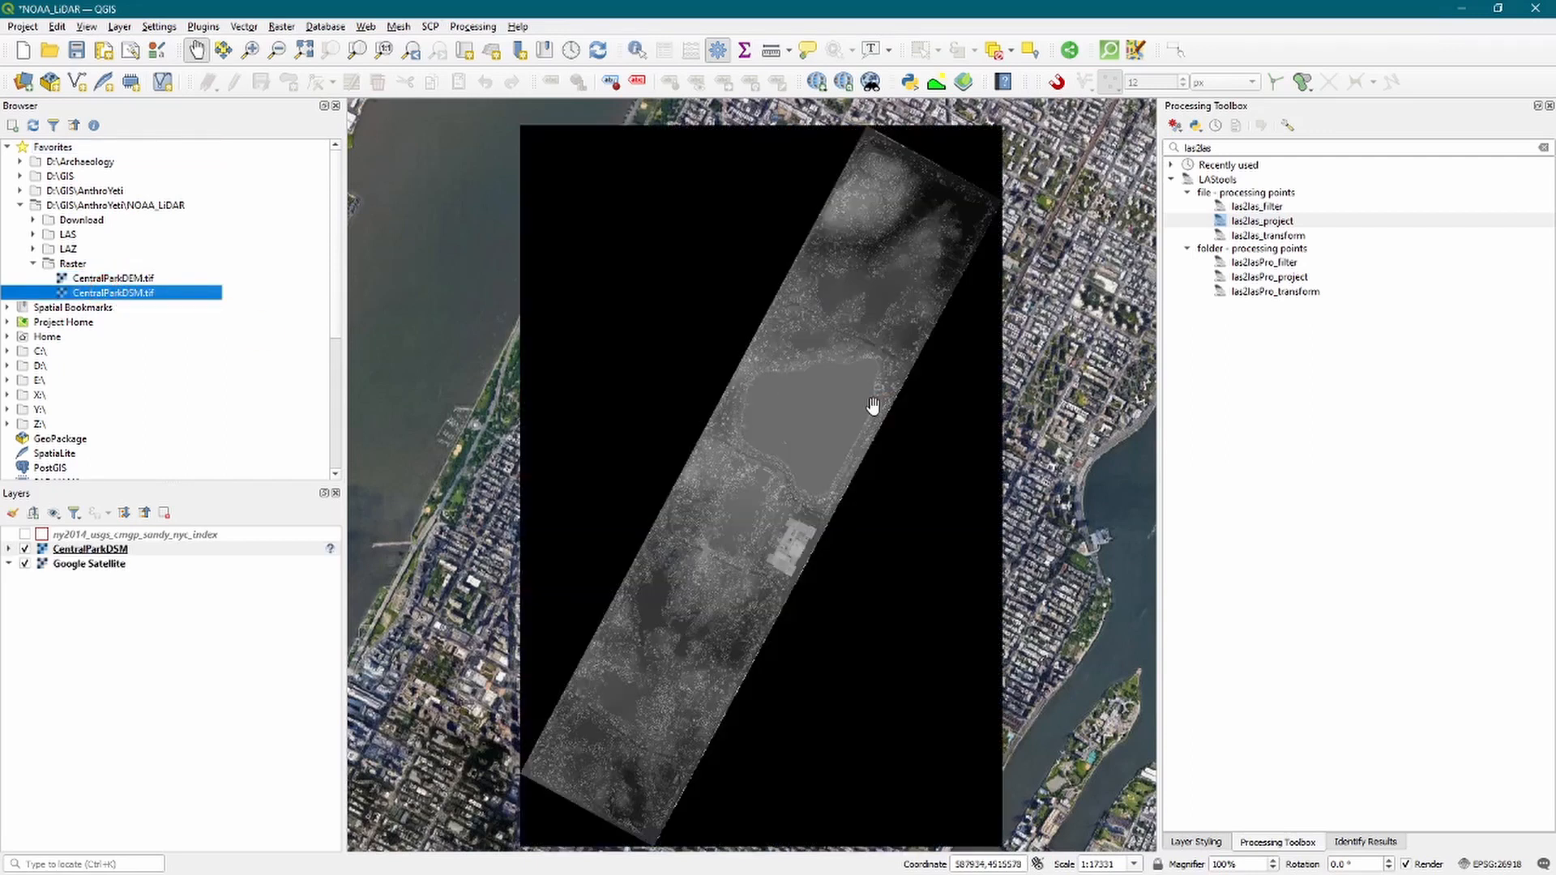
Assign the coordinate reference system NAD83 / UTM zone 18N (EPSG:26918) to the CentralParkDSM layer.
{"action": "right_click", "coordinate": [140, 554]}
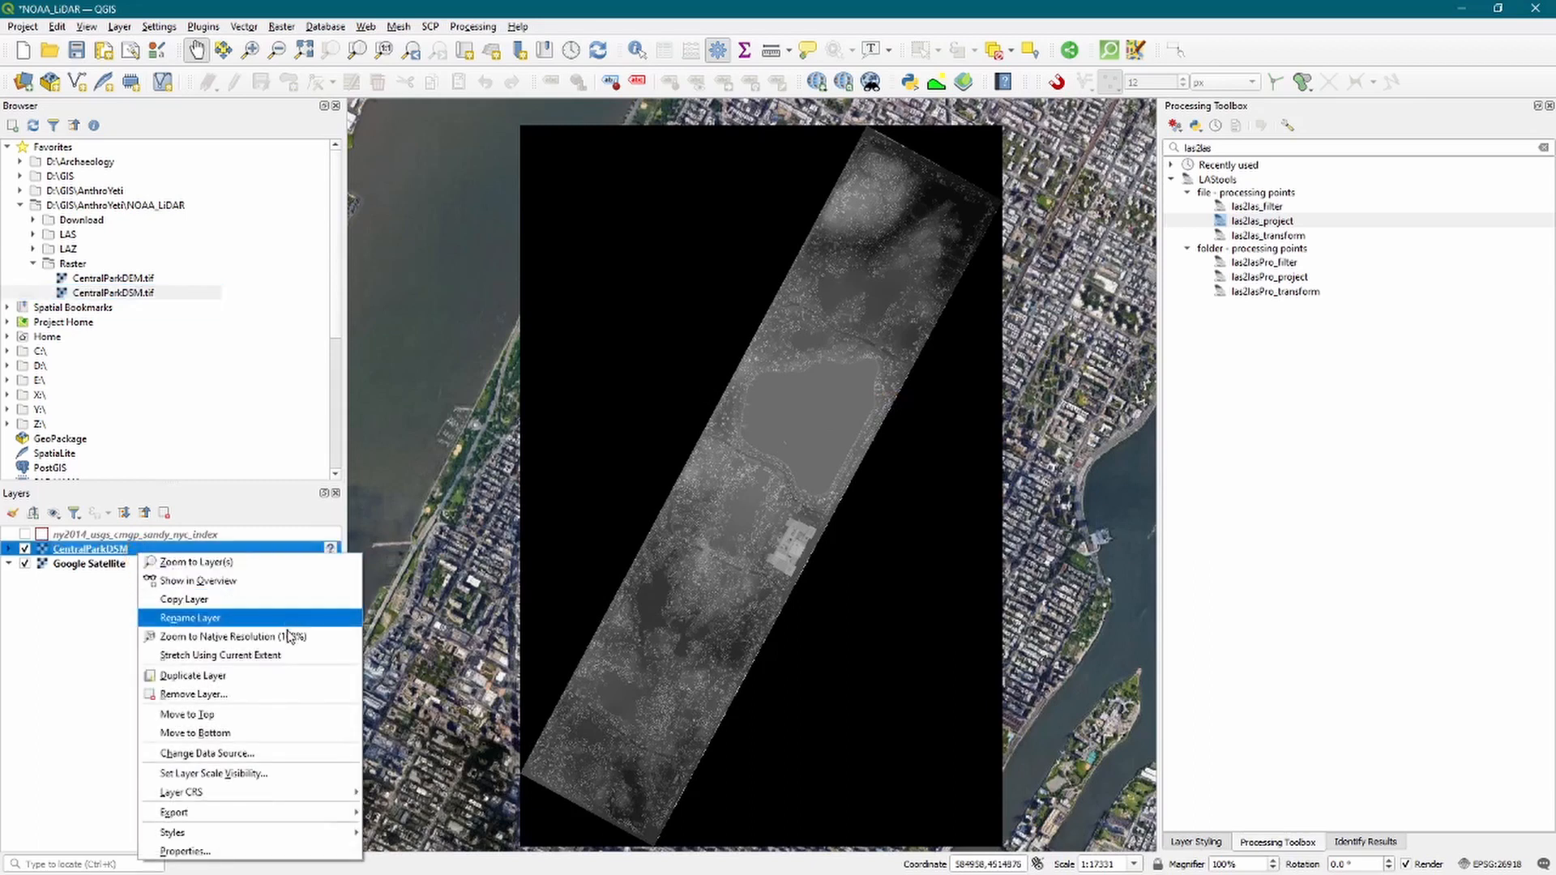
{"action": "mouse_move", "coordinate": [302, 785]}
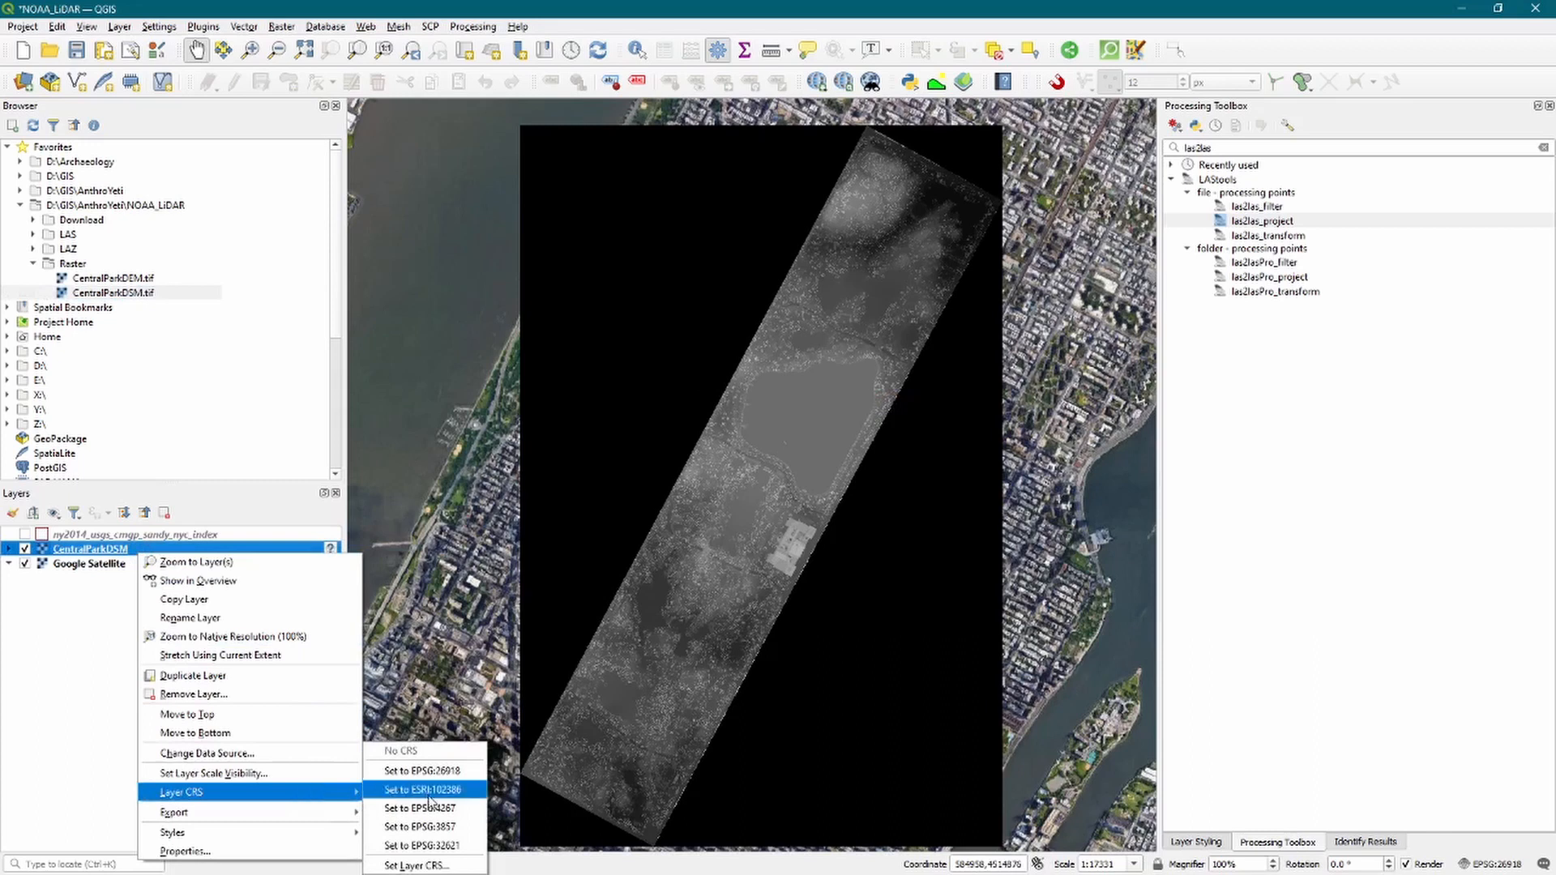
{"action": "left_click", "coordinate": [415, 866]}
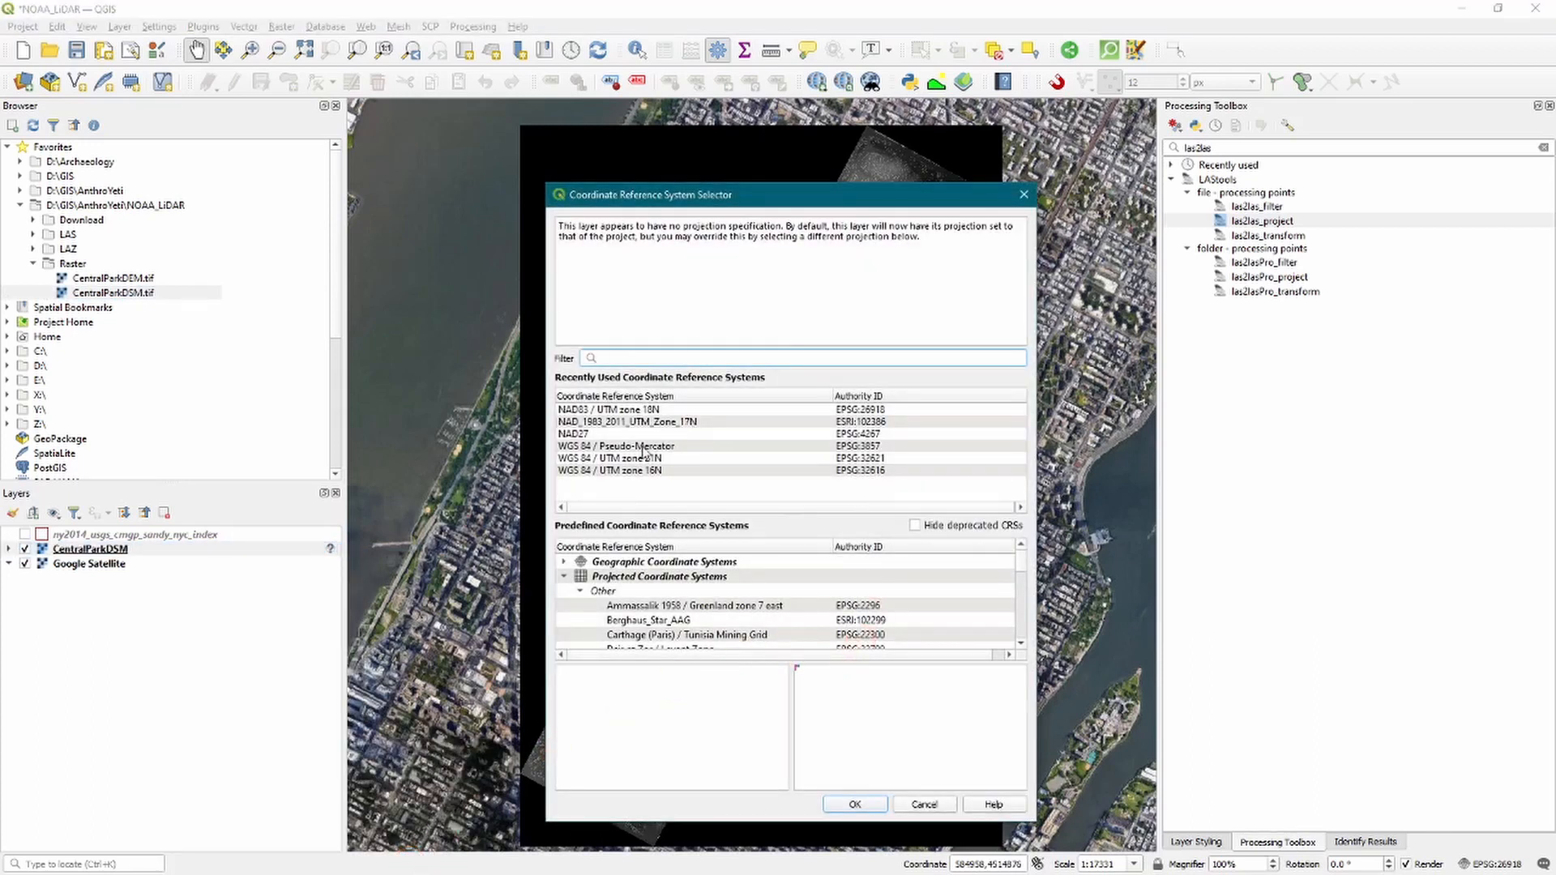
{"action": "left_click", "coordinate": [574, 410]}
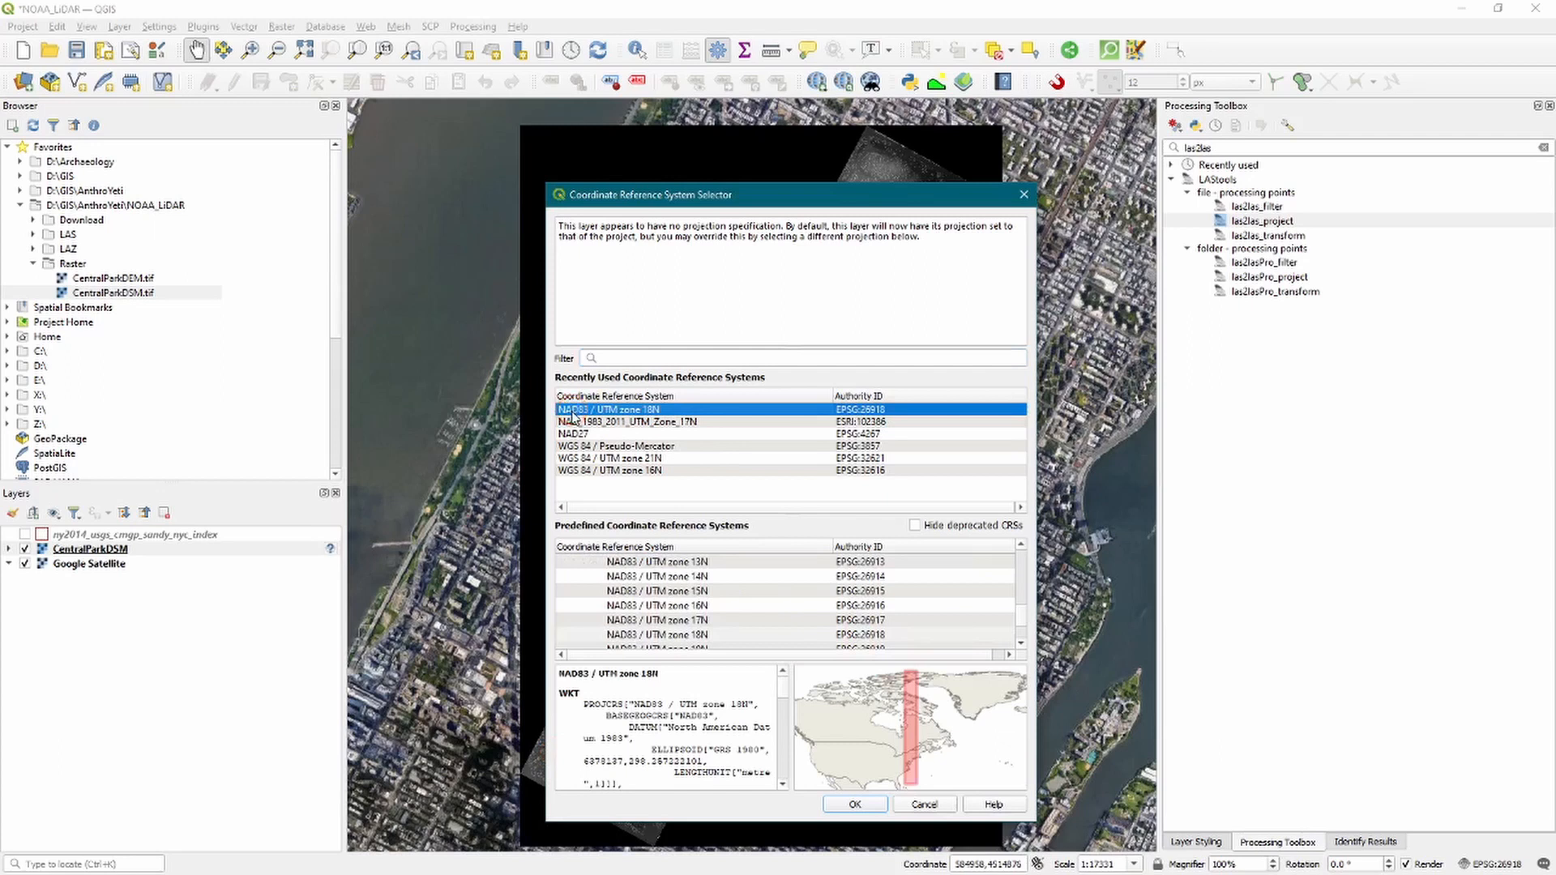
{"action": "left_click", "coordinate": [855, 804]}
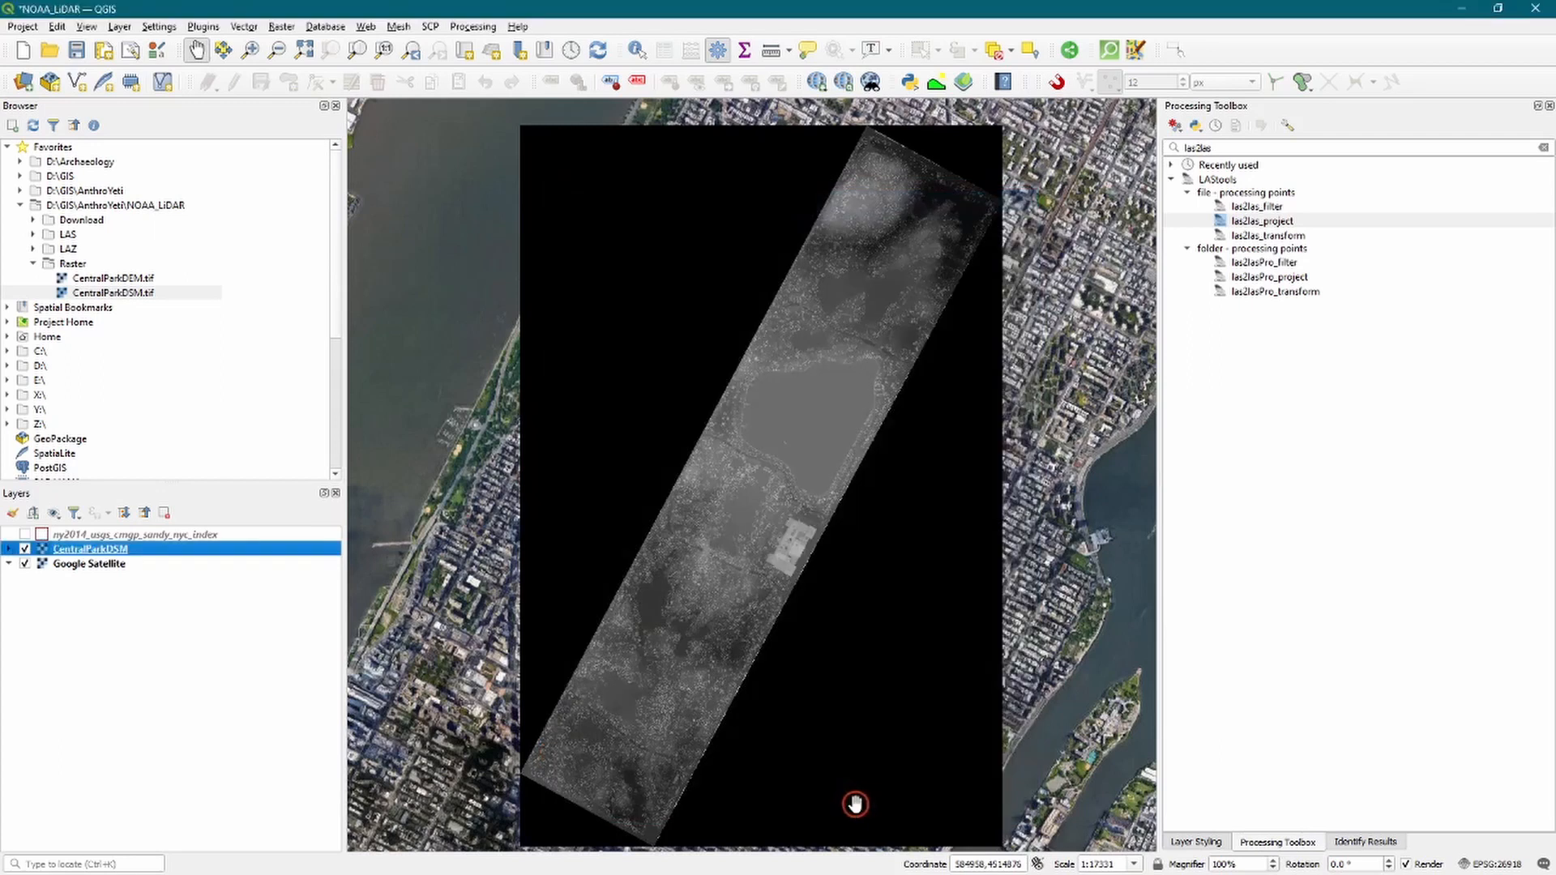
Style the CentralParkDSM layer as singleband pseudocolor, classified in equal interval mode with 20 classes.
{"action": "left_click", "coordinate": [1192, 843]}
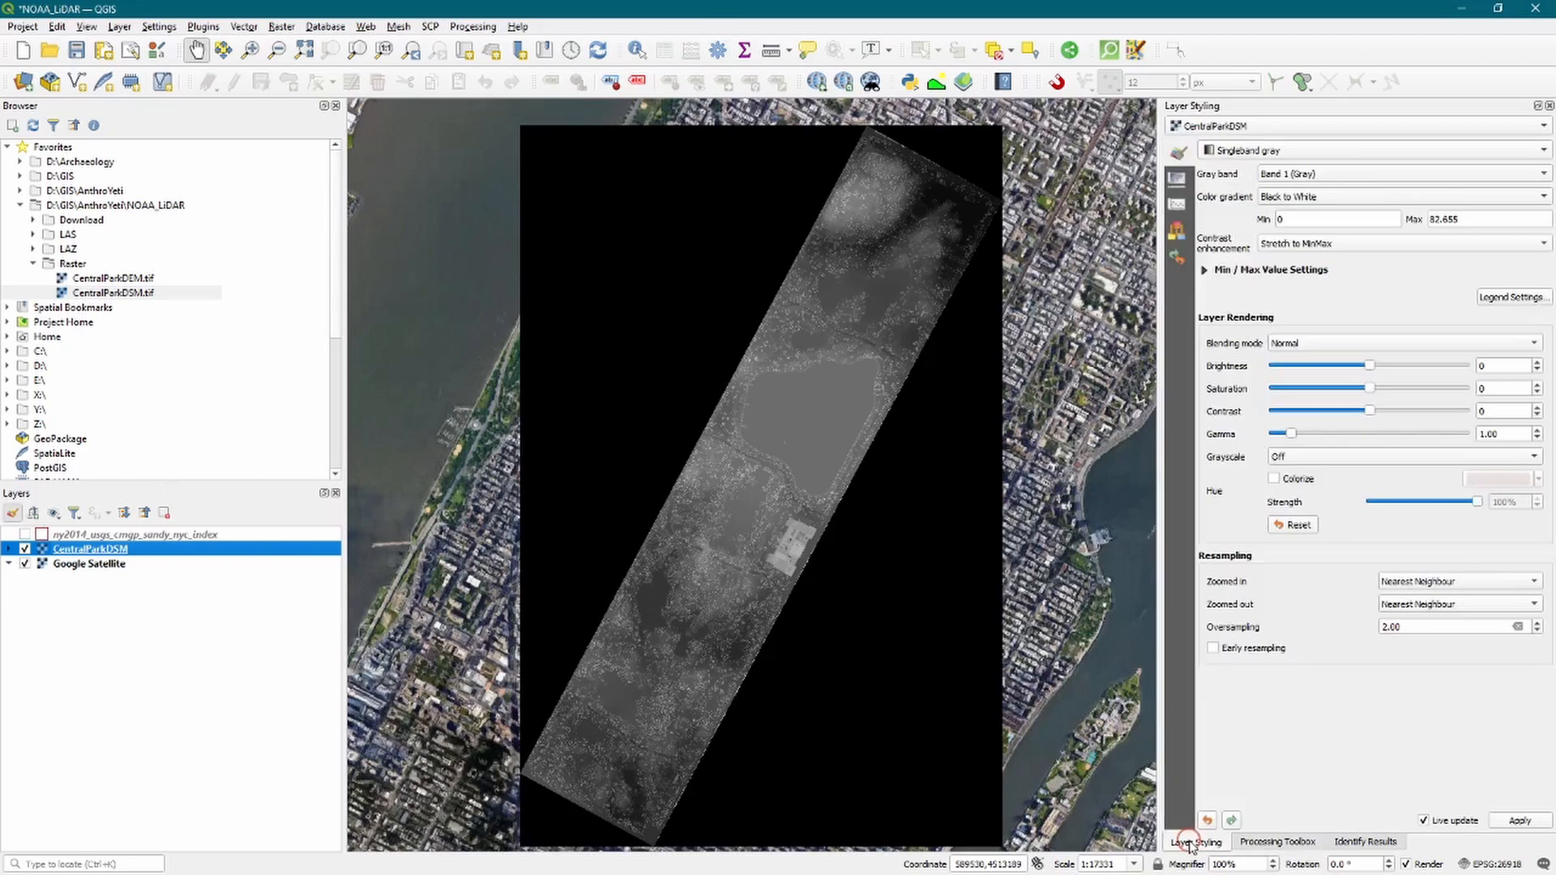
{"action": "left_click", "coordinate": [1230, 154]}
{"action": "left_click", "coordinate": [1296, 169]}
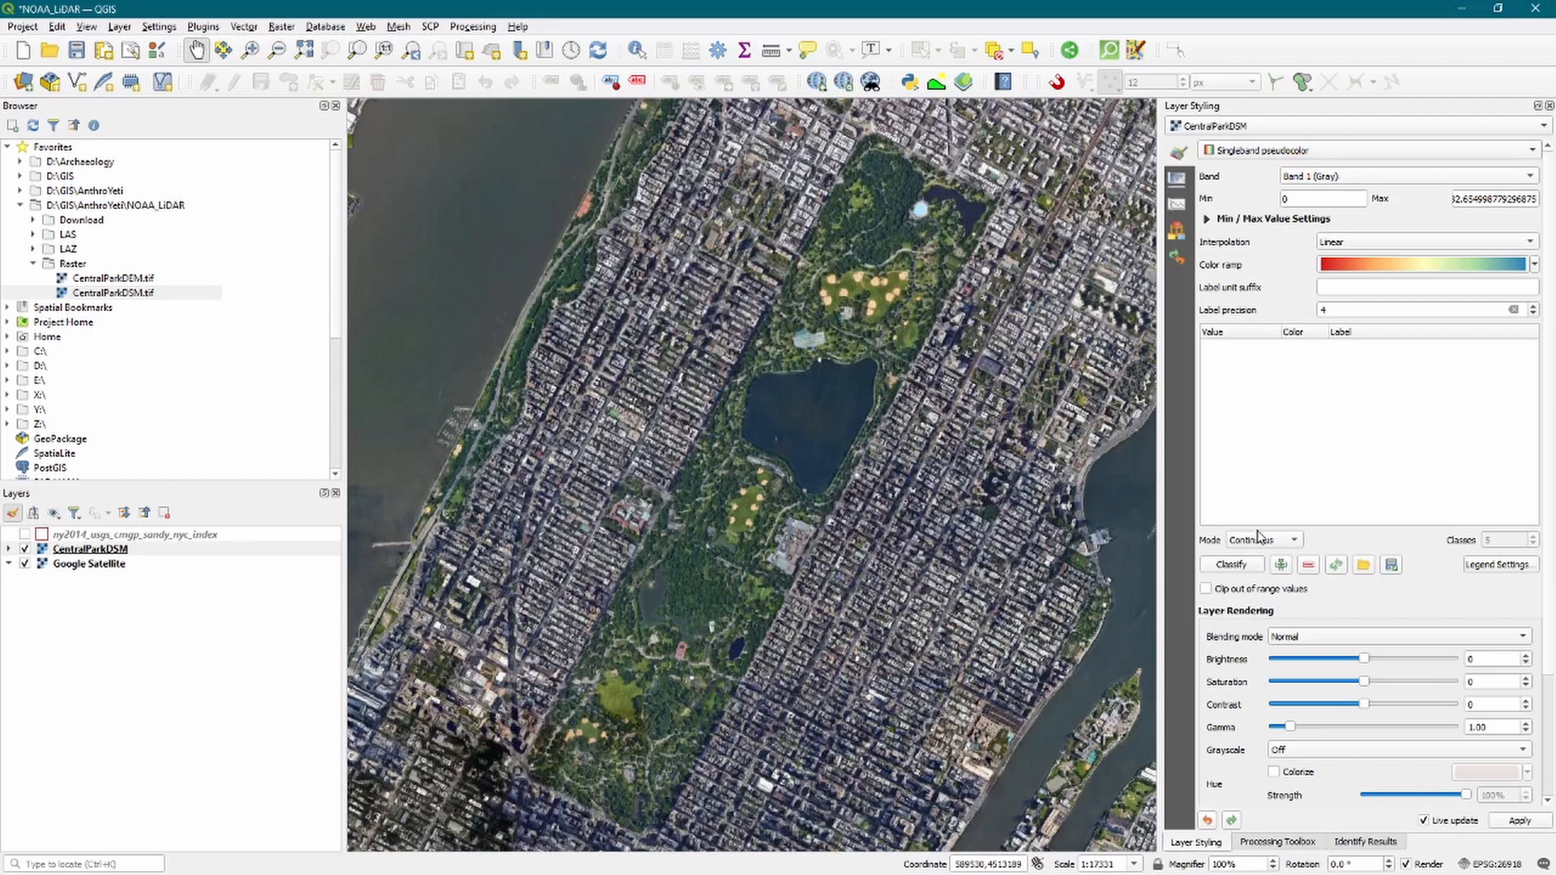
{"action": "left_click", "coordinate": [1244, 565]}
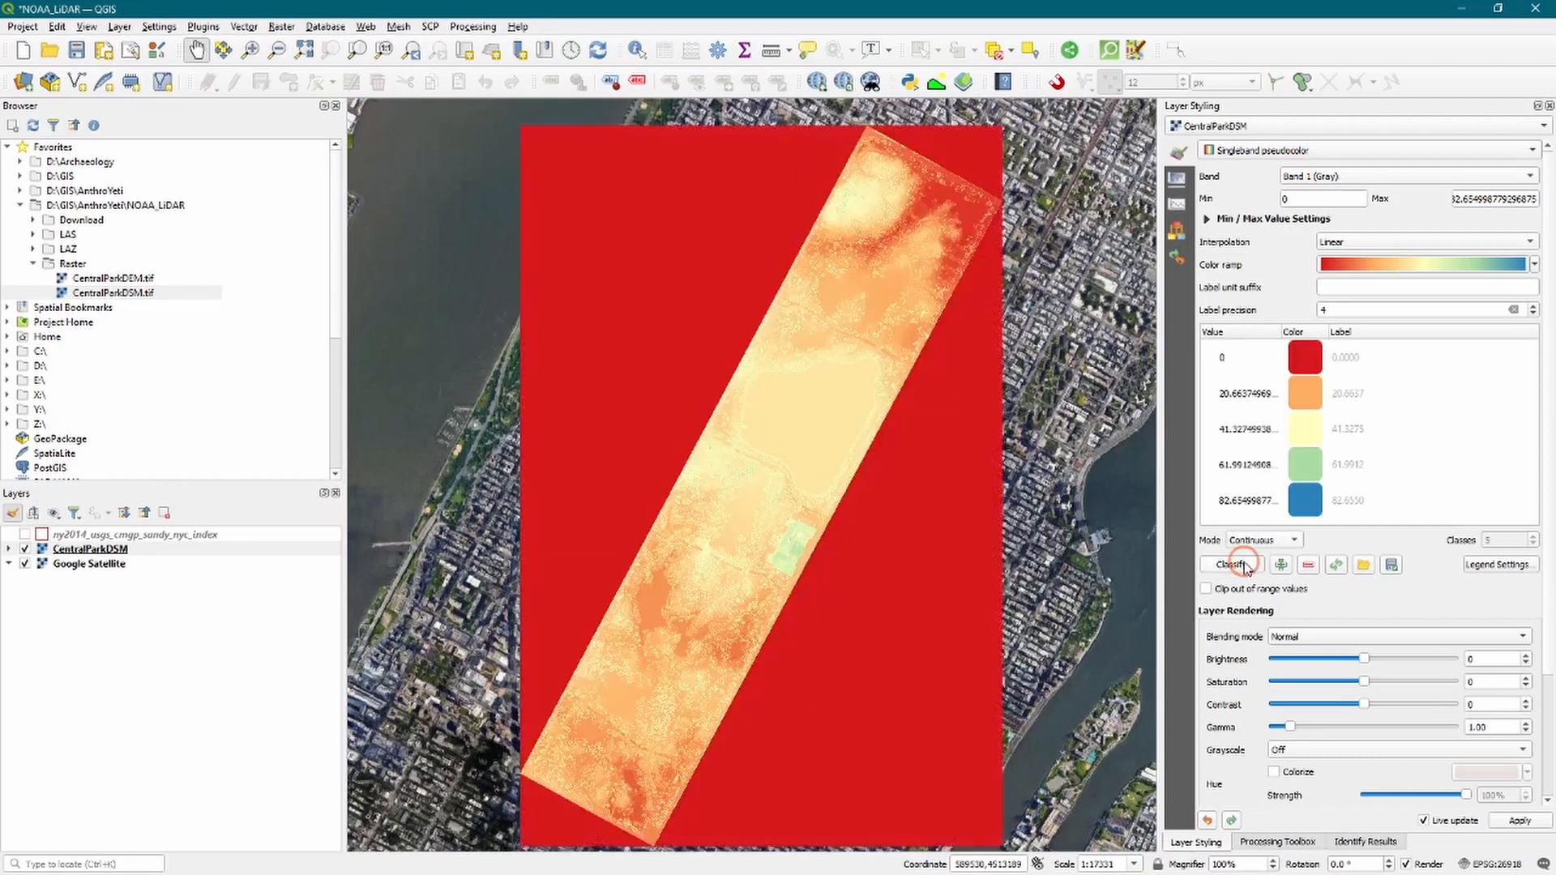
{"action": "left_click", "coordinate": [1263, 540]}
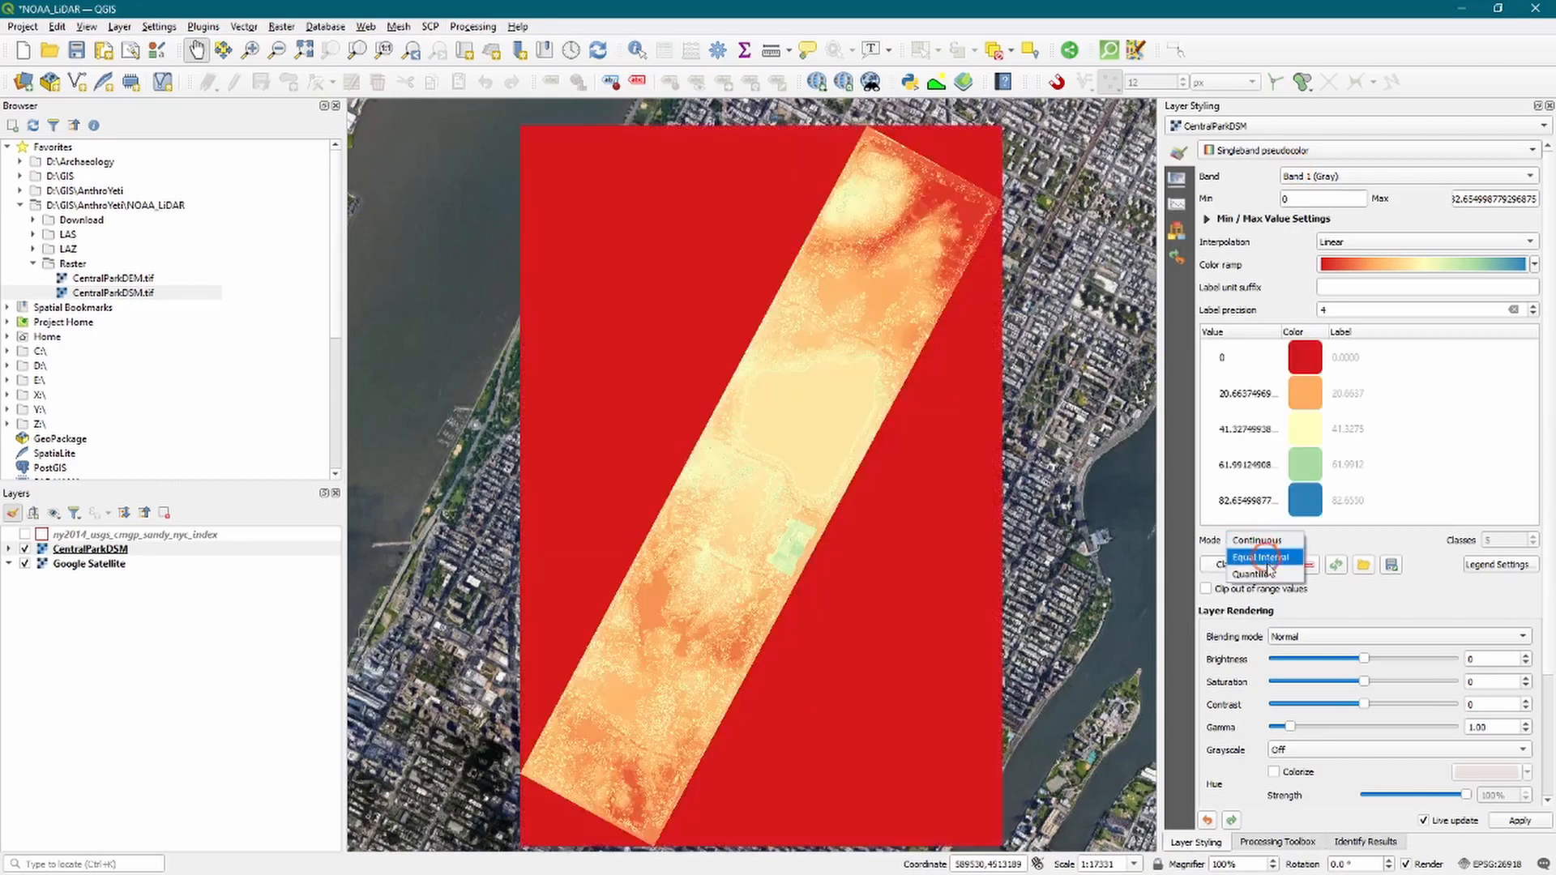
{"action": "left_click", "coordinate": [1266, 558]}
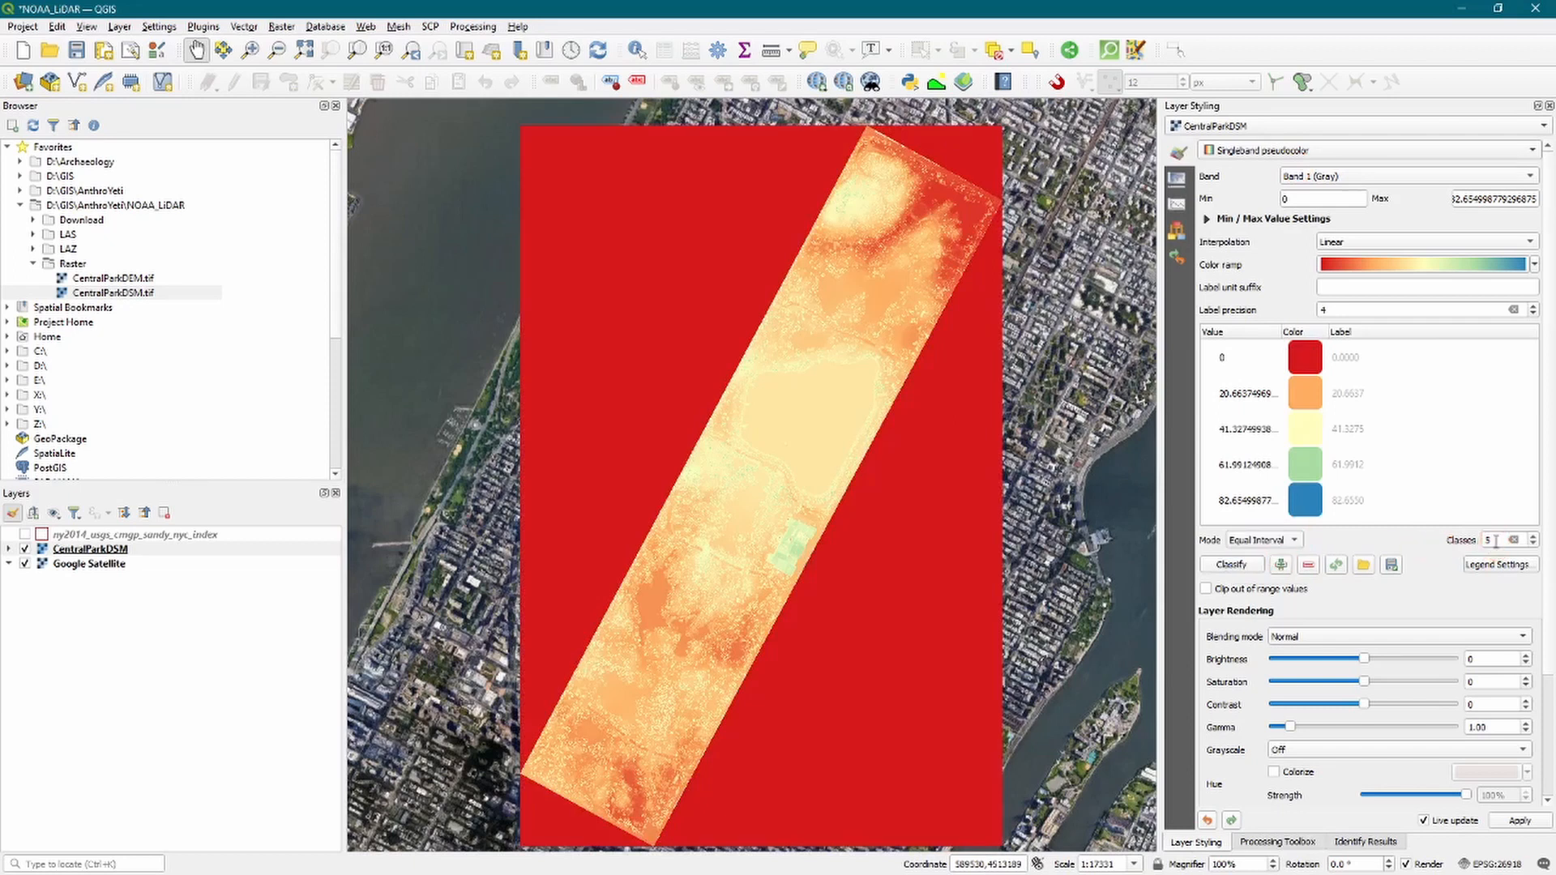
{"action": "double_click", "coordinate": [1493, 540]}
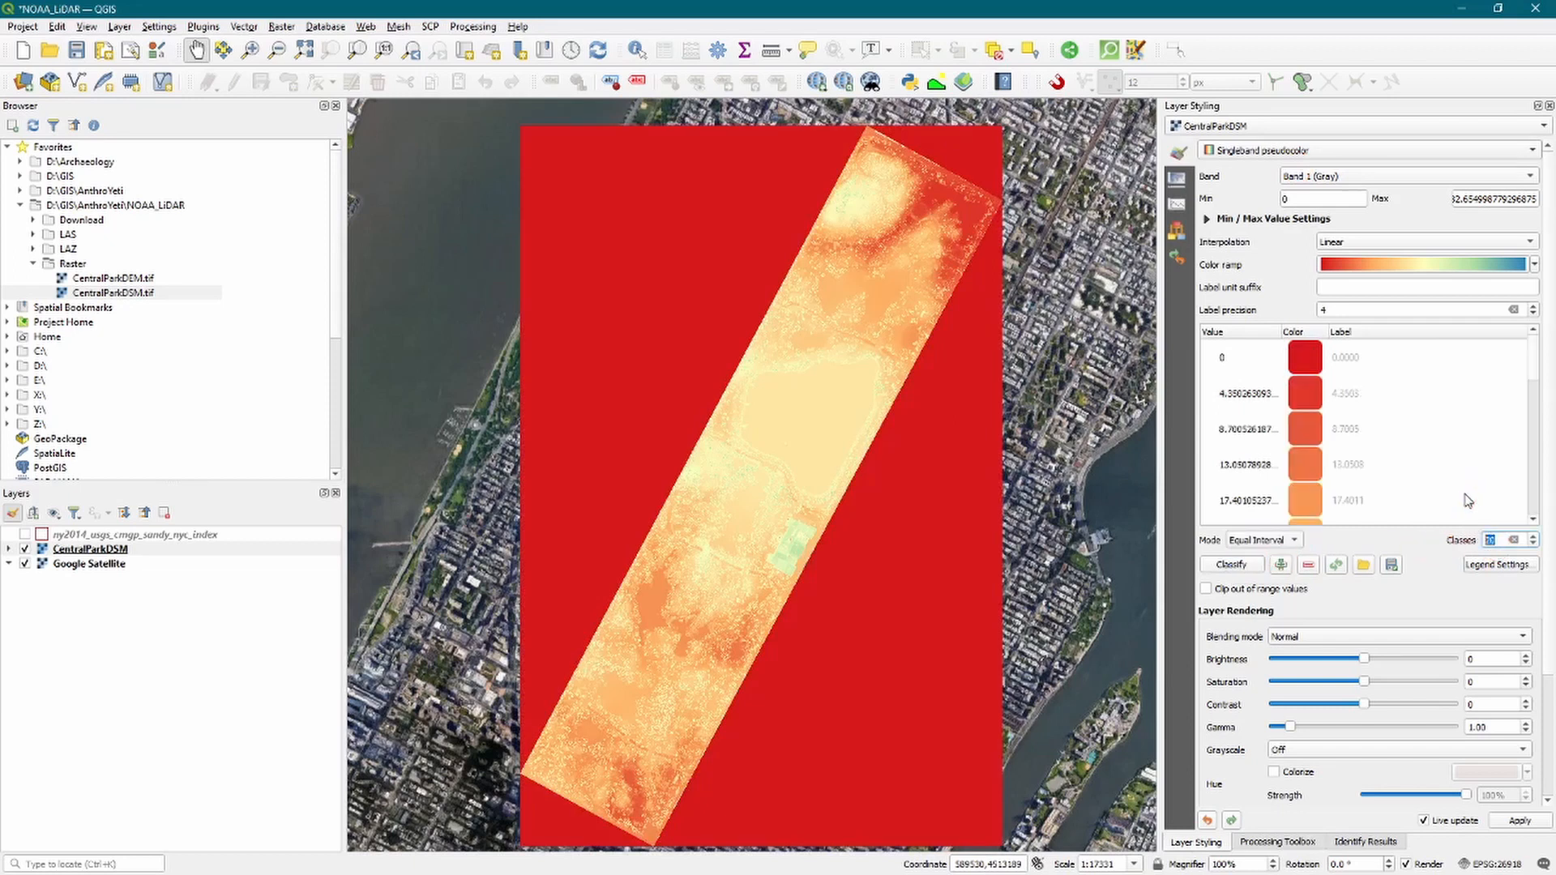
Set the color opacity of the 0 value class to 0% to hide the area around the park.
{"action": "left_click", "coordinate": [1369, 362]}
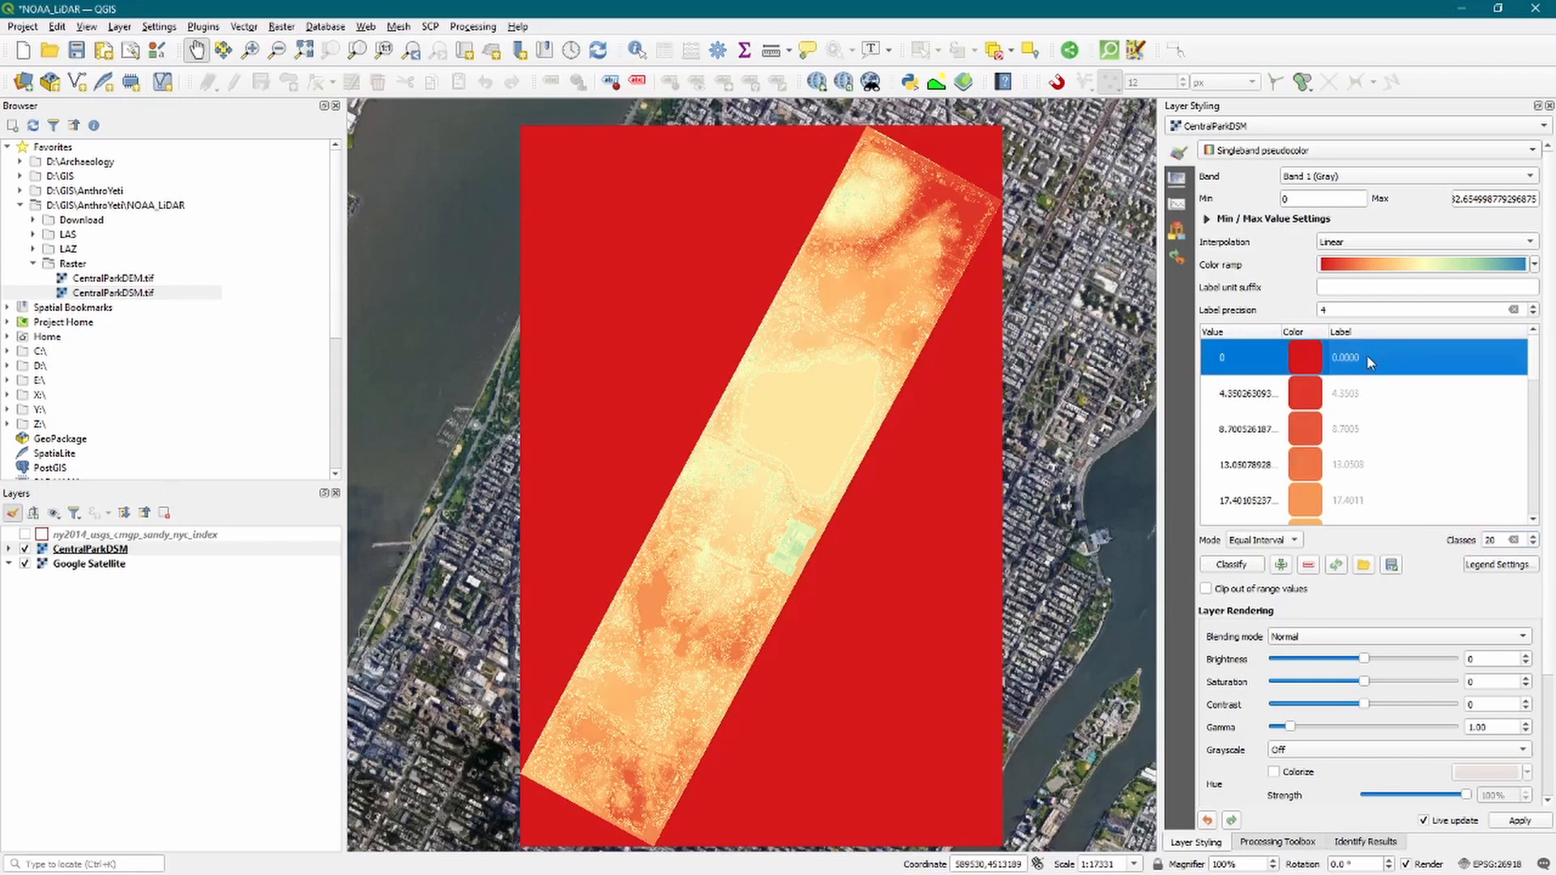
{"action": "right_click", "coordinate": [1369, 356]}
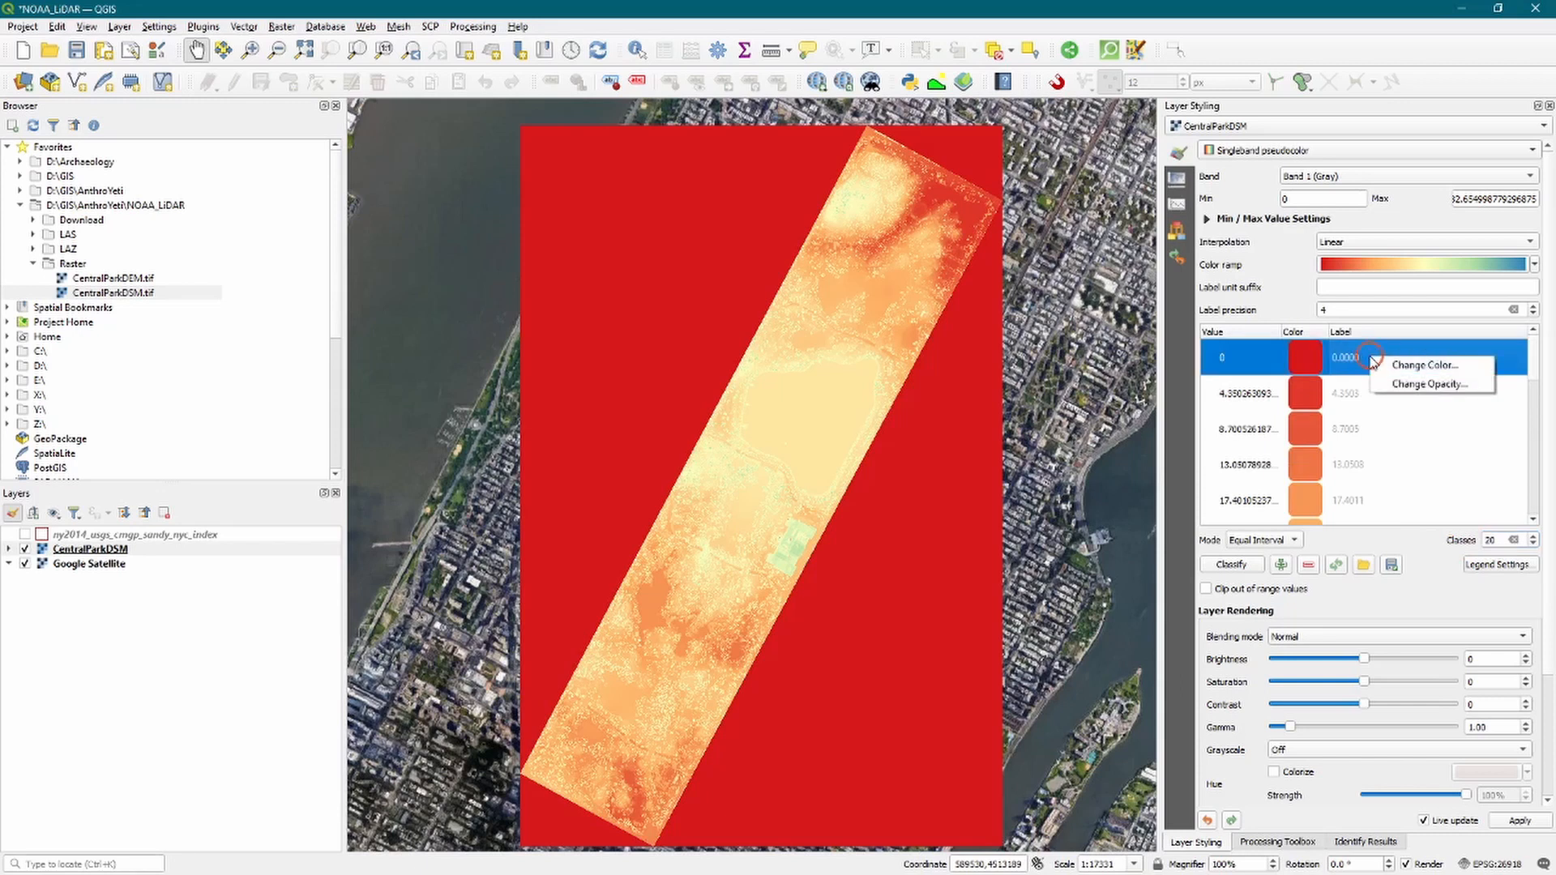
{"action": "left_click", "coordinate": [1431, 385]}
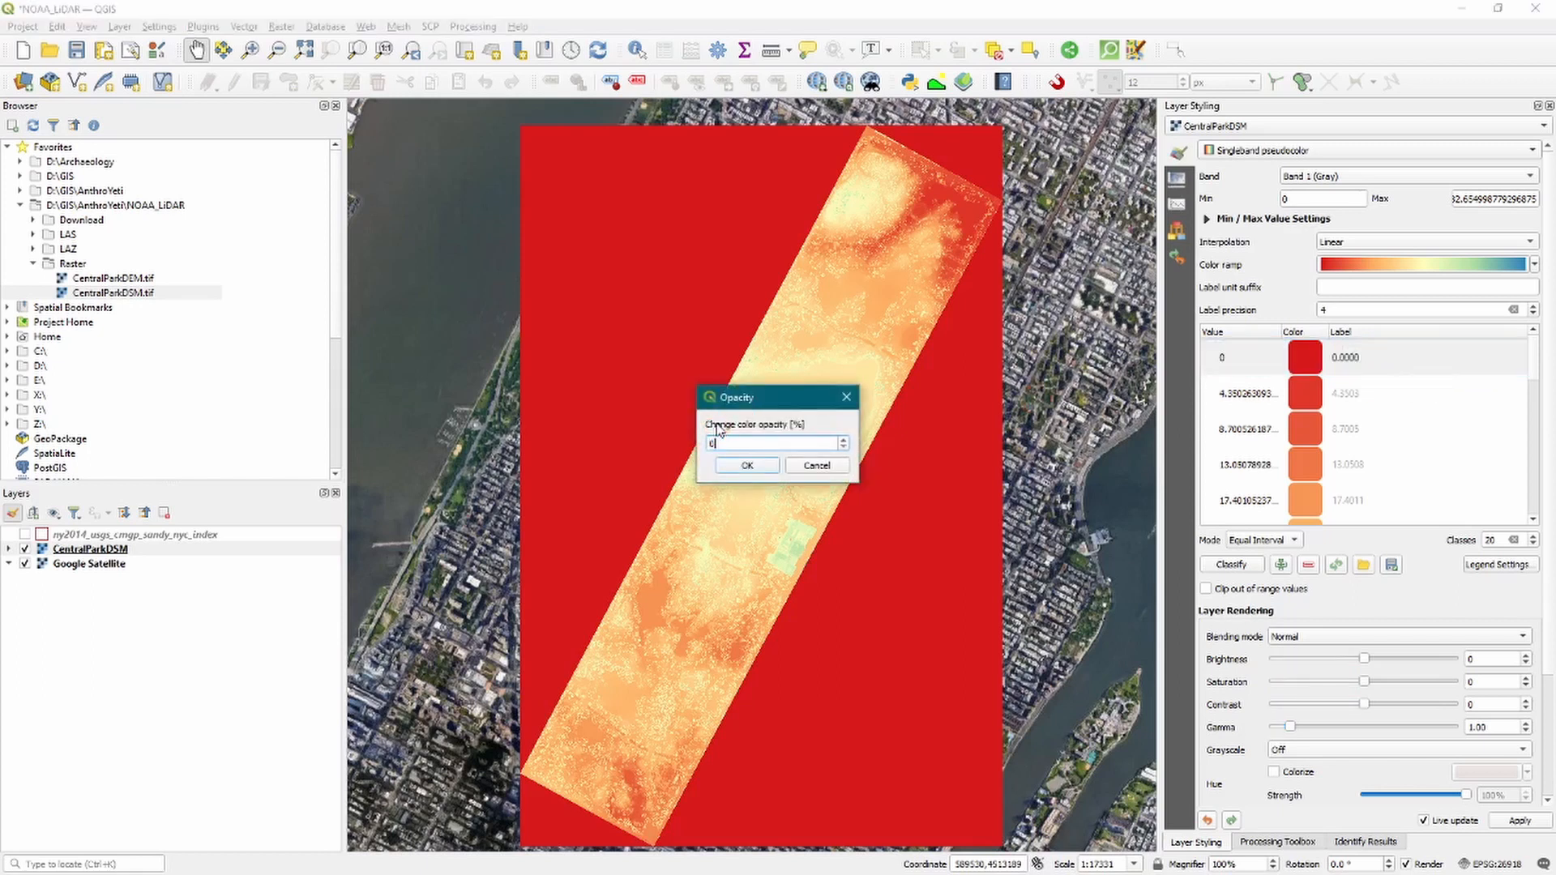
{"action": "type", "text": "0"}
{"action": "left_click", "coordinate": [749, 466]}
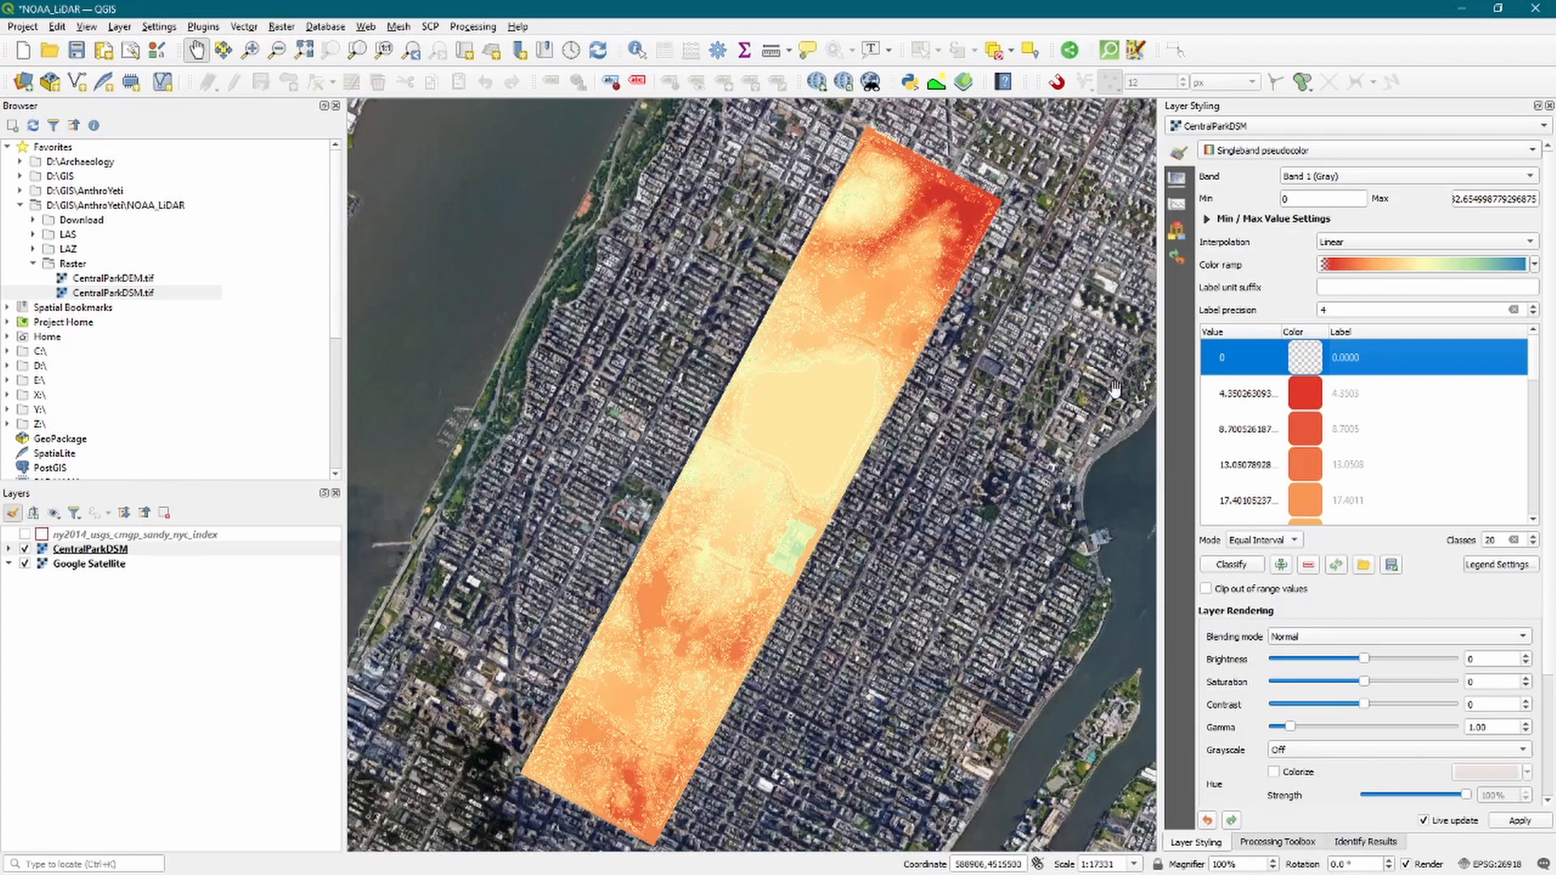
Set the global opacity of the CentralParkDSM layer to 50%.
{"action": "left_click", "coordinate": [1176, 181]}
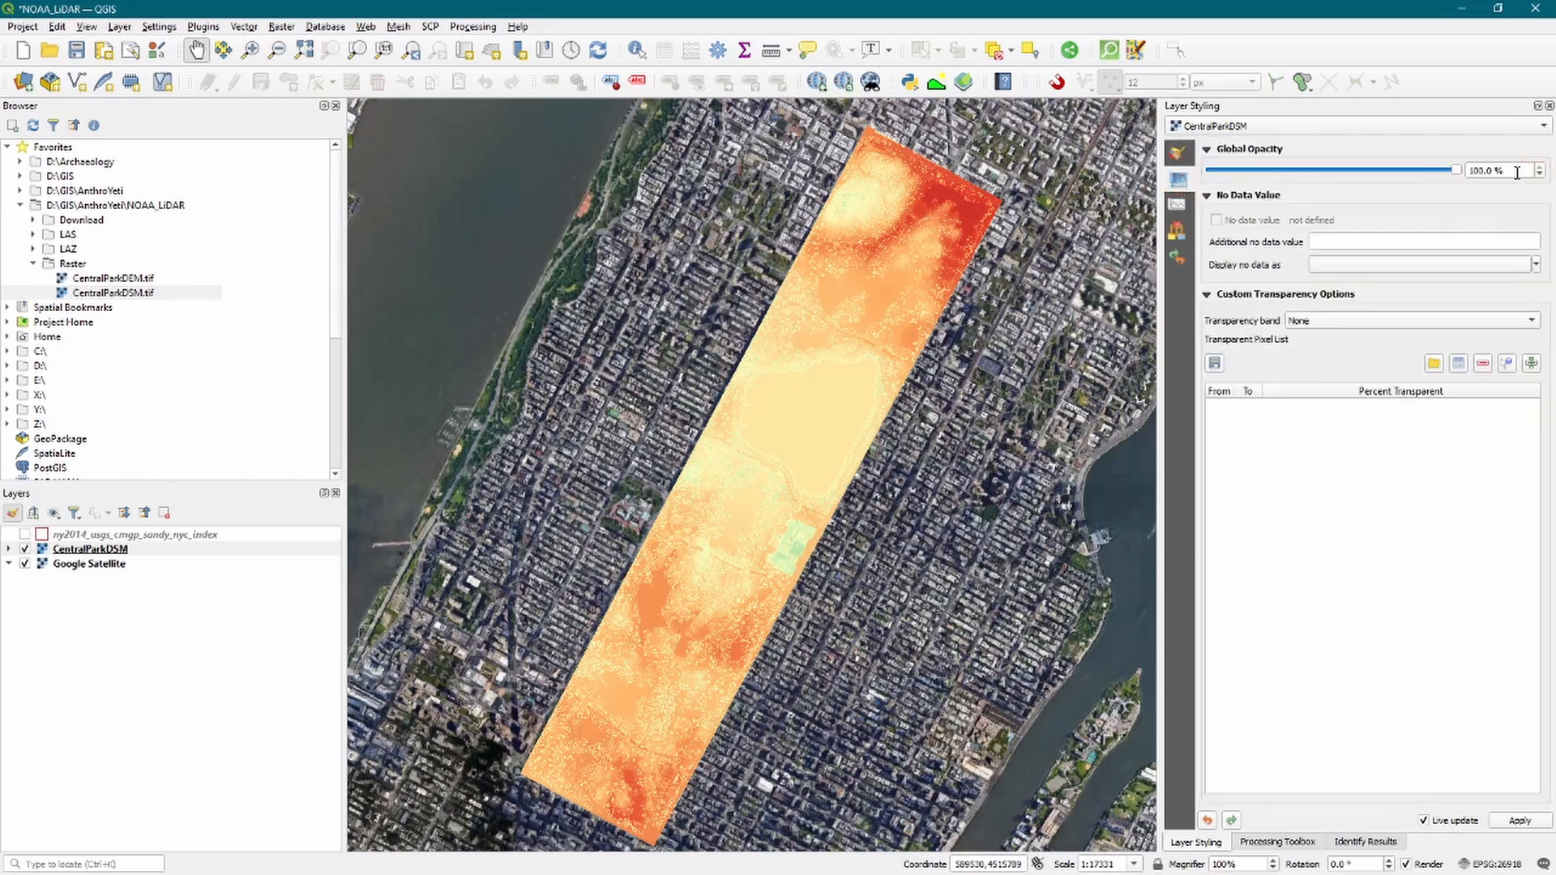
{"action": "left_click_drag", "start_coordinate": [1515, 171], "coordinate": [1446, 165]}
{"action": "type", "text": "50"}
{"action": "key", "text": "Return"}
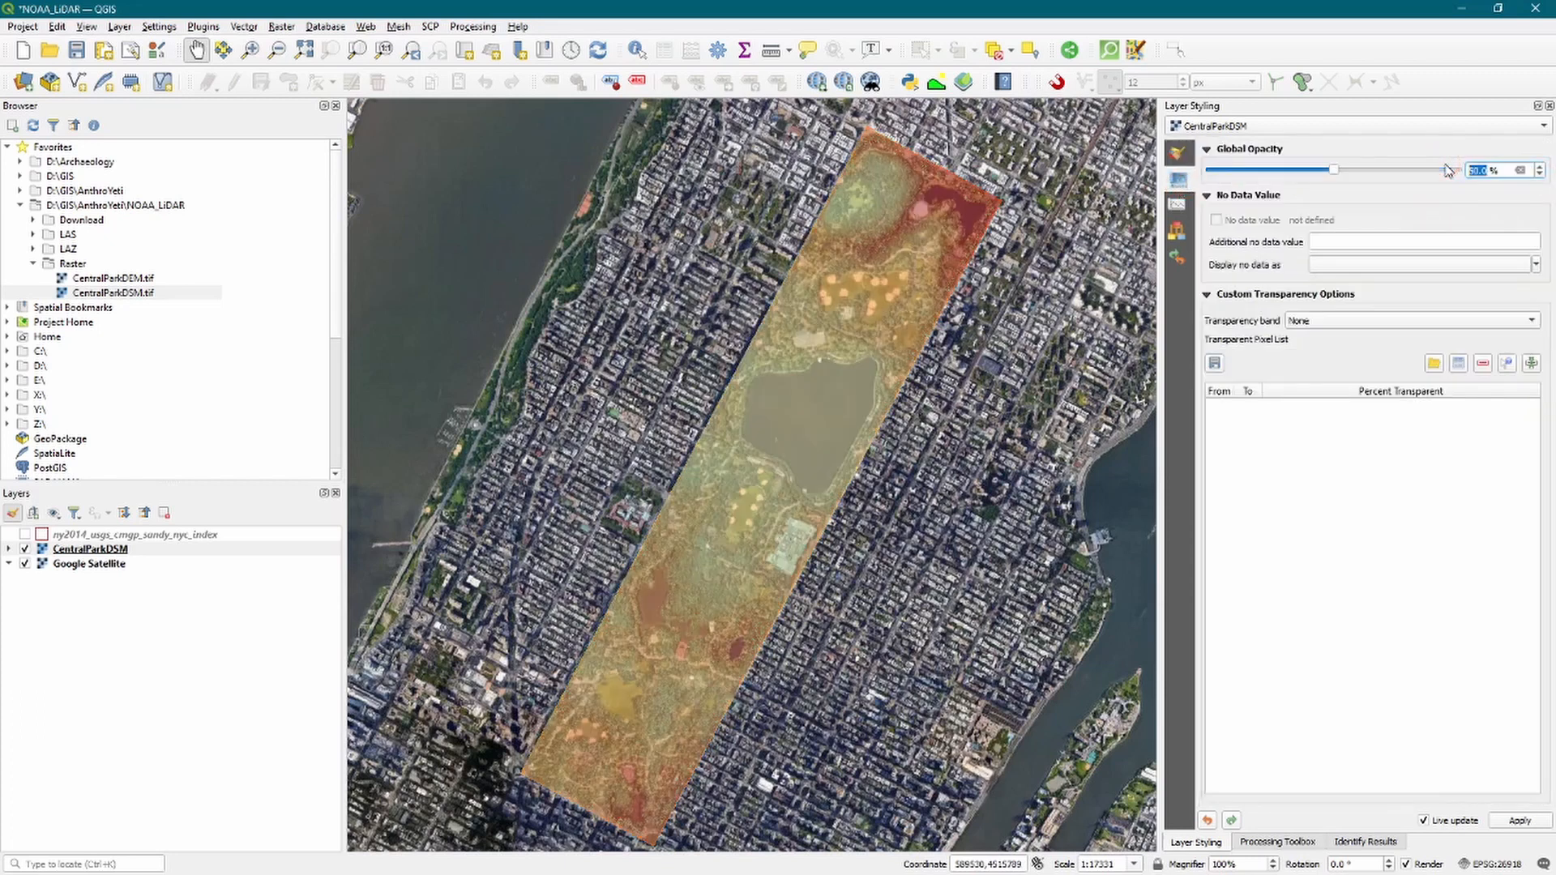
Check the surface model against the satellite imagery in the park's southern part, and duplicate the CentralParkDSM layer.
{"action": "scroll", "coordinate": [668, 646], "scroll_direction": "up", "scroll_amount": 3}
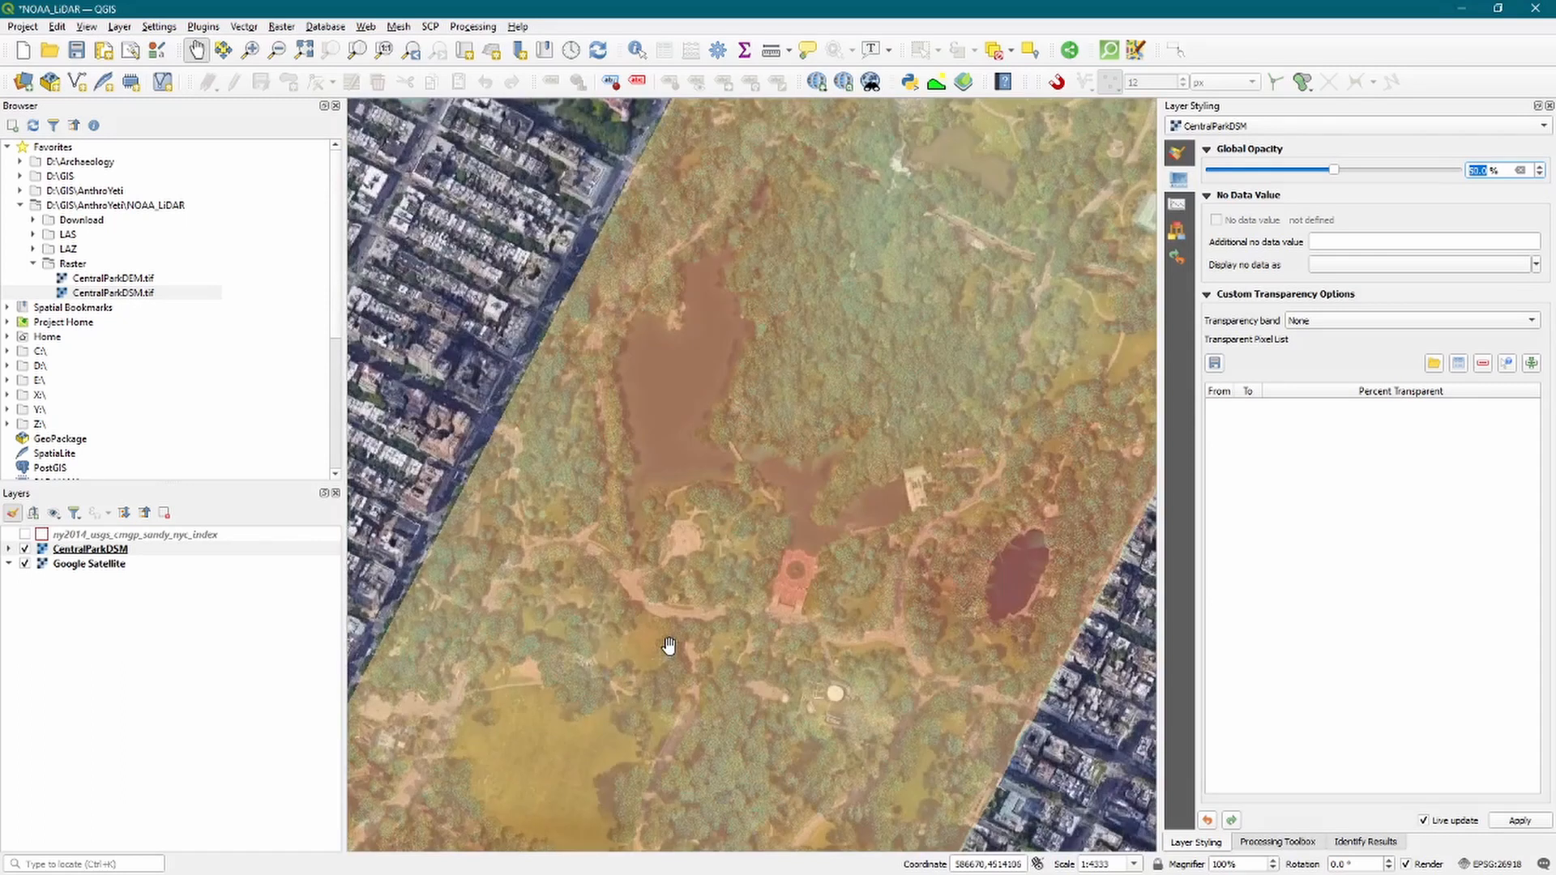
{"action": "scroll", "coordinate": [652, 592], "scroll_direction": "down", "scroll_amount": 1}
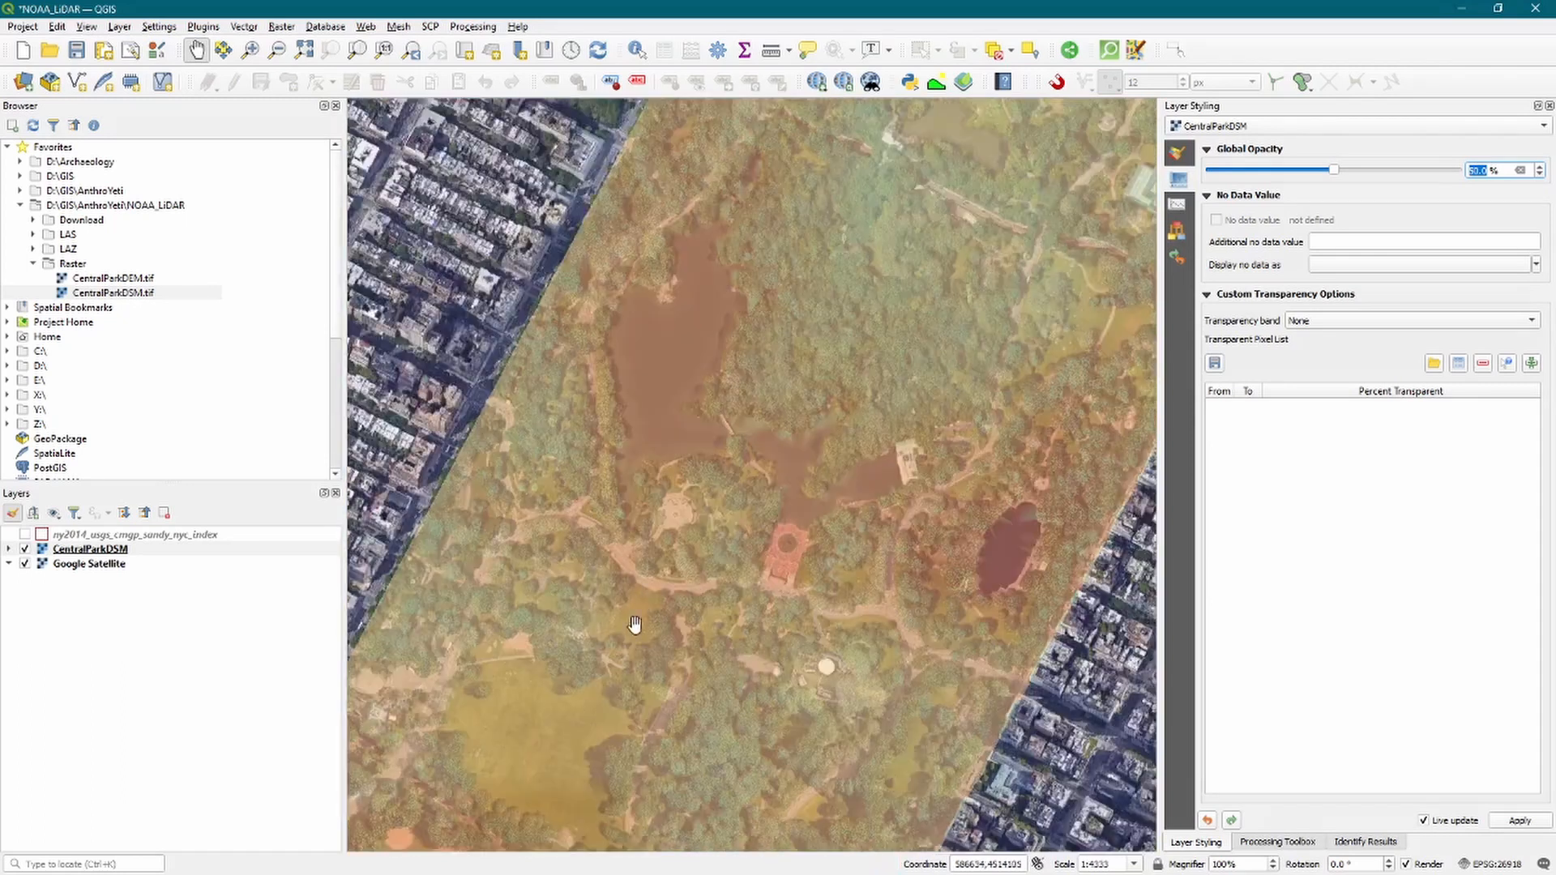
{"action": "left_click_drag", "start_coordinate": [634, 616], "coordinate": [782, 215]}
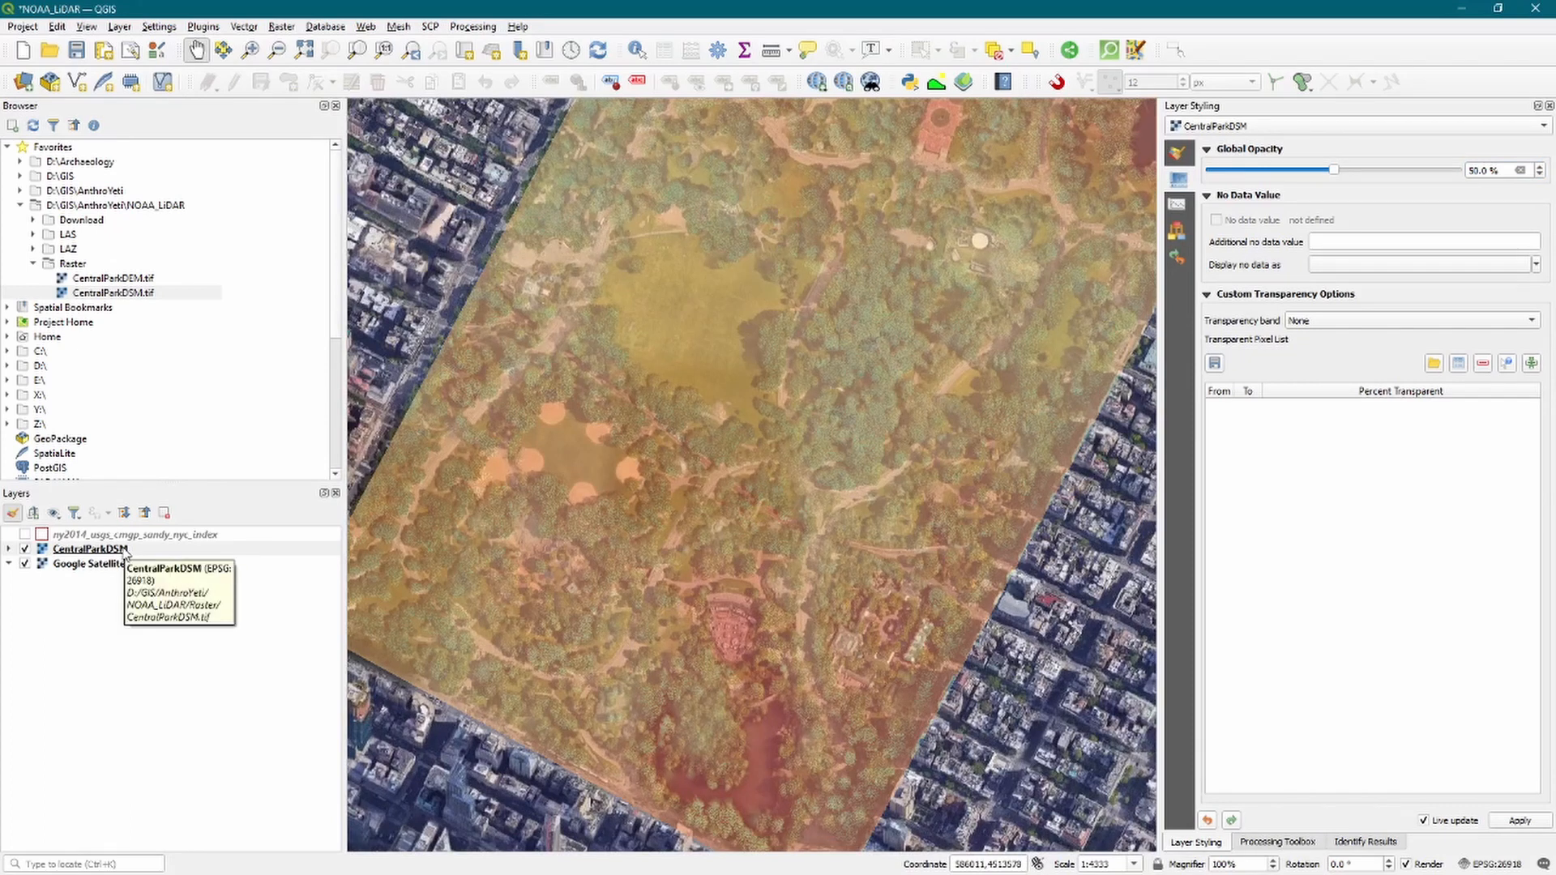
{"action": "right_click", "coordinate": [125, 551]}
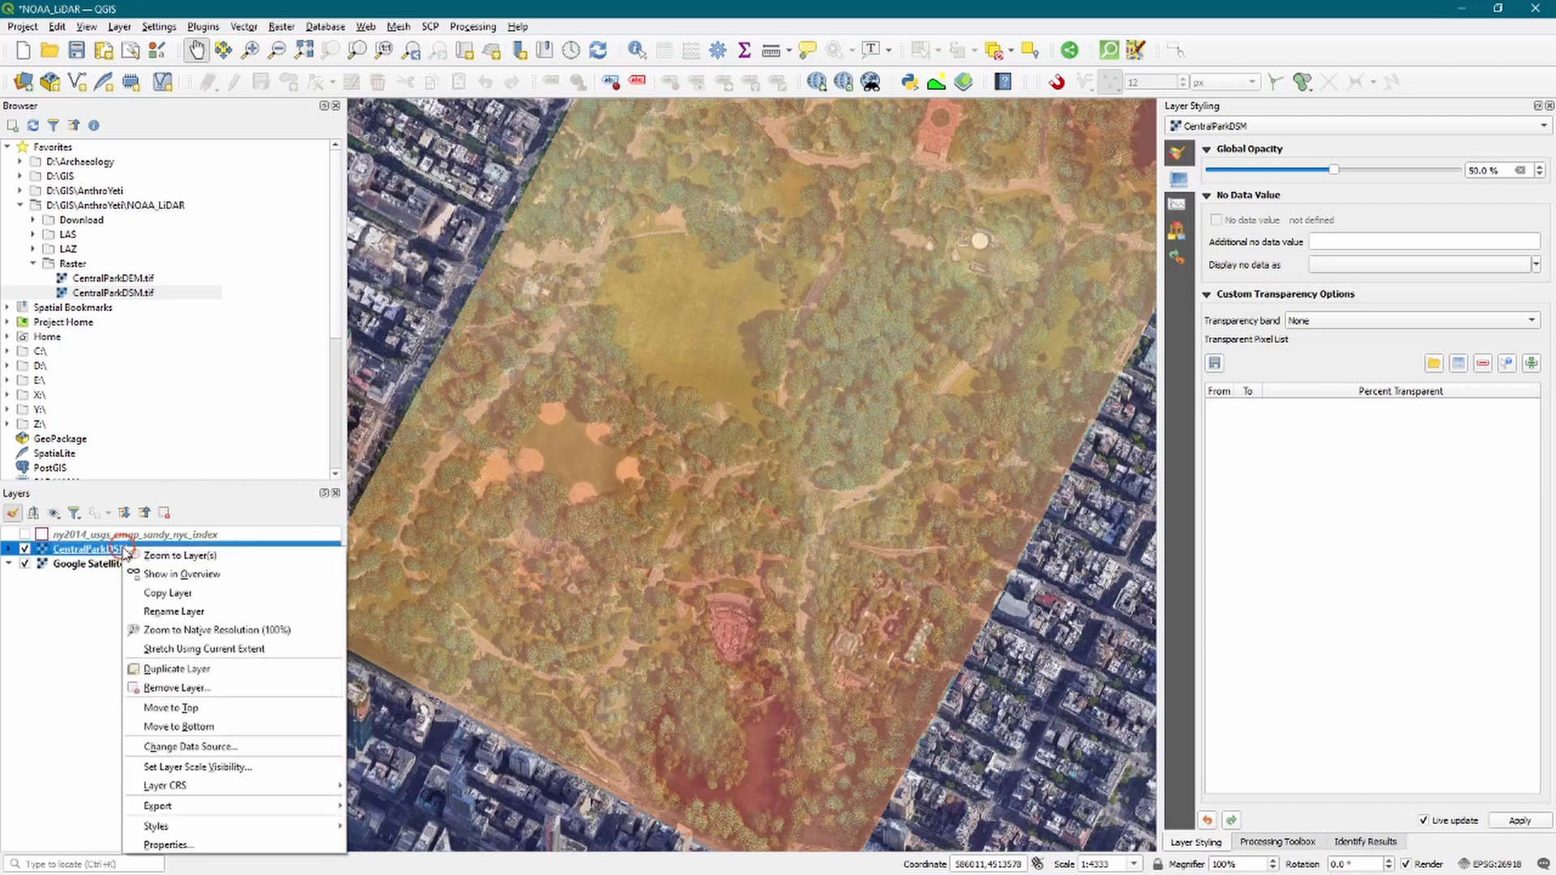
{"action": "left_click", "coordinate": [225, 668]}
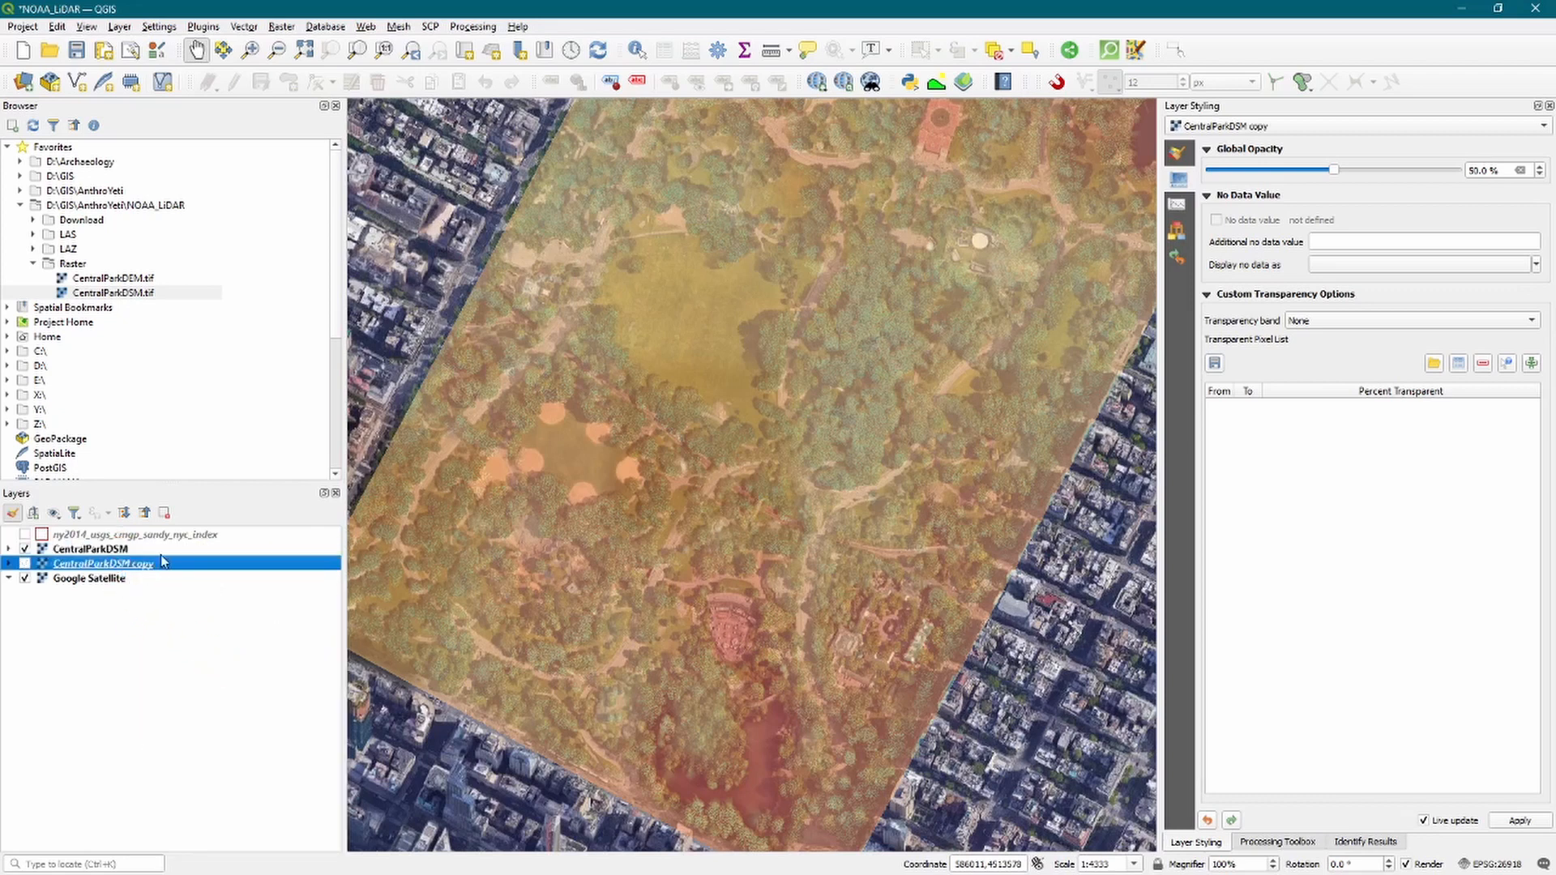
Render the CentralParkDSM copy layer as a hillshade and show it beneath the colored surface model.
{"action": "left_click", "coordinate": [1178, 152]}
{"action": "left_click", "coordinate": [1285, 153]}
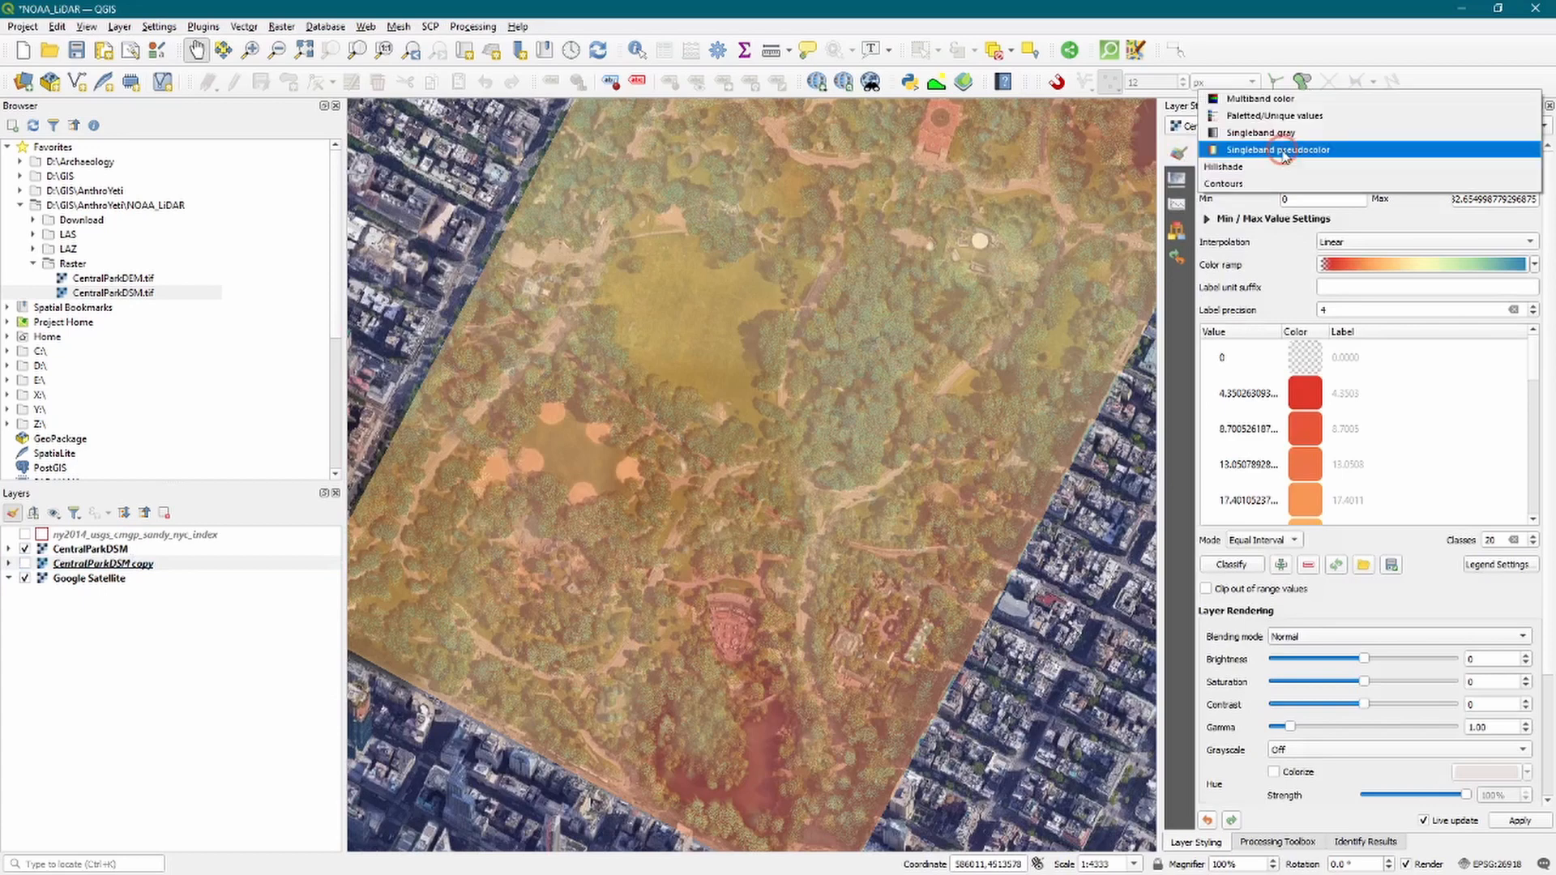
{"action": "left_click", "coordinate": [1264, 167]}
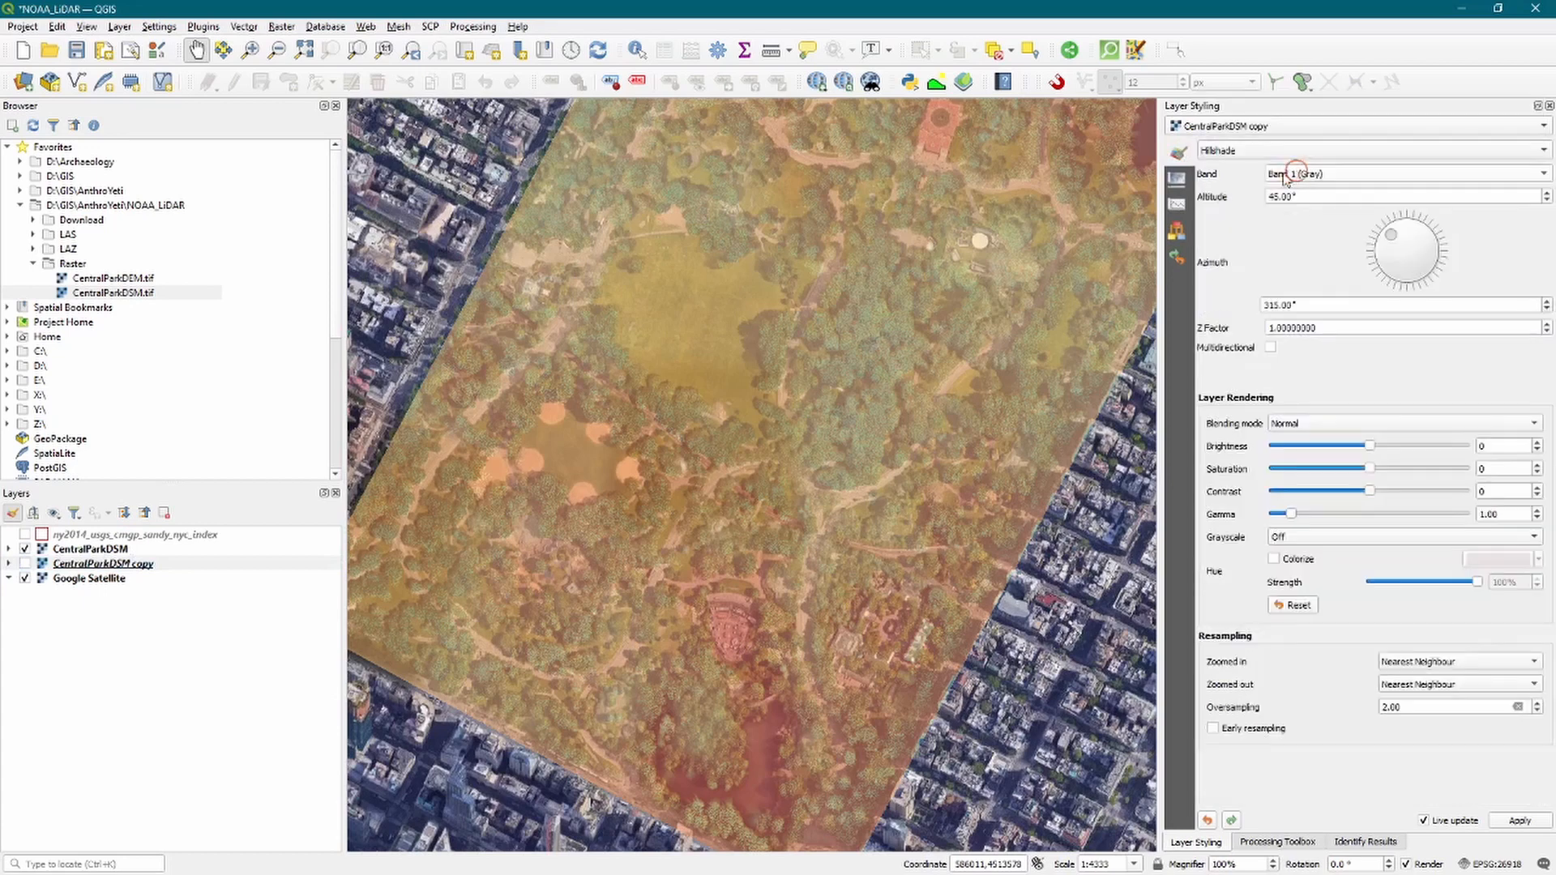
{"action": "left_click", "coordinate": [25, 563]}
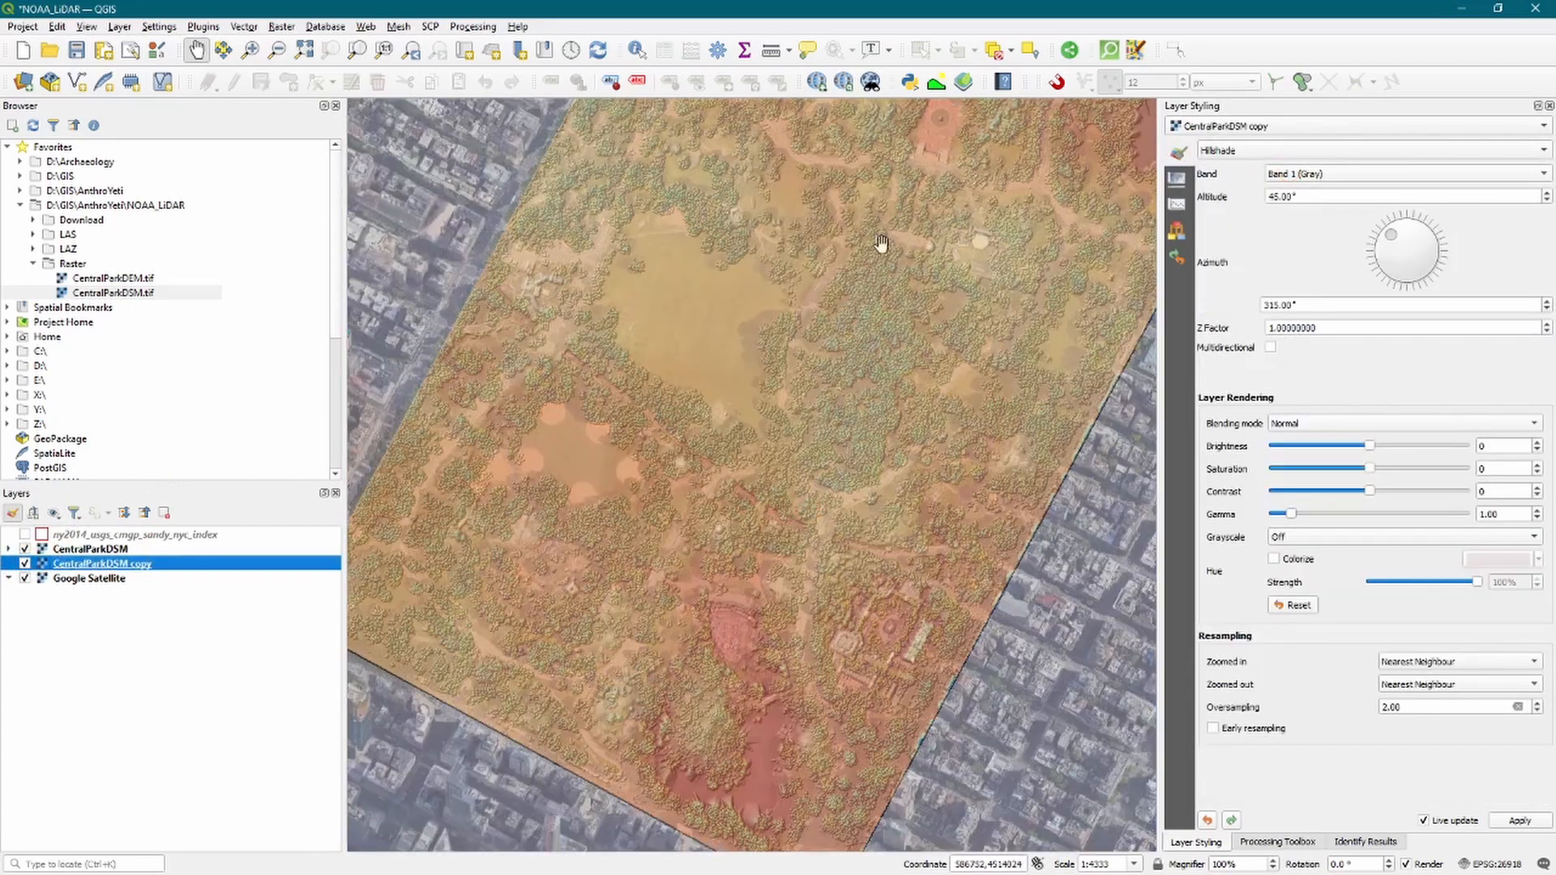
{"action": "left_click_drag", "start_coordinate": [959, 198], "coordinate": [827, 591]}
{"action": "left_click_drag", "start_coordinate": [942, 301], "coordinate": [808, 571]}
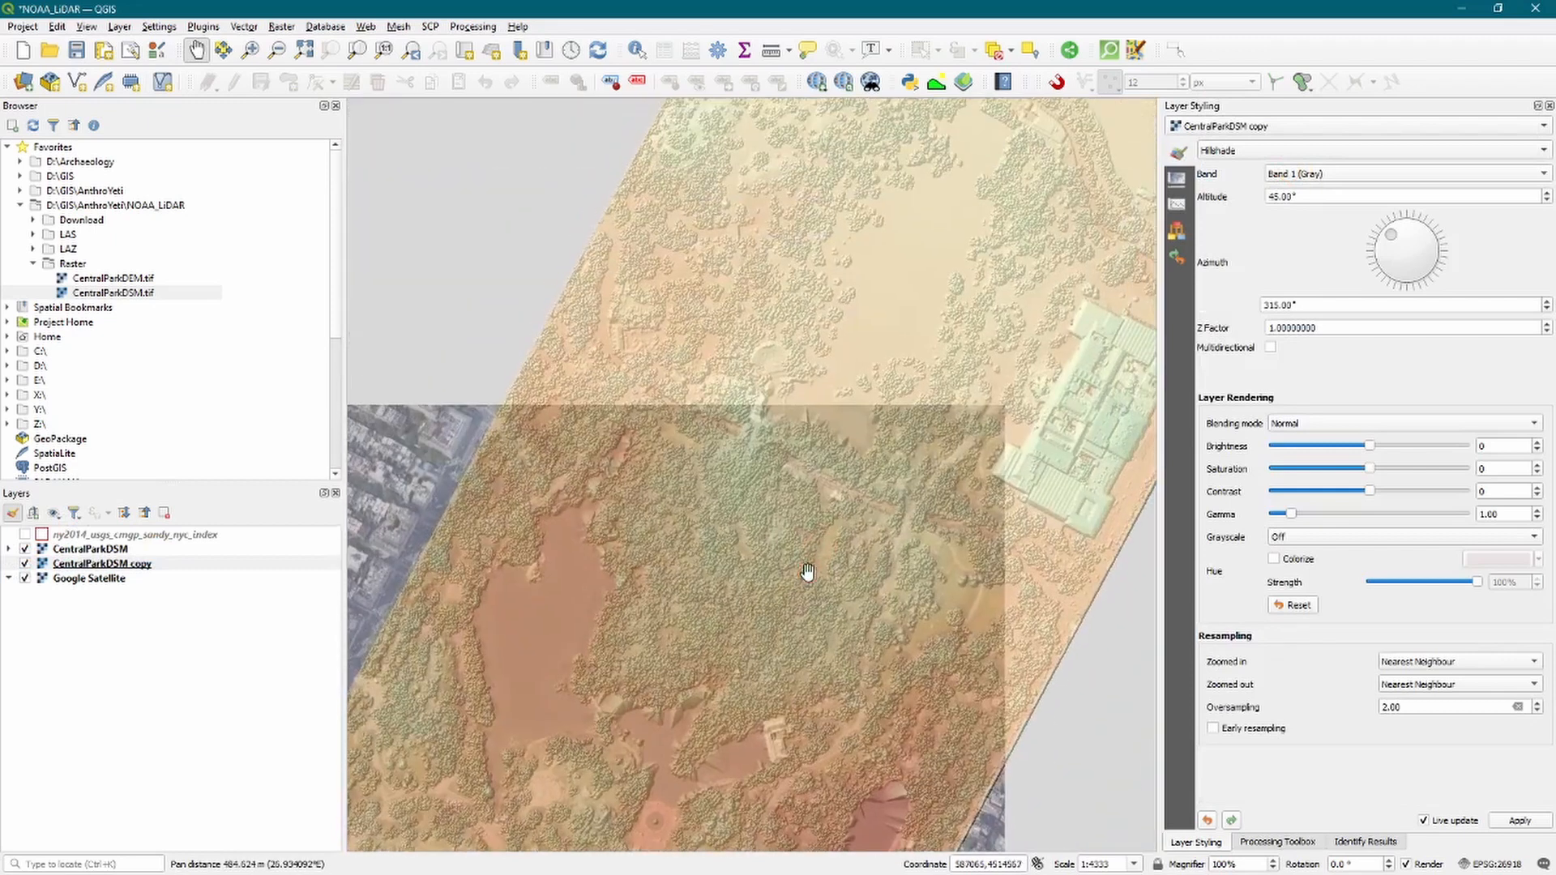
{"action": "scroll", "coordinate": [802, 502], "scroll_direction": "down", "scroll_amount": 2}
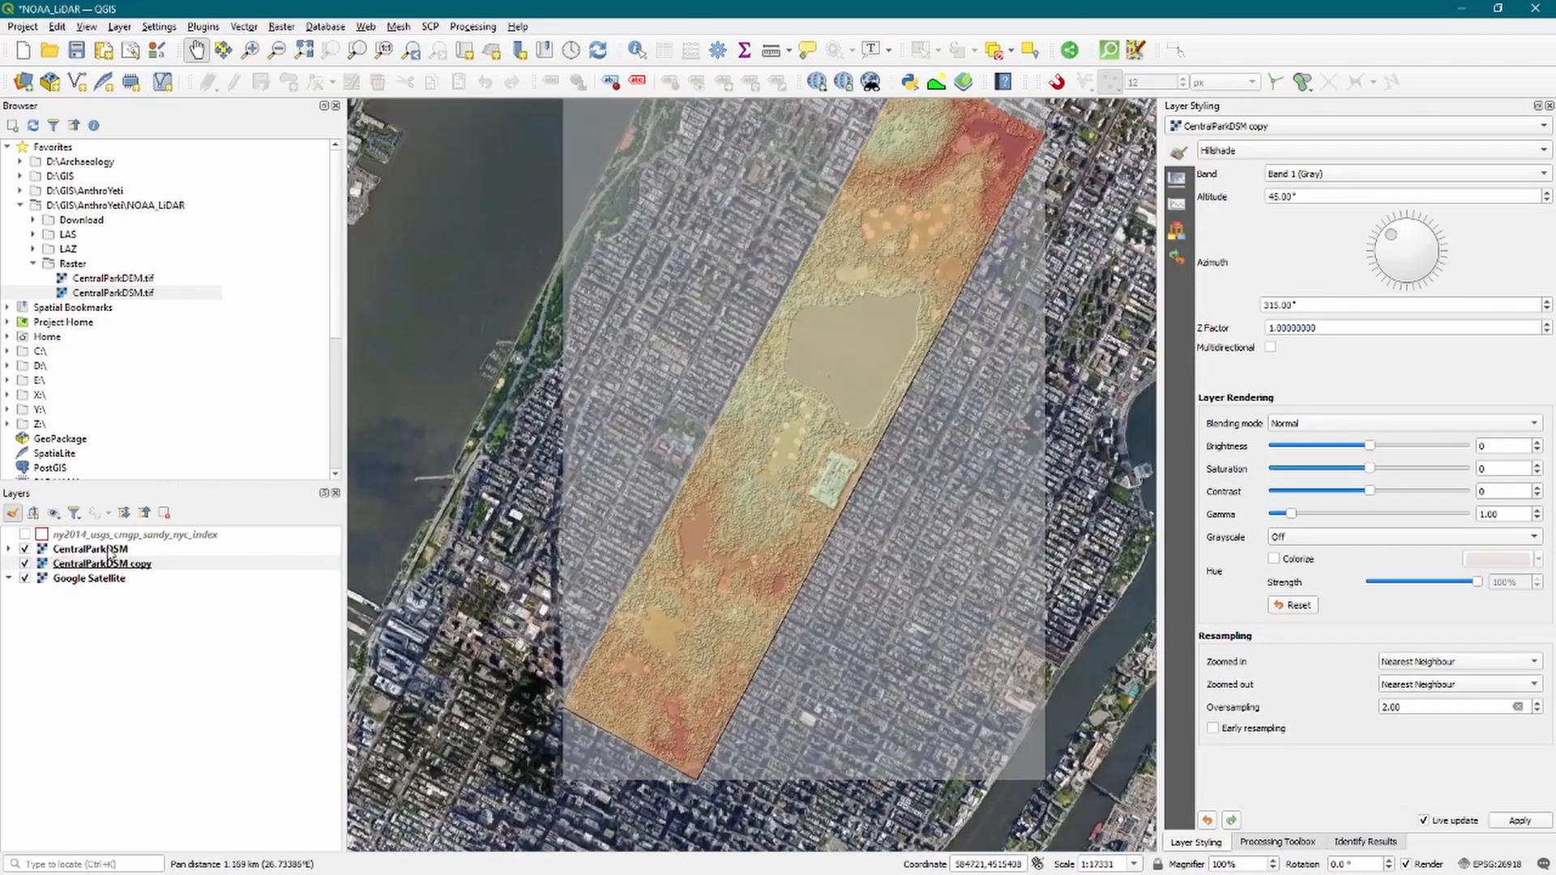
Add the CentralParkDEM.tif raster above the CentralParkDSM layer and collapse its legend.
{"action": "left_click", "coordinate": [111, 552]}
{"action": "double_click", "coordinate": [114, 278]}
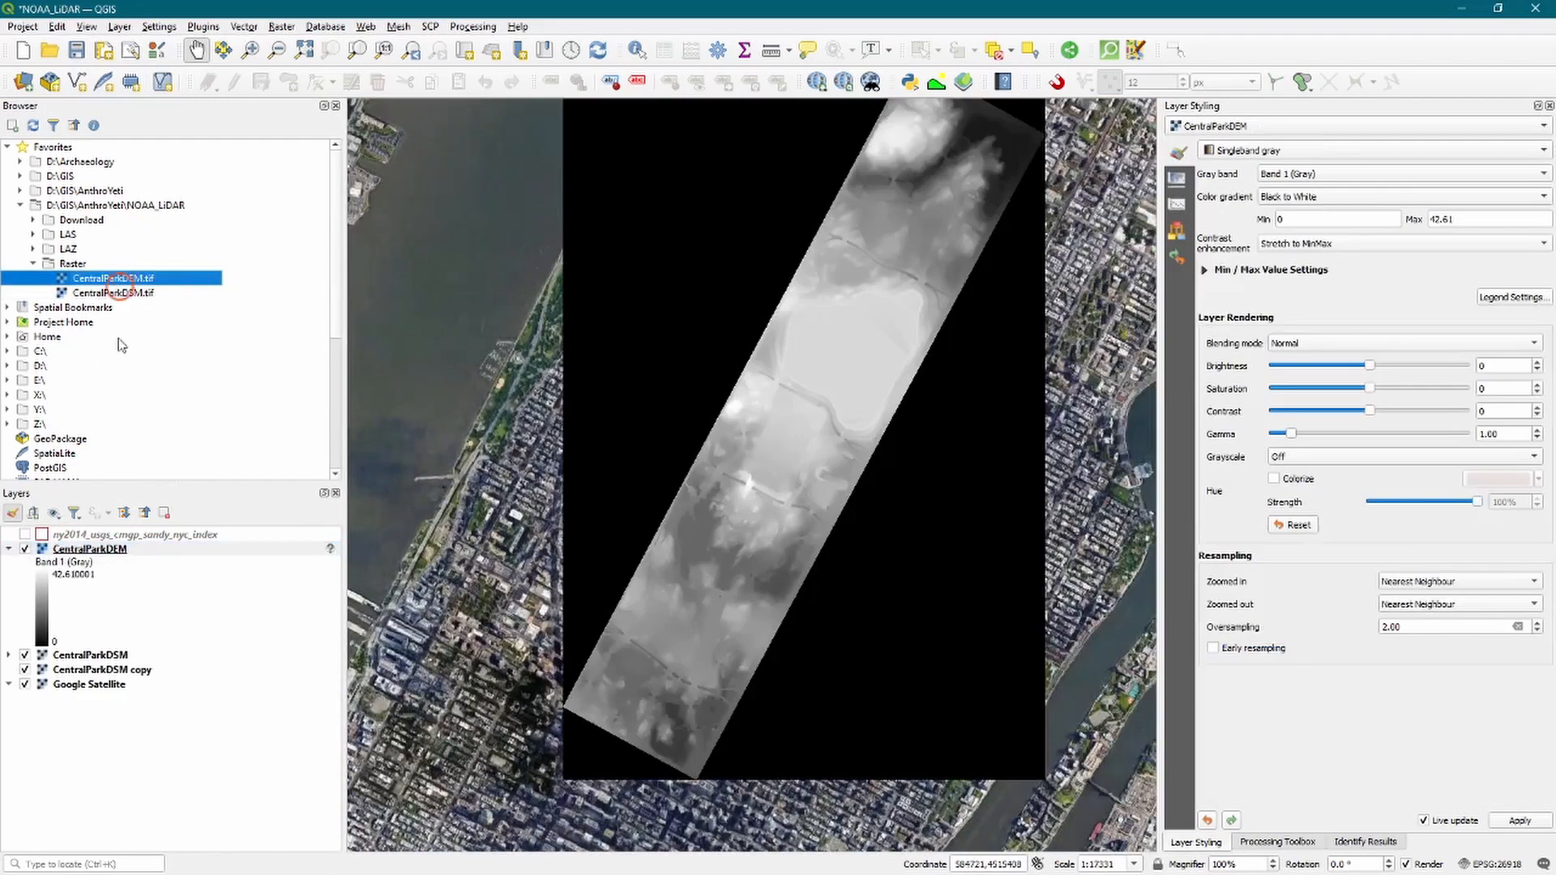
{"action": "left_click", "coordinate": [9, 549]}
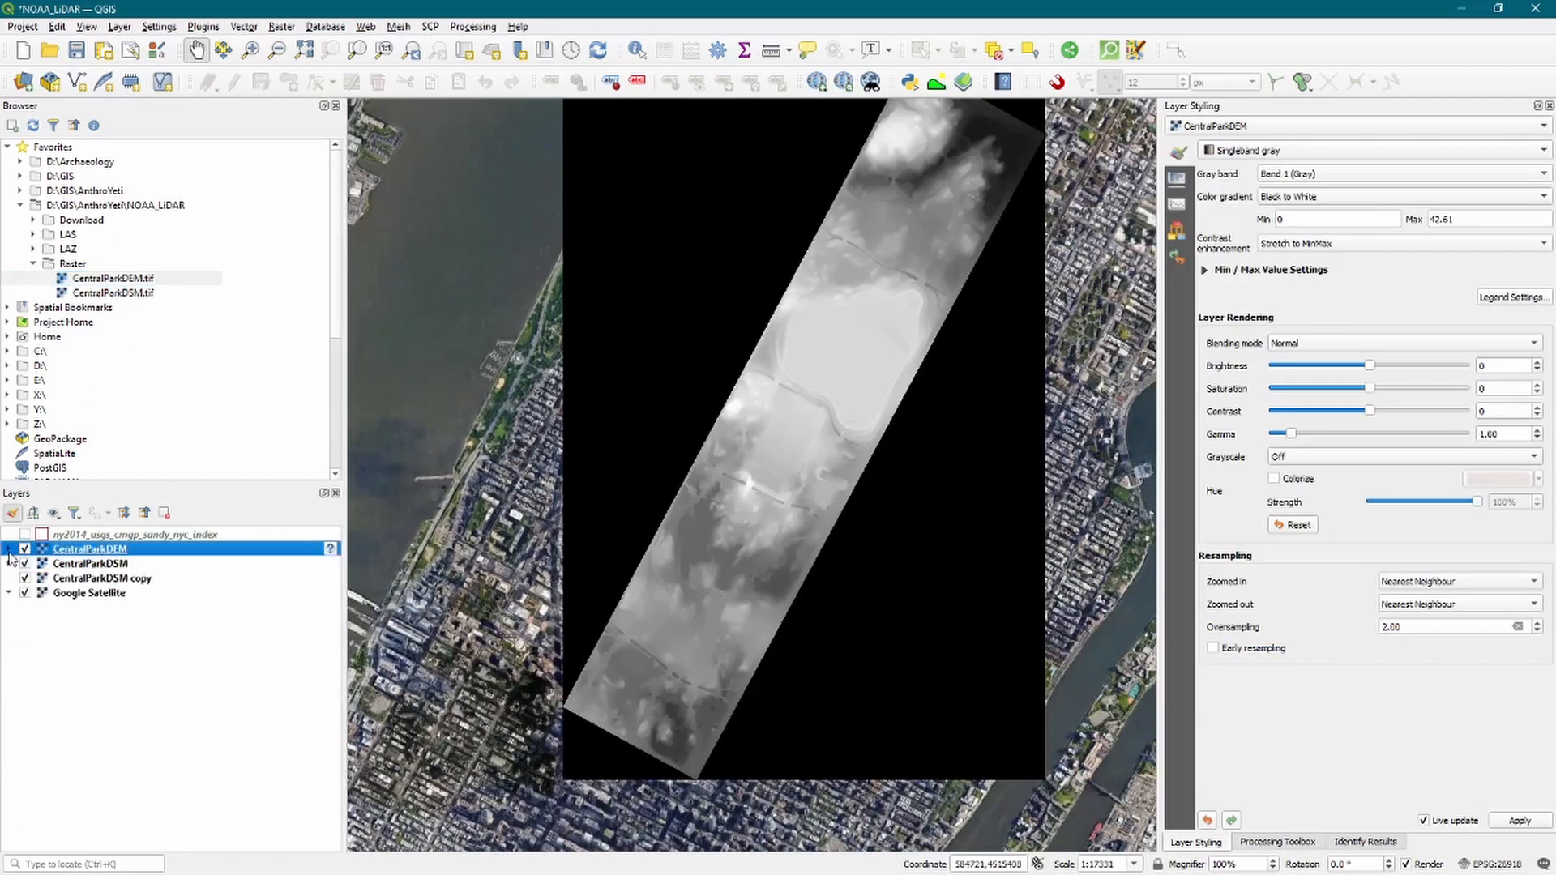
Style the CentralParkDEM layer as singleband pseudocolor, classified in equal interval mode with 20 classes.
{"action": "left_click", "coordinate": [1270, 150]}
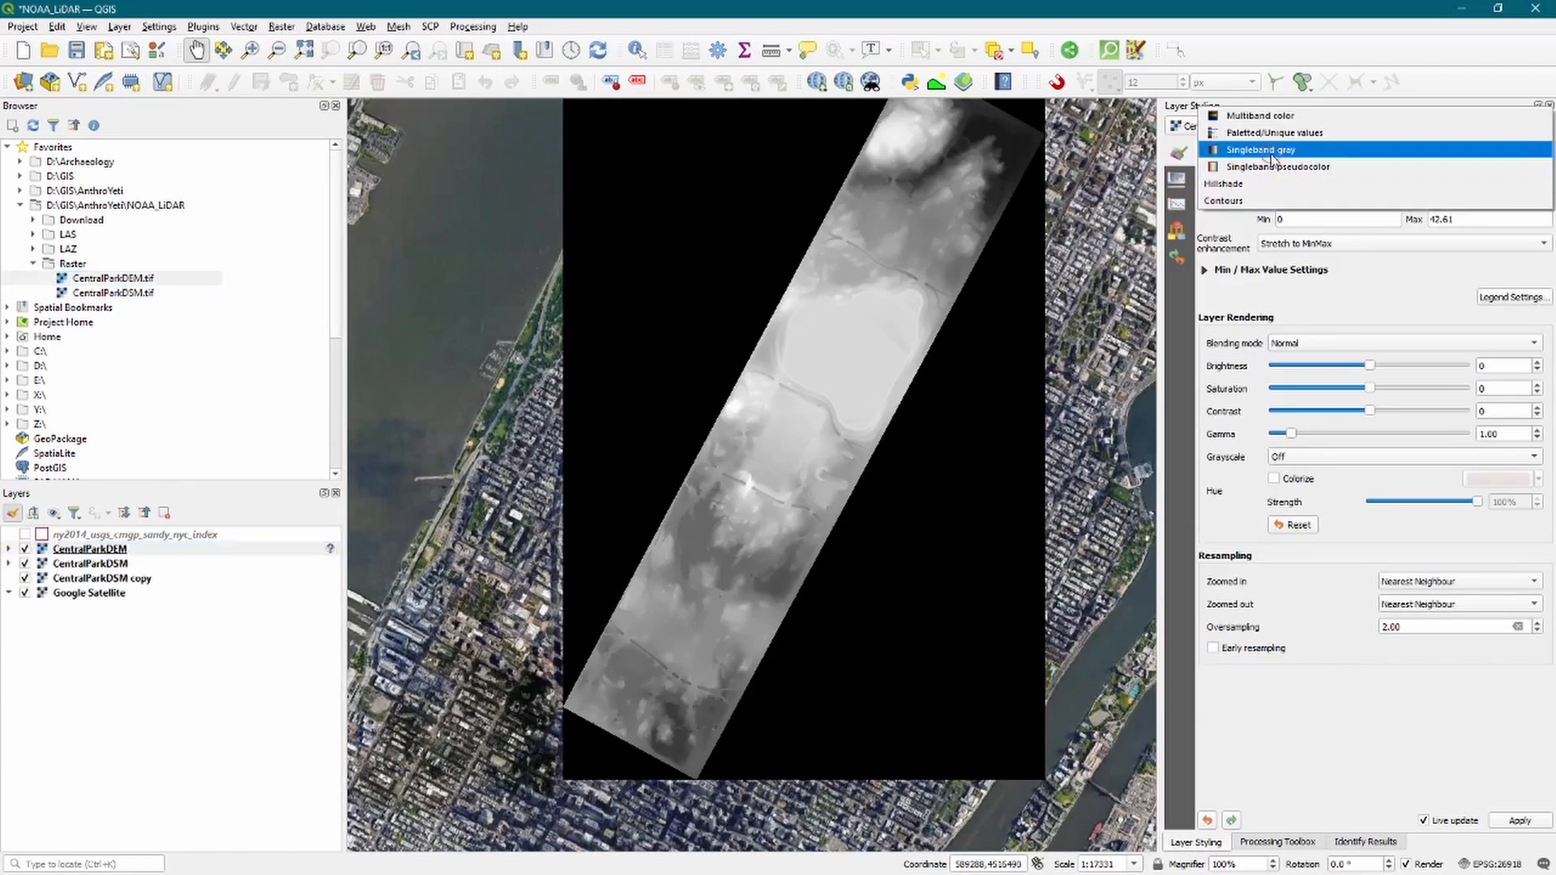
{"action": "left_click", "coordinate": [1321, 168]}
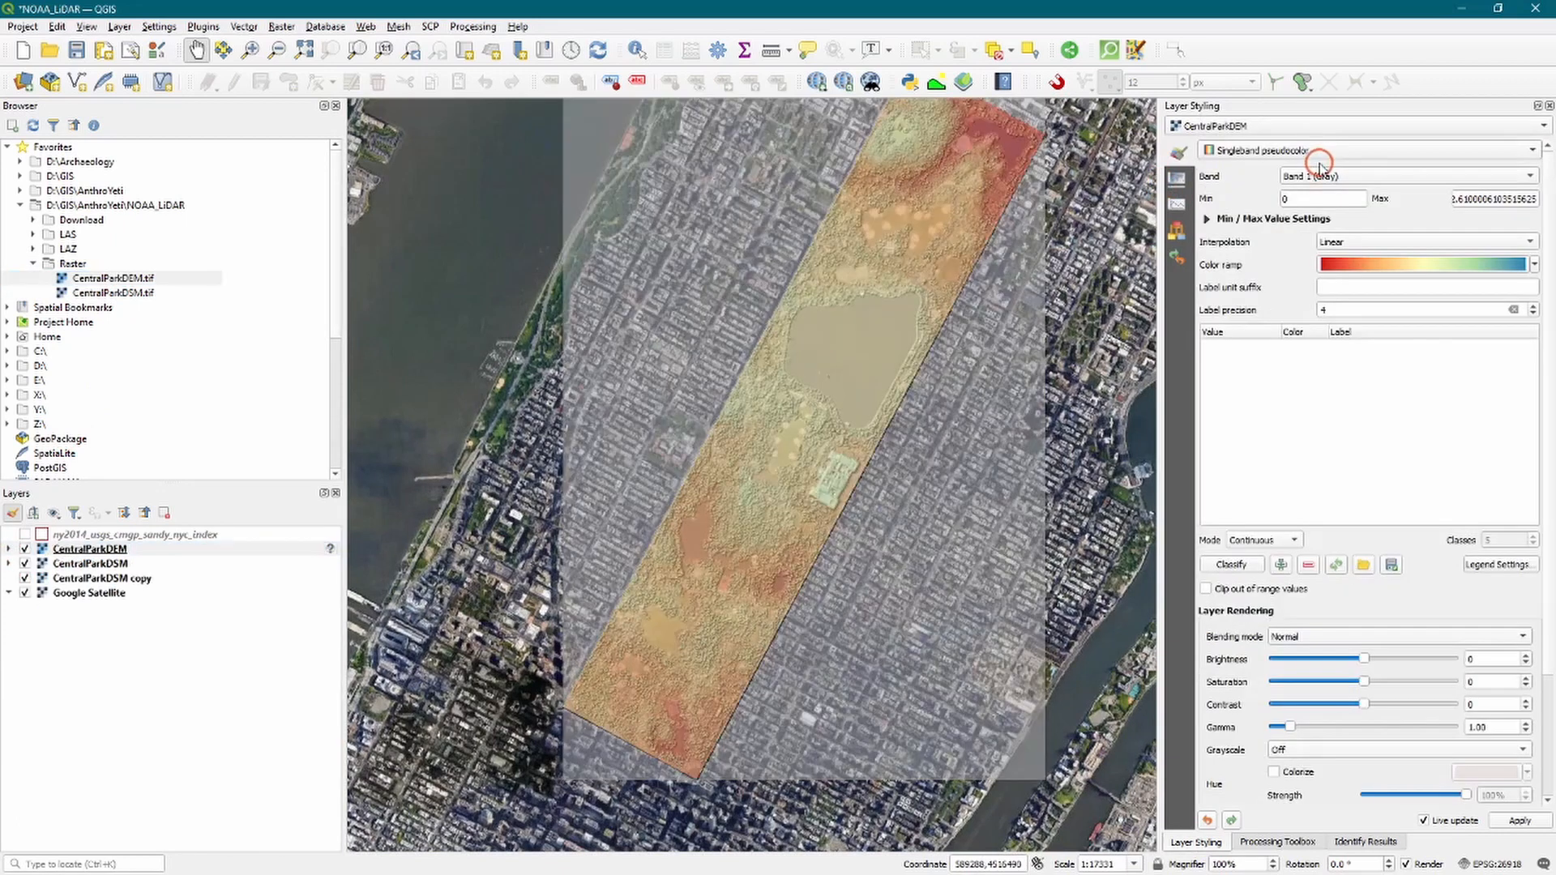
{"action": "left_click", "coordinate": [1258, 540]}
{"action": "left_click", "coordinate": [1254, 554]}
{"action": "left_click", "coordinate": [1500, 540]}
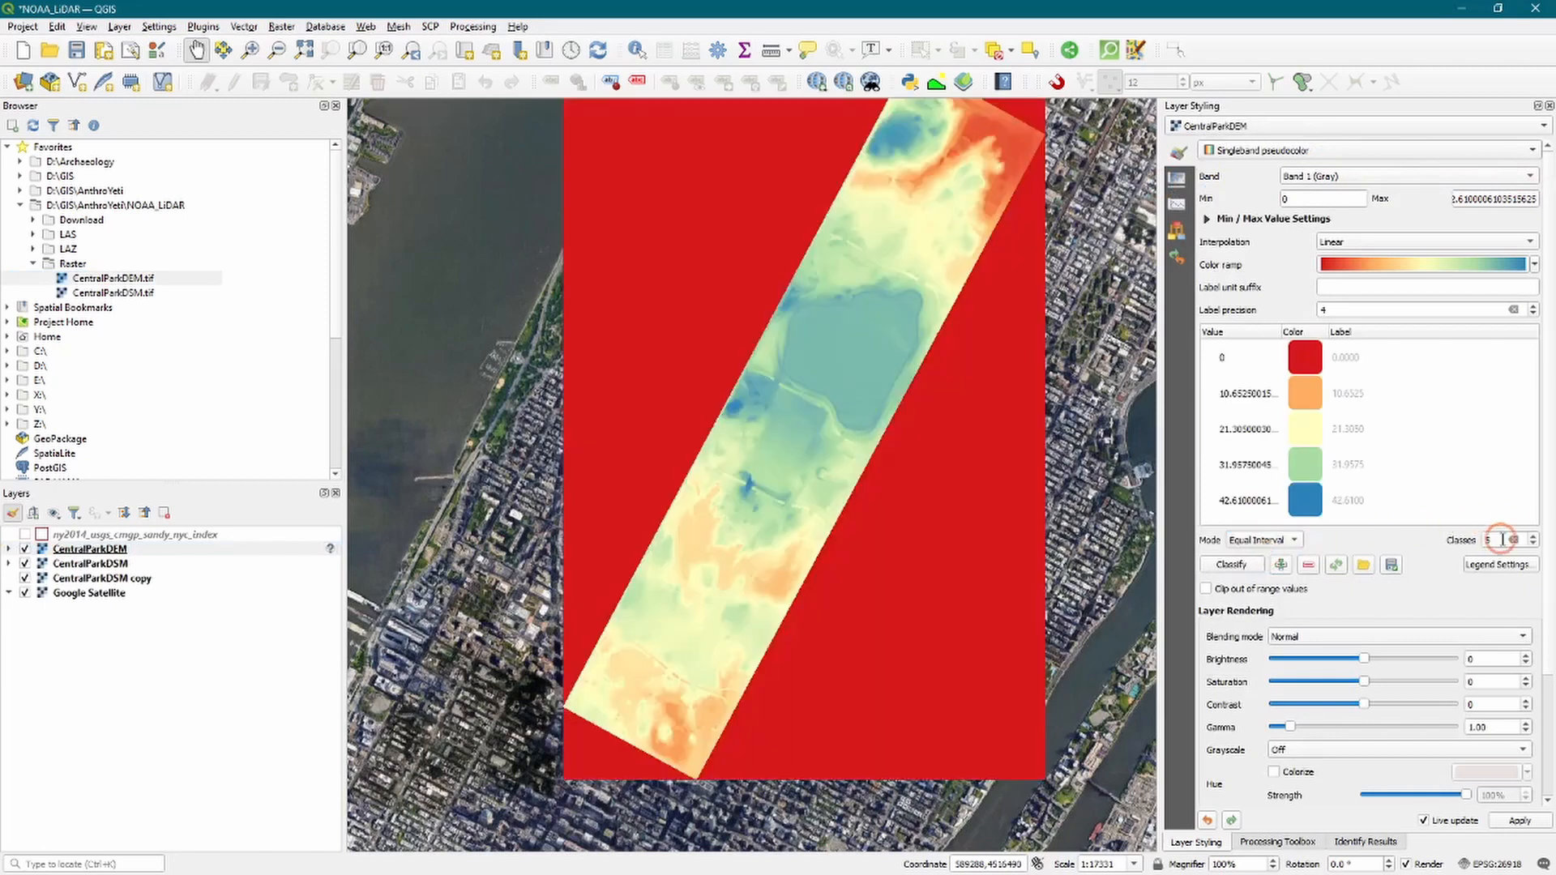
{"action": "type", "text": "20"}
{"action": "left_click", "coordinate": [1436, 502]}
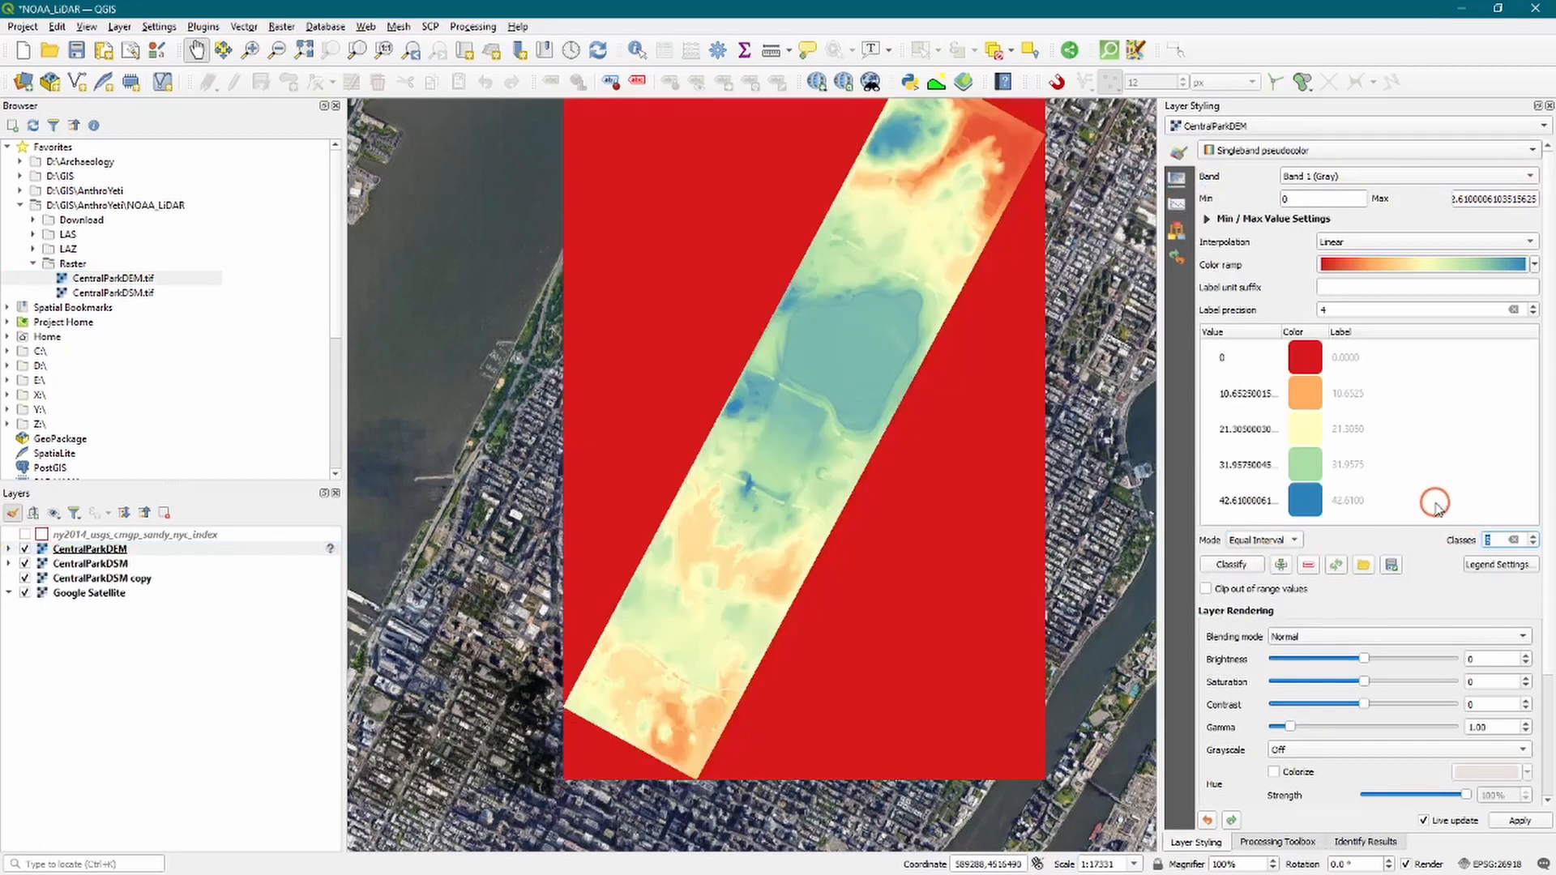
Set the color opacity of the CentralParkDEM layer's 0 value class to 0%.
{"action": "right_click", "coordinate": [1359, 353]}
{"action": "left_click", "coordinate": [1396, 376]}
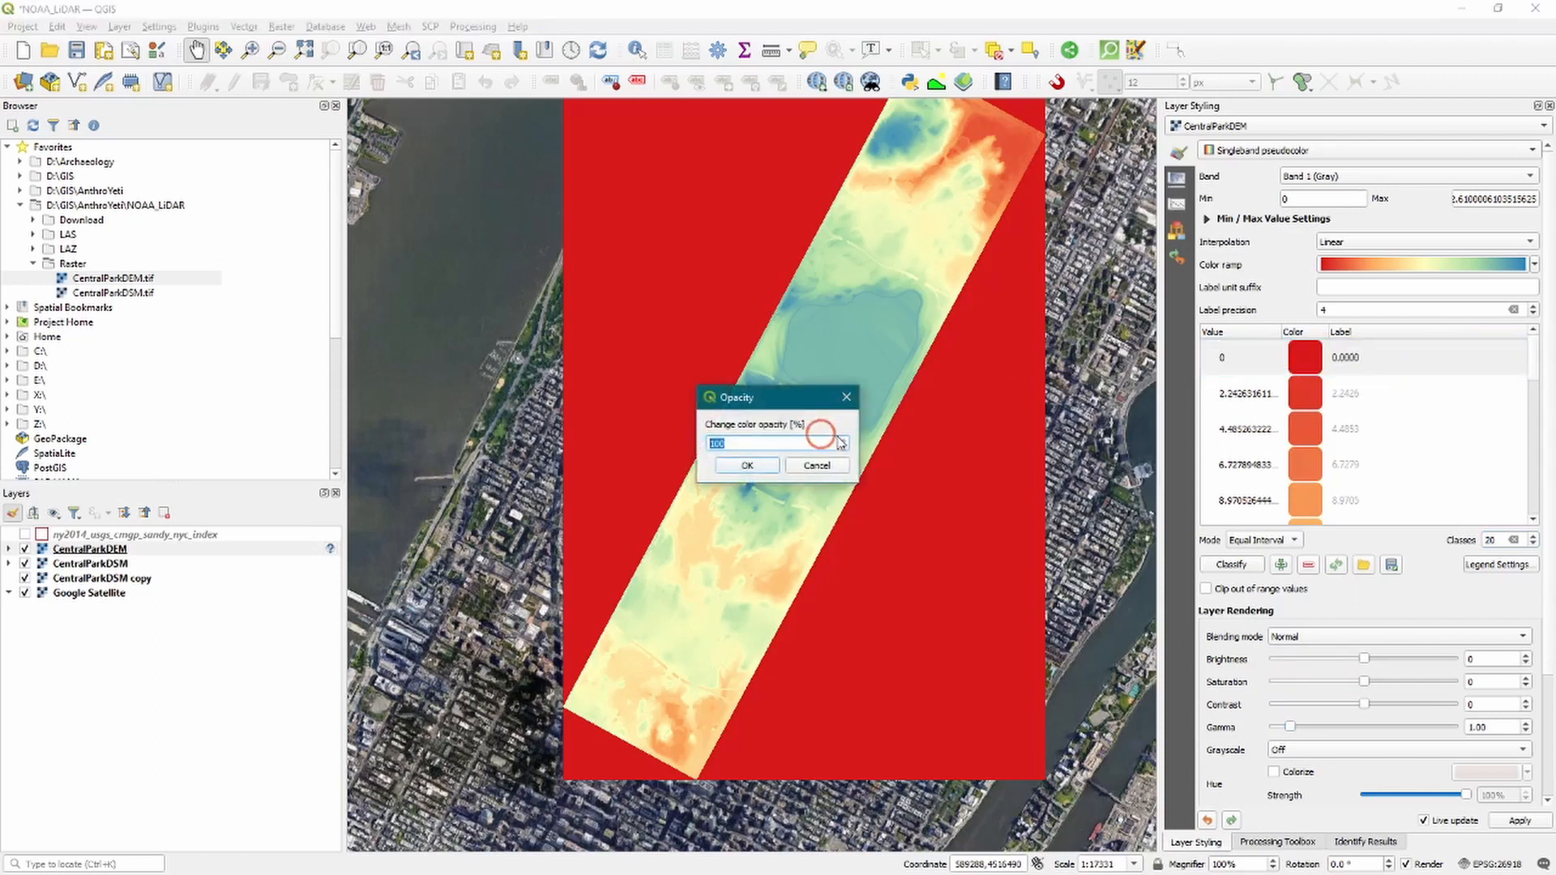
{"action": "type", "text": "0"}
{"action": "key", "text": "Return"}
{"action": "left_click_drag", "start_coordinate": [949, 318], "coordinate": [877, 354]}
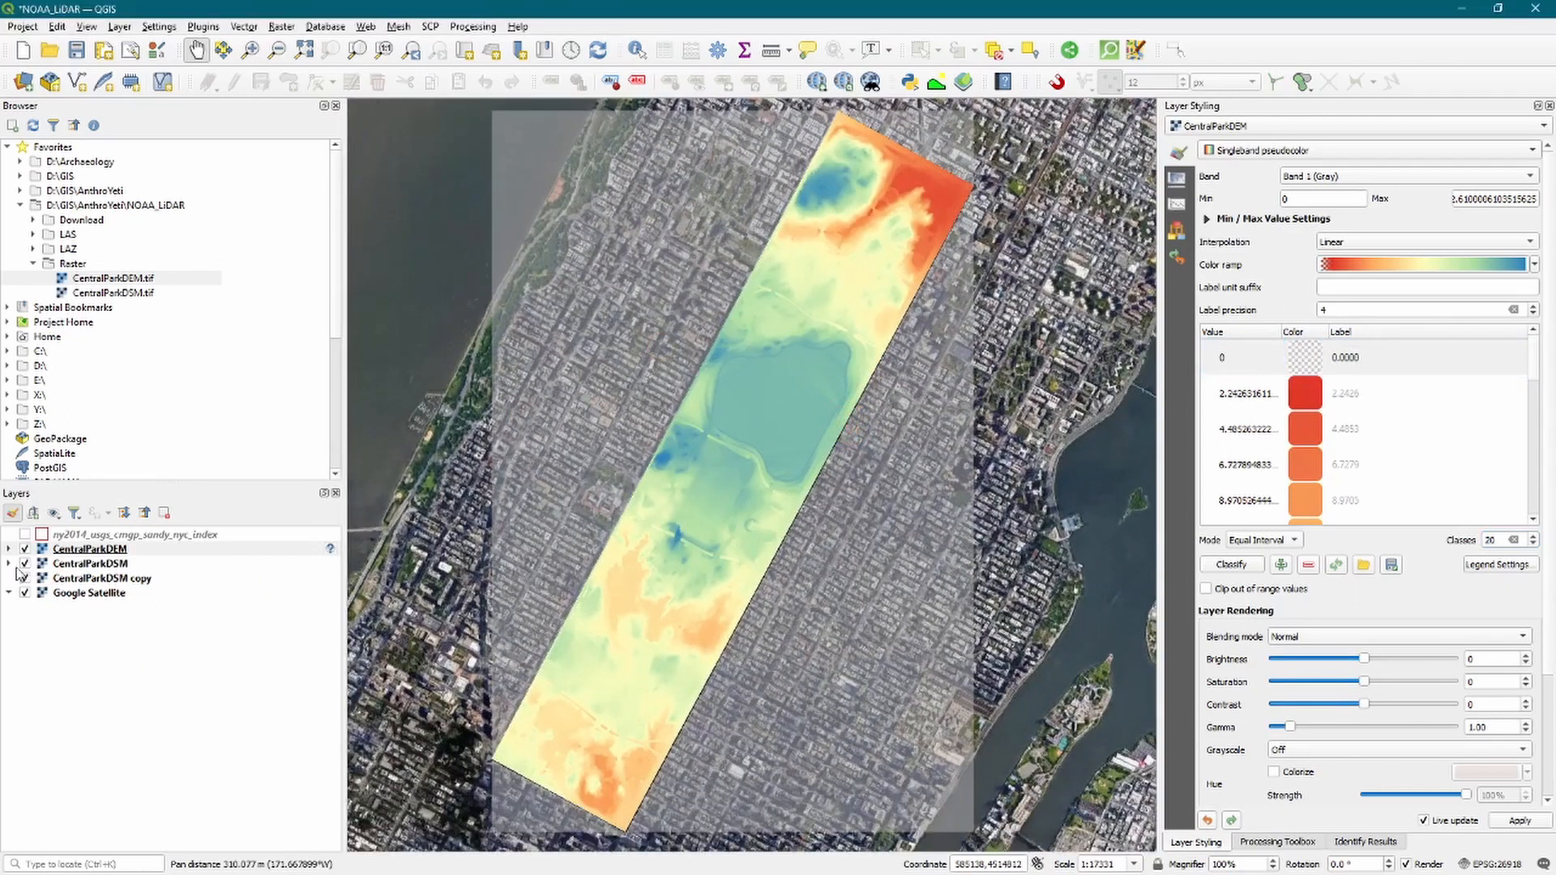
Hide CentralParkDSM and its copy, and set the global opacity of CentralParkDEM to 50% to compare it with the satellite imagery.
{"action": "left_click", "coordinate": [25, 578]}
{"action": "left_click", "coordinate": [24, 564]}
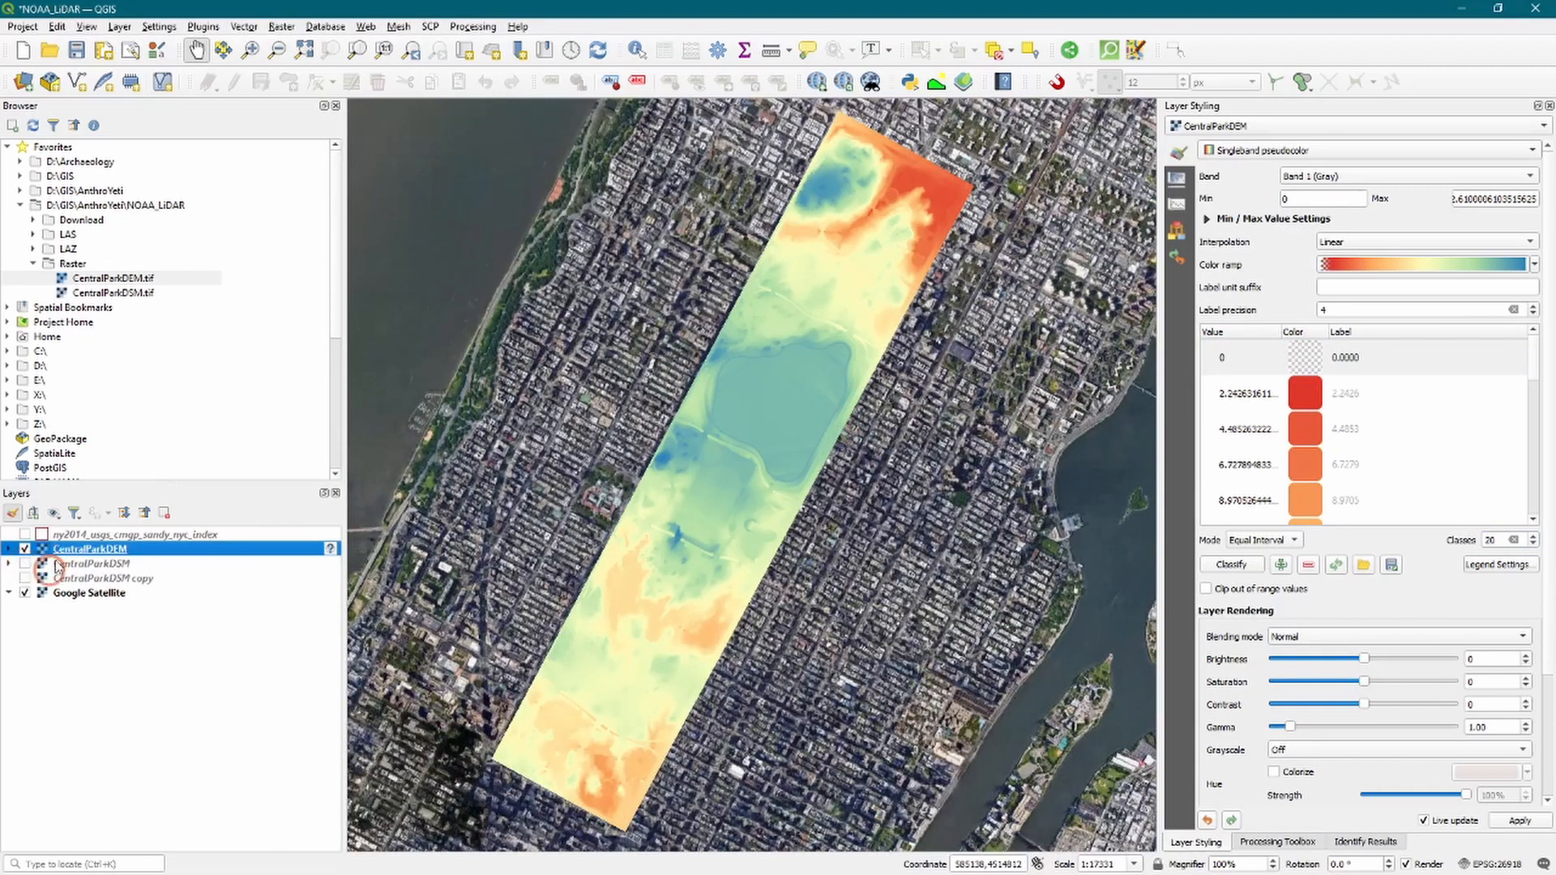
{"action": "left_click", "coordinate": [1180, 180]}
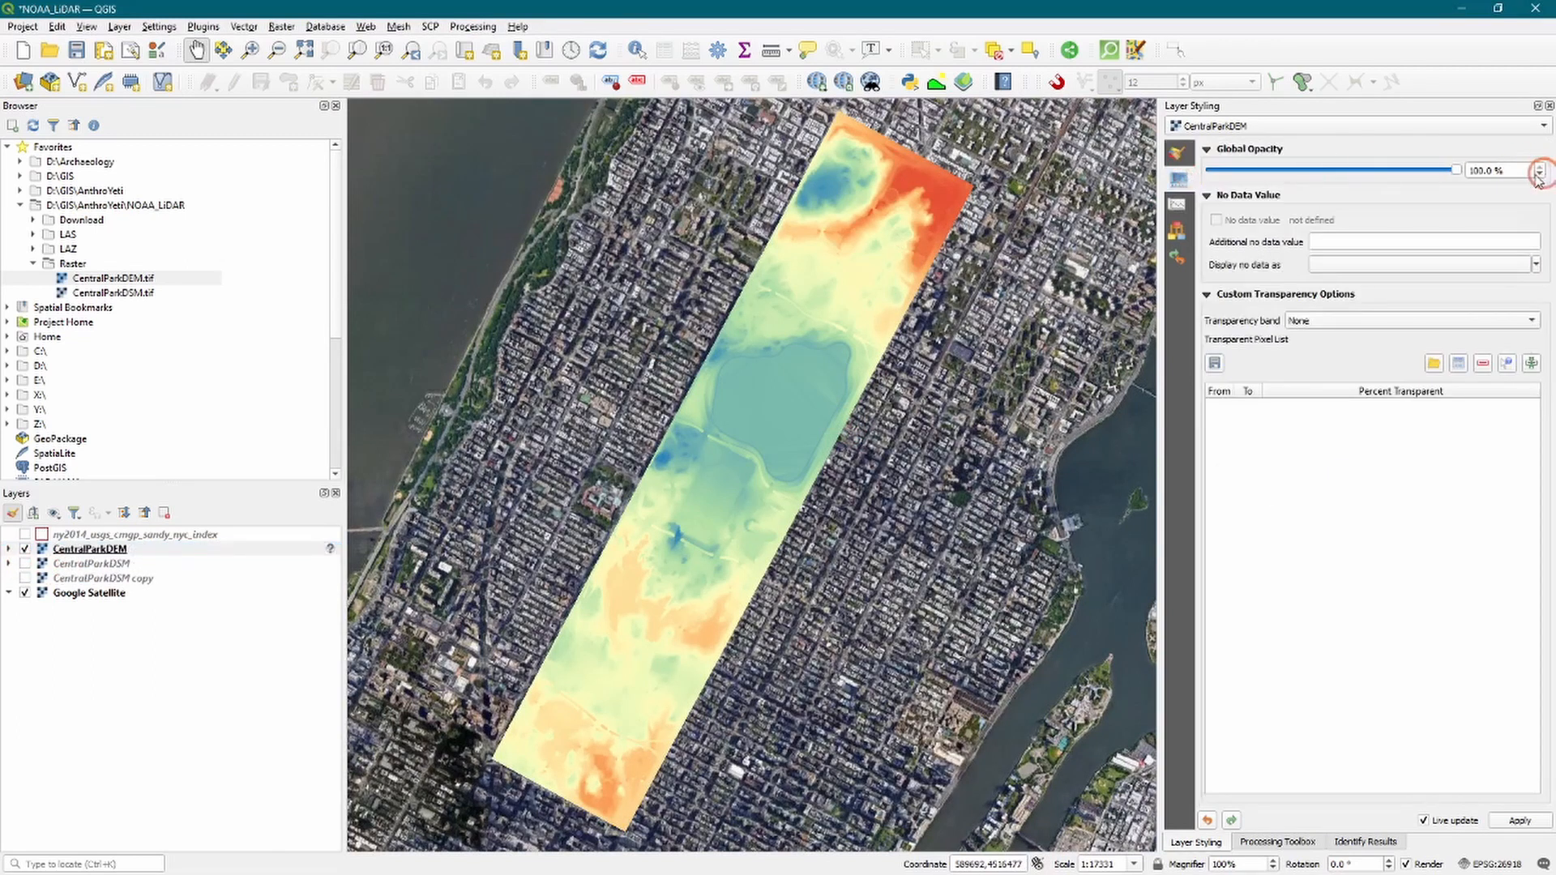
{"action": "left_click_drag", "start_coordinate": [1515, 171], "coordinate": [1438, 171]}
{"action": "type", "text": "50"}
{"action": "key", "text": "Return"}
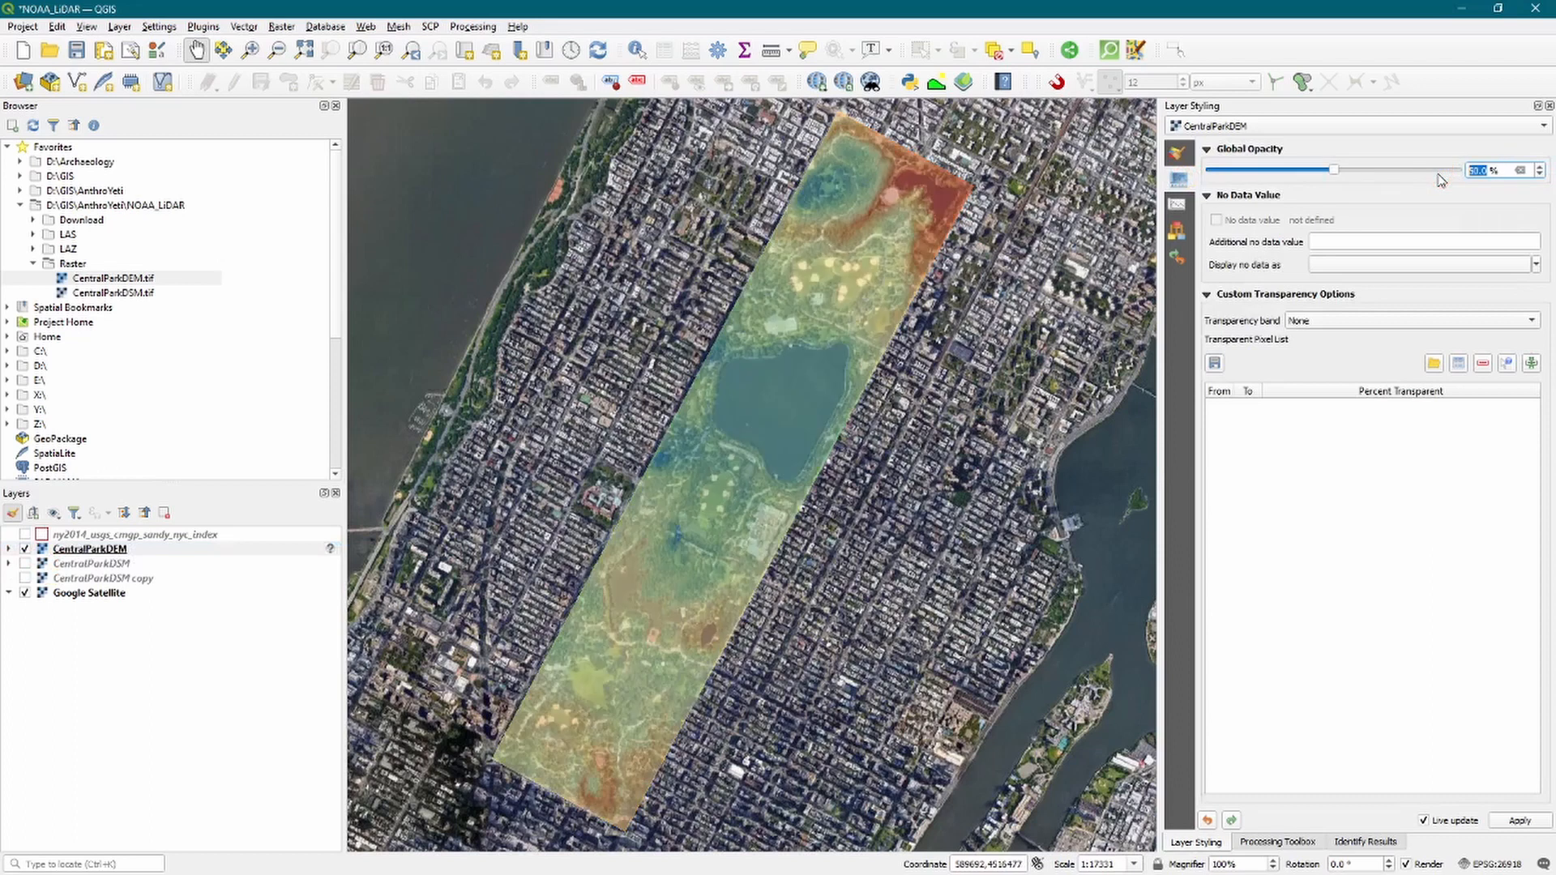
{"action": "scroll", "coordinate": [676, 673], "scroll_direction": "up", "scroll_amount": 2}
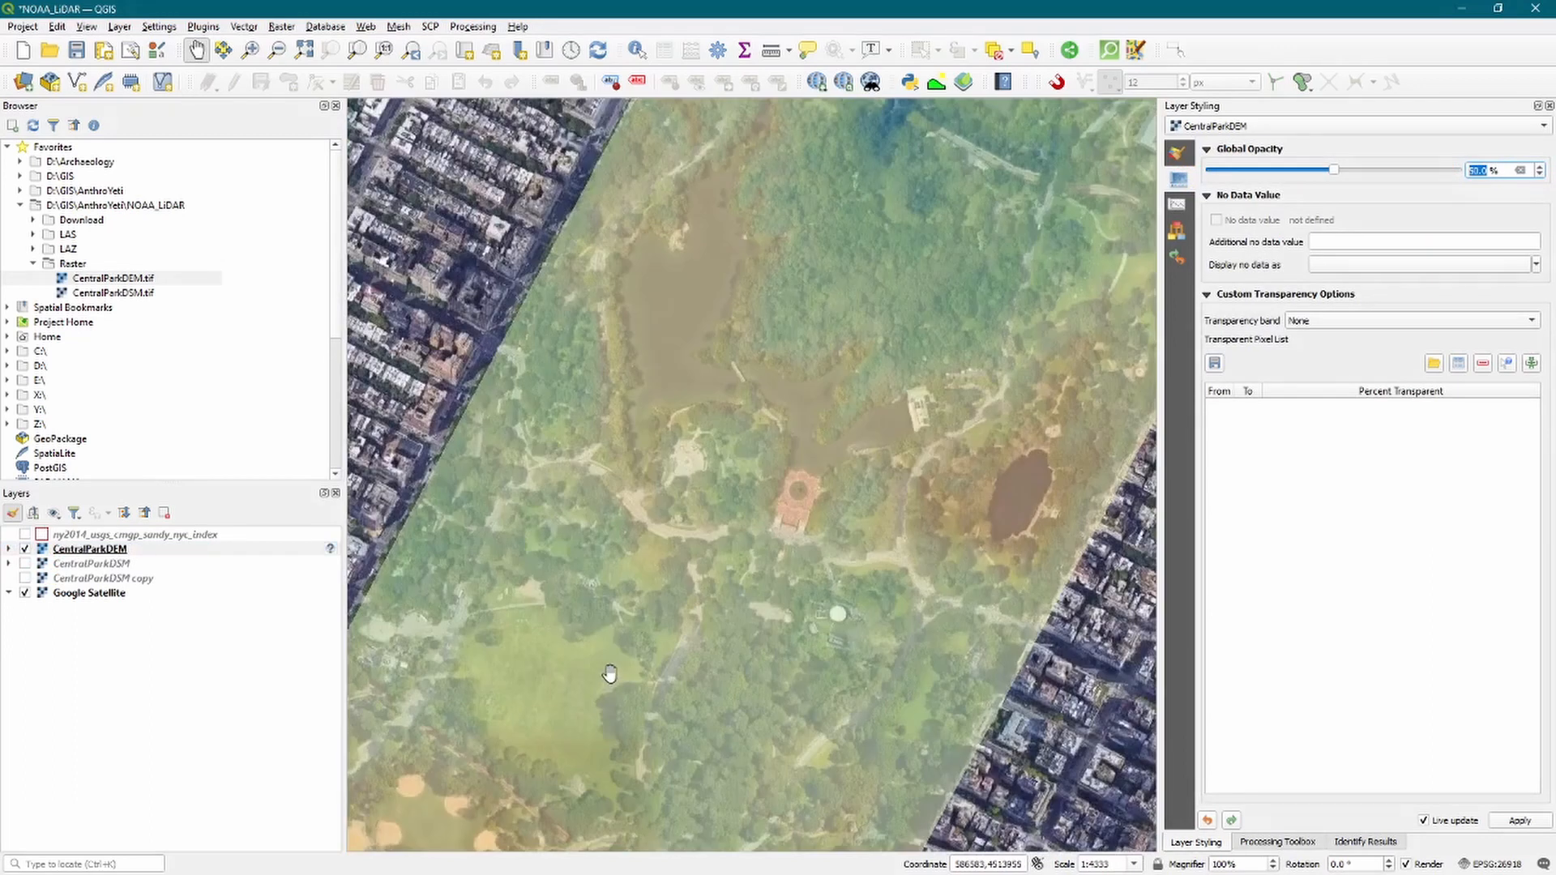
{"action": "left_click_drag", "start_coordinate": [611, 678], "coordinate": [790, 306]}
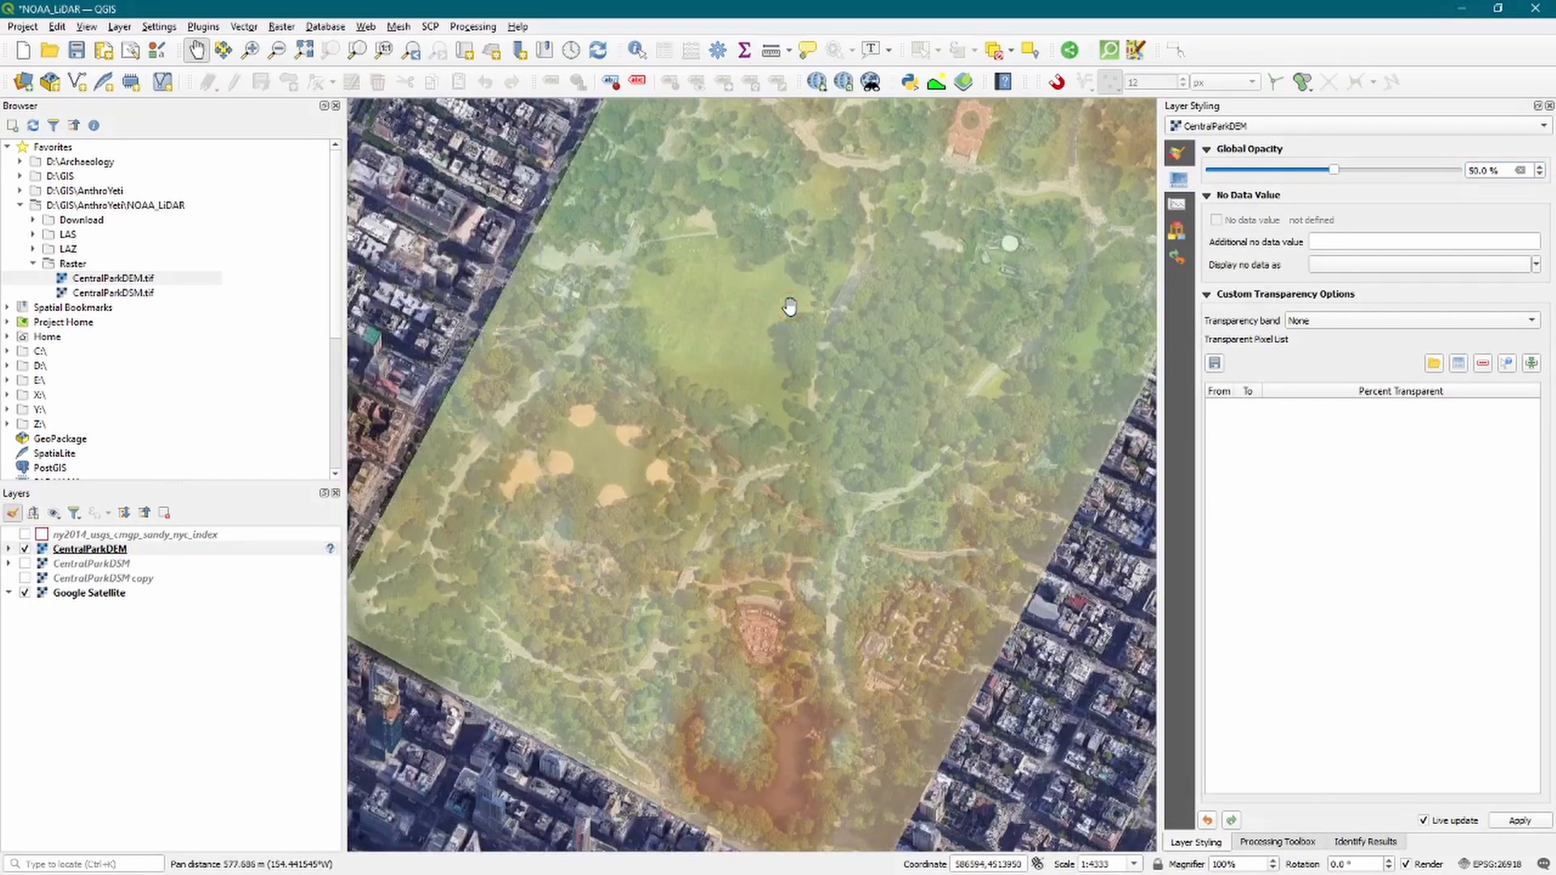
{"action": "scroll", "coordinate": [788, 306], "scroll_direction": "down", "scroll_amount": 2}
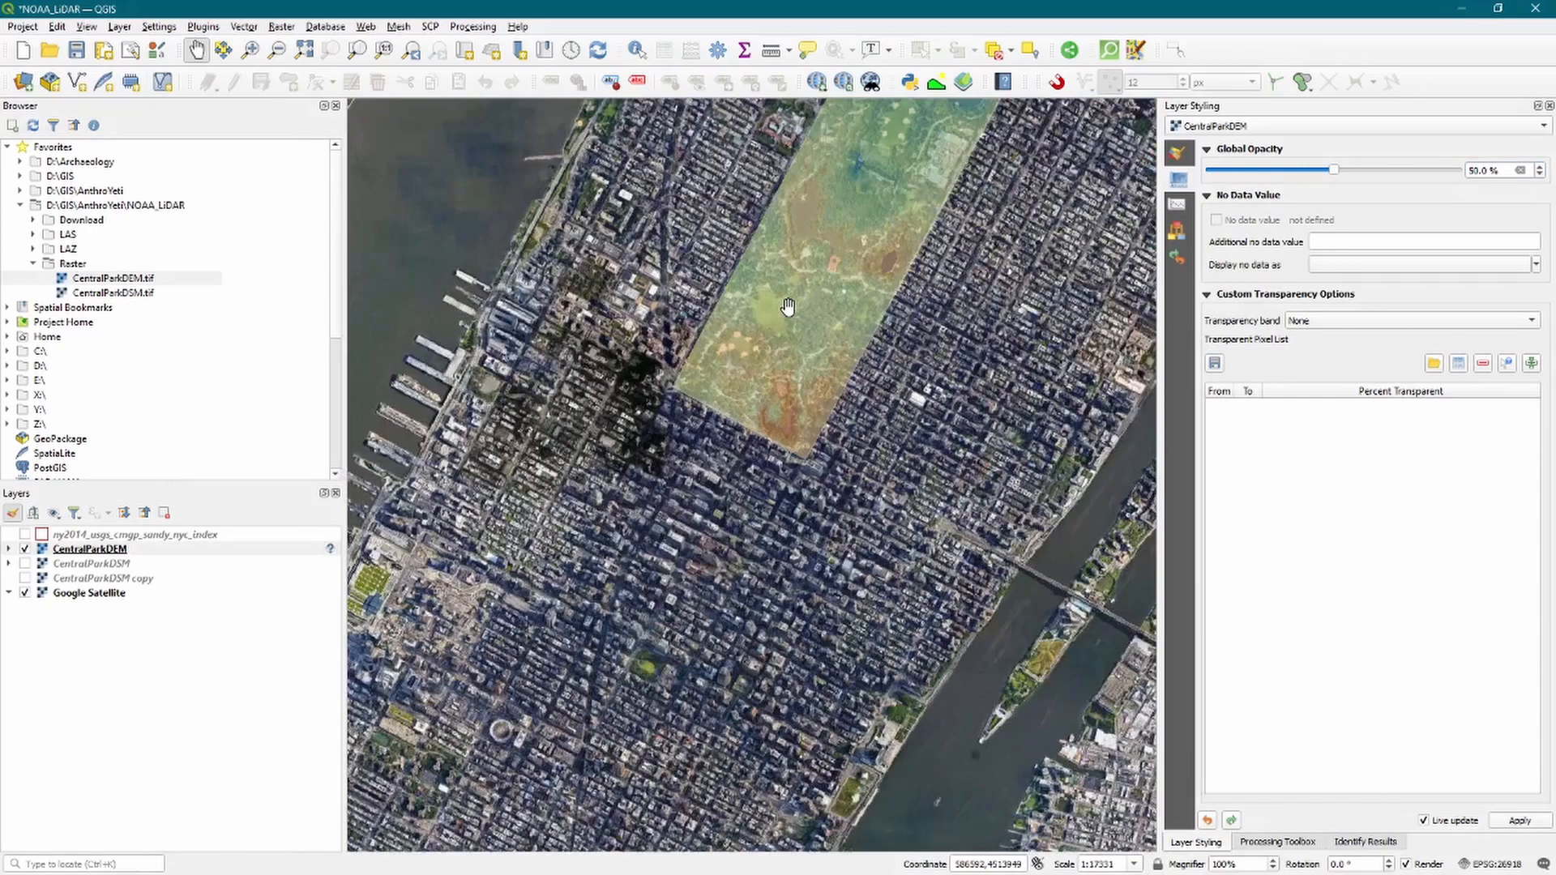
{"action": "left_click_drag", "start_coordinate": [766, 546], "coordinate": [741, 571]}
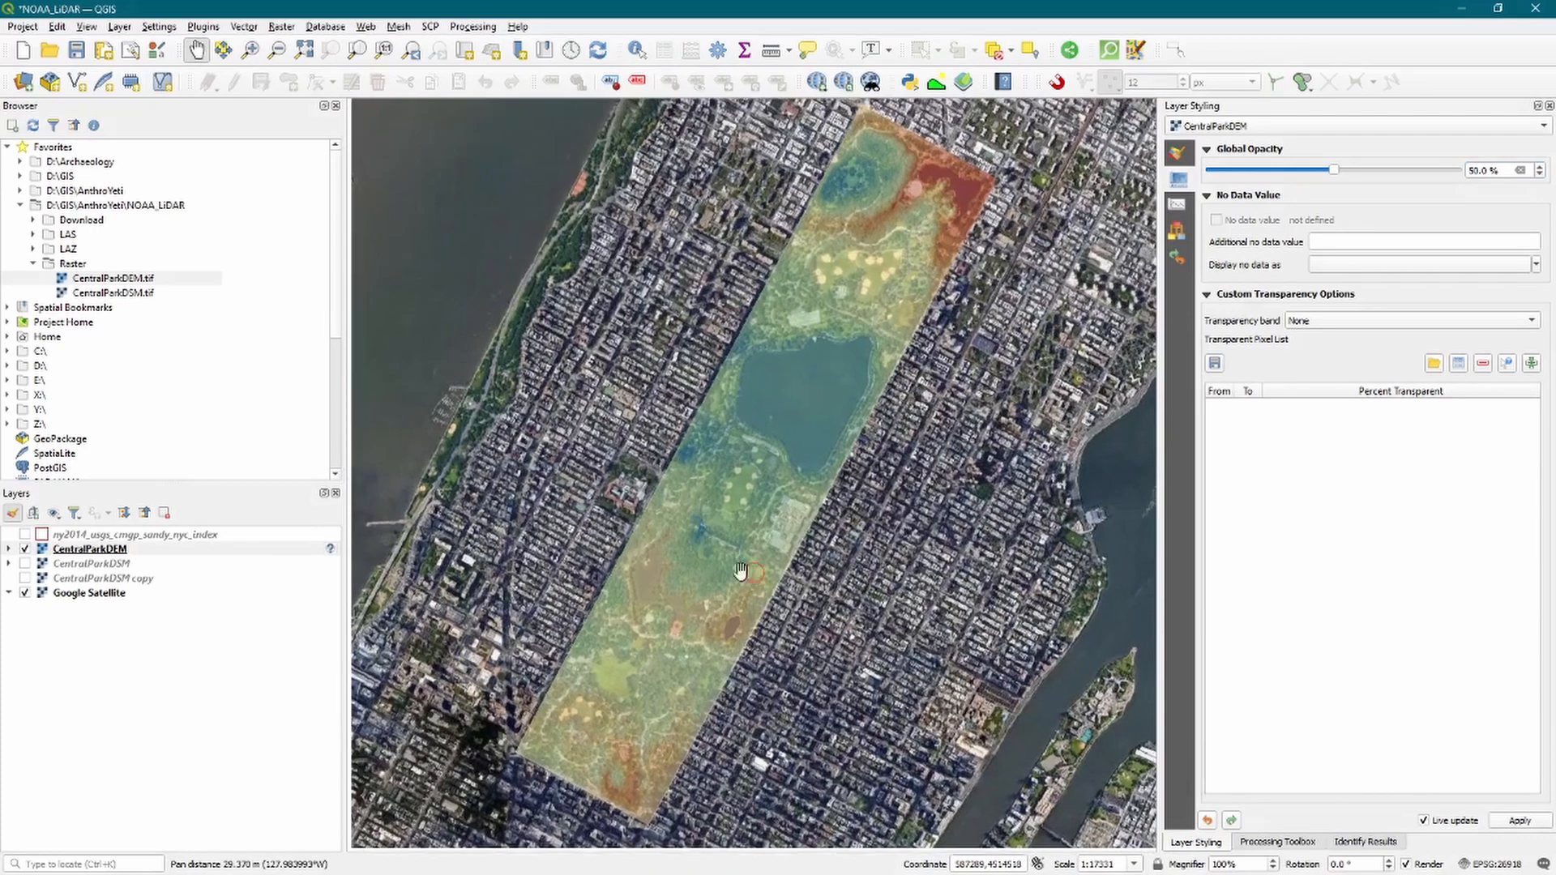
Assign the NAD83 / UTM zone 18N (EPSG:26918) coordinate reference system to the CentralParkDEM layer.
{"action": "right_click", "coordinate": [122, 550]}
{"action": "mouse_move", "coordinate": [239, 788]}
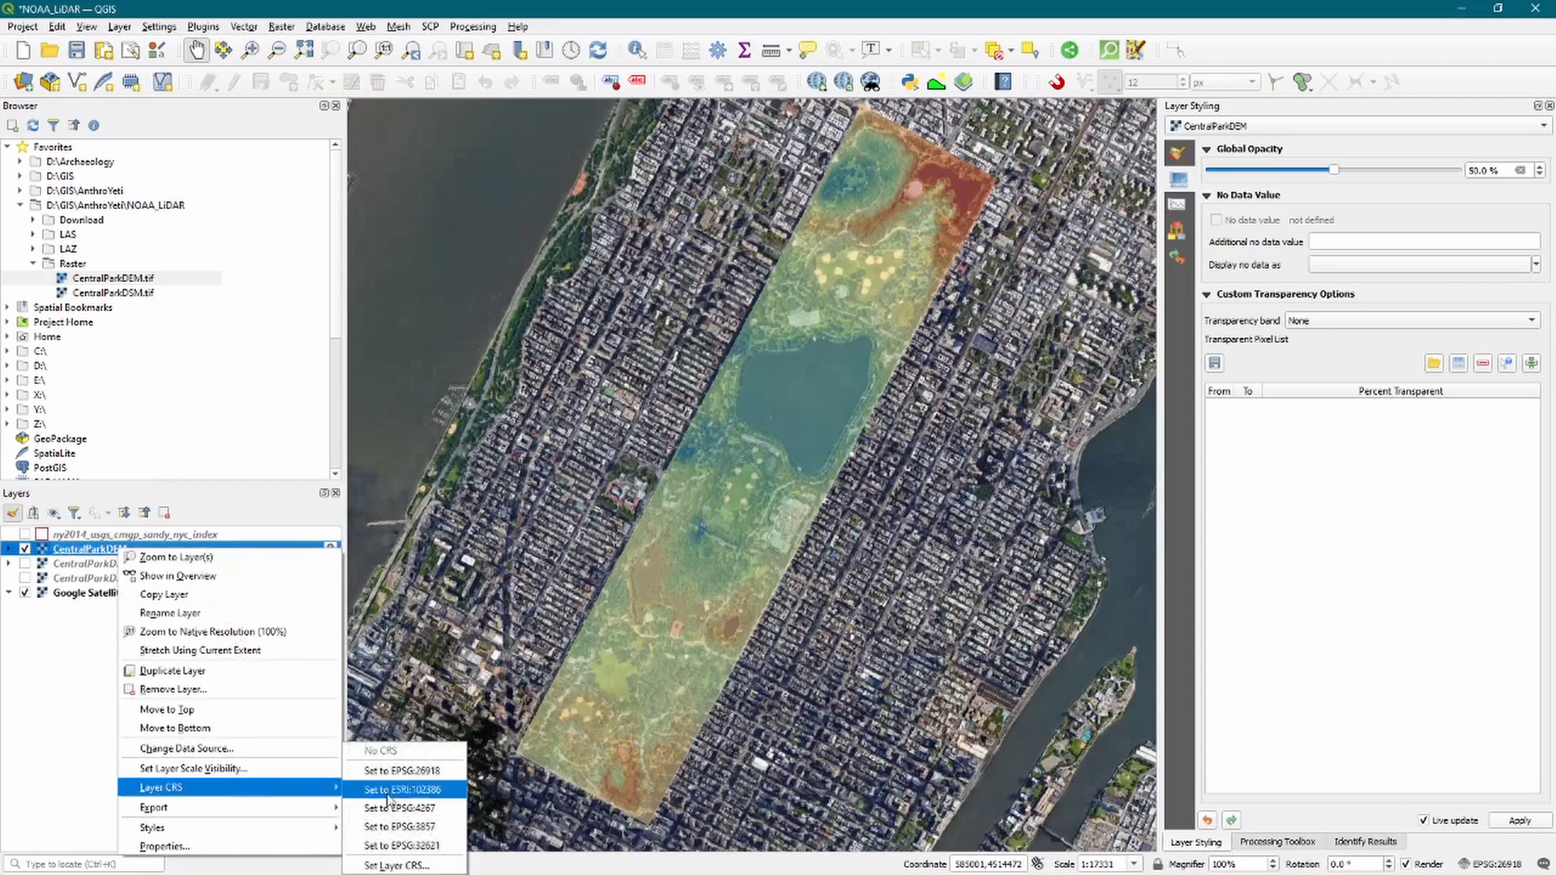
{"action": "left_click", "coordinate": [395, 866]}
{"action": "left_click", "coordinate": [669, 410]}
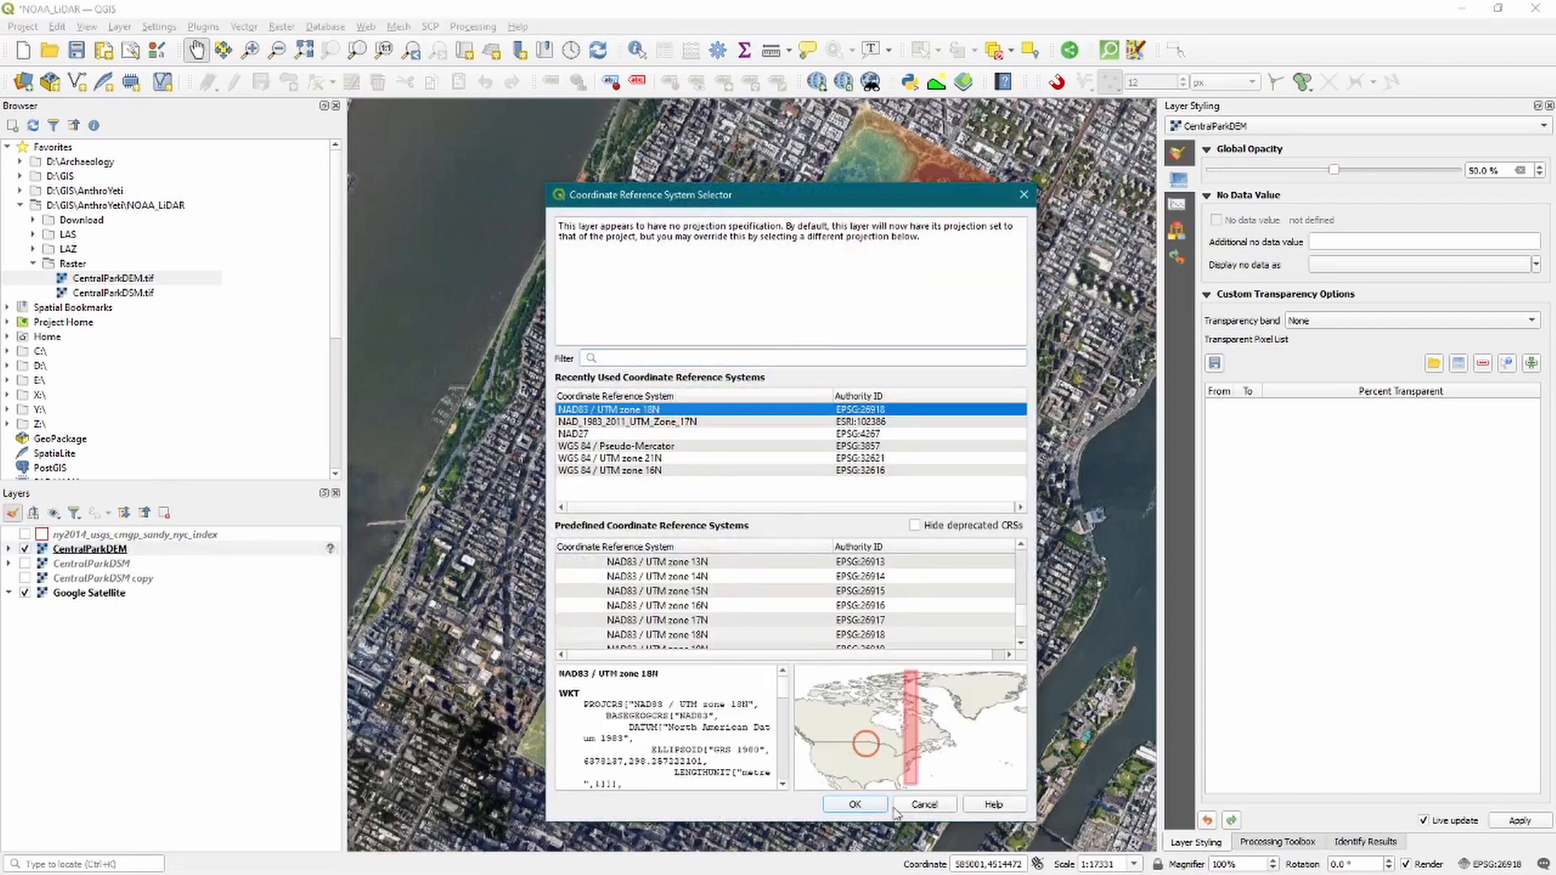
{"action": "left_click", "coordinate": [850, 804]}
{"action": "left_click_drag", "start_coordinate": [892, 491], "coordinate": [915, 469]}
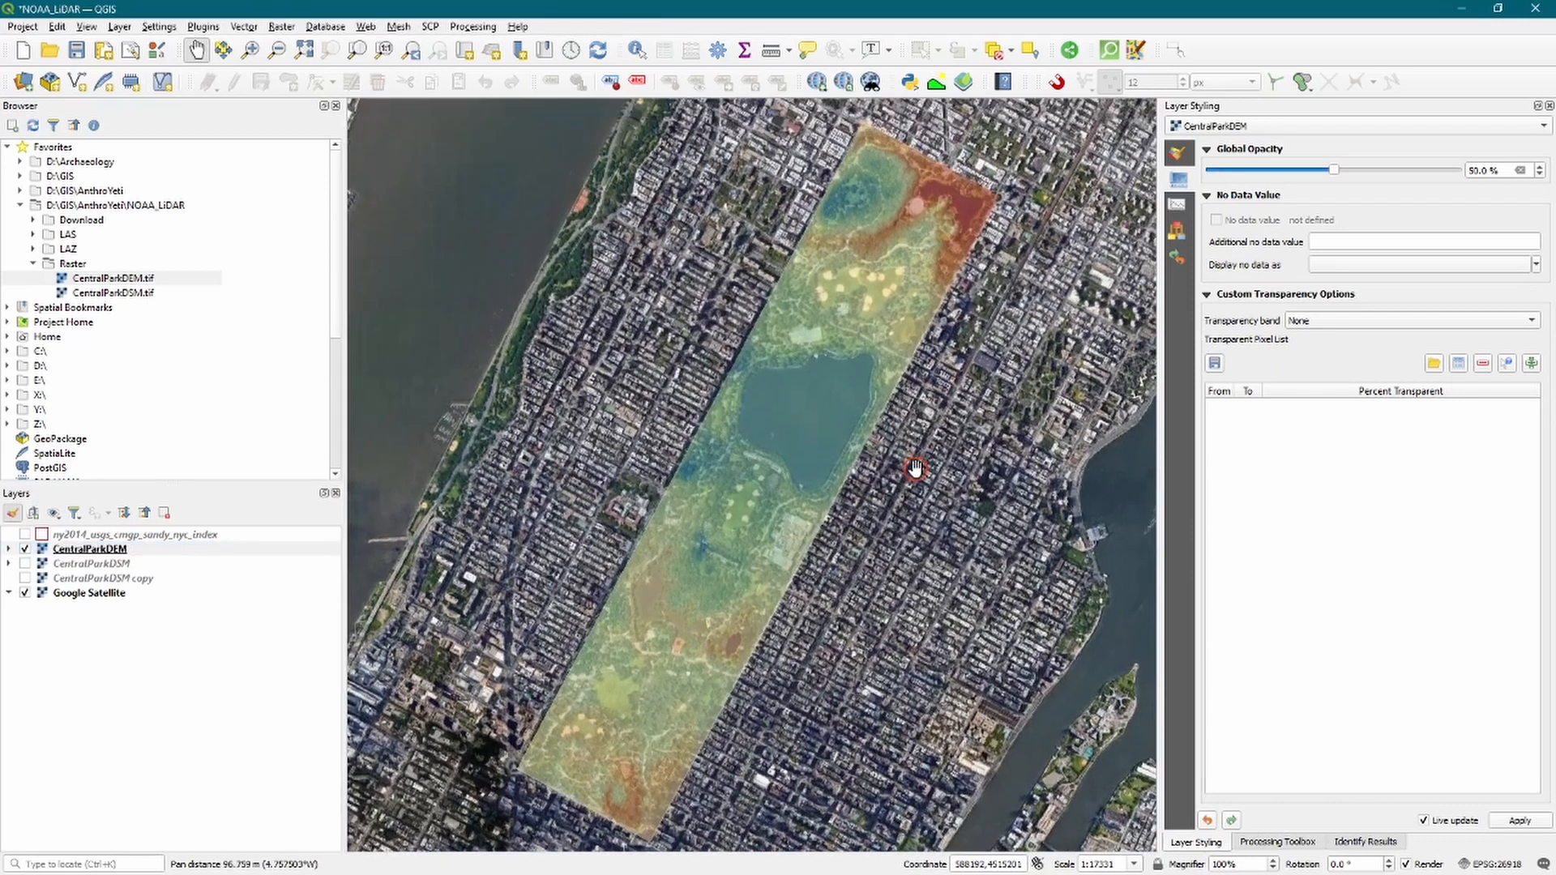
Search the processing tools for "view" and open the GRASS r.viewshed tool.
{"action": "left_click", "coordinate": [1278, 841]}
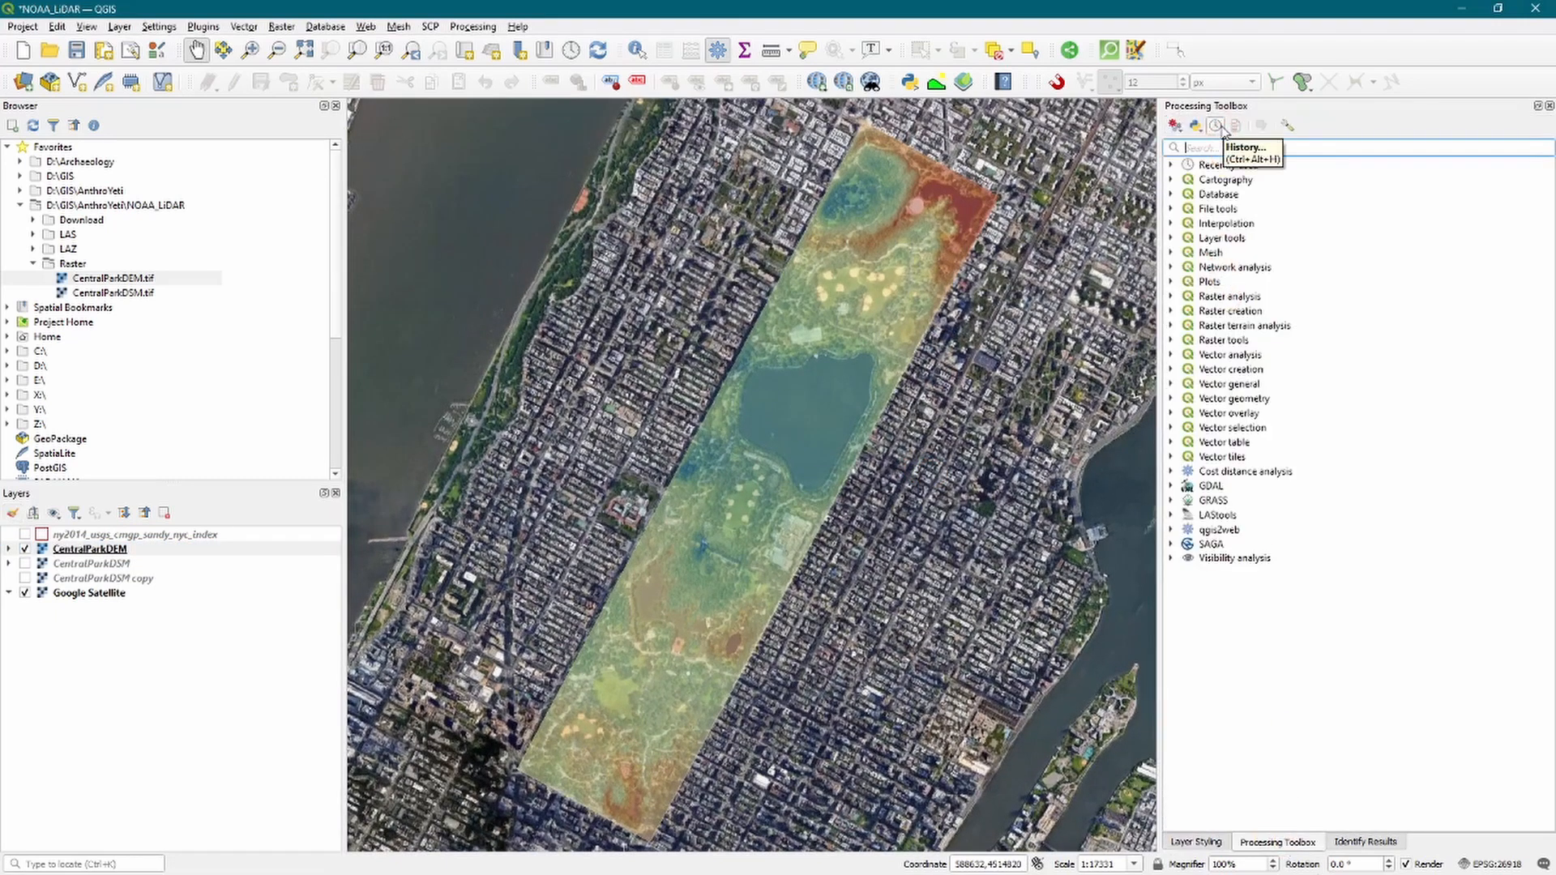
{"action": "type", "text": "view"}
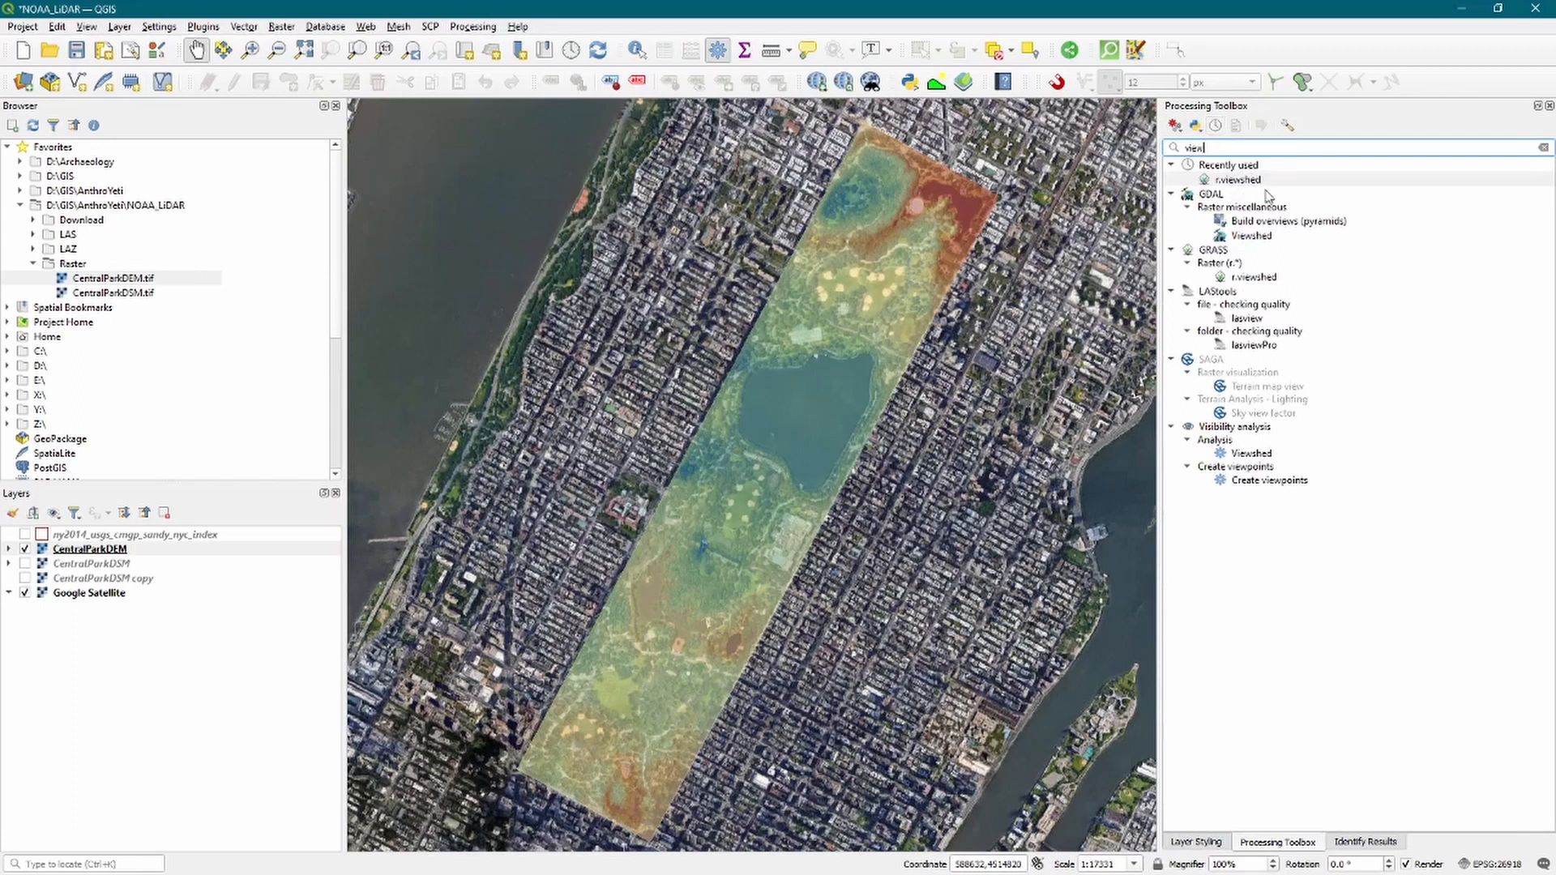
{"action": "left_click", "coordinate": [1255, 279]}
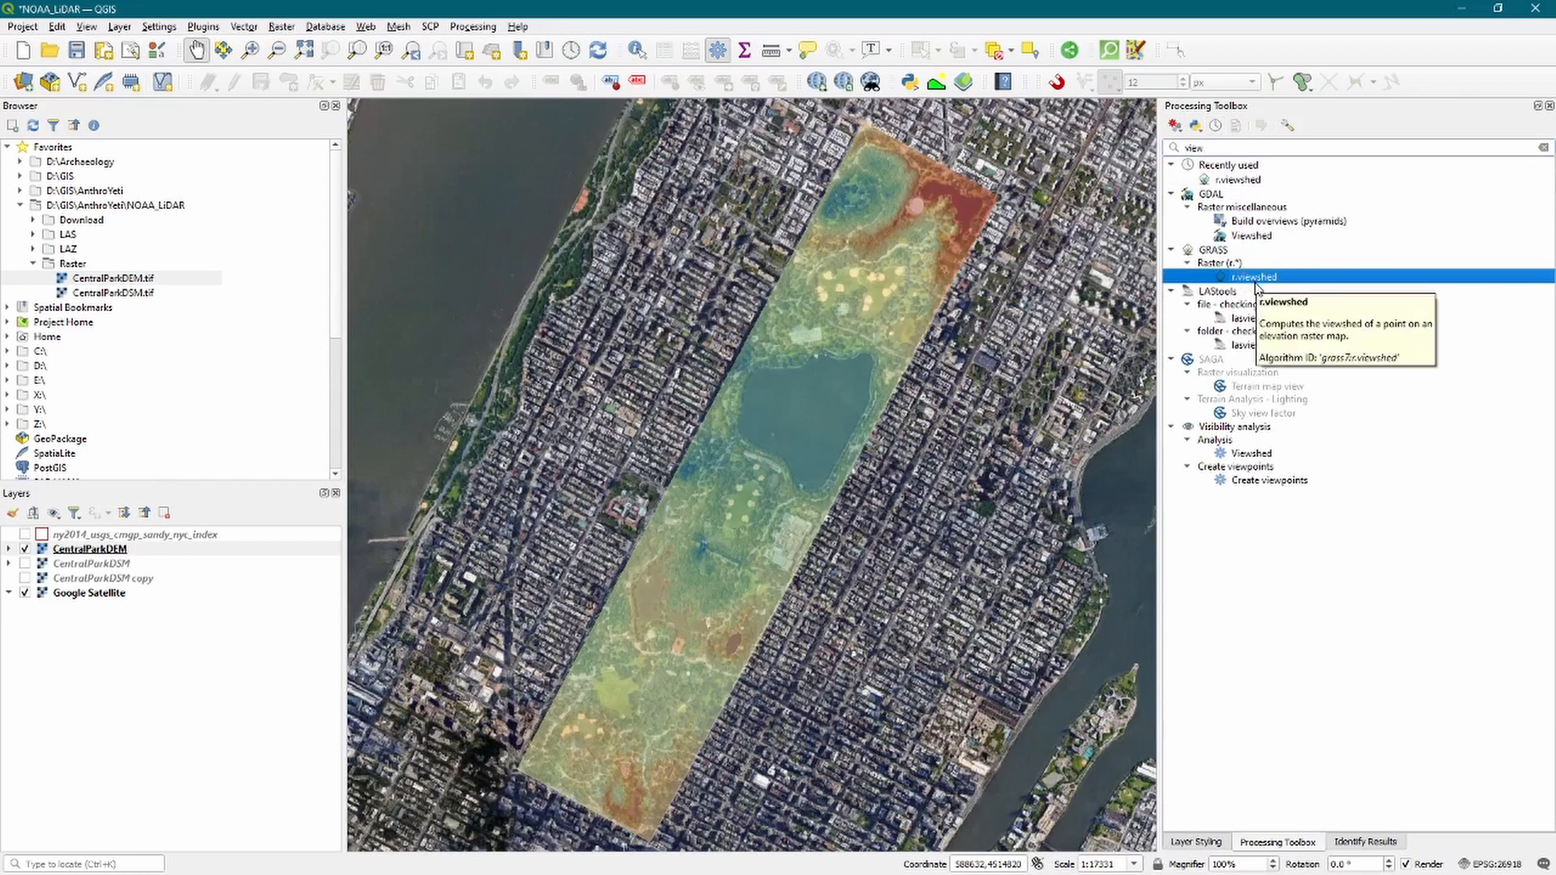
{"action": "double_click", "coordinate": [1258, 280]}
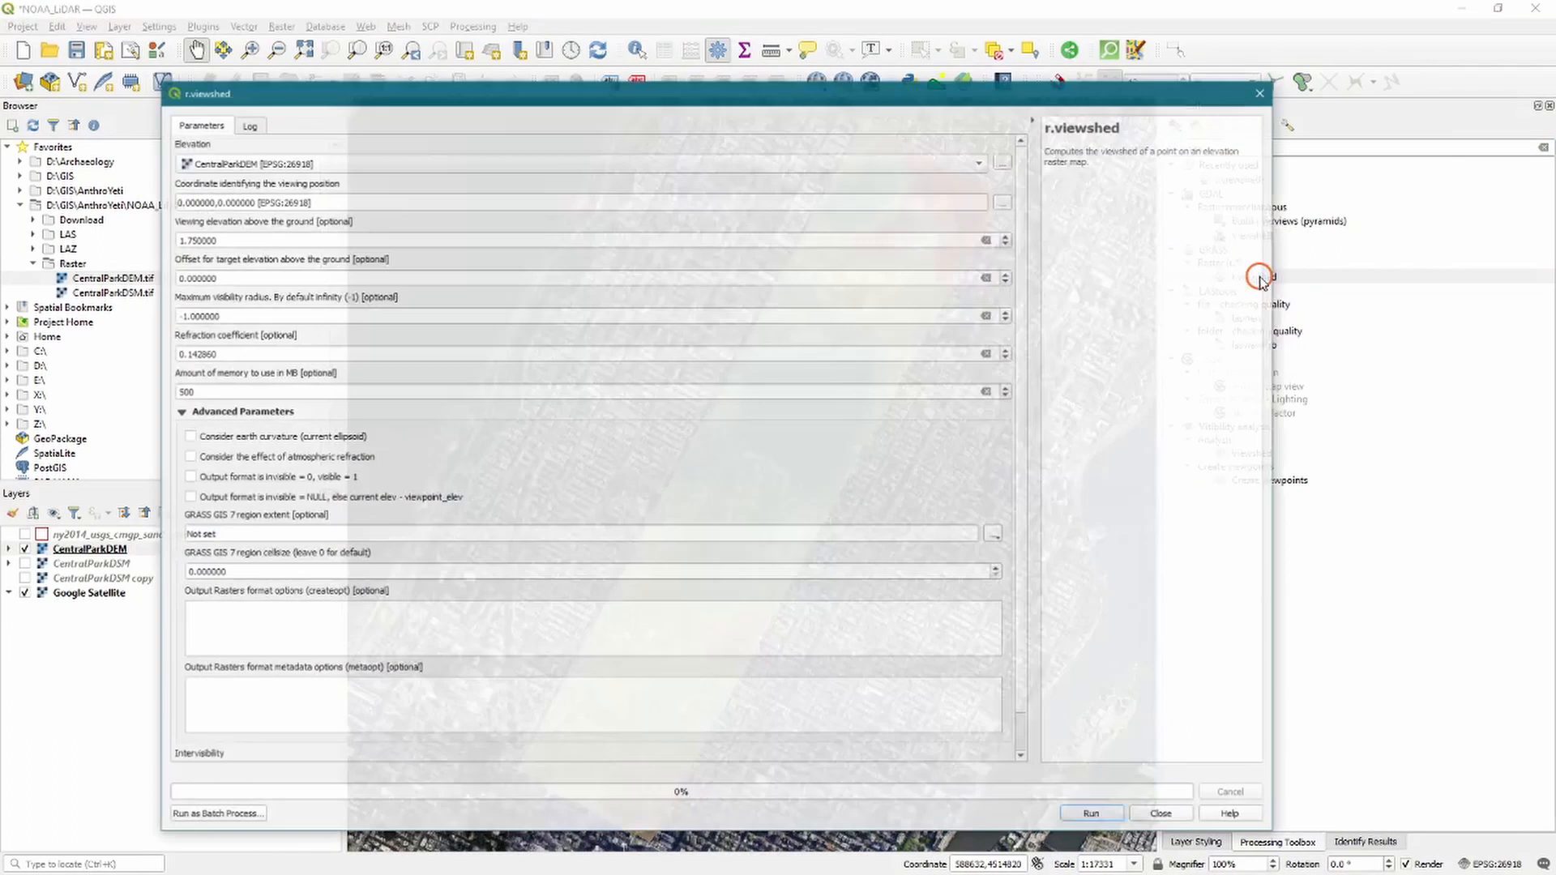
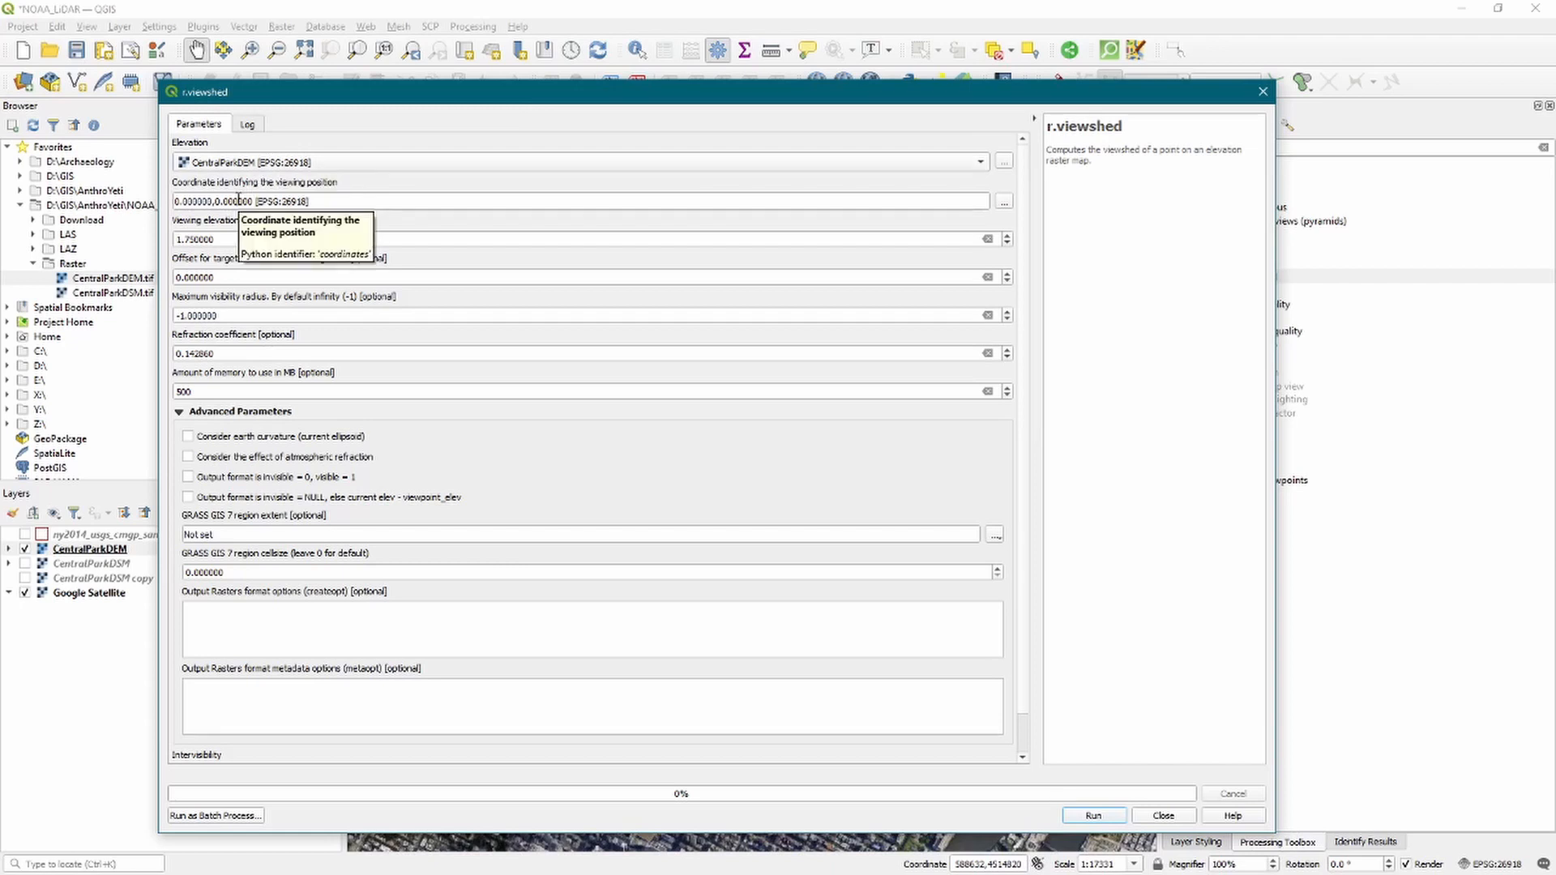
Pick the viewshed's viewing position on the map, on the deck of the footbridge across the park's lake.
{"action": "left_click", "coordinate": [1005, 202]}
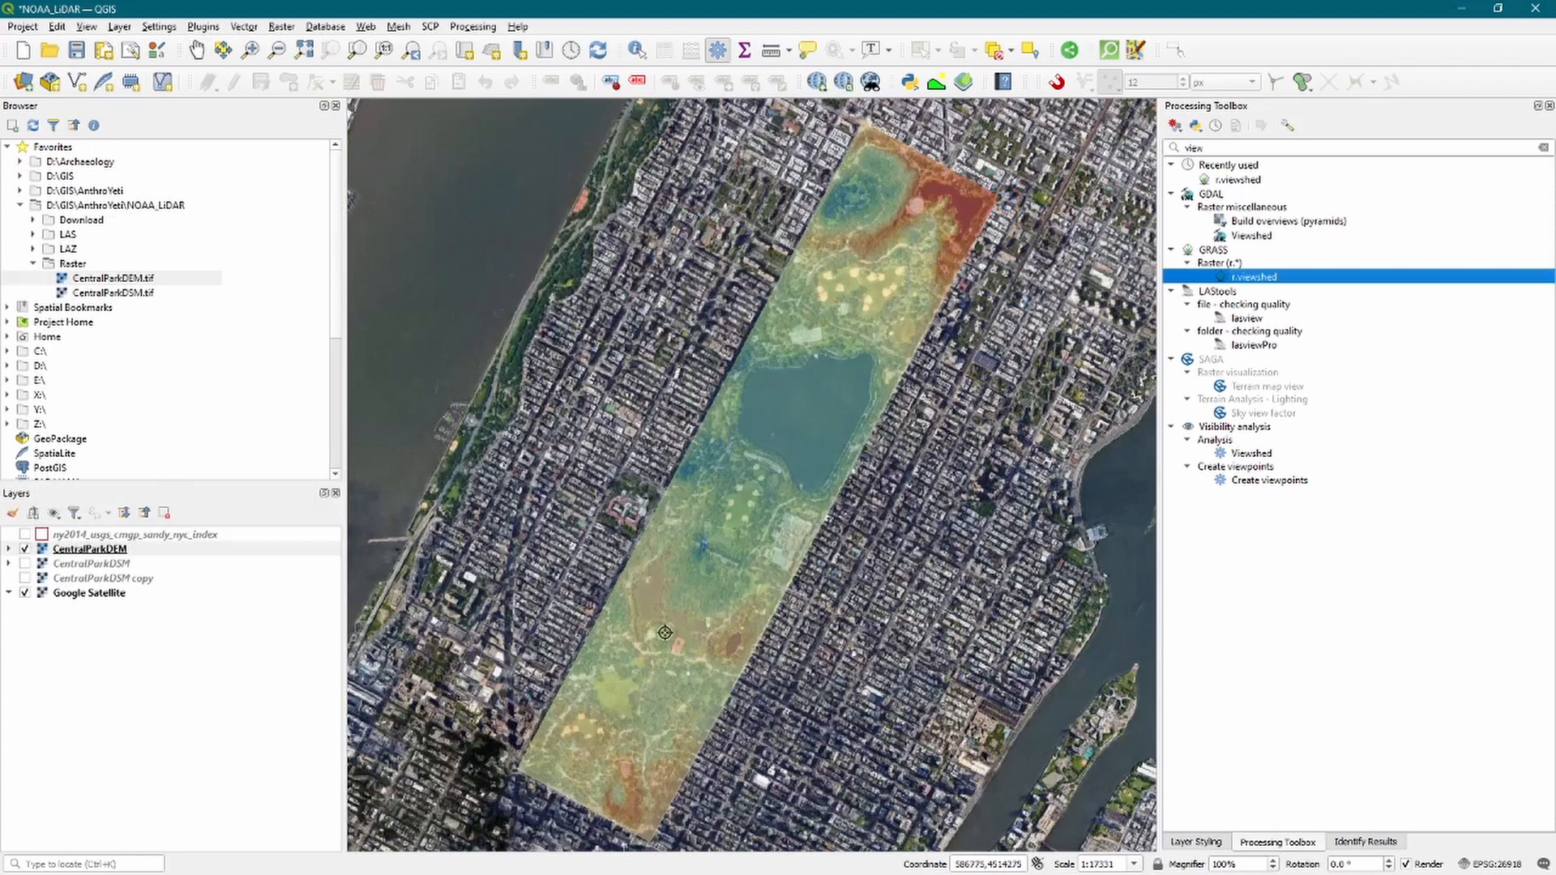
{"action": "scroll", "coordinate": [663, 627], "scroll_direction": "up", "scroll_amount": 2}
{"action": "scroll", "coordinate": [645, 580], "scroll_direction": "up", "scroll_amount": 4}
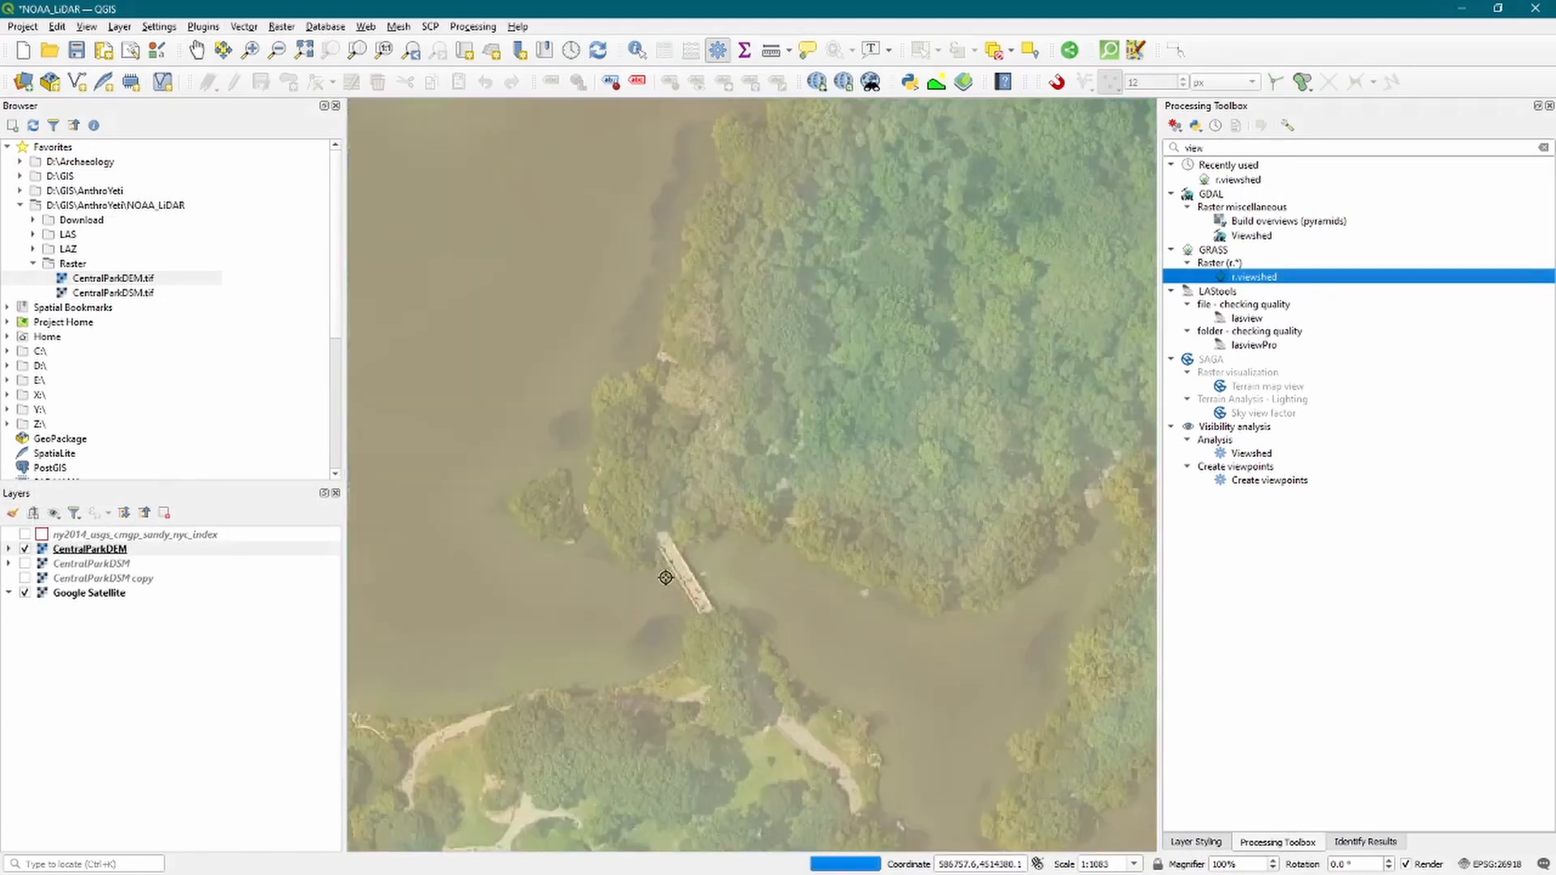
{"action": "scroll", "coordinate": [696, 574], "scroll_direction": "up", "scroll_amount": 1}
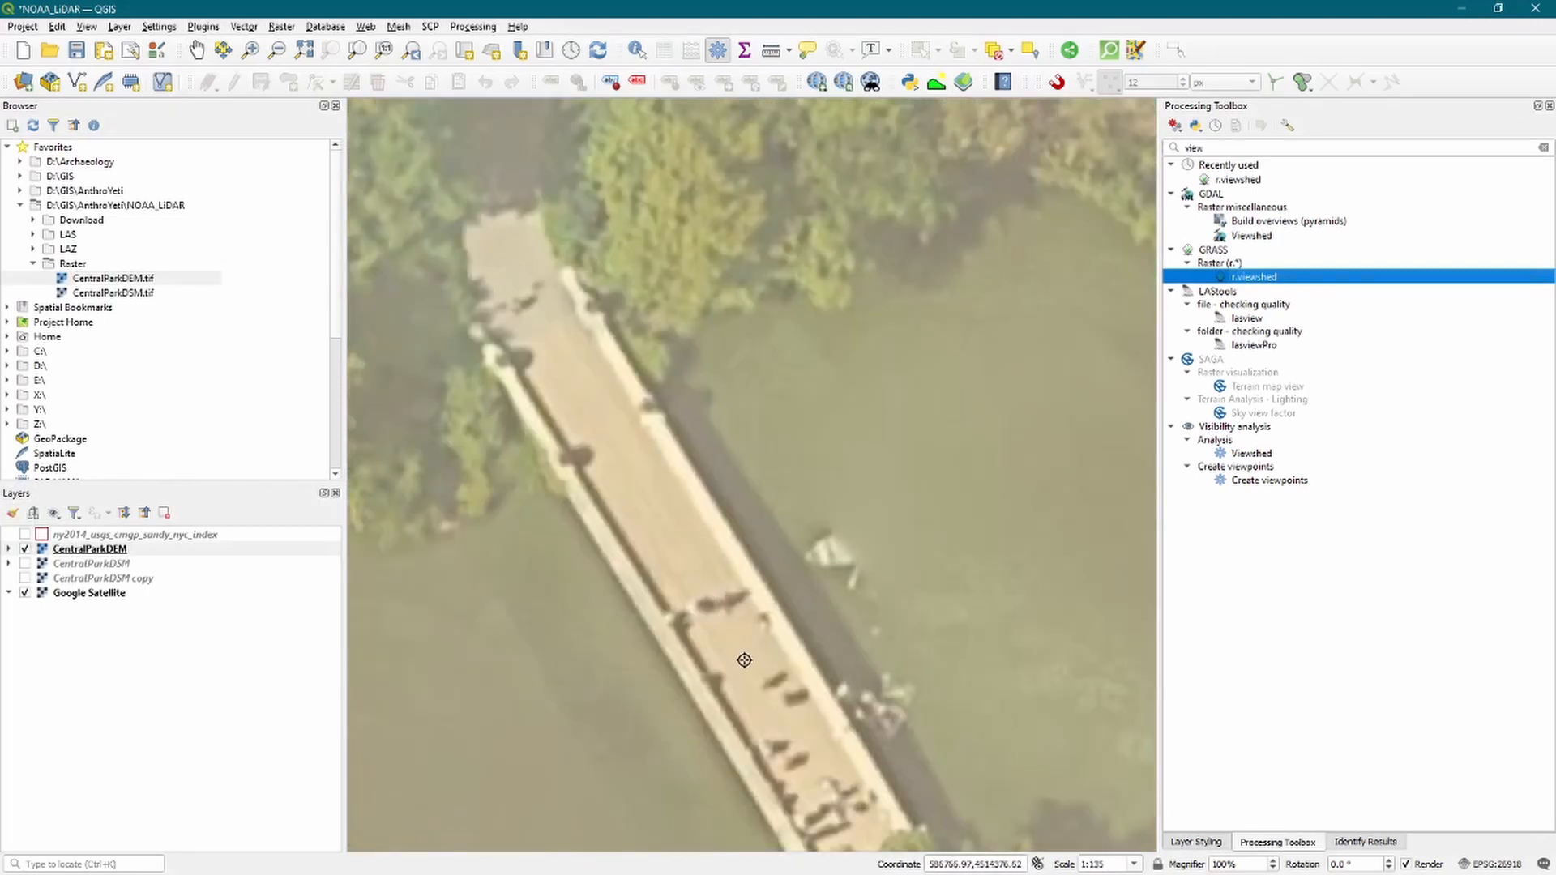
{"action": "left_click", "coordinate": [744, 660]}
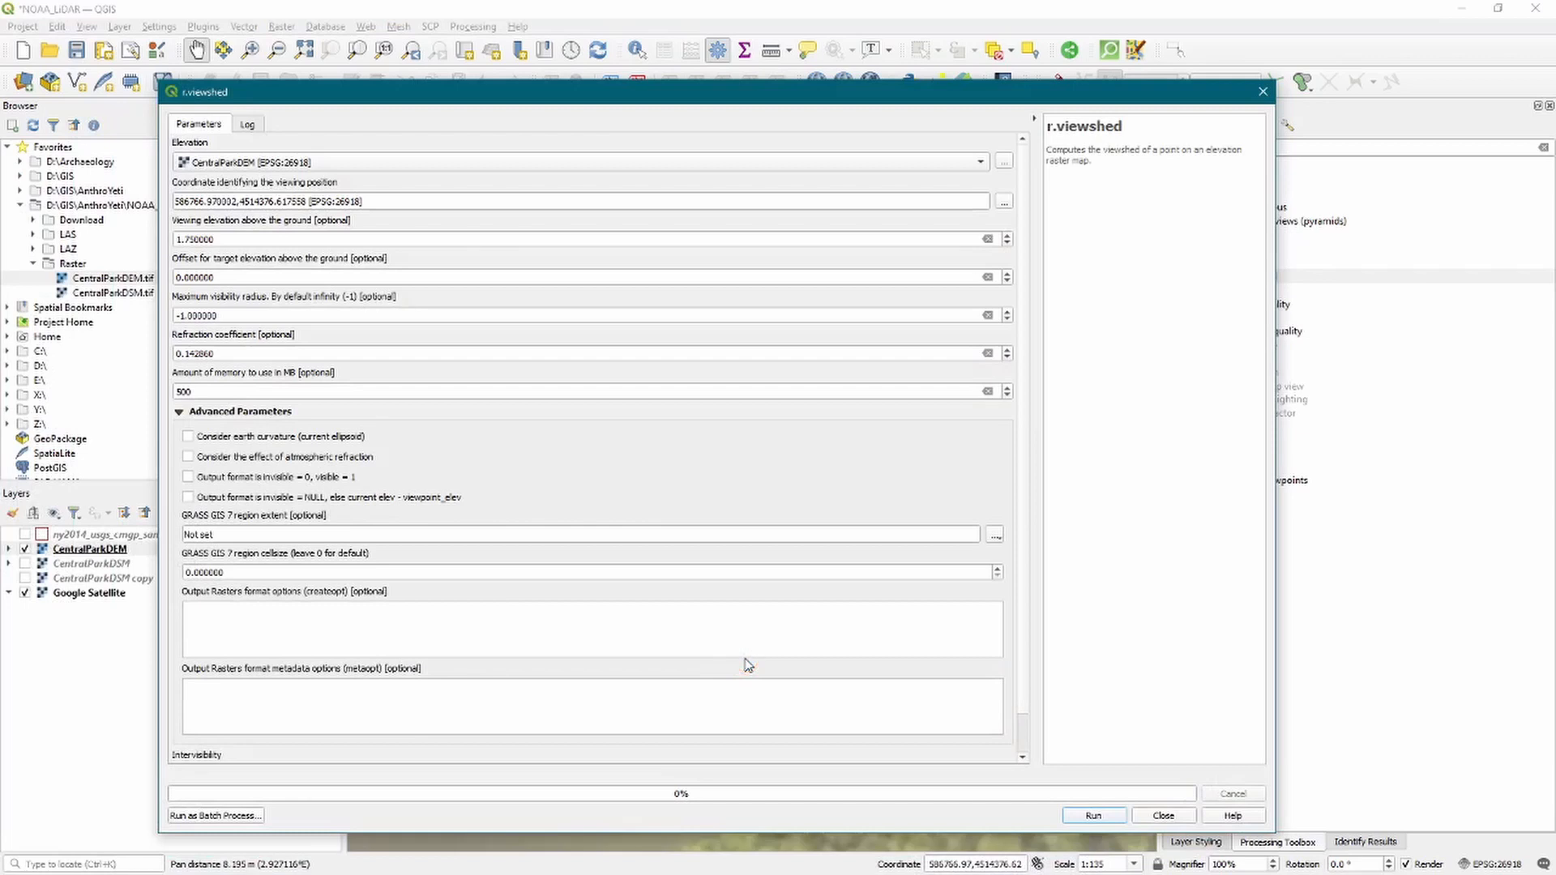
Set the viewshed's viewing elevation above the ground to 2 and its memory amount to 5000 MB.
{"action": "double_click", "coordinate": [304, 240]}
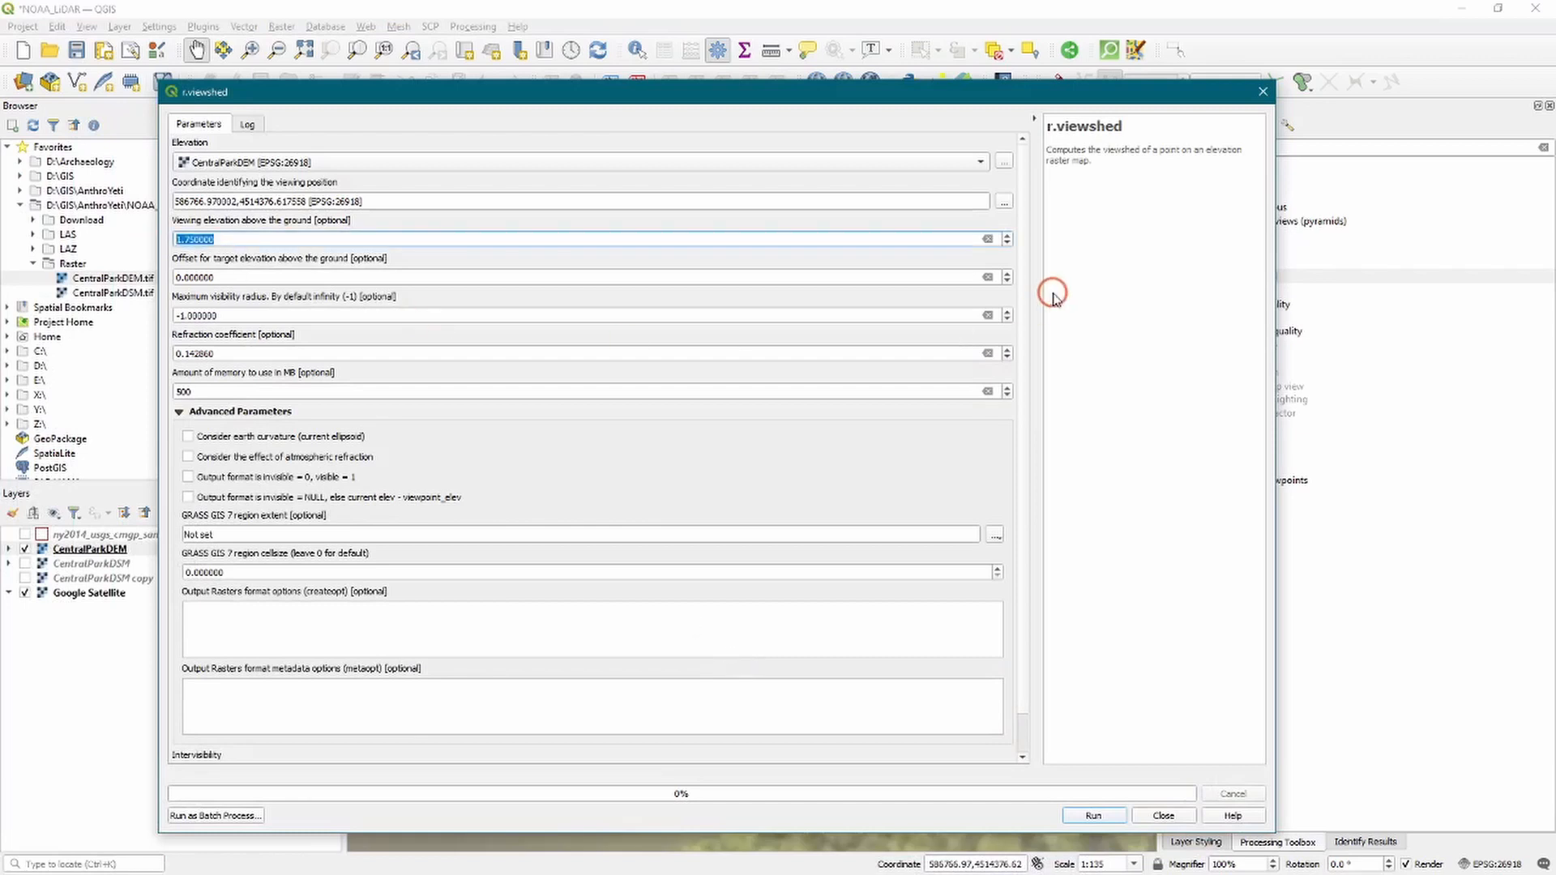
{"action": "type", "text": "2"}
{"action": "double_click", "coordinate": [179, 393]}
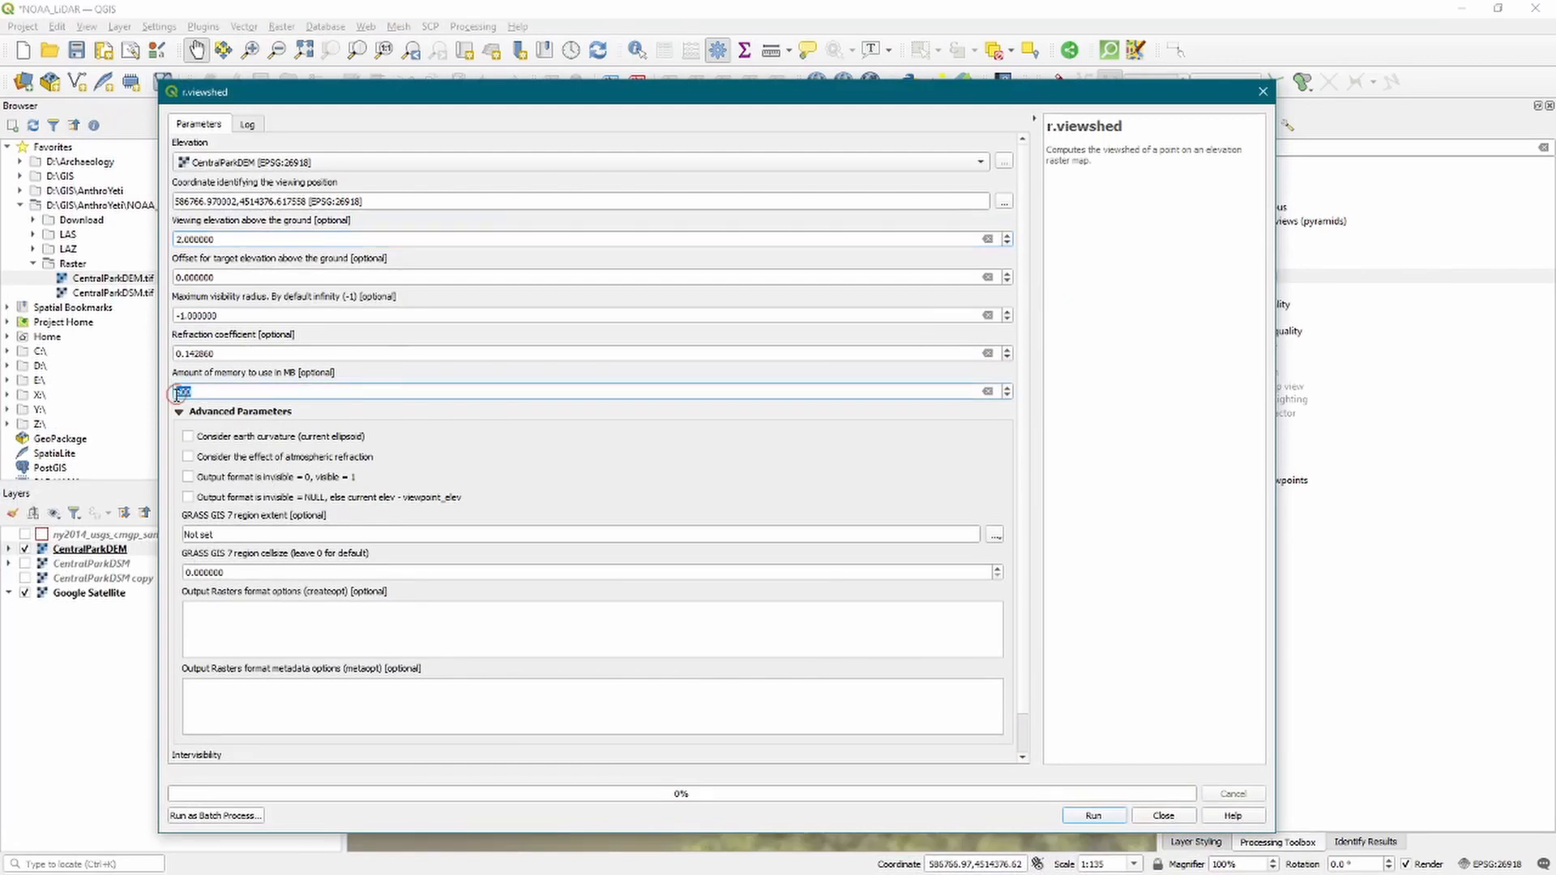
{"action": "type", "text": "5000"}
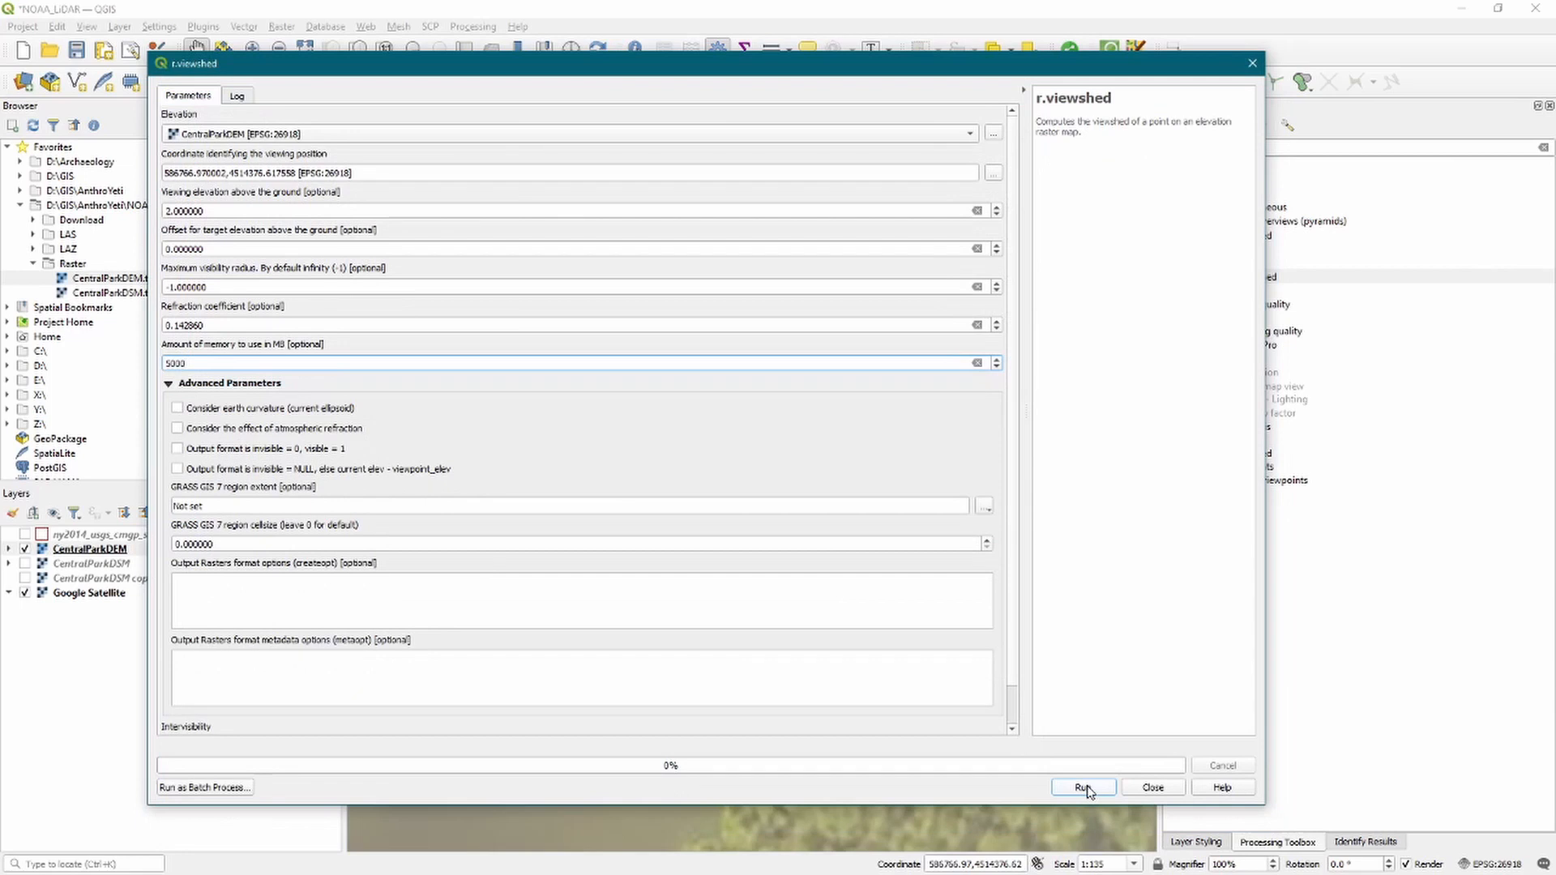
Run the viewshed on CentralParkDEM and close the tool once it finishes.
{"action": "left_click", "coordinate": [1084, 788]}
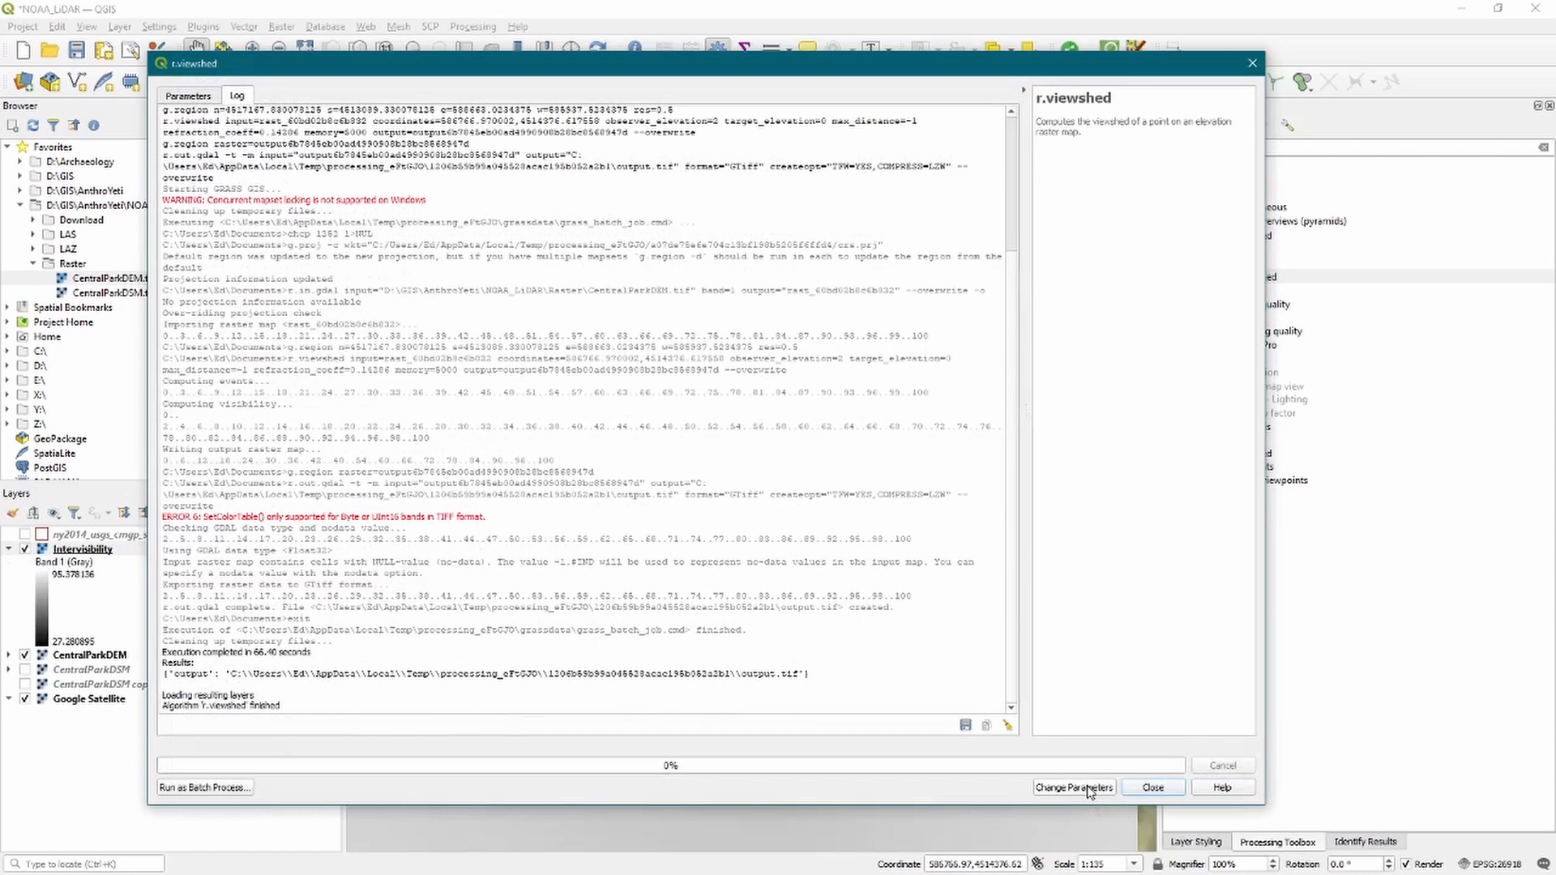
{"action": "left_click", "coordinate": [1152, 788]}
{"action": "scroll", "coordinate": [814, 474], "scroll_direction": "down", "scroll_amount": 3}
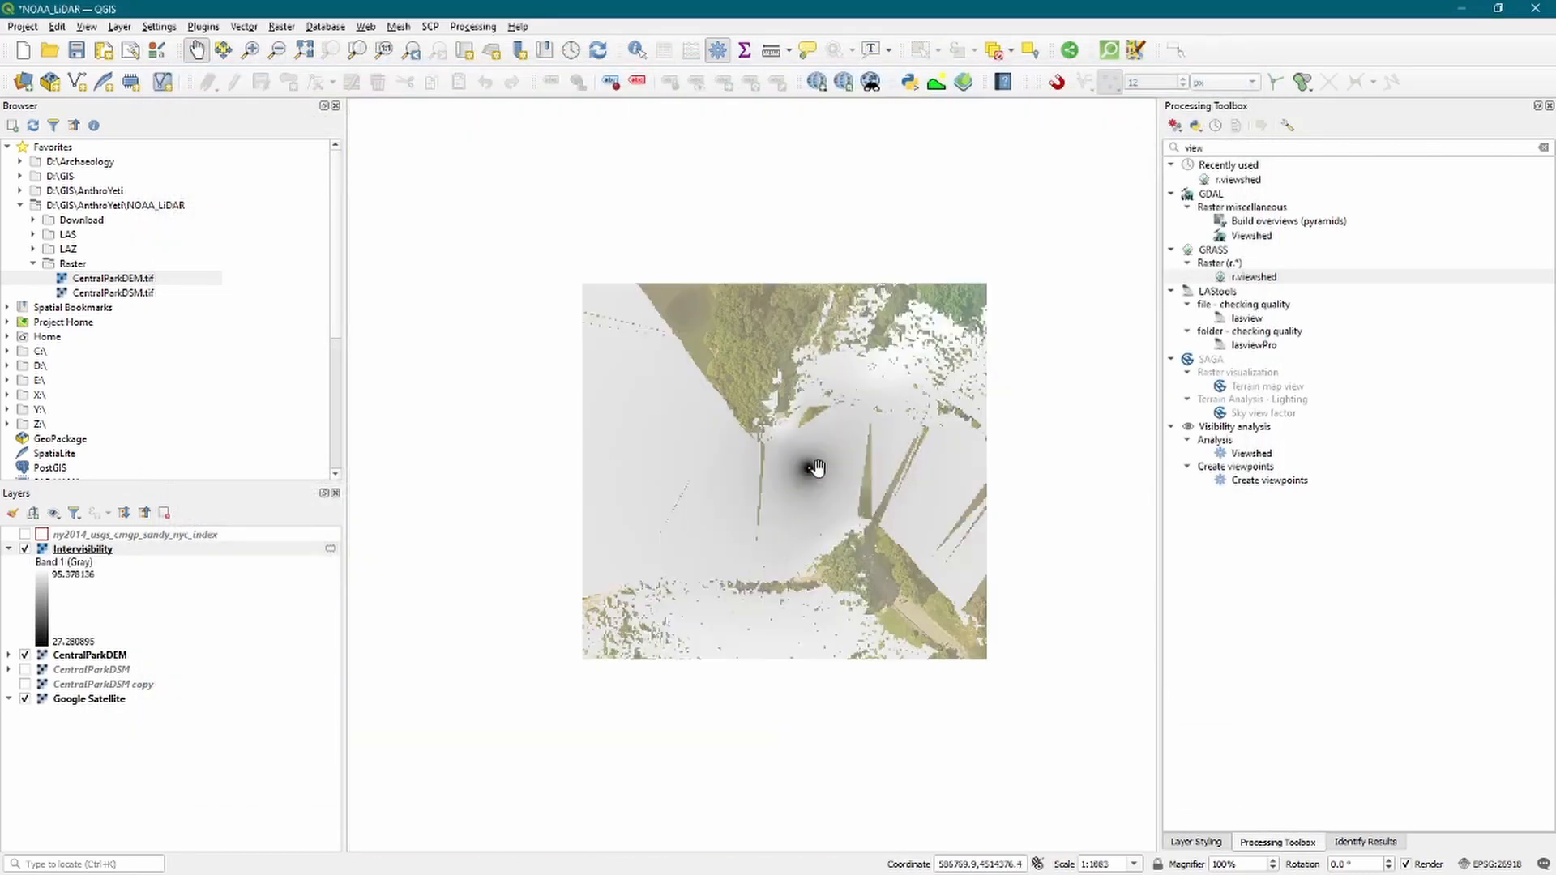
{"action": "scroll", "coordinate": [816, 469], "scroll_direction": "down", "scroll_amount": 1}
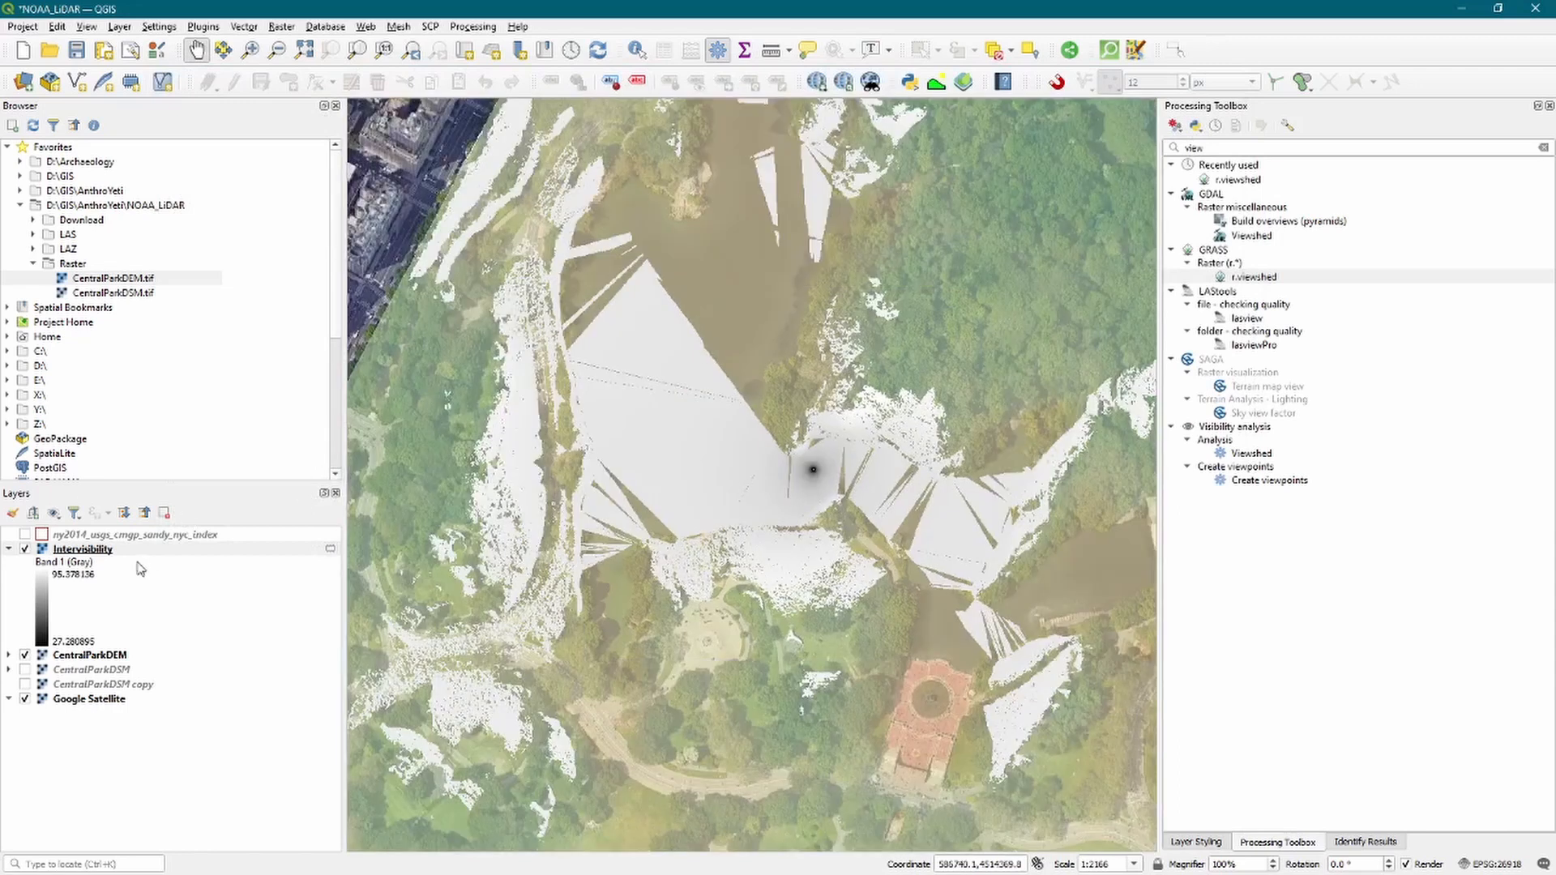
Rename the new Intervisibility layer as DEMViewshed.
{"action": "left_click", "coordinate": [105, 551]}
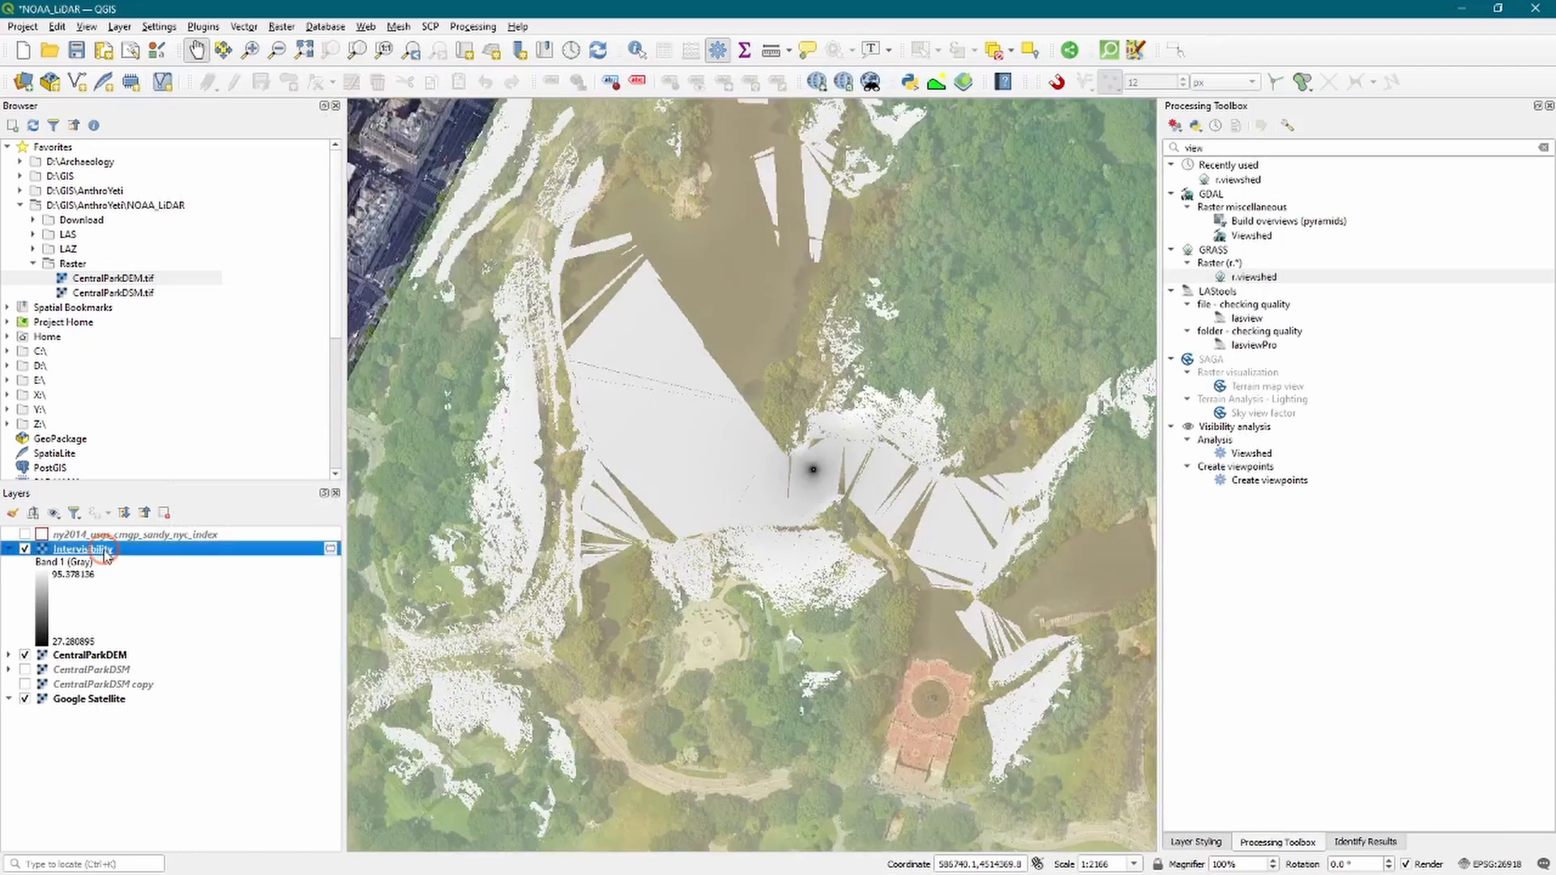
{"action": "left_click", "coordinate": [105, 551]}
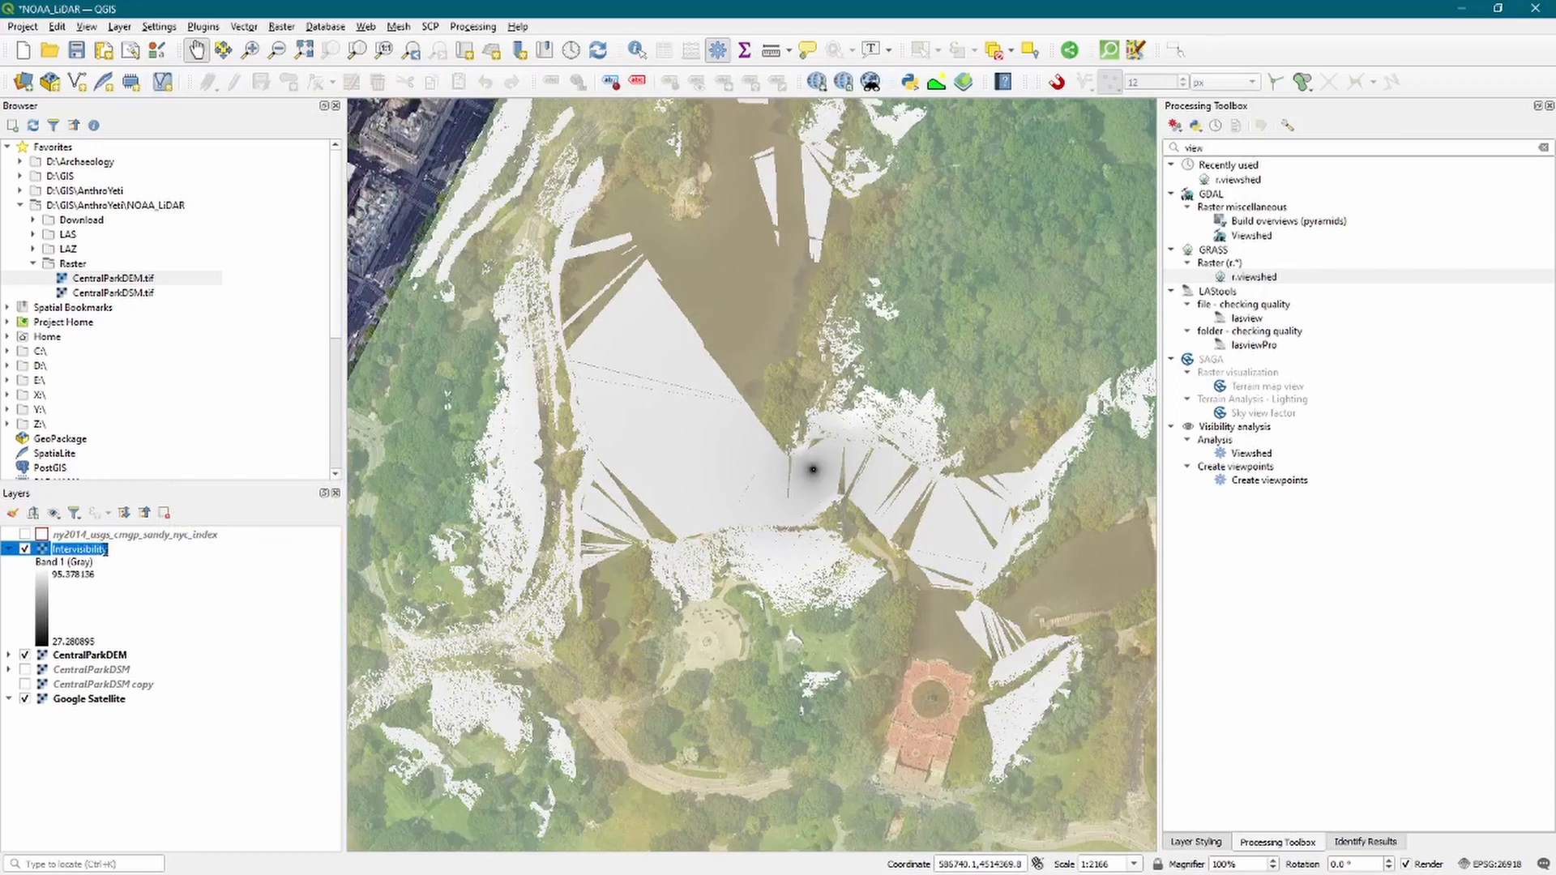
{"action": "type", "text": "DEMViewshed"}
{"action": "key", "text": "Return"}
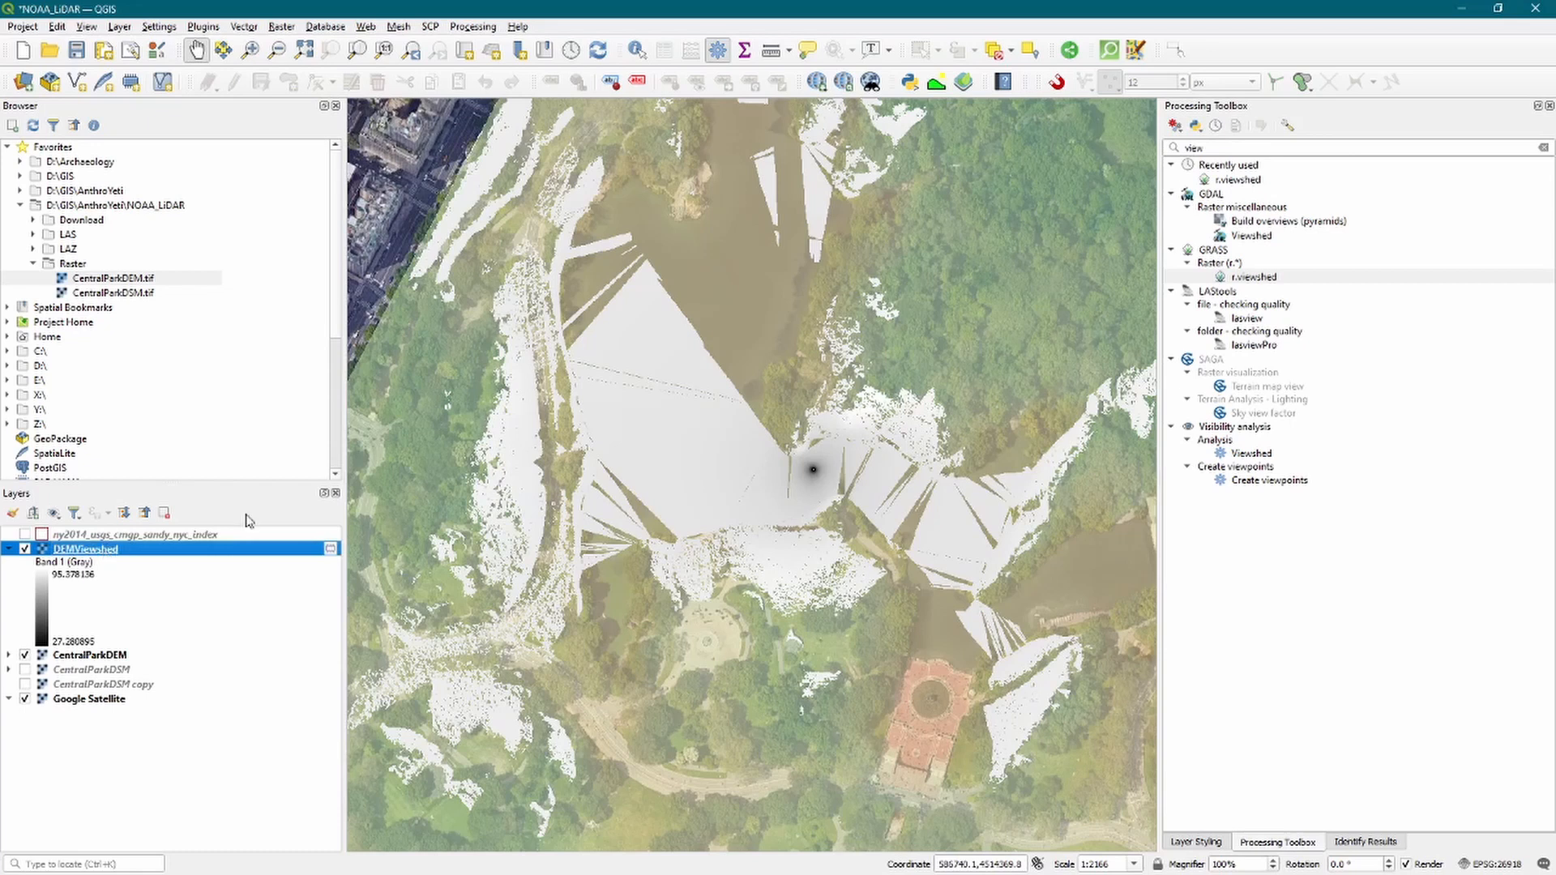
Style the DEMViewshed layer as singleband pseudocolor, classified by equal interval into 10 classes.
{"action": "left_click", "coordinate": [1203, 840]}
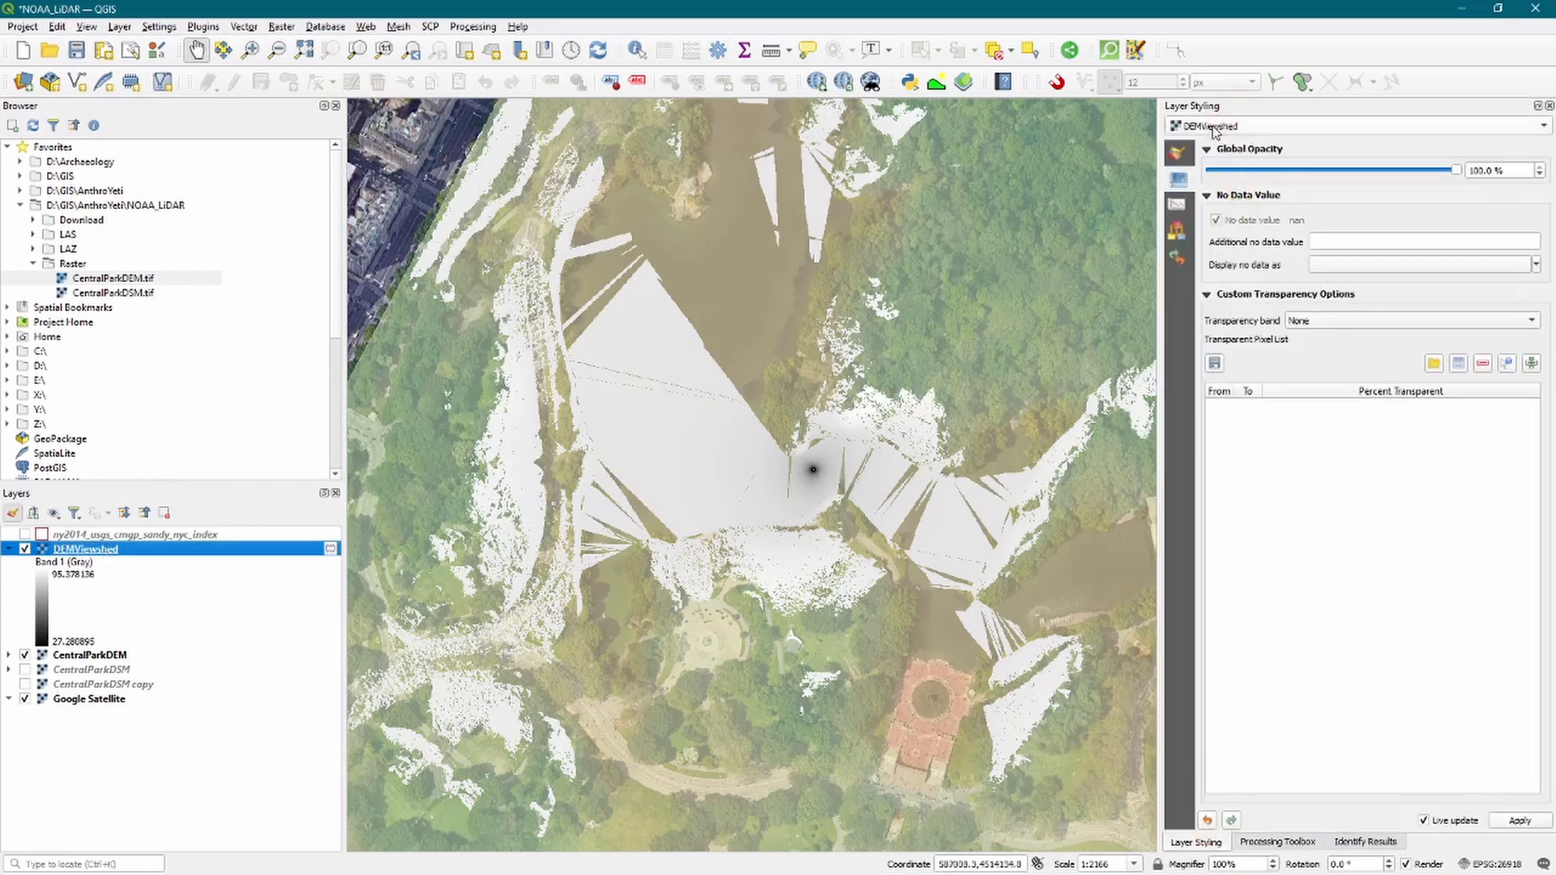
{"action": "left_click", "coordinate": [1177, 152]}
{"action": "left_click", "coordinate": [1240, 153]}
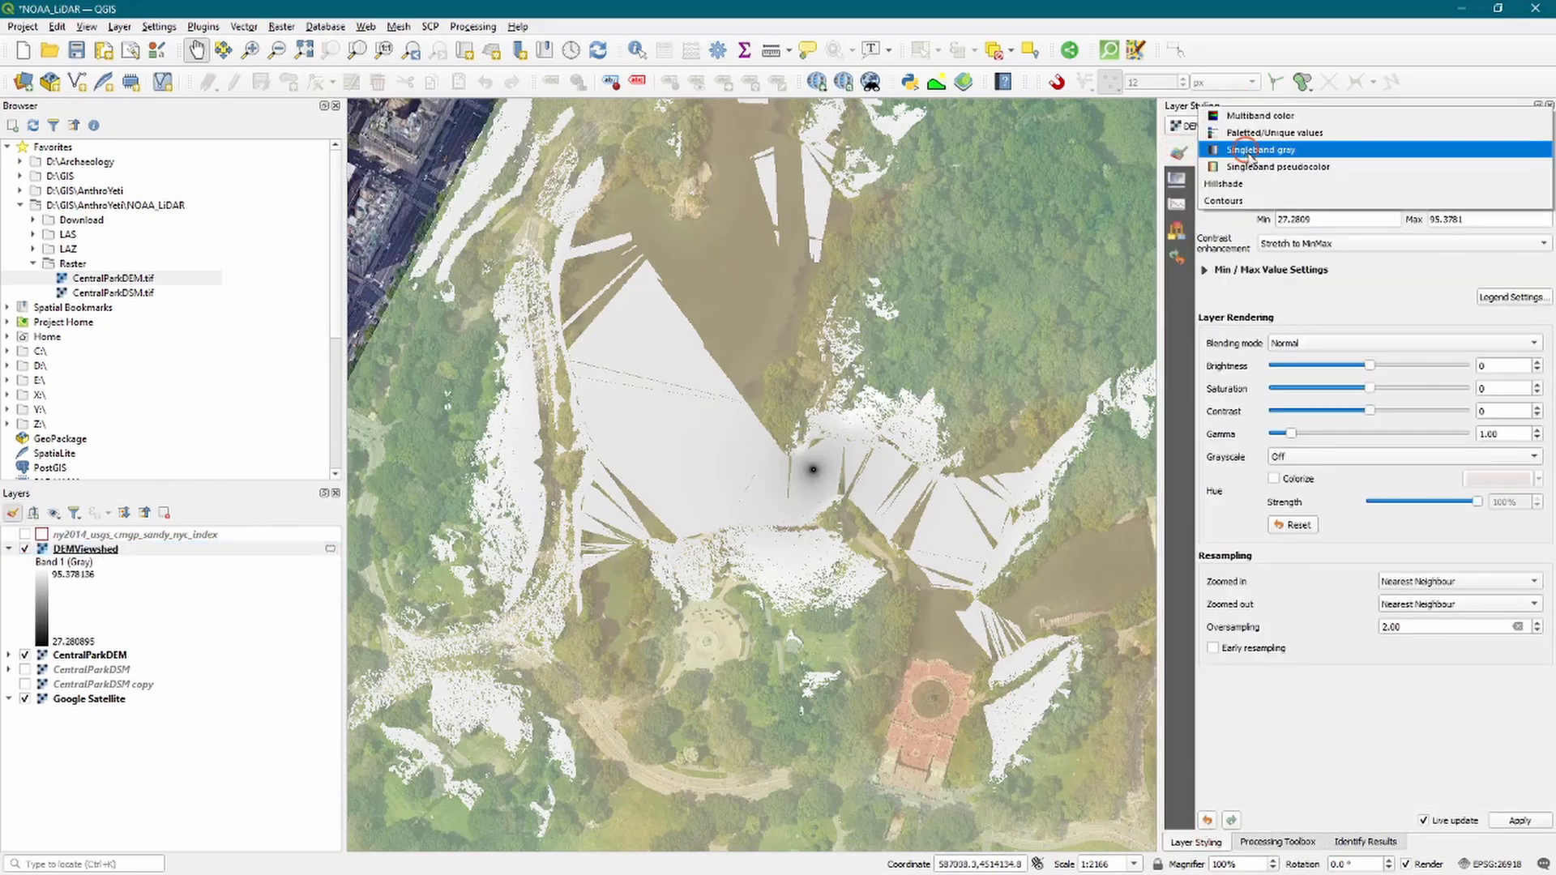
{"action": "left_click", "coordinate": [1274, 166]}
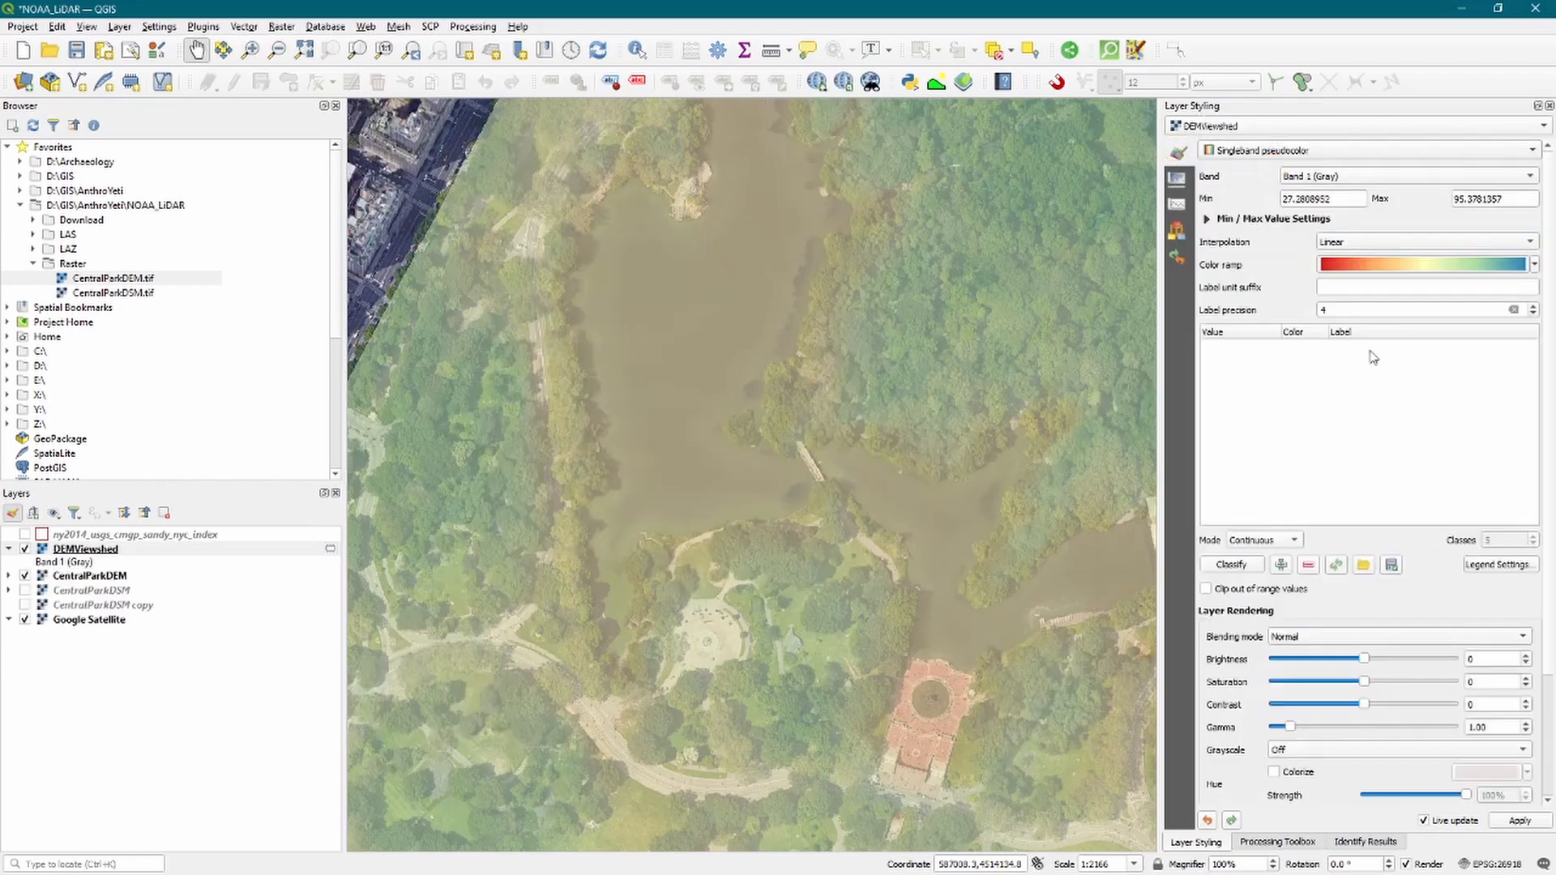
{"action": "left_click", "coordinate": [1232, 565]}
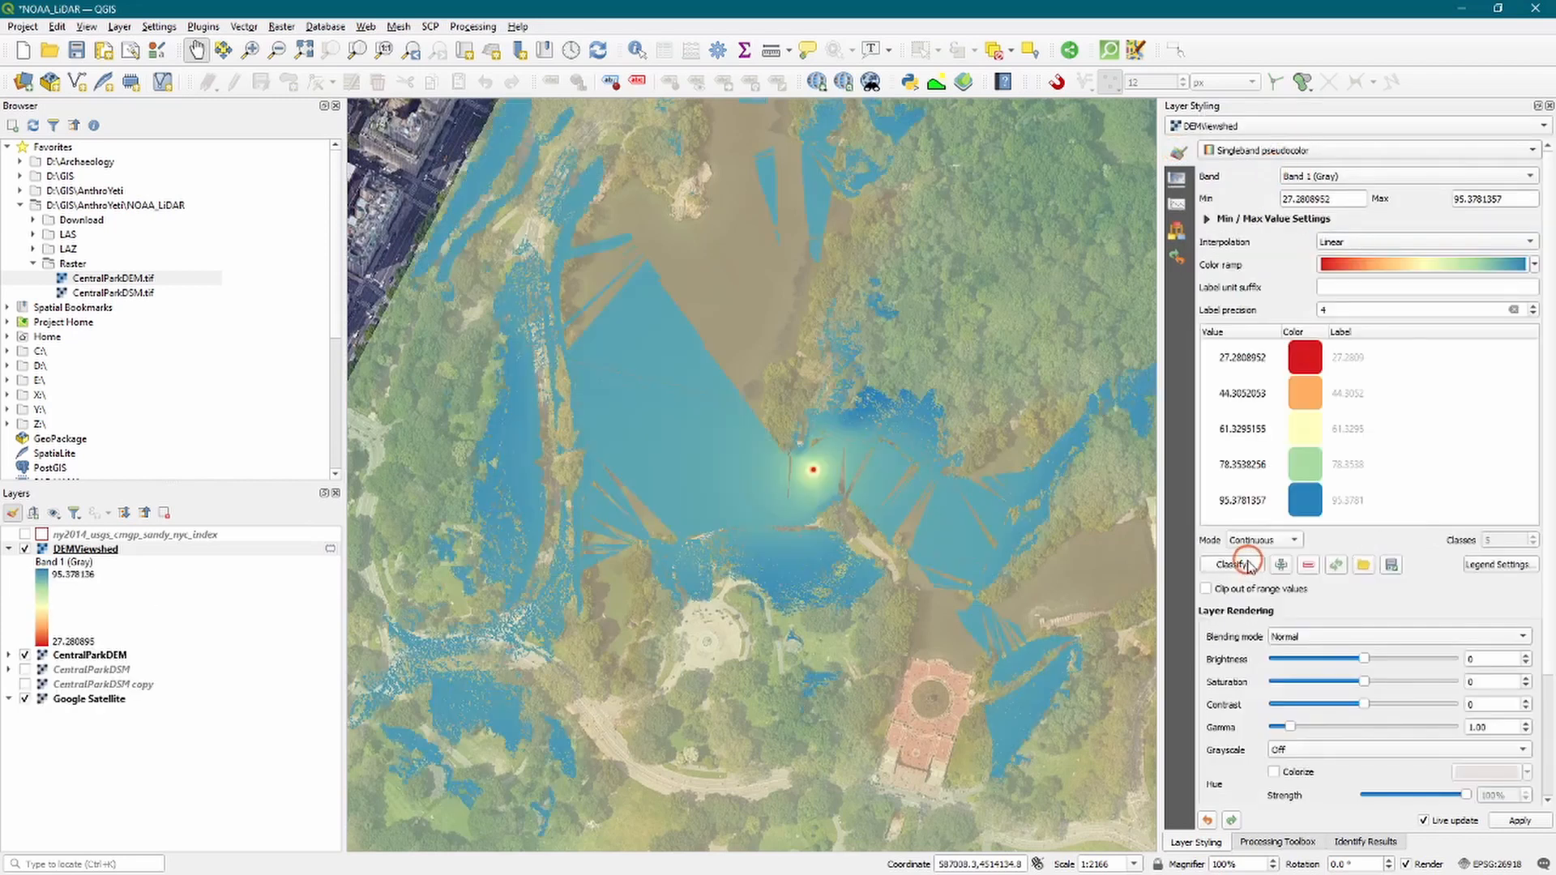
{"action": "left_click", "coordinate": [1292, 543]}
{"action": "left_click", "coordinate": [1252, 557]}
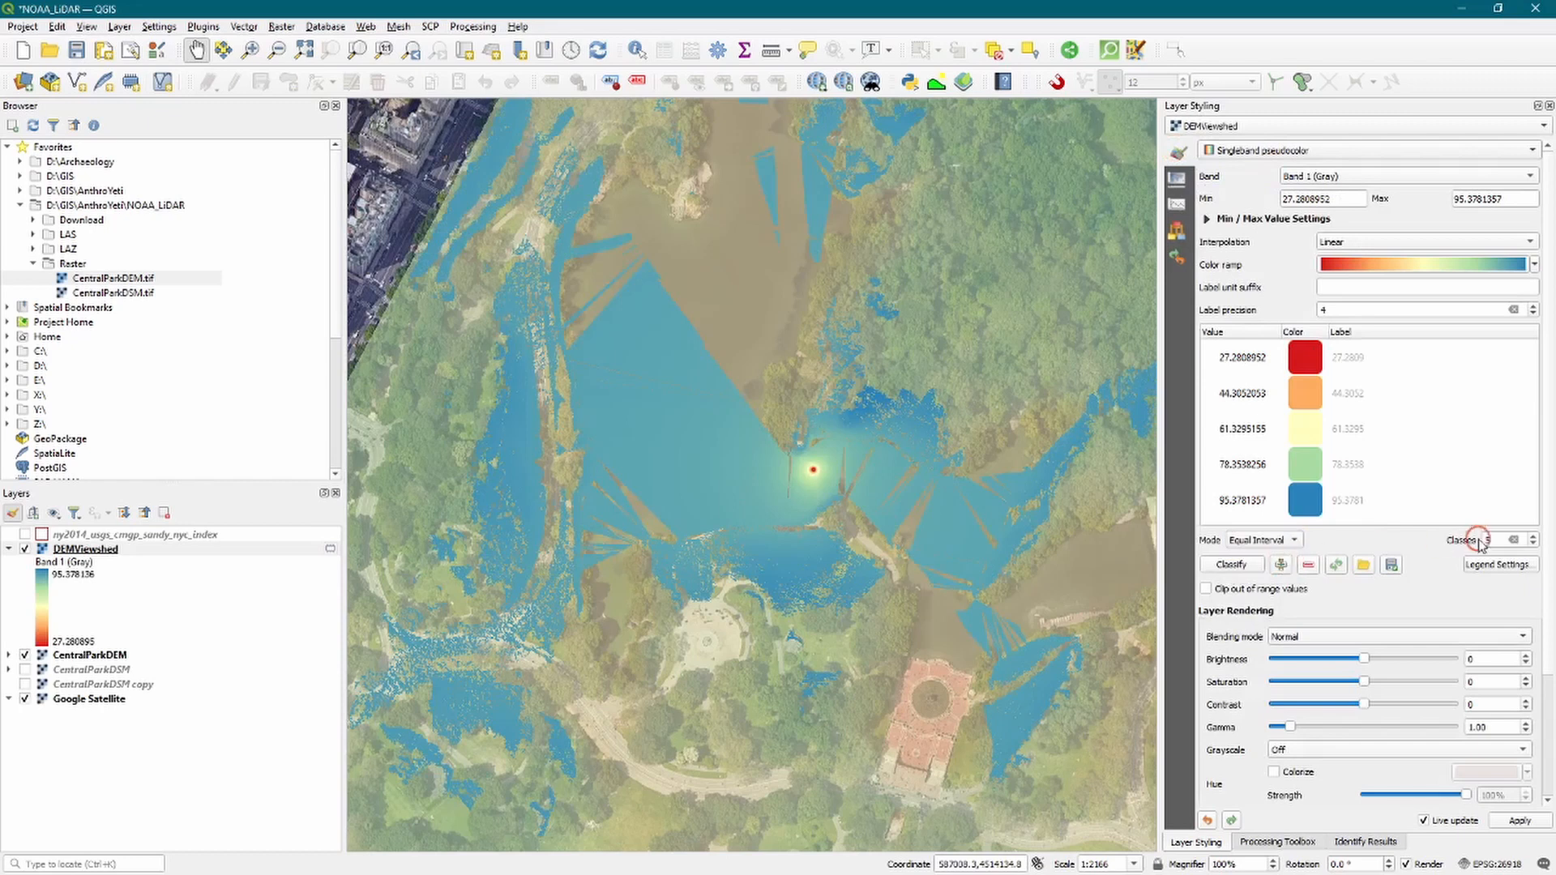
{"action": "double_click", "coordinate": [1495, 540]}
{"action": "type", "text": "10"}
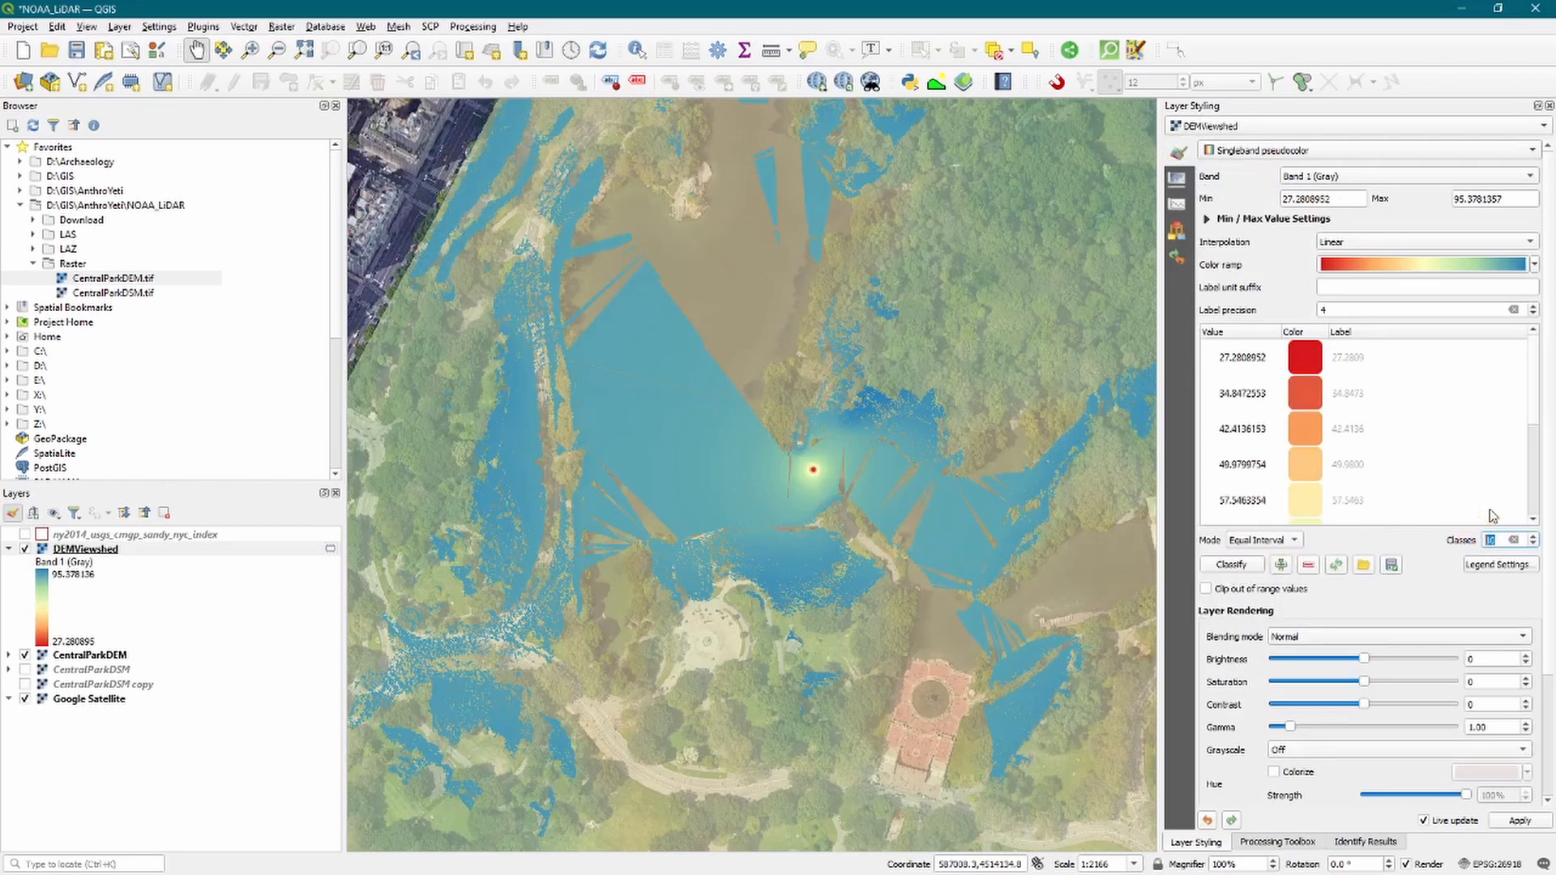
Set the DEMViewshed layer's opacity to 60%, hide the CentralParkDEM layer and collapse the viewshed's legend.
{"action": "scroll", "coordinate": [662, 436], "scroll_direction": "down", "scroll_amount": 1}
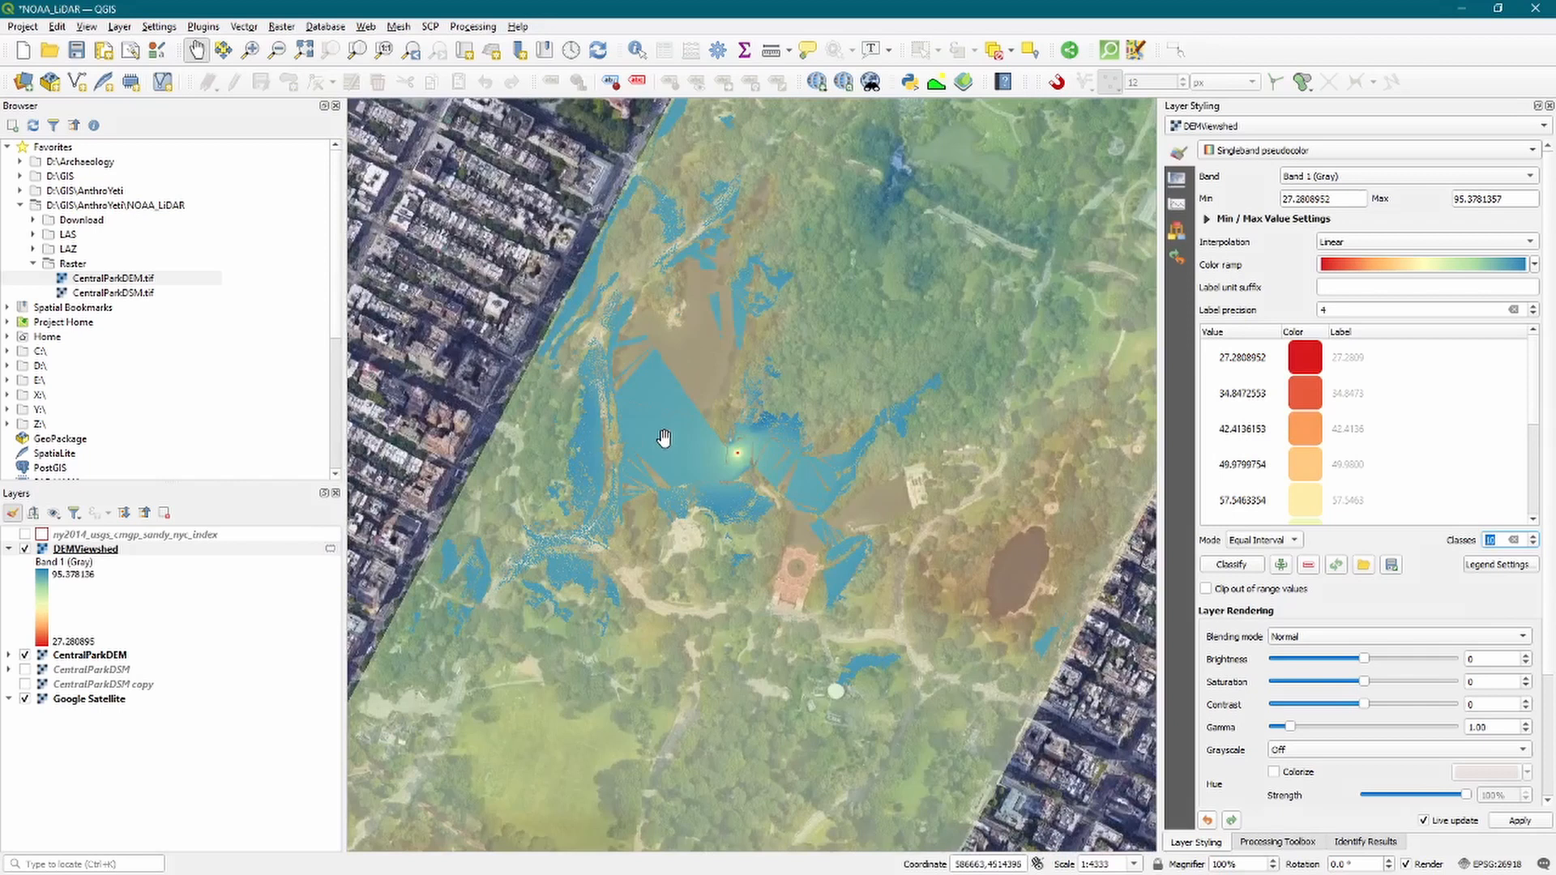
{"action": "left_click", "coordinate": [1178, 177]}
{"action": "double_click", "coordinate": [1512, 168]}
{"action": "type", "text": "50"}
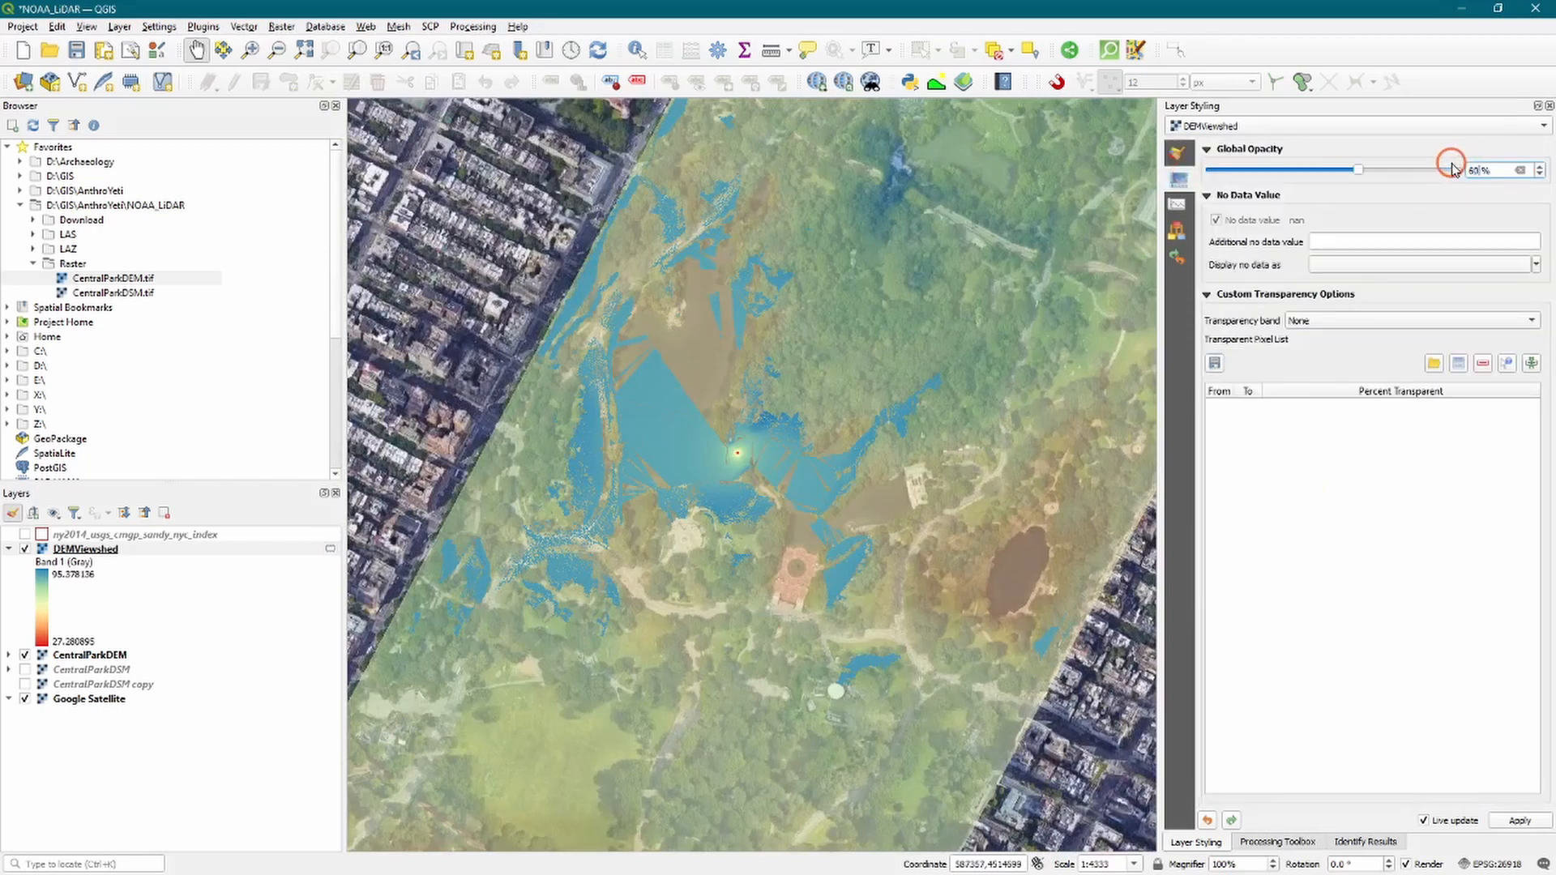
{"action": "key", "text": "Return"}
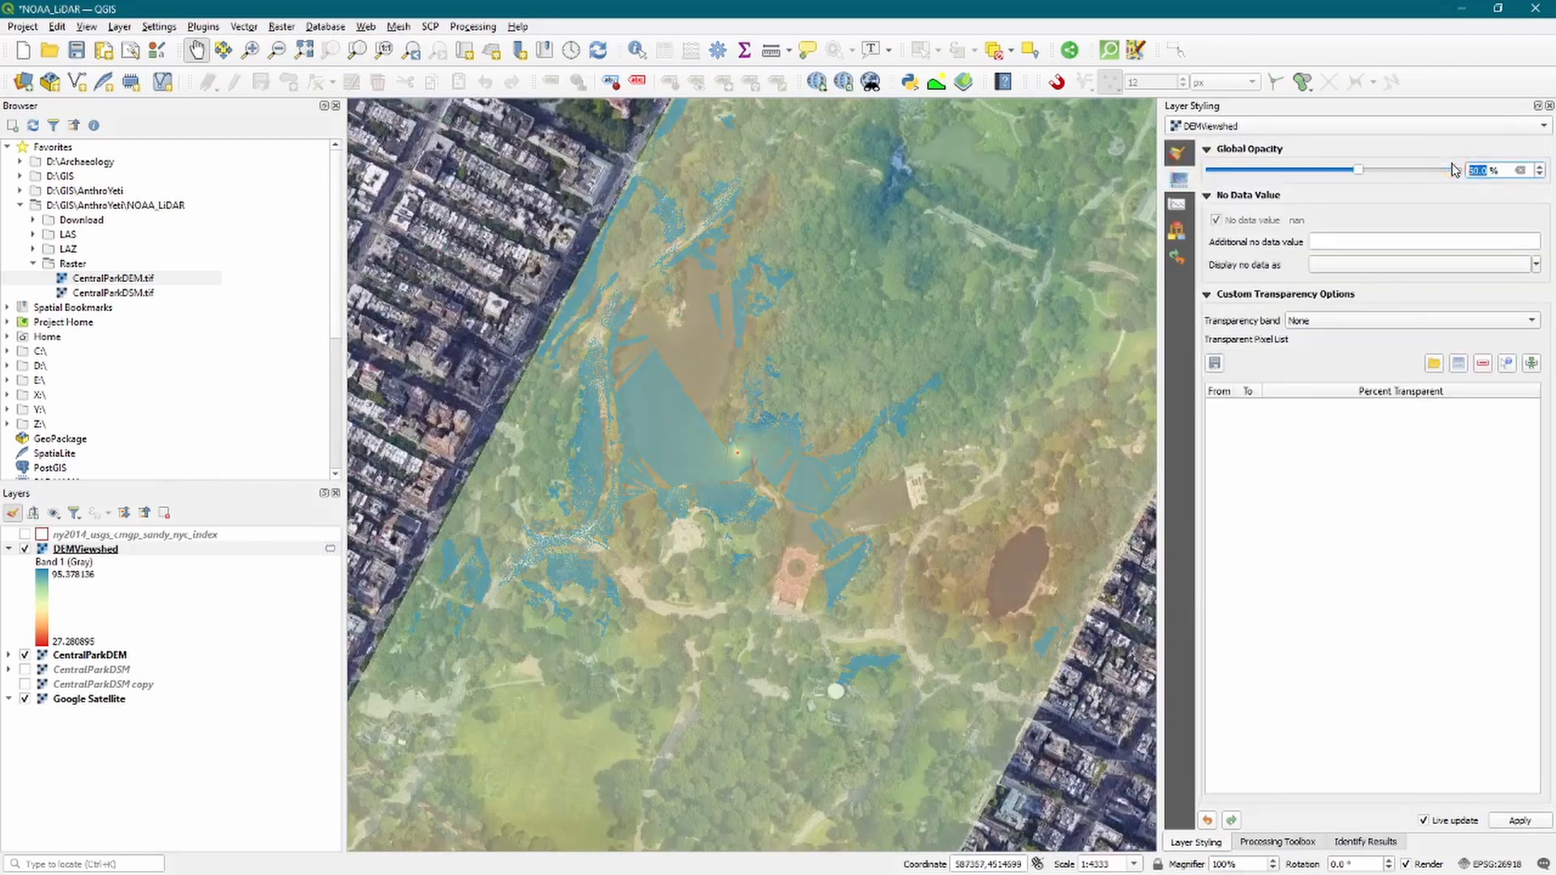
{"action": "left_click", "coordinate": [25, 655]}
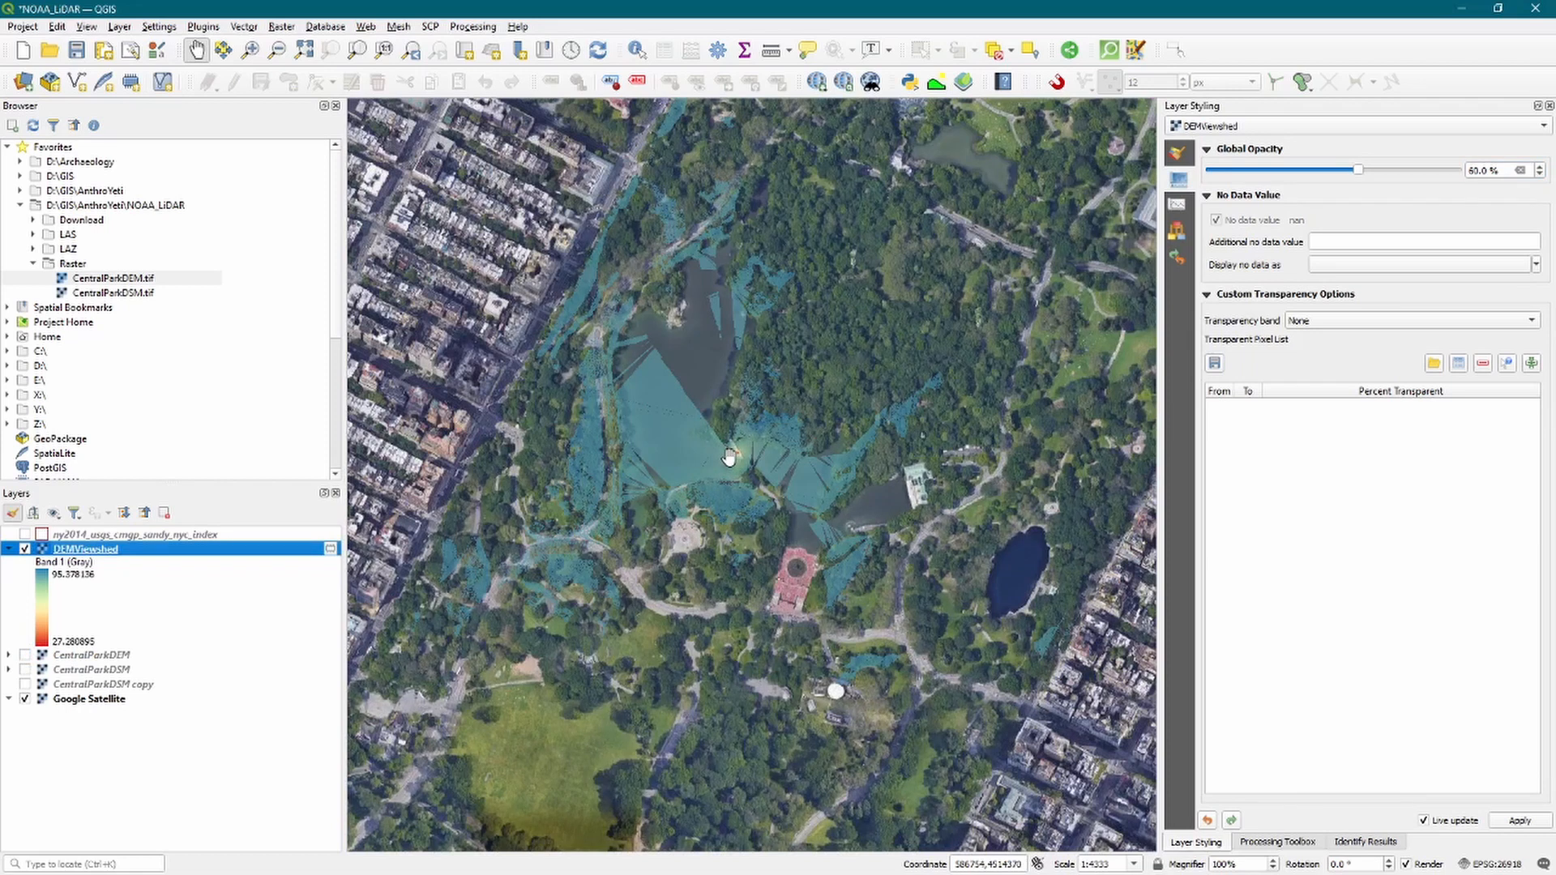
{"action": "left_click", "coordinate": [9, 550]}
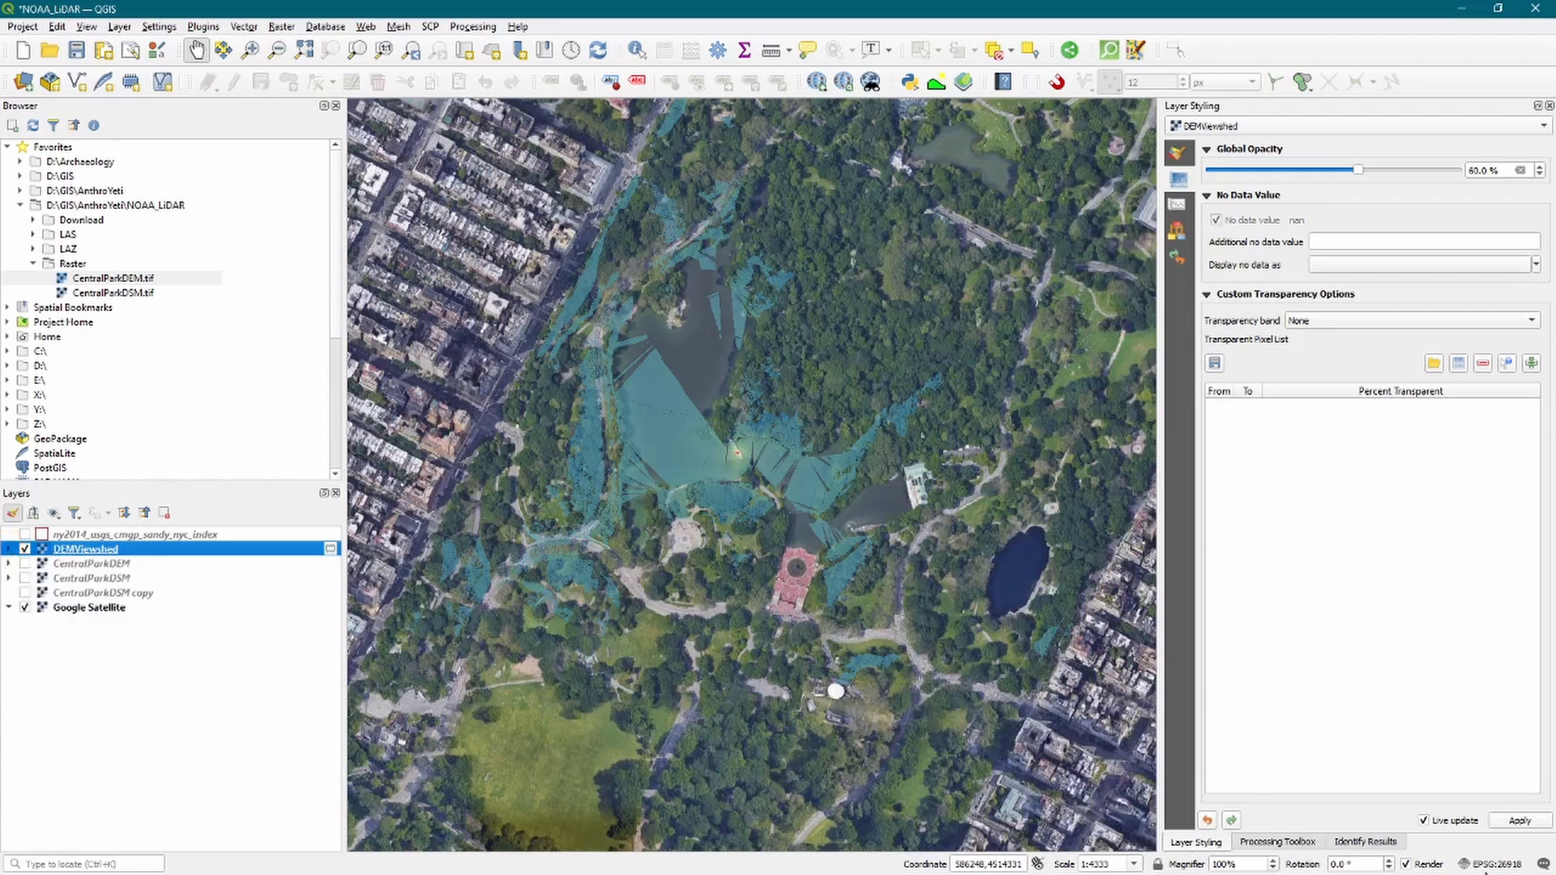
Open r.viewshed for the CentralParkDSM layer and pick the centre pixel of the DEM viewshed on the footbridge as viewing position.
{"action": "left_click", "coordinate": [1277, 842]}
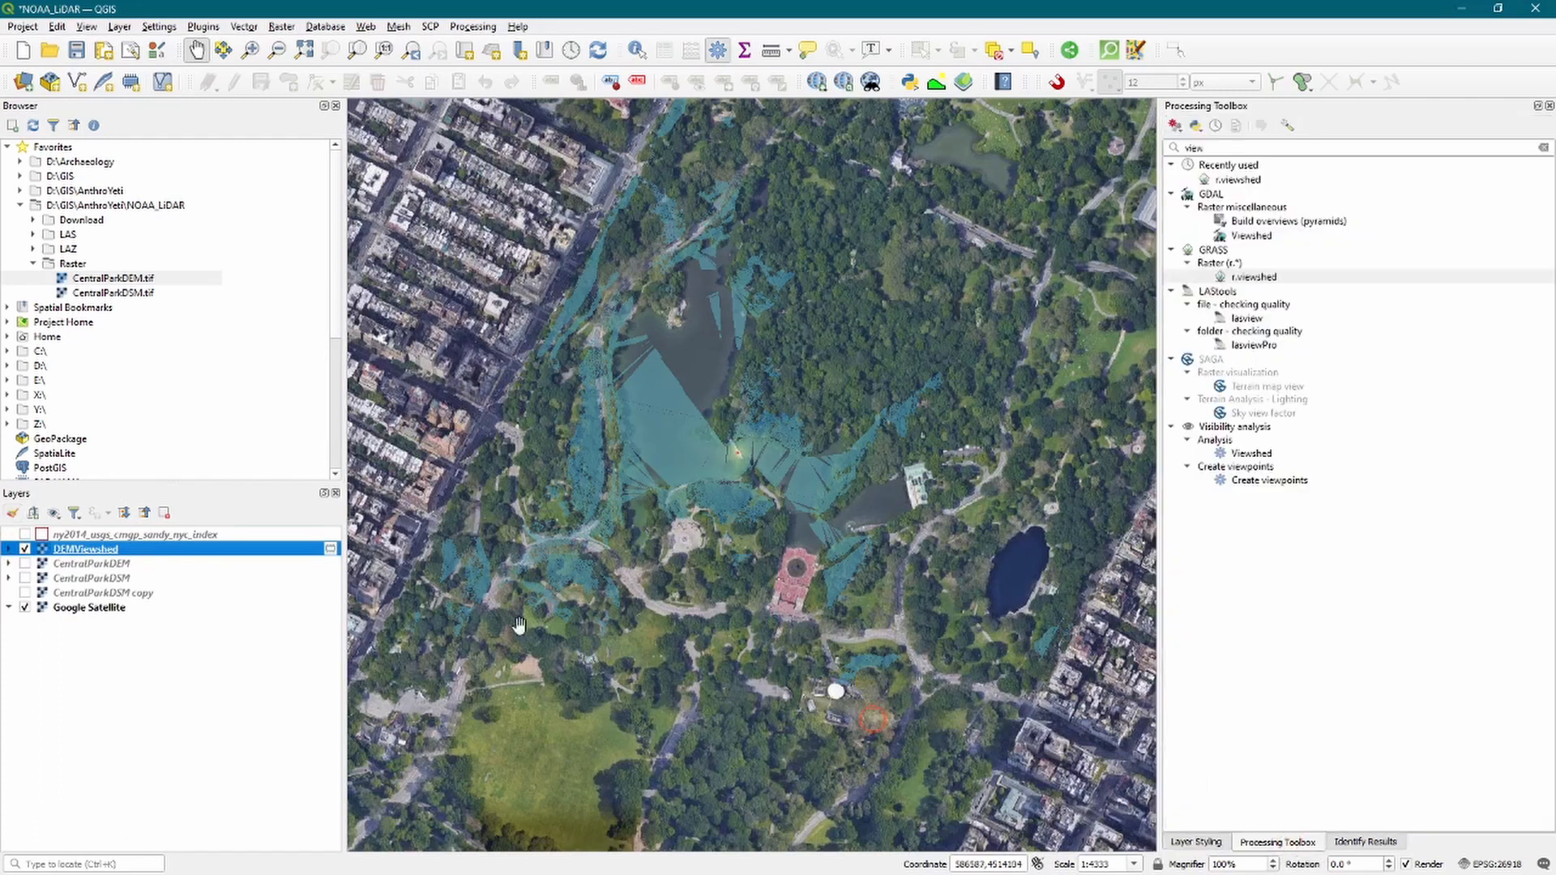
{"action": "left_click", "coordinate": [122, 578]}
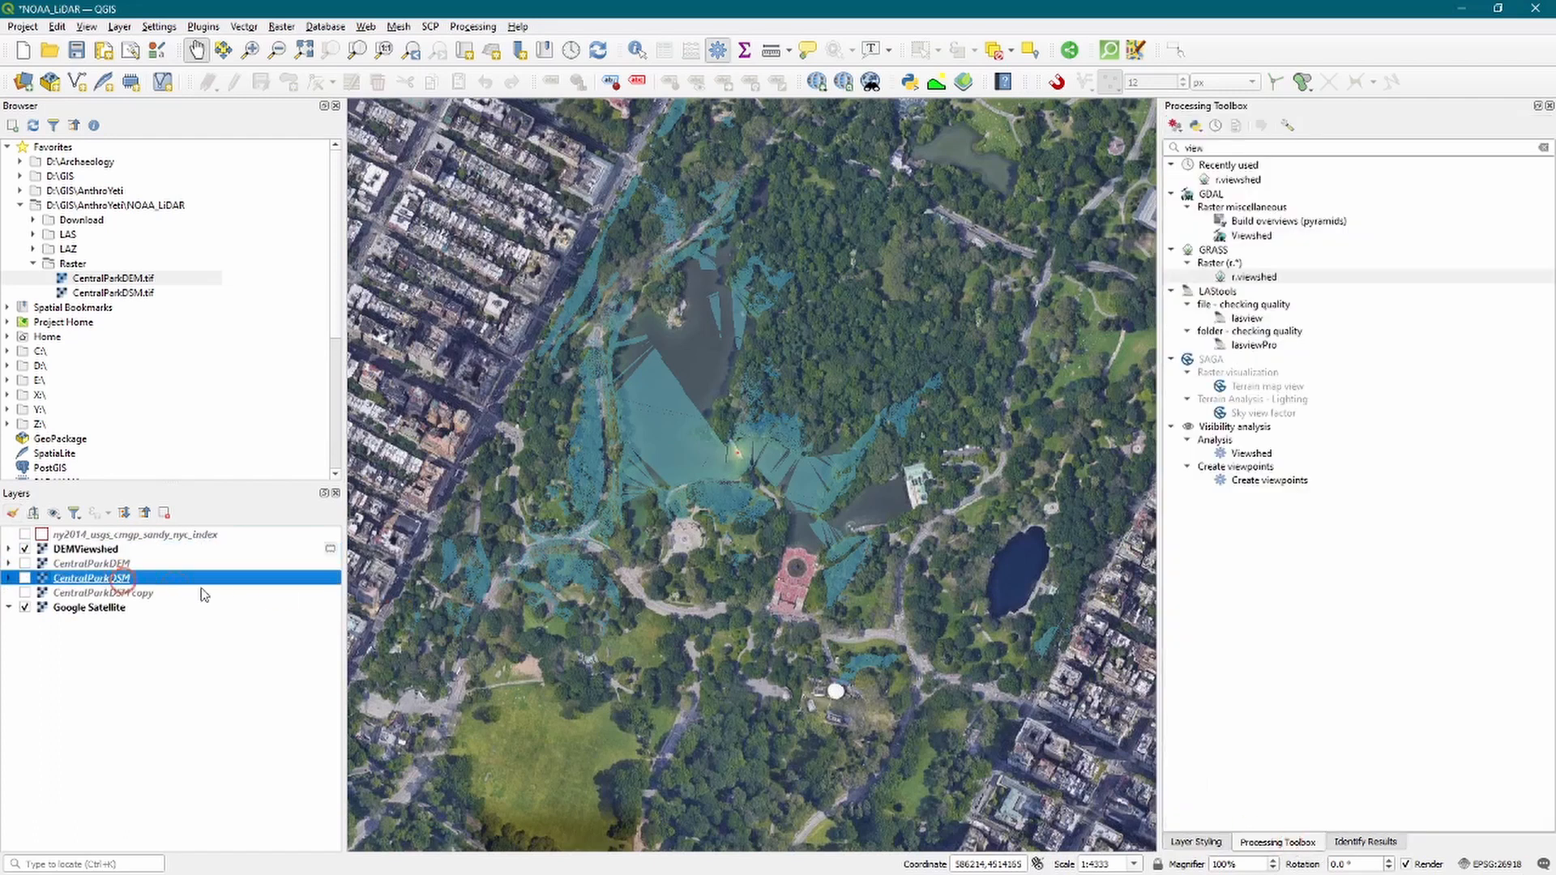
{"action": "double_click", "coordinate": [1257, 276]}
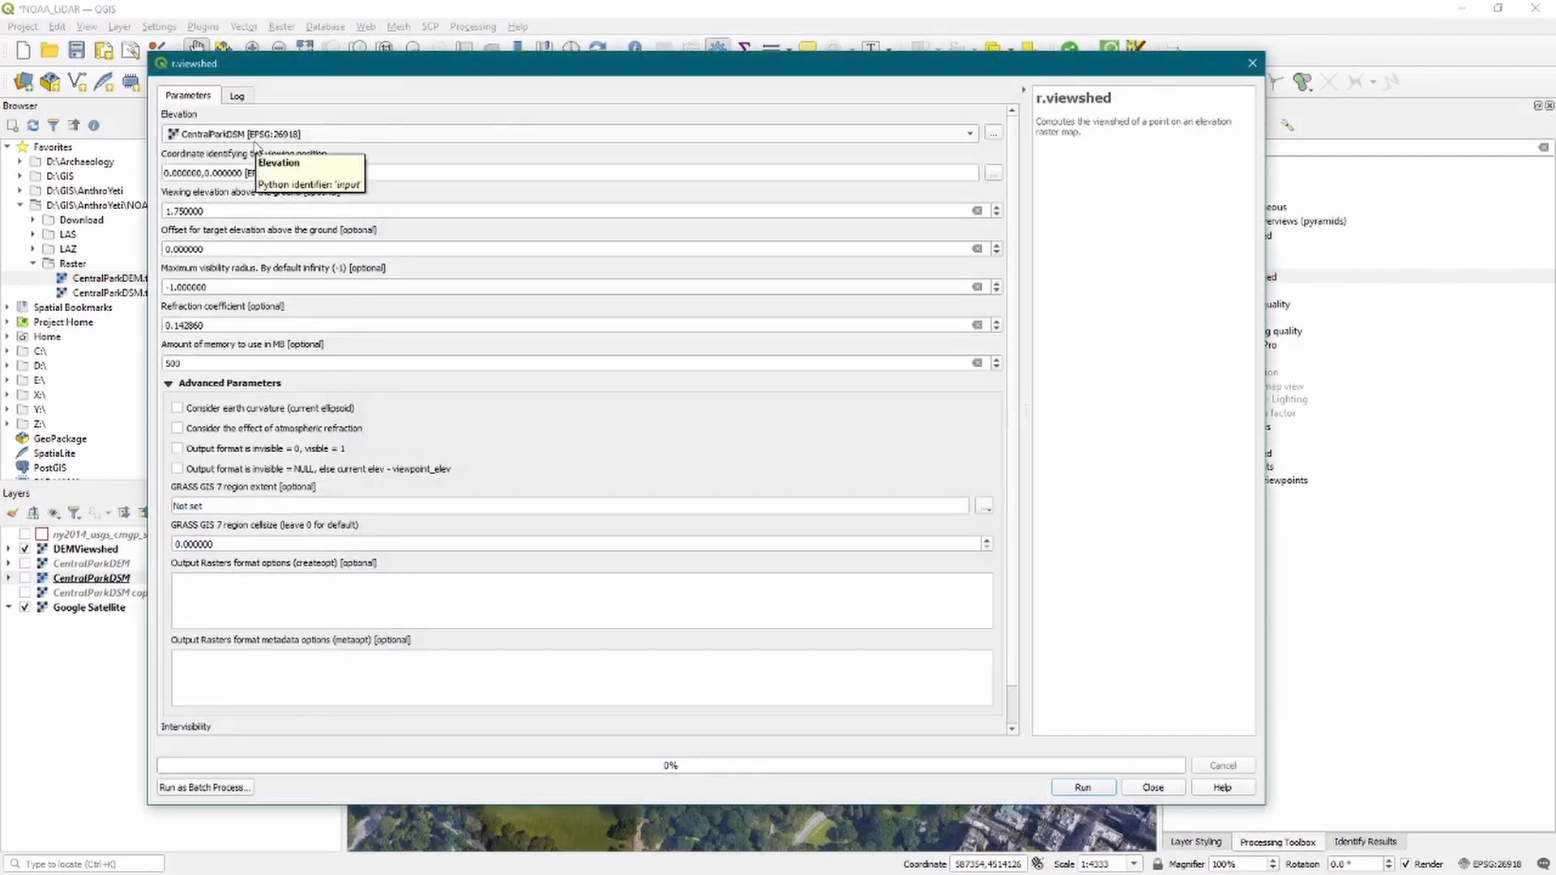
{"action": "left_click", "coordinate": [995, 170]}
{"action": "scroll", "coordinate": [778, 419], "scroll_direction": "up", "scroll_amount": 5}
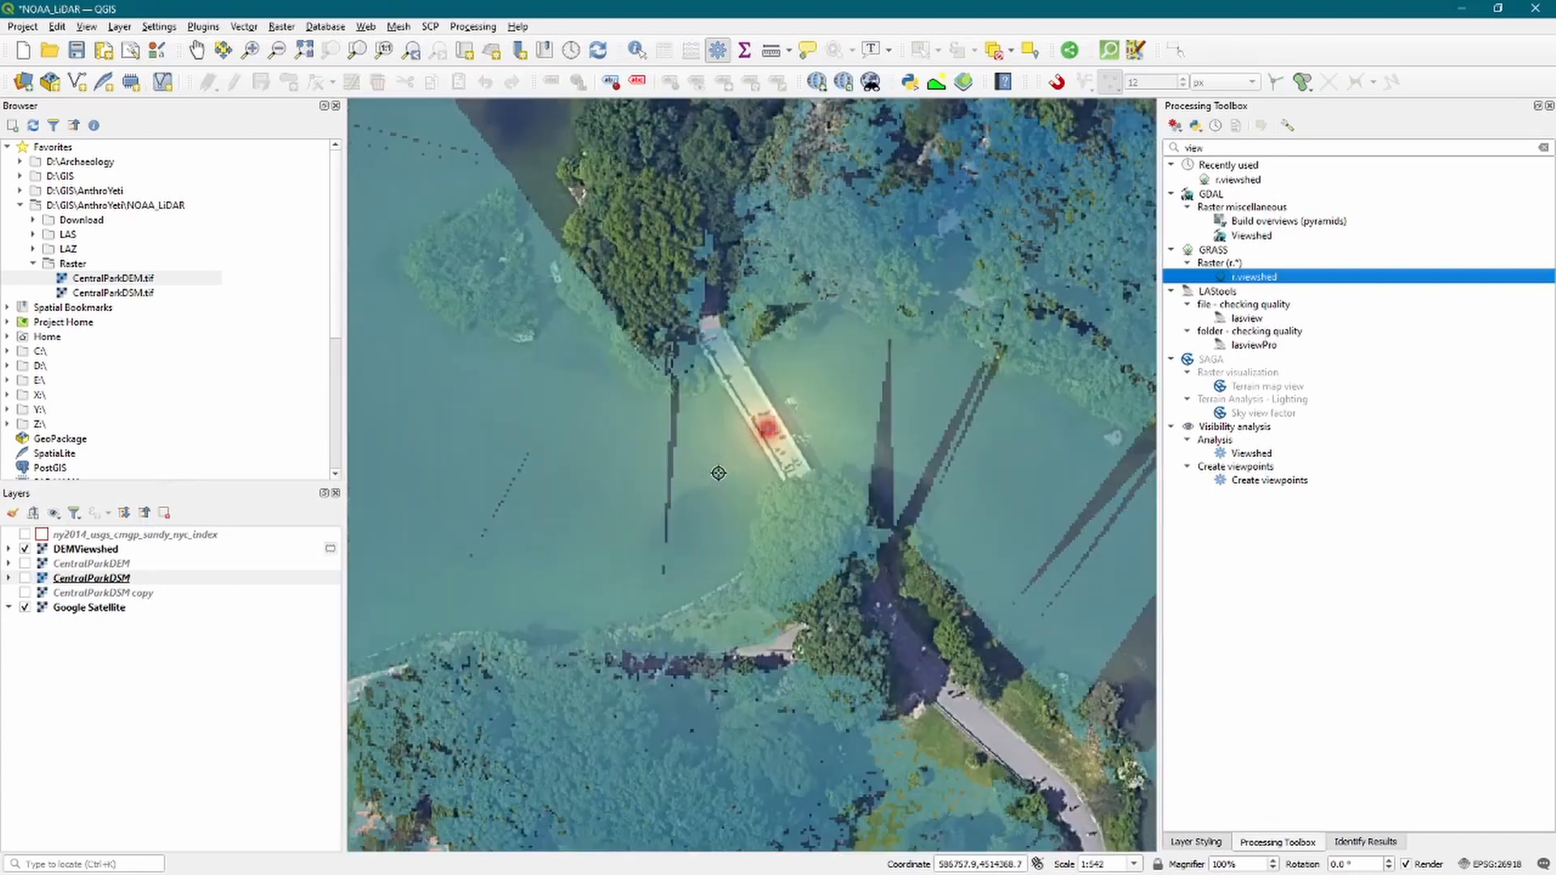
{"action": "scroll", "coordinate": [775, 417], "scroll_direction": "up", "scroll_amount": 2}
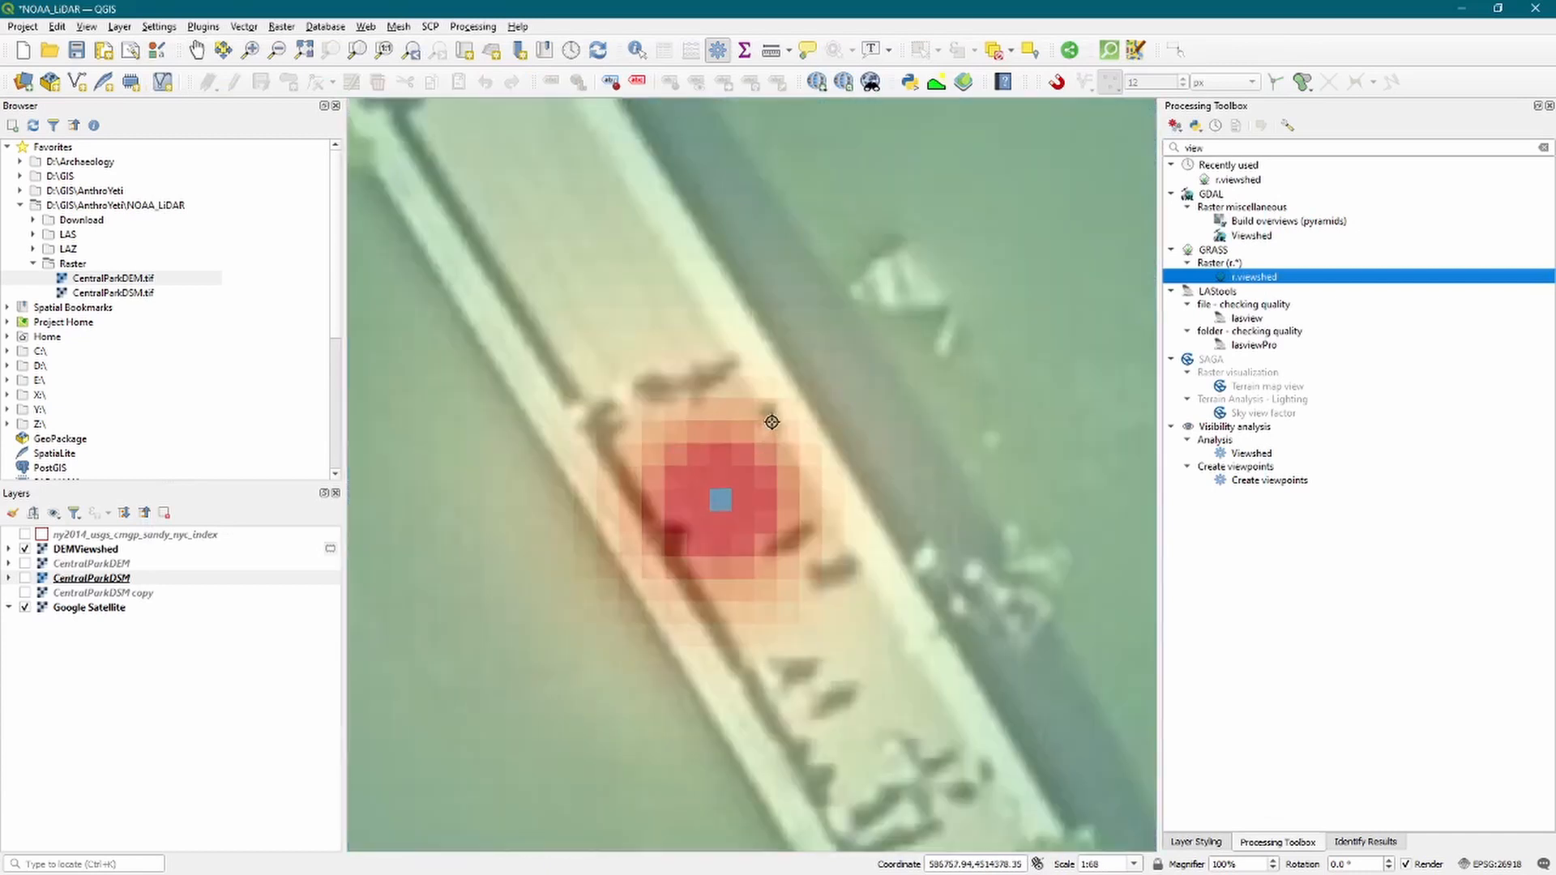
{"action": "left_click", "coordinate": [720, 499]}
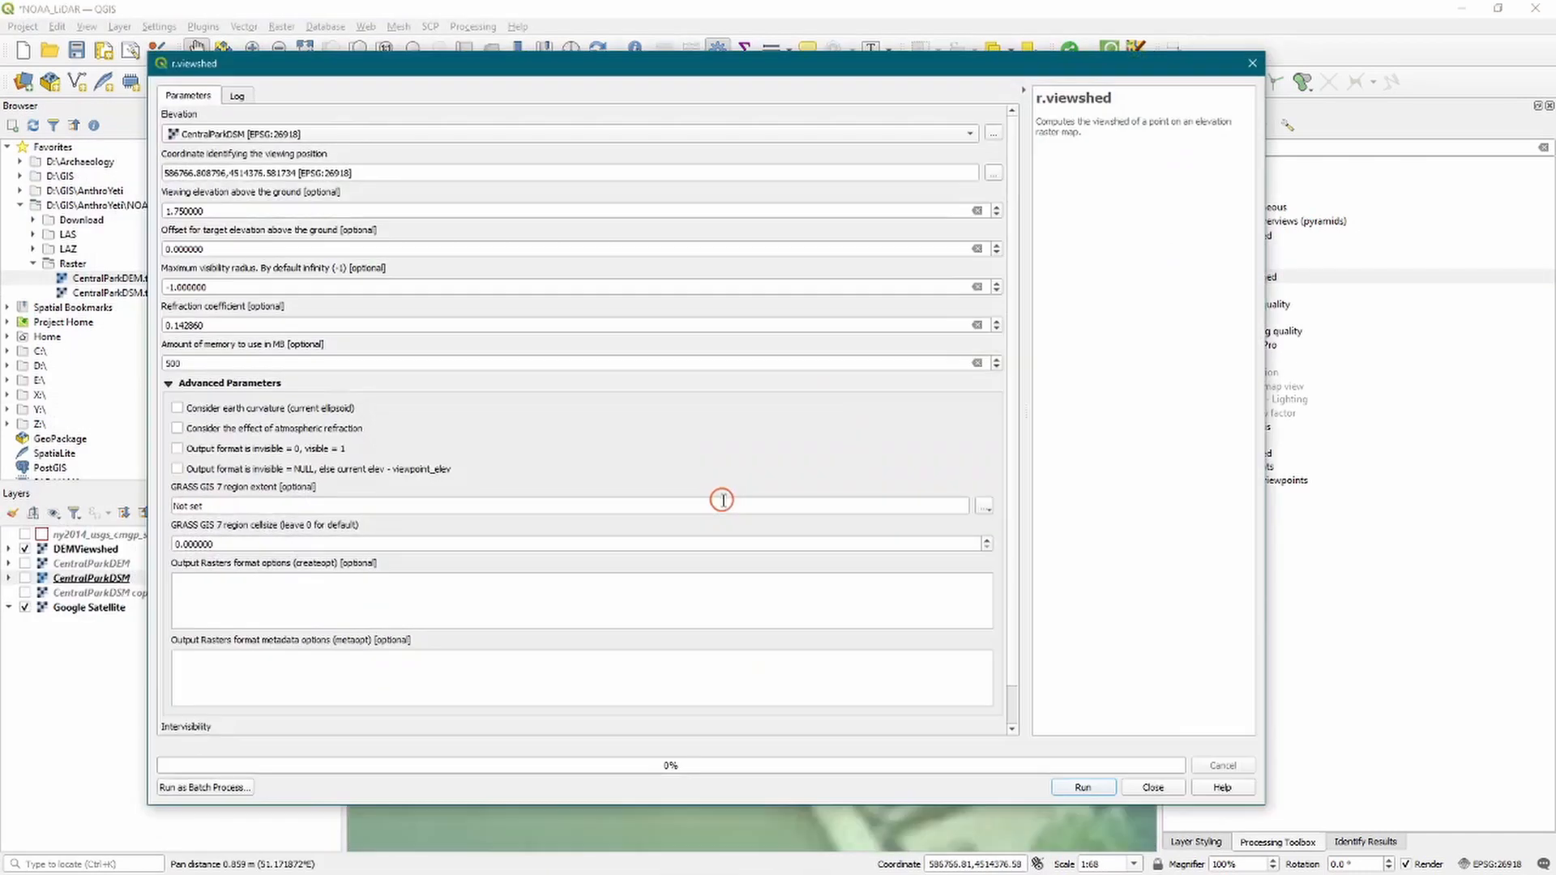
Set the viewing elevation above the ground to 2, run the CentralParkDSM viewshed and close the tool.
{"action": "left_click", "coordinate": [202, 211]}
{"action": "left_click_drag", "start_coordinate": [201, 210], "coordinate": [158, 203]}
{"action": "type", "text": "2"}
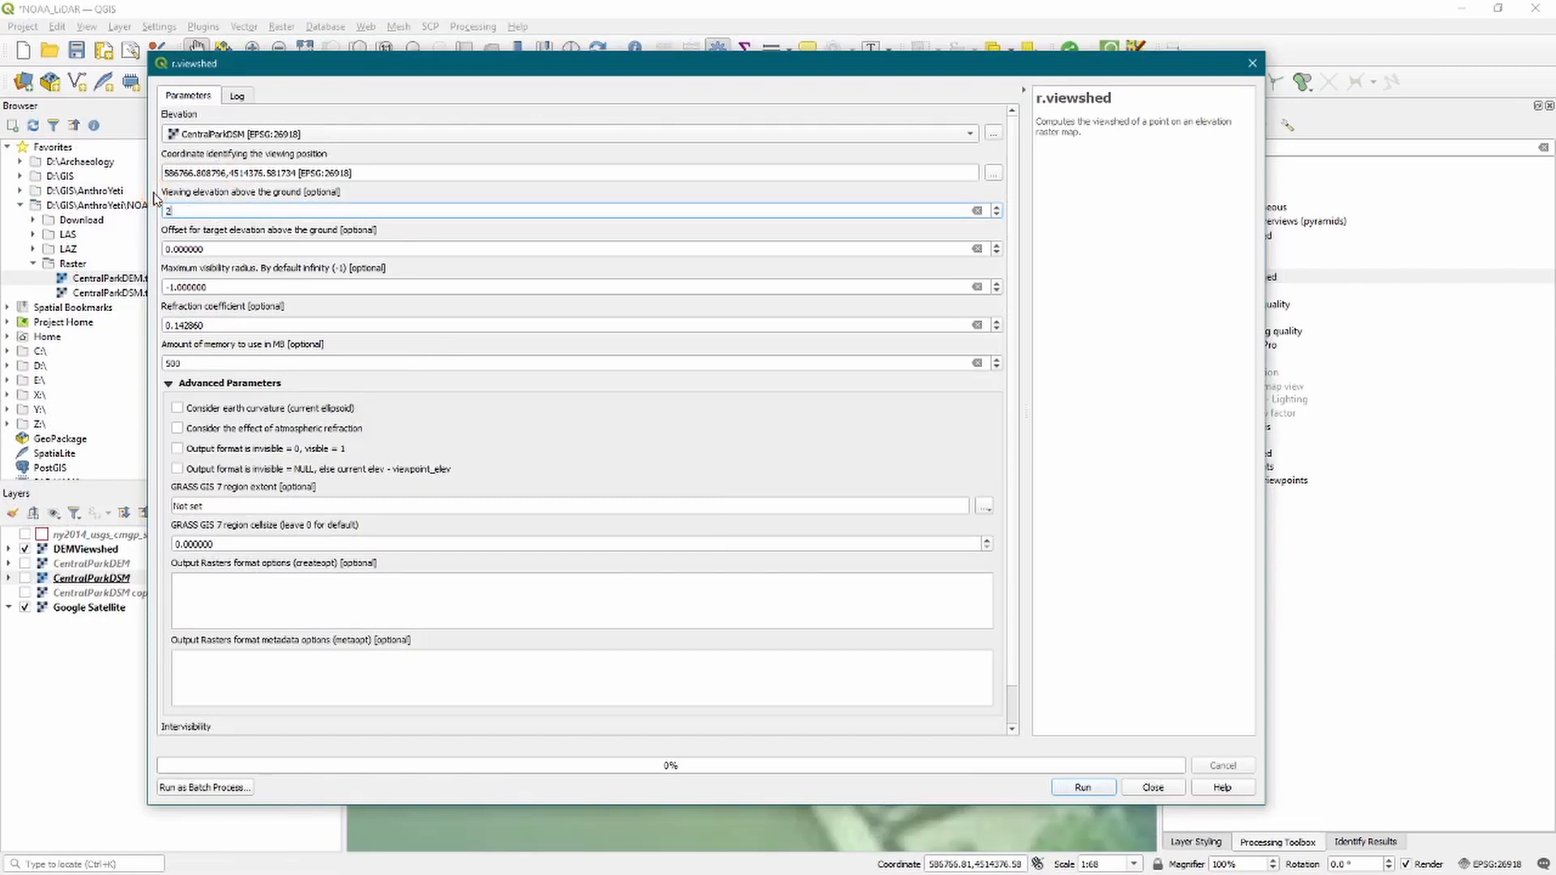
{"action": "left_click", "coordinate": [1082, 788]}
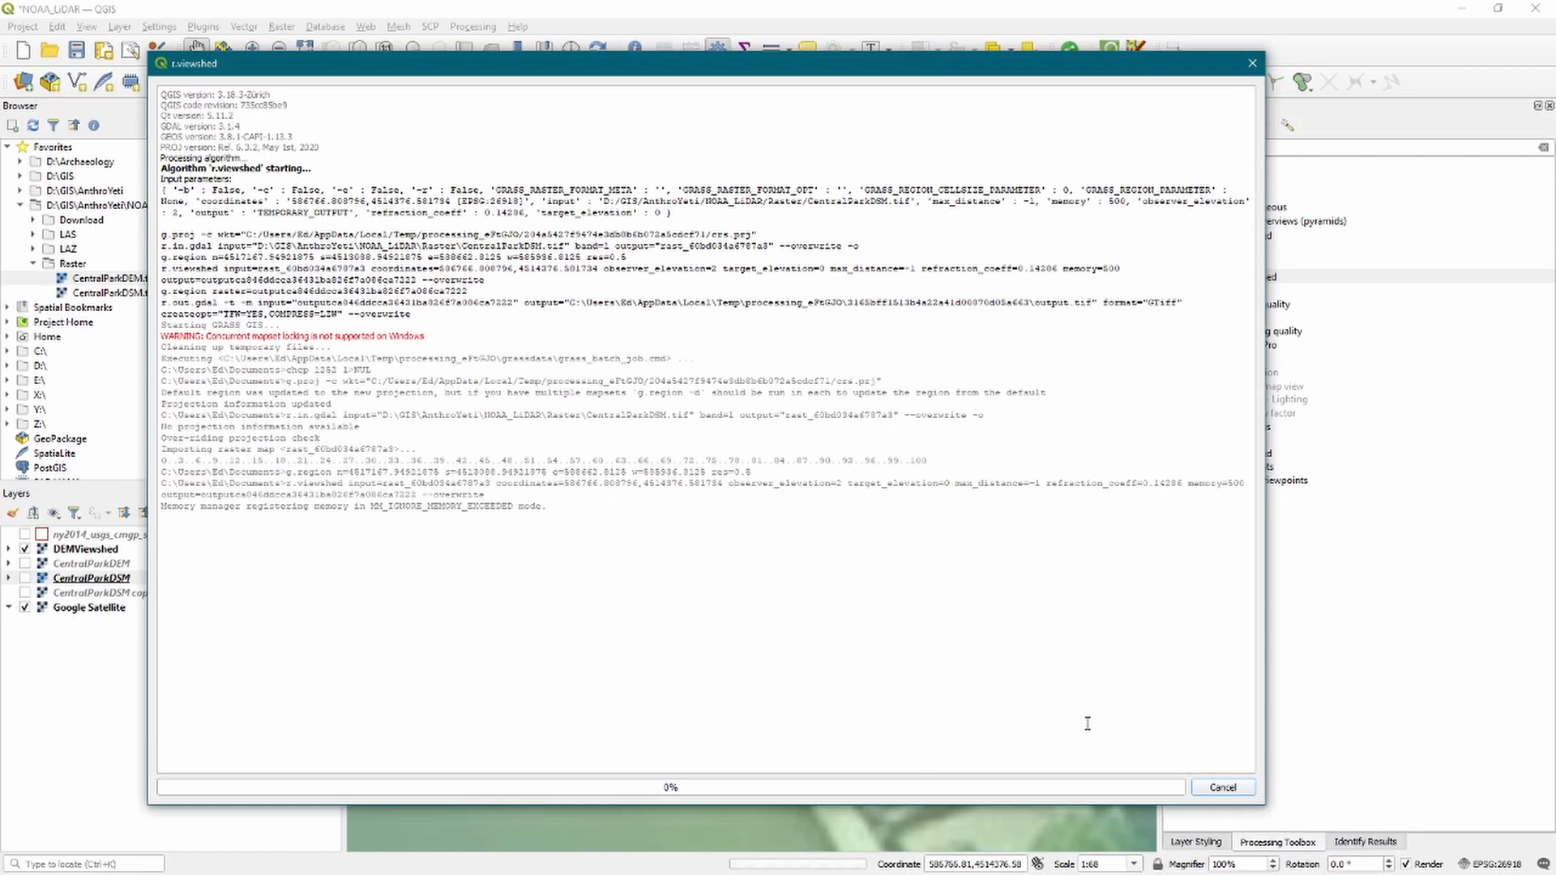
{"action": "left_click", "coordinate": [1156, 782]}
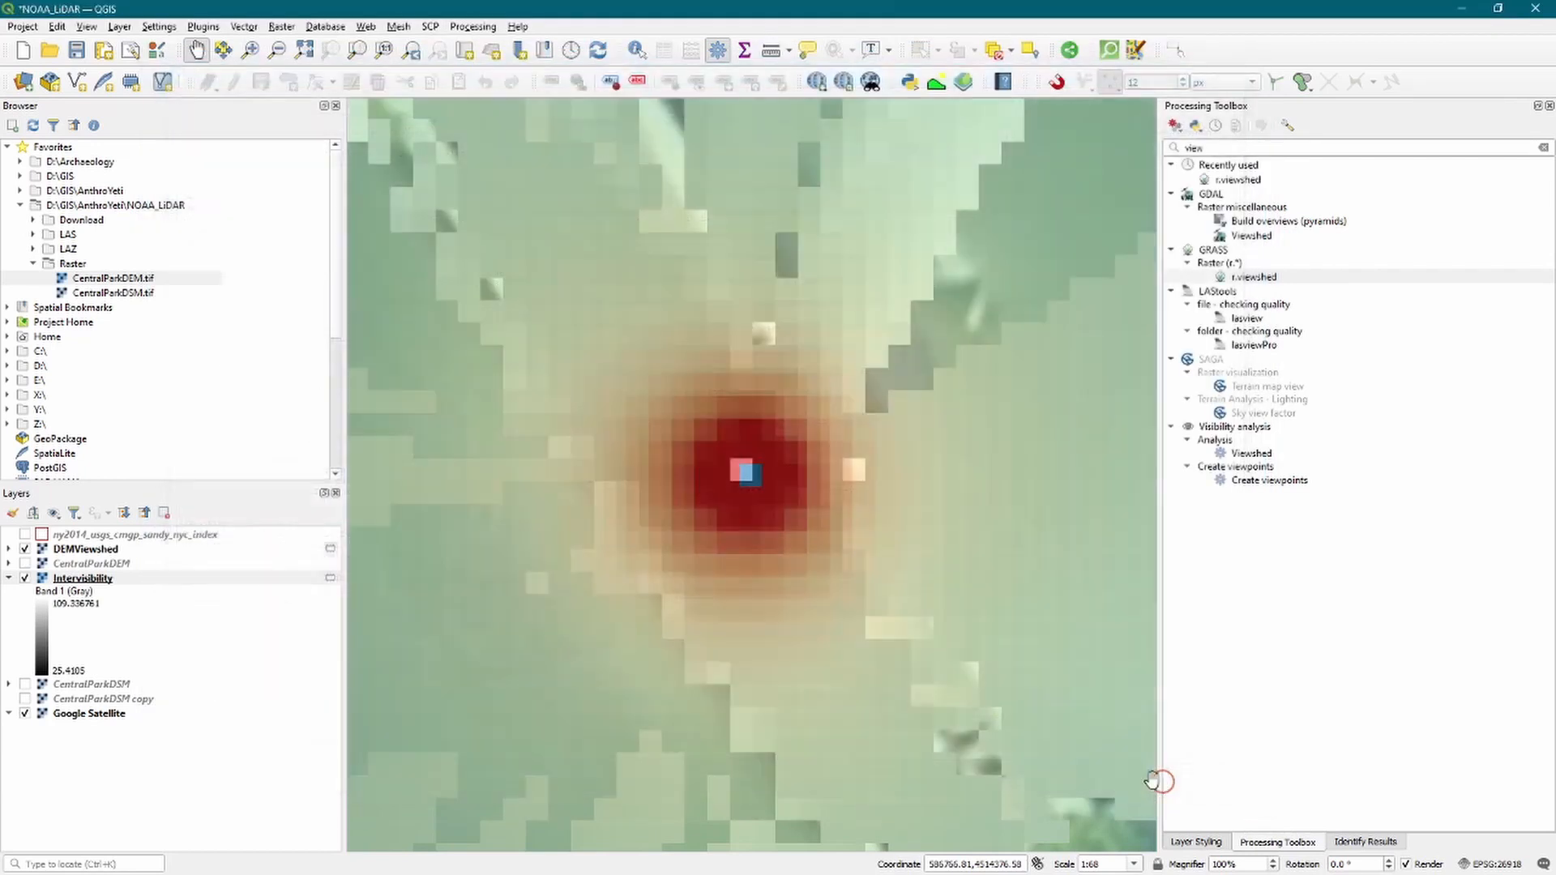
Rename the new Intervisibility layer as DSMViewshed and hide the DEMViewshed layer.
{"action": "left_click", "coordinate": [85, 579]}
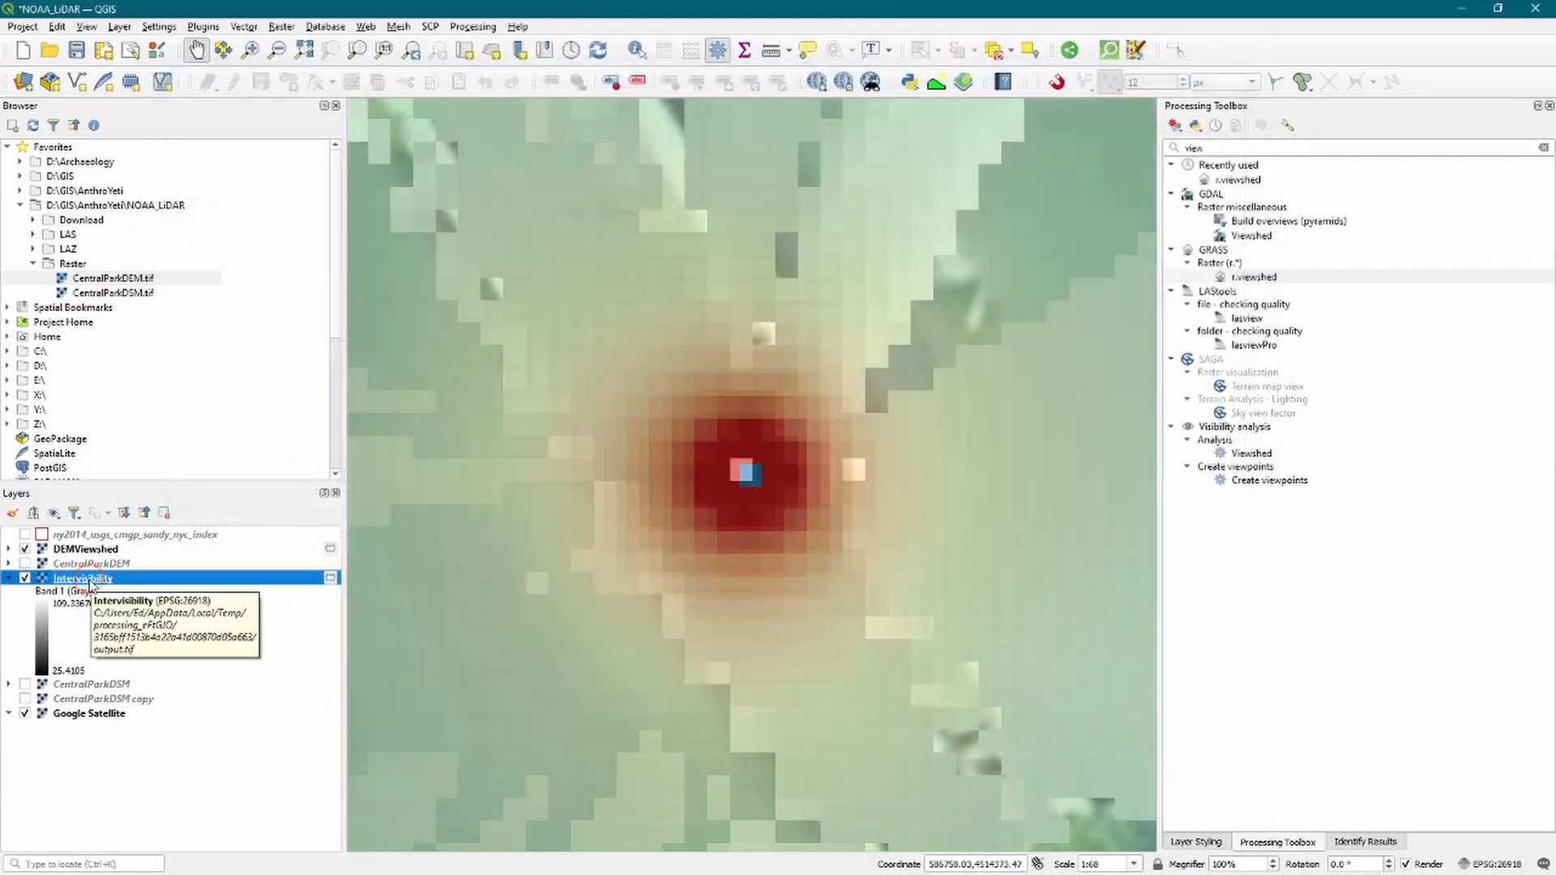
{"action": "left_click", "coordinate": [89, 581]}
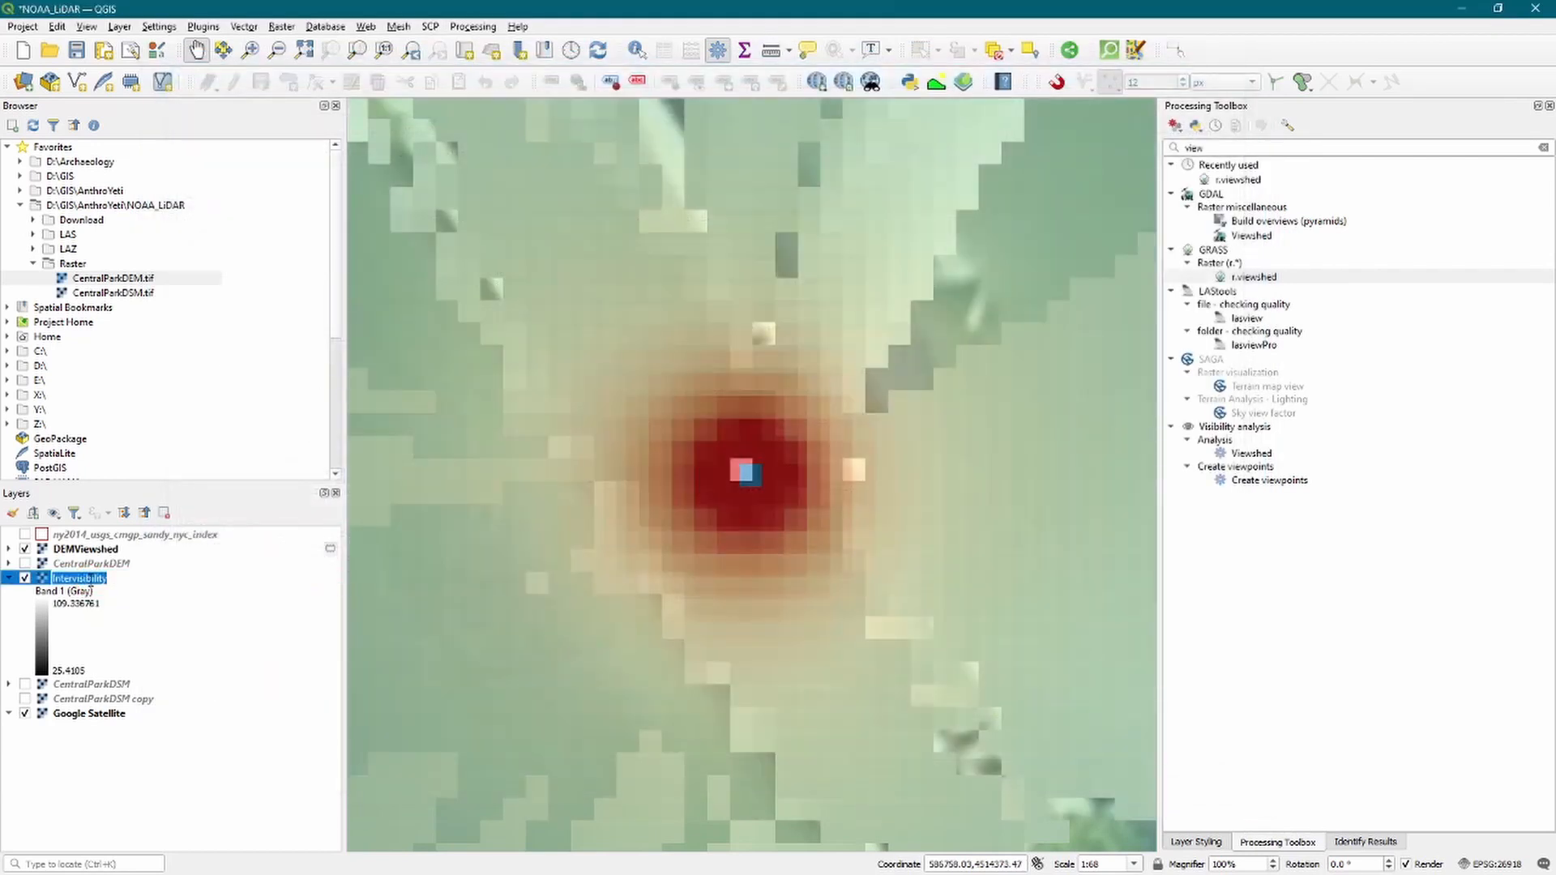
{"action": "type", "text": "DSMViewshed"}
{"action": "key", "text": "Return"}
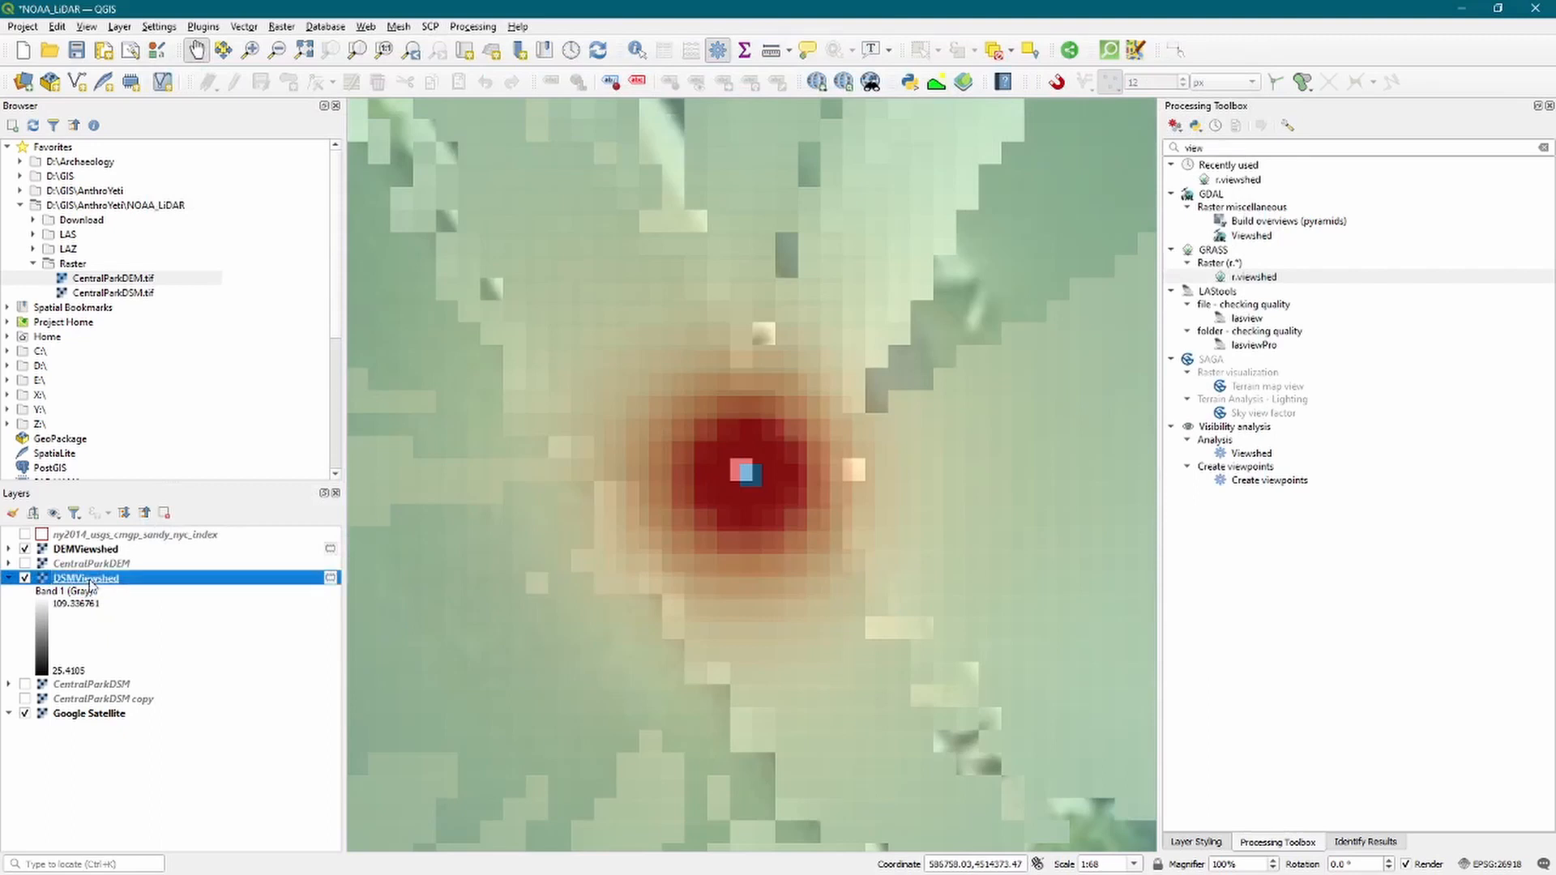
{"action": "left_click", "coordinate": [25, 548]}
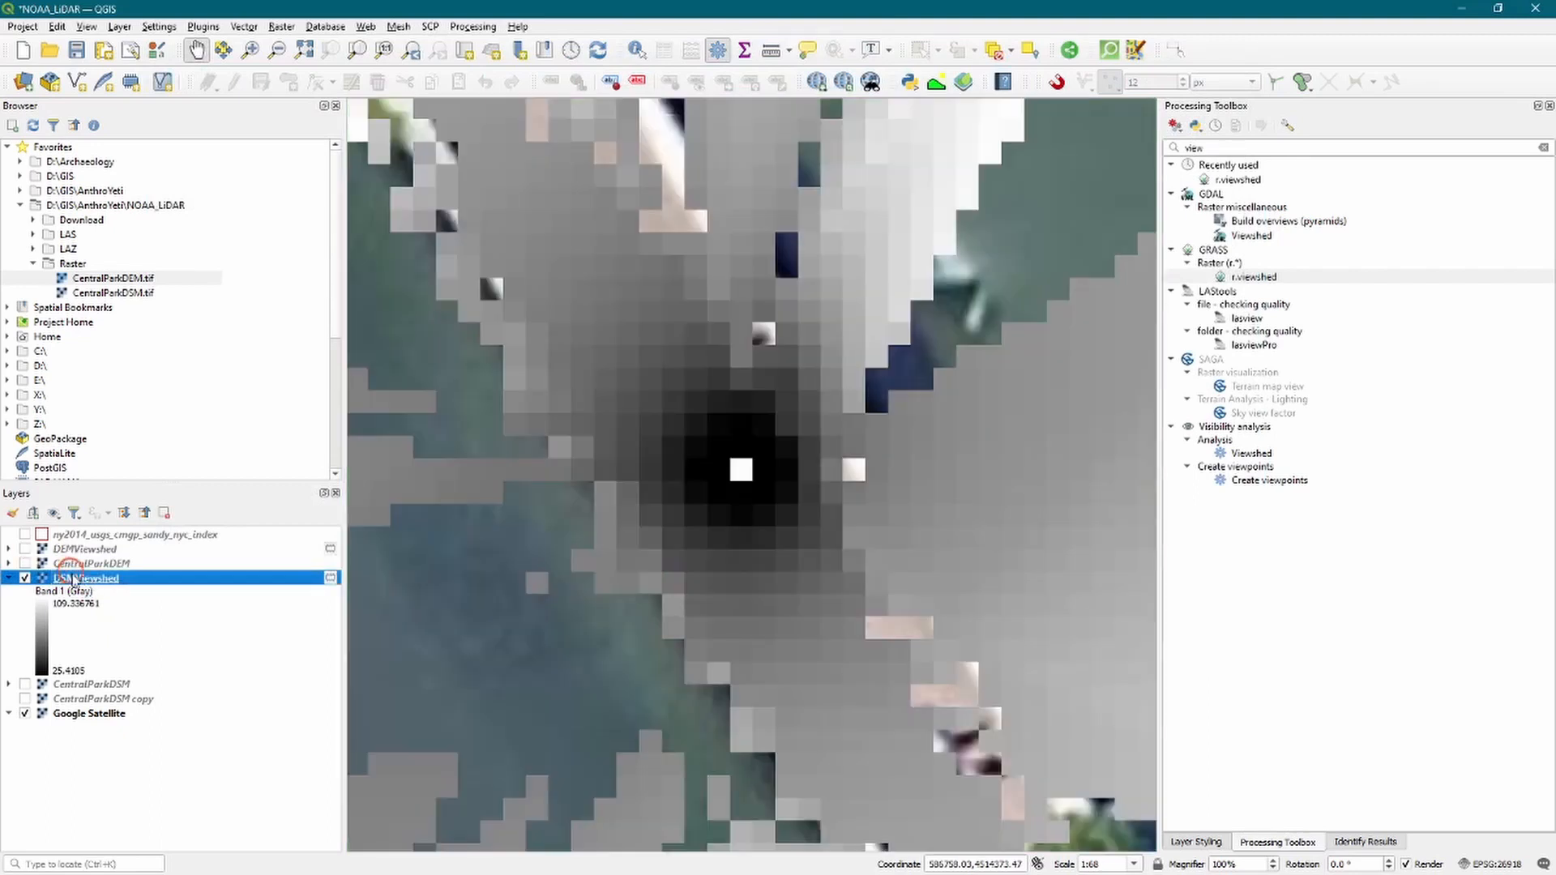
Change the DSMViewshed layer's rendering from grayscale to Singleband pseudocolor.
{"action": "scroll", "coordinate": [896, 434], "scroll_direction": "down", "scroll_amount": 5}
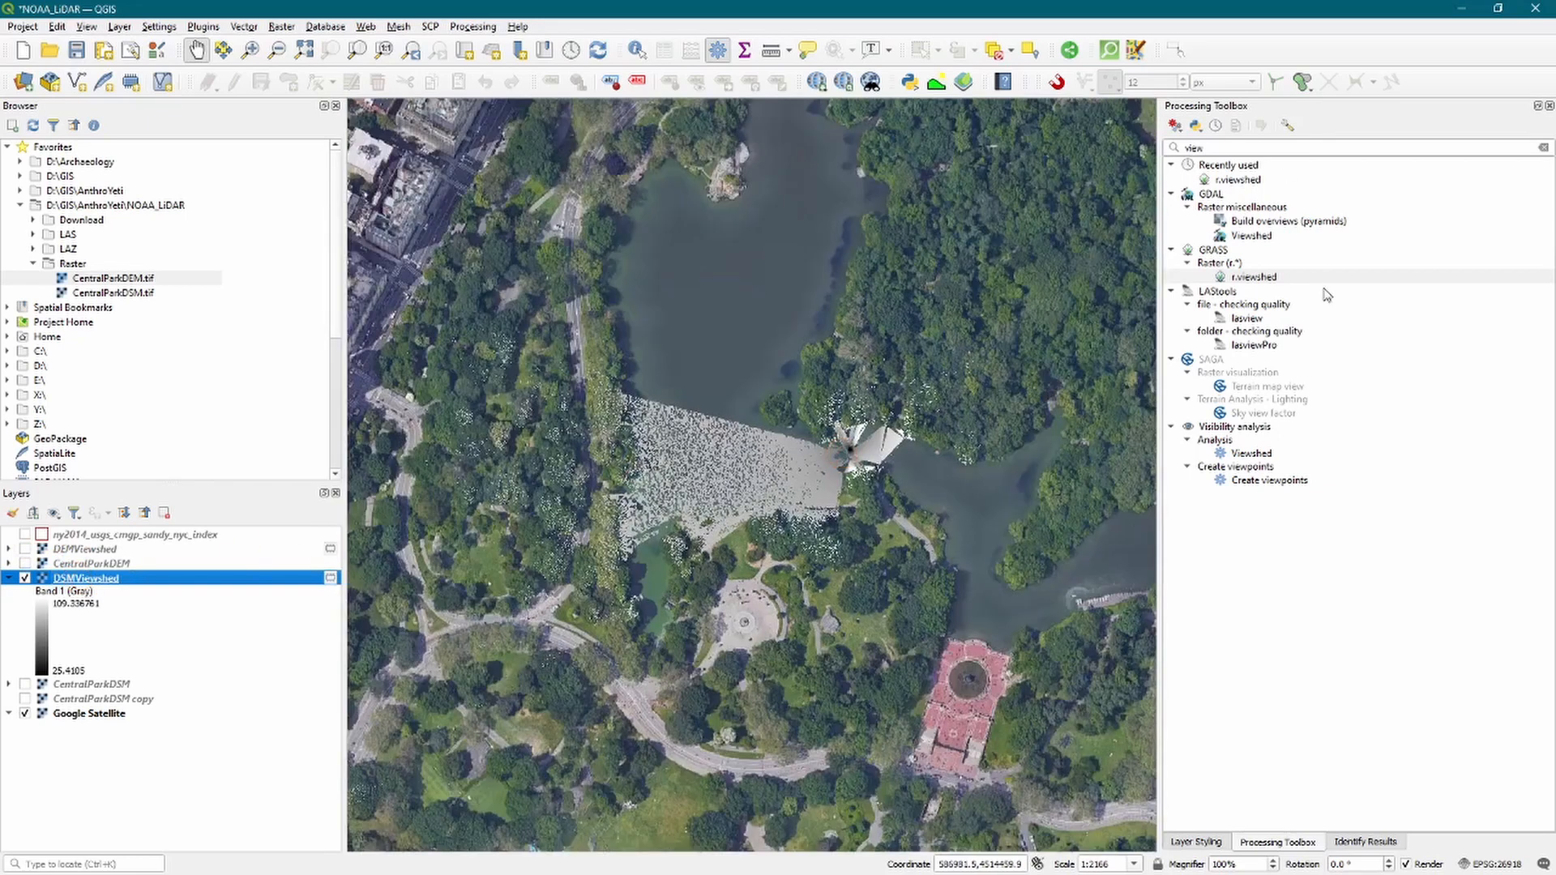
{"action": "left_click", "coordinate": [1196, 842]}
{"action": "left_click", "coordinate": [1177, 154]}
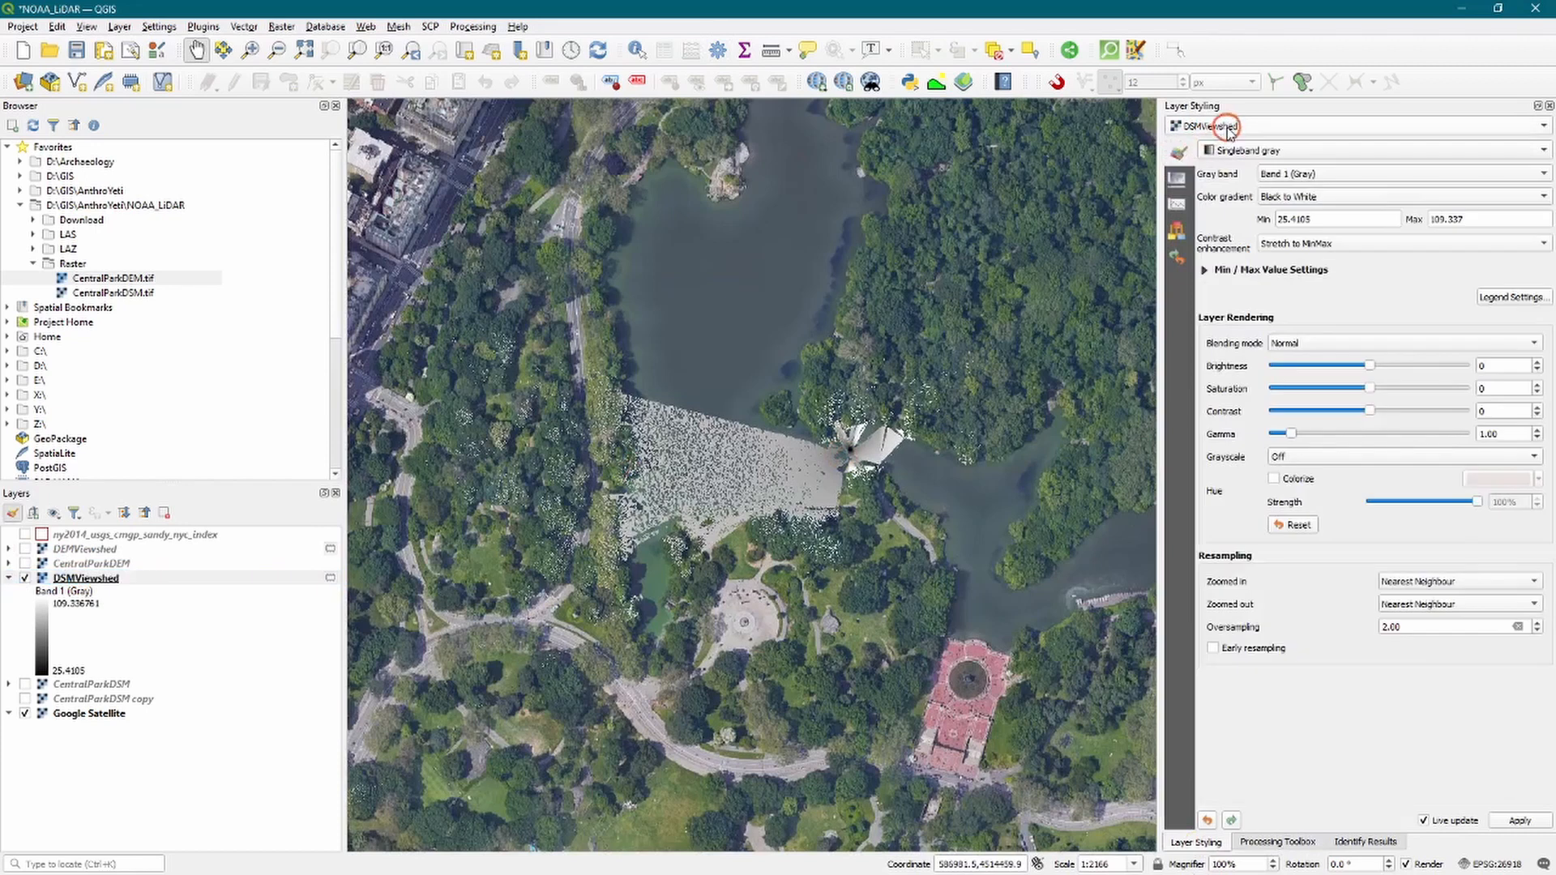
{"action": "left_click", "coordinate": [1232, 126]}
{"action": "left_click", "coordinate": [1260, 154]}
{"action": "left_click", "coordinate": [1264, 152]}
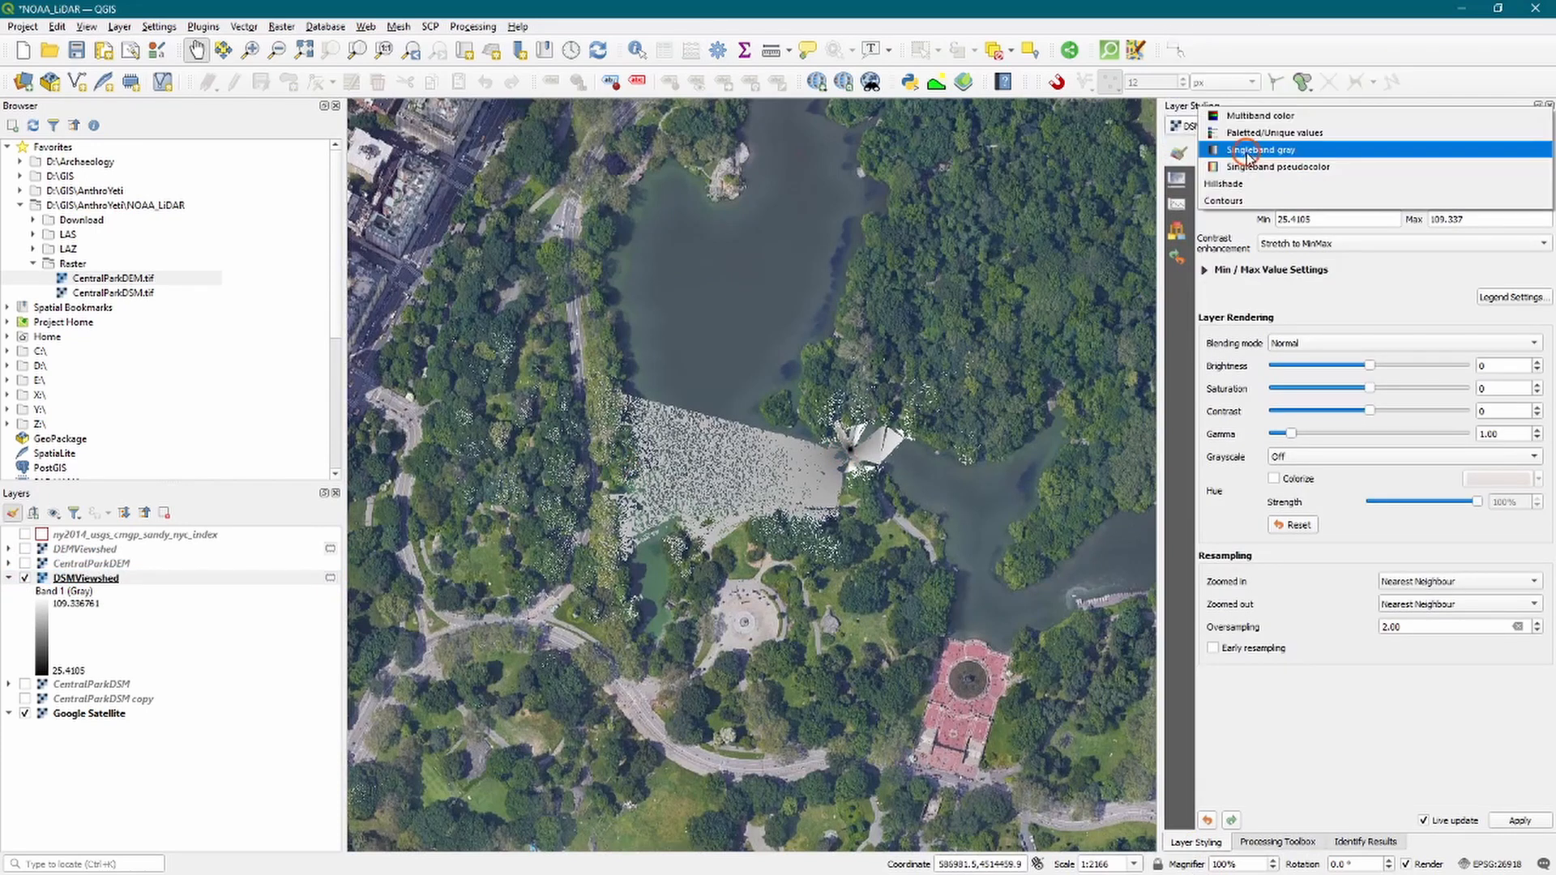
{"action": "left_click", "coordinate": [1285, 167]}
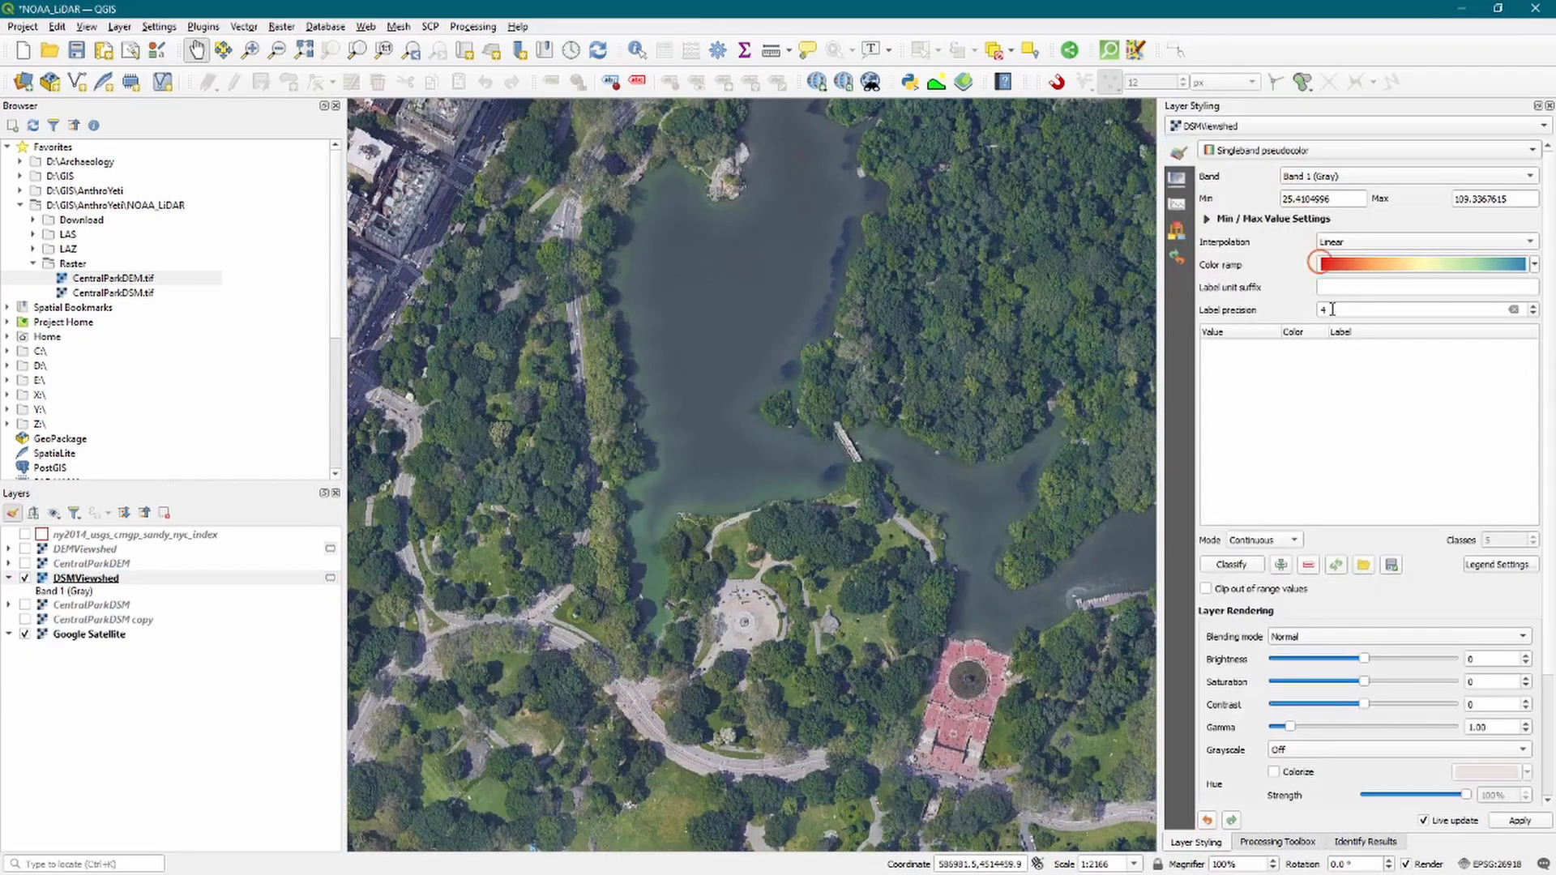
Classify the DSMViewshed colours in Equal Interval mode with 10 classes.
{"action": "left_click", "coordinate": [1254, 557]}
{"action": "left_click", "coordinate": [1262, 540]}
{"action": "left_click", "coordinate": [1256, 555]}
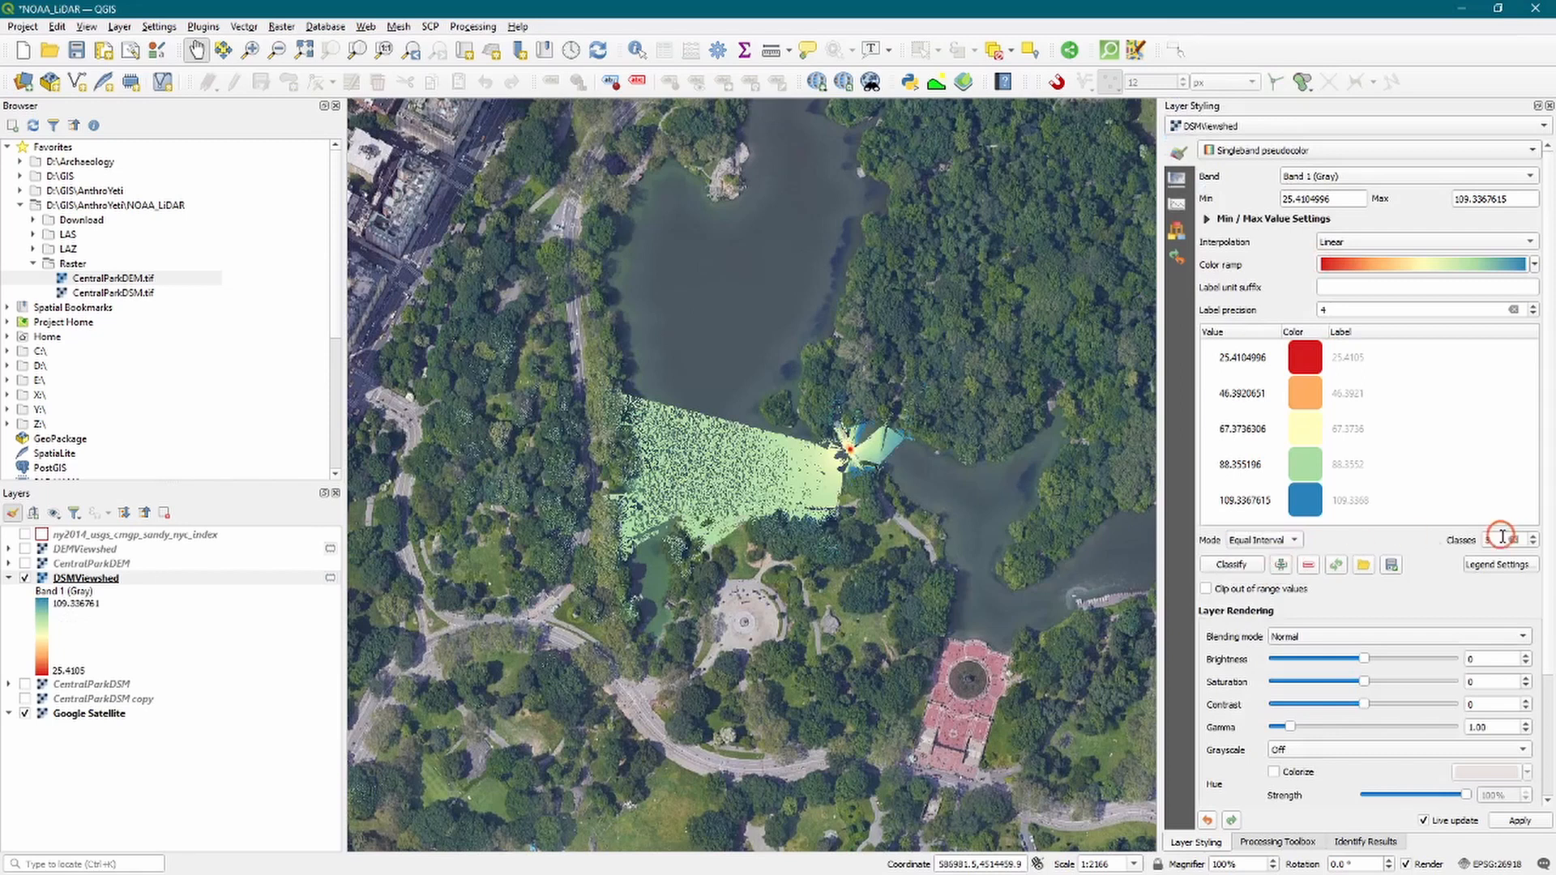
{"action": "type", "text": "10"}
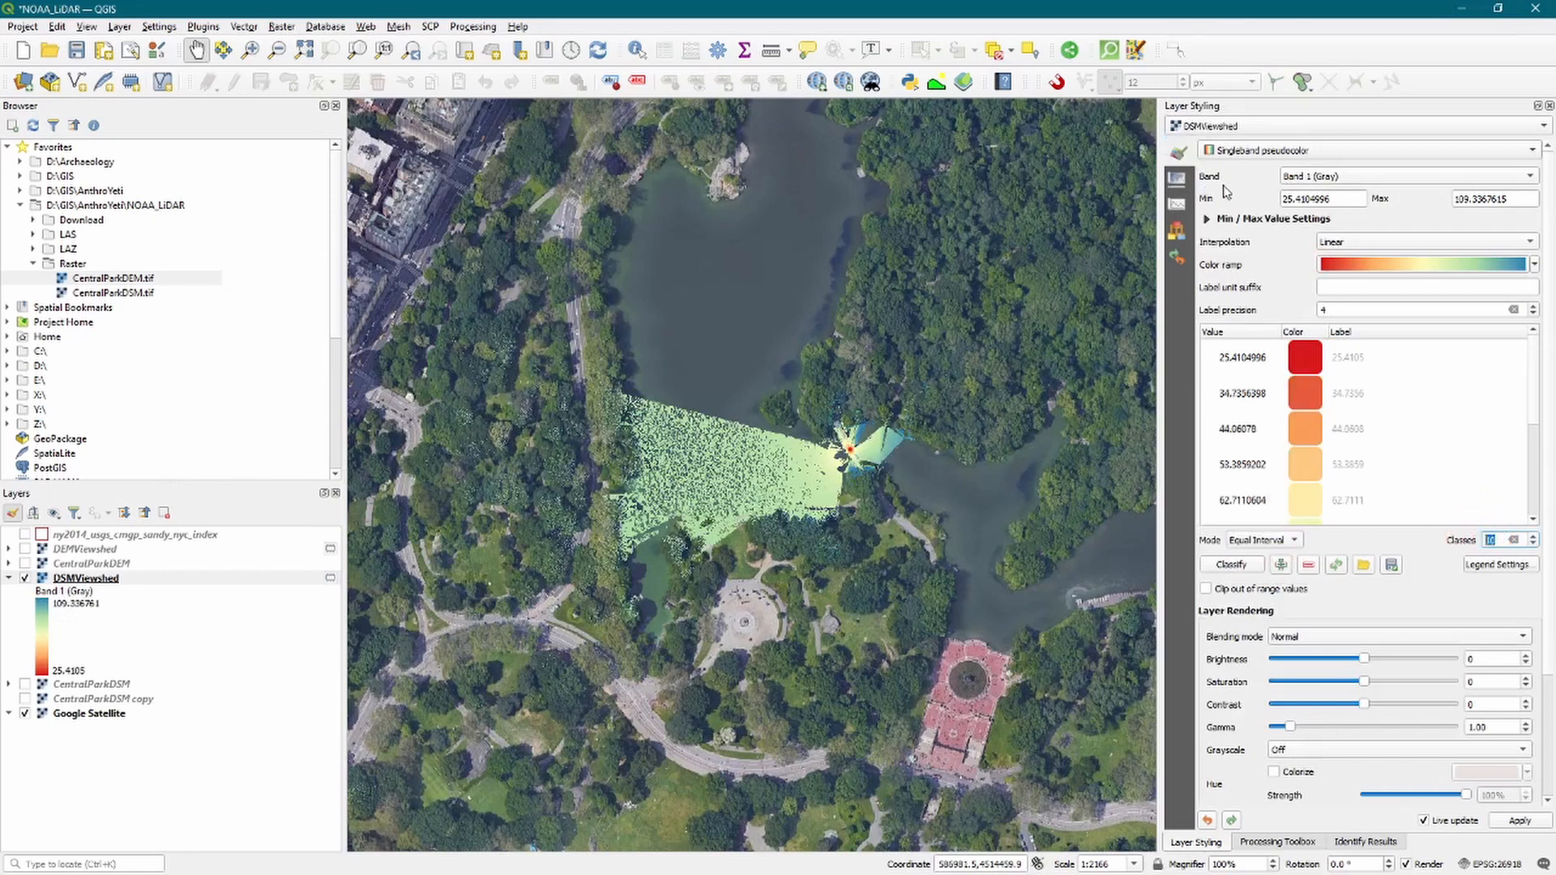
Set the DSMViewshed layer's global opacity to 60%.
{"action": "left_click", "coordinate": [1177, 180]}
{"action": "left_click_drag", "start_coordinate": [1514, 172], "coordinate": [1438, 160]}
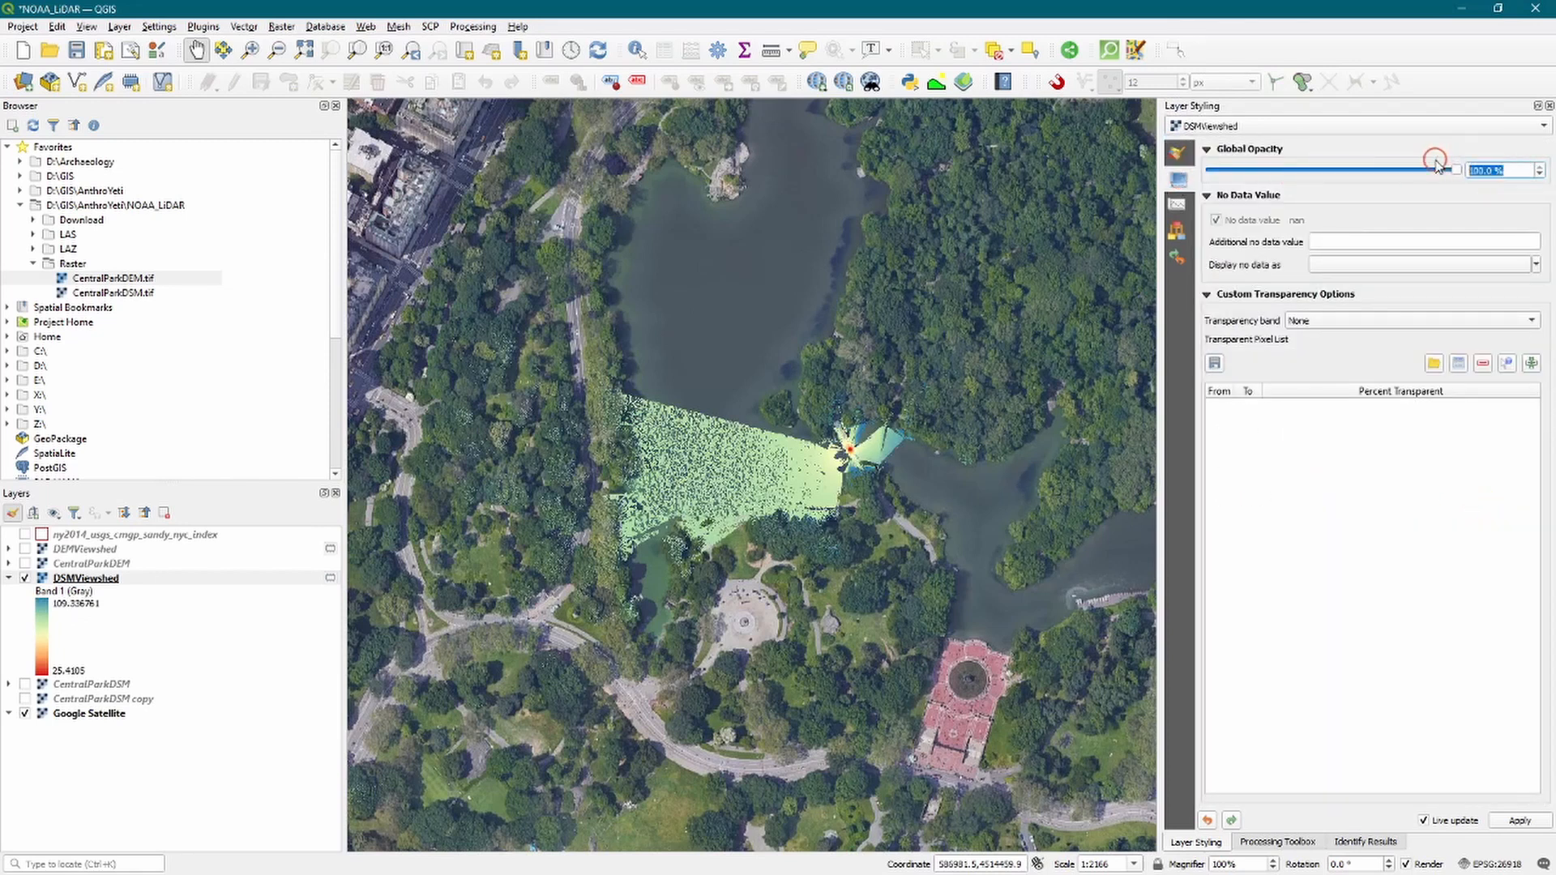
{"action": "type", "text": "60"}
Compare the DSM viewshed with the DEM viewshed by briefly showing DEMViewshed, and examine the DSM visibility around the footbridge and lake.
{"action": "left_click_drag", "start_coordinate": [868, 463], "coordinate": [659, 534]}
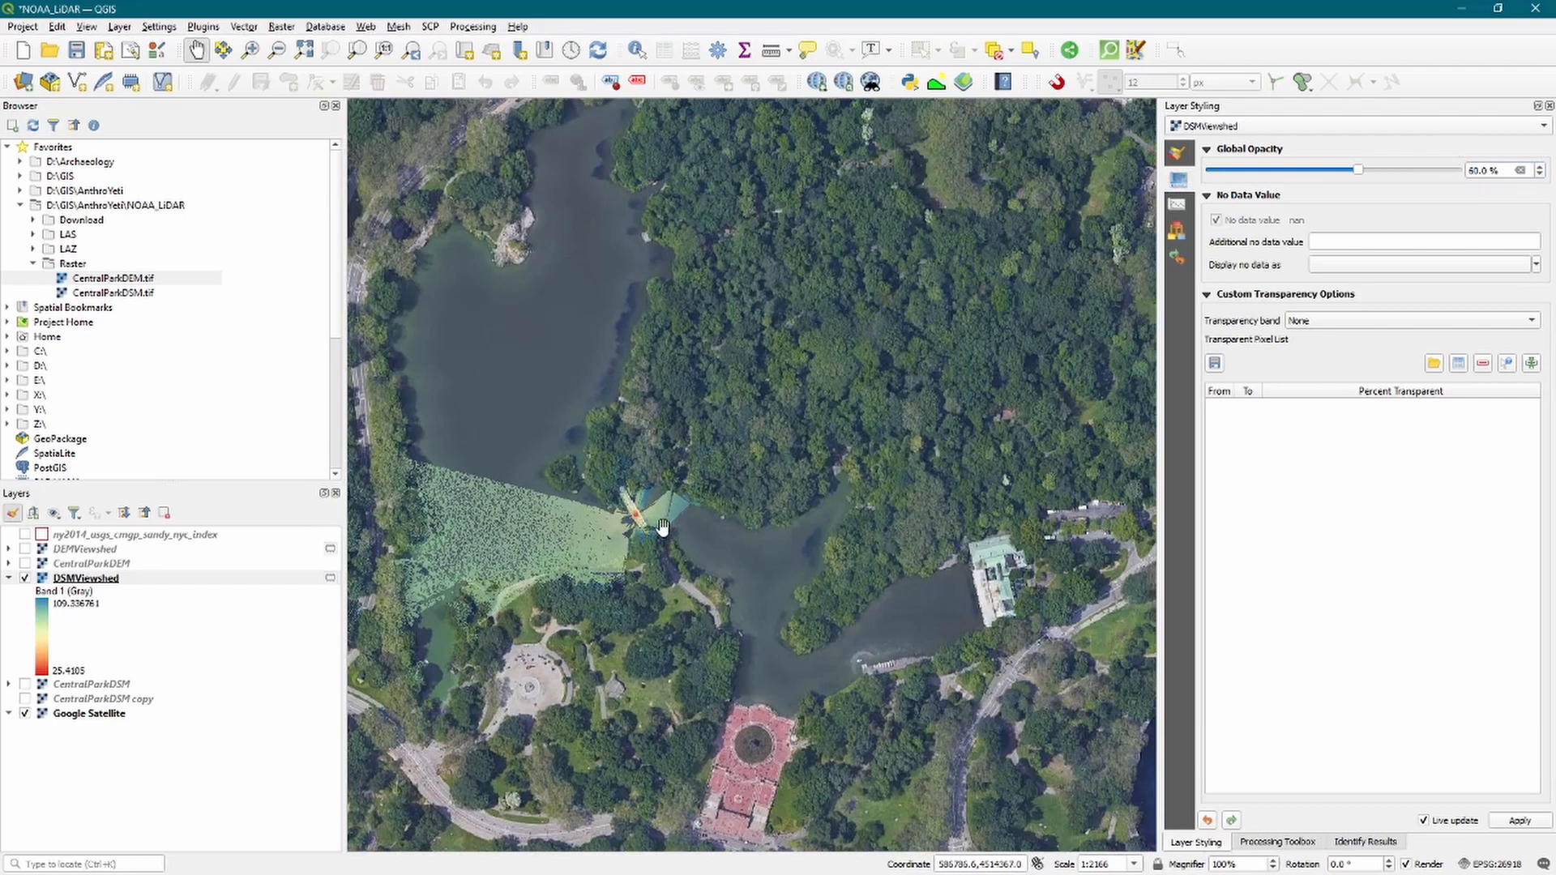
{"action": "left_click", "coordinate": [25, 550]}
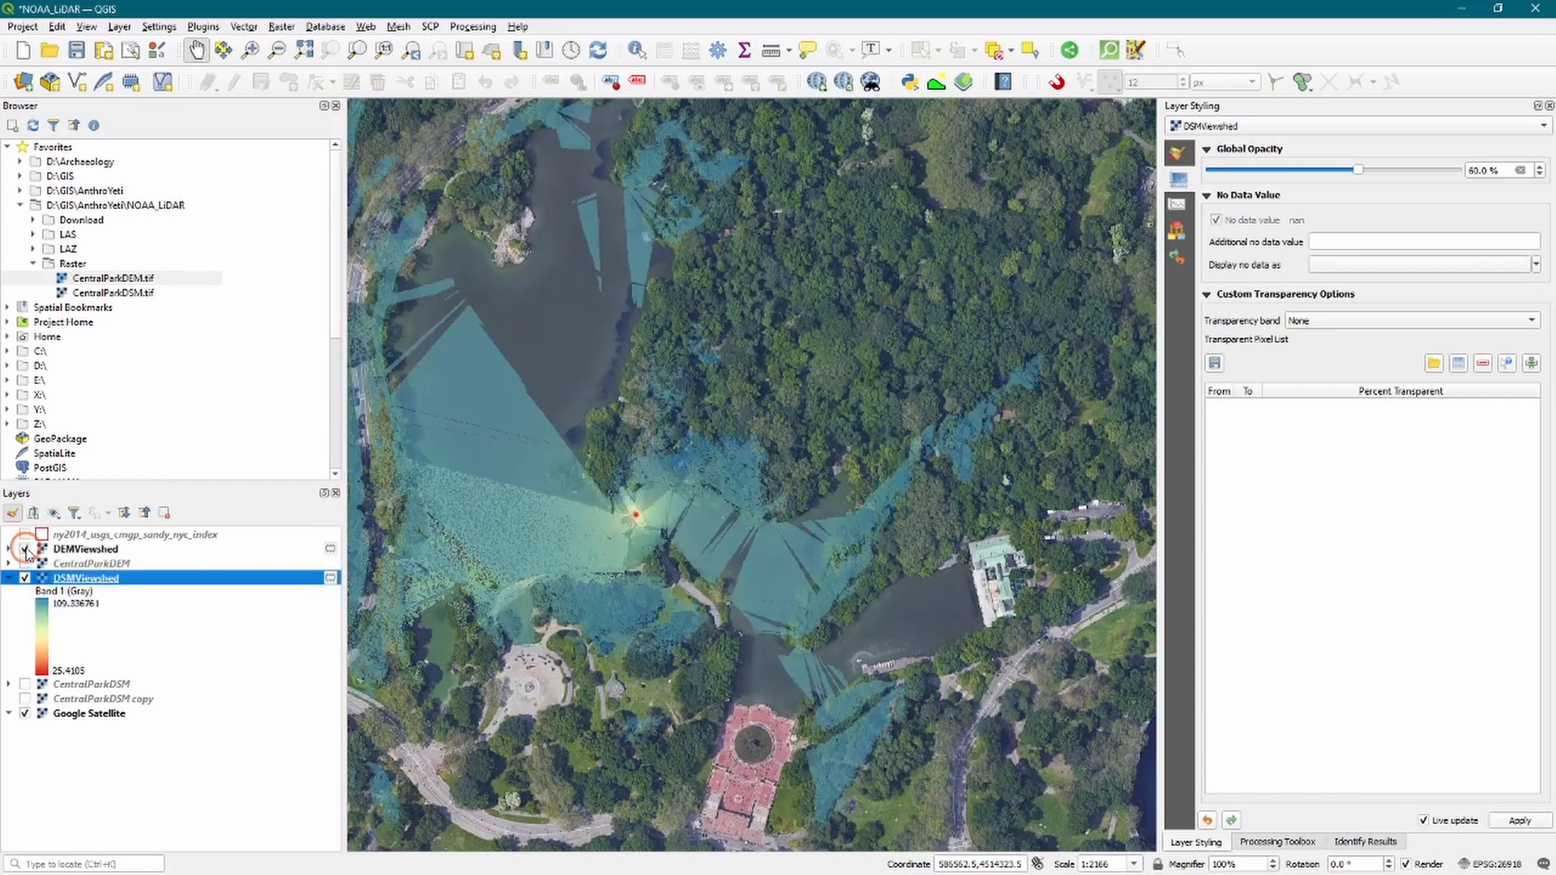
{"action": "left_click", "coordinate": [25, 549]}
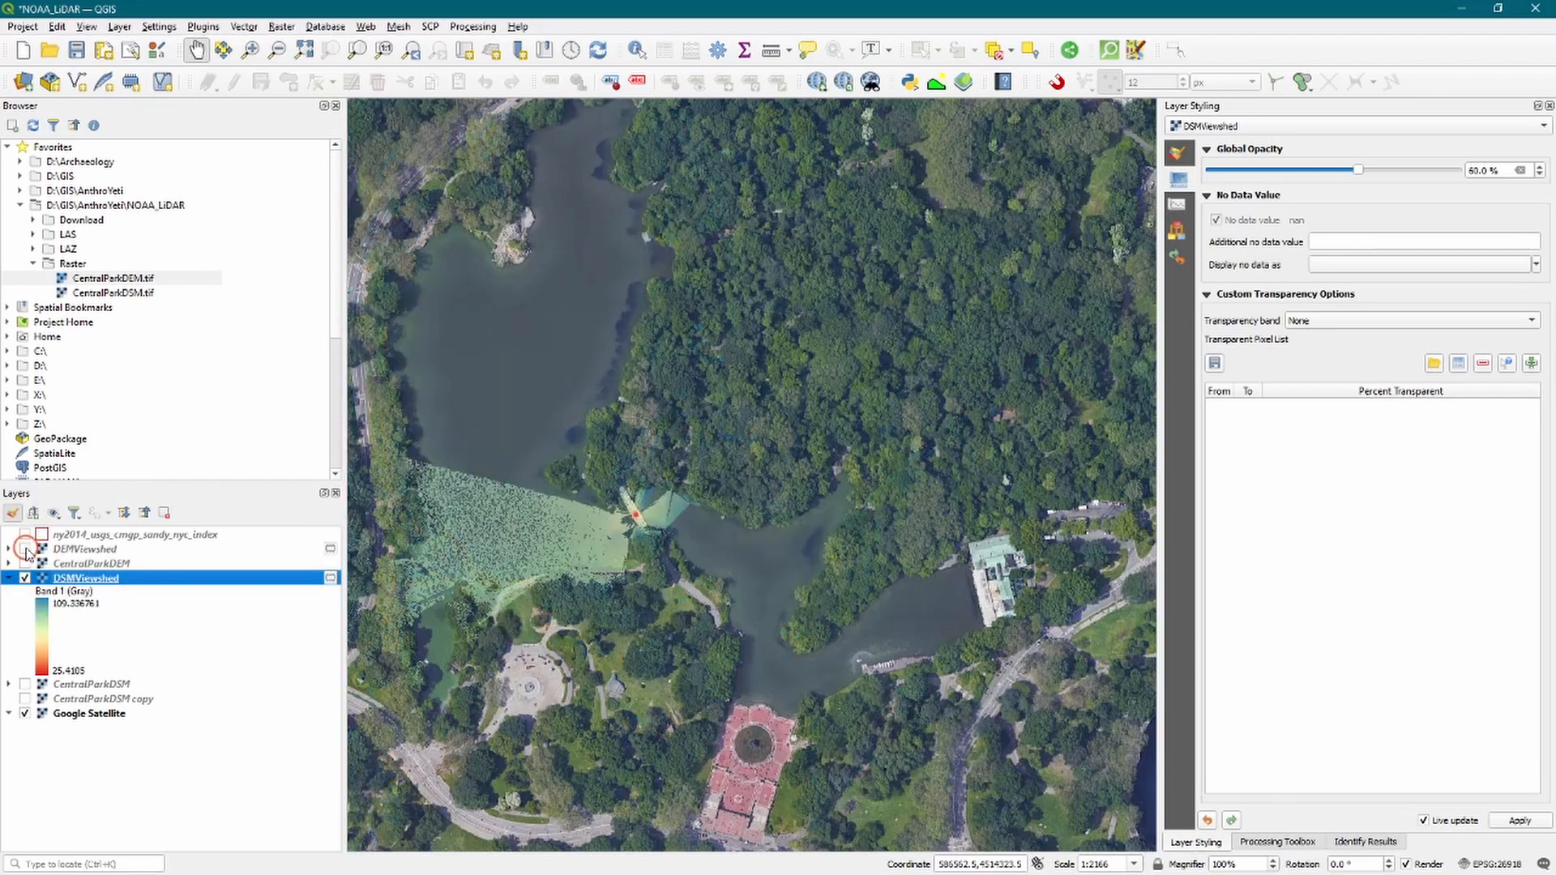
{"action": "left_click_drag", "start_coordinate": [685, 539], "coordinate": [922, 507]}
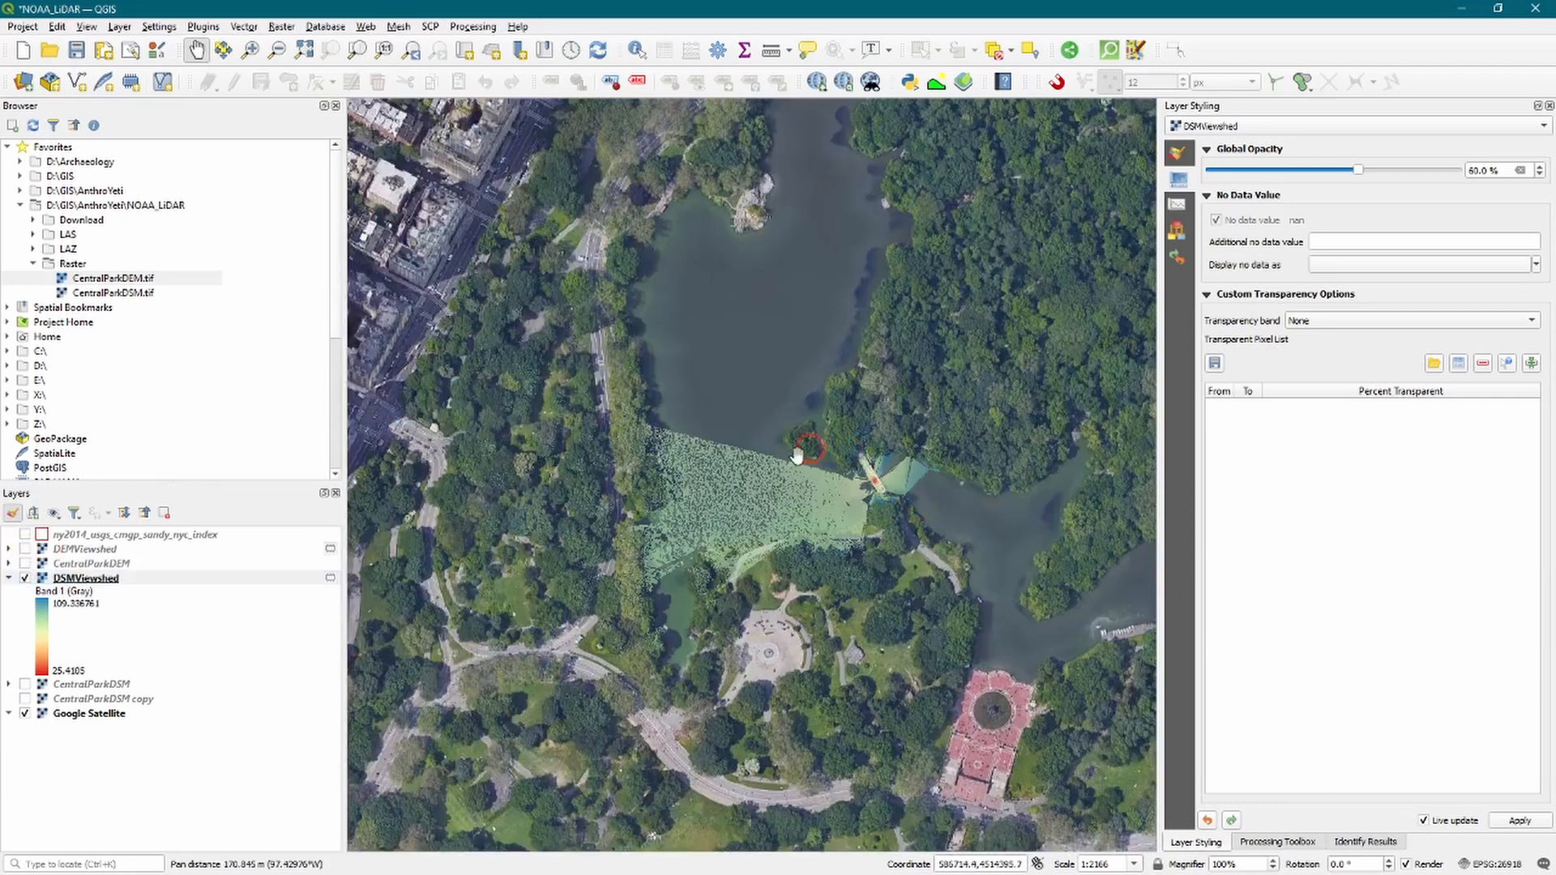
{"action": "scroll", "coordinate": [863, 464], "scroll_direction": "up", "scroll_amount": 2}
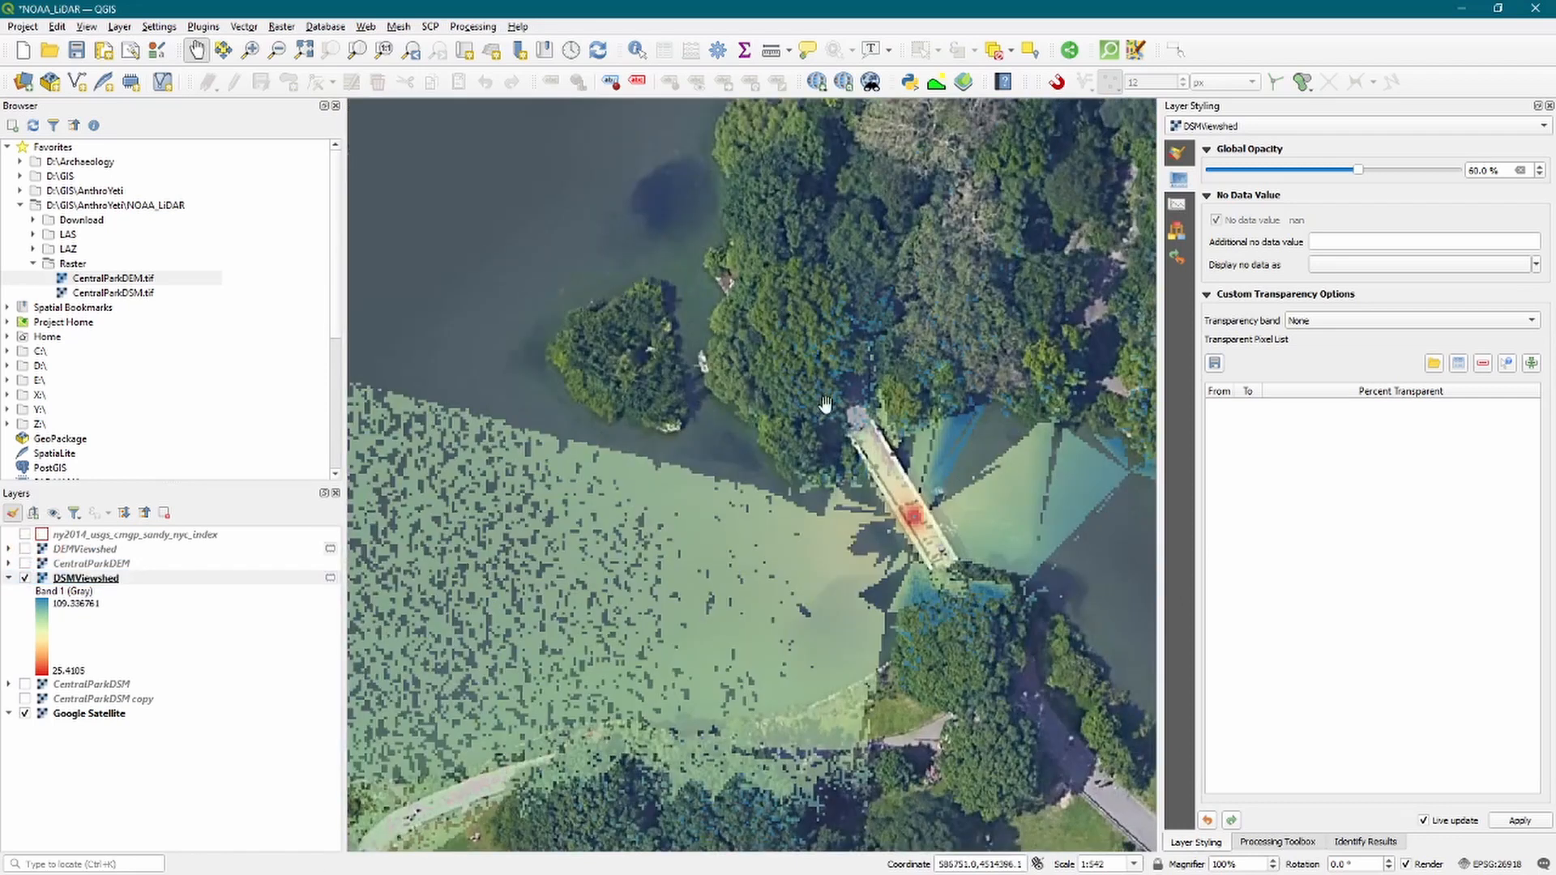
{"action": "left_click_drag", "start_coordinate": [774, 412], "coordinate": [628, 375]}
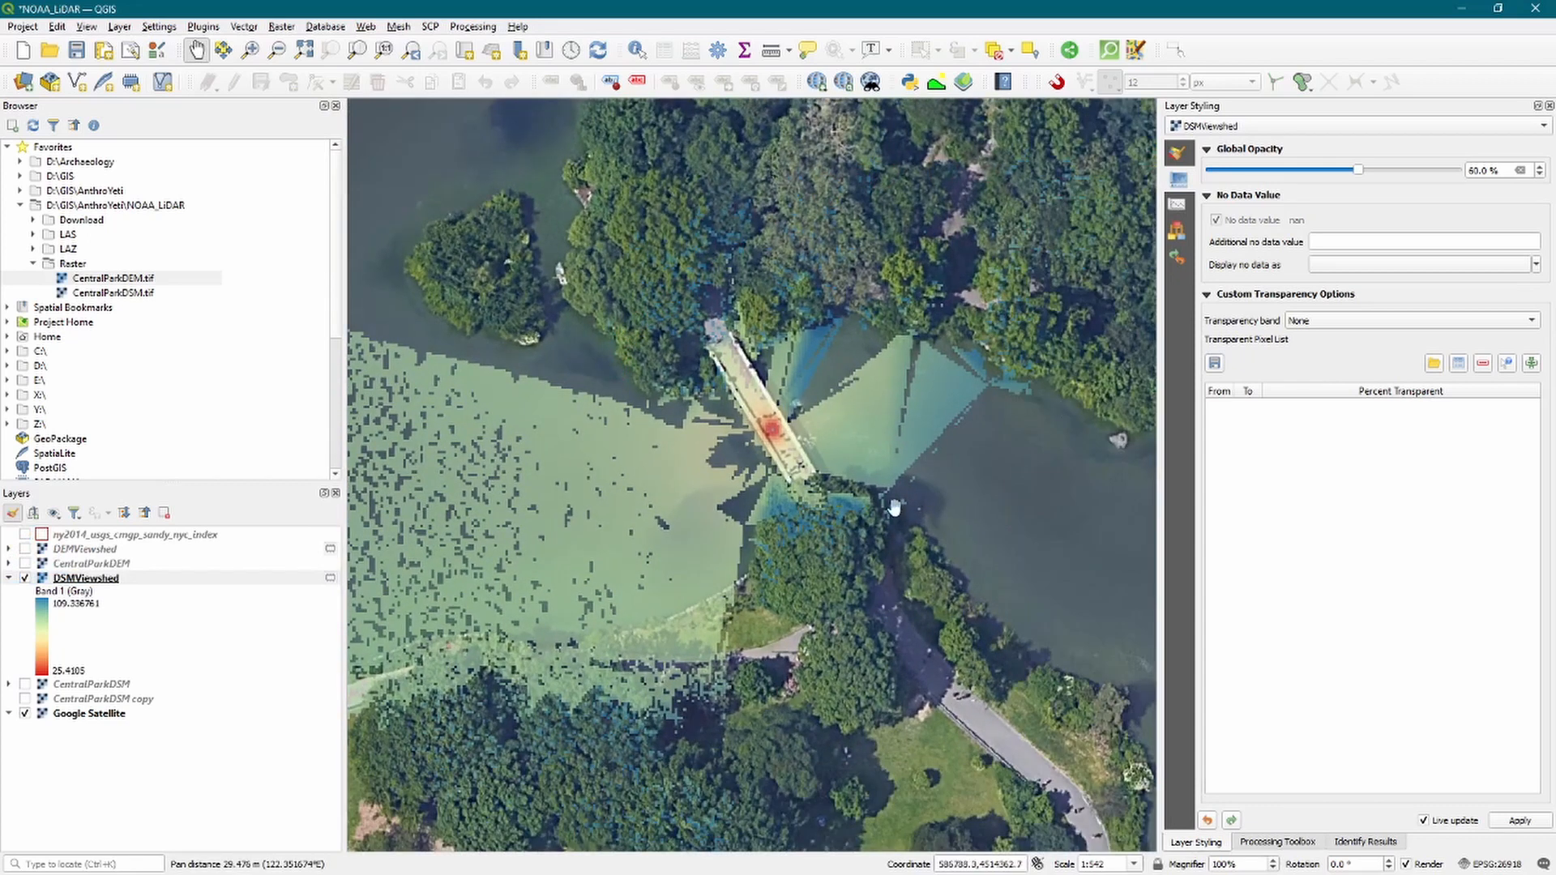
{"action": "scroll", "coordinate": [715, 779], "scroll_direction": "down", "scroll_amount": 2}
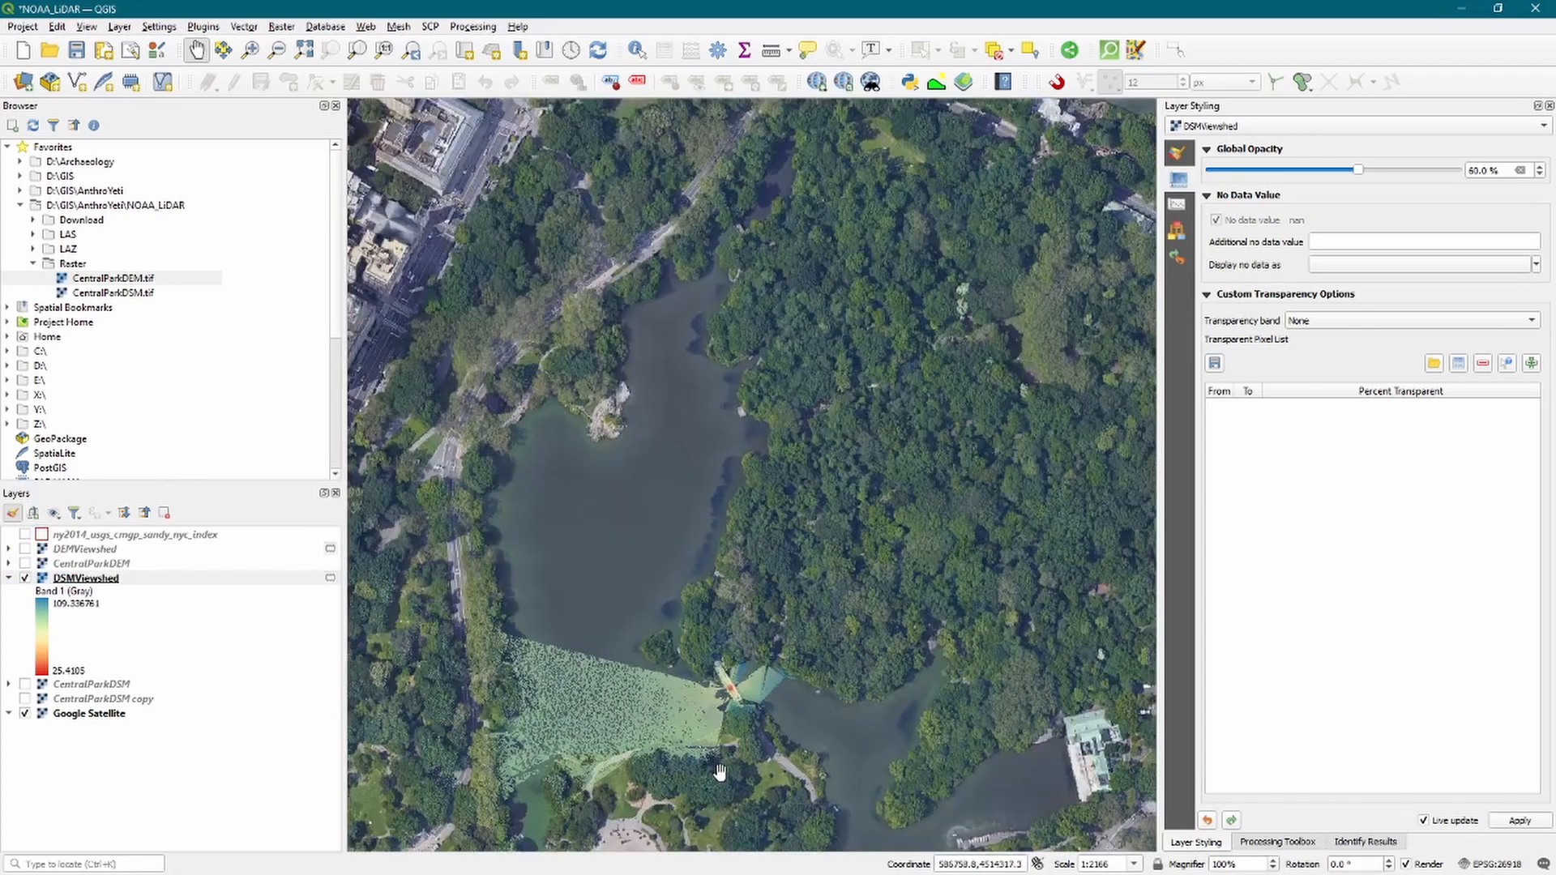
{"action": "left_click_drag", "start_coordinate": [717, 774], "coordinate": [740, 545]}
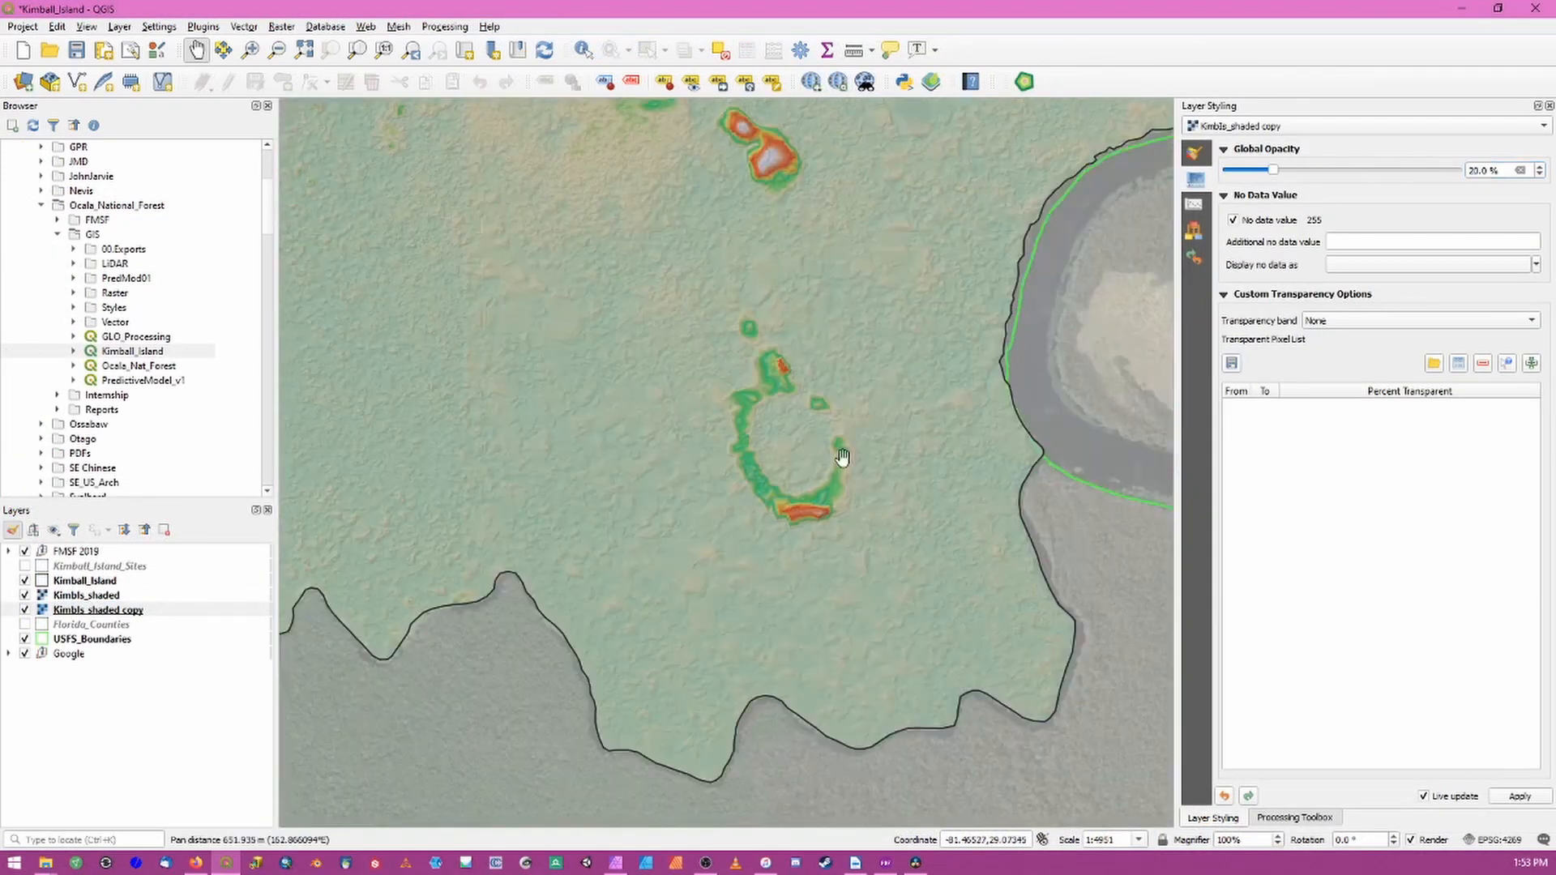
{"action": "scroll", "coordinate": [414, 575], "scroll_direction": "up", "scroll_amount": 3}
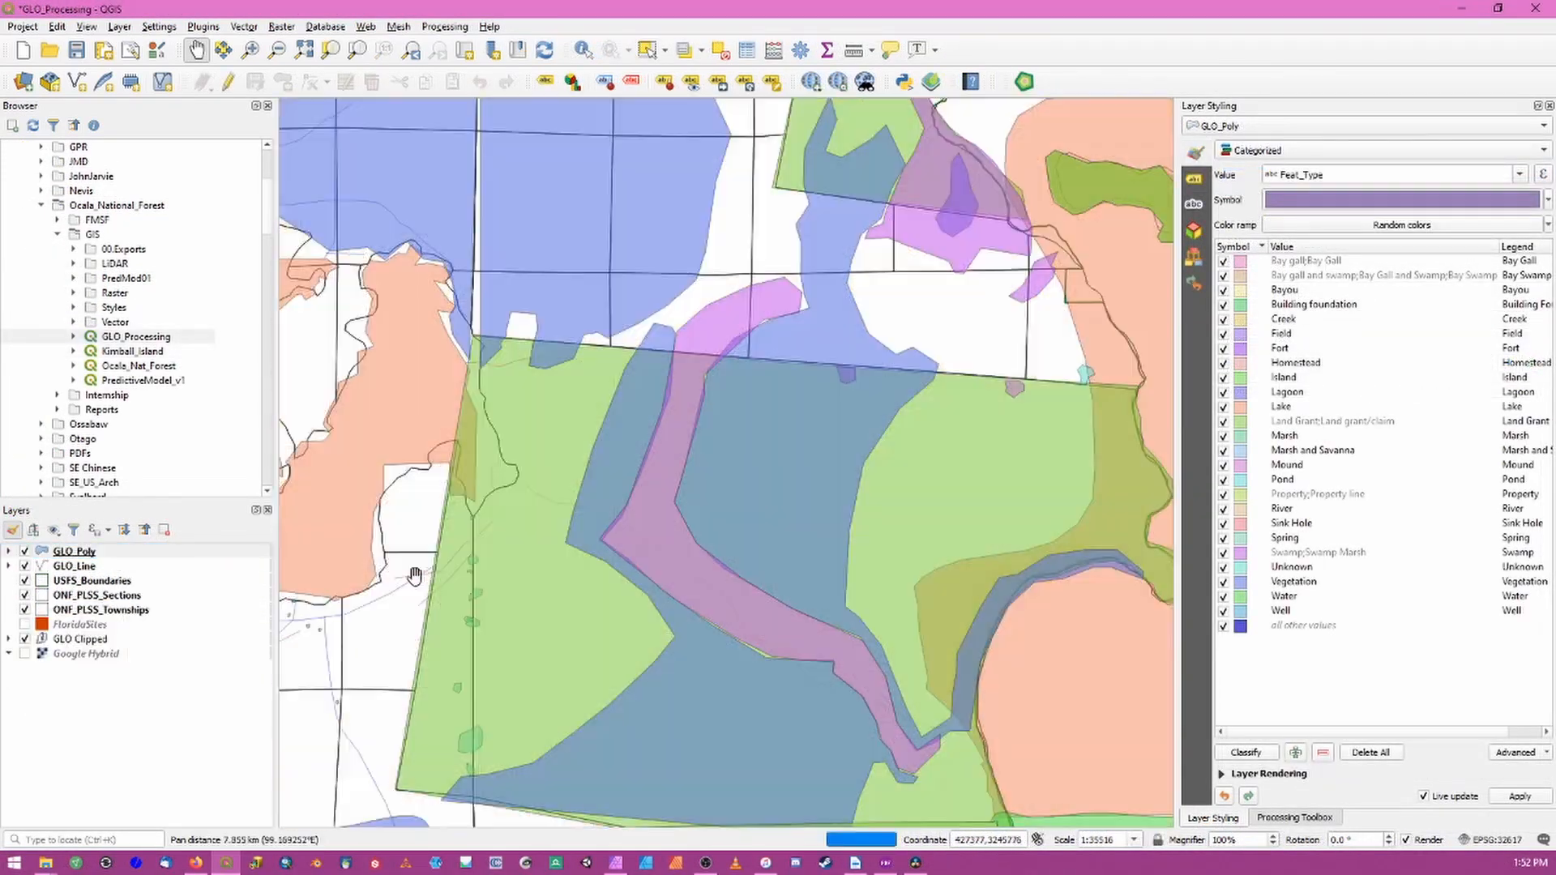